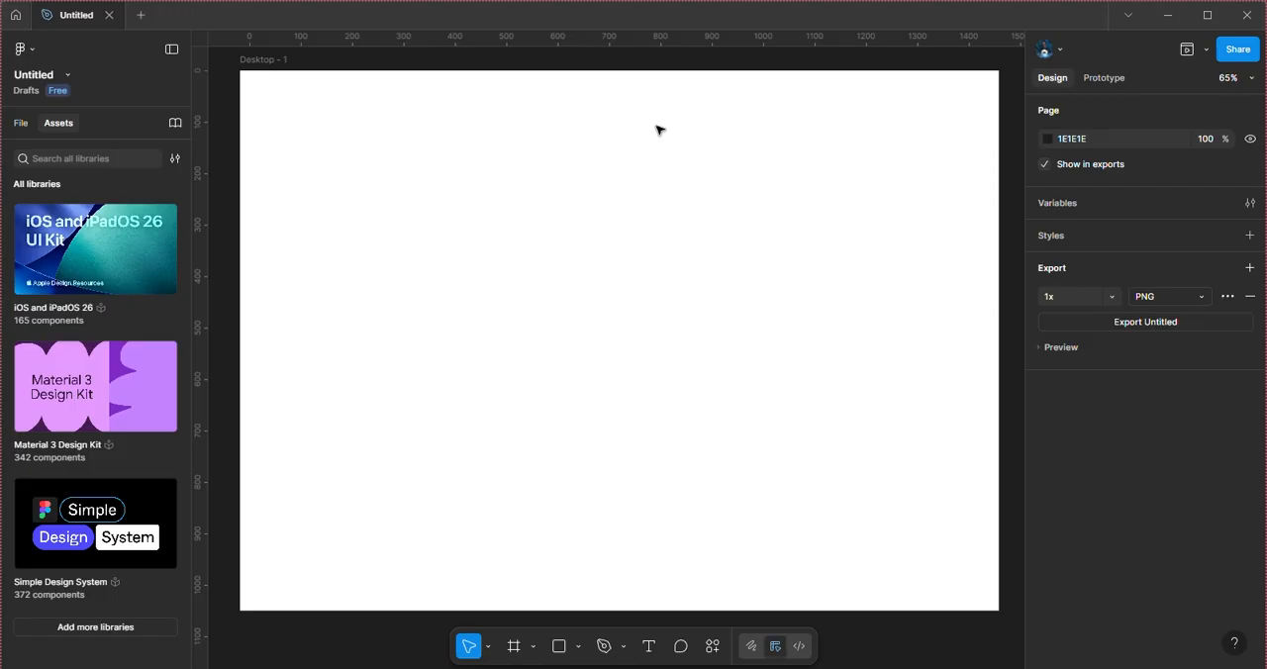
Step: Draw a rectangle about 761 × 532 in the Desktop - 1 frame and move it to about X 324, Y 390
left_click(514, 647)
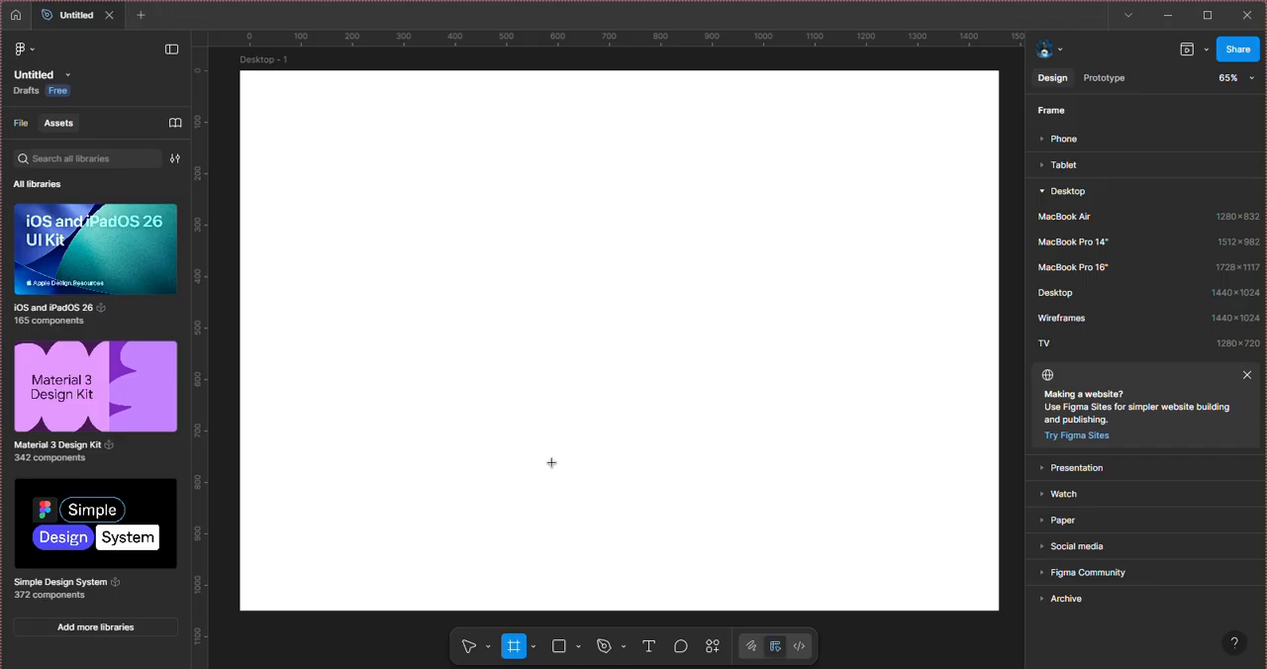
left_click(580, 648)
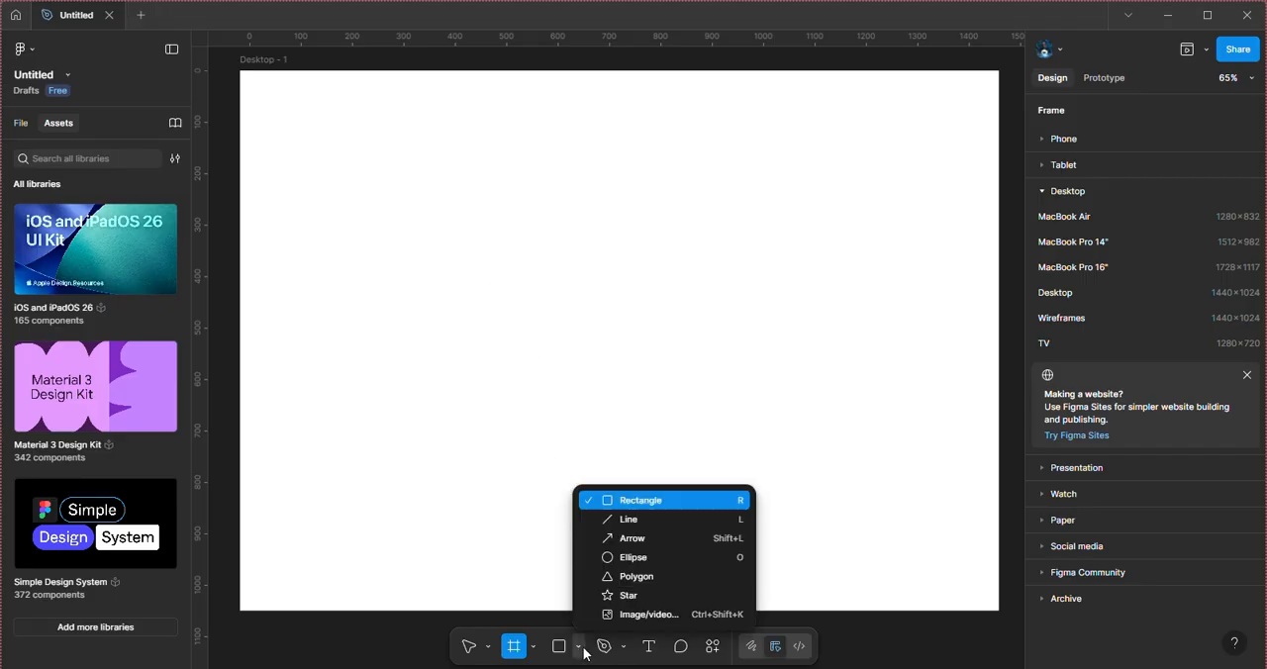
left_click(643, 505)
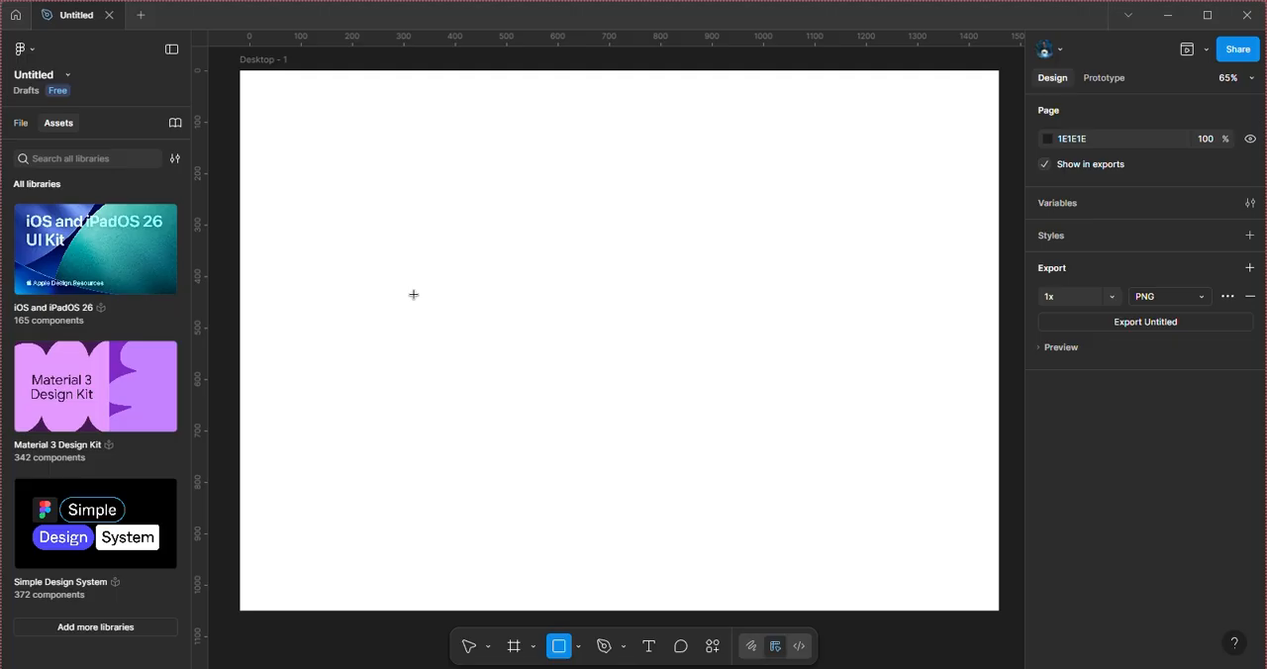
mouse_move(413, 294)
left_mouse_down()
mouse_move(749, 486)
mouse_move(623, 359)
mouse_move(814, 528)
mouse_move(738, 475)
mouse_move(801, 504)
mouse_move(755, 486)
mouse_move(805, 567)
left_mouse_up()
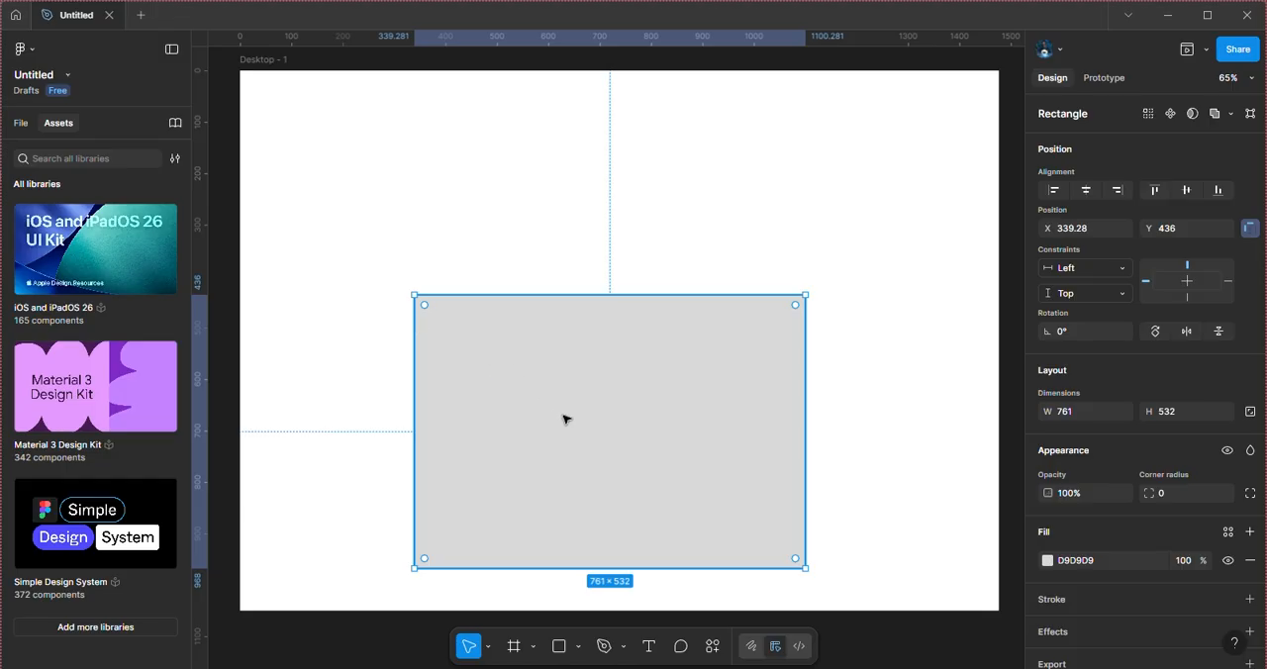
left_click_drag(565, 420, 563, 393)
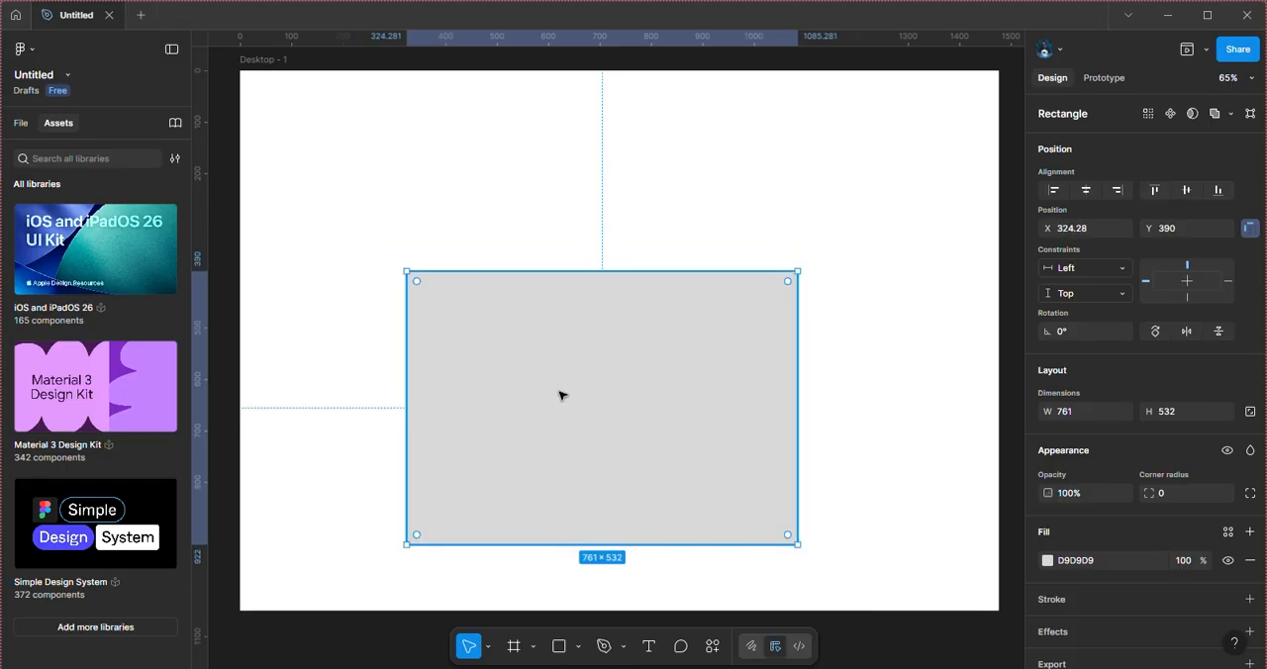
mouse_move(788, 284)
Step: Draw a black freehand Pencil stroke of weight 2 across the lower right part of the gray rectangle
left_click(607, 650)
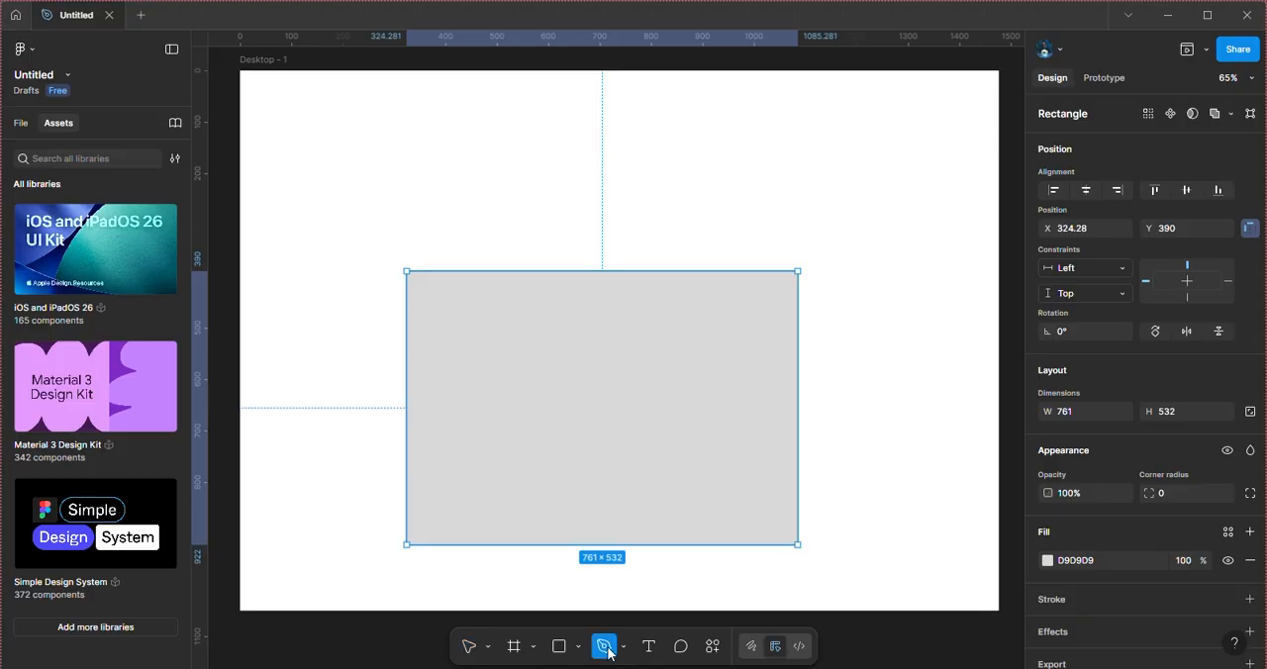
left_click(646, 647)
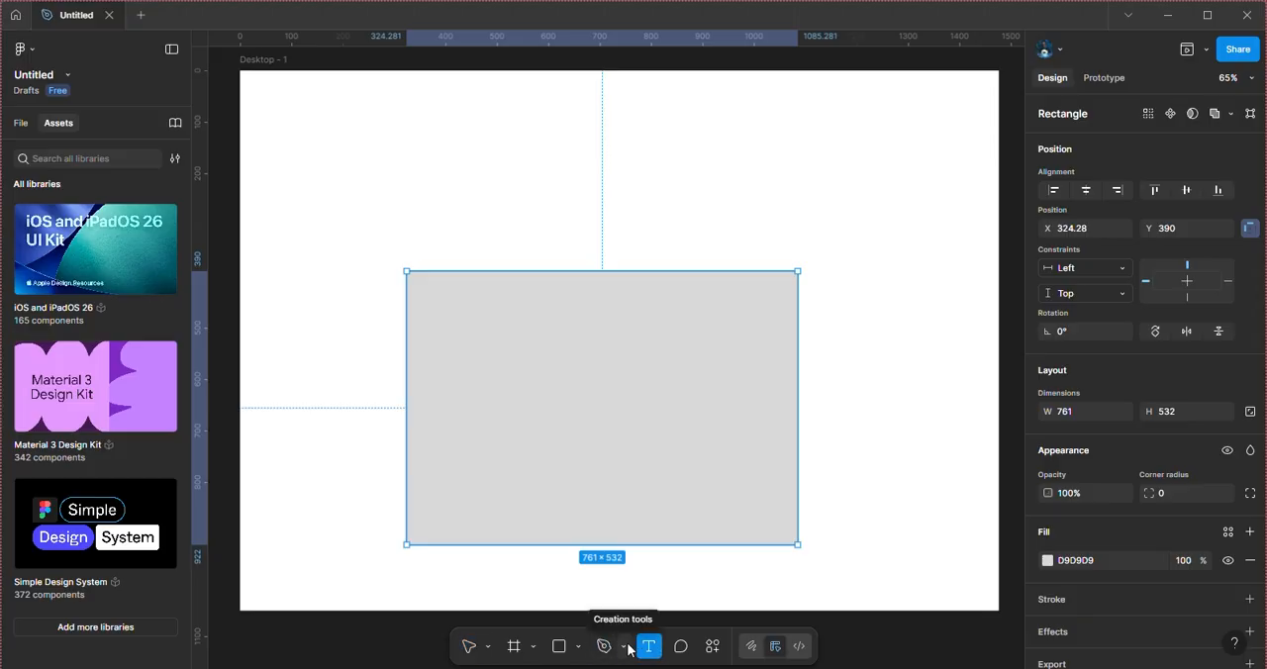
left_click(627, 648)
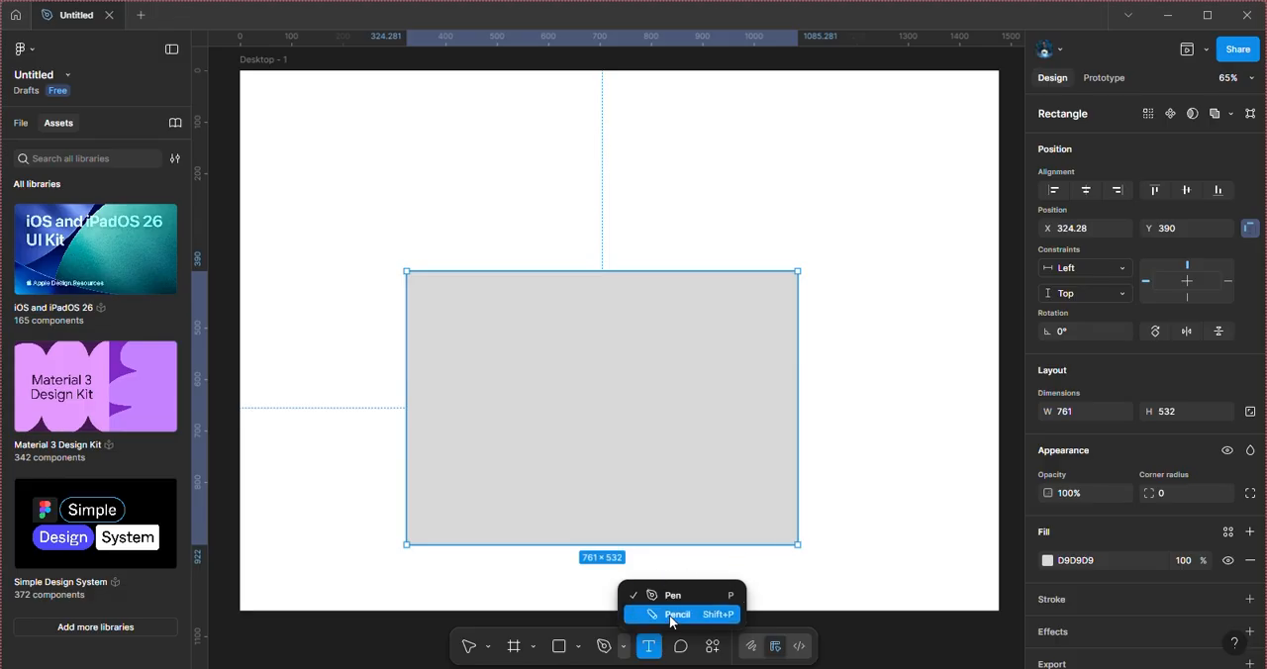
left_click(668, 614)
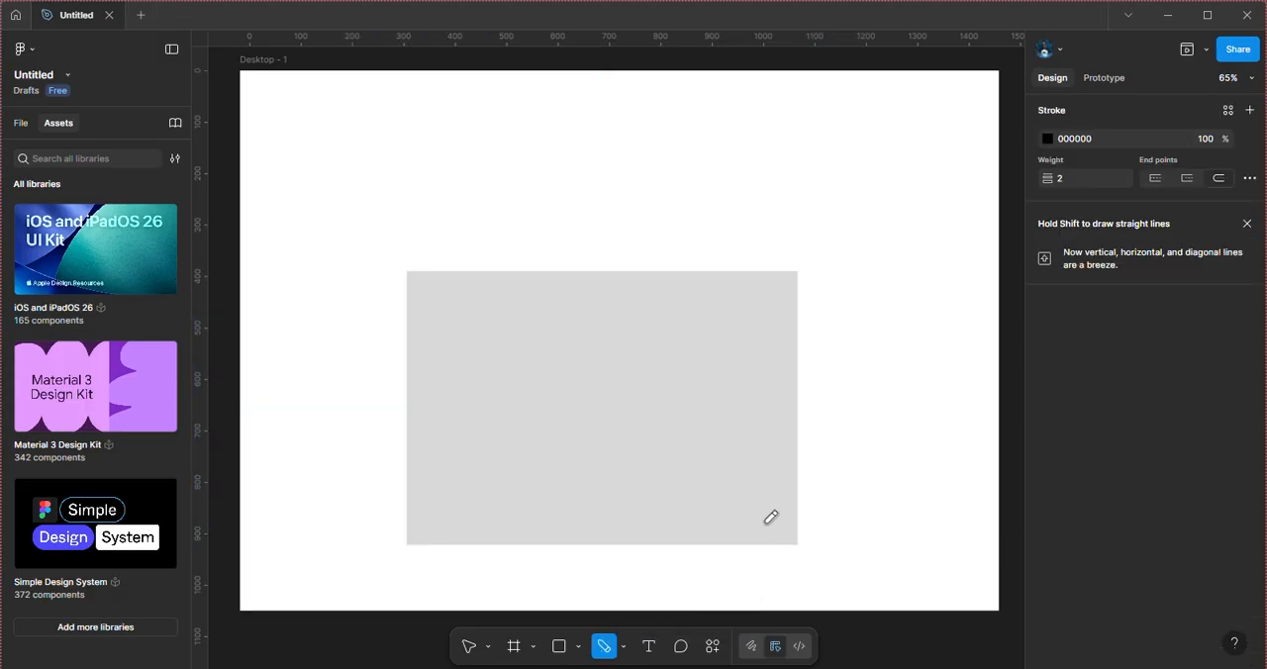
mouse_move(772, 525)
left_mouse_down()
mouse_move(709, 492)
mouse_move(715, 475)
mouse_move(682, 456)
mouse_move(657, 416)
left_mouse_up()
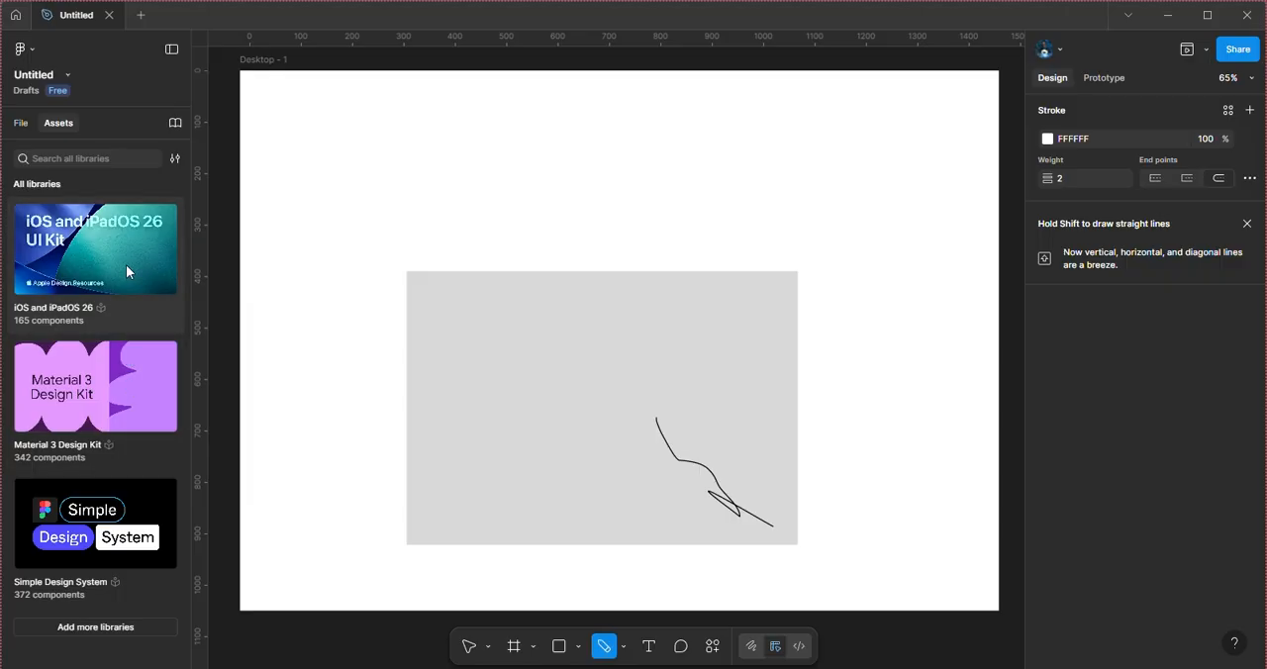
Step: Examine the main menu's command groups, such as File, Object, Text, Vector and Preferences, and the file's own options
left_click(22, 50)
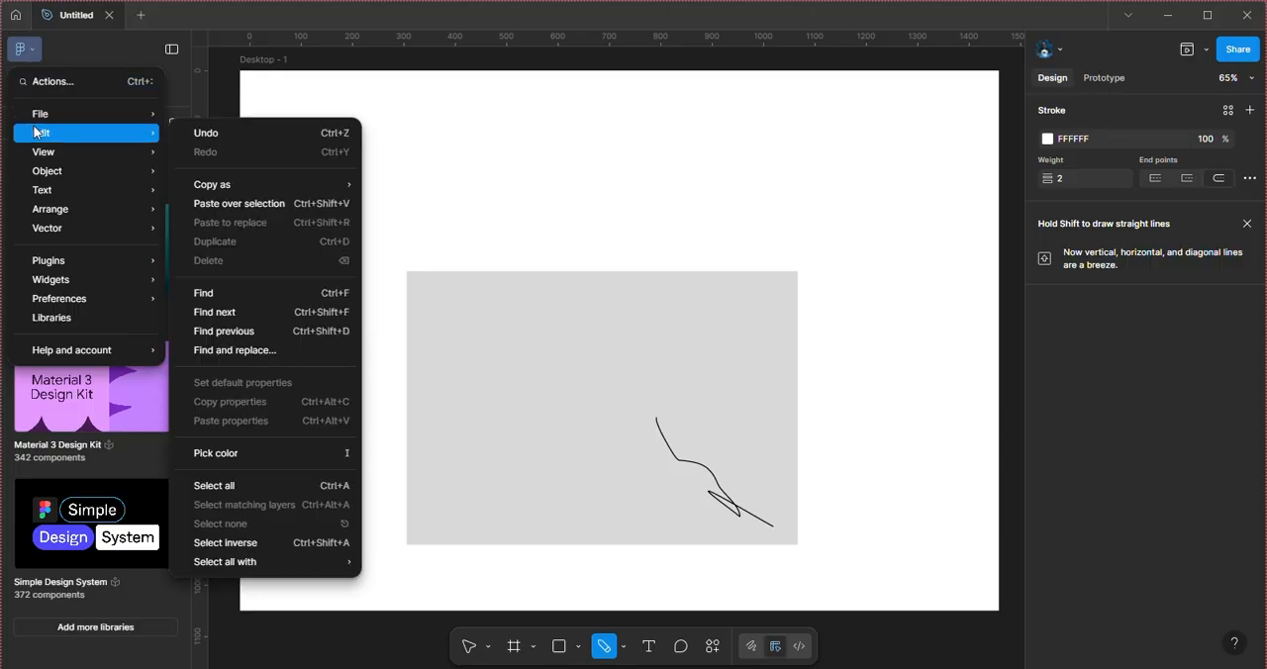
mouse_move(36, 120)
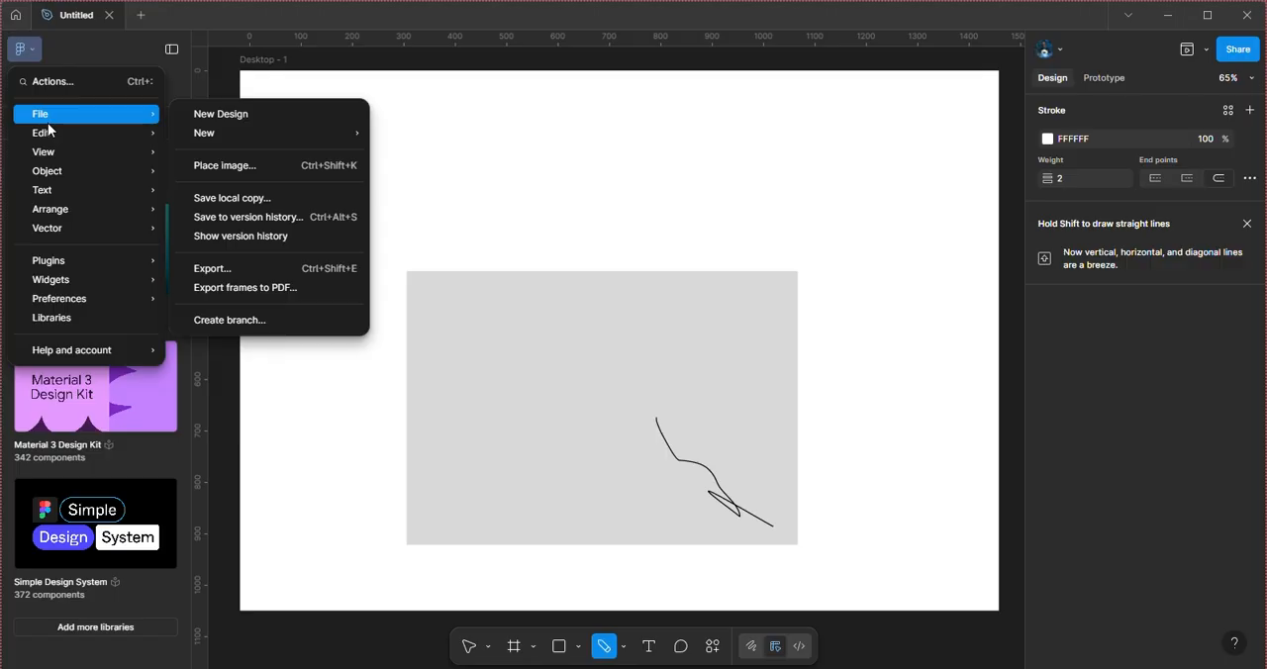
mouse_move(55, 154)
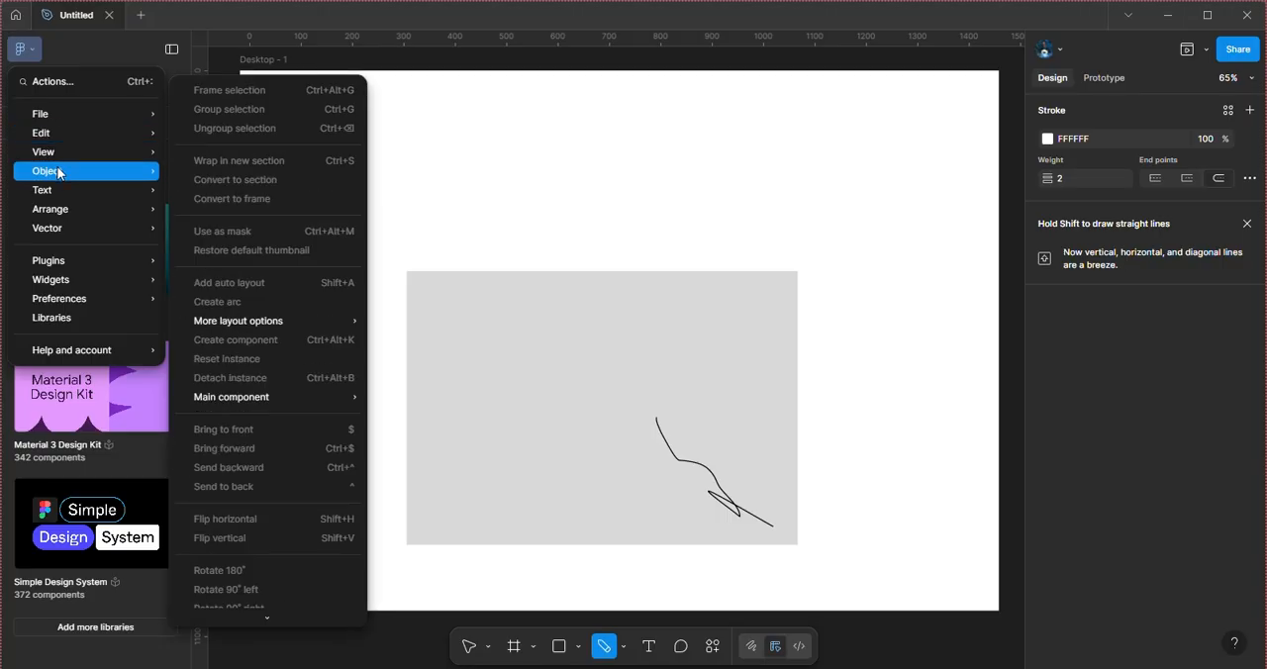
mouse_move(67, 231)
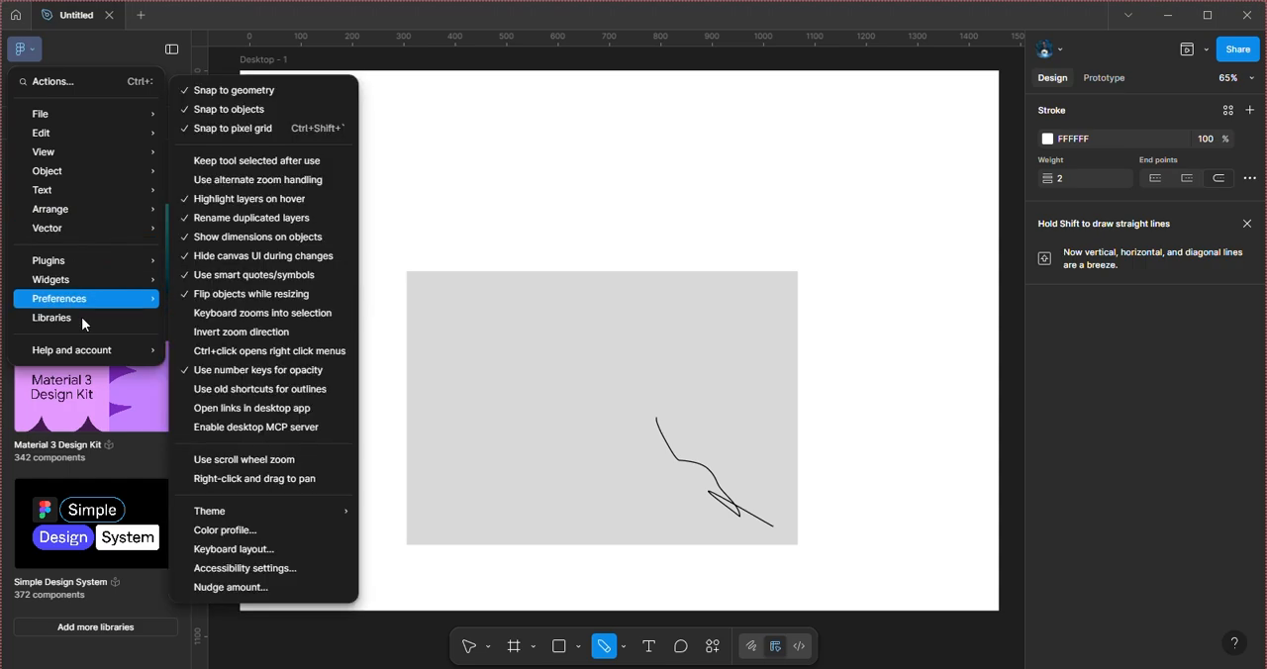
mouse_move(86, 301)
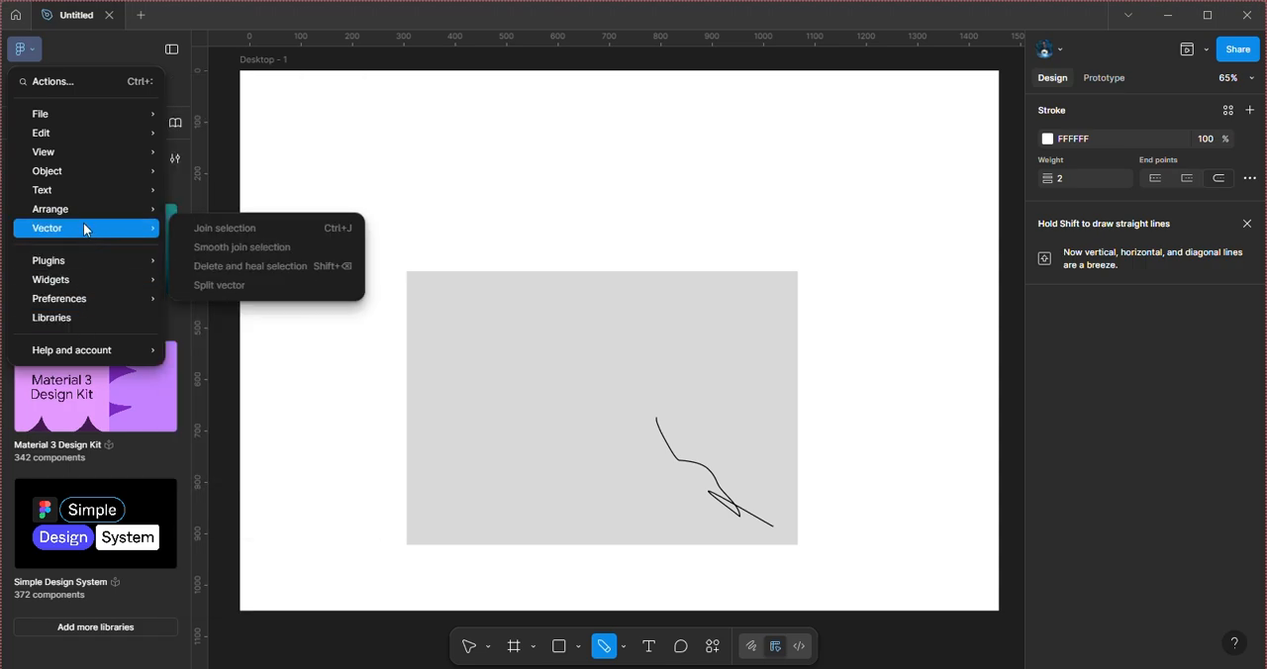
mouse_move(85, 196)
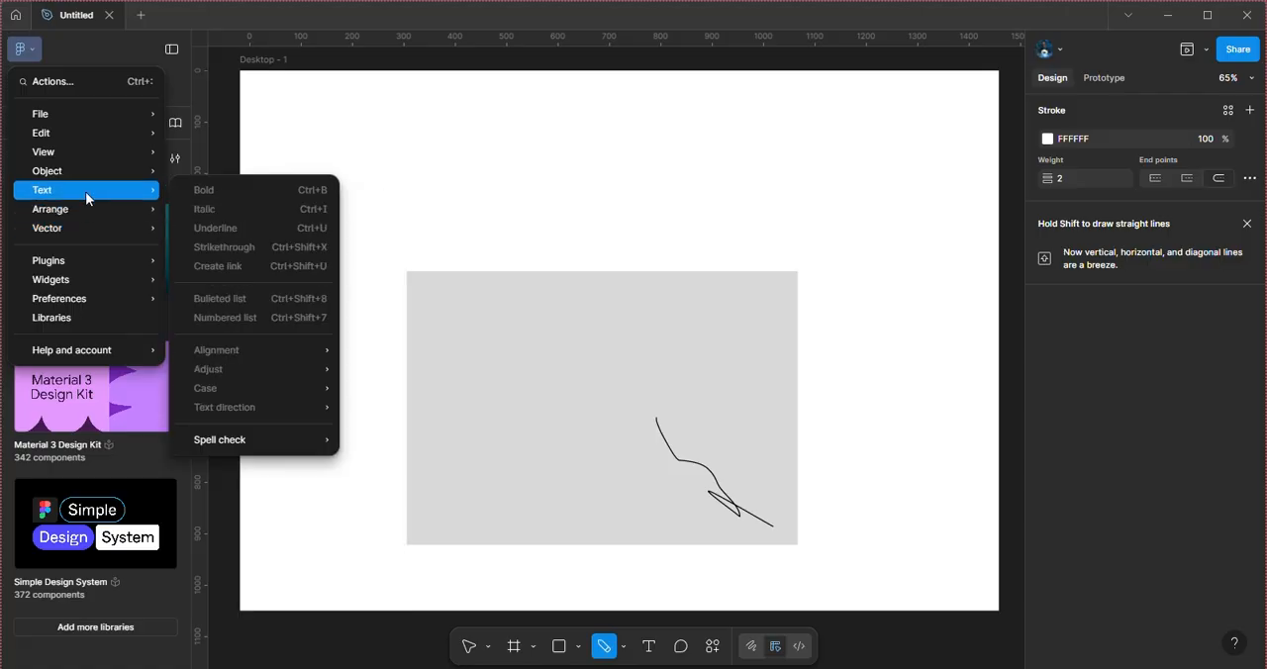
left_click(535, 367)
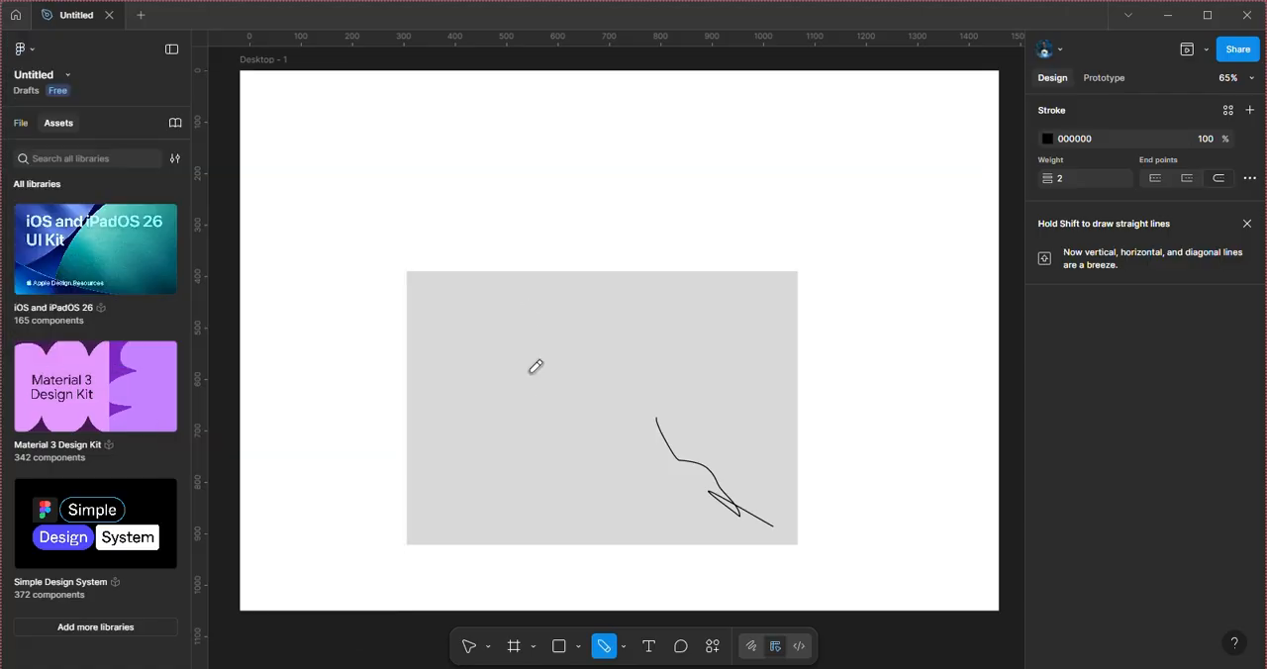
left_click(66, 77)
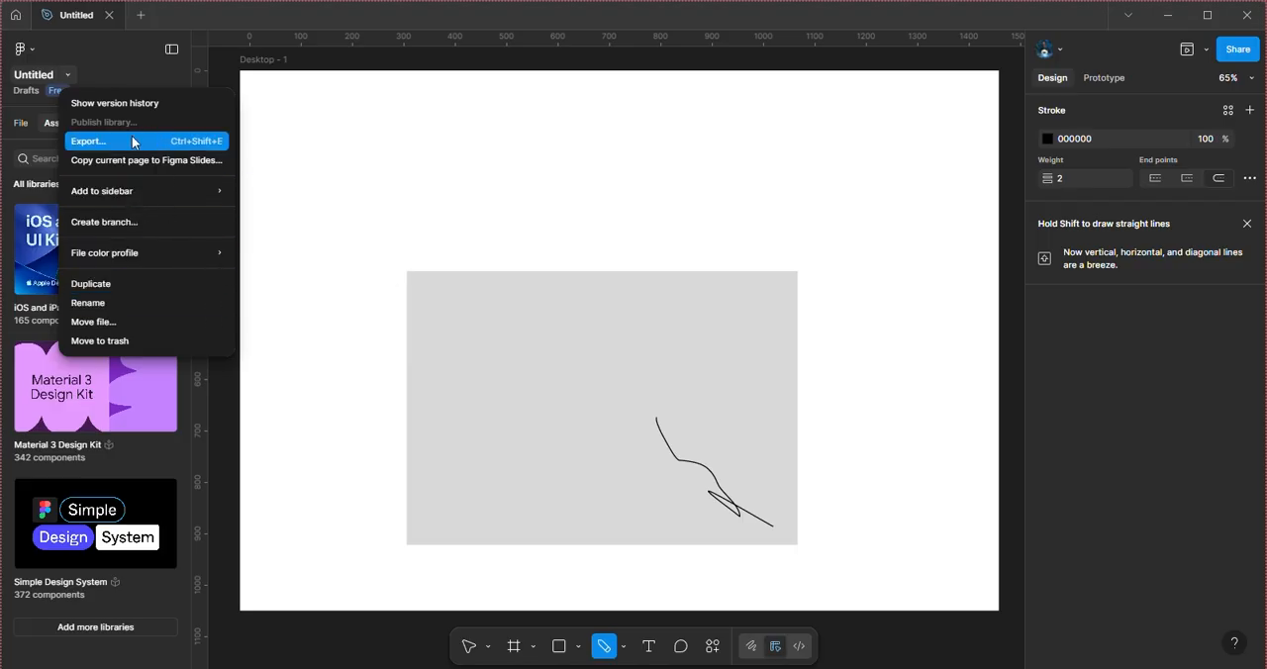
mouse_move(109, 191)
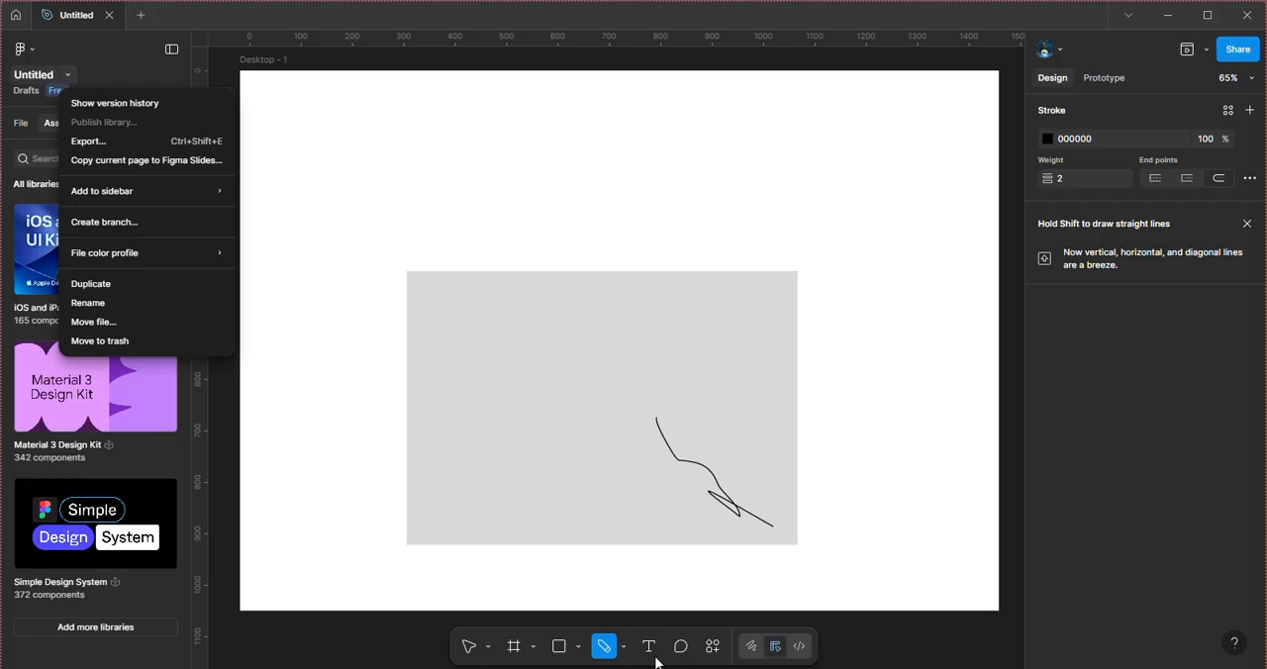
key("Escape")
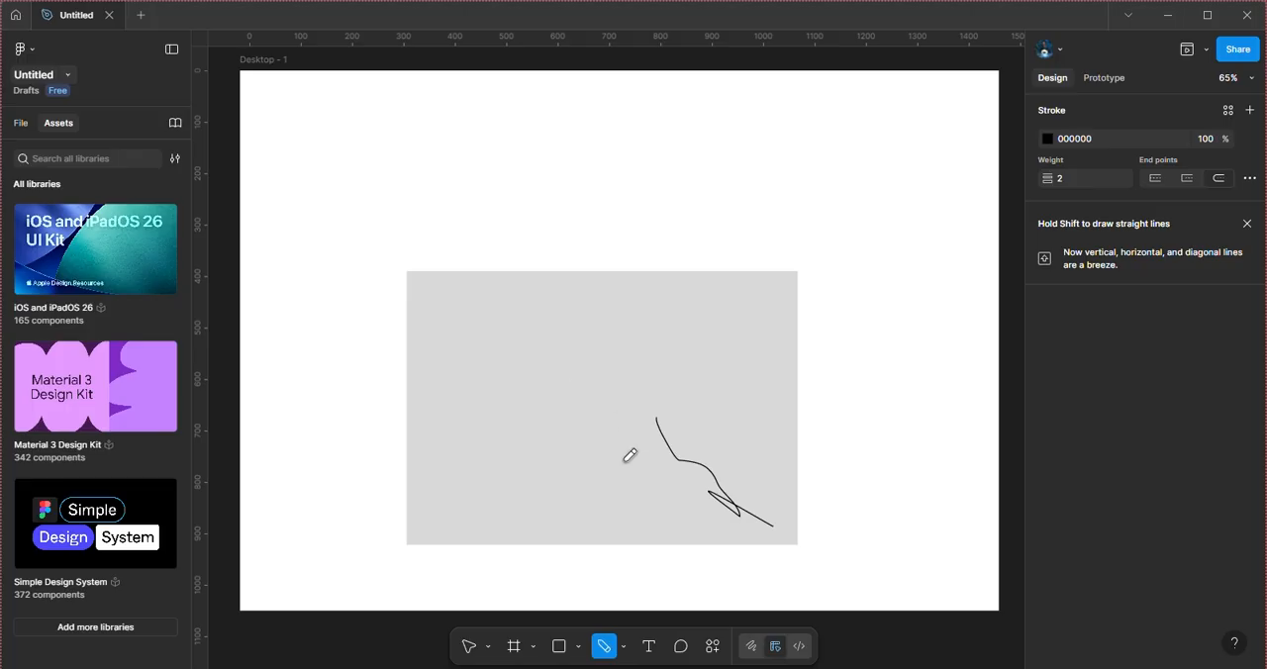
Step: Inspect the Comments view and the actions list, and switch to Draw mode and back to Design mode
left_click(680, 648)
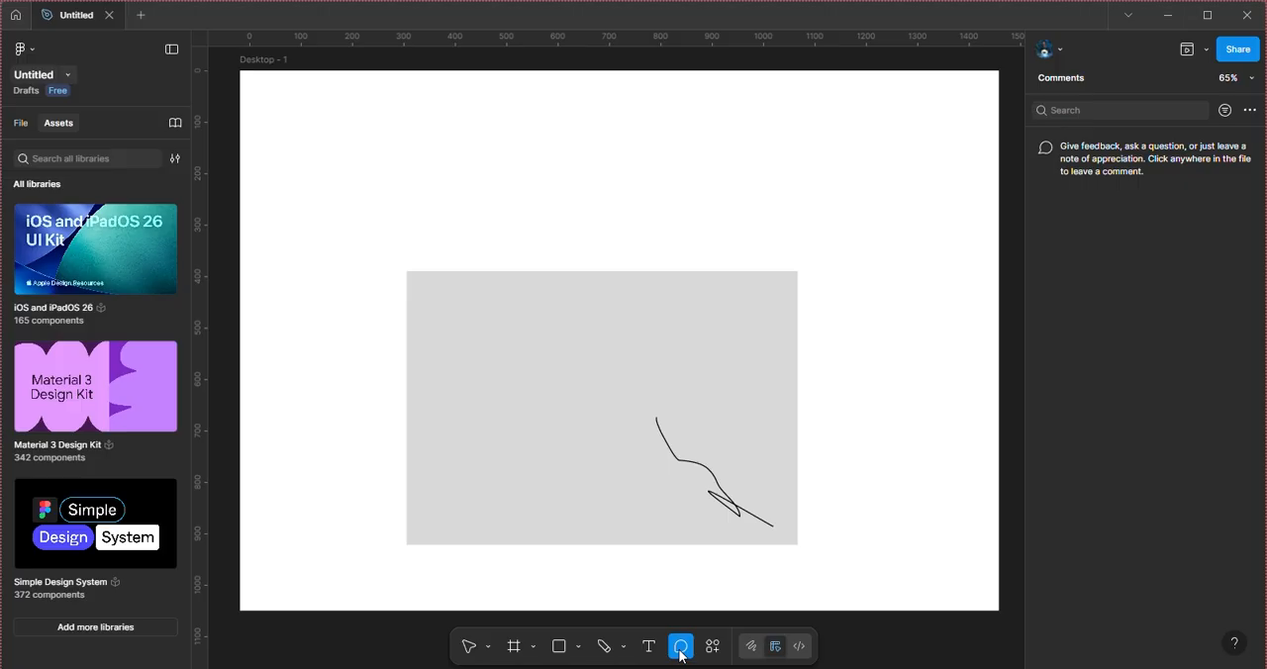
left_click(720, 654)
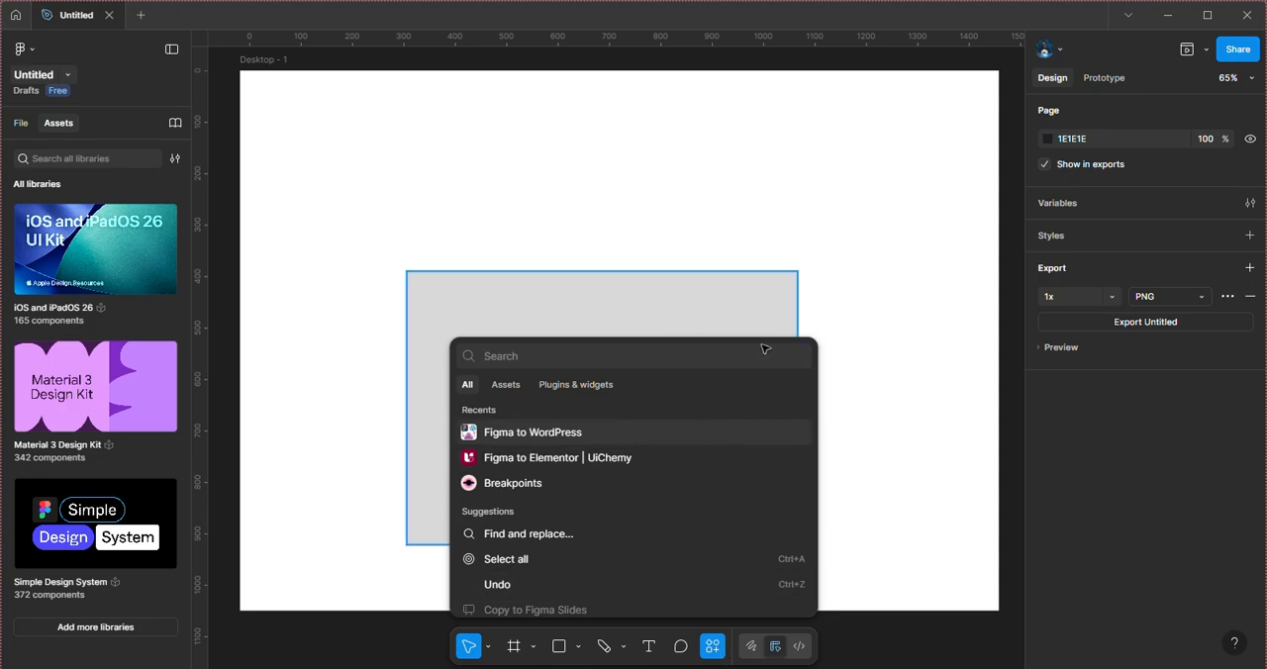
left_click(752, 645)
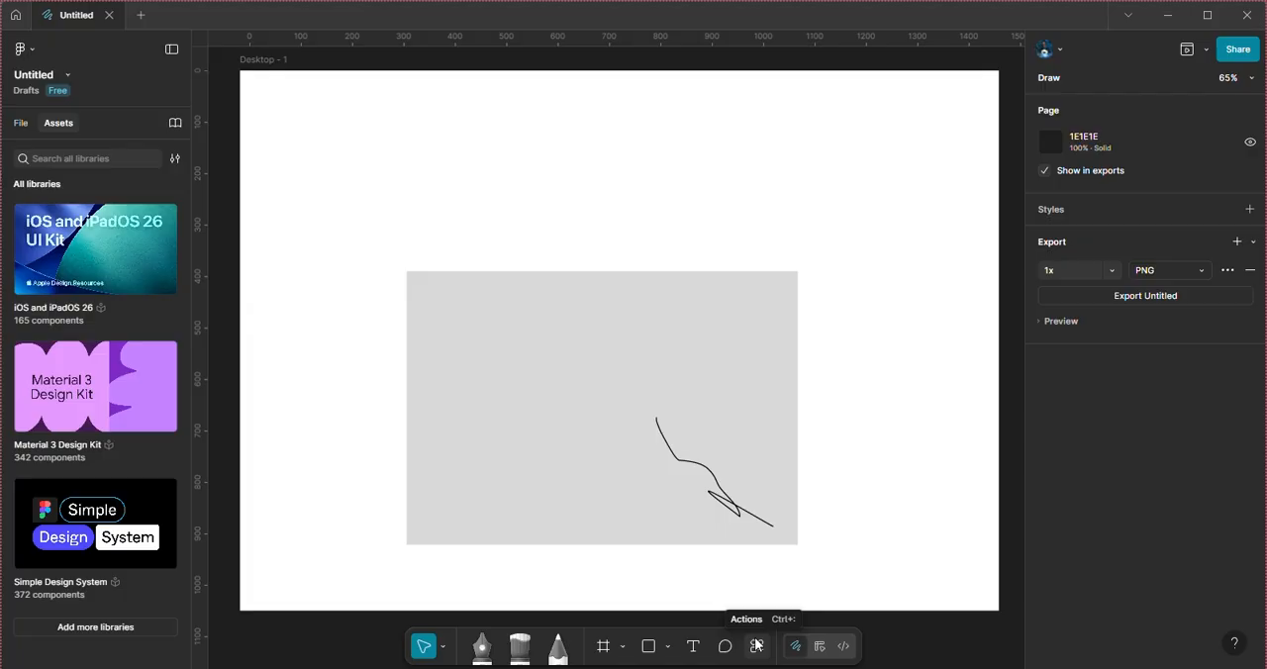
left_click(817, 648)
Step: Inspect the page's available style types, export scales and export file formats
left_click(1065, 239)
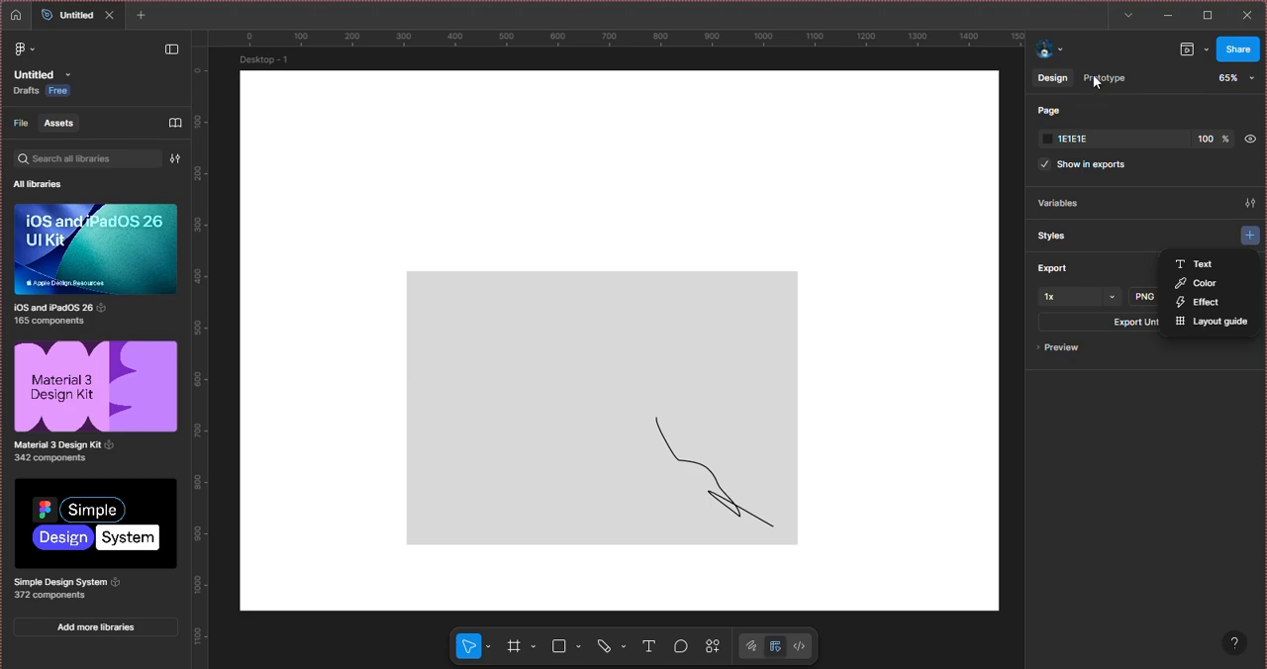
left_click(1073, 282)
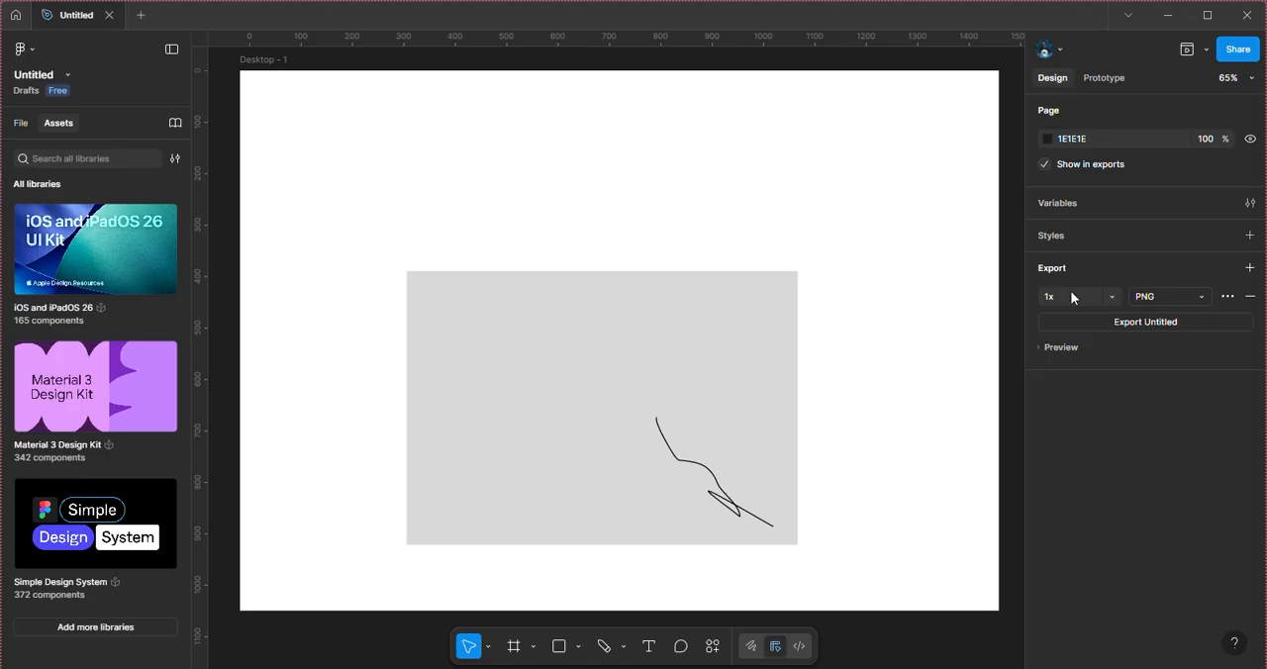
left_click(1112, 297)
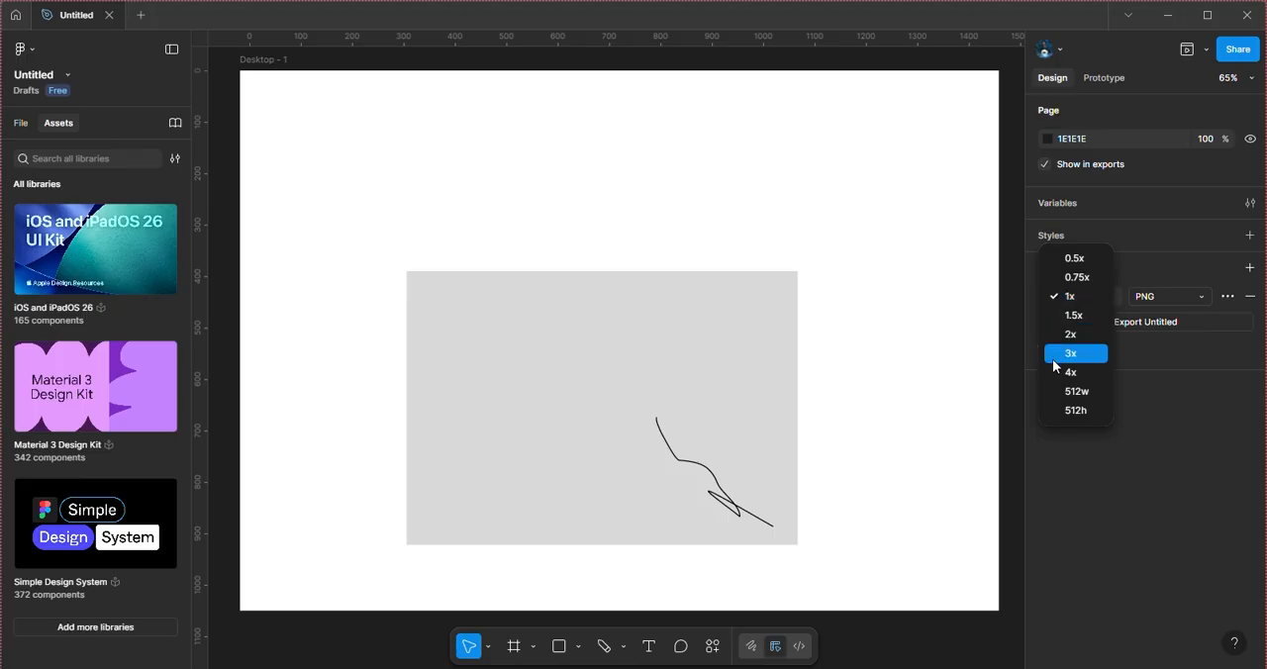
left_click(1168, 294)
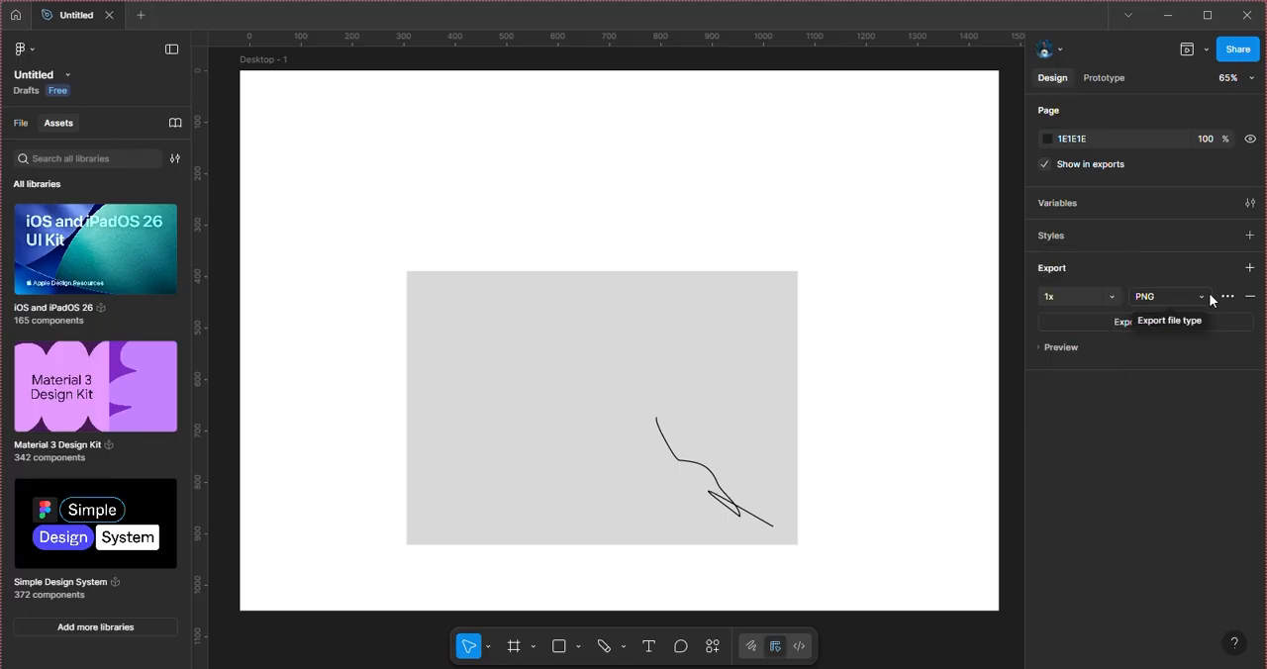
left_click(1204, 297)
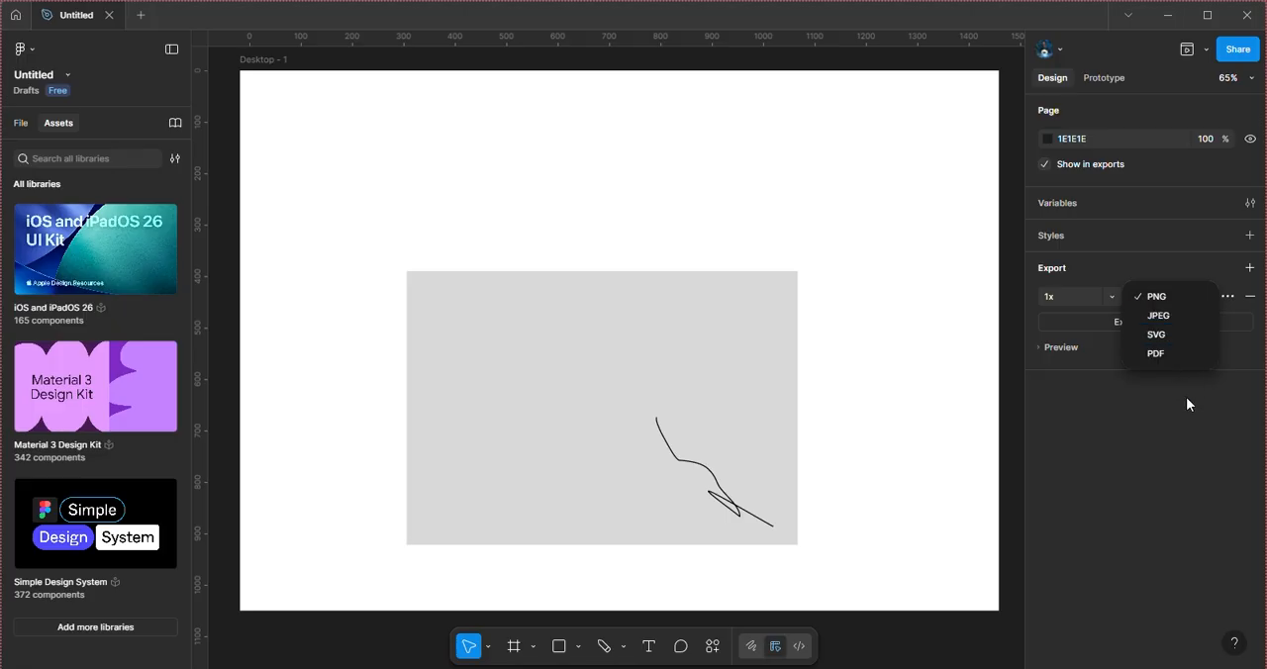
left_click(545, 20)
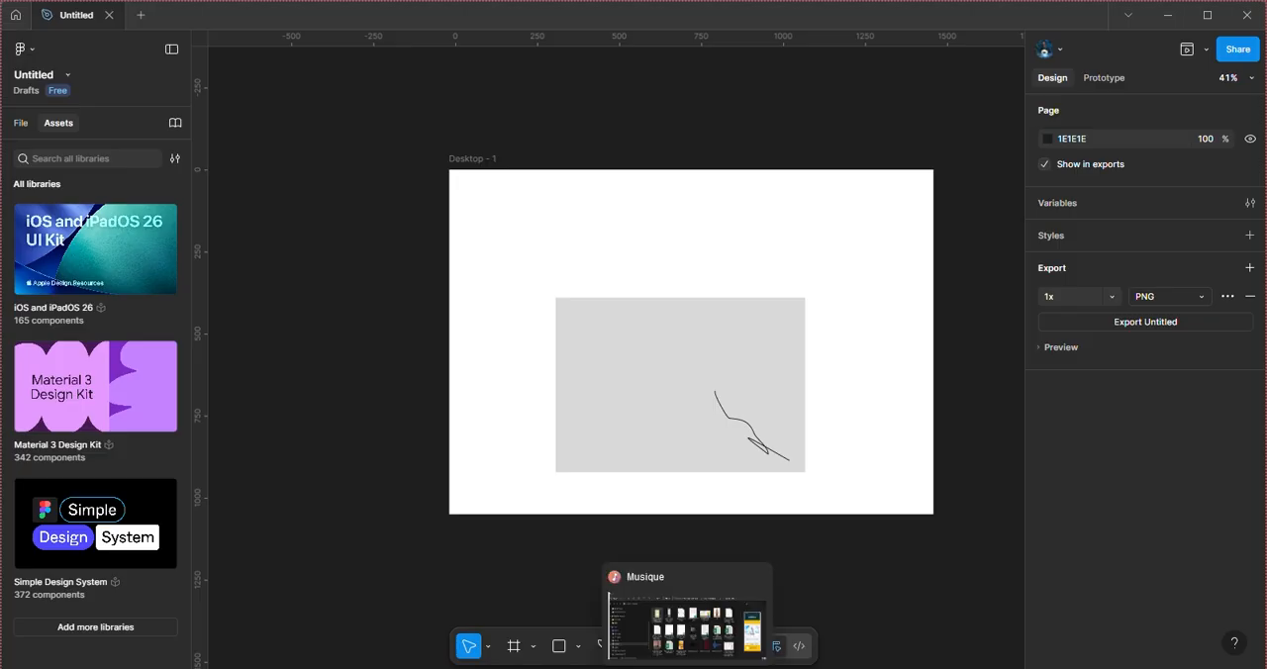
mouse_move(687, 668)
left_click(608, 598)
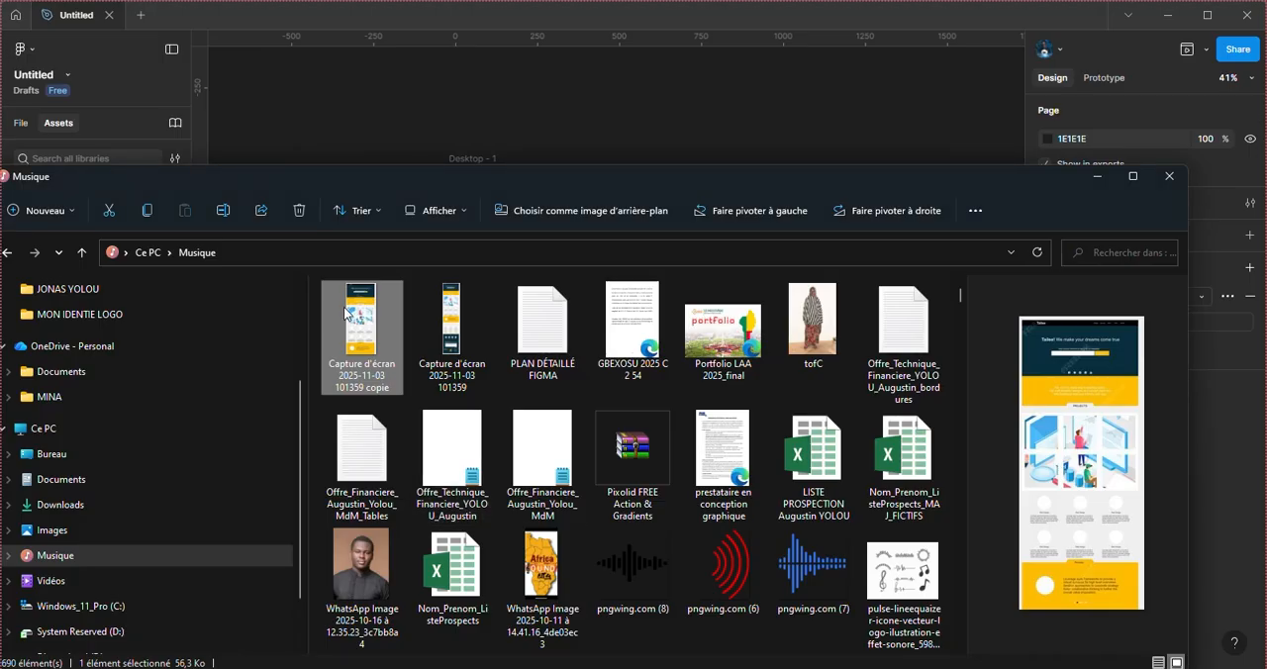
left_click_drag(362, 322, 320, 133)
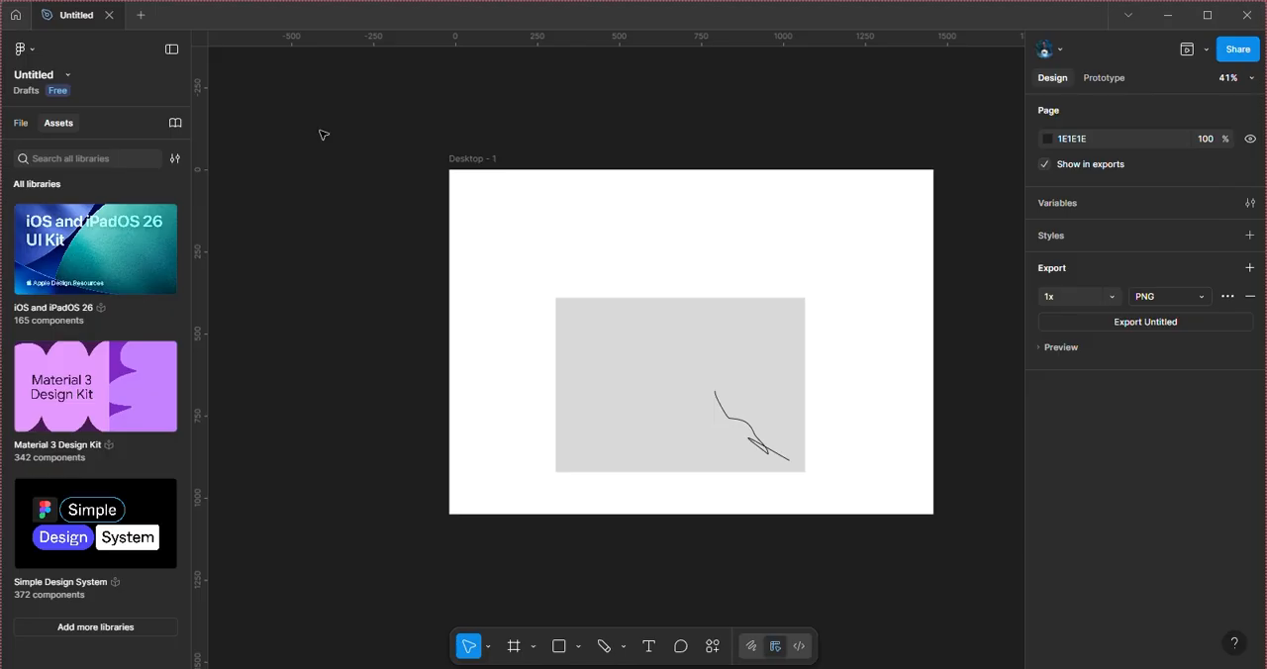
Step: Delete the gray rectangle from the Desktop - 1 frame
left_click(685, 409)
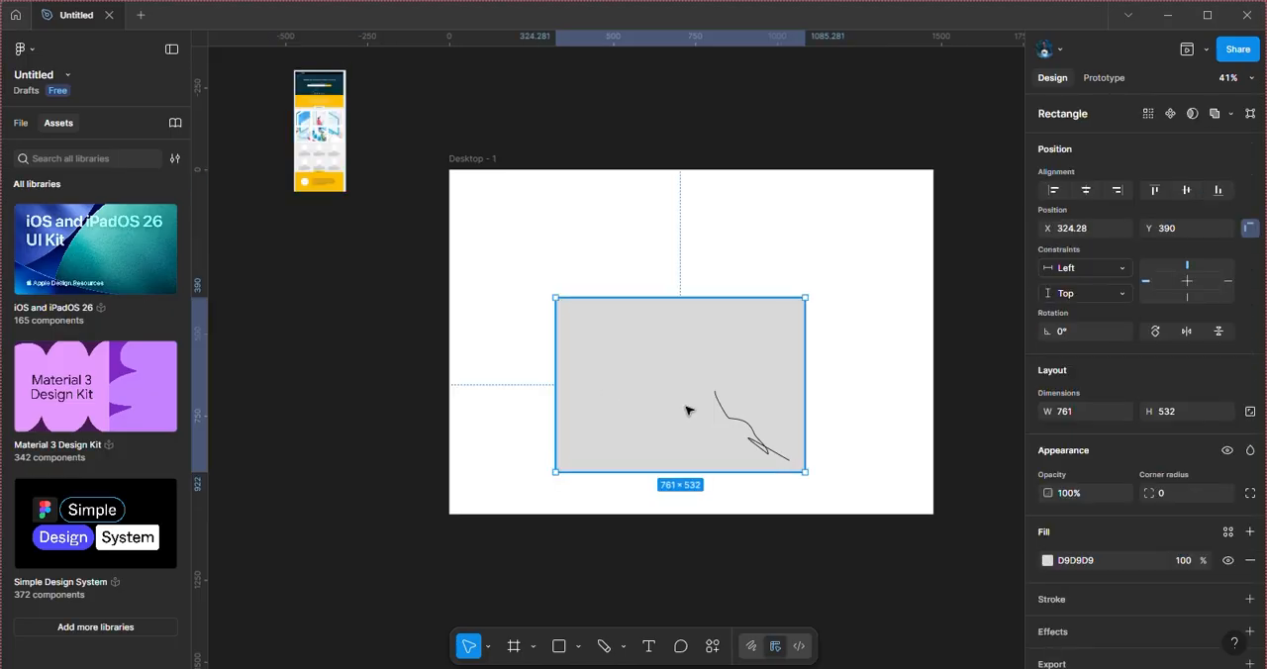
key("Delete")
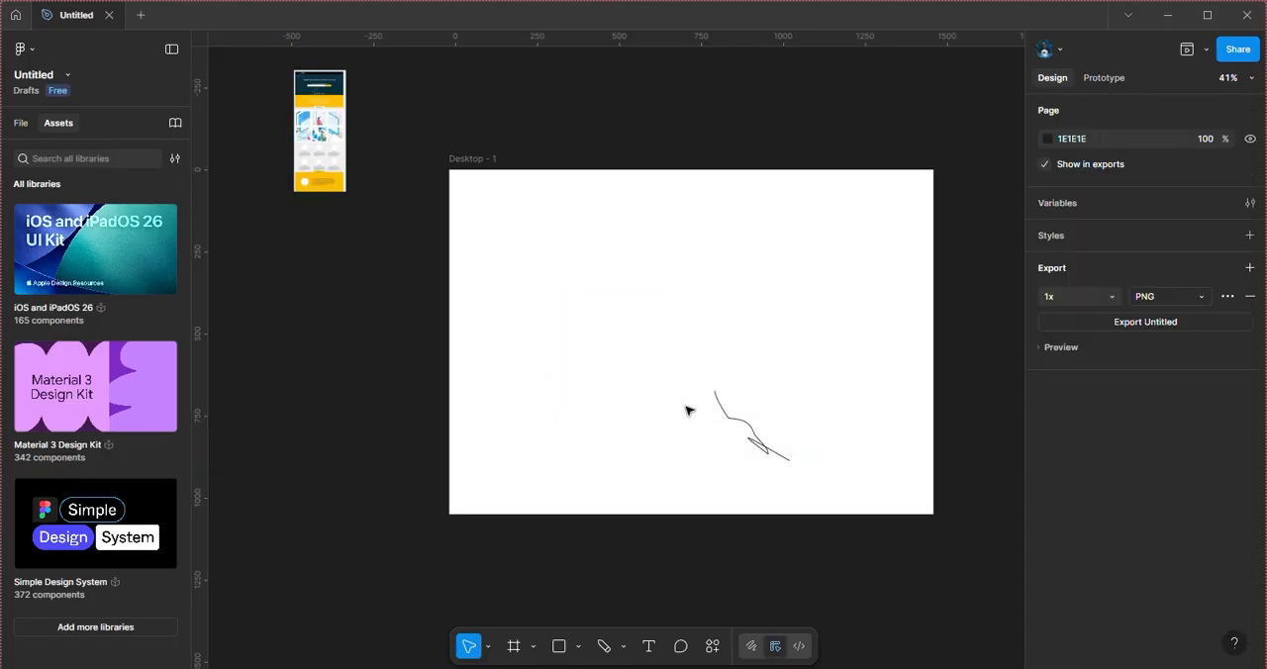
Step: Enlarge the imported reference image proportionally to about 455 × 1065
left_click(320, 144)
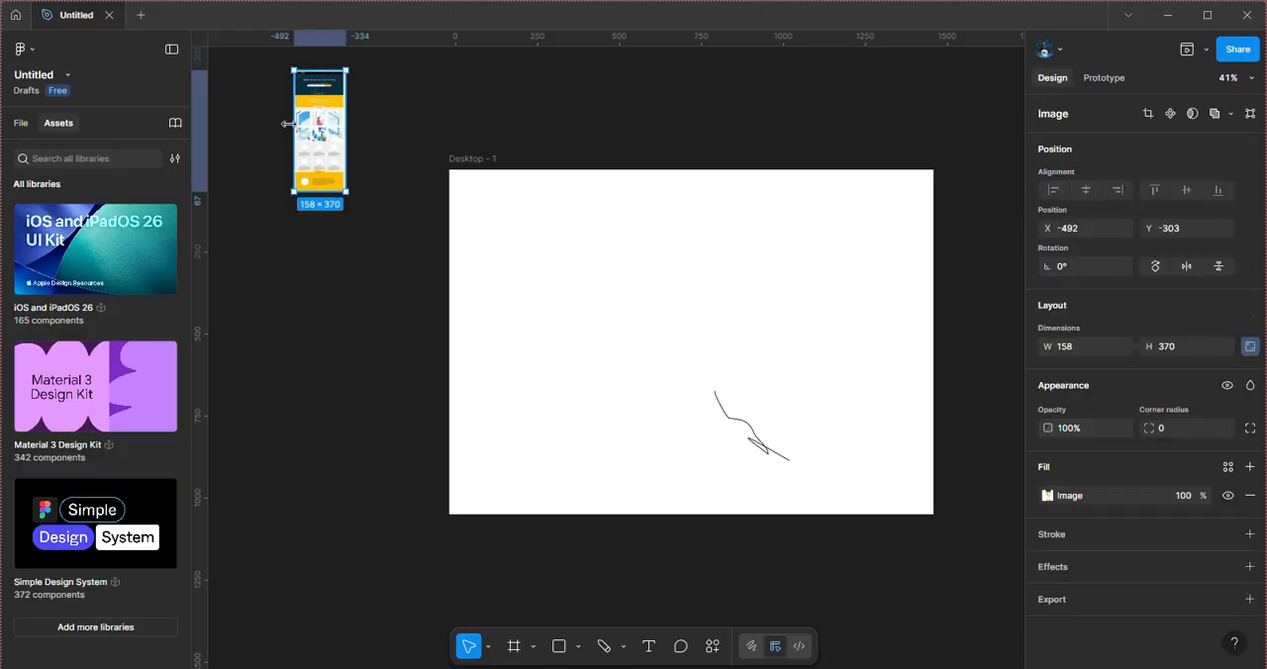
left_click_drag(287, 124, 206, 130)
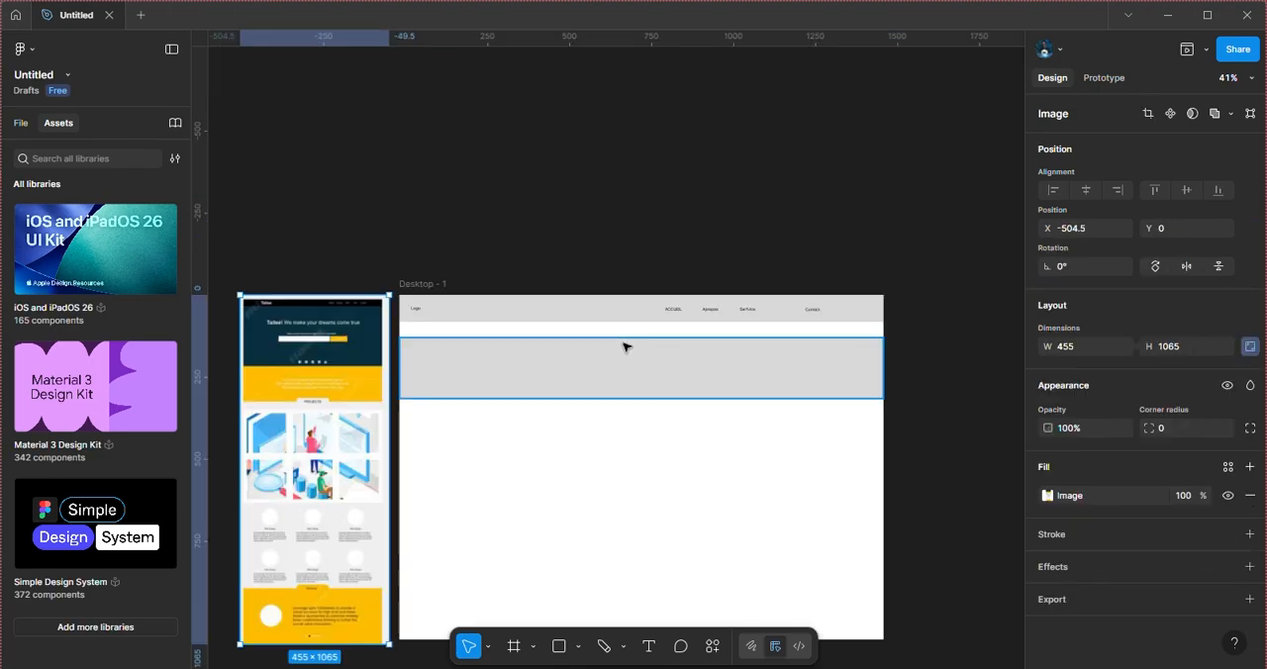
Step: Move the wide gray rectangle to about X 17, Y 114 and add a placeholder text made of repeated v's inside it
mouse_move(625, 370)
left_mouse_down()
mouse_move(627, 349)
mouse_move(630, 370)
left_mouse_up()
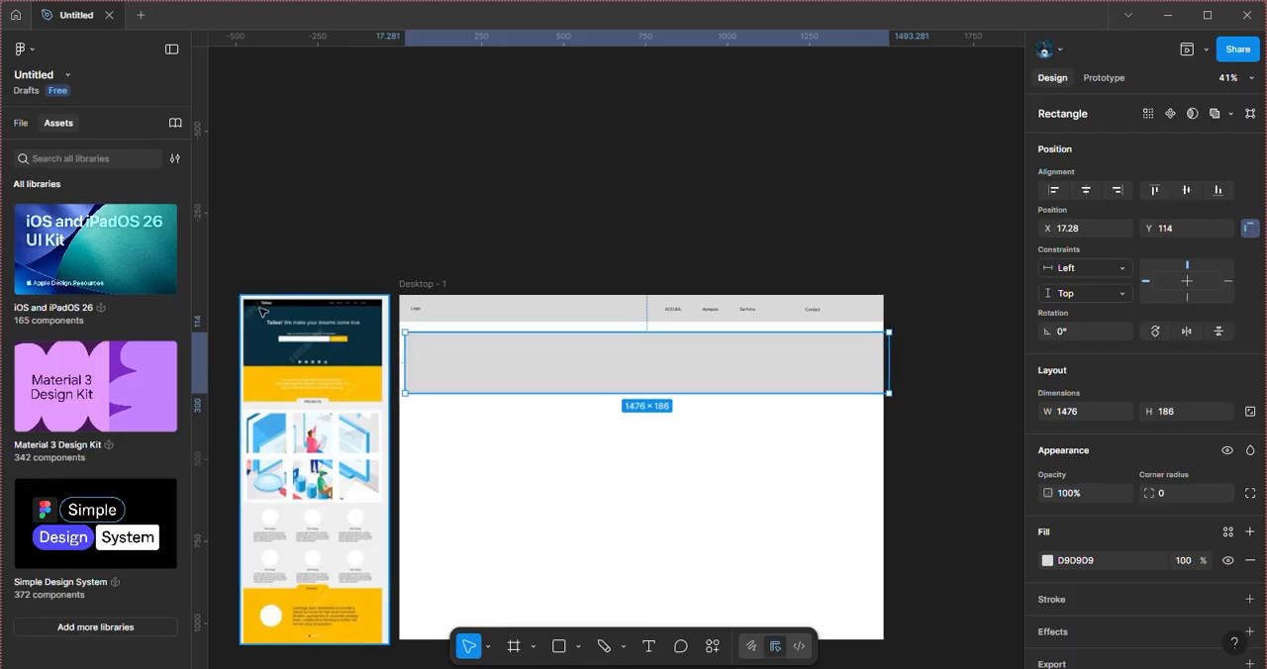
left_click(647, 648)
left_click(594, 370)
key("Escape")
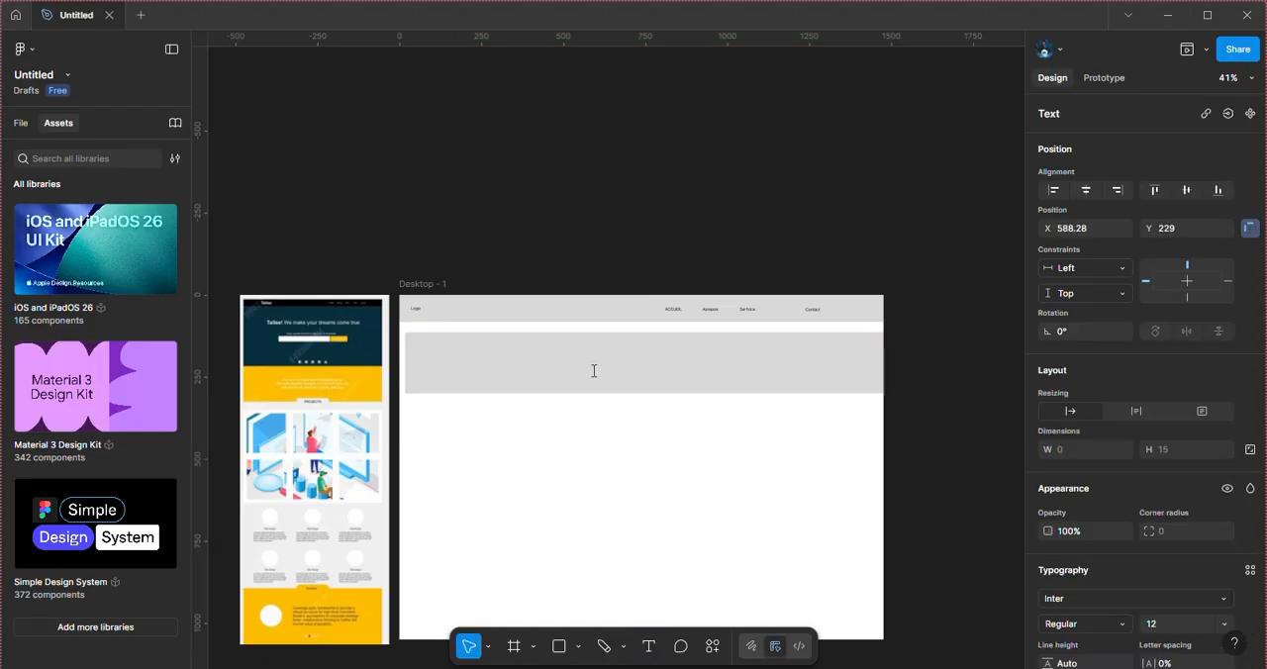
type("bienvenue sur l")
Step: Search the actions for "loren" and open the Loream Ipsum Generator (Mongolia) plugin
left_click(687, 650)
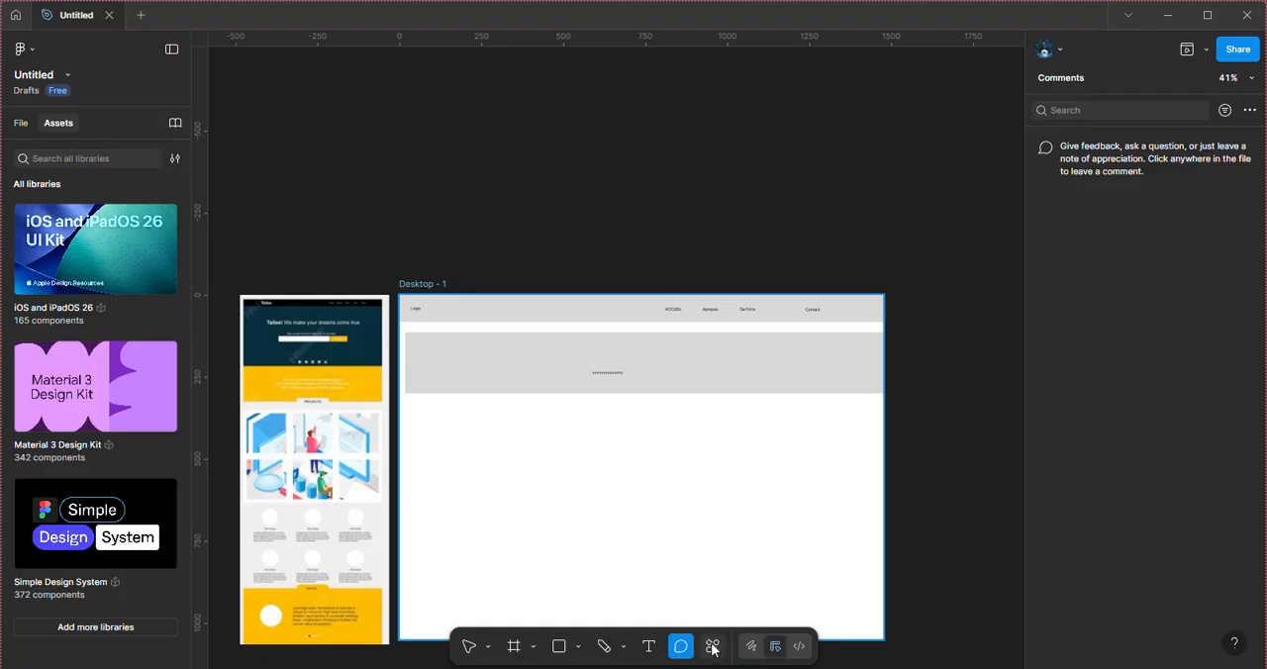
left_click(713, 646)
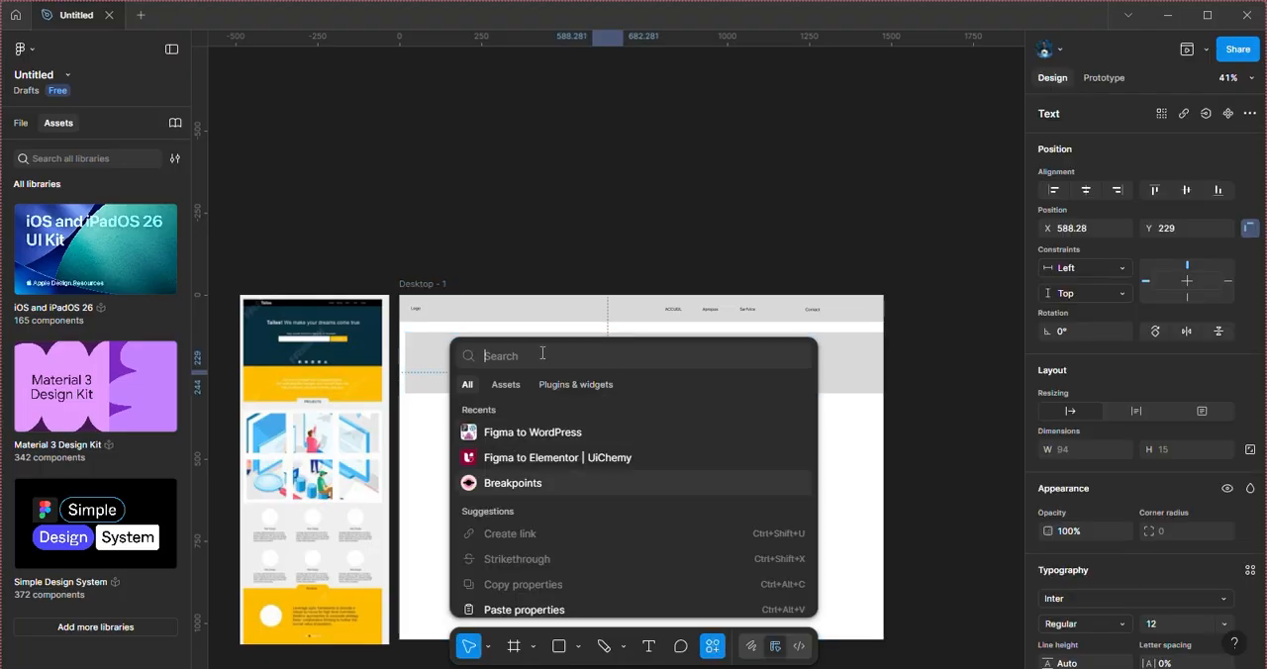
type("l")
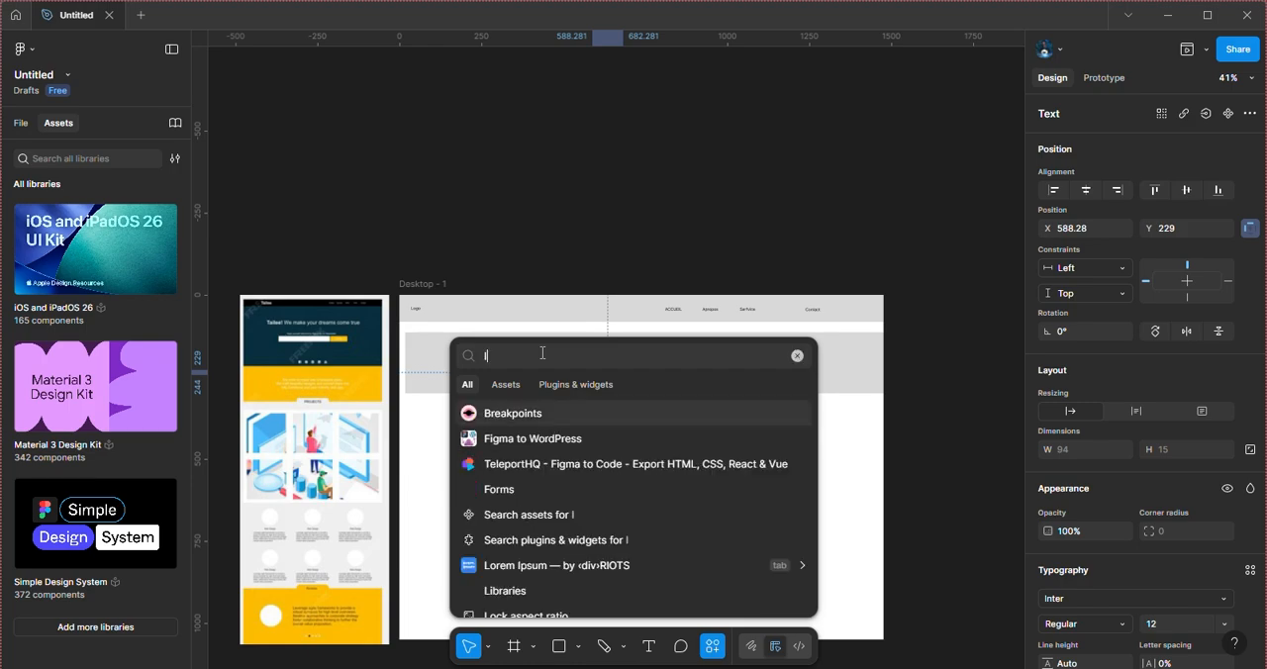
type("oren")
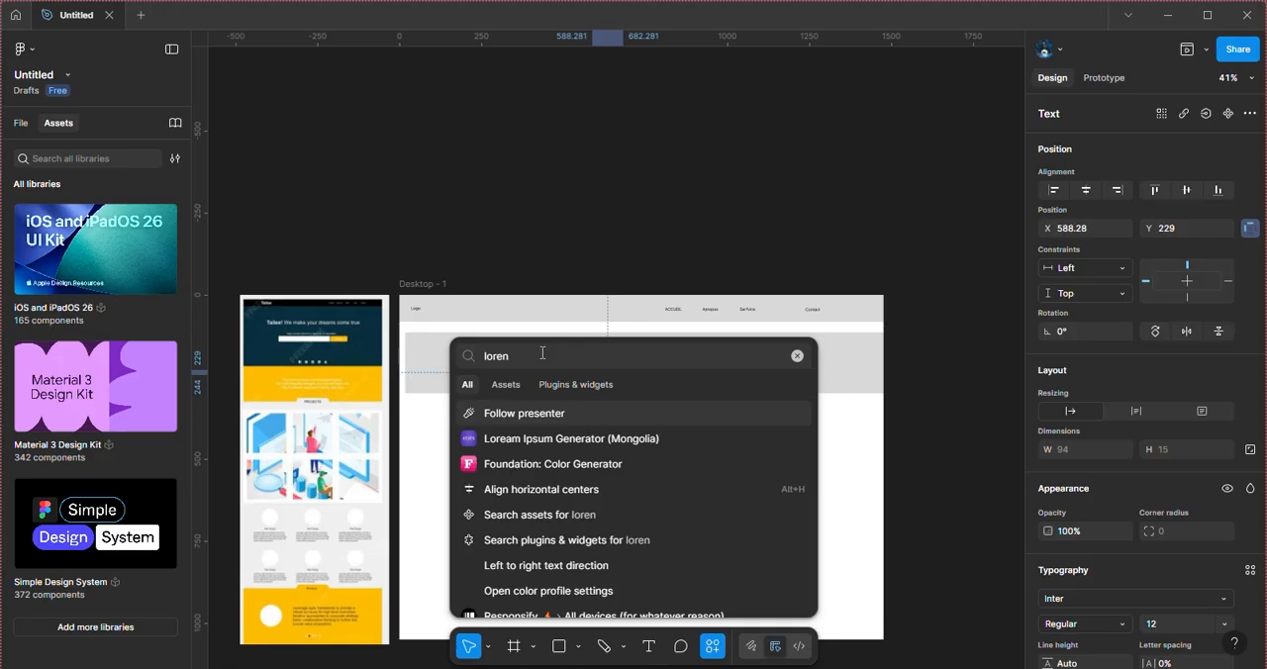
left_click(604, 440)
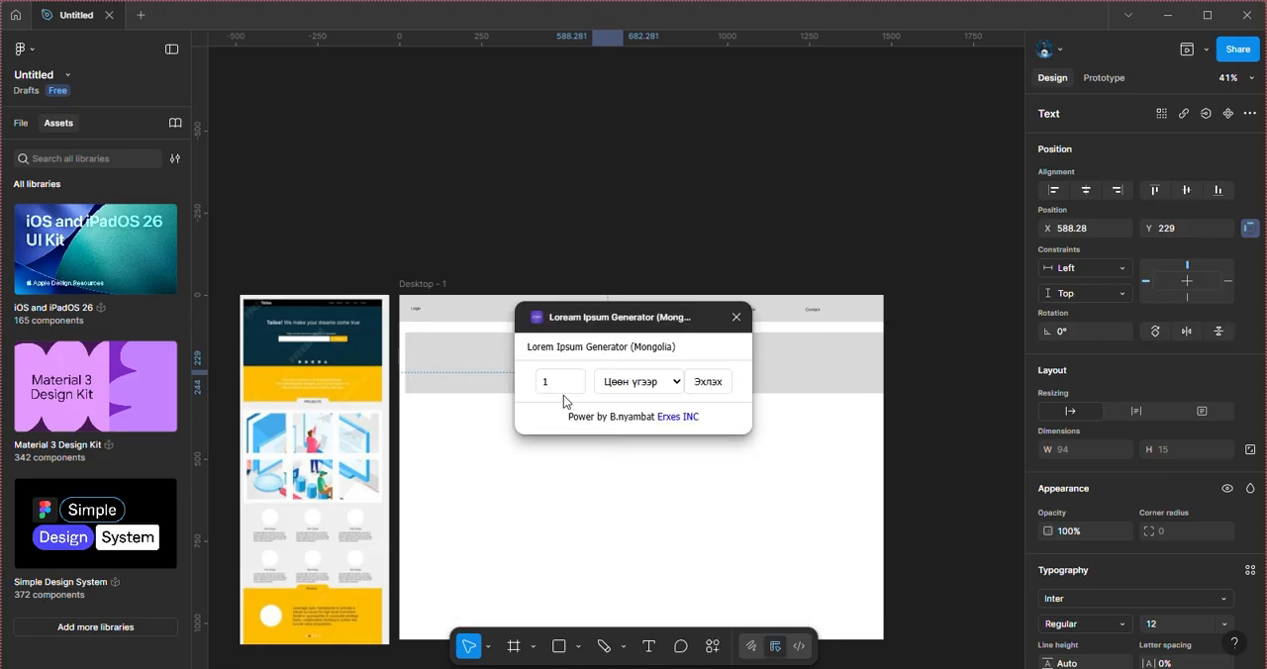
Step: Try the generator's quantity field, follow the plugin's Erxes INC link, and close the web page
left_click(567, 392)
left_click(573, 379)
left_click(573, 385)
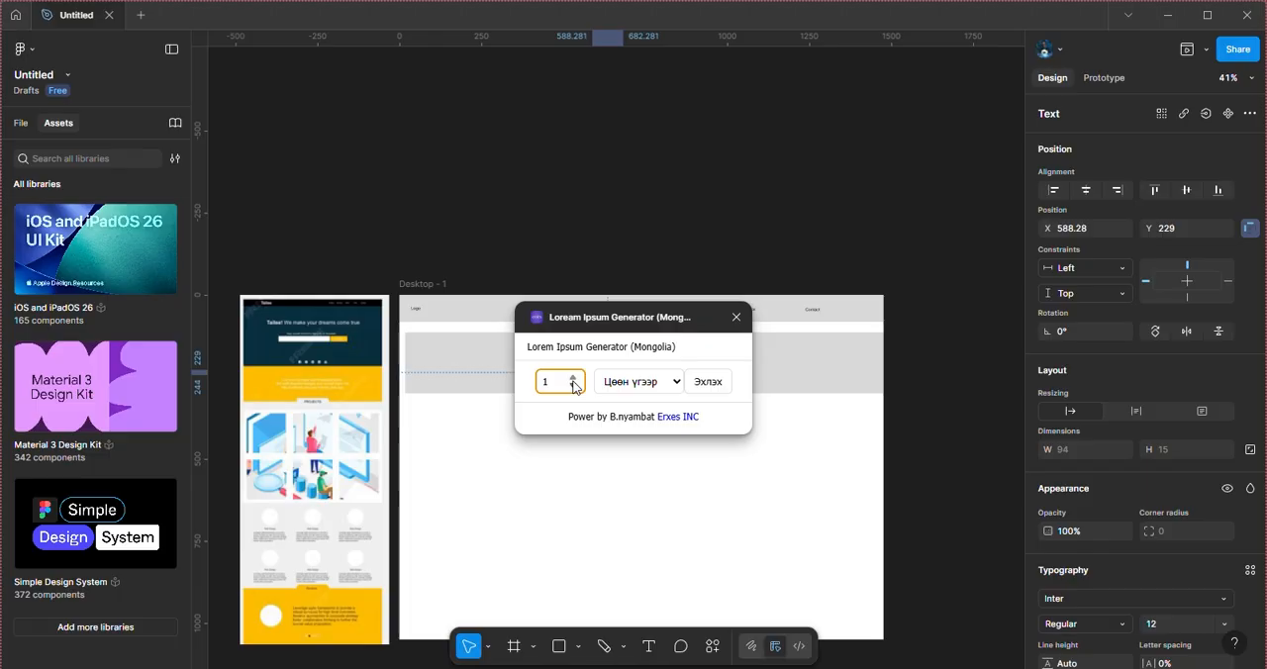
left_click(675, 417)
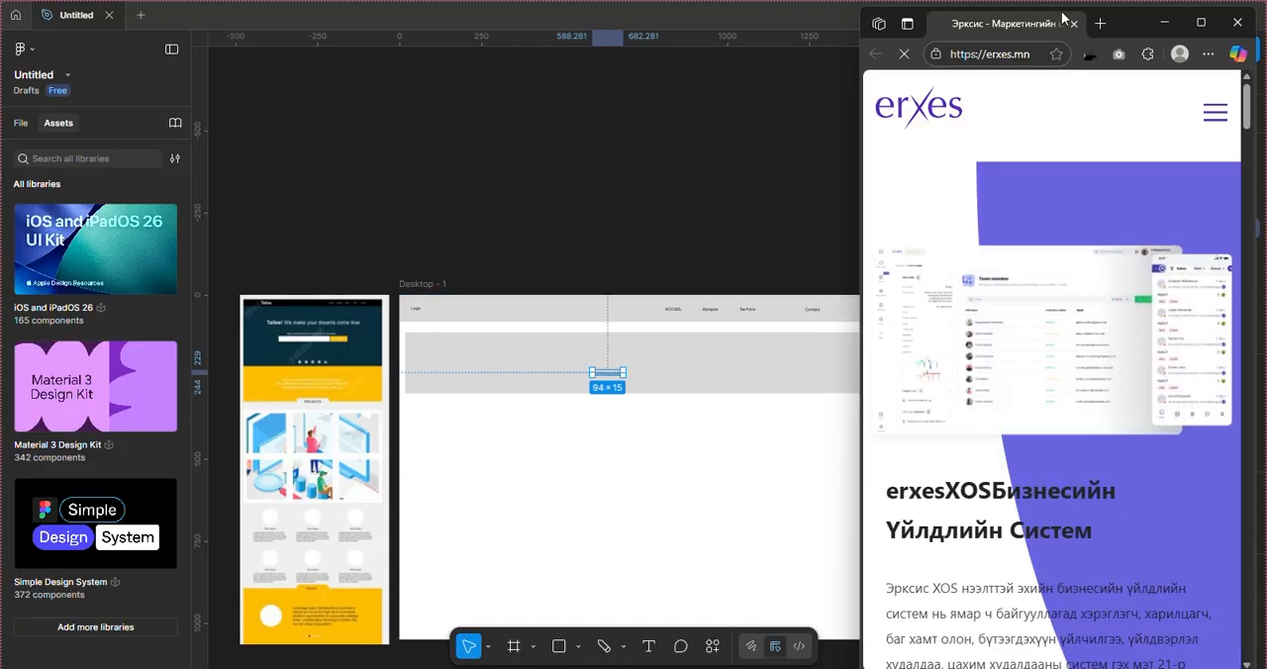
left_click(1074, 23)
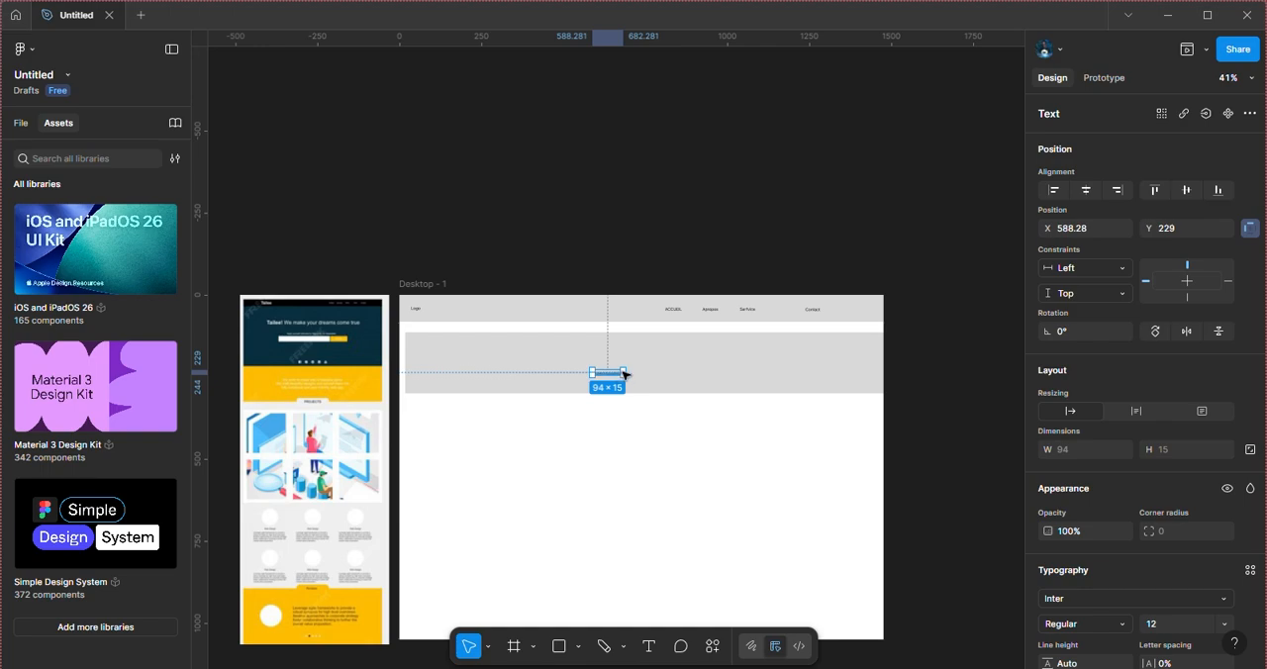
Step: Enlarge the placeholder text's box to about 413 × 77 and set its font size to 36
left_click_drag(624, 369, 727, 350)
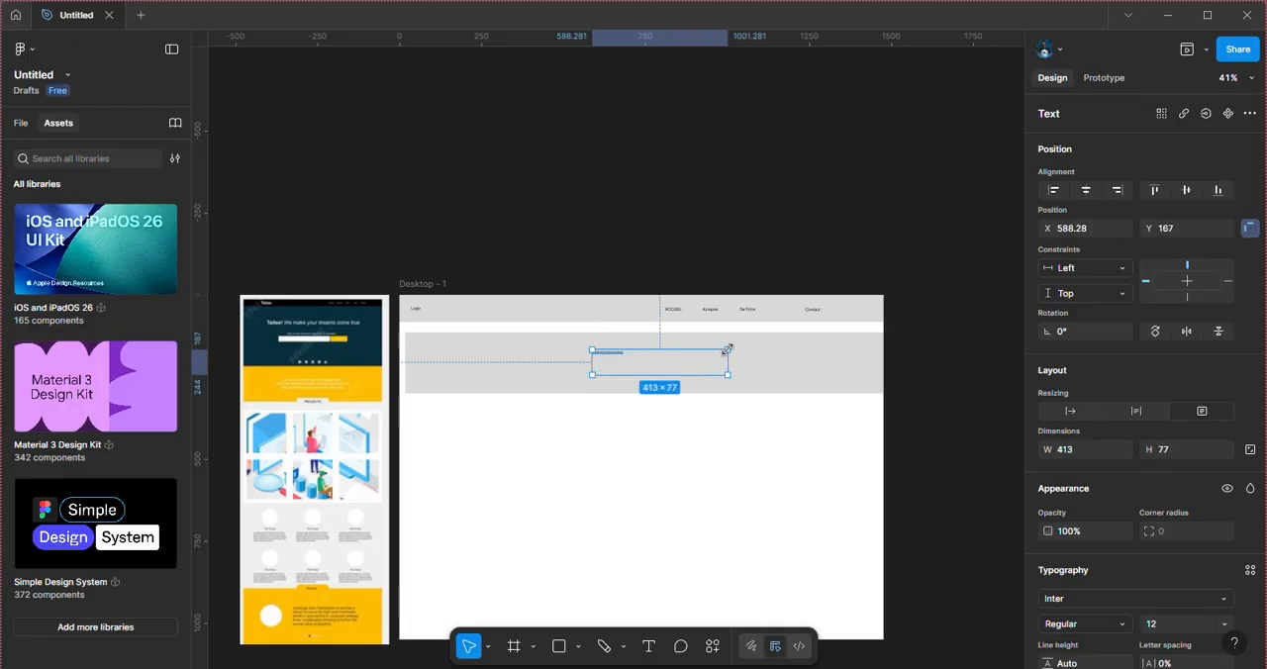
left_click(634, 369)
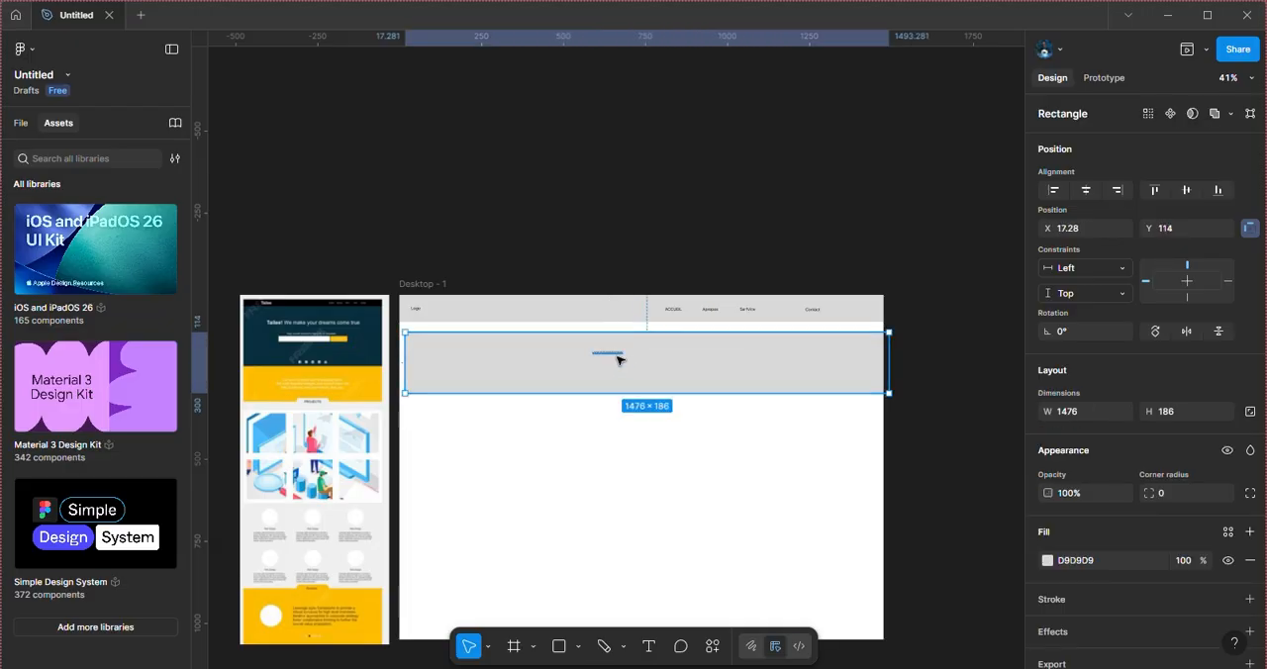
left_click(606, 352)
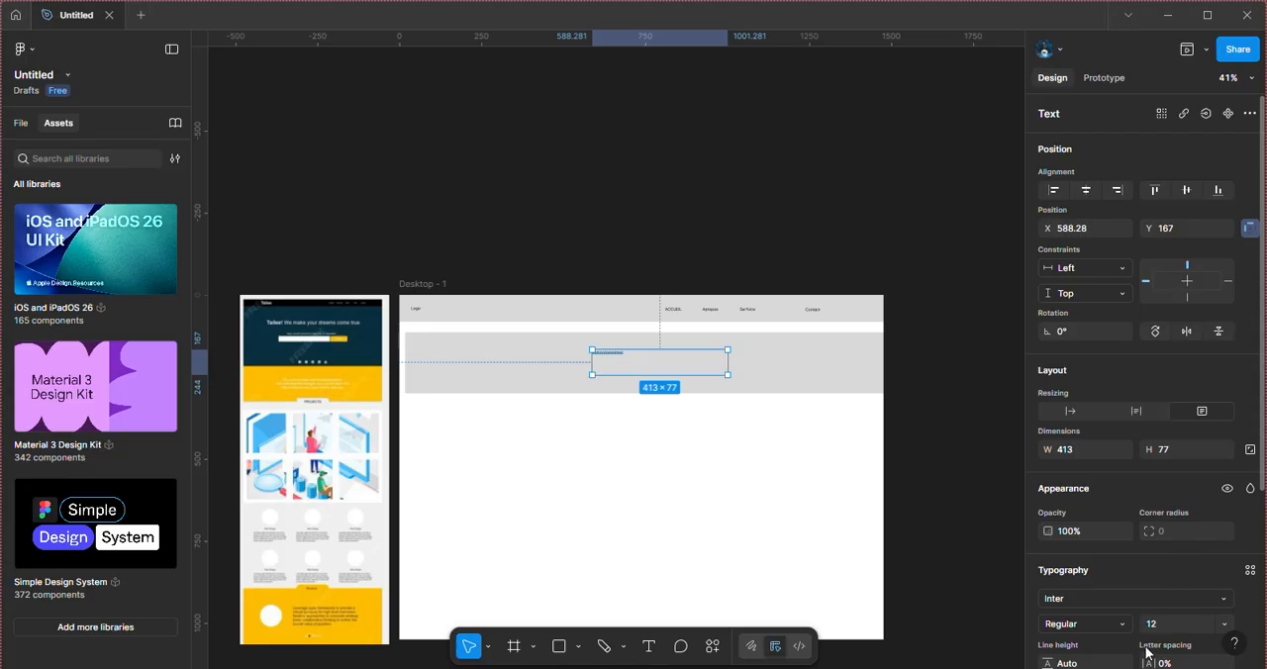
left_click(1222, 623)
left_click(1192, 525)
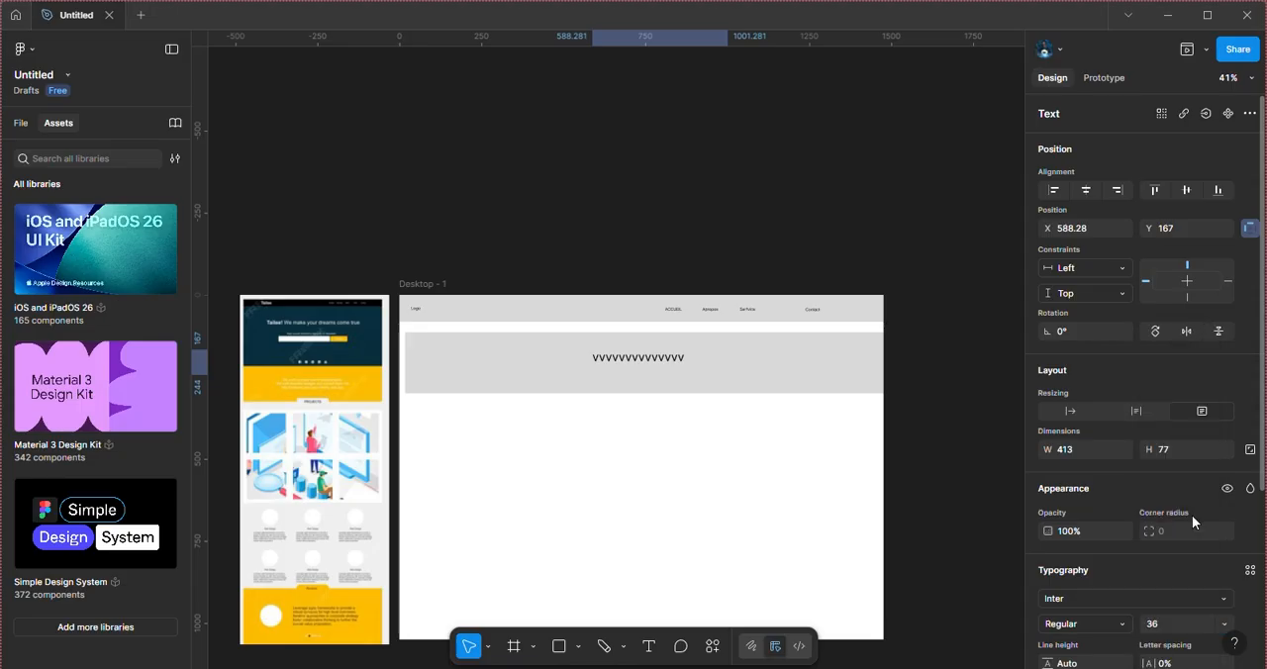
left_click(593, 527)
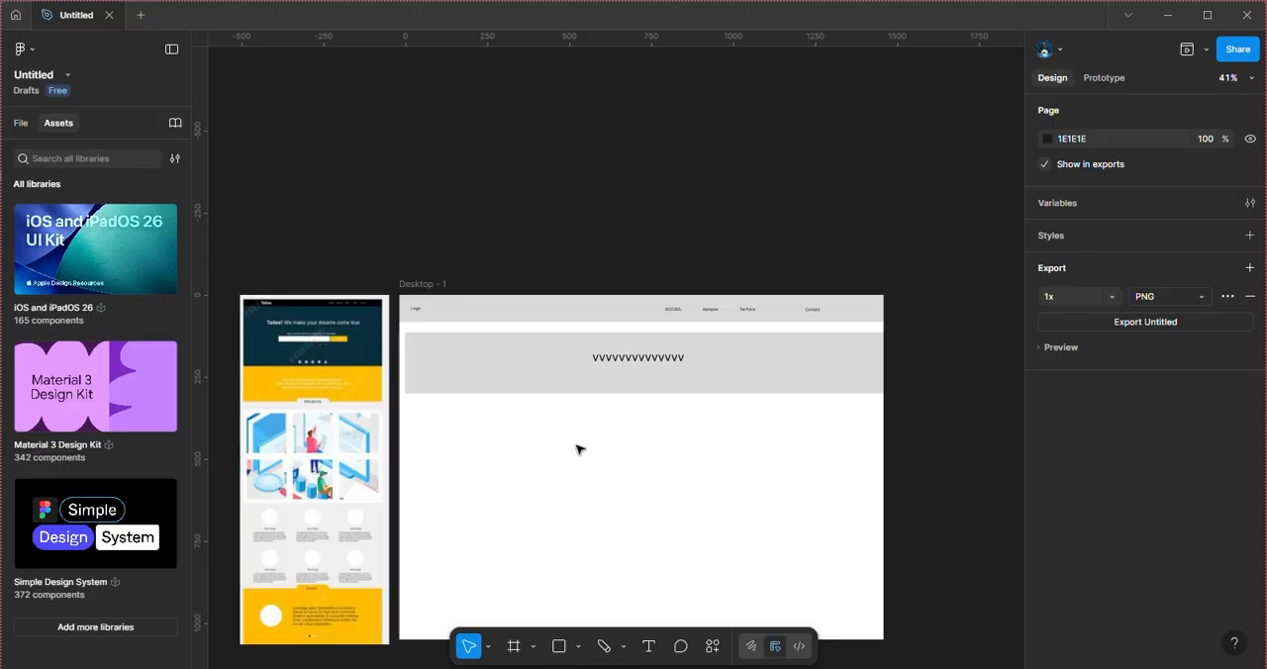
Step: Draw a rectangle about 848 × 88 in the empty white area below the gray band
left_click(558, 646)
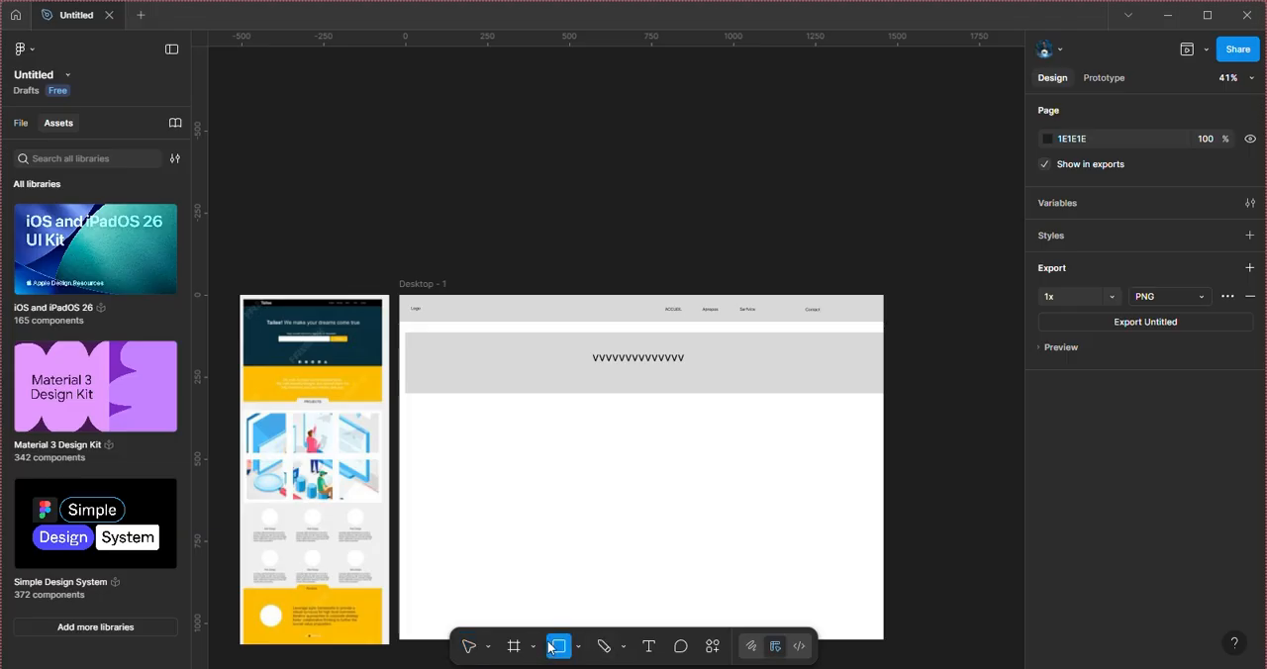
left_click(497, 369)
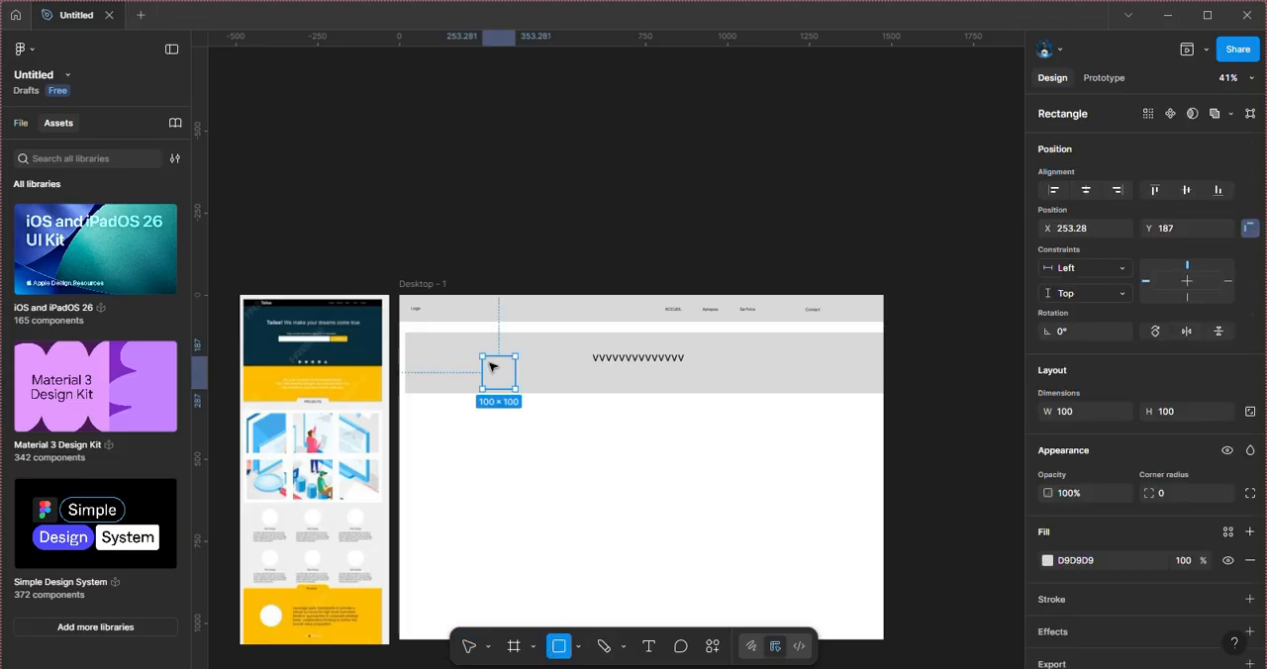
left_click_drag(498, 367, 813, 457)
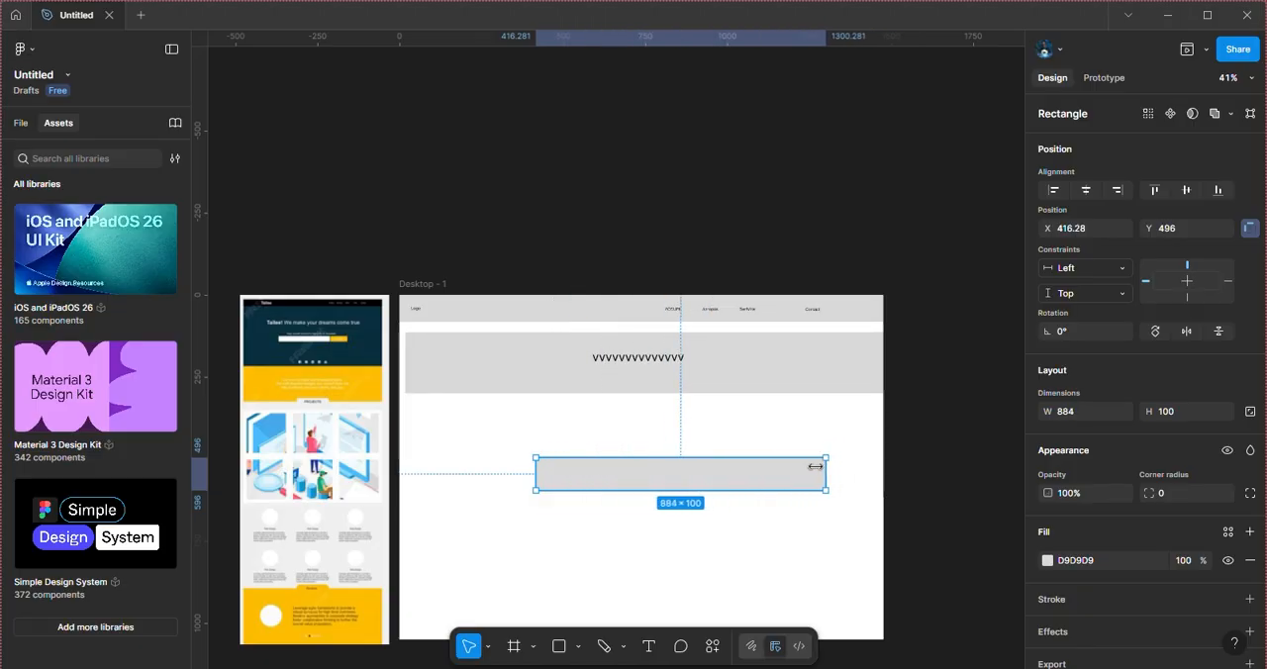
left_click_drag(696, 490, 679, 429)
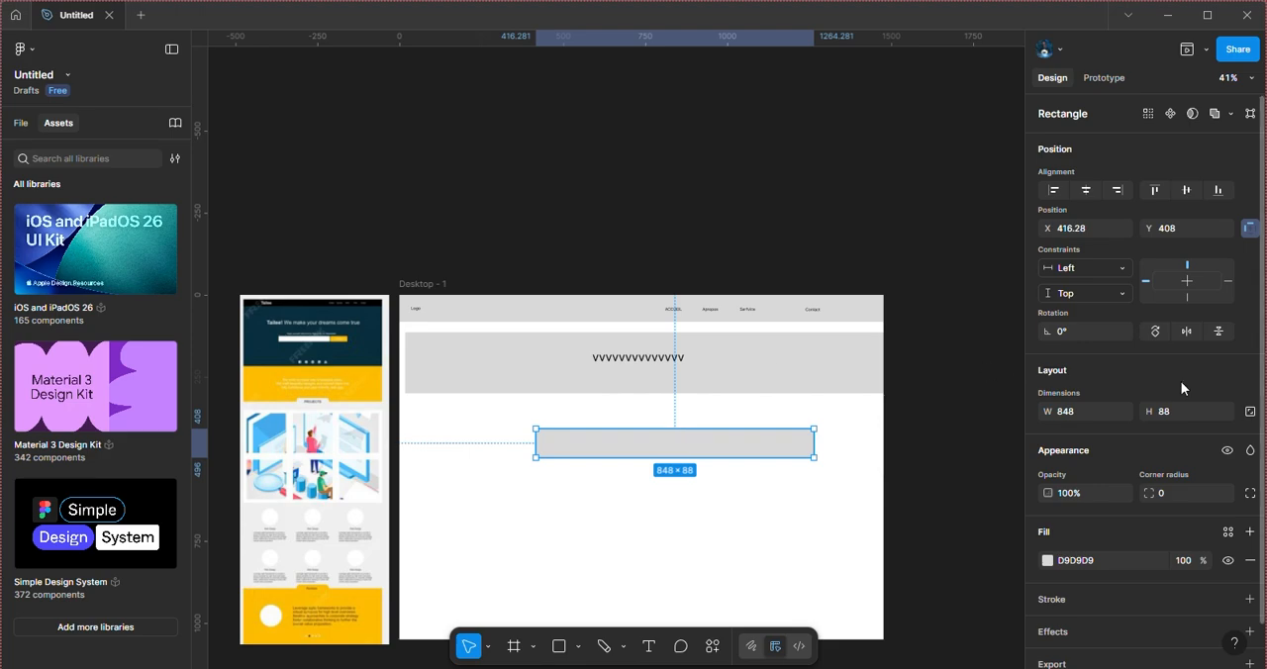
Step: Change the fill of the 848 × 88 rectangle to near-black 1F1D1D
left_click(1047, 560)
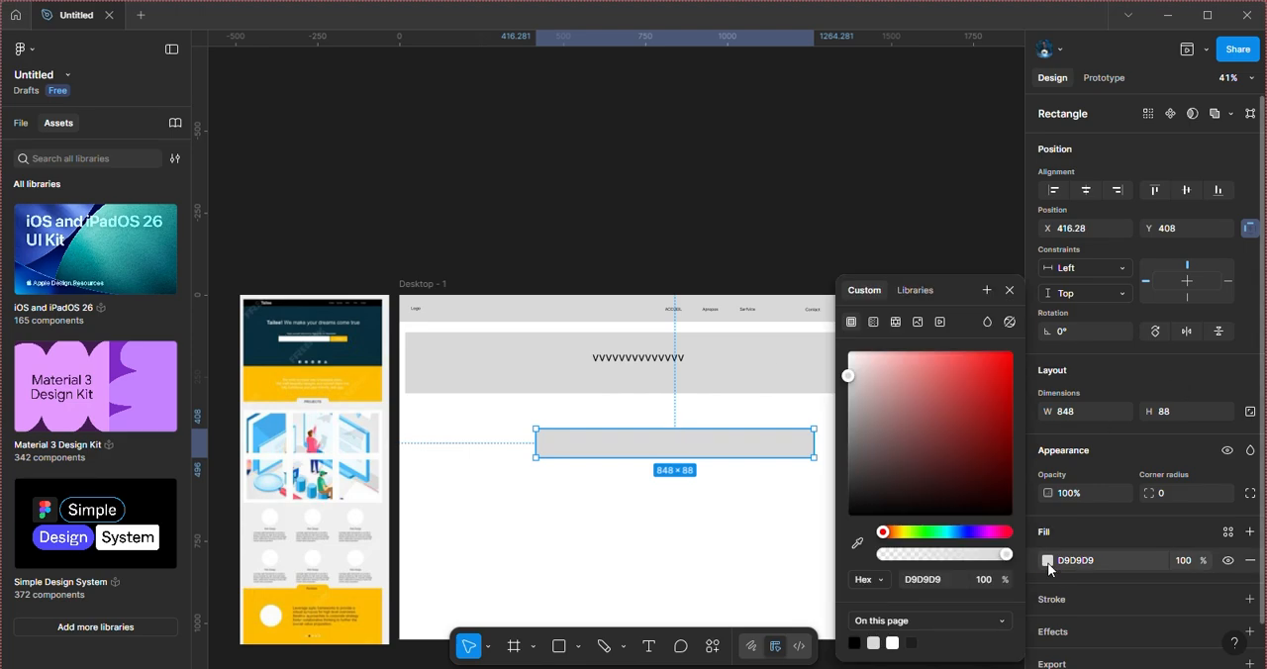
left_click_drag(849, 376, 858, 443)
mouse_move(844, 498)
left_mouse_down()
mouse_move(852, 473)
mouse_move(859, 503)
left_mouse_up()
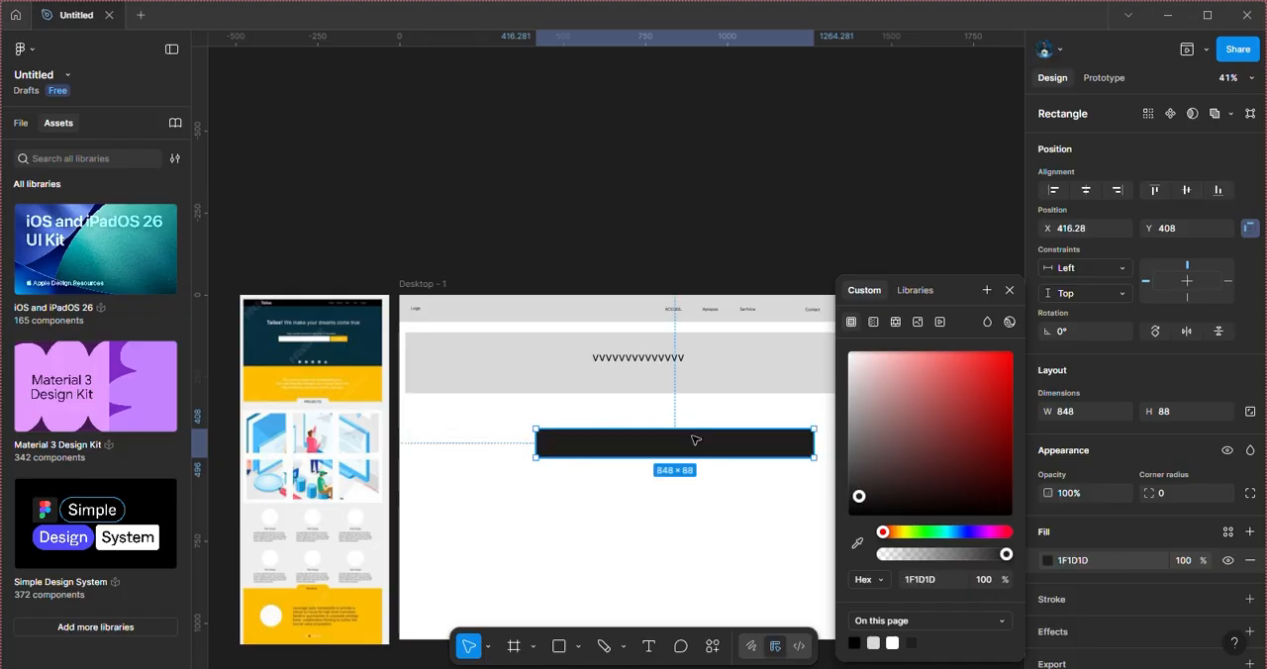
left_click(1009, 290)
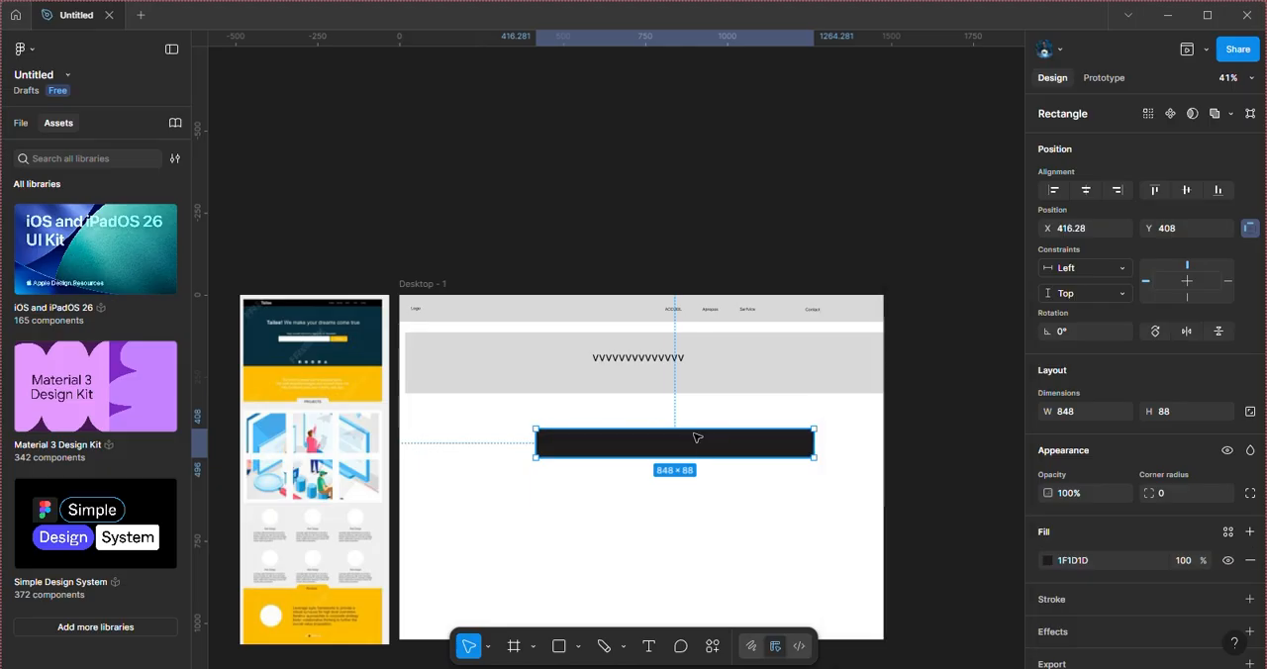
Step: Move the dark rectangle into the lower part of the gray band and shift the placeholder text up just above it
left_click_drag(697, 449, 664, 380)
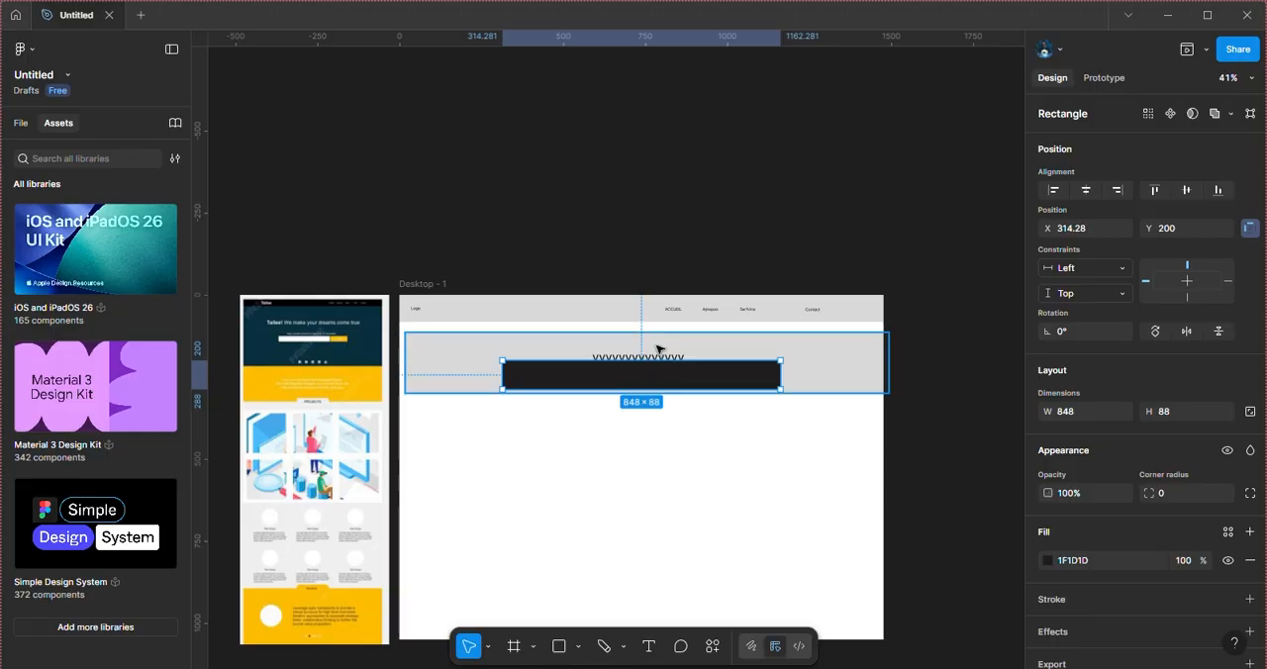
left_click(658, 357)
left_click_drag(658, 358, 659, 350)
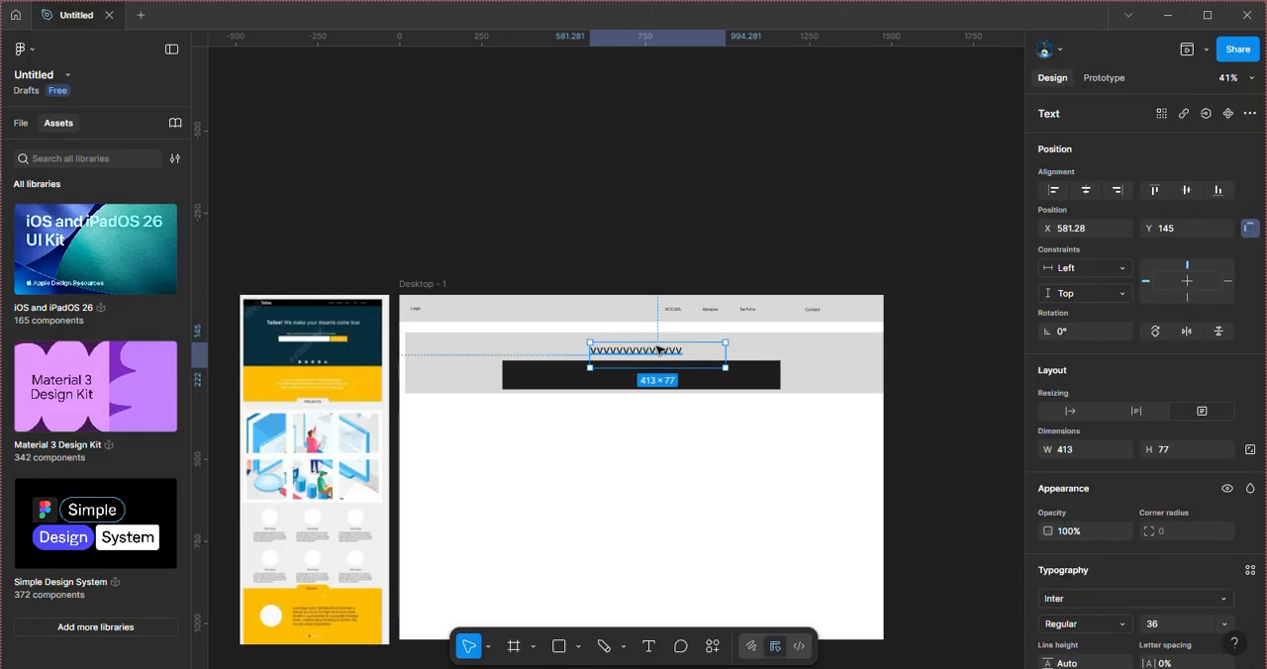
left_click(718, 385)
left_click(524, 517)
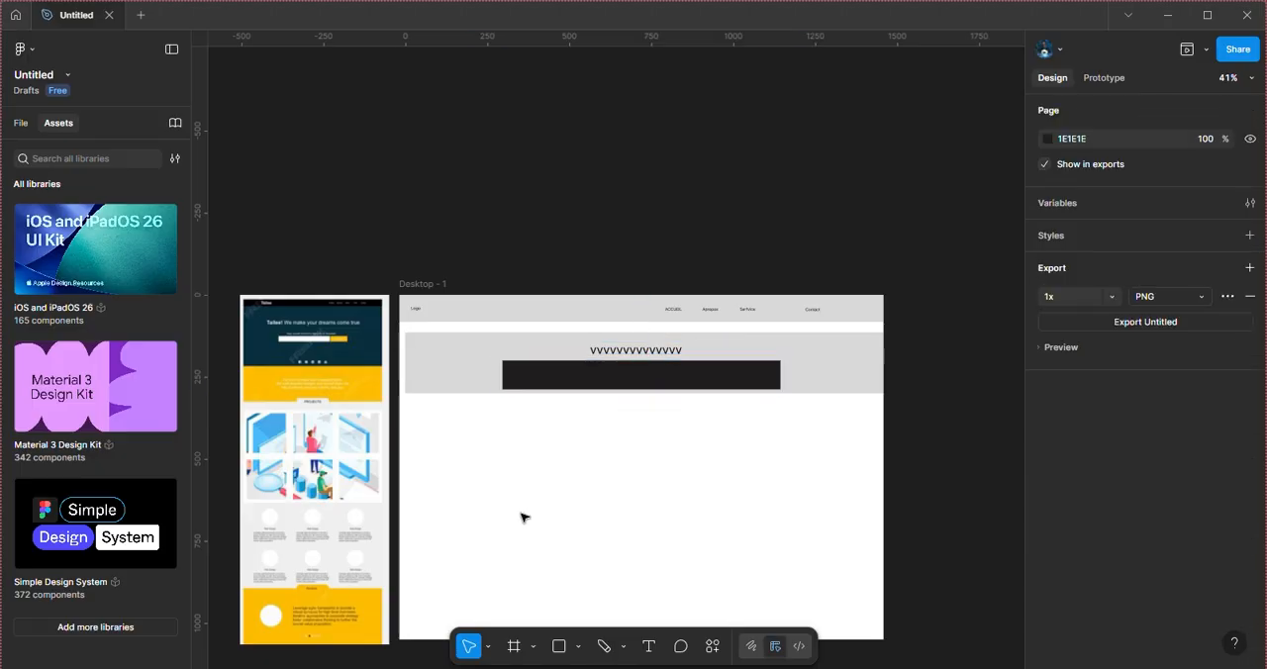
Step: Draw a gray rectangle about 292 high in the frame's lower area and stretch it to the full frame width, about 1476
left_click(560, 648)
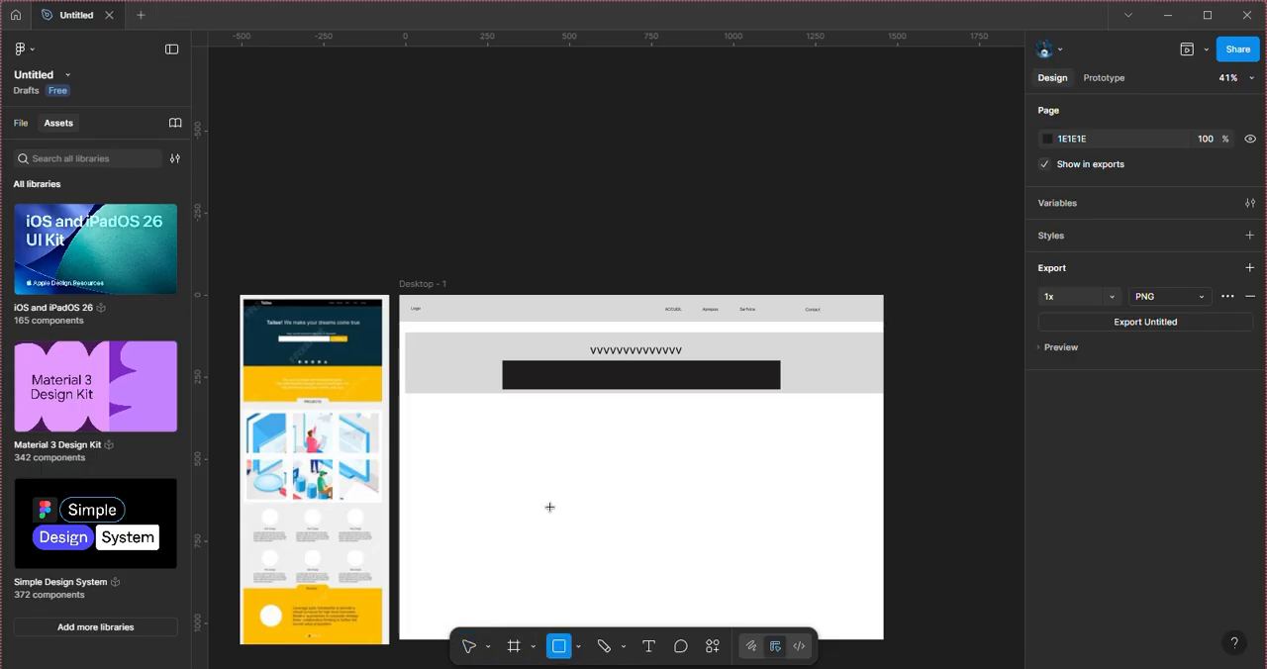
mouse_move(486, 485)
left_mouse_down()
mouse_move(647, 563)
mouse_move(820, 566)
mouse_move(848, 582)
left_mouse_up()
left_click_drag(711, 539, 667, 514)
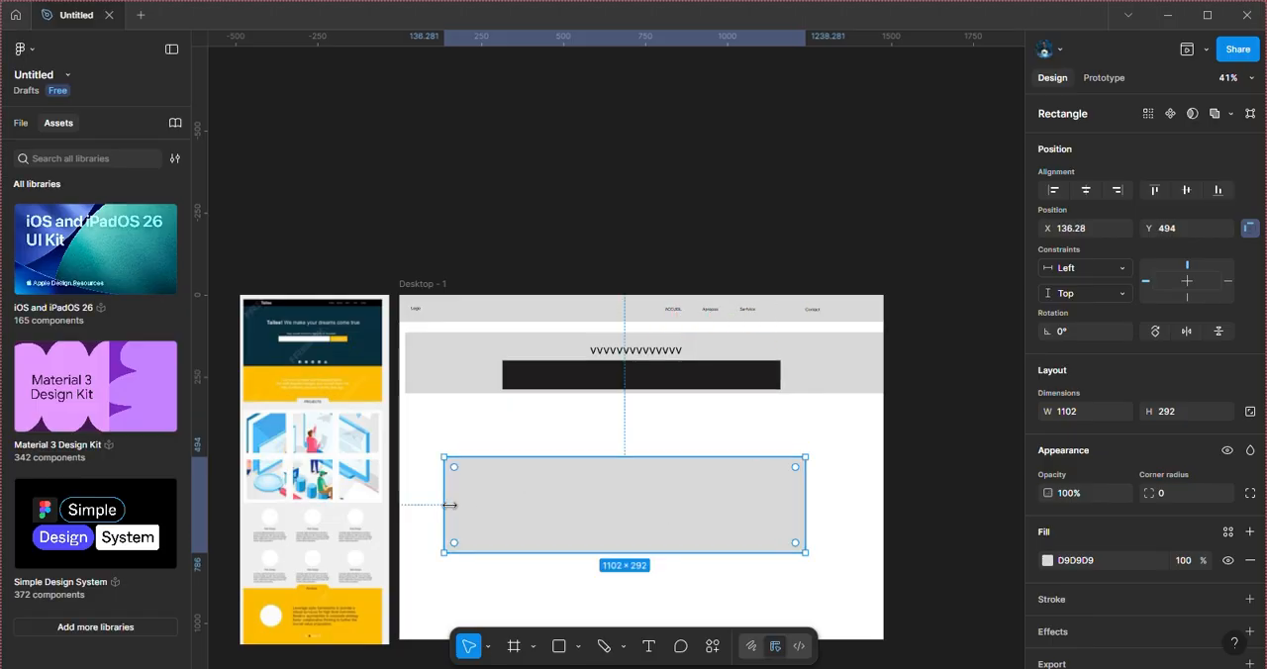
left_click_drag(446, 505, 399, 499)
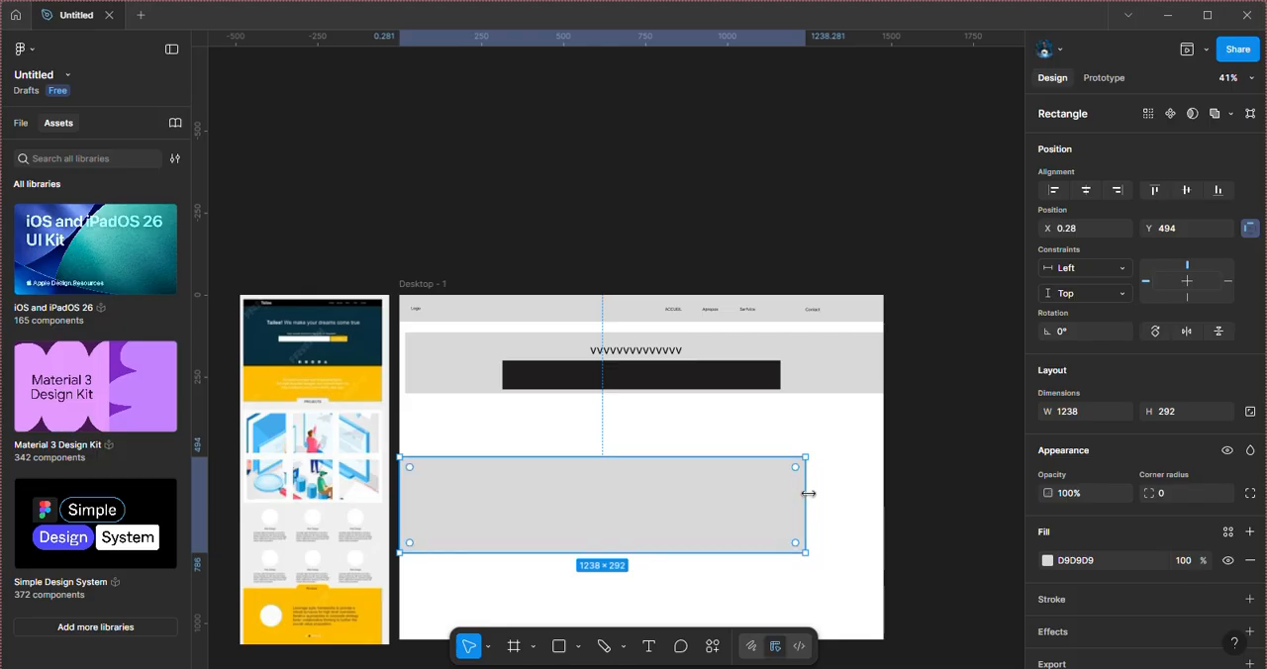
left_click_drag(808, 493, 882, 492)
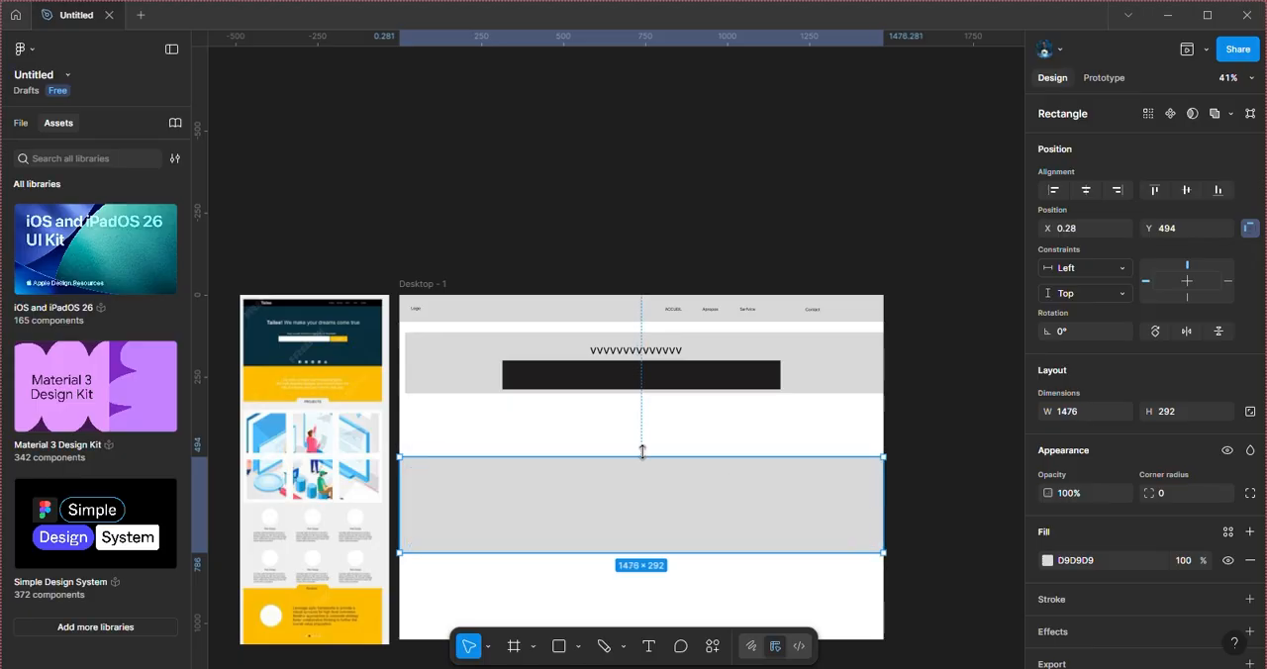
Step: Increase the full-width rectangle's height to about 421 and move it directly beneath the gray band, at Y 300
left_click_drag(642, 451, 633, 416)
mouse_move(648, 475)
left_mouse_down()
mouse_move(645, 444)
mouse_move(645, 455)
left_mouse_up()
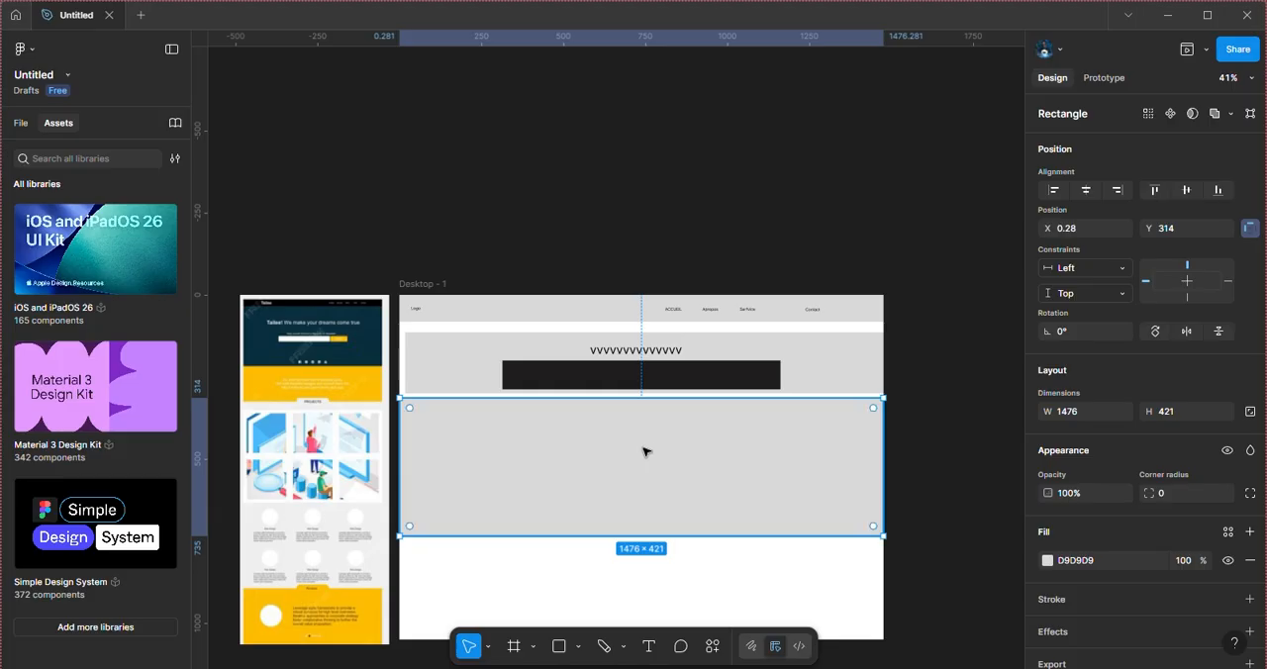
left_click_drag(644, 452, 643, 449)
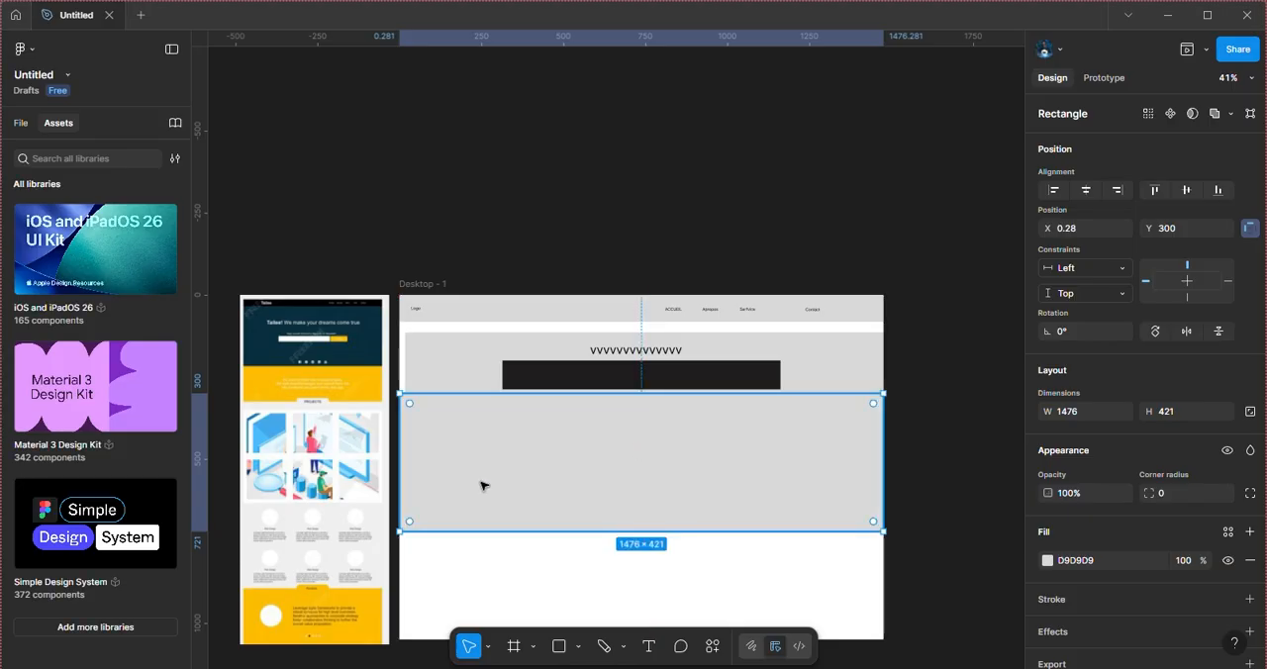
Step: Change the heading above the dark bar to "Texte" and arrange two small text lines inside the large gray rectangle
left_click(330, 391)
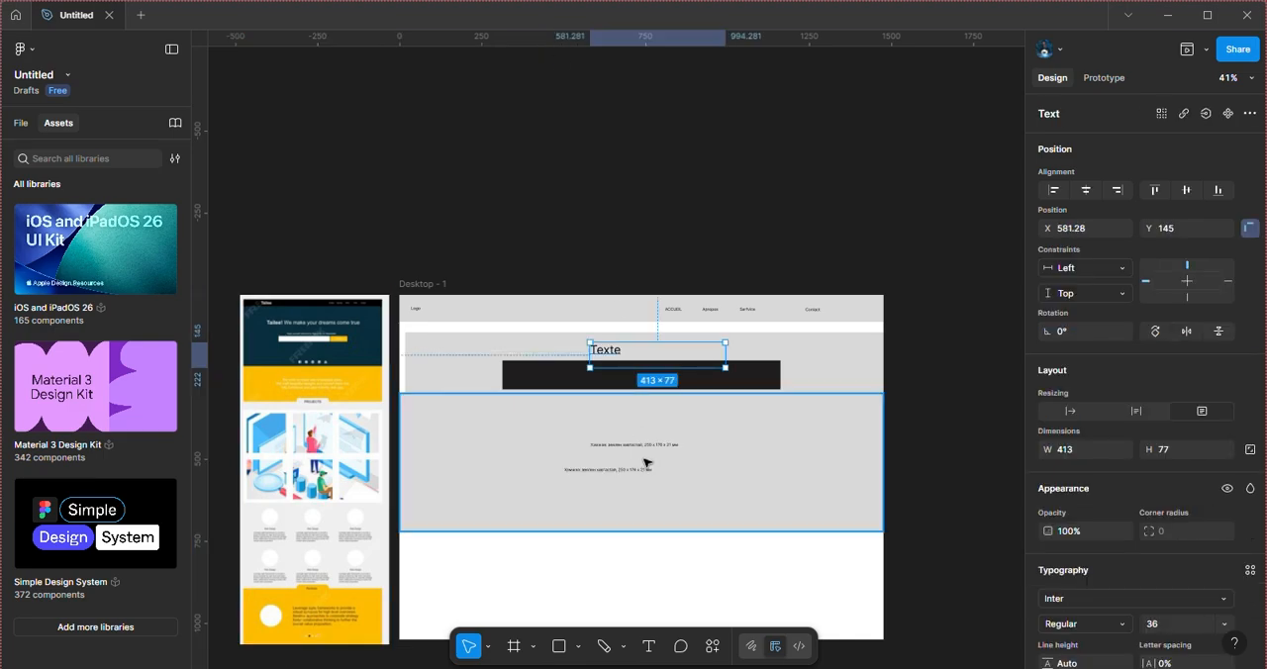
left_click_drag(637, 447, 610, 450)
Step: Change the large full-width rectangle's fill to light pink E6ADAD
left_click_drag(723, 435, 723, 436)
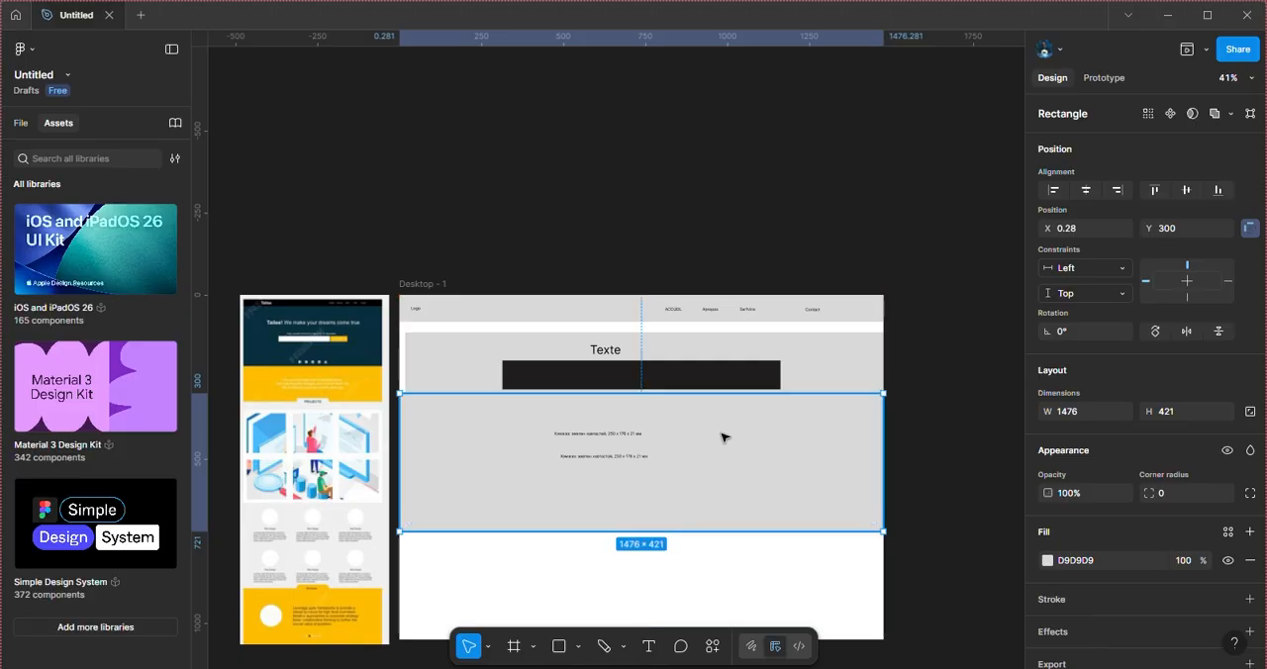
left_click(1047, 562)
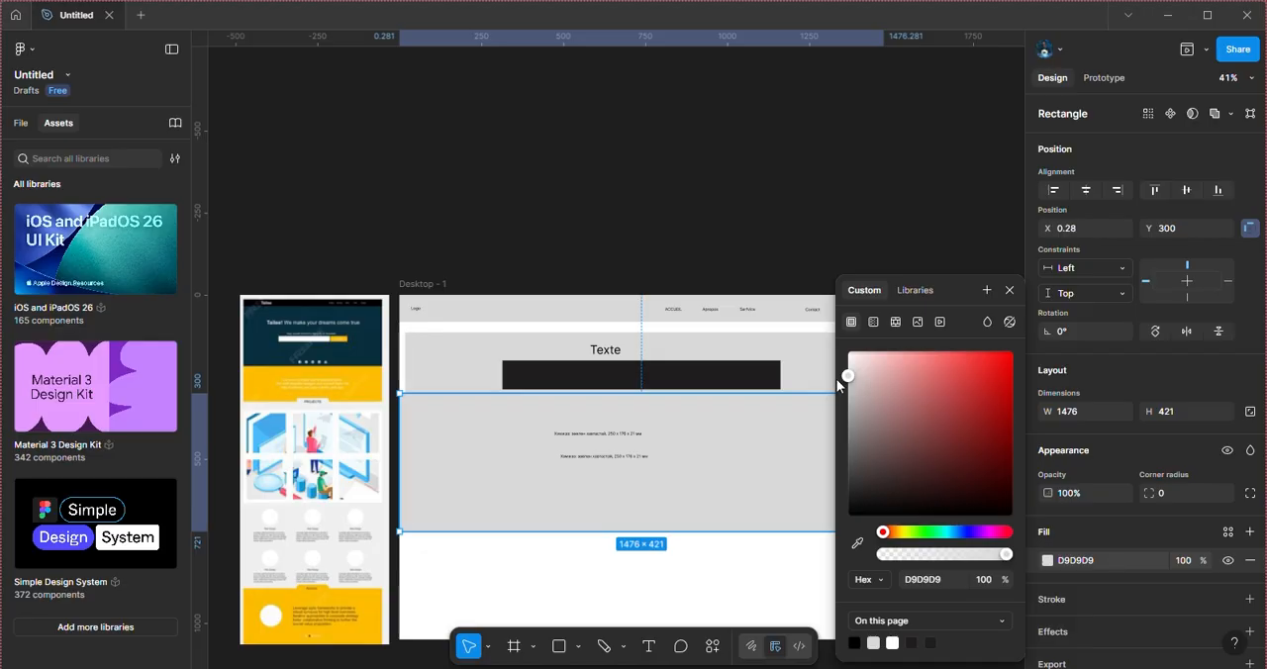
left_click_drag(848, 376, 886, 365)
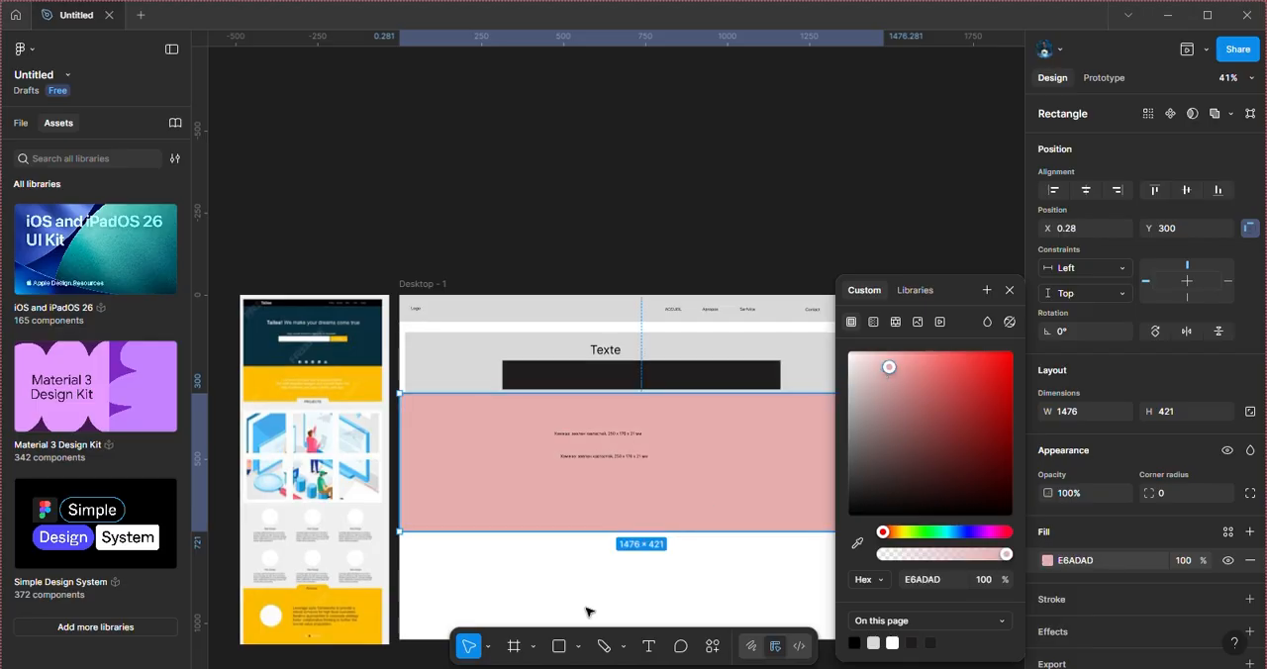
left_click(569, 556)
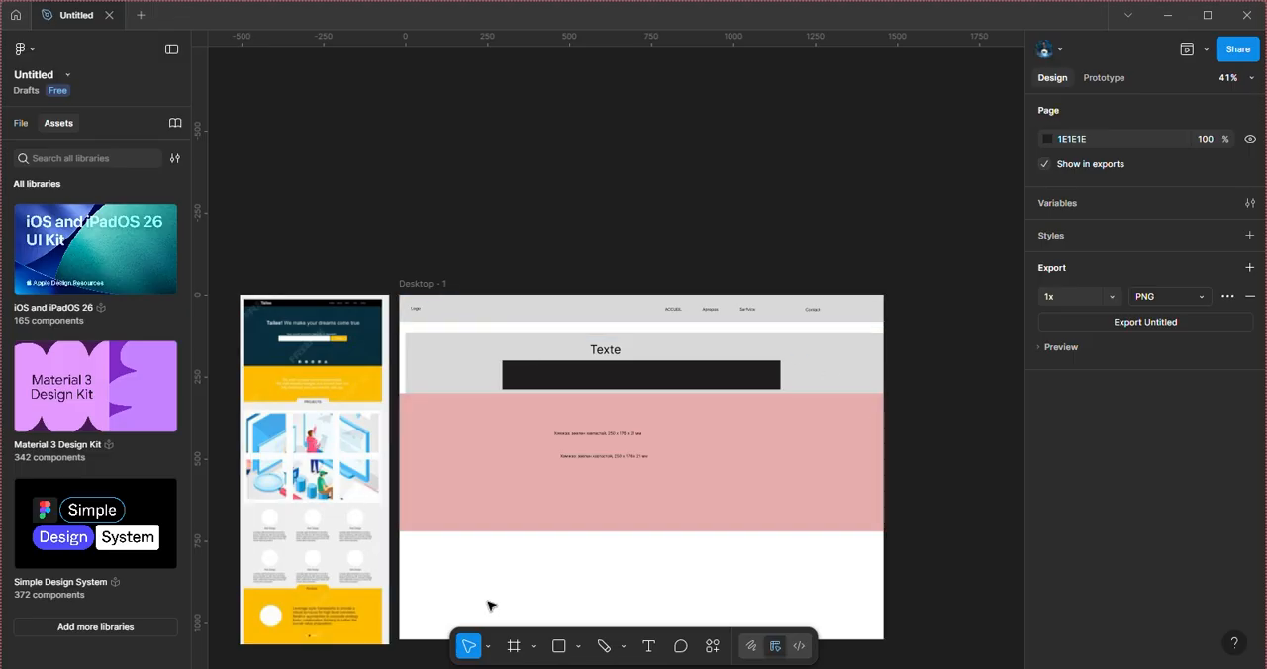
Step: Draw a gray rectangle about 184 high below the pink section, stretch it to the frame's full width of about 1476, and place it at Y 752
left_click(553, 647)
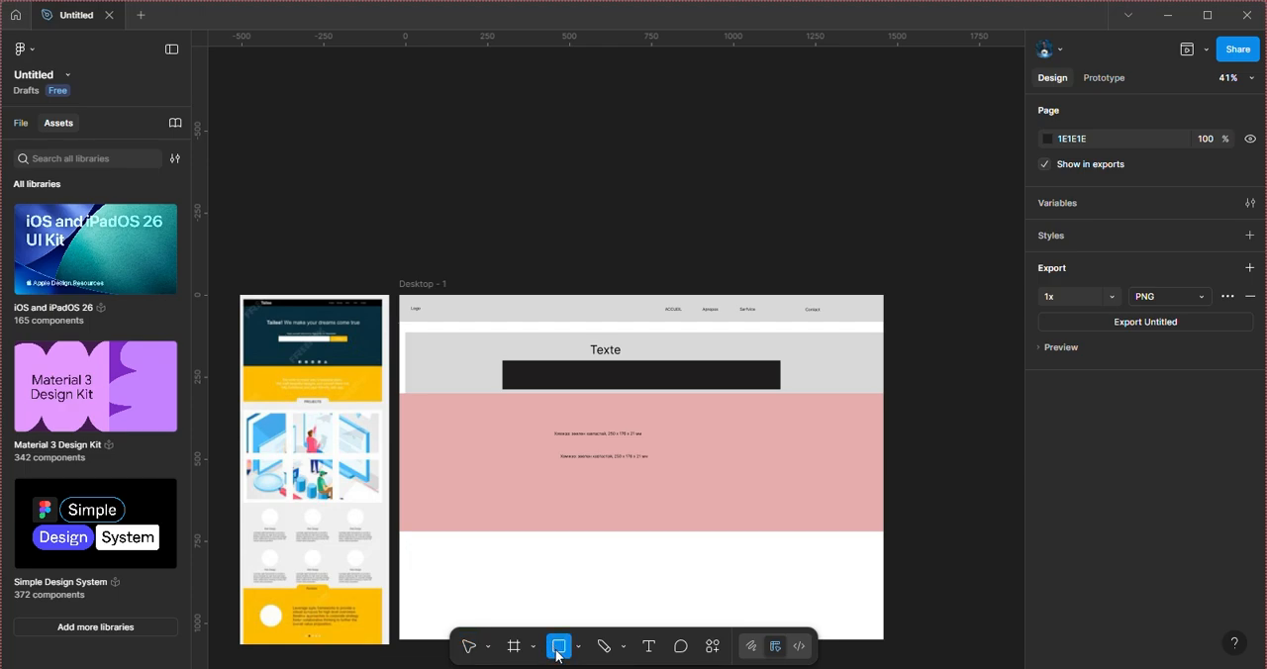
mouse_move(490, 562)
left_mouse_down()
mouse_move(599, 605)
mouse_move(763, 583)
mouse_move(832, 624)
left_mouse_up()
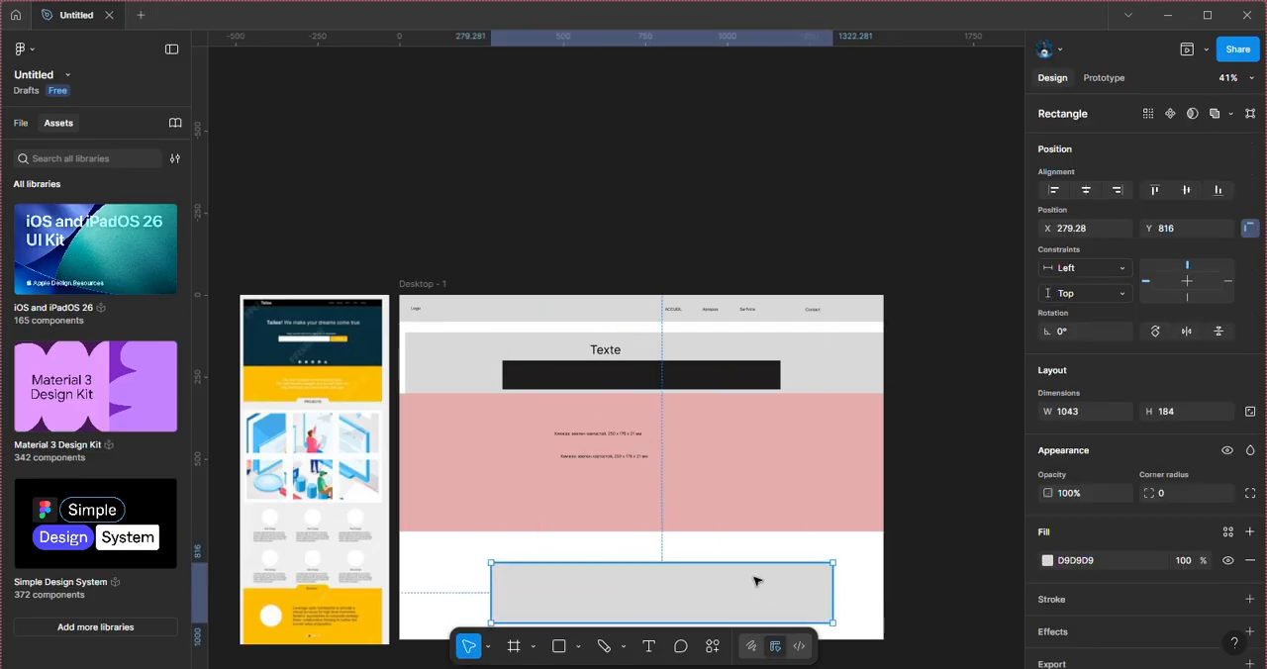
left_click_drag(759, 585, 753, 560)
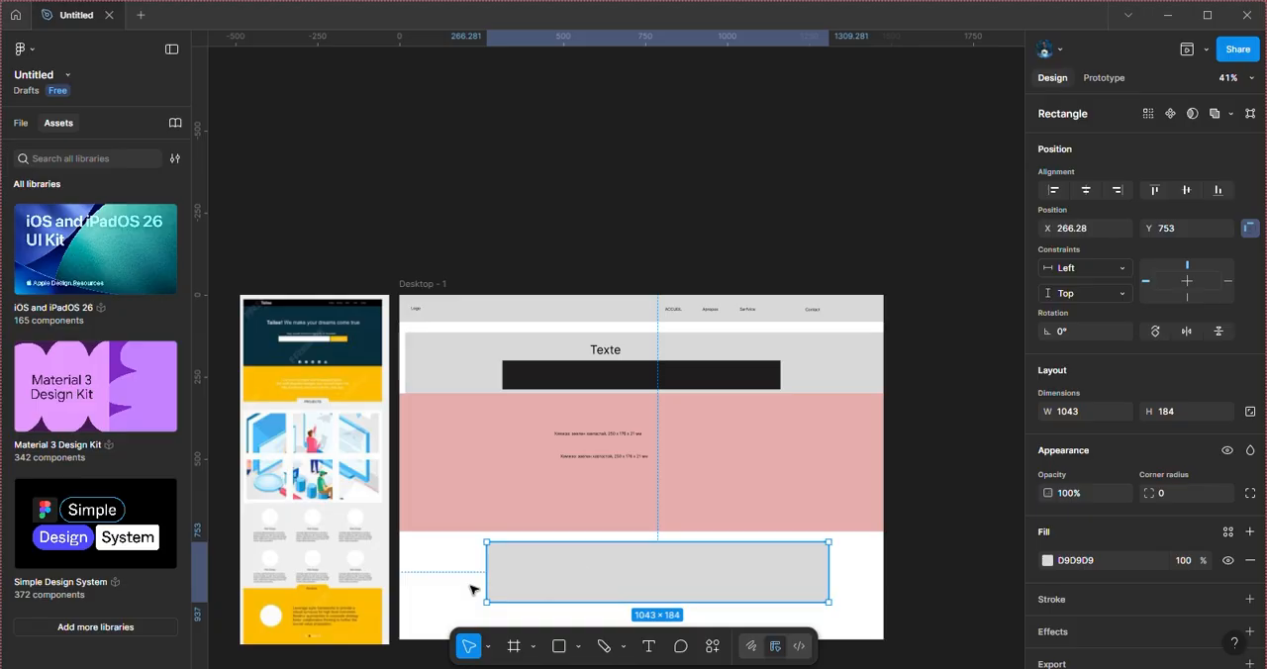
left_click_drag(486, 573, 399, 567)
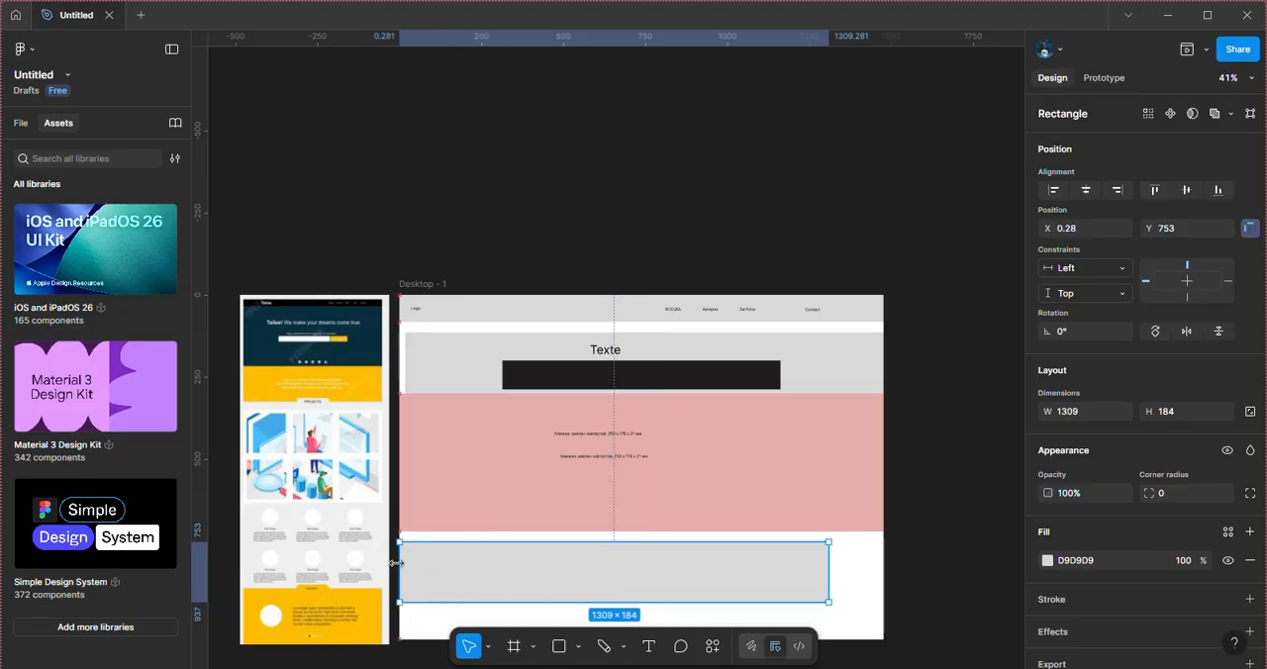
left_click_drag(828, 575, 885, 574)
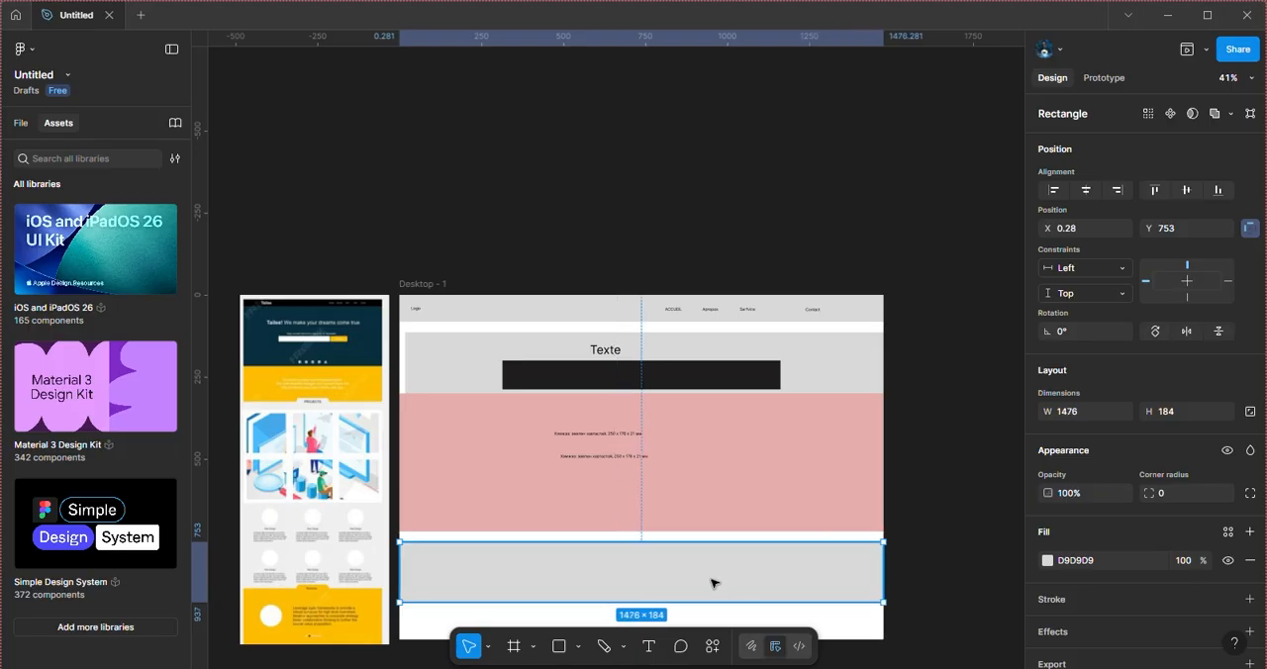
left_click_drag(712, 584, 713, 582)
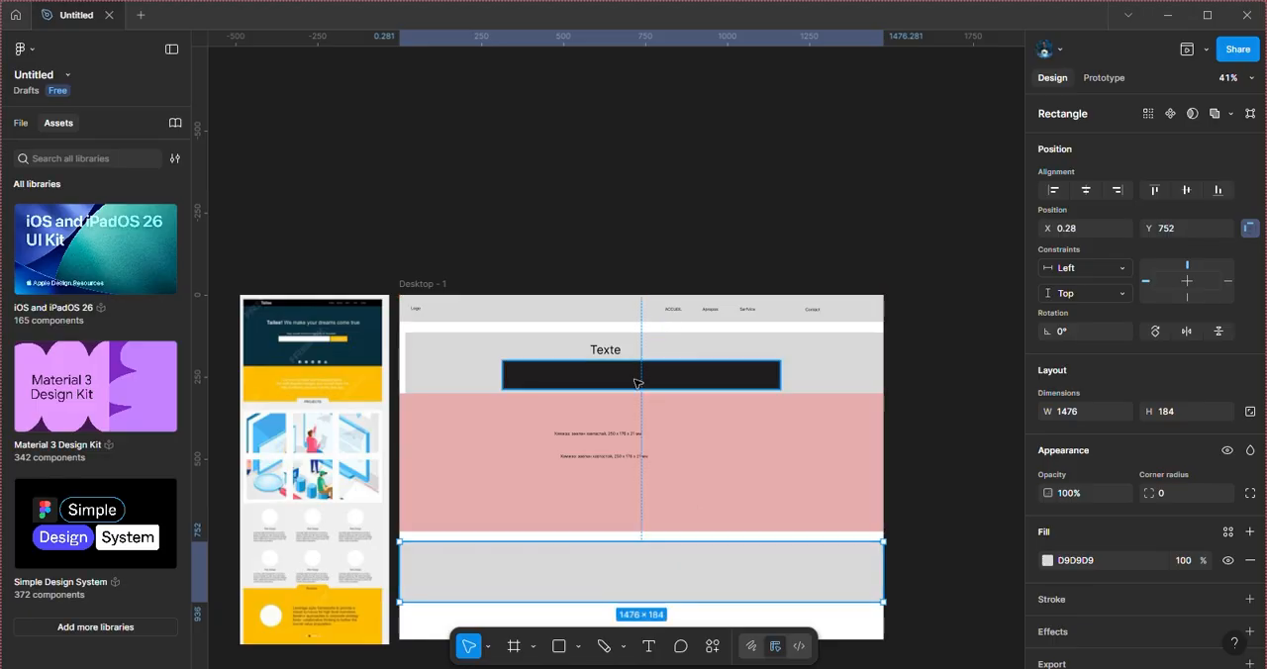
left_click(409, 287)
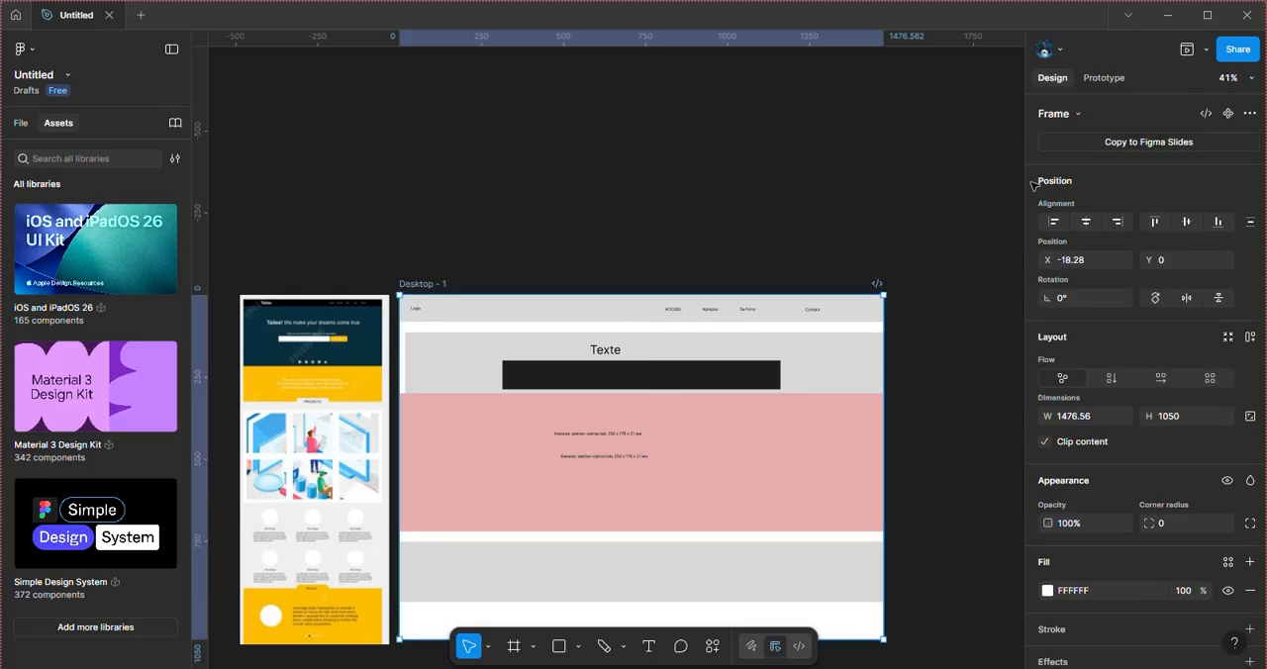
left_click_drag(1023, 160, 947, 212)
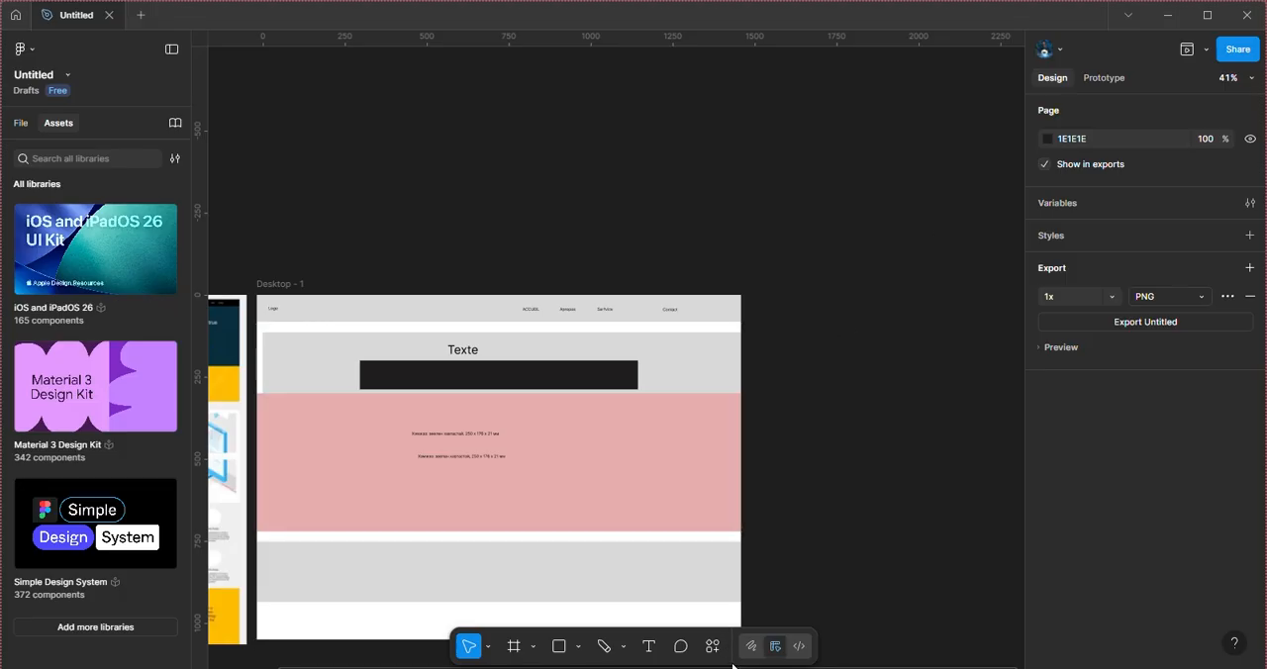
left_click_drag(642, 667, 504, 667)
Step: Add a text label in the middle of the new gray band and set its font size to 20
left_click(638, 590)
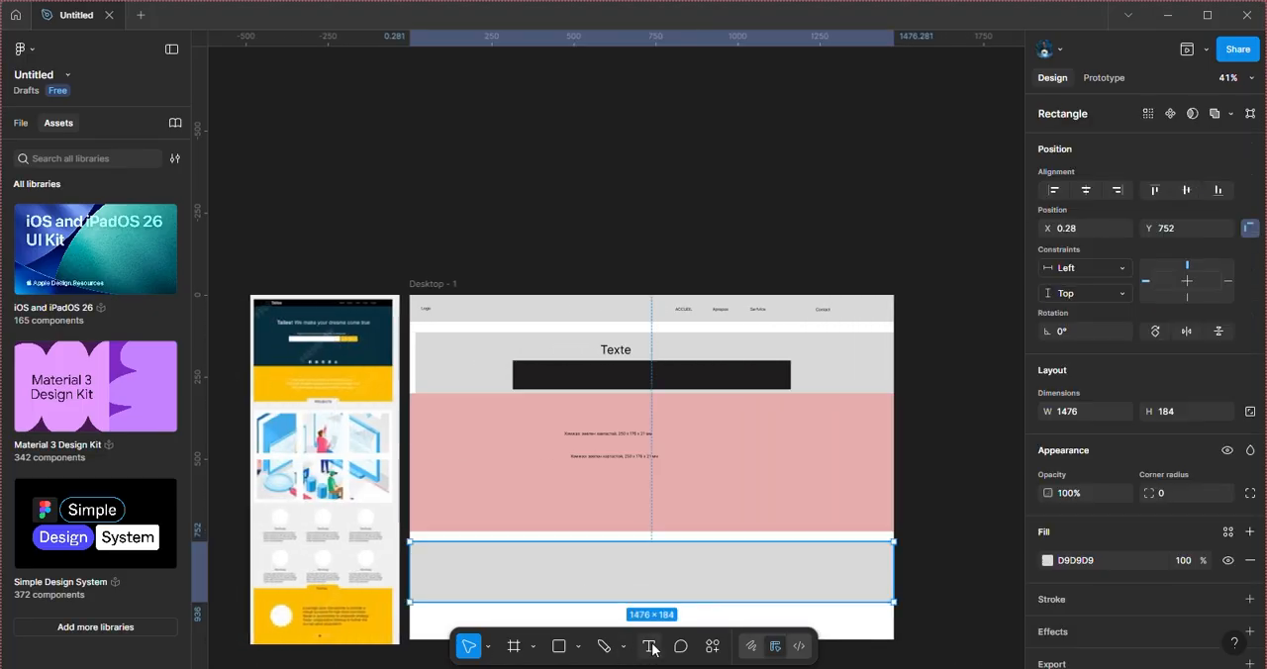
left_click(650, 646)
left_click(606, 565)
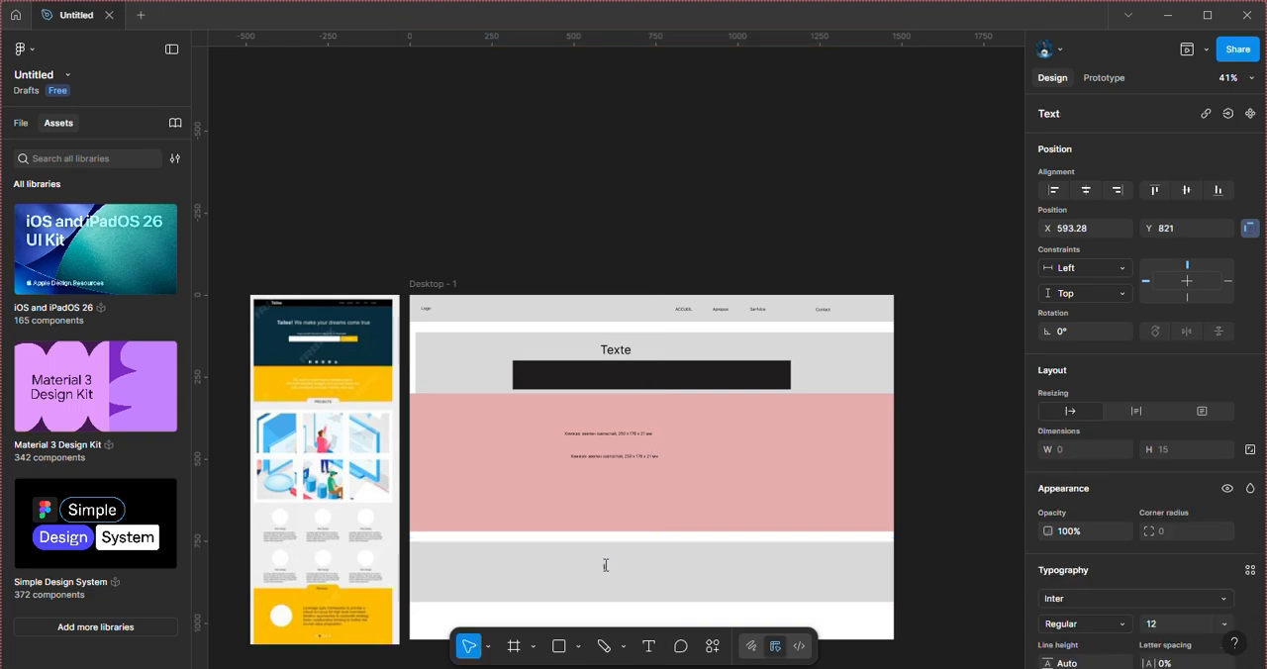
type("Com")
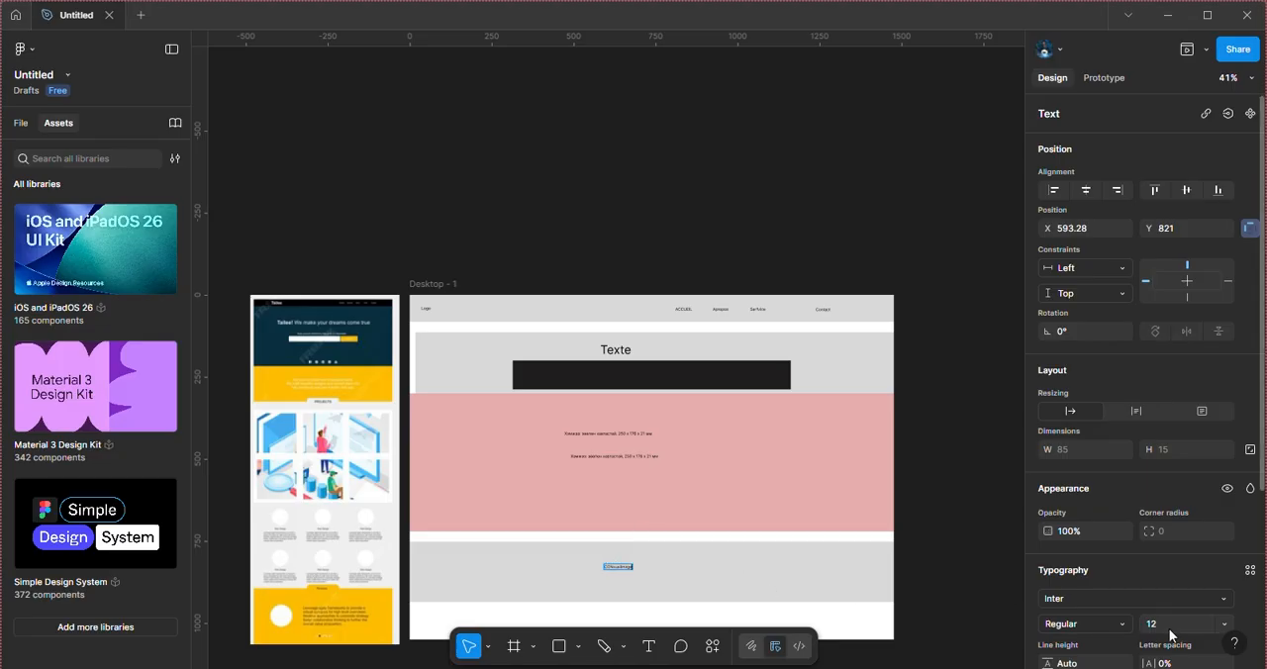
left_click(1223, 622)
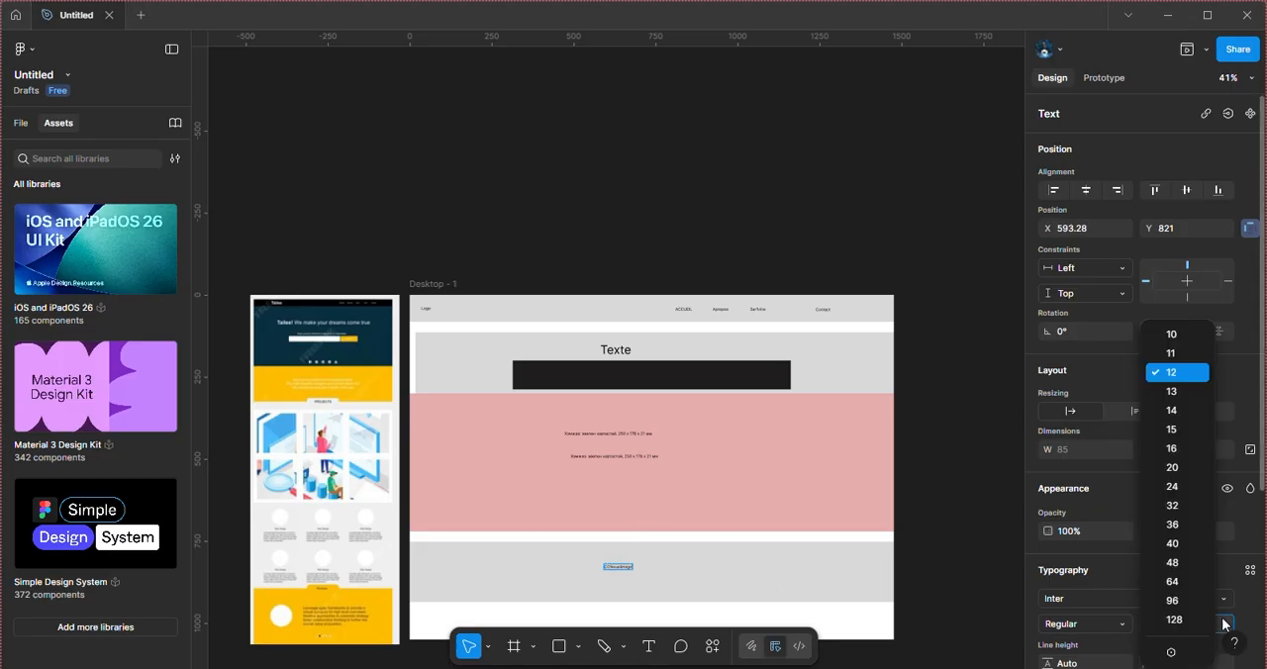
left_click(1190, 431)
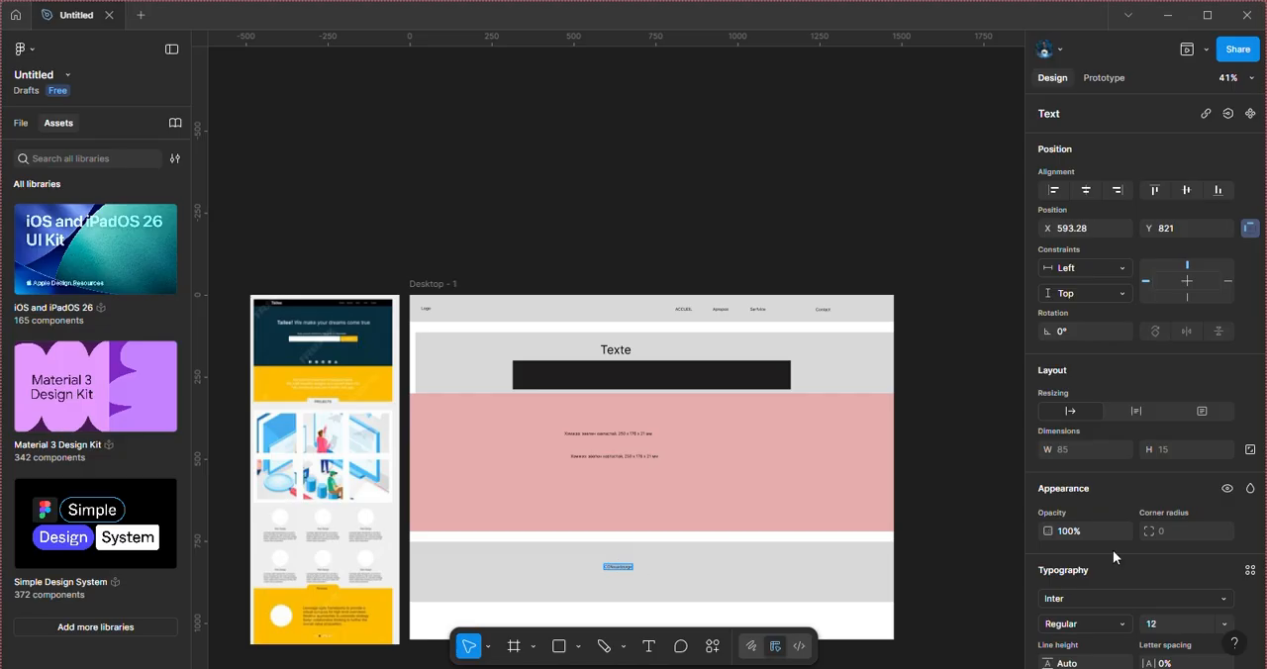
left_click(1226, 628)
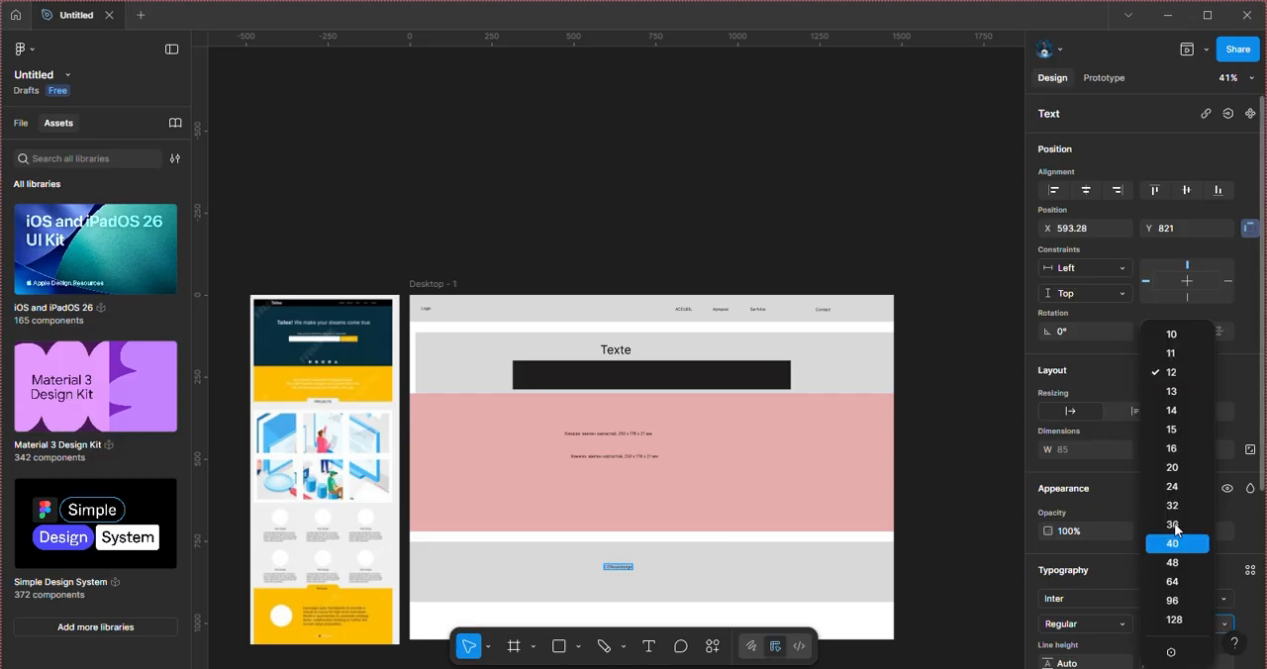
left_click(1176, 459)
Step: Shorten the label in the lower gray band to "Image"
double_click(636, 568)
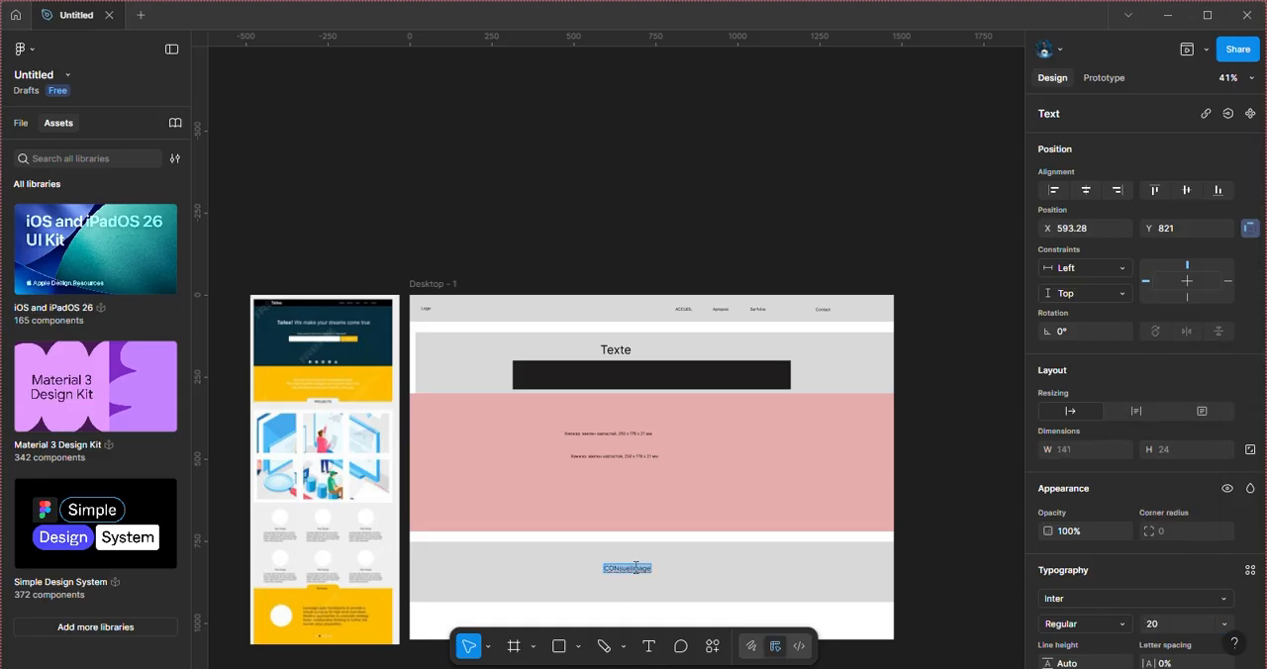
left_click(632, 568)
double_click(648, 568)
key("BackSpace")
Step: Extend the Desktop - 1 frame downward to a height of about 1797
scroll(1017, 237, "up", 2)
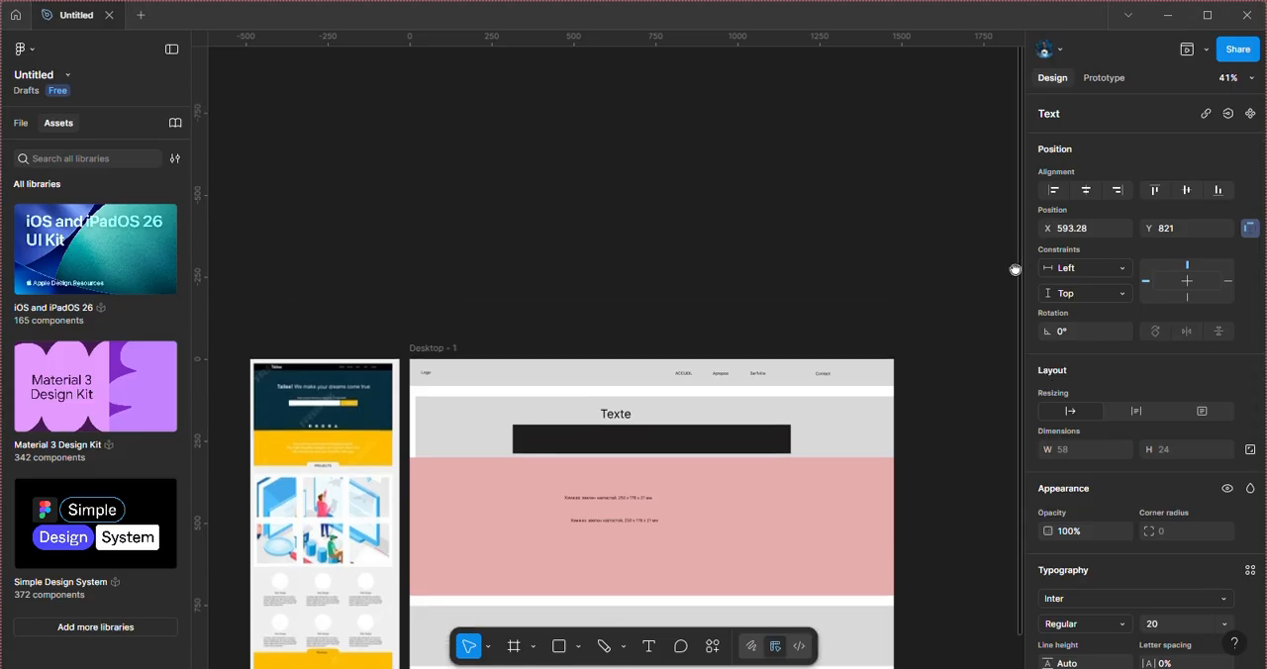
scroll(1022, 271, "down", 6)
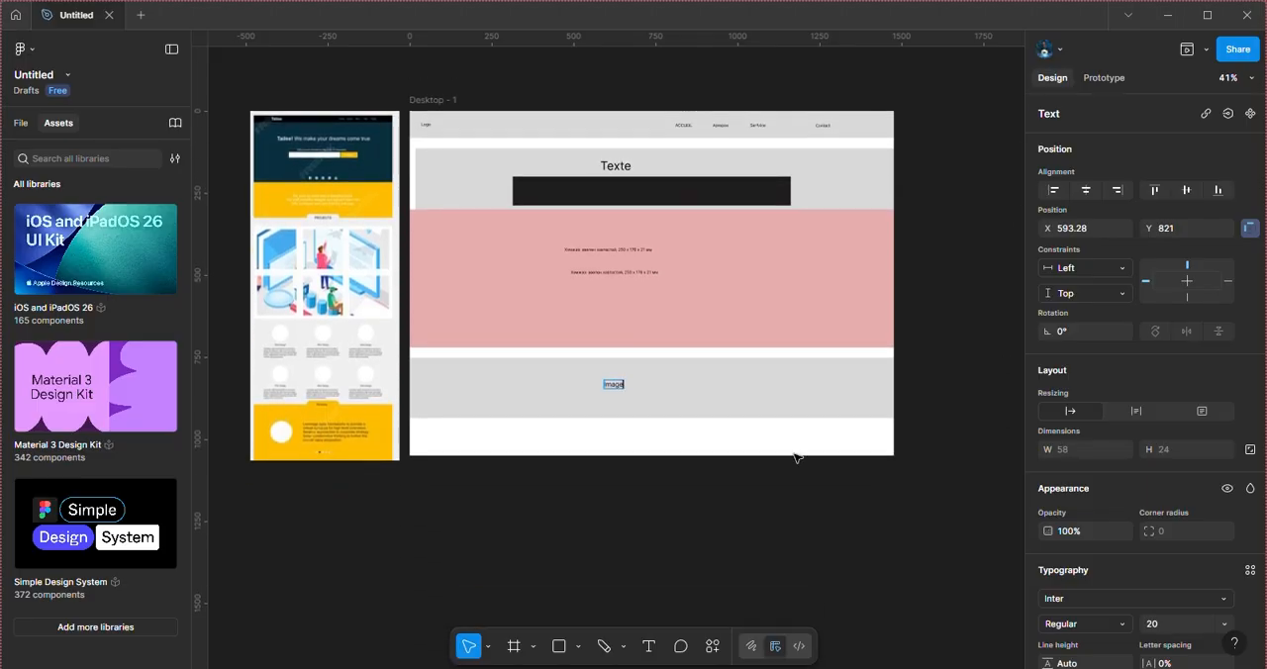
left_click(429, 100)
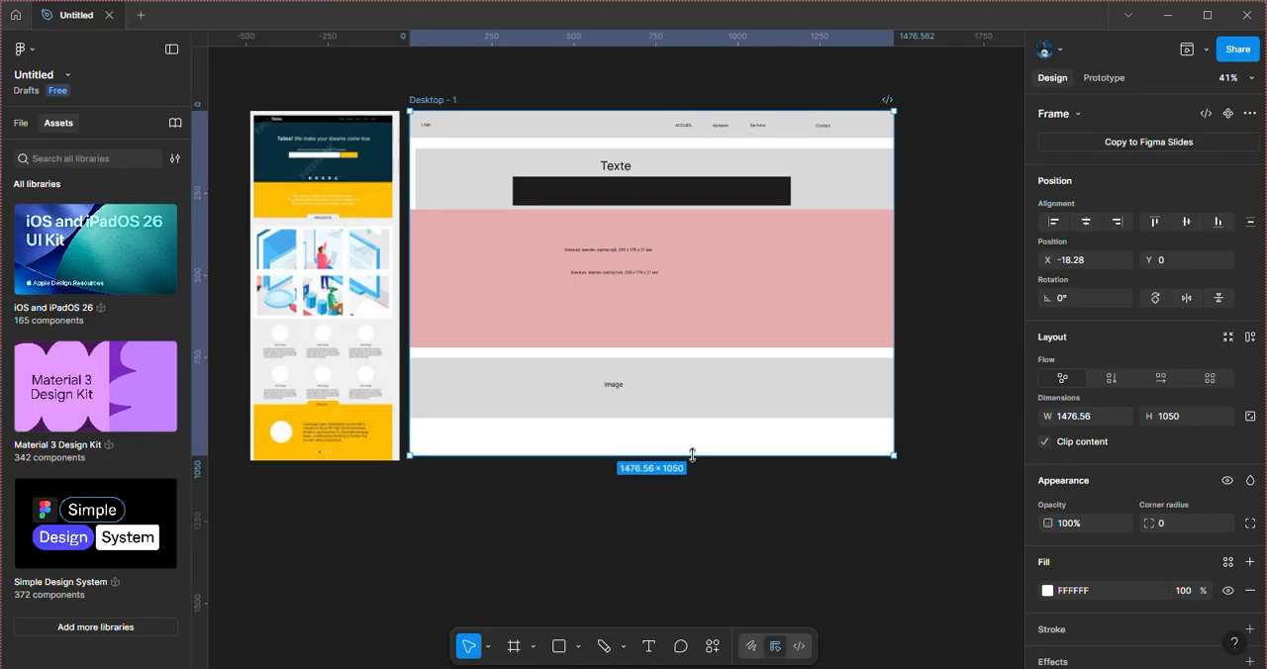
left_click_drag(691, 454, 718, 461)
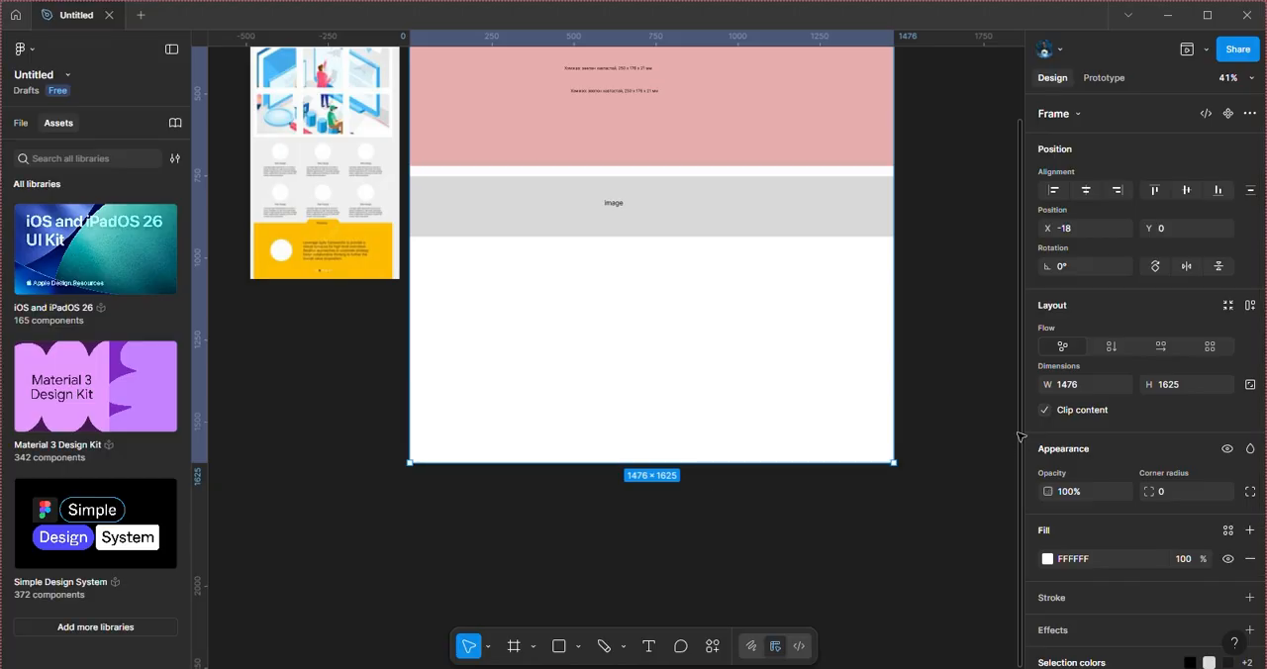
scroll(1004, 351, "up", 2)
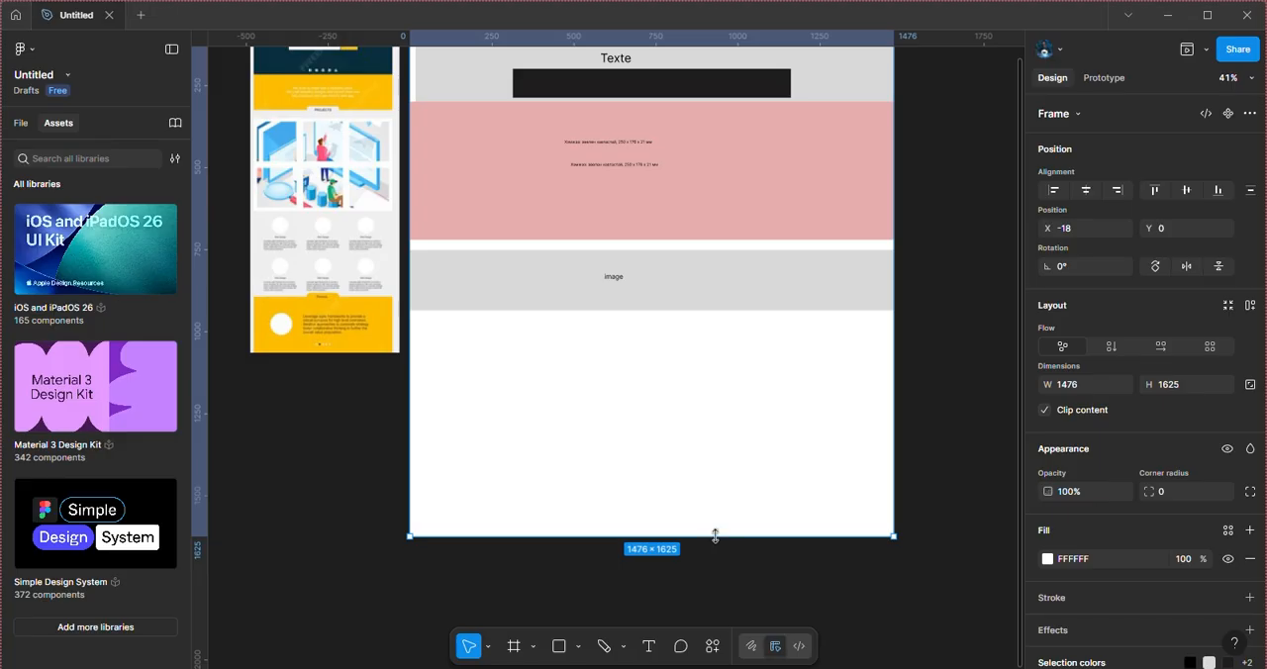
left_click_drag(715, 535, 729, 592)
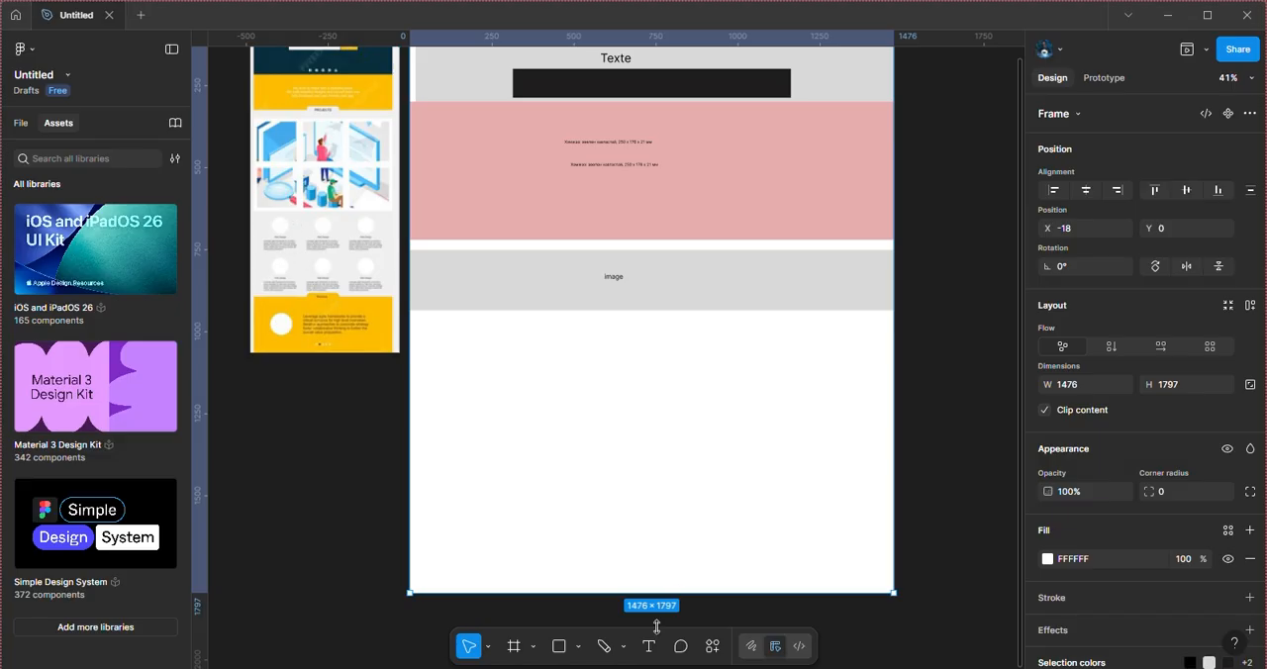
Step: Draw a gray ellipse about 236 by 248 in the blank area below the Image band and move it to about X 117, Y 1027
left_click(557, 647)
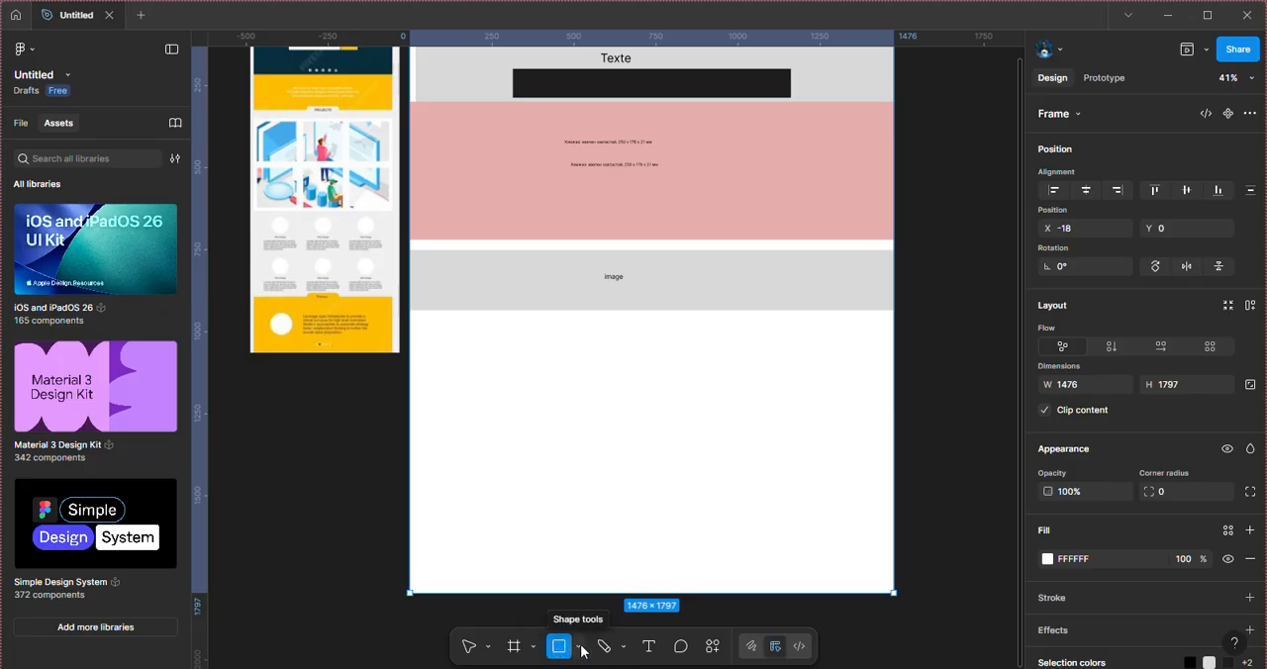
left_click(579, 648)
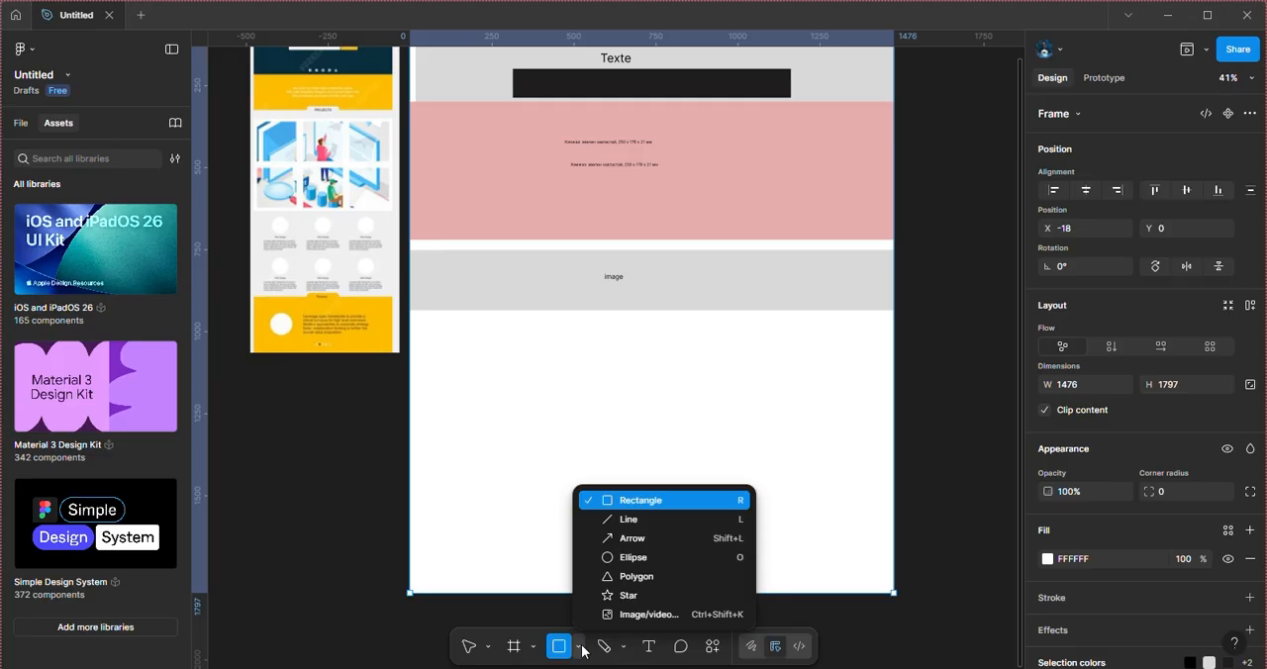
left_click(616, 562)
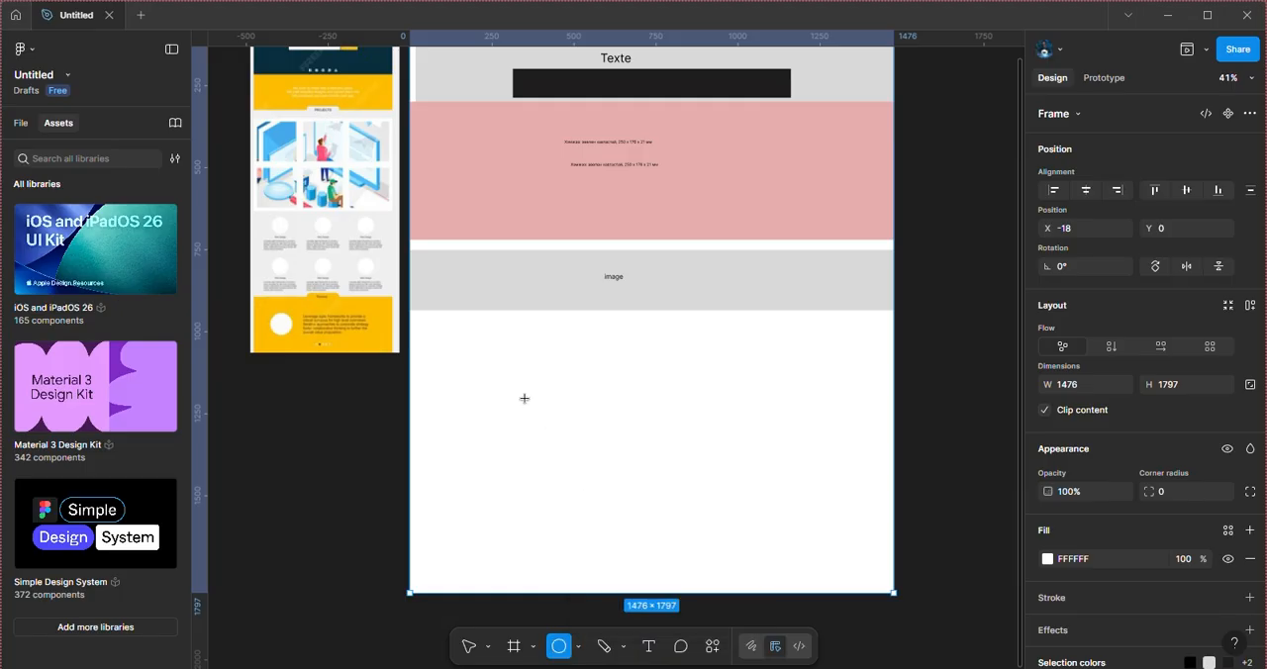
mouse_move(489, 384)
left_mouse_down()
mouse_move(588, 466)
mouse_move(570, 480)
mouse_move(566, 465)
left_mouse_up()
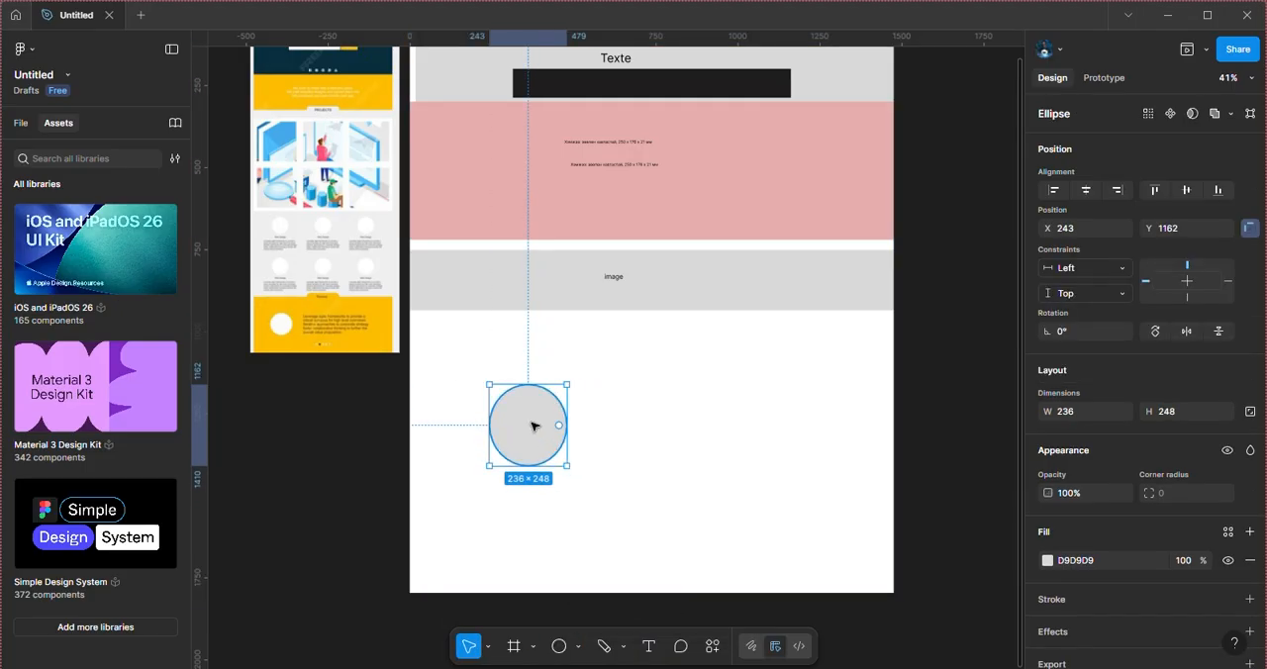
left_click_drag(532, 425, 484, 352)
left_click_drag(488, 371, 491, 381)
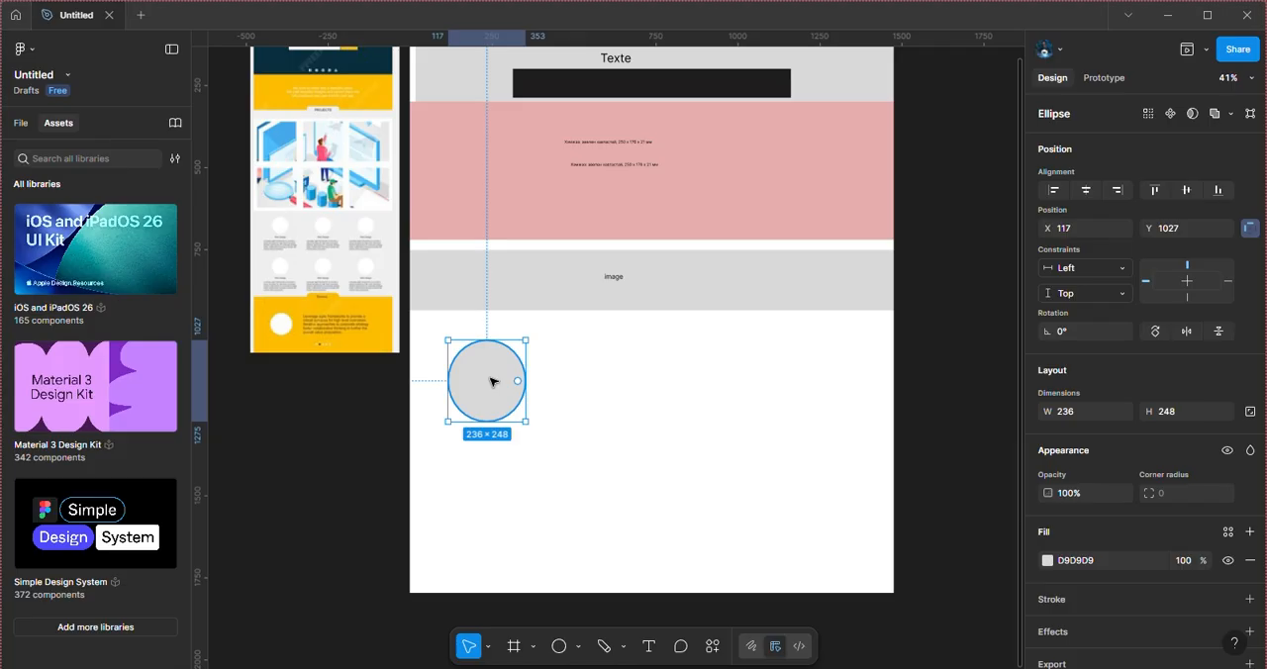
Step: Duplicate the gray ellipse twice alongside the original, placing the copies at about X 400 and X 788, Y 1036
left_click_drag(491, 382, 584, 387)
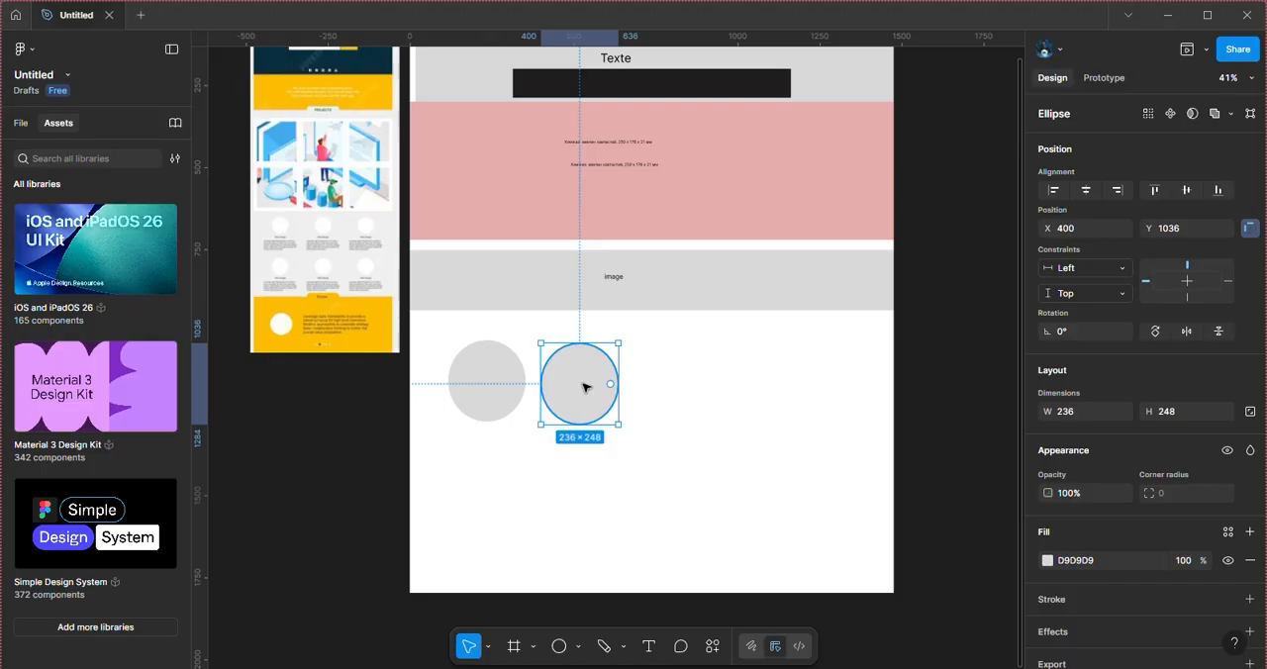
double_click(584, 388)
left_click(571, 375)
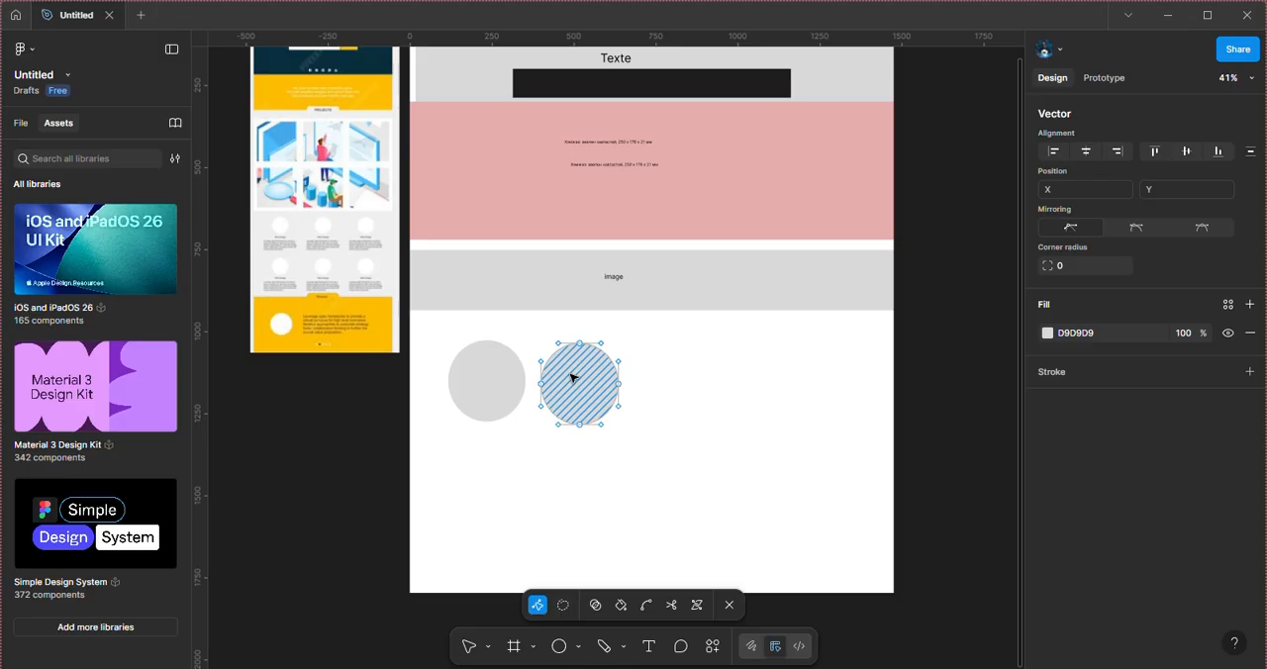
key("Escape")
key("Escape")
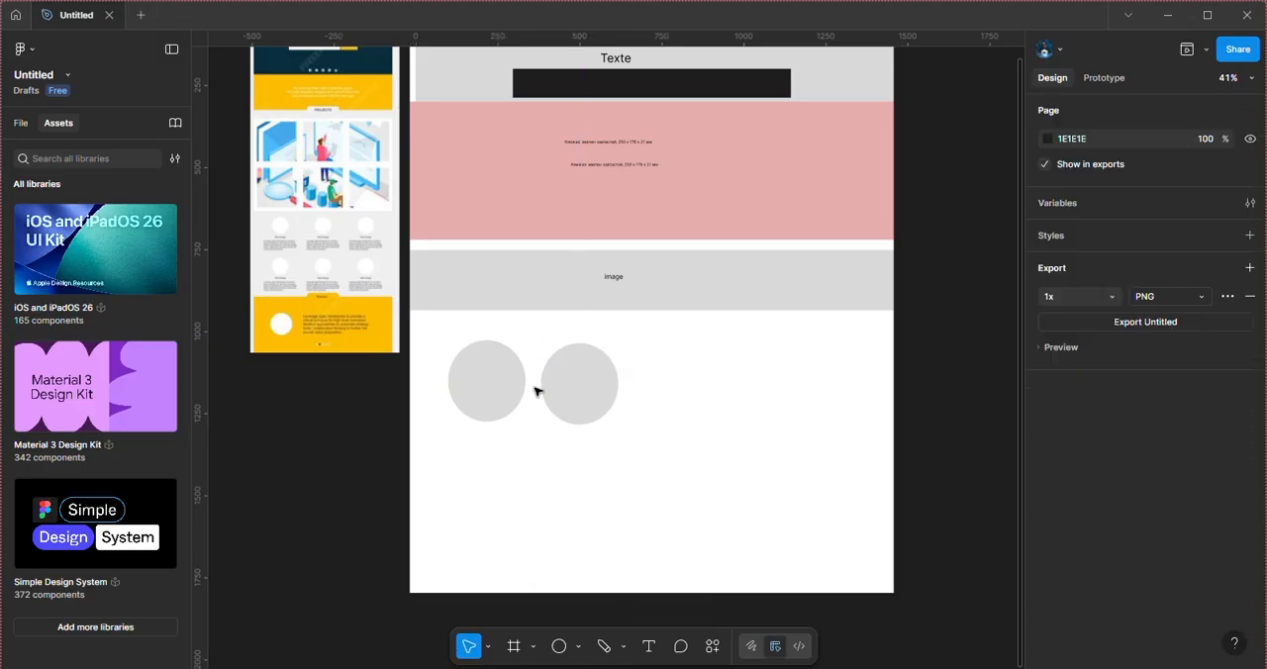
left_click_drag(585, 393, 711, 395)
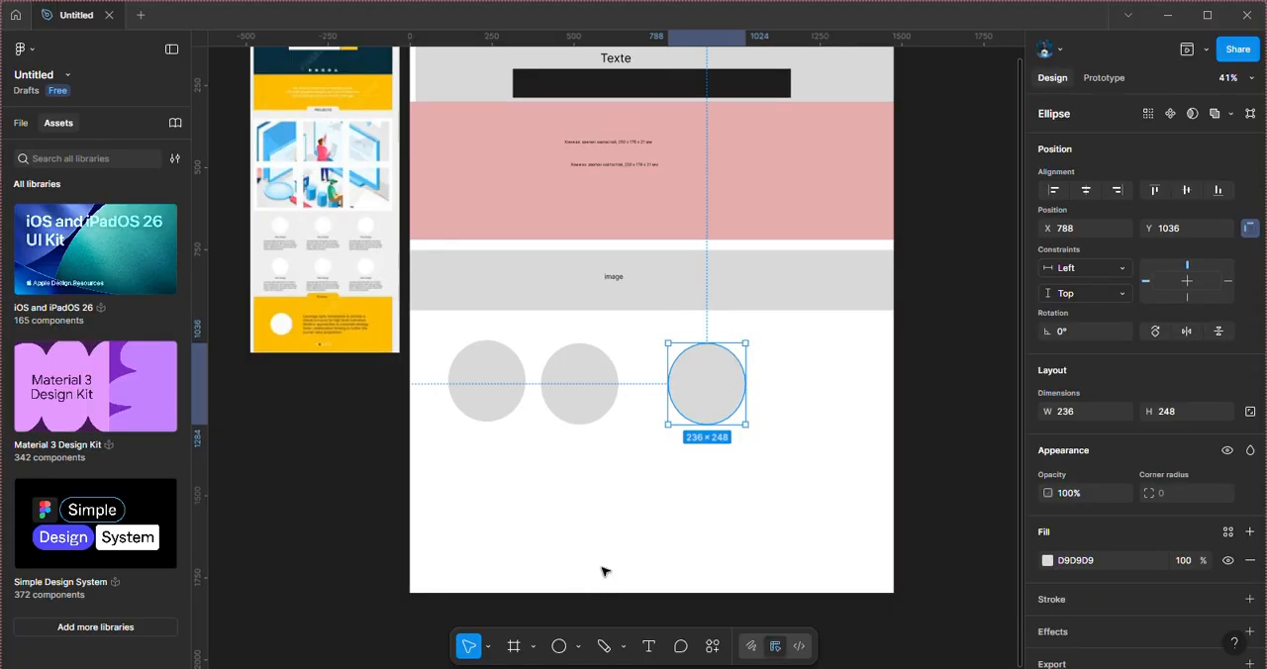
Step: Space the three circles in a level row at Y 1036, with the first at about X 268 and the middle one at about X 593
left_click(577, 399)
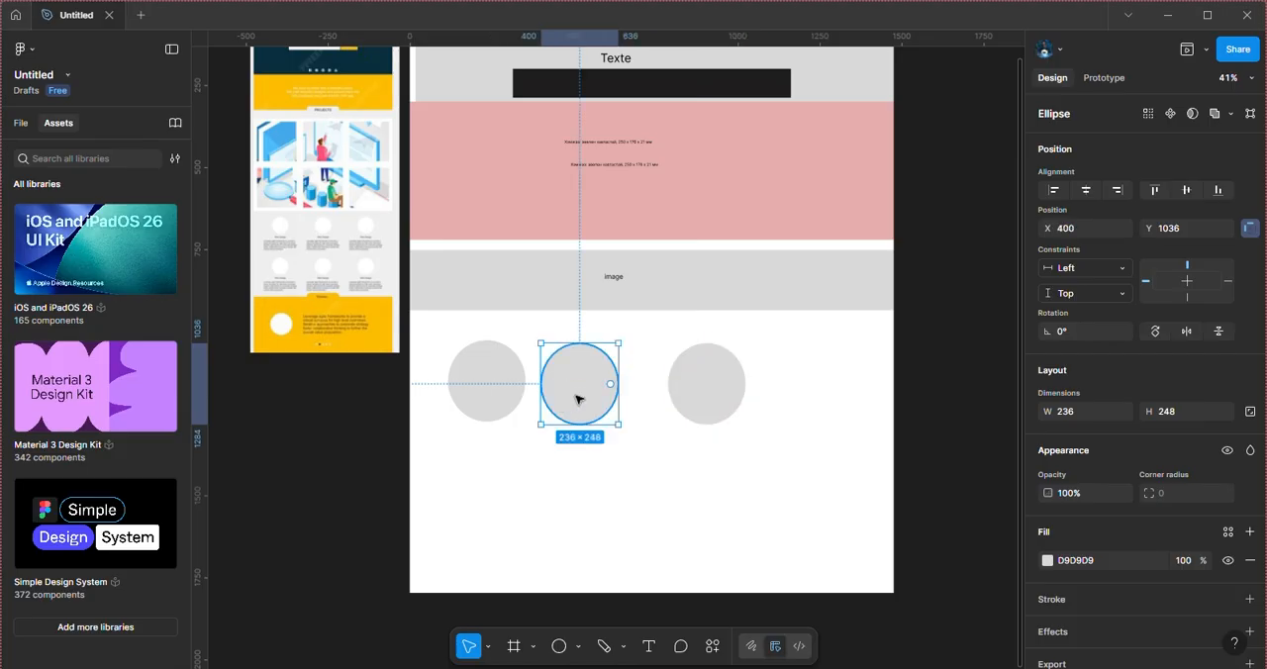
left_click_drag(577, 399, 601, 399)
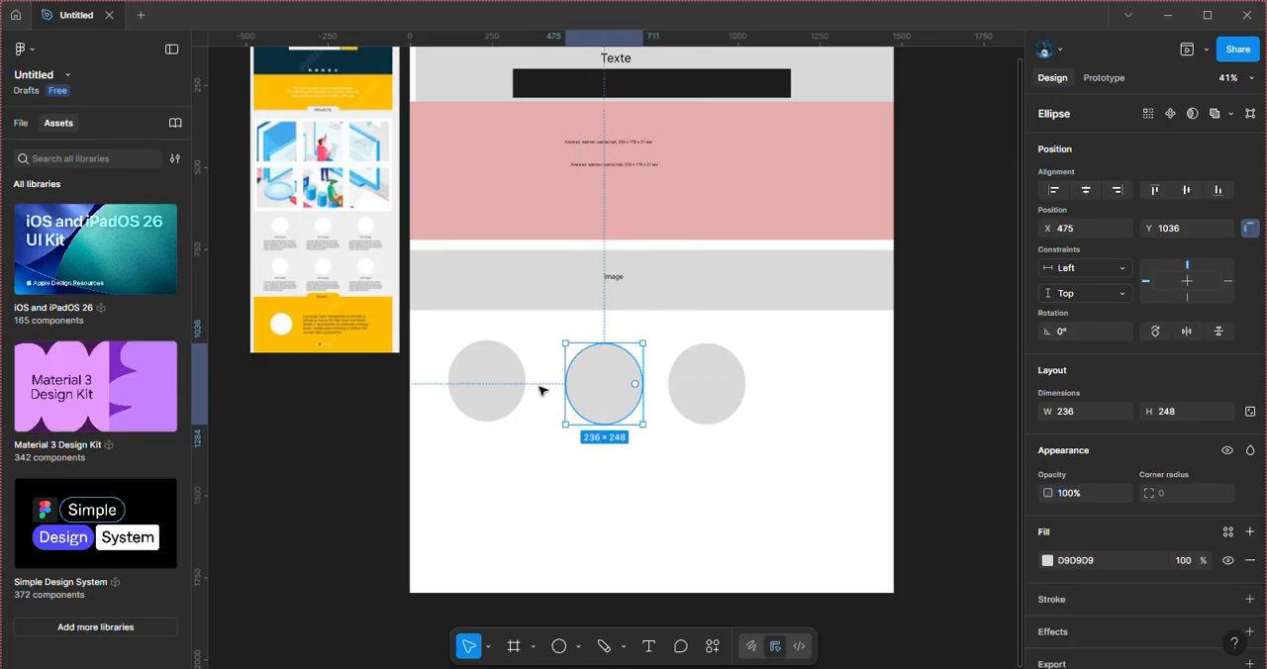
left_click(483, 380)
left_click_drag(489, 378, 501, 381)
left_click_drag(722, 367, 777, 368)
left_click_drag(623, 379, 658, 382)
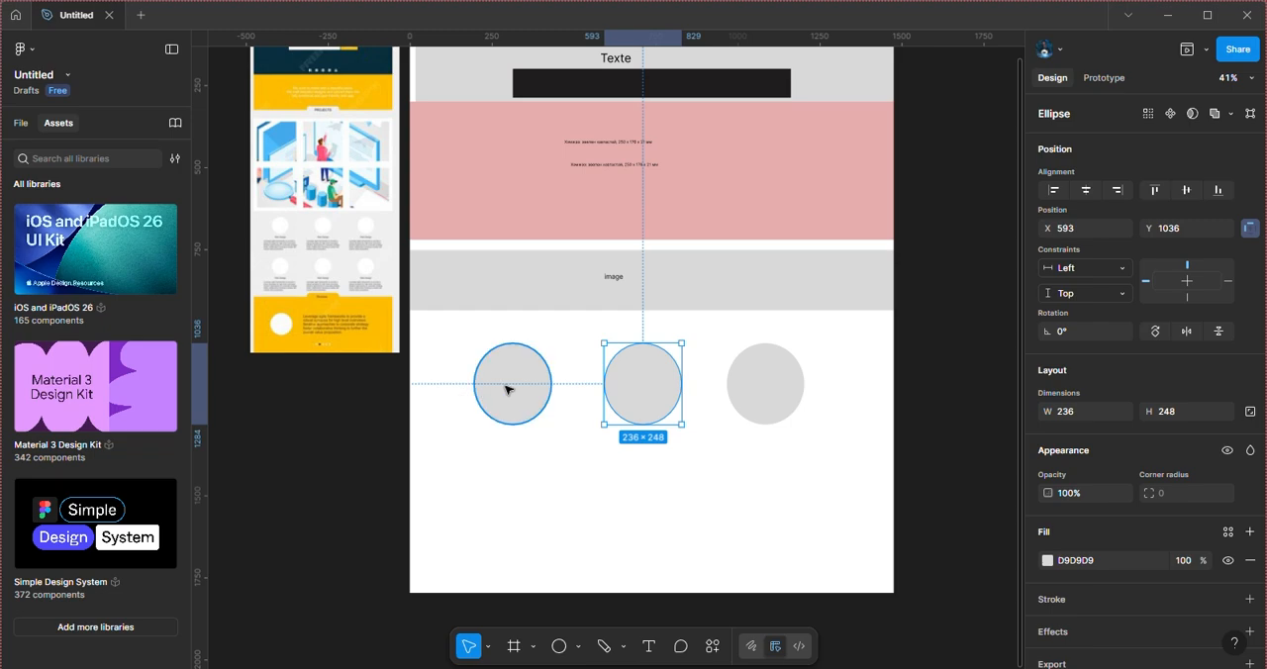
left_click_drag(508, 387, 535, 387)
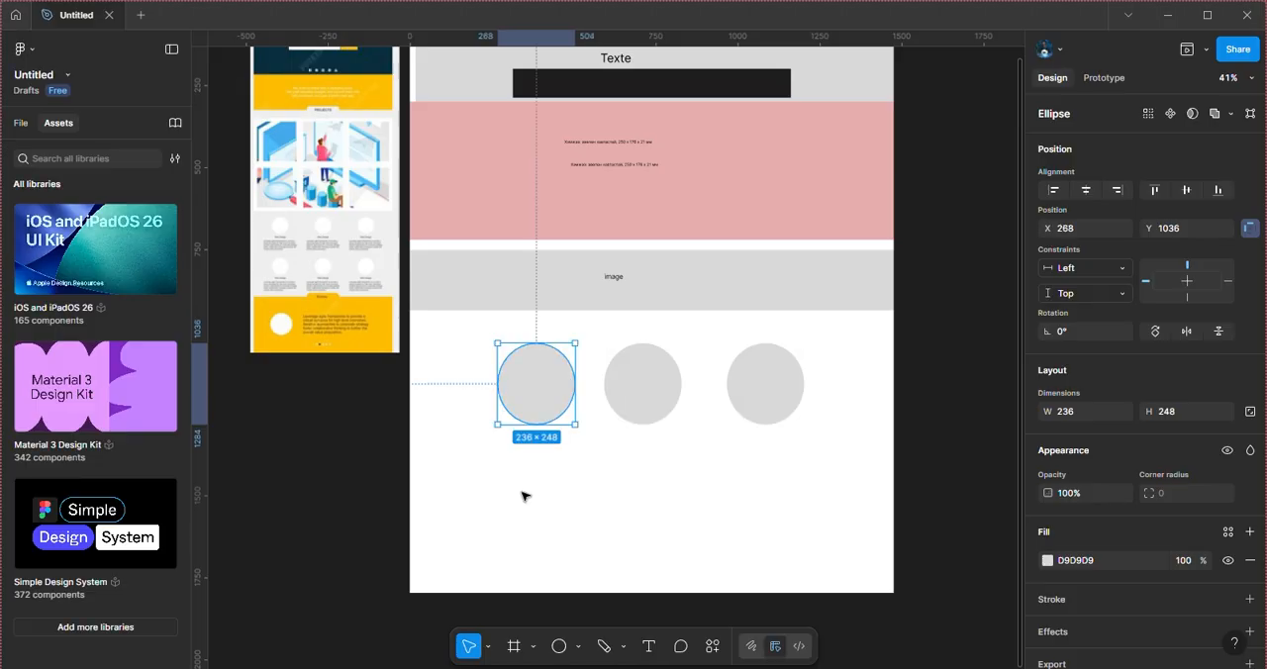
Step: Generate a line of placeholder text with the Loream Ipsum Generator (Mongolia) plugin
left_click(648, 646)
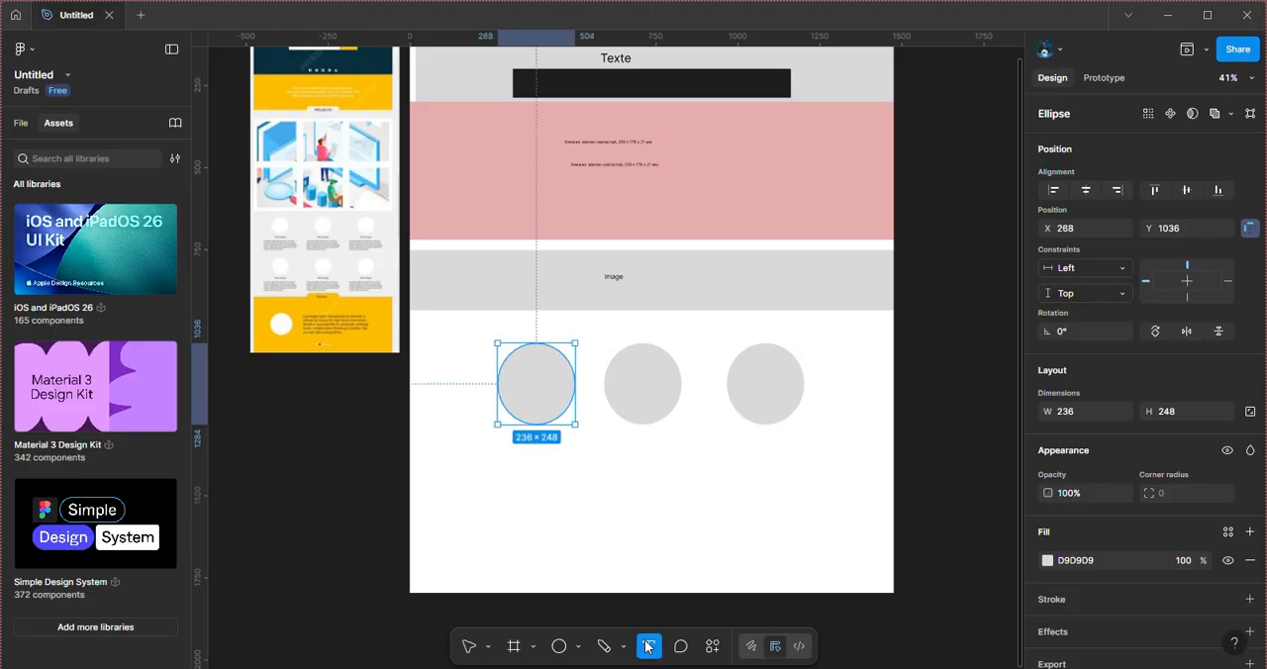
left_click(712, 646)
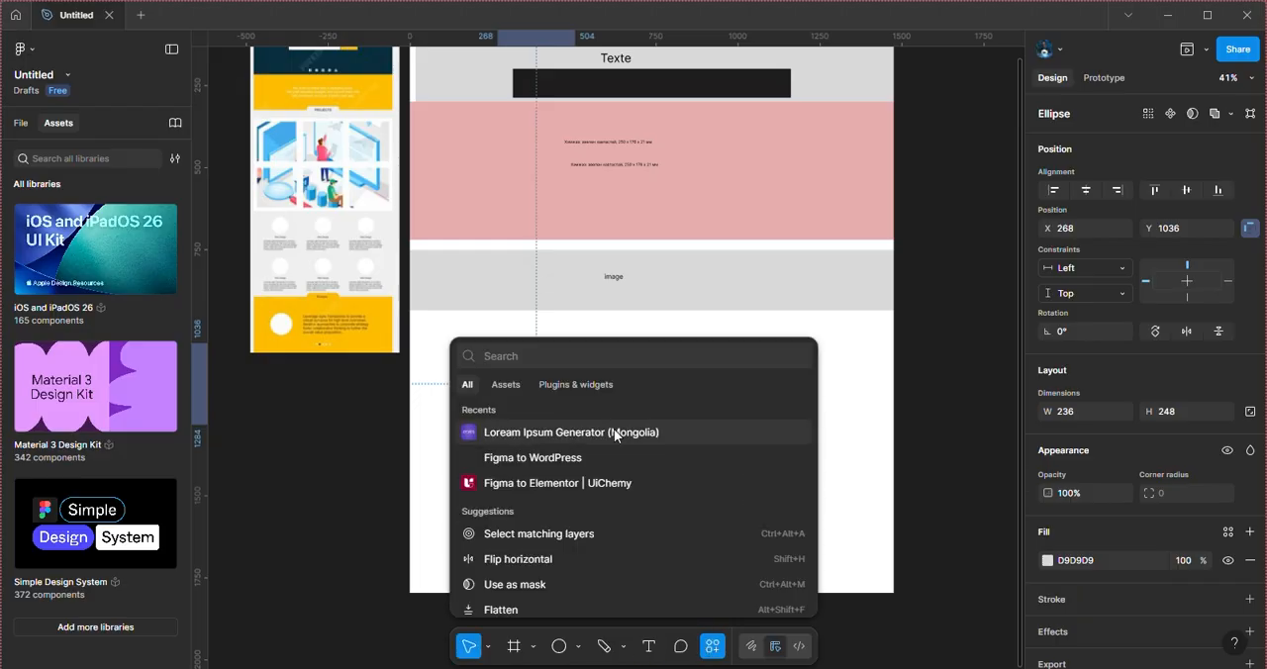
left_click(538, 432)
left_click(708, 382)
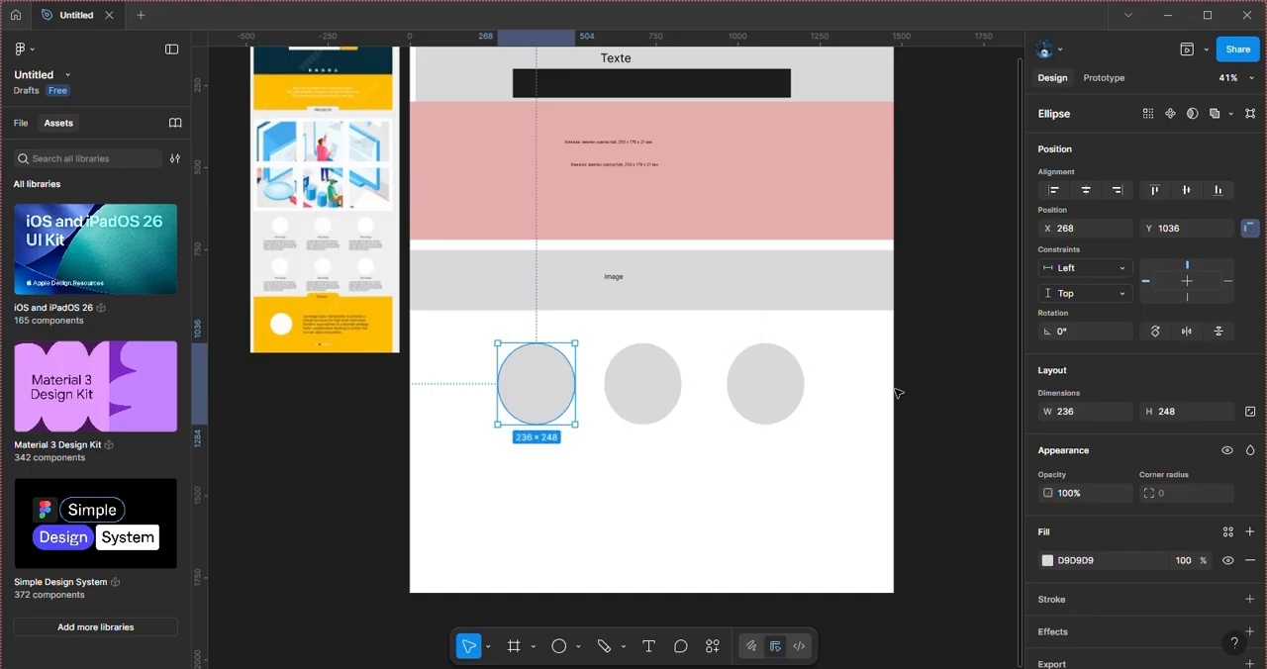
scroll(999, 345, "up", 3)
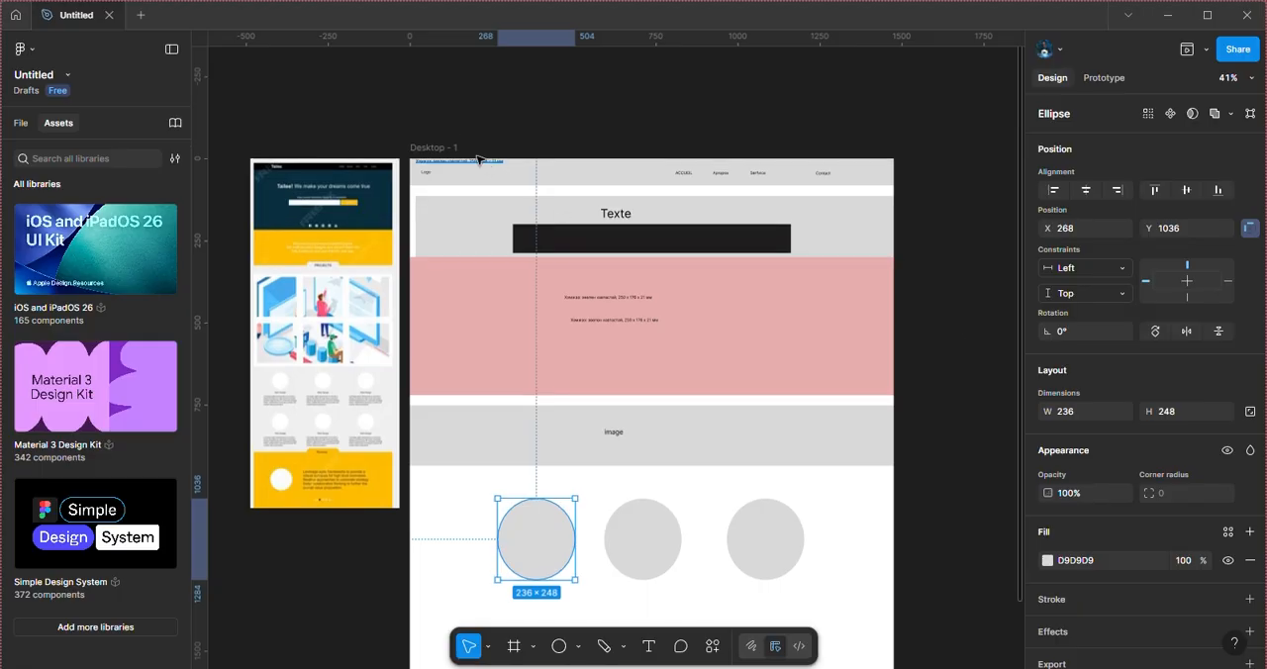
Step: Move the generated text under the first circle at about X 207, Y 1311, and copy it under the others at about X 607 and X 1027
left_click(476, 163)
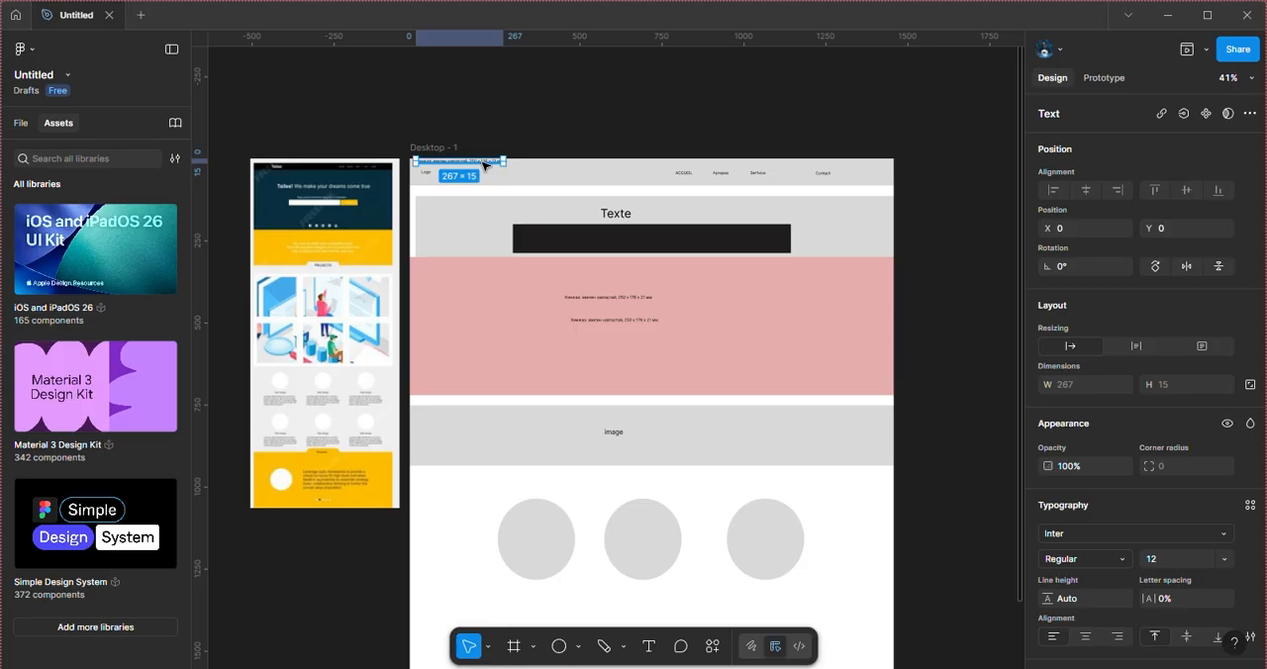
left_click_drag(484, 164, 580, 480)
left_click_drag(584, 529, 555, 591)
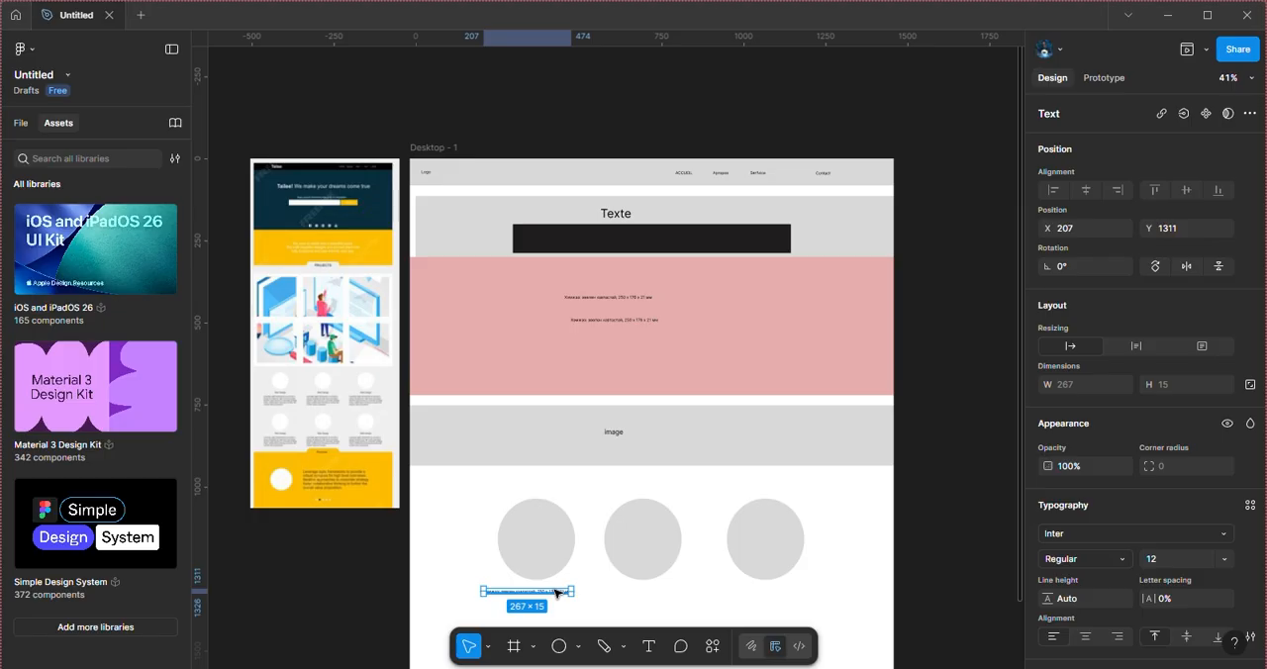
left_click_drag(556, 592, 690, 592)
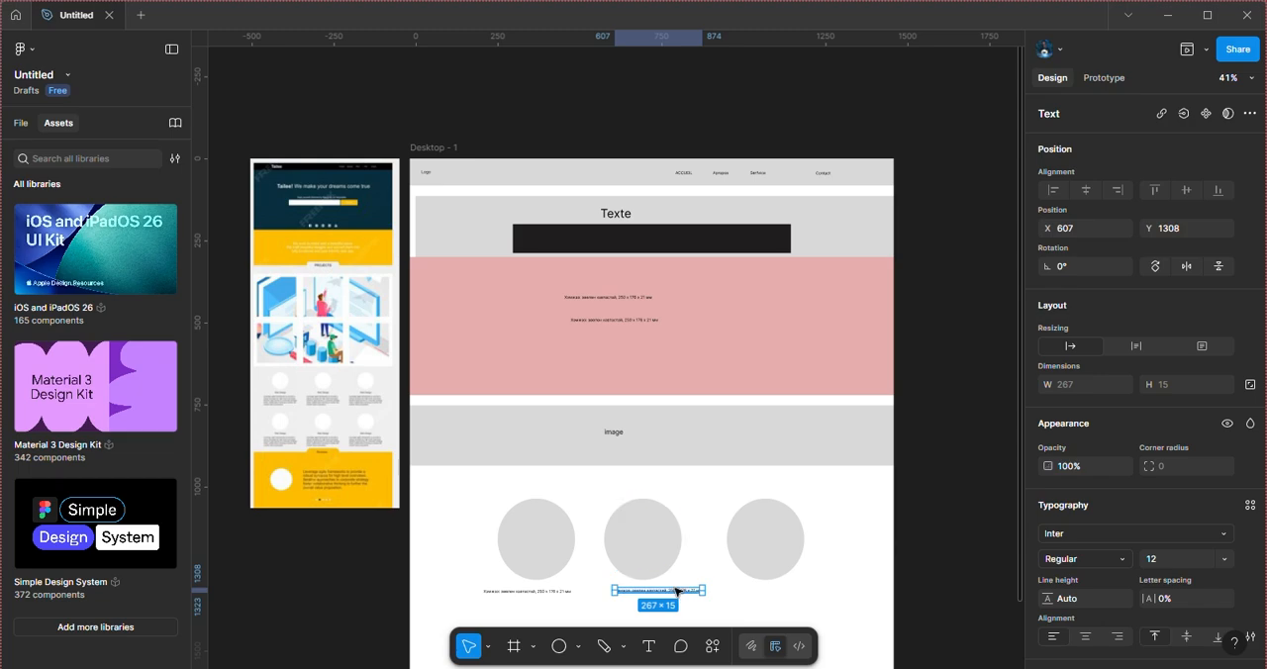
left_click_drag(680, 591, 815, 593)
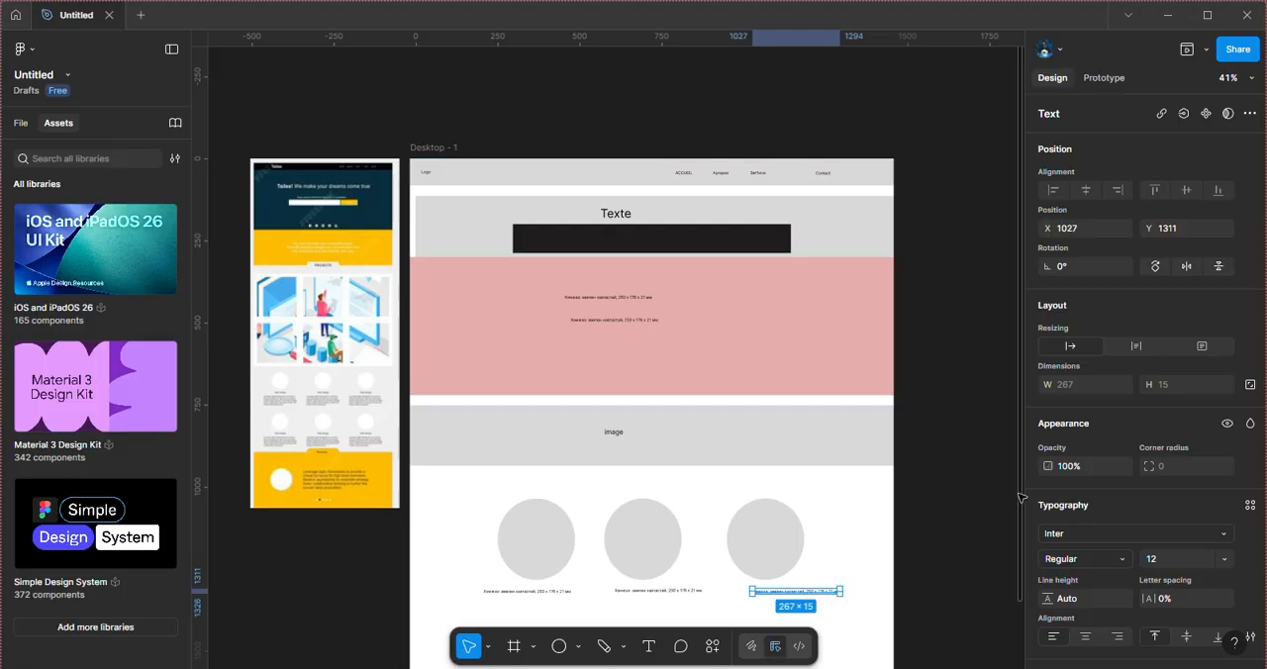
Step: Draw a rectangle 1476 wide across the frame below the circle captions at Y 1478 and extend its height to about 300
scroll(1020, 498, "down", 3)
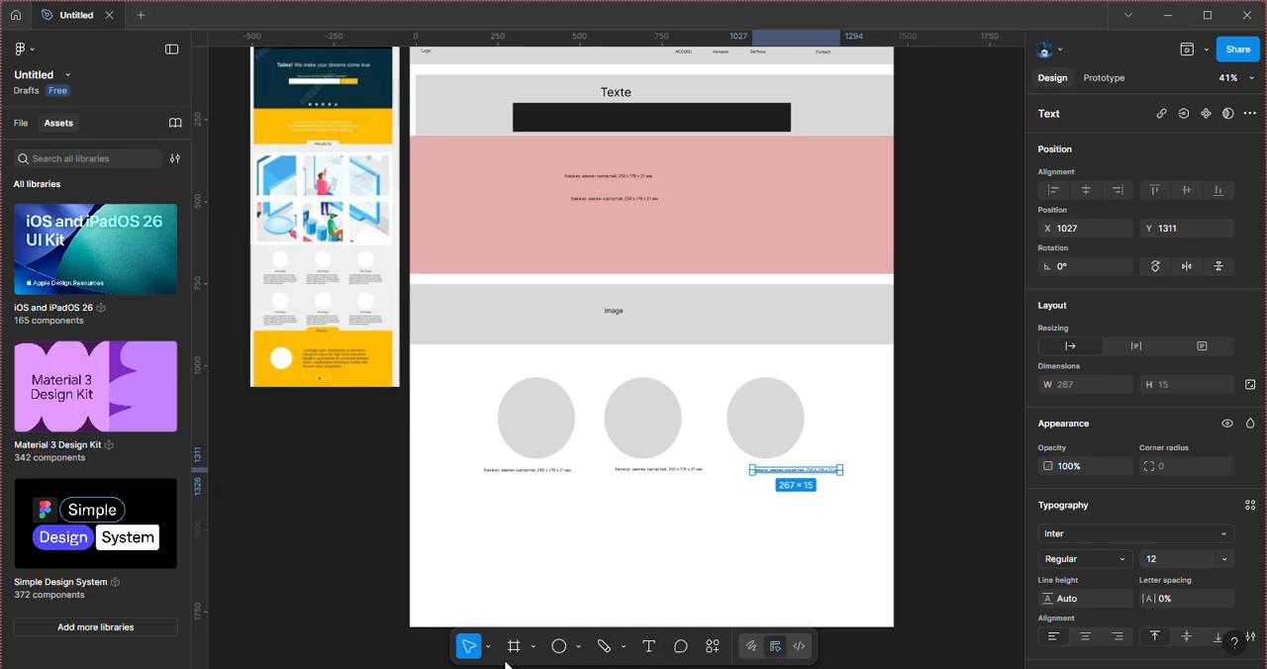
left_click(578, 646)
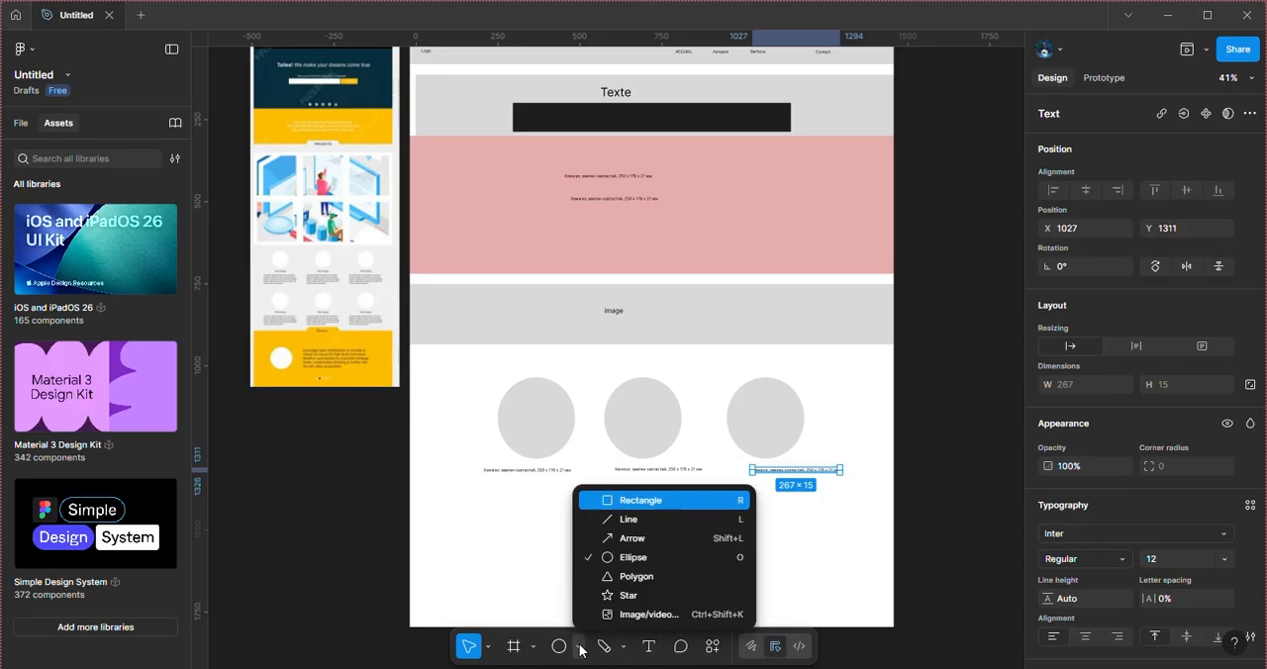
left_click(620, 503)
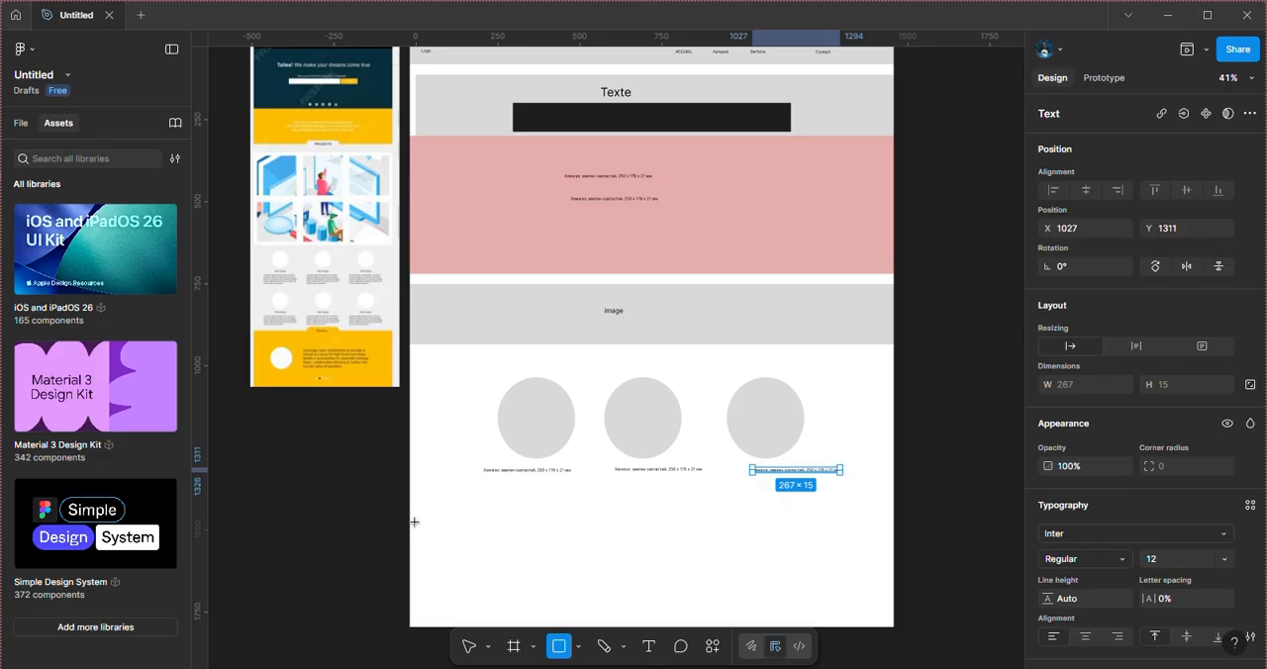
left_click_drag(413, 522, 893, 585)
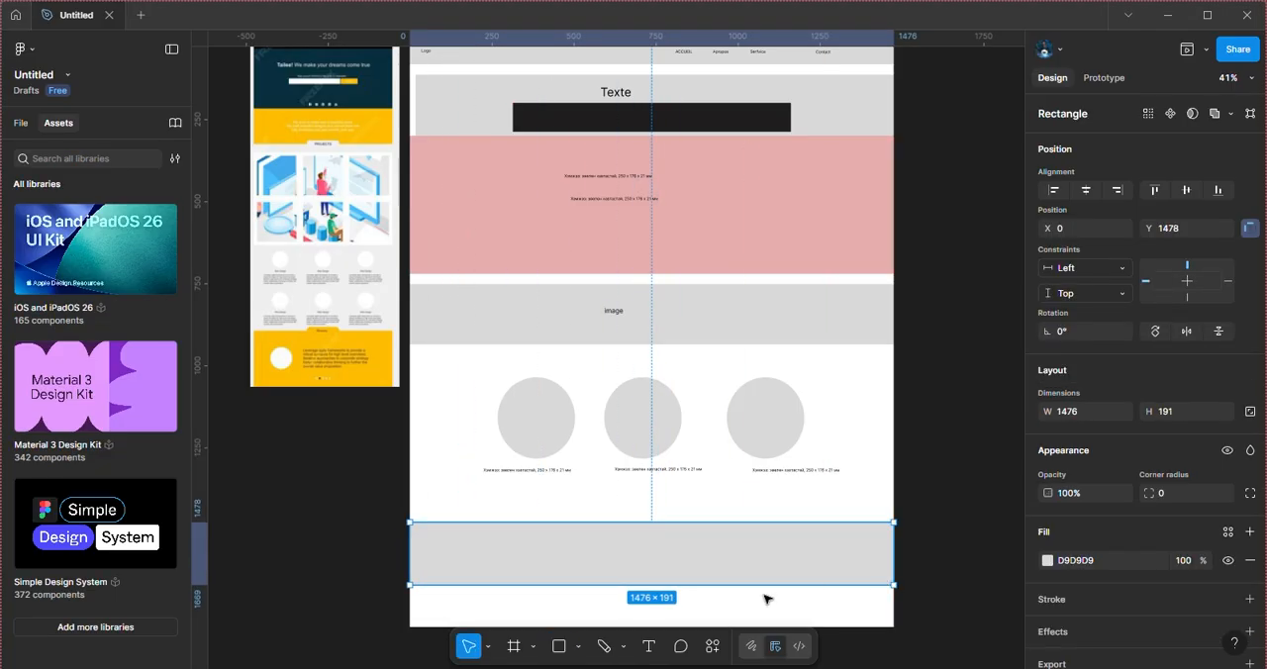
left_click_drag(733, 585, 738, 622)
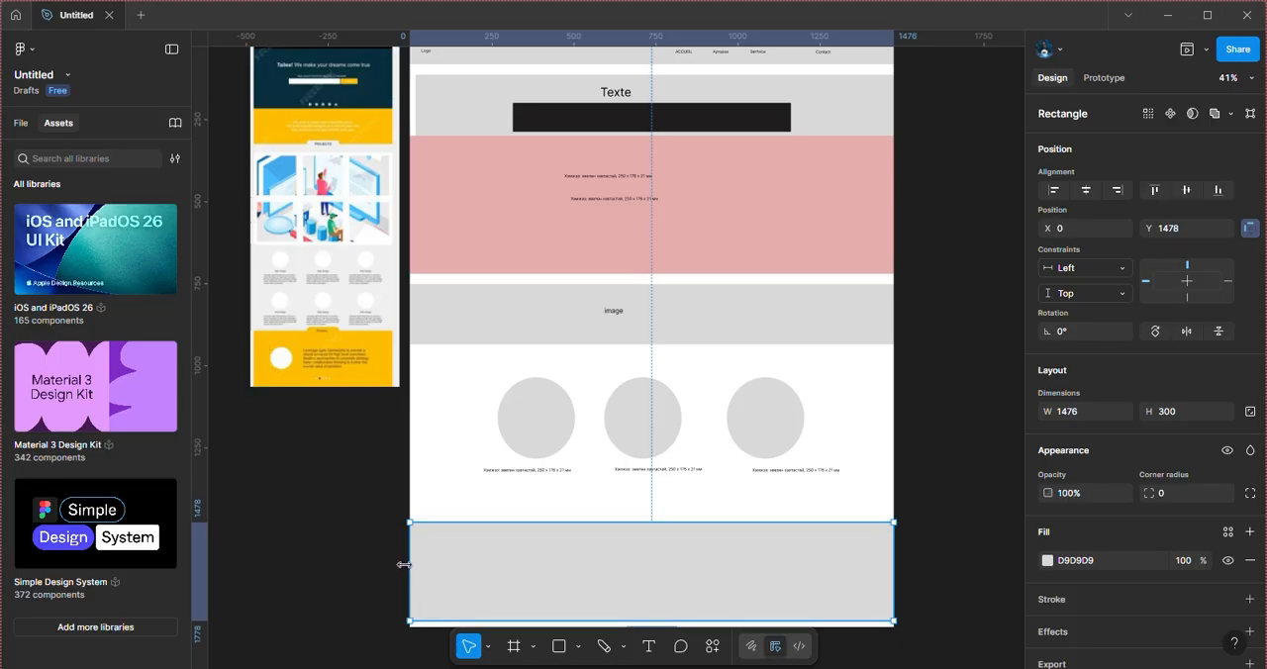
Step: Resize the bottom rectangle to about 1210 by 319 and move it to about X 133, Y 1475
left_click_drag(404, 564, 446, 572)
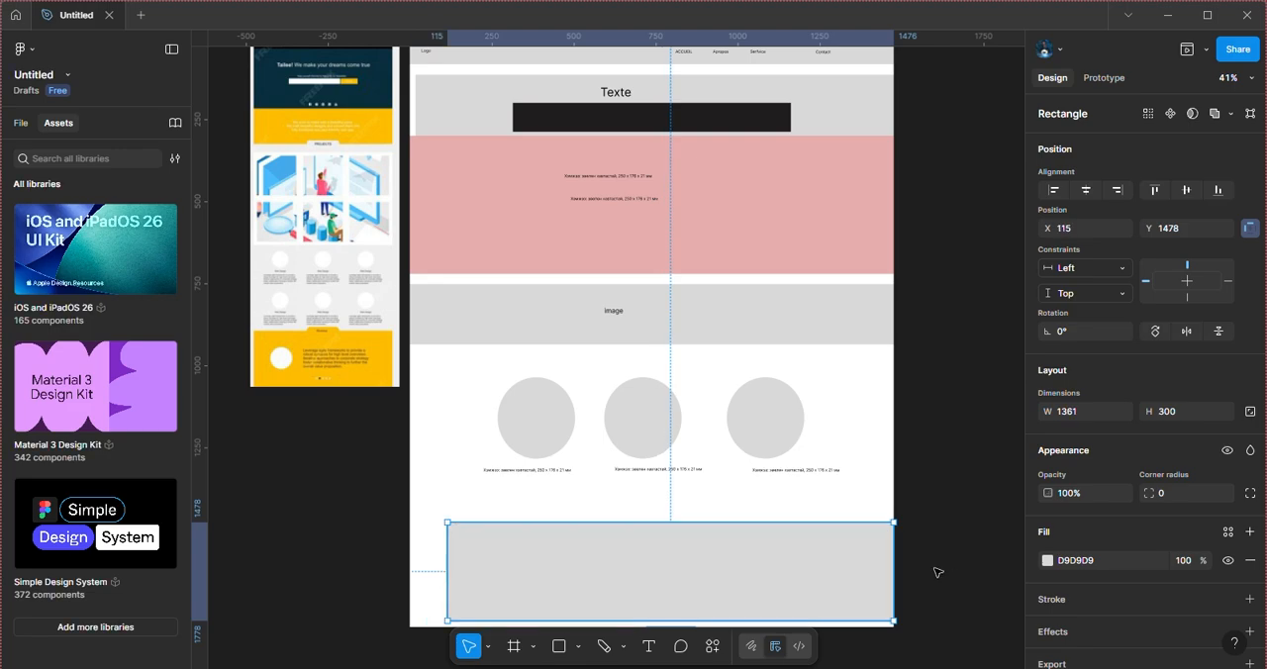
left_click_drag(894, 561, 844, 571)
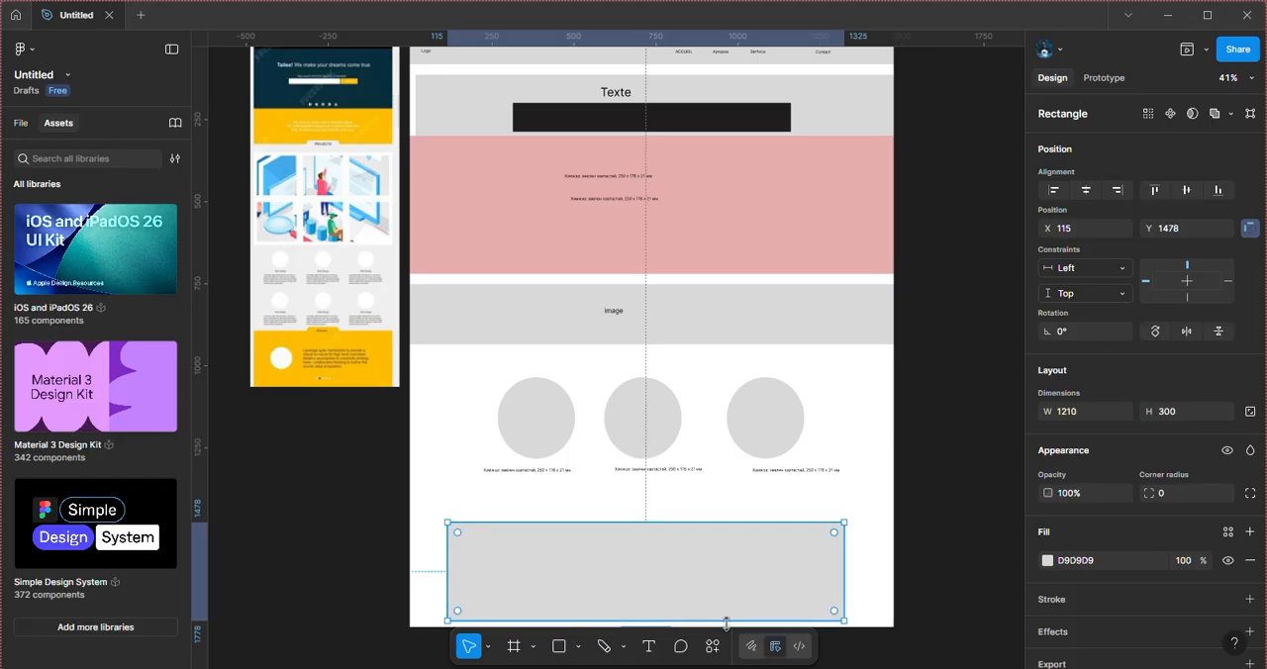
mouse_move(731, 620)
left_mouse_down()
mouse_move(733, 637)
mouse_move(731, 626)
left_mouse_up()
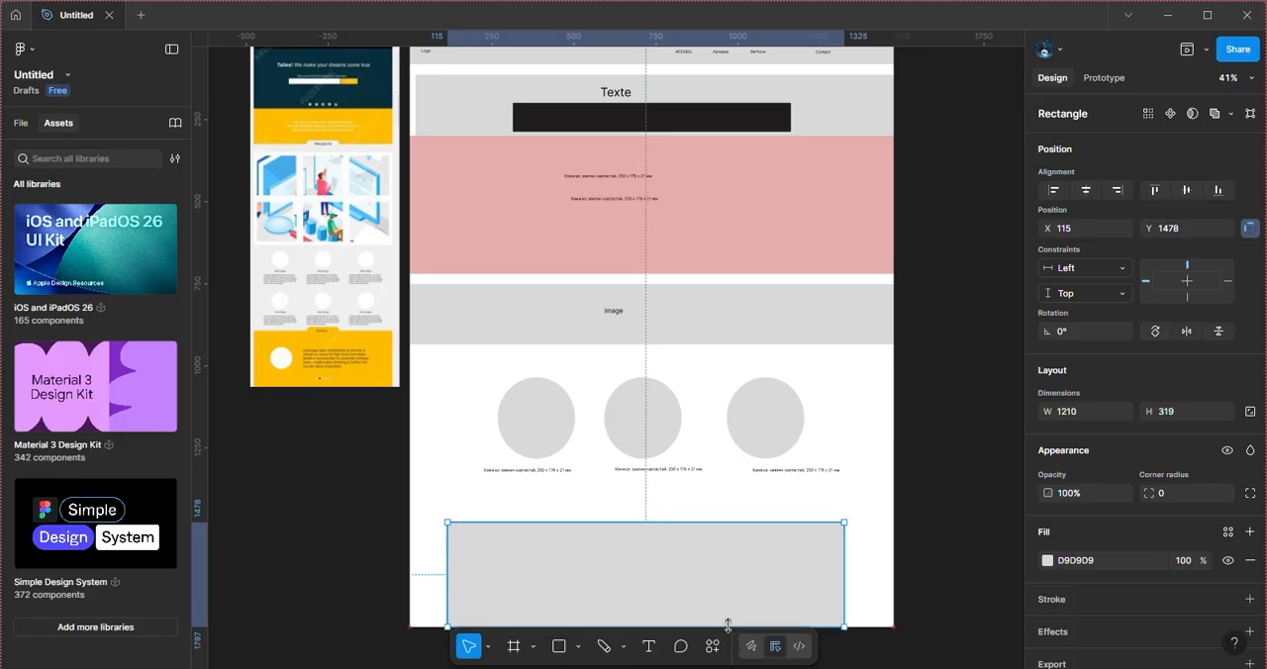
left_click_drag(667, 549, 678, 570)
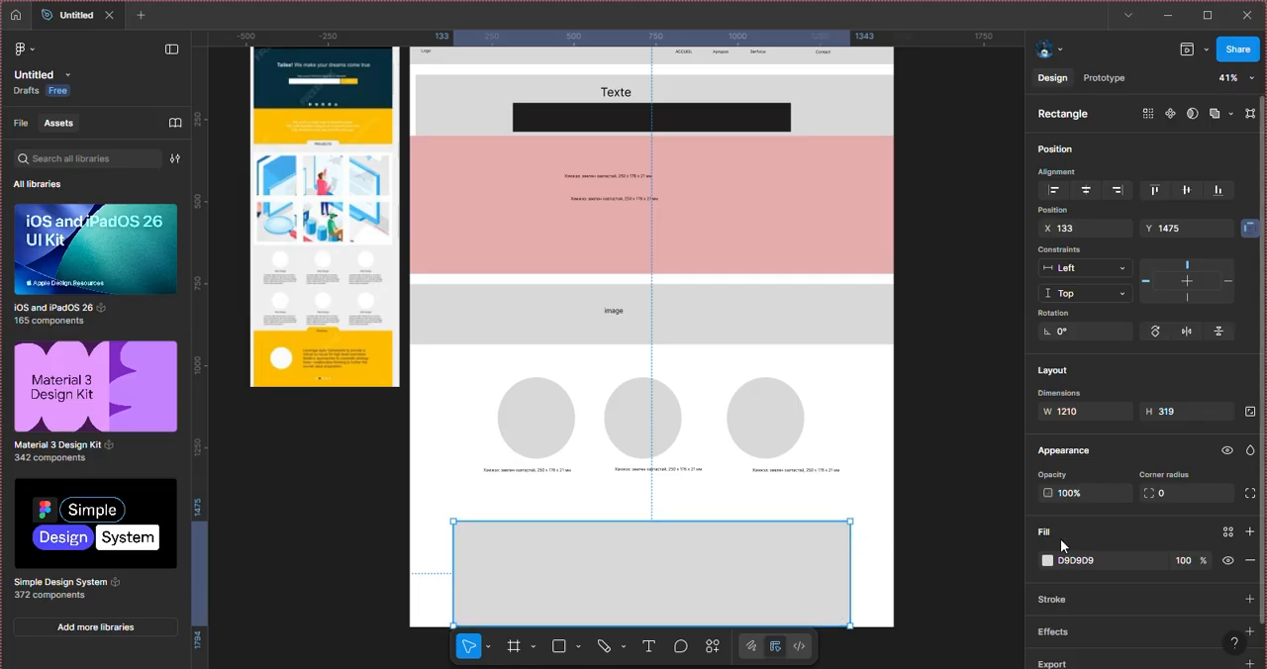
Step: Change the bottom rectangle's fill to pink E9A7A7
left_click(1047, 560)
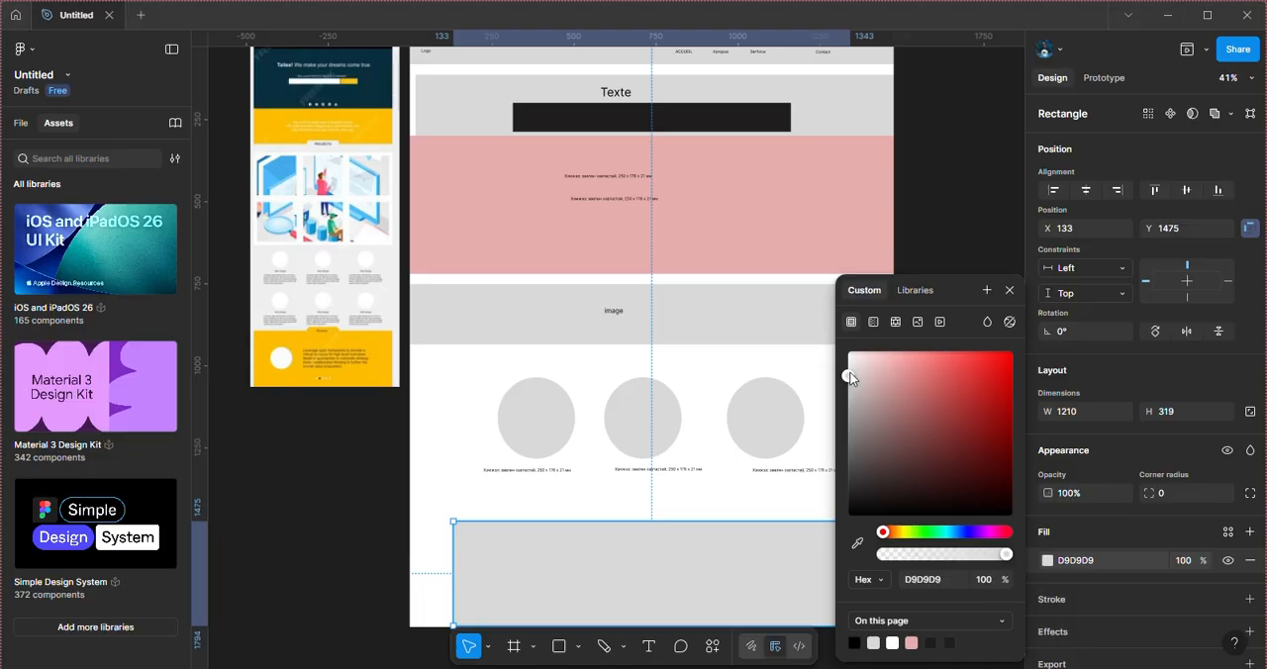
left_click_drag(849, 373, 895, 371)
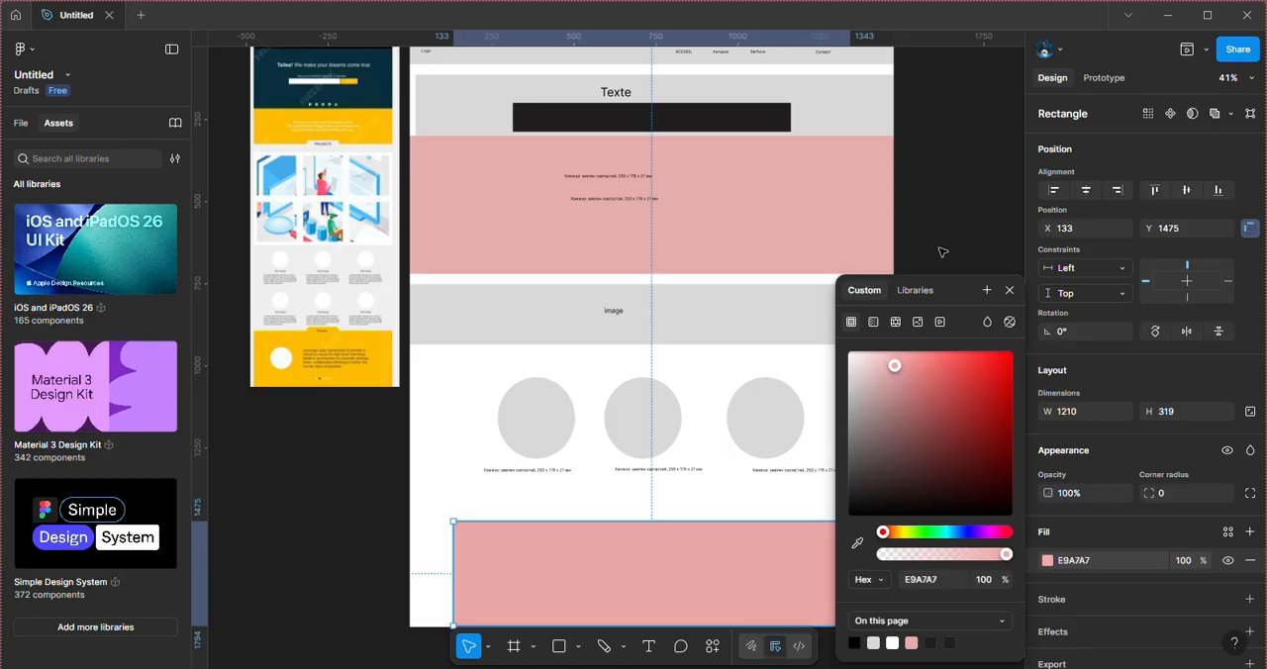
left_click(958, 245)
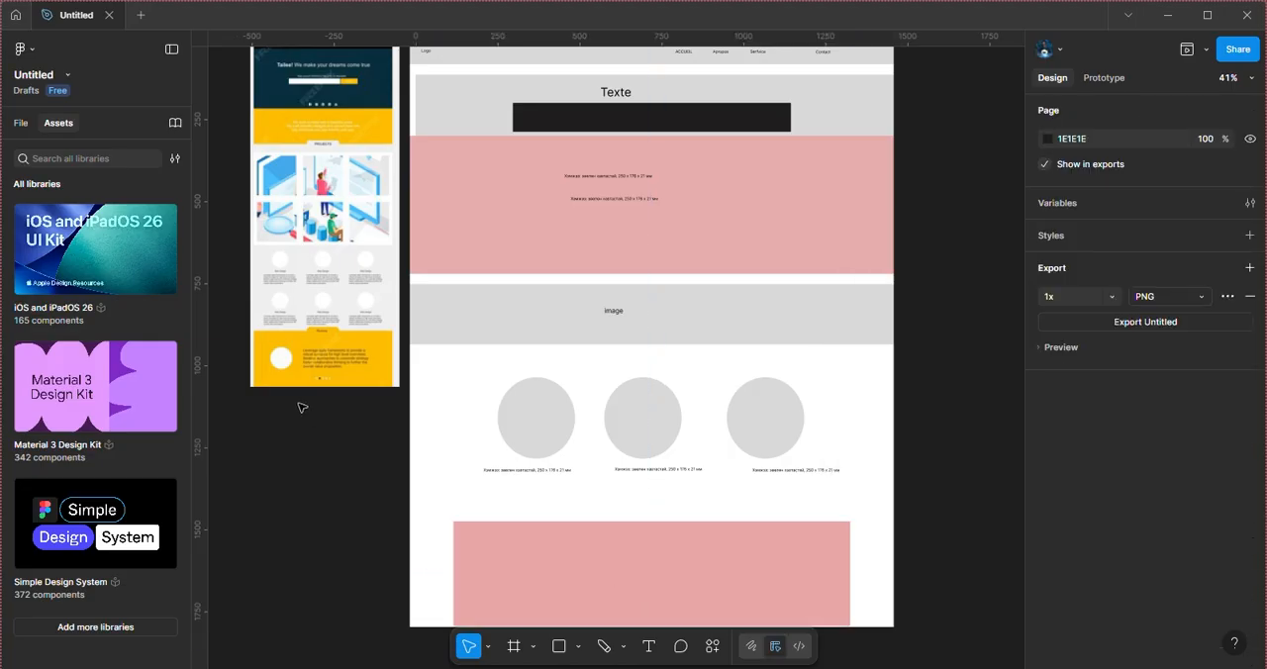
Step: Draw a gray ellipse on the bottom pink rectangle and resize it to about 232 by 225
left_click(278, 364)
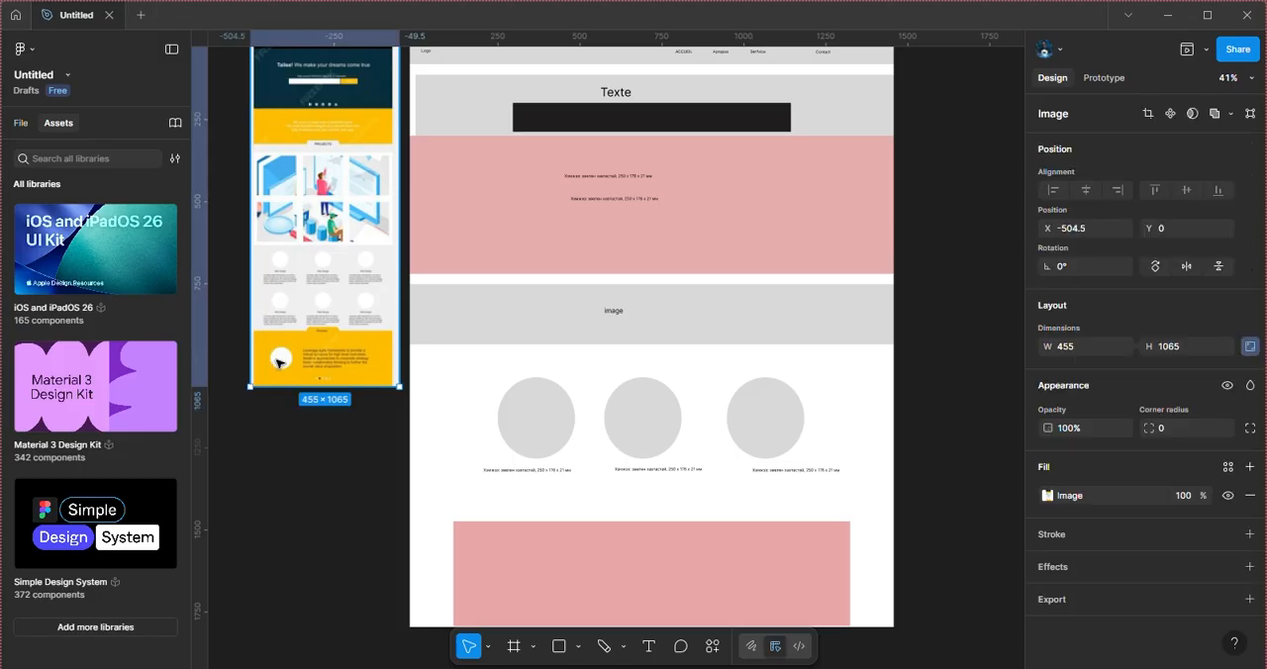
left_click(624, 647)
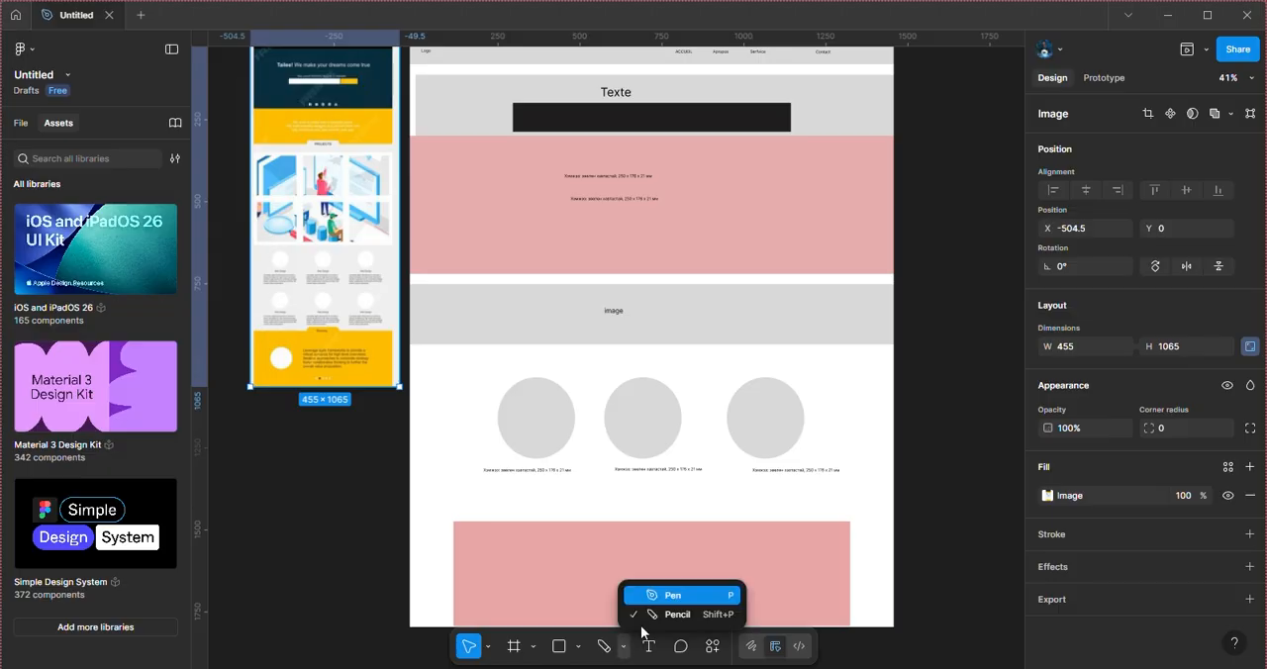
left_click(580, 649)
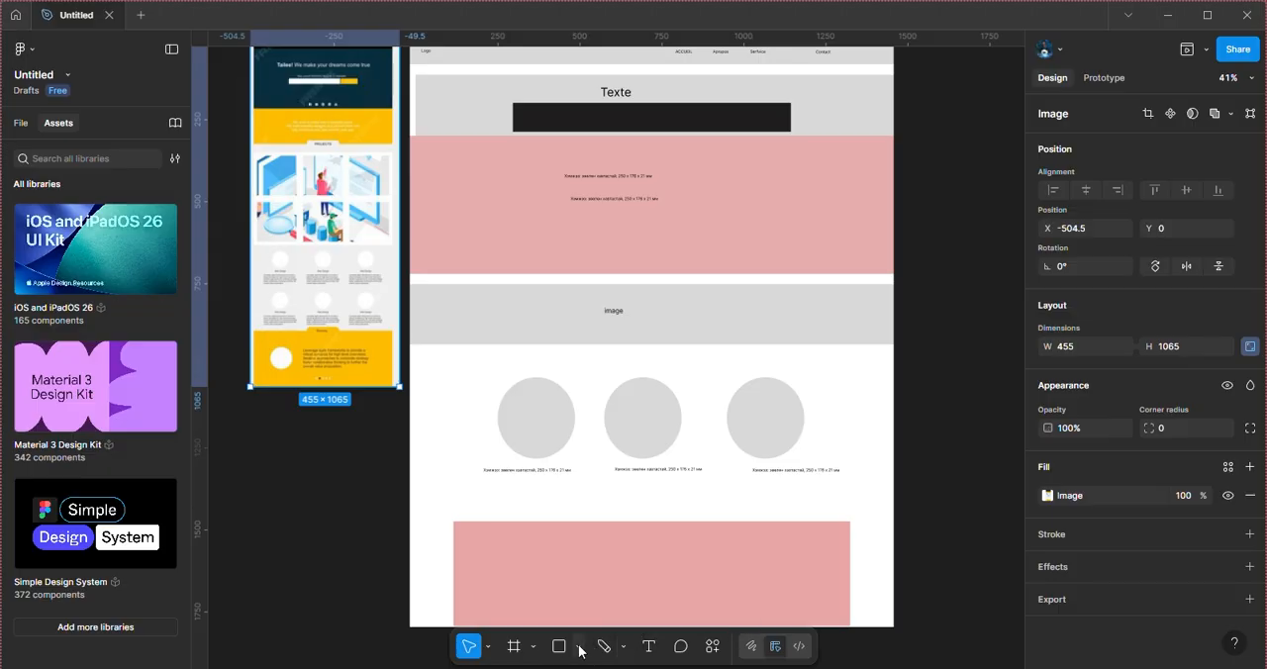
left_click(580, 649)
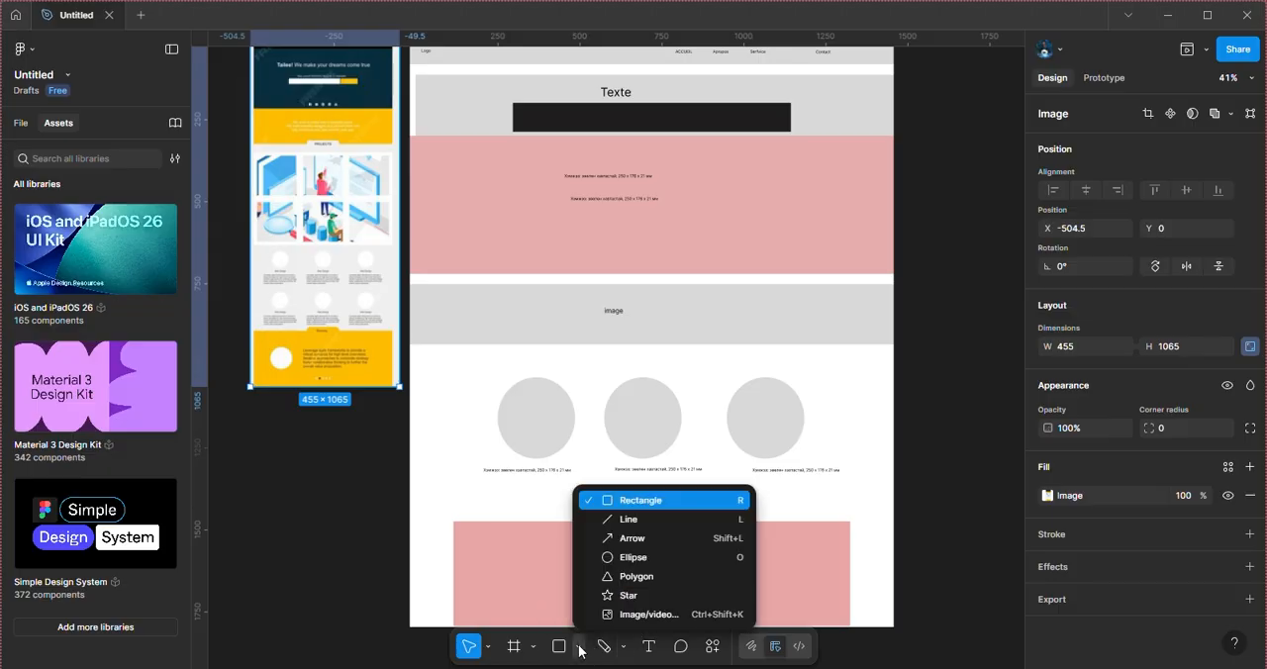
left_click(610, 557)
mouse_move(509, 553)
left_mouse_down()
mouse_move(554, 463)
mouse_move(600, 594)
mouse_move(593, 622)
left_mouse_up()
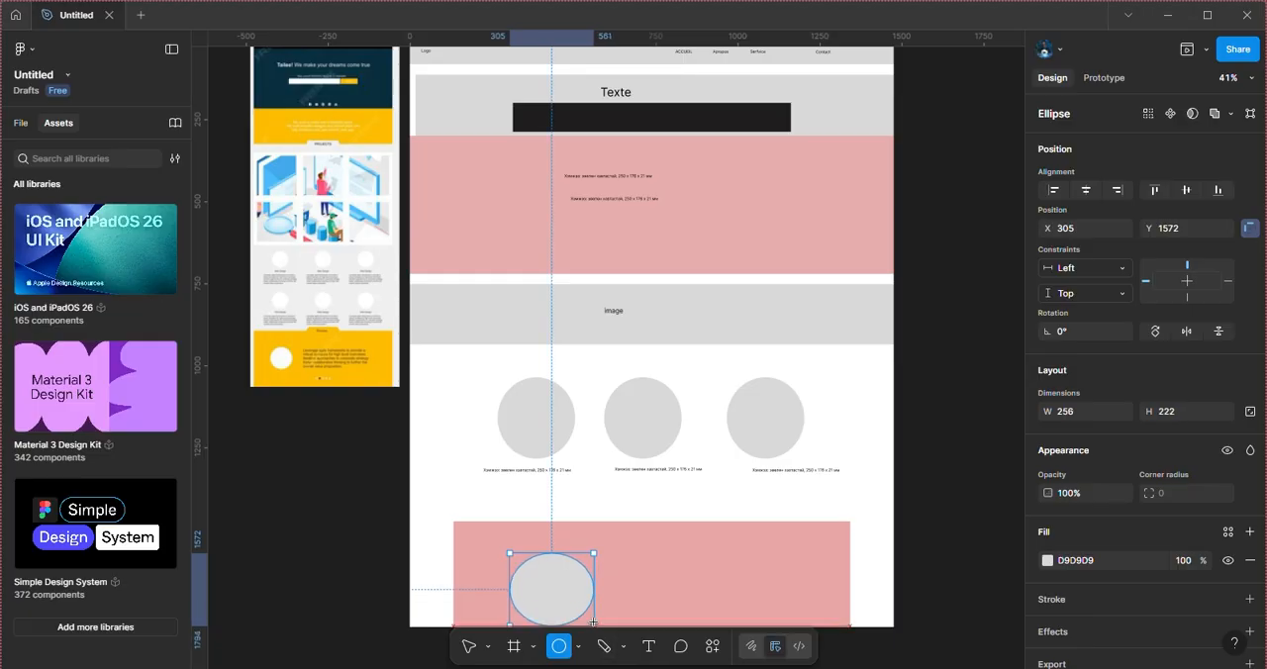
mouse_move(594, 624)
left_mouse_down()
mouse_move(607, 614)
mouse_move(587, 630)
left_mouse_up()
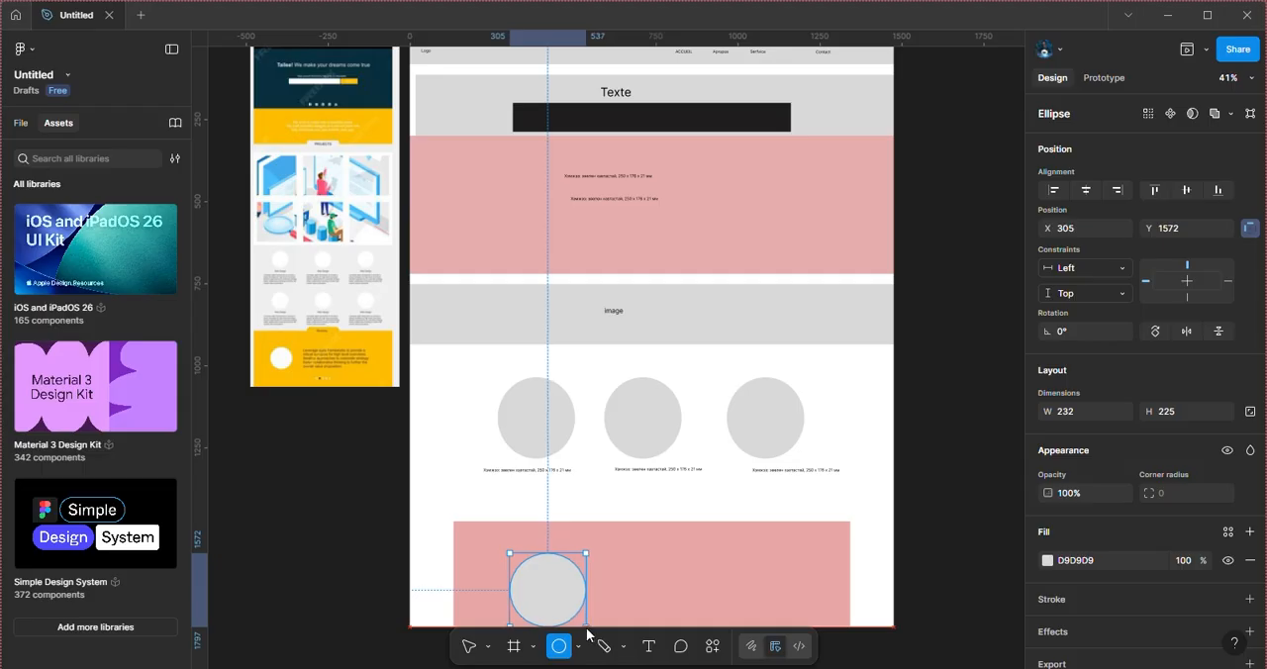
left_click_drag(587, 630, 586, 630)
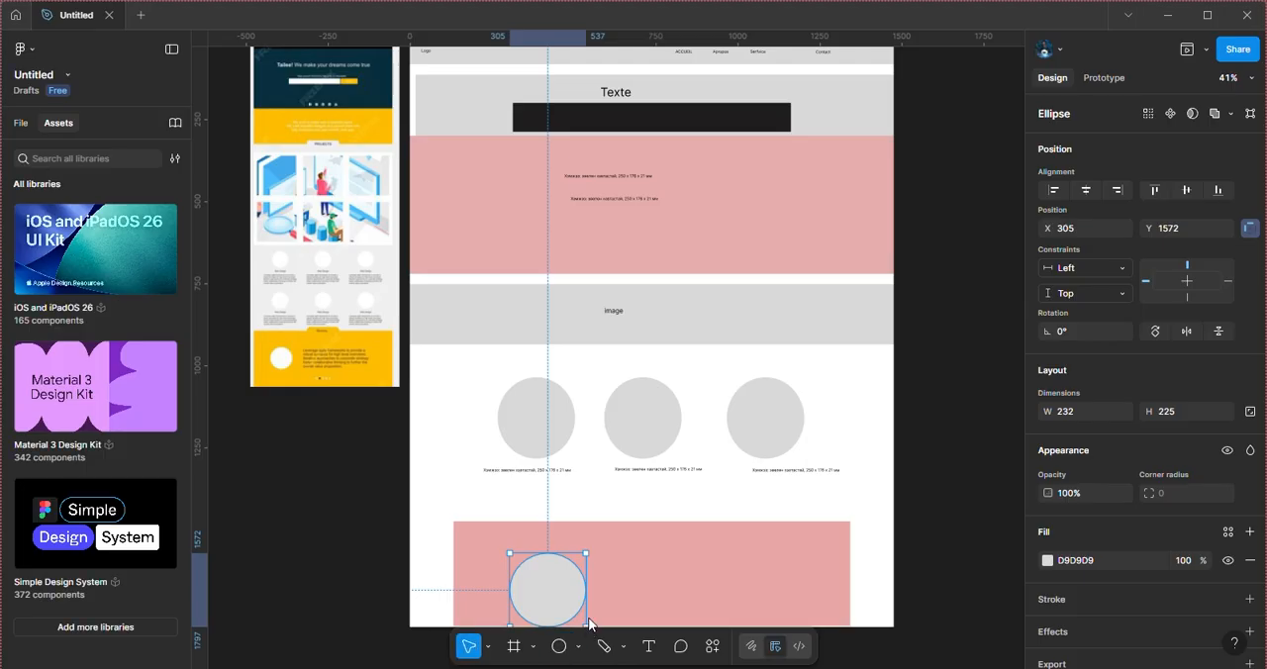
Step: Move the ellipse on the bottom pink rectangle to about X 230, Y 1522
left_click(1019, 358)
scroll(1014, 396, "right", 1)
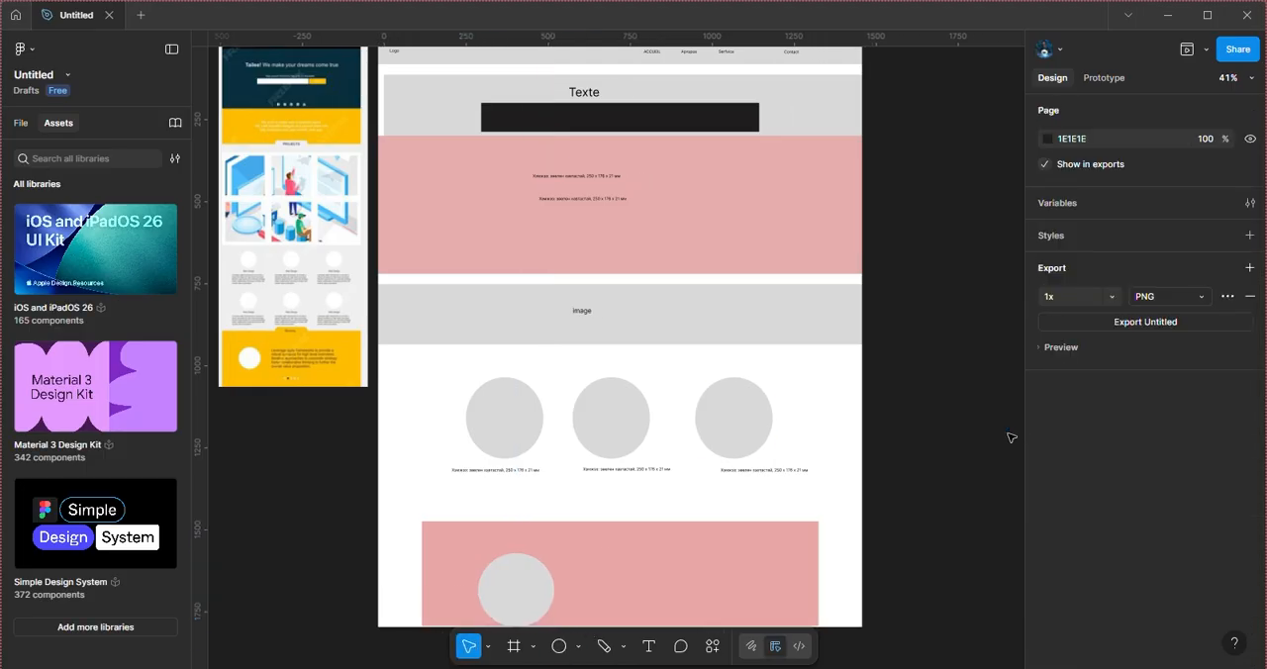
left_click(504, 587)
left_click_drag(504, 586, 479, 570)
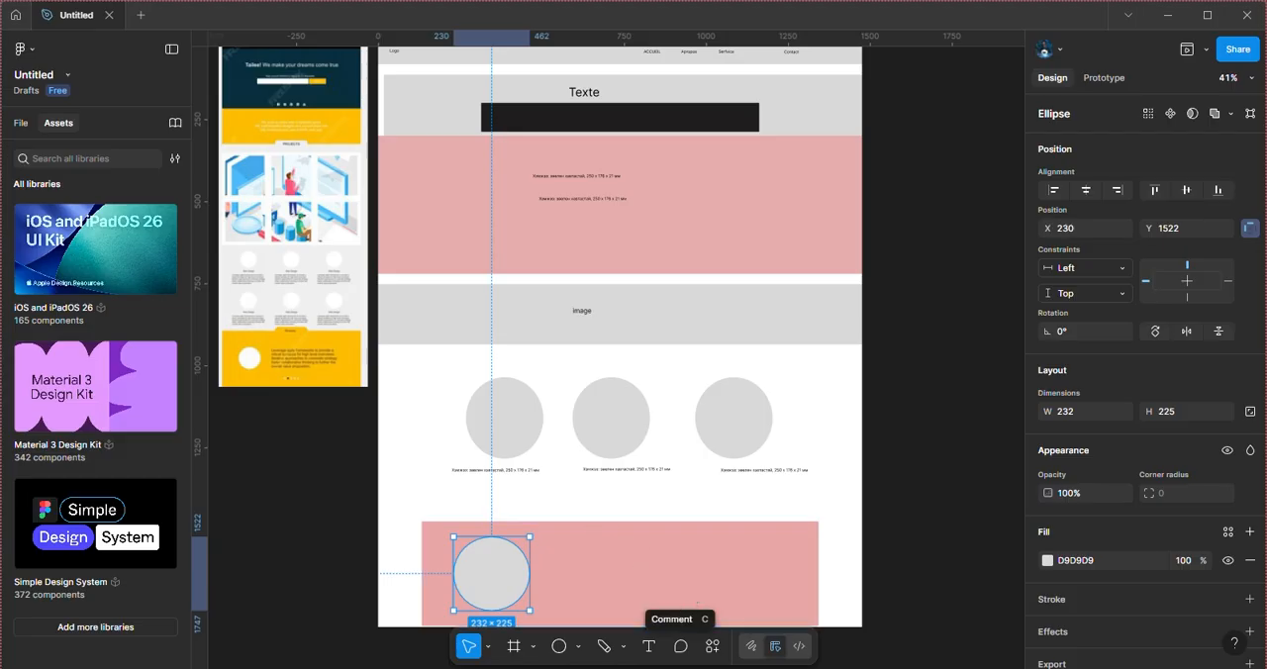
Step: Add the text "Texte" at size 48 on the bottom pink rectangle, beside the circle at about X 822, Y 1652
left_click(649, 647)
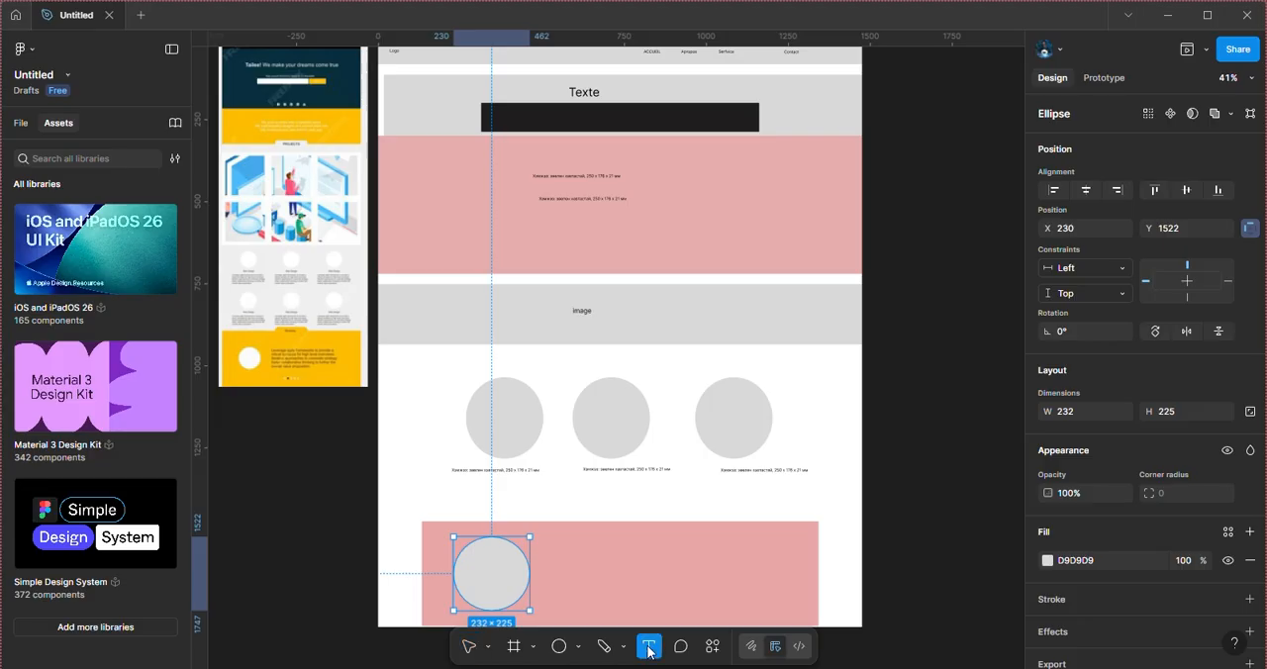
left_click(646, 578)
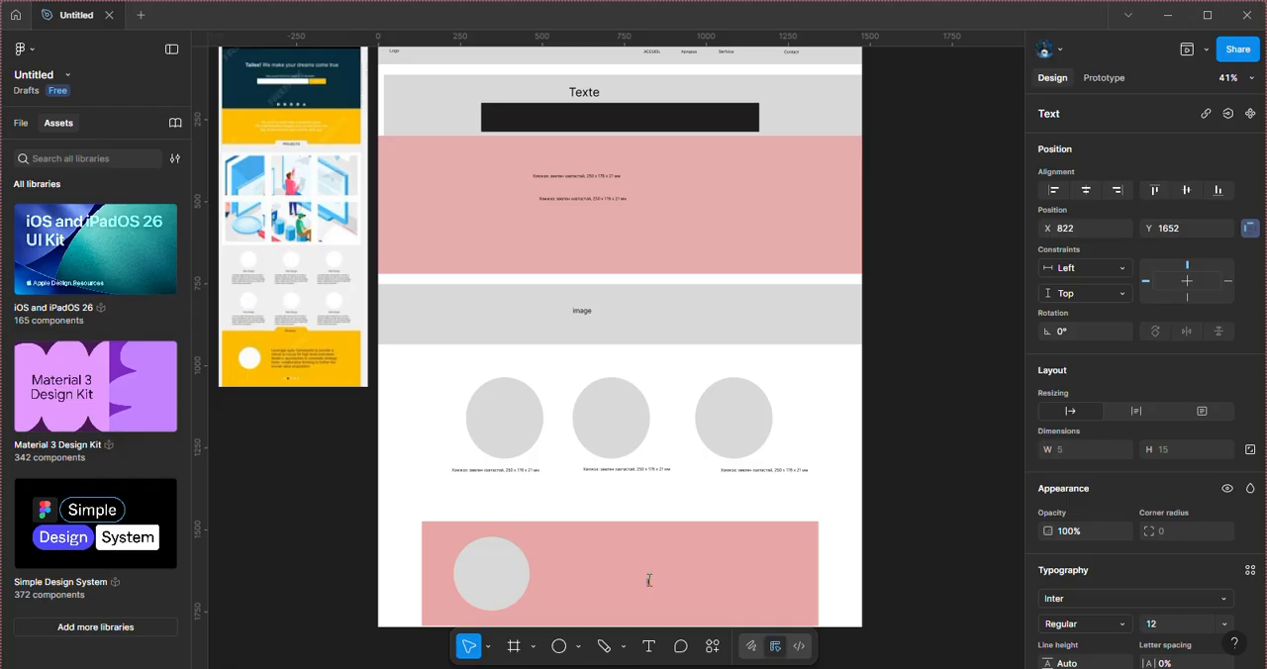
type("tex")
left_click(1224, 624)
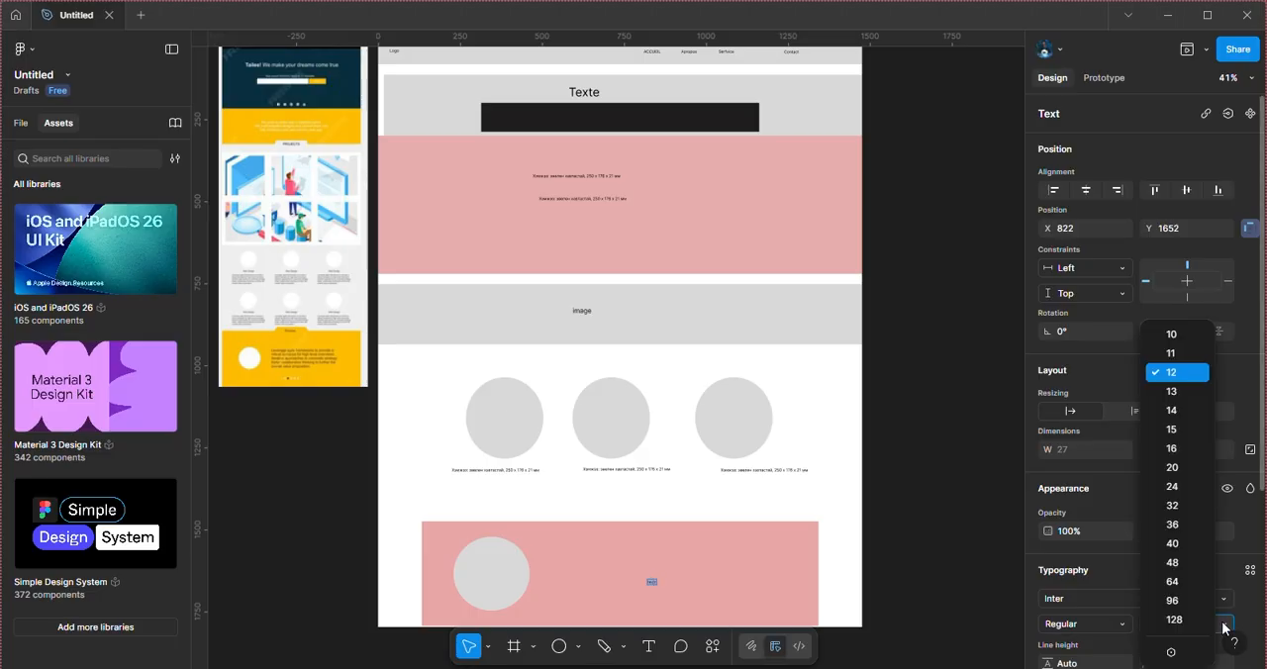
left_click(1190, 570)
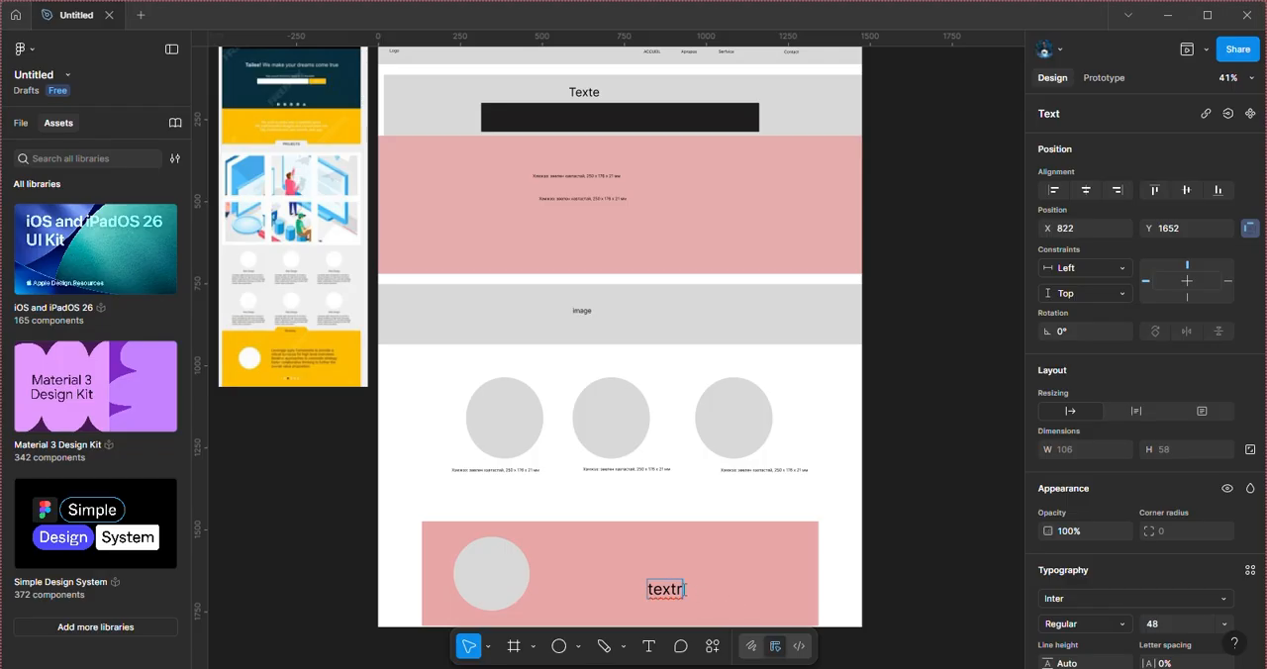
key("BackSpace")
left_click(654, 588)
key("BackSpace")
type("T")
Step: Shift the bottom pink rectangle horizontally to about X 167, keeping Y 1475
left_click(774, 568)
left_click_drag(774, 568, 785, 566)
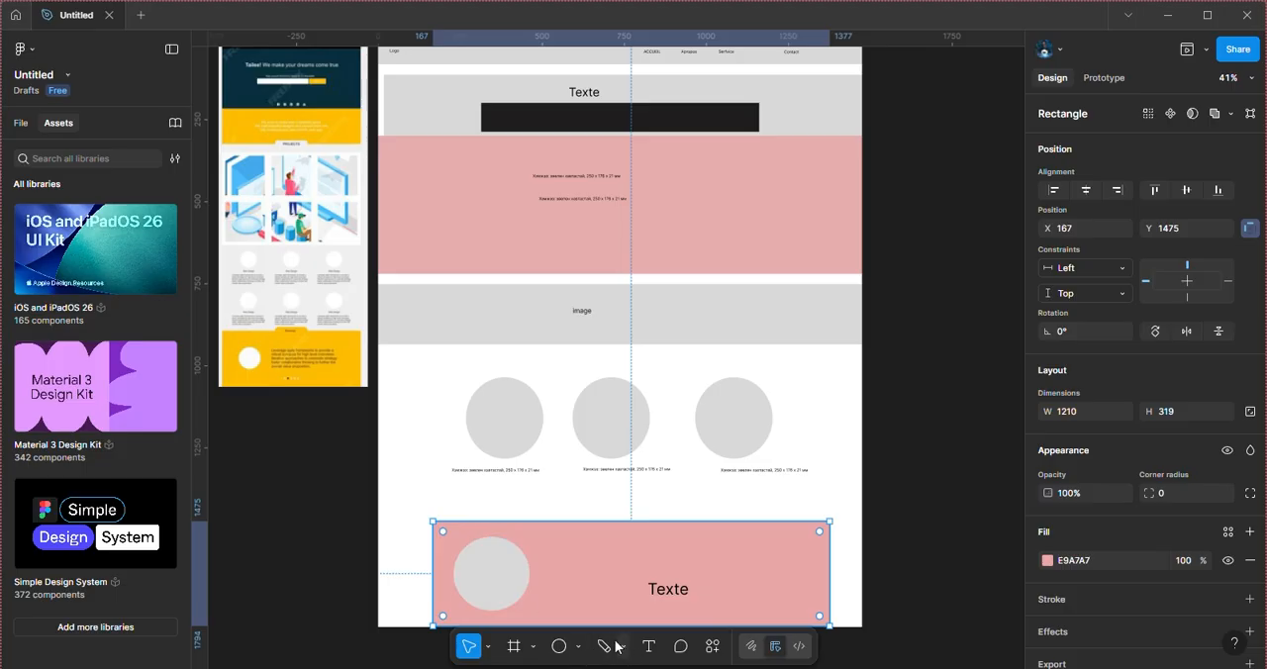
Step: Draw a gray rectangle about 447 by 95 across the upper edge of the bottom pink rectangle, at about X 547, Y 1427
left_click(578, 646)
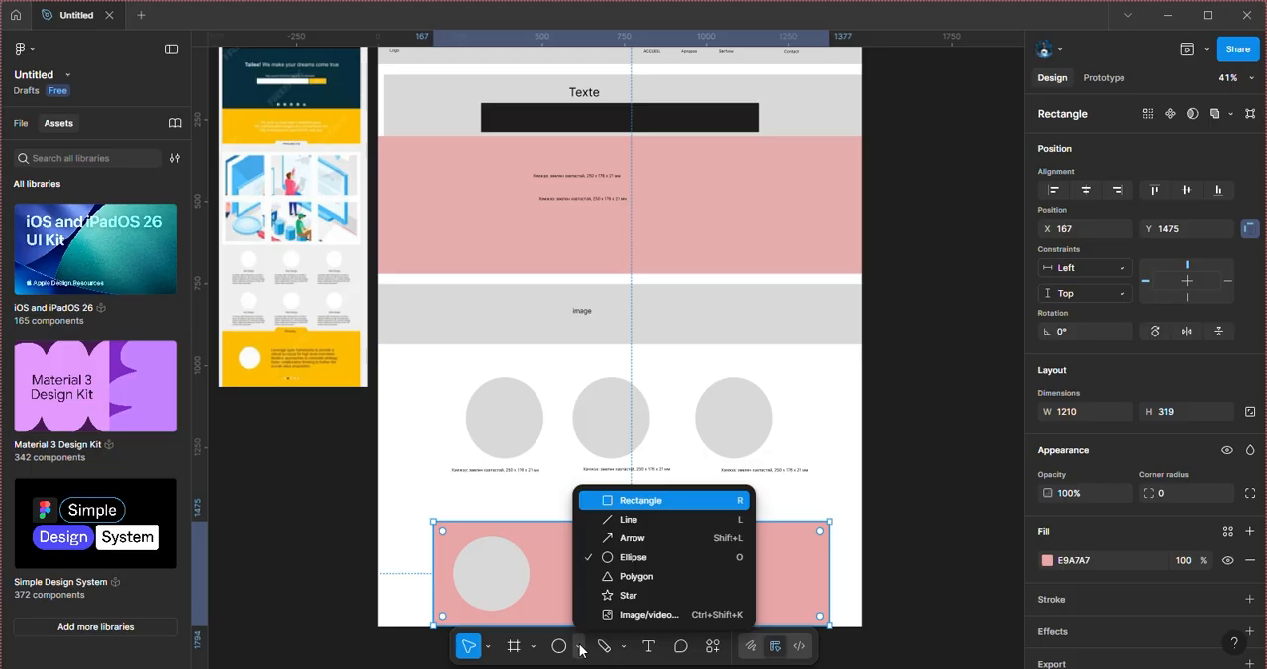
left_click(625, 502)
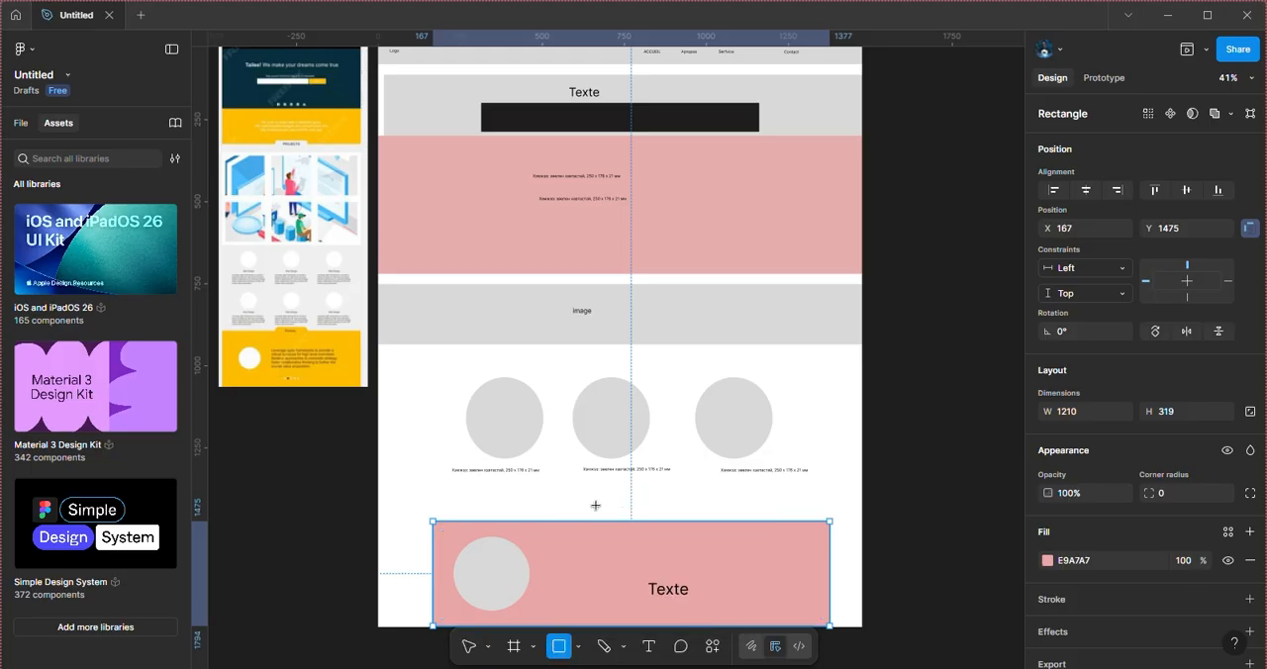
left_click_drag(565, 504, 704, 537)
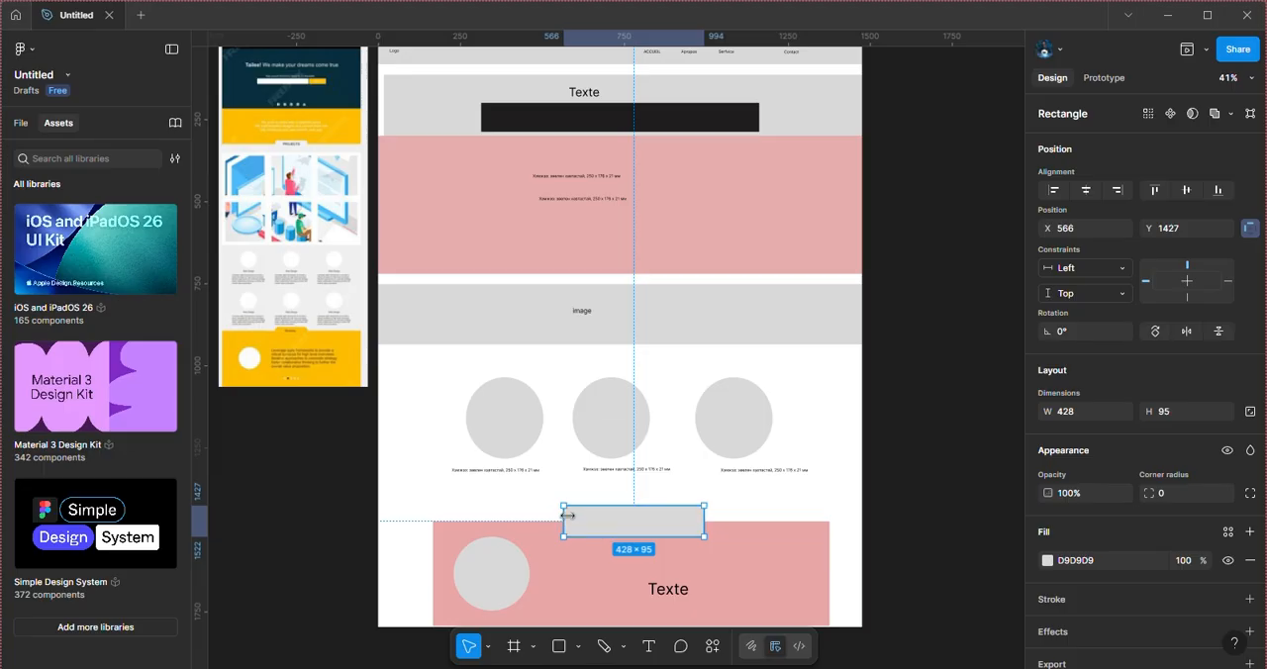
left_click_drag(567, 514, 557, 514)
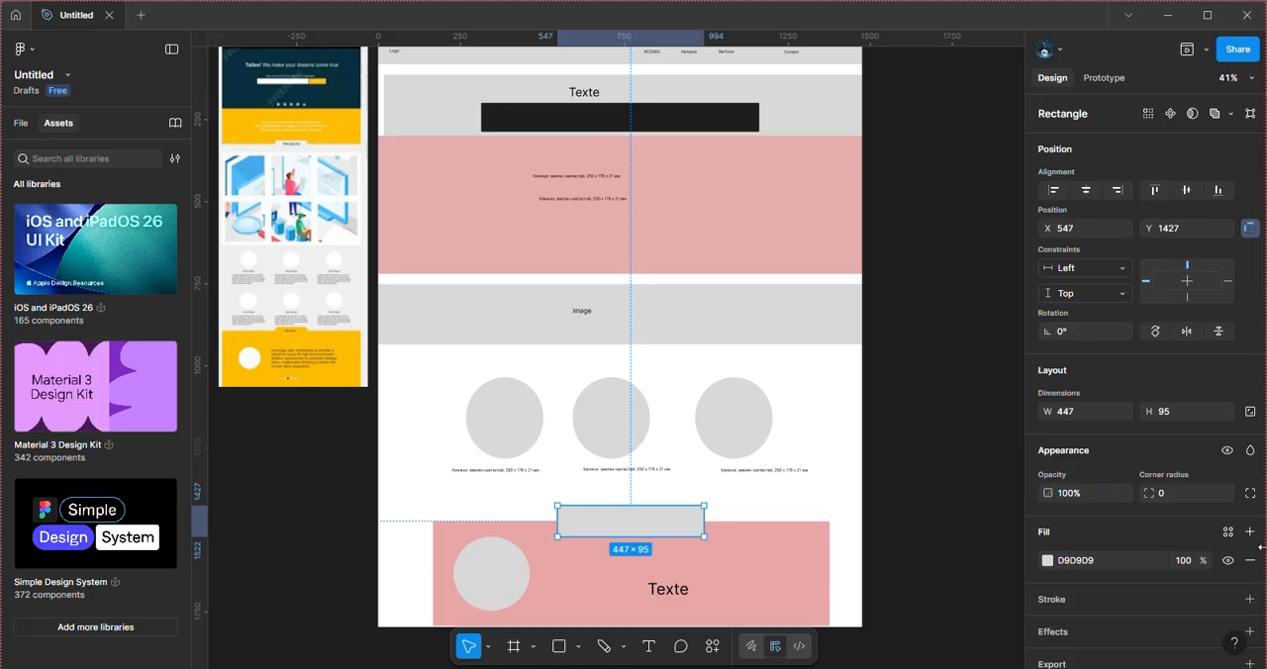
Step: Add a black inside stroke of weight 5 to the new gray rectangle
scroll(1263, 560, "down", 2)
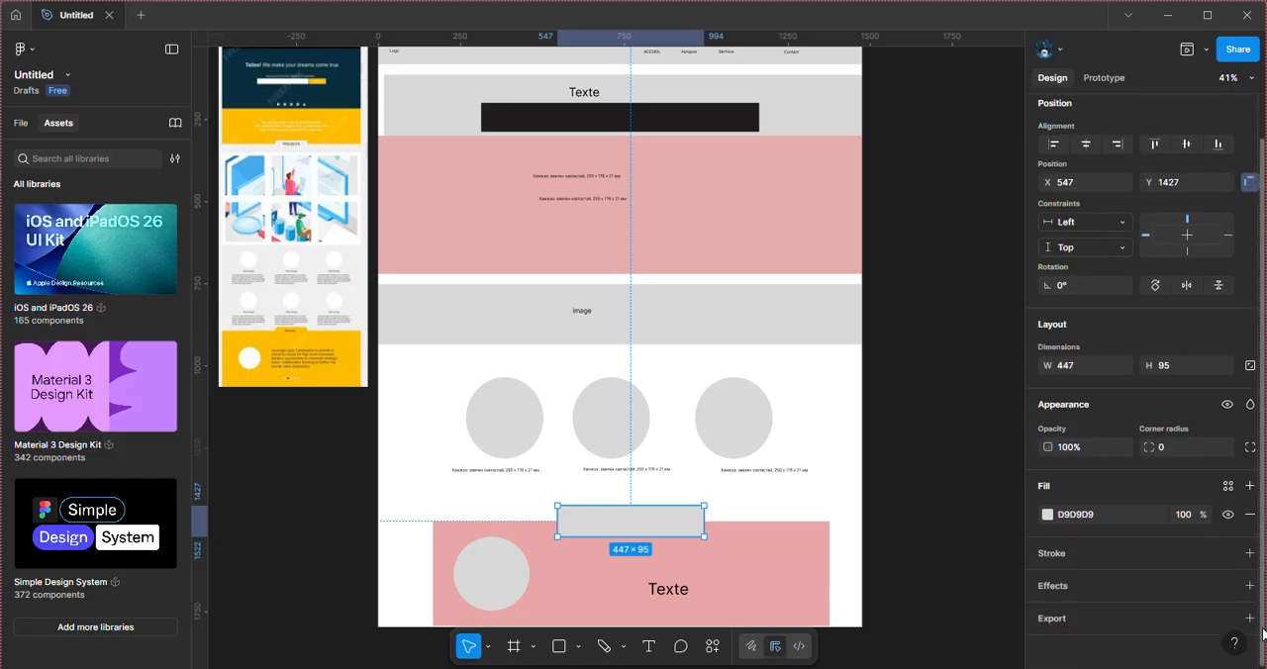
left_click(1249, 553)
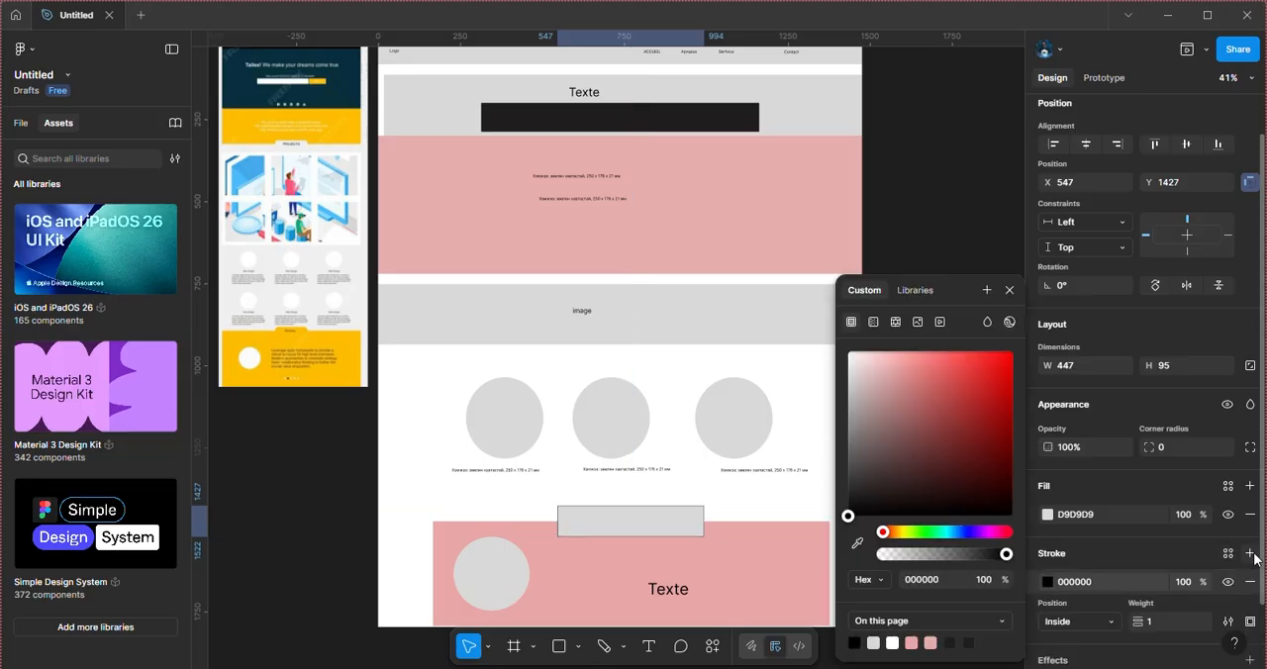
left_click(1151, 619)
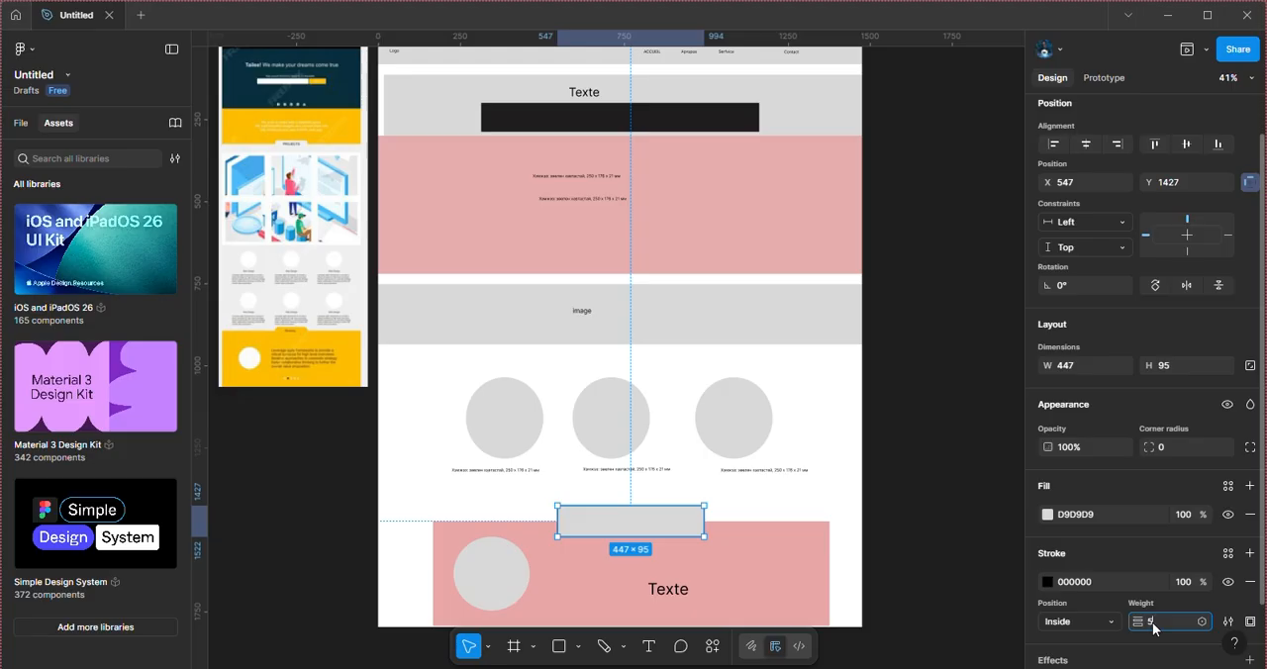
left_click(963, 603)
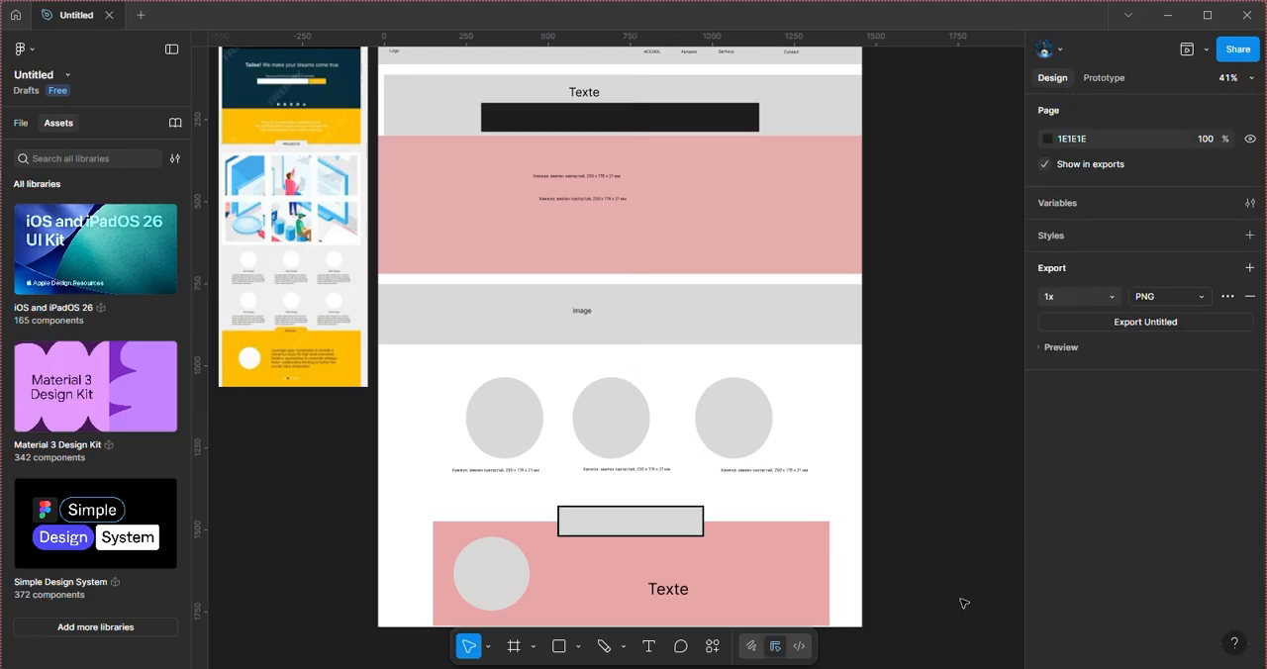
left_click(672, 518)
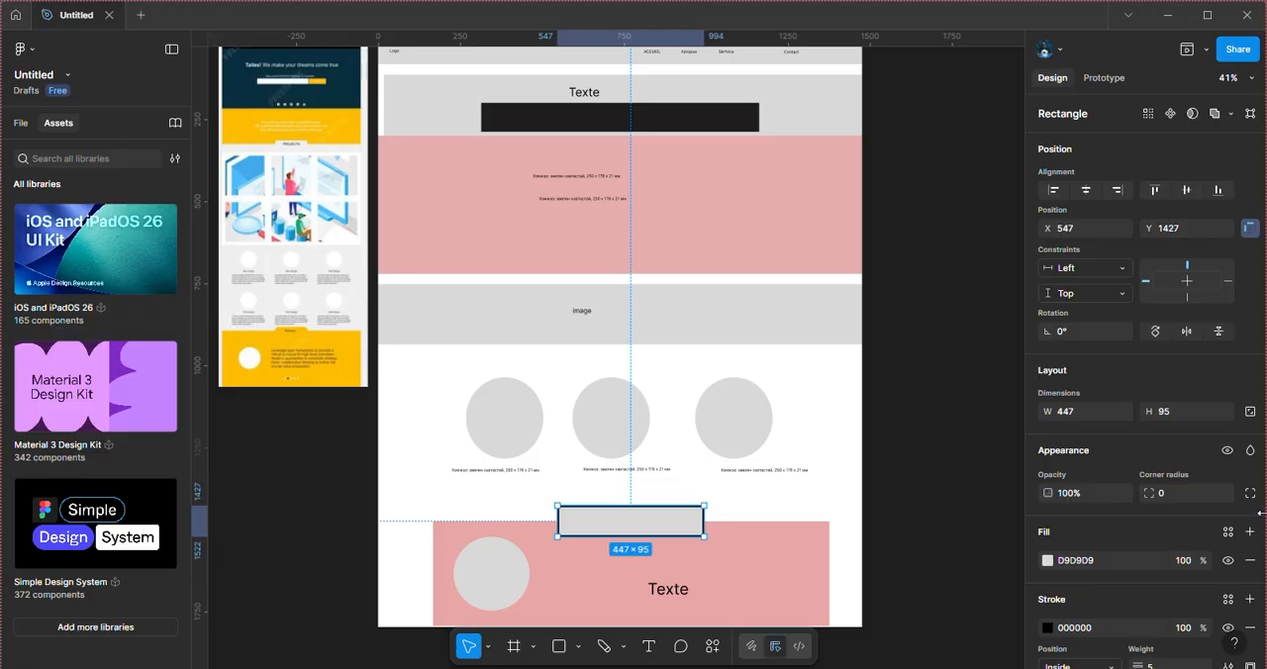
left_click_drag(1263, 517, 1264, 613)
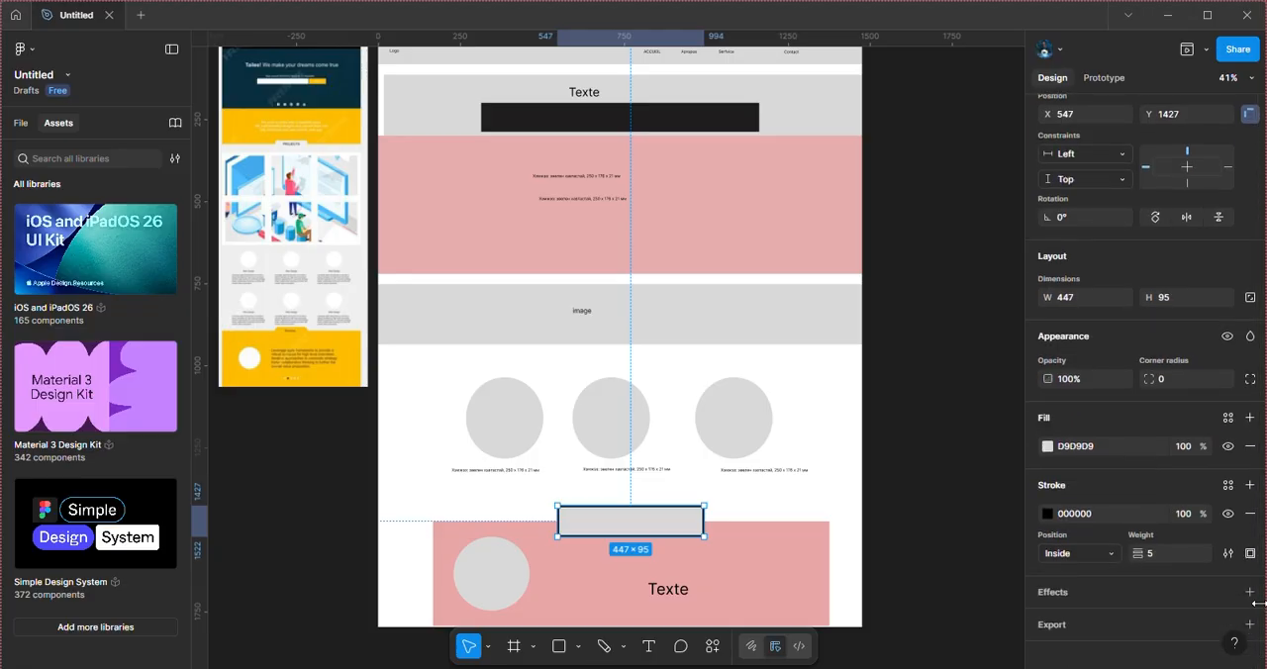
left_click(1156, 559)
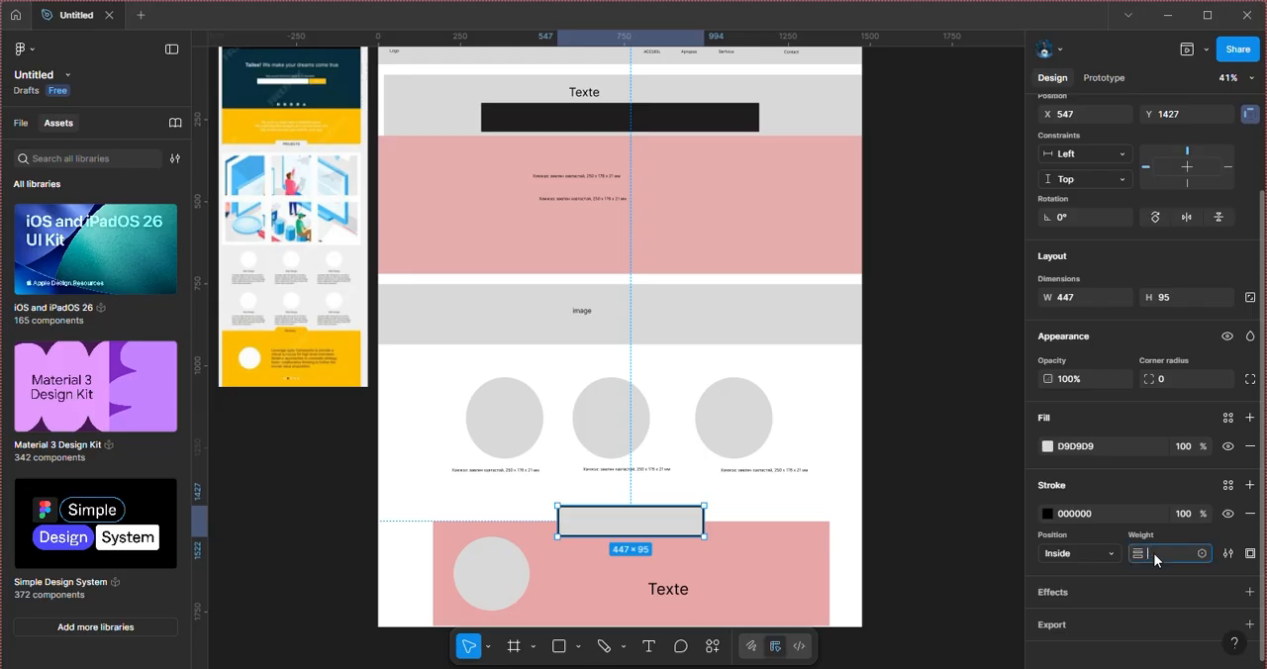
left_click(969, 542)
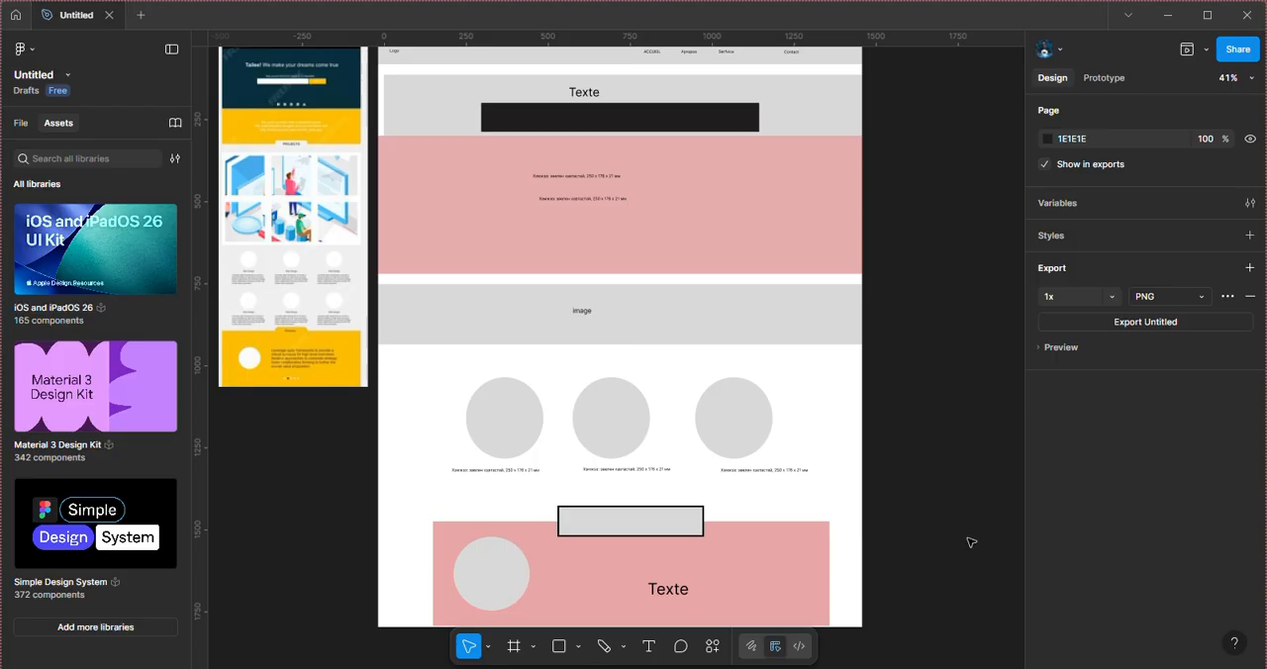
Step: Narrow the outlined gray rectangle to about 314 wide, and delete it
left_click(673, 516)
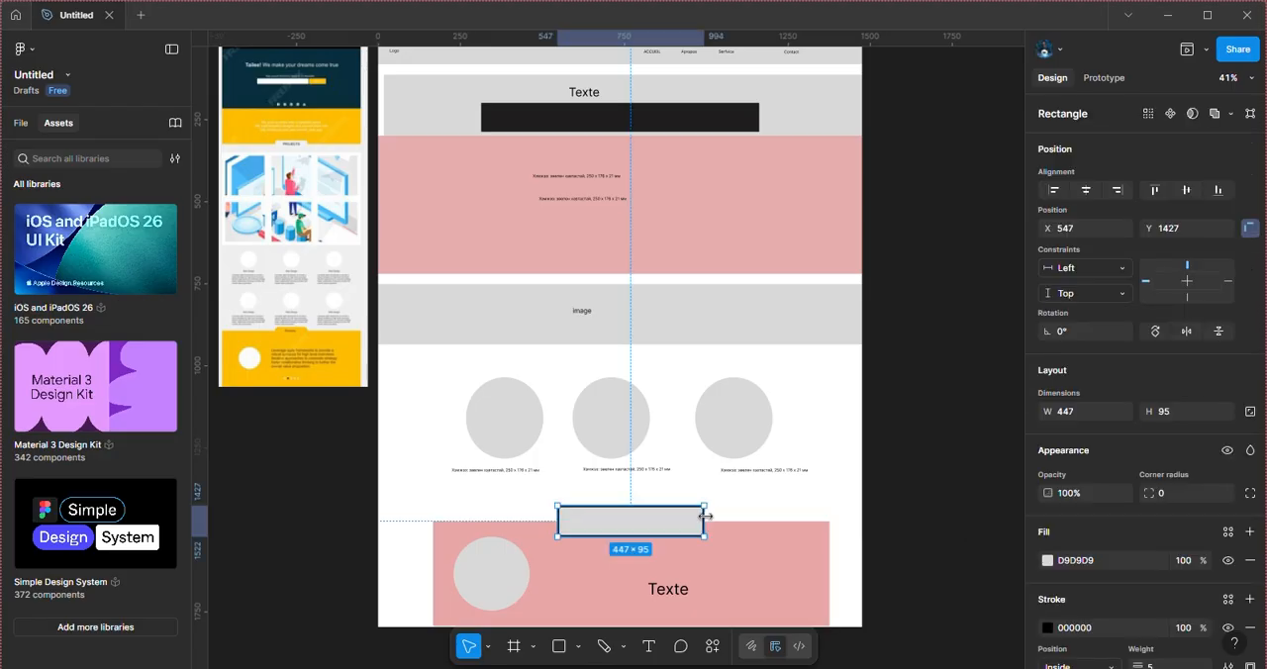
left_click_drag(704, 519, 660, 519)
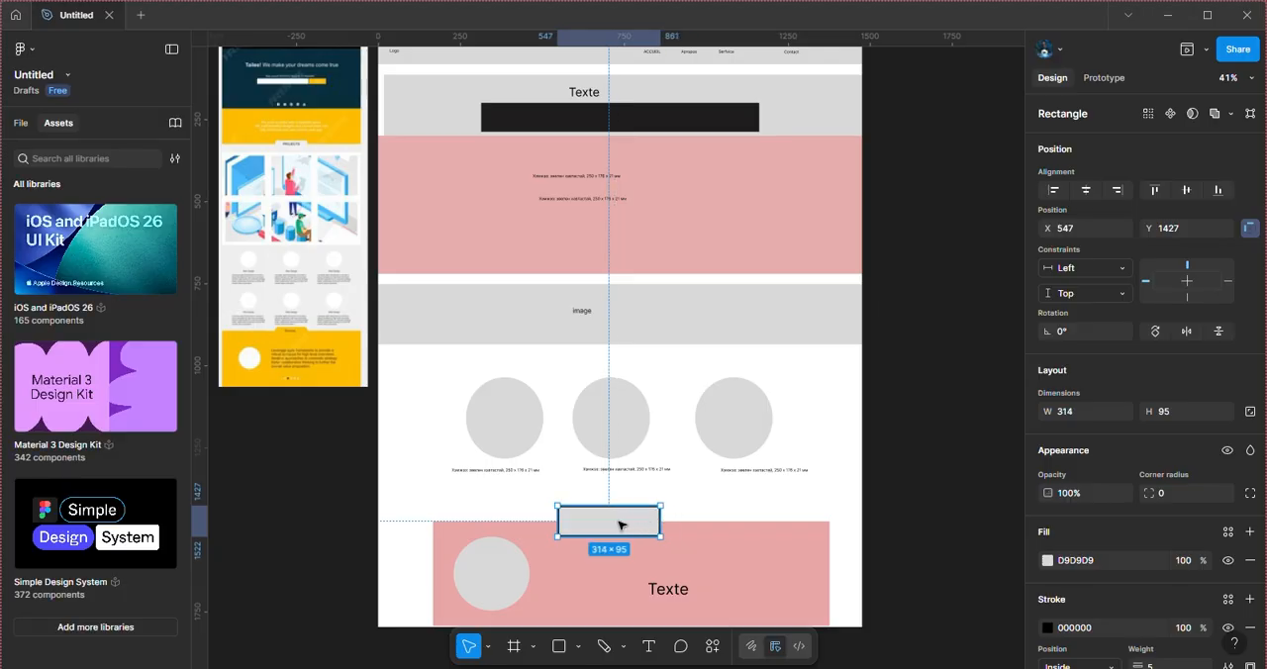
right_click(618, 525)
key("Escape")
key("Delete")
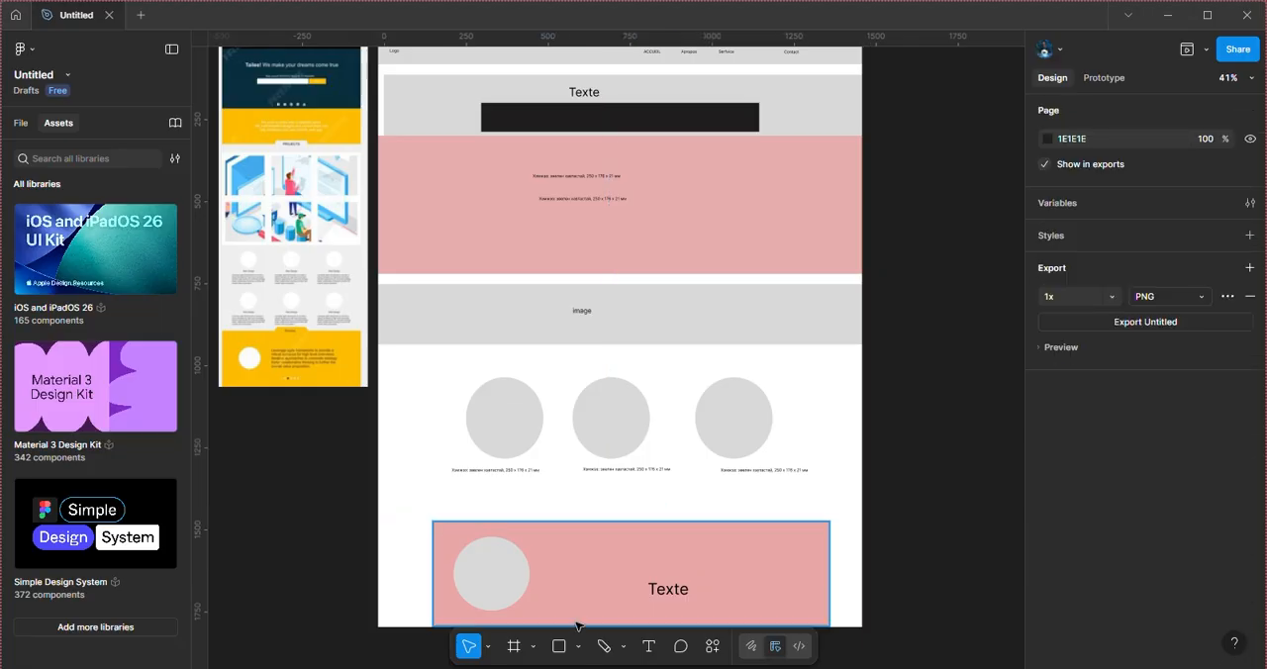
Step: Draw a gray rectangle about 388 by 72 across the bottom pink rectangle's upper edge and place the text "Texte" at size 48 on it
left_click(558, 646)
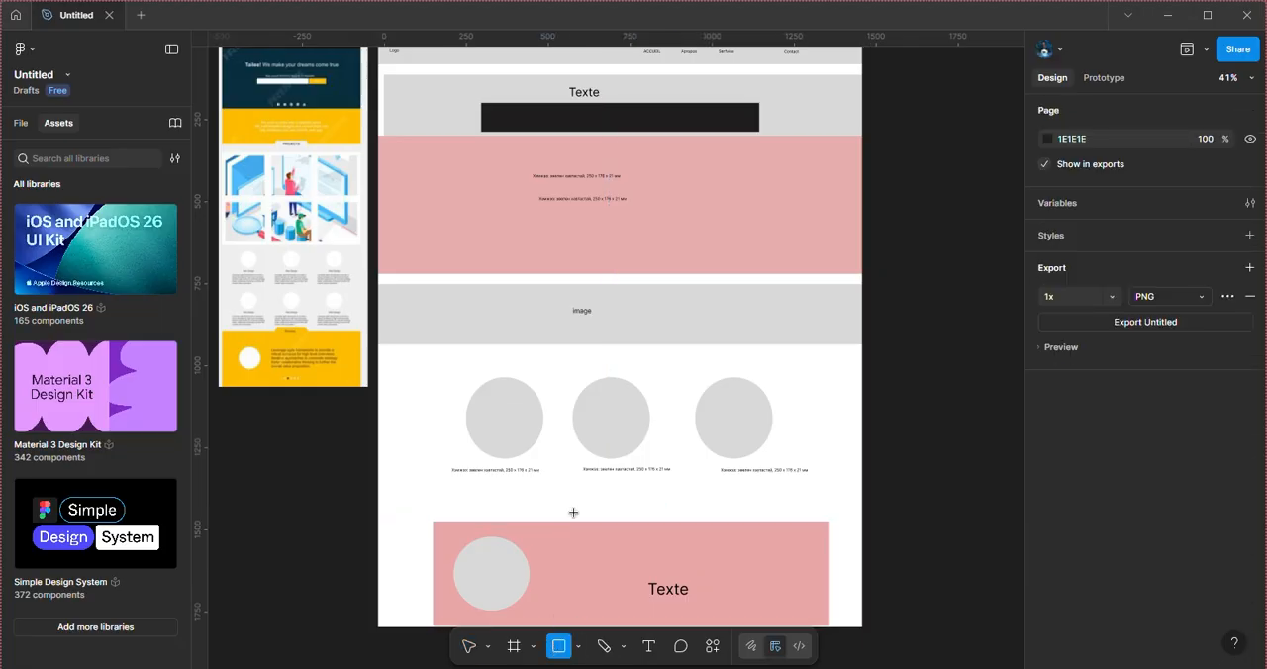
left_click_drag(576, 507, 638, 521)
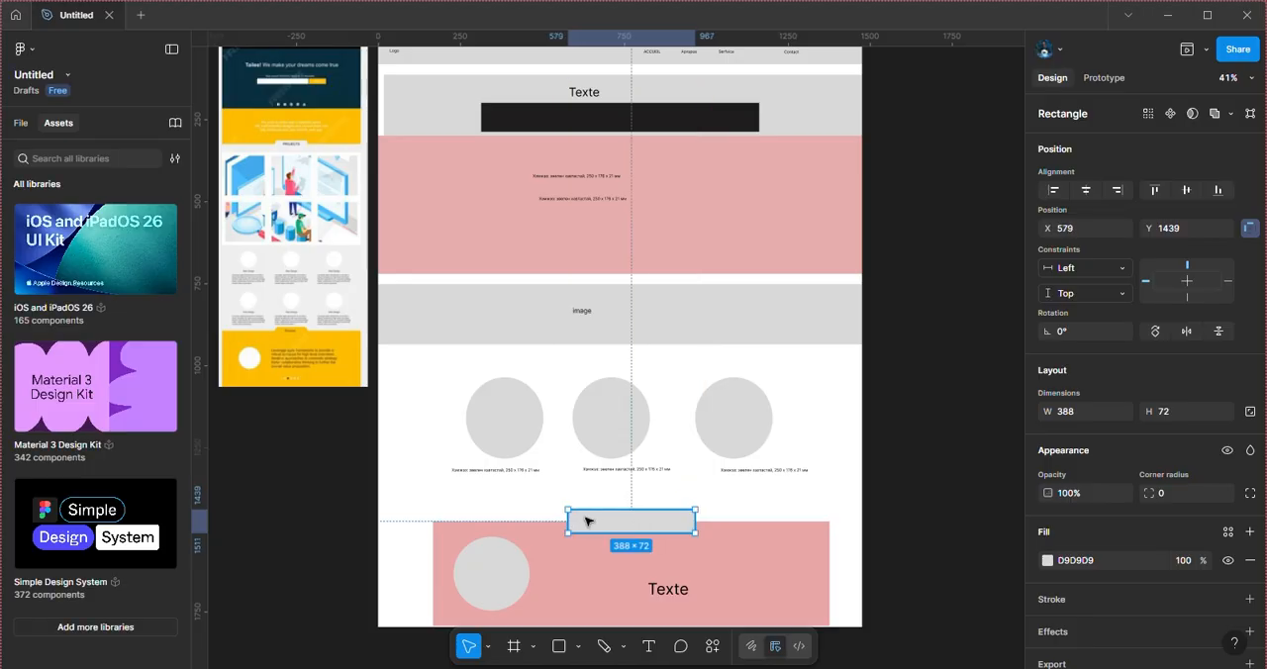
left_click(648, 649)
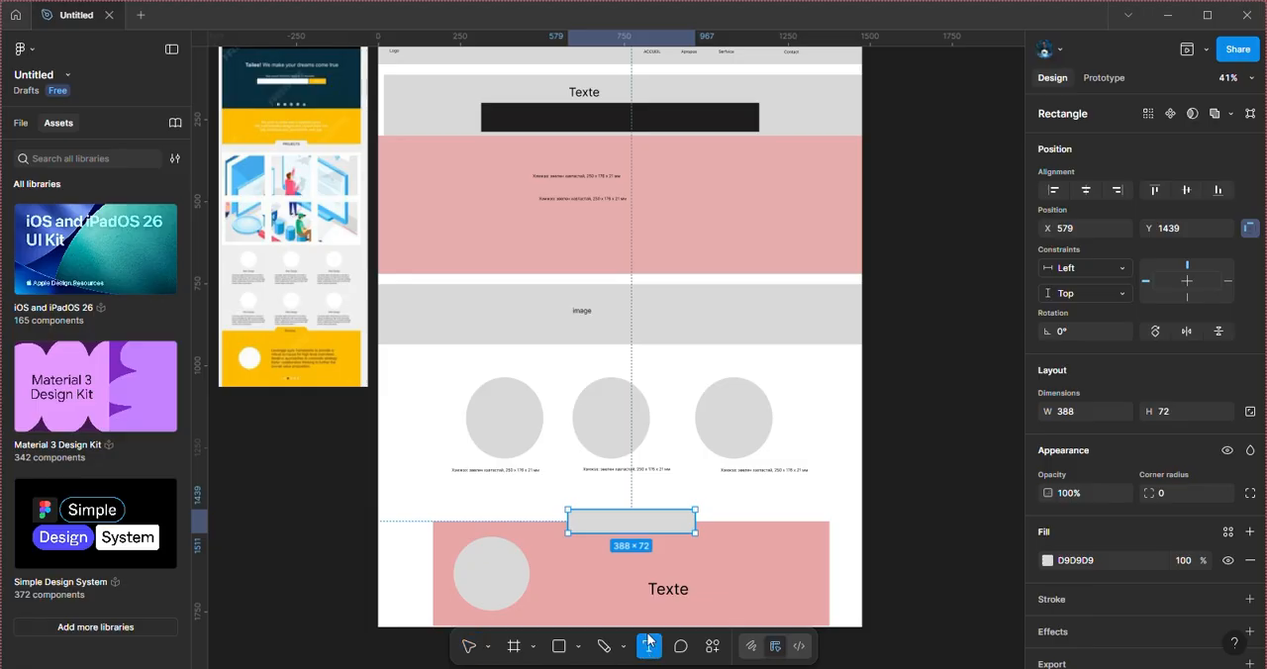
left_click(622, 518)
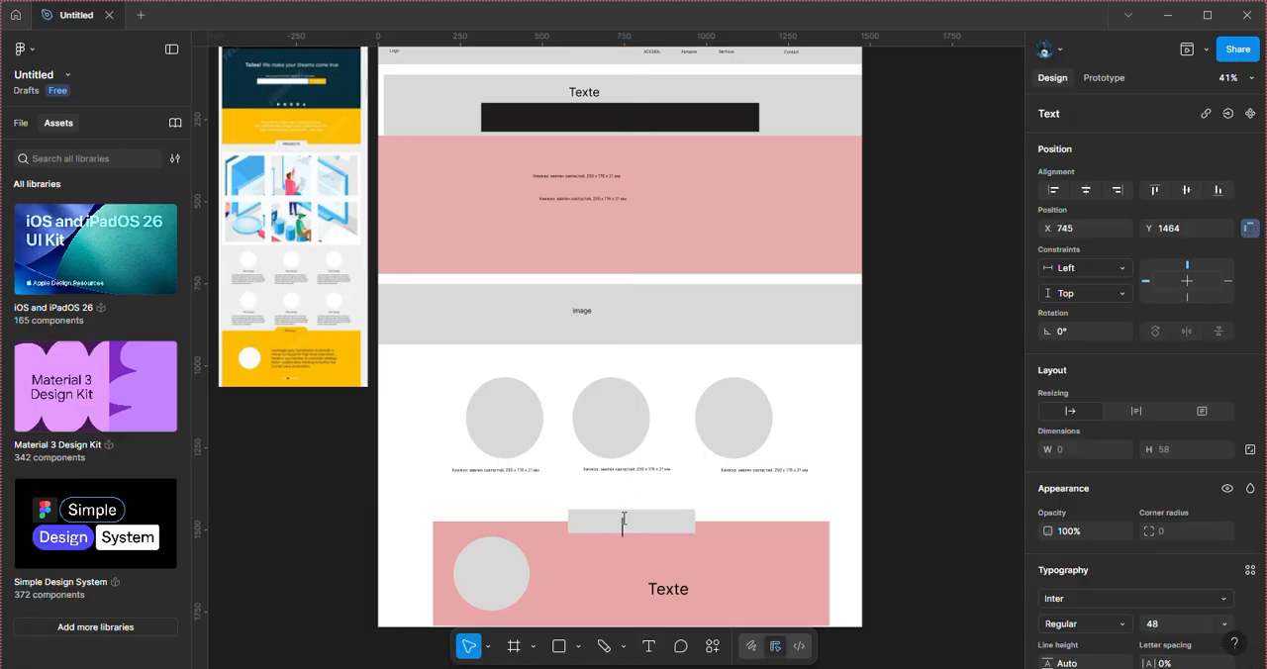
type("Texte")
key("Escape")
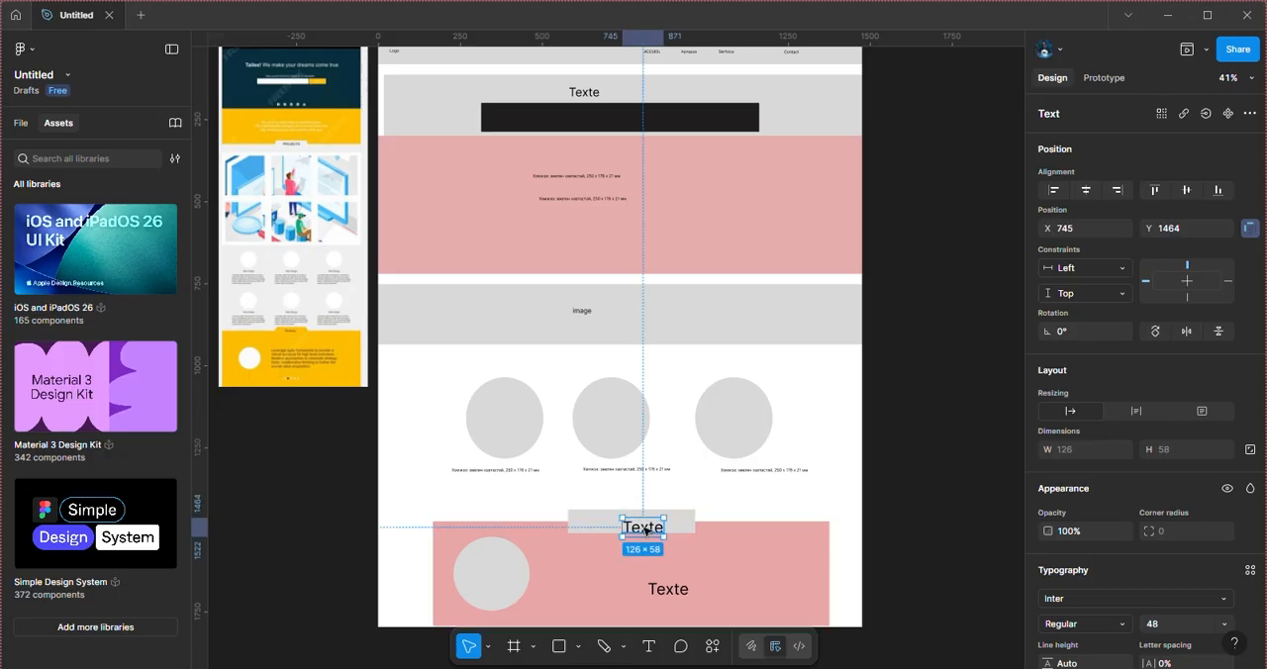
left_click_drag(647, 531, 645, 522)
left_click(598, 314)
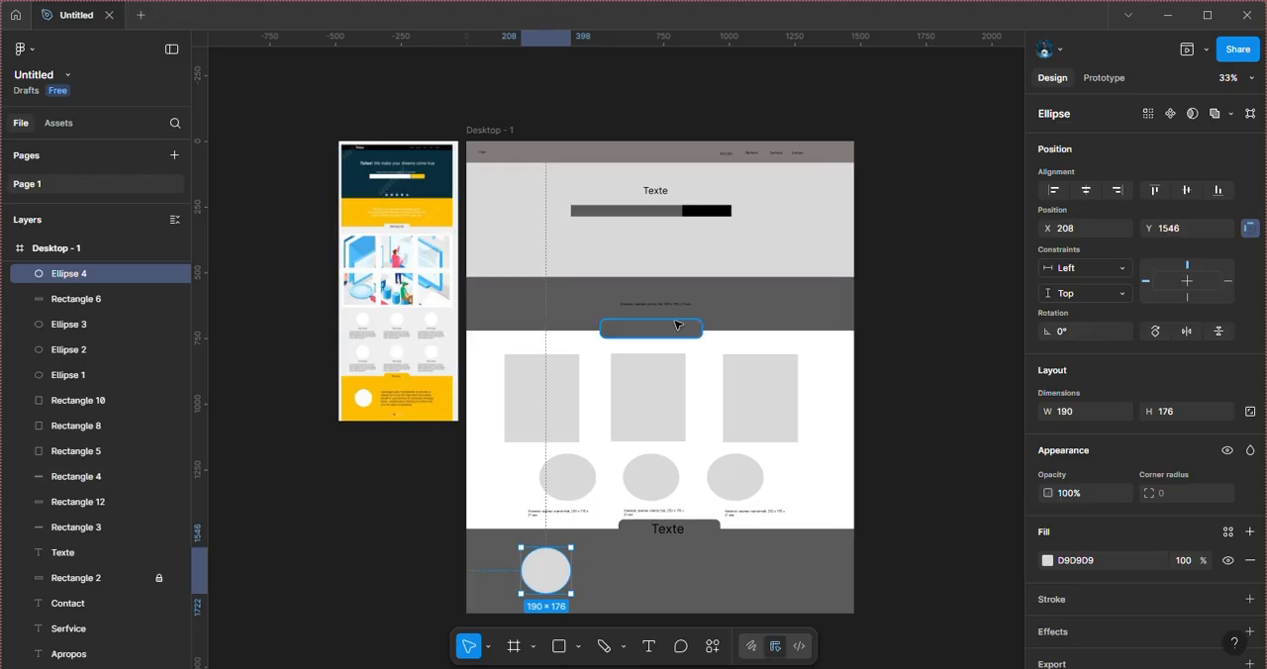
Step: Change the fill of the header bar, Rectangle 1, to dark gray 201F1F
scroll(678, 324, "right", 1)
scroll(678, 325, "up", 1)
left_click(586, 116)
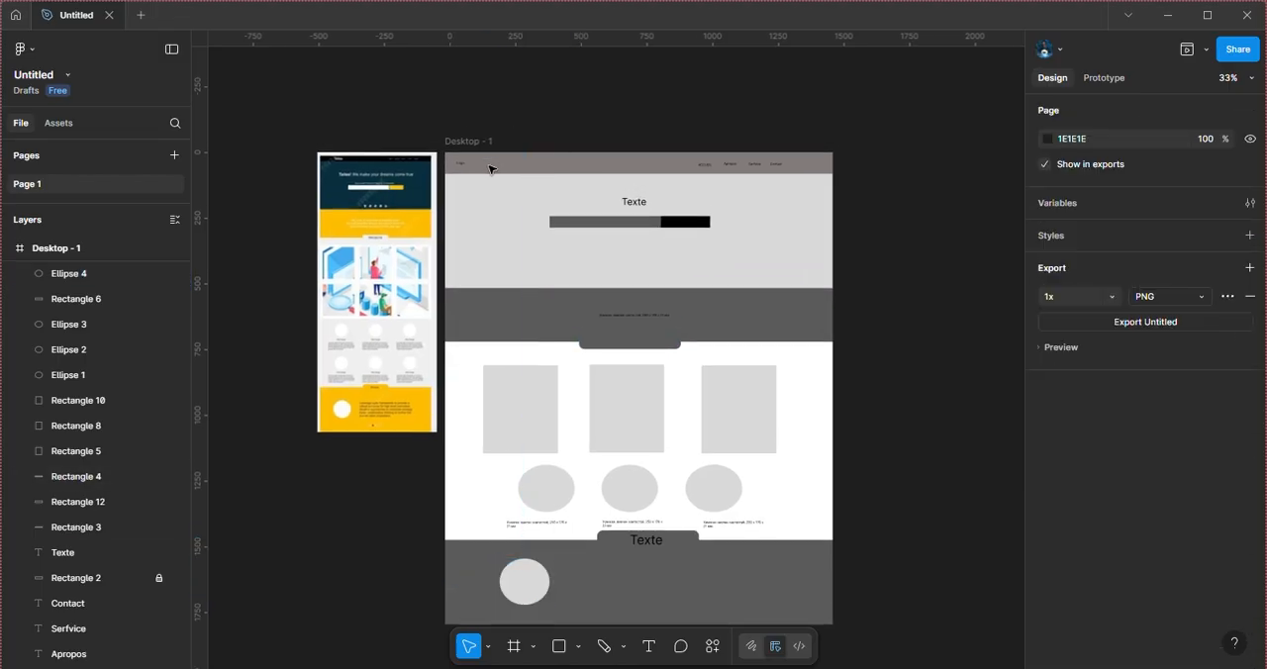
double_click(585, 223)
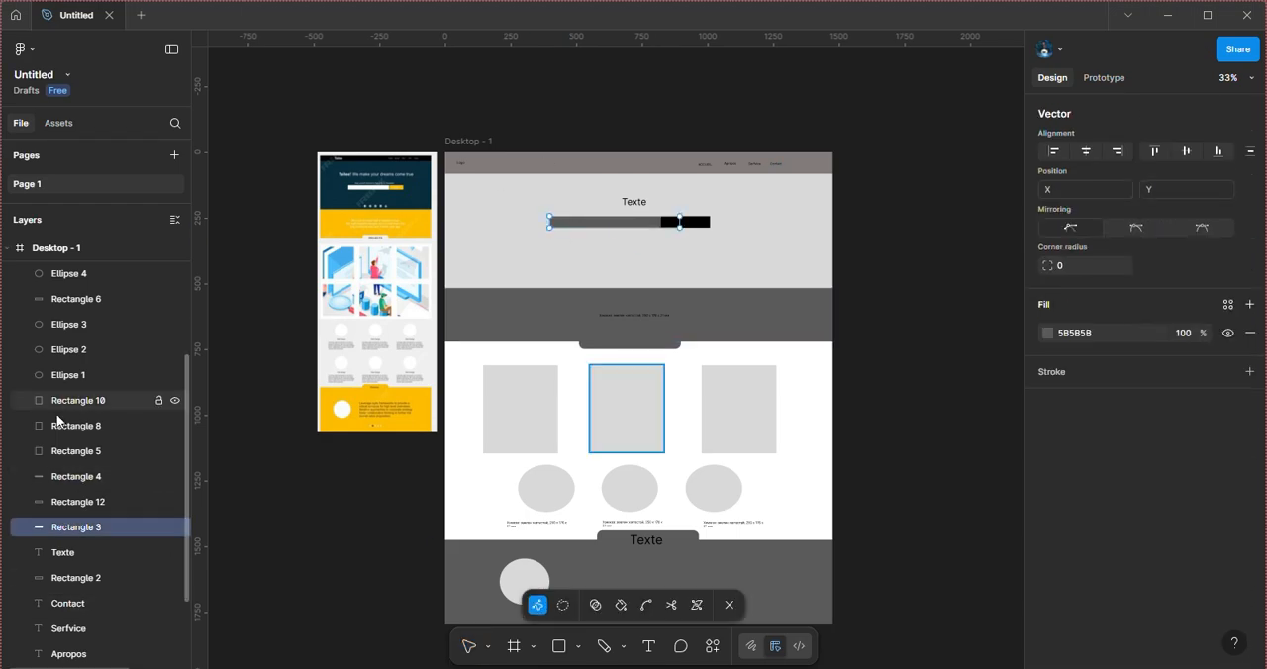
scroll(56, 421, "down", 3)
left_click(148, 616)
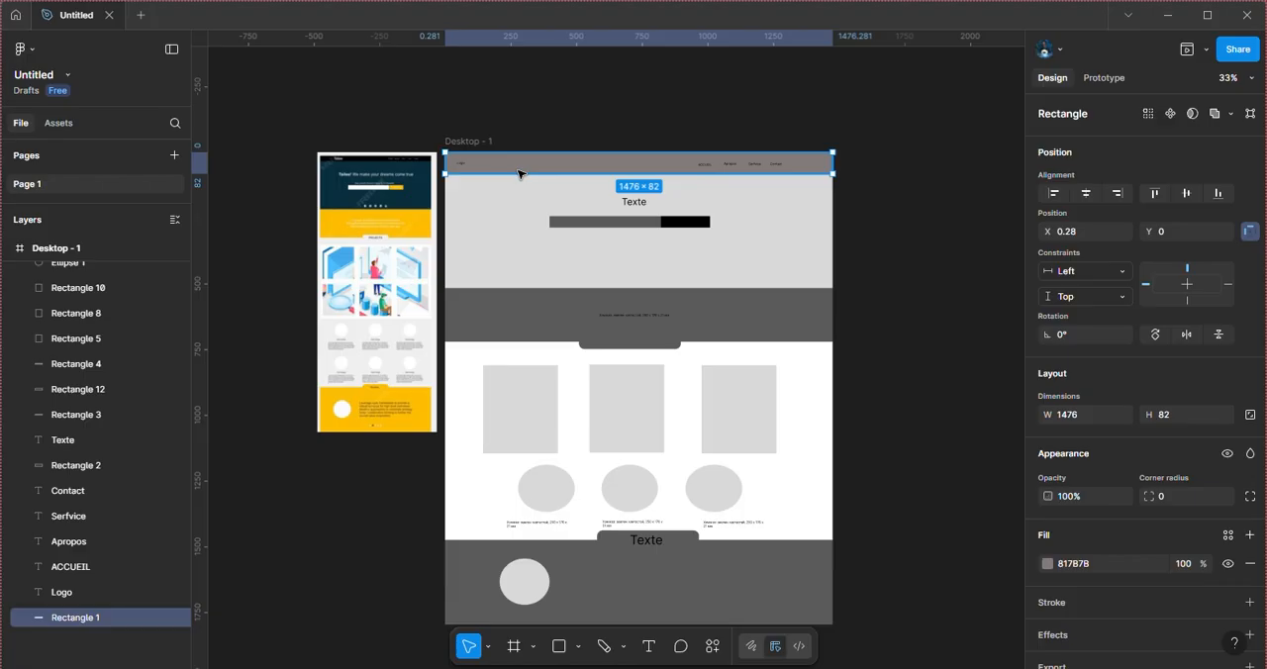
left_click(1046, 563)
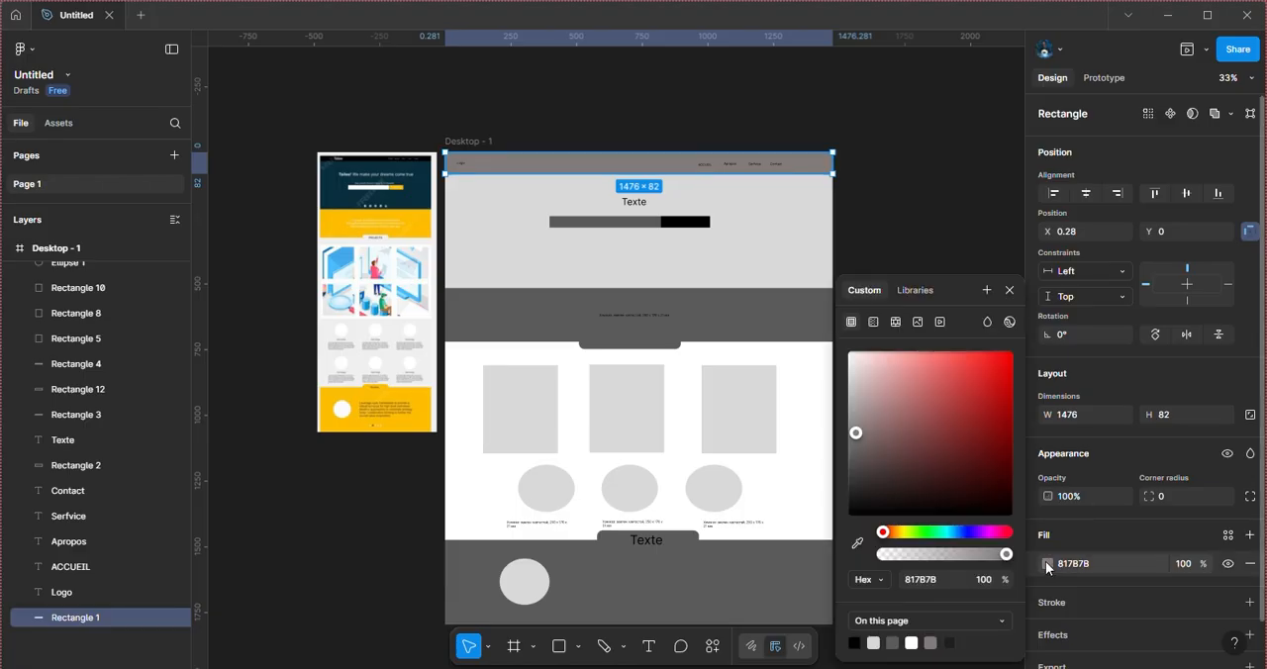
left_click(855, 641)
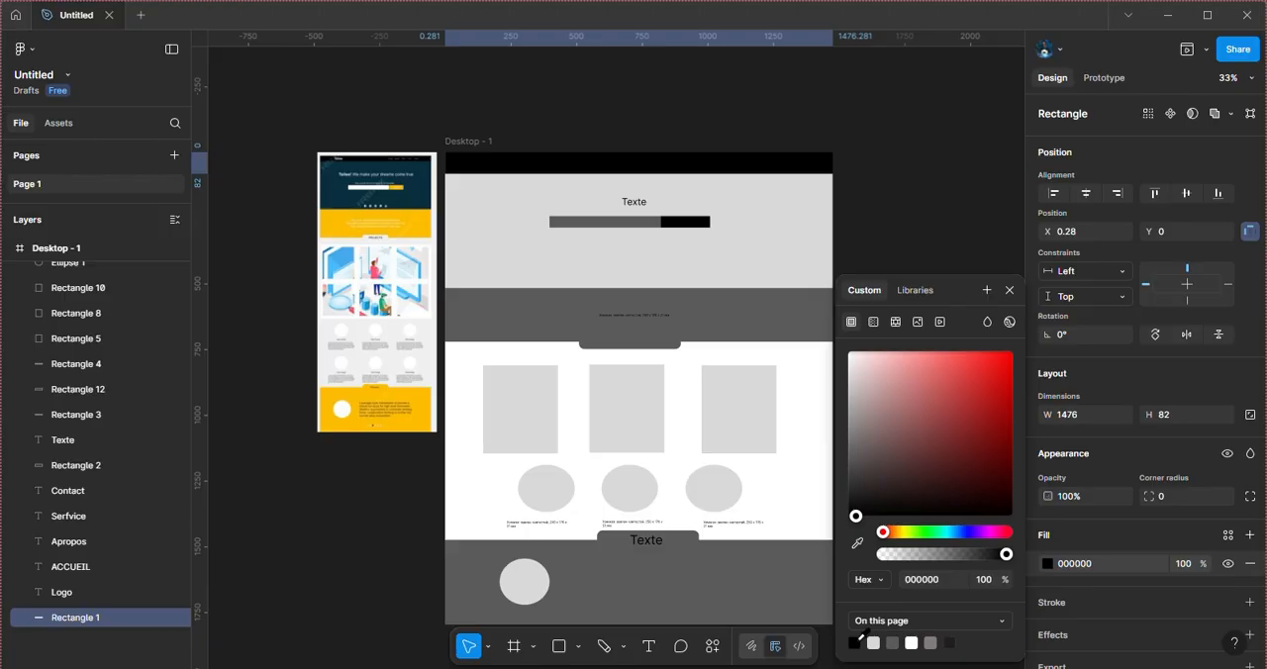
left_click(856, 505)
left_click_drag(857, 511, 852, 502)
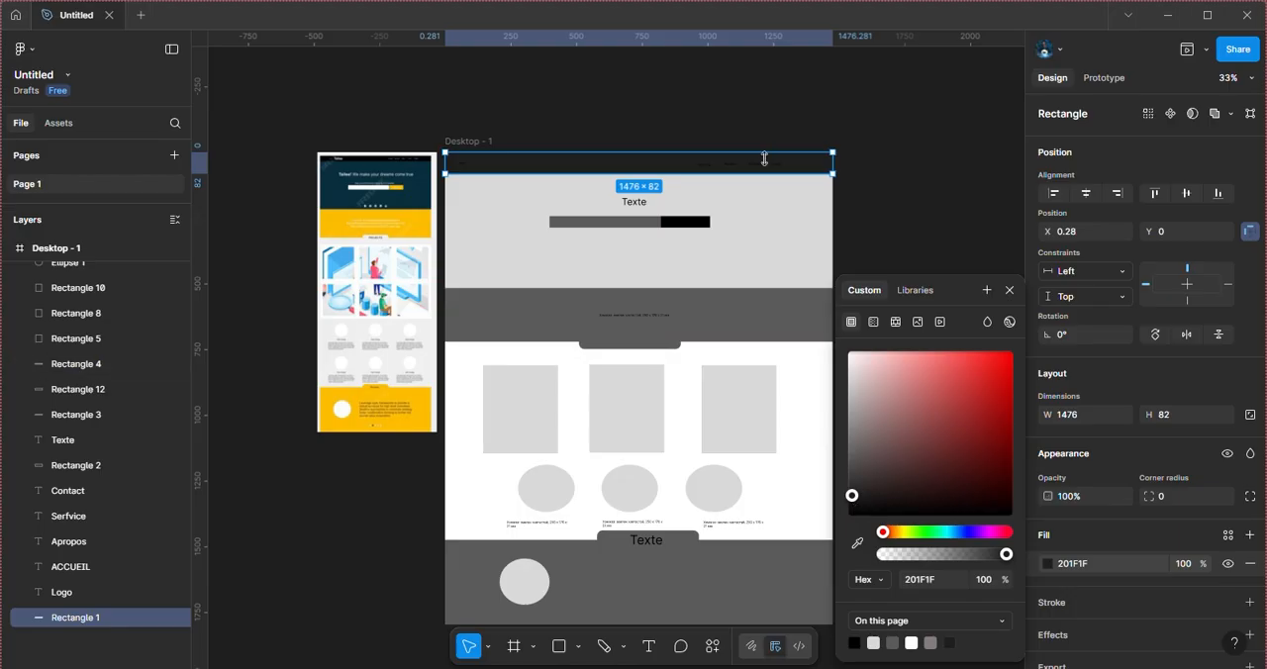
Step: Lock the header bar layer, Rectangle 1
scroll(713, 211, "up", 3)
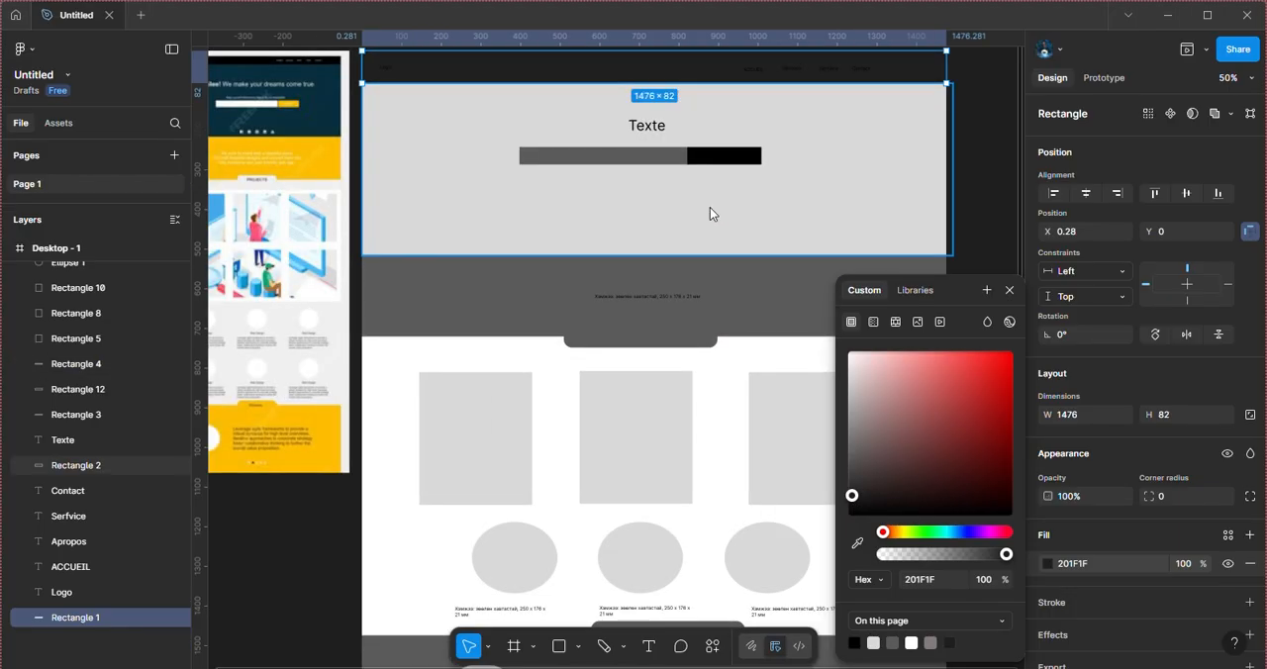
scroll(713, 209, "up", 3)
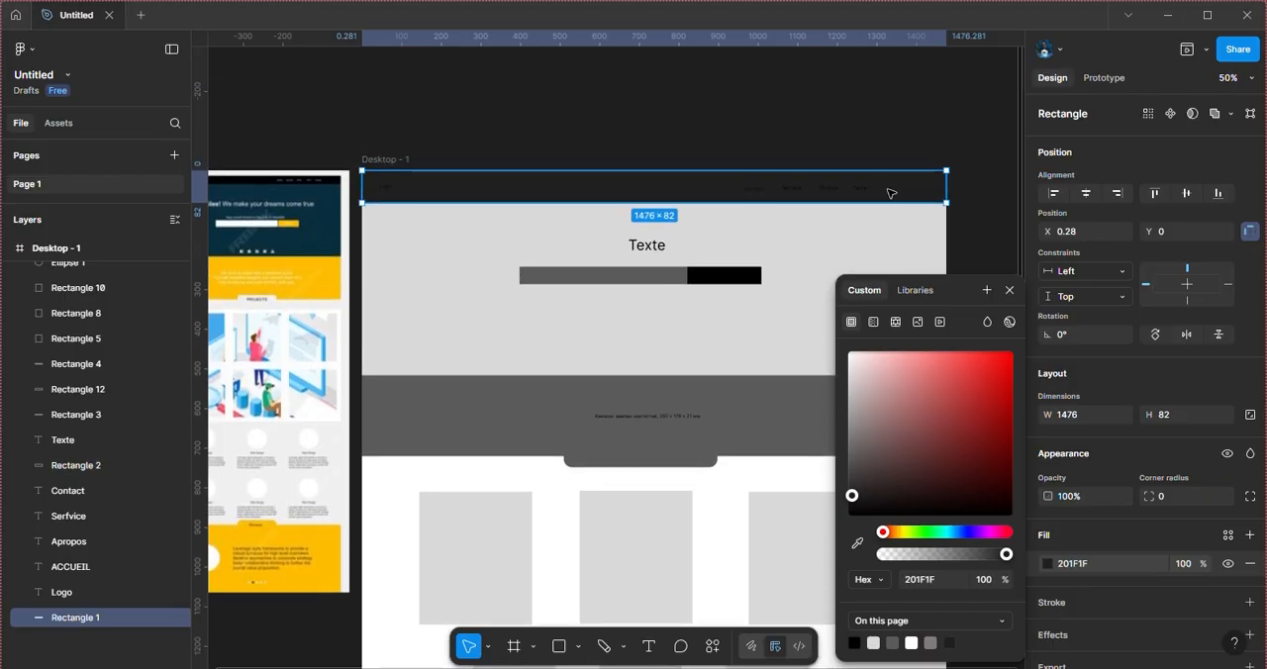
left_click(982, 189)
left_click(928, 198)
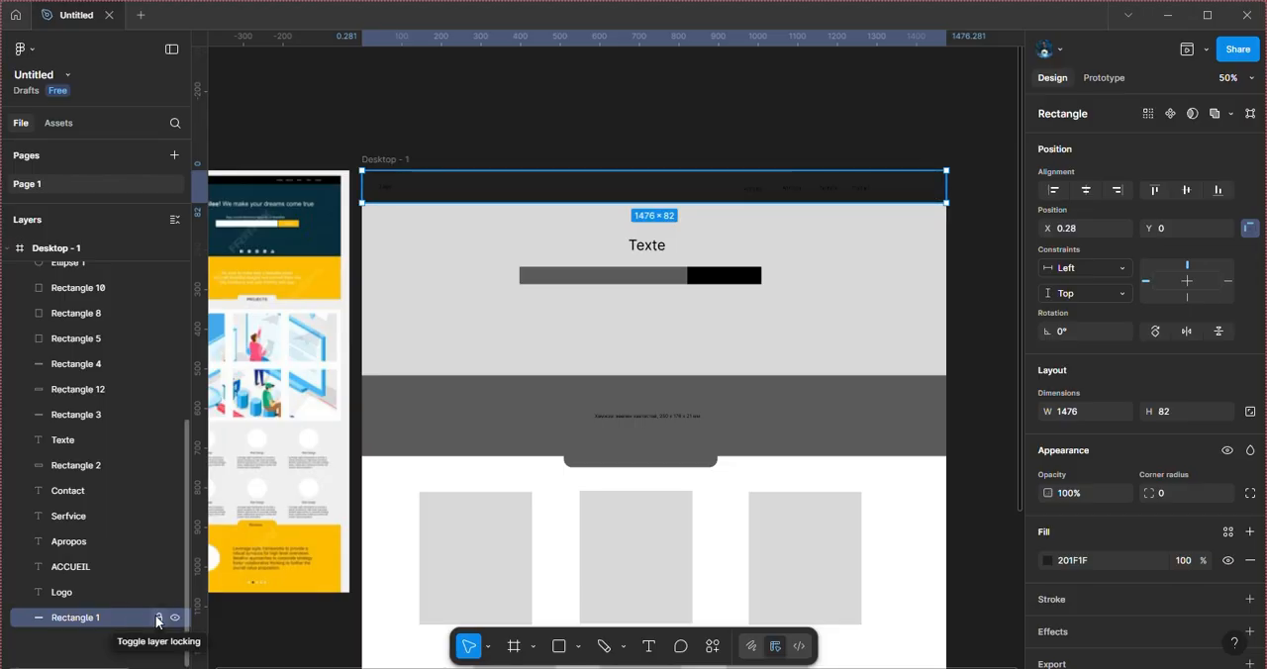
left_click(157, 616)
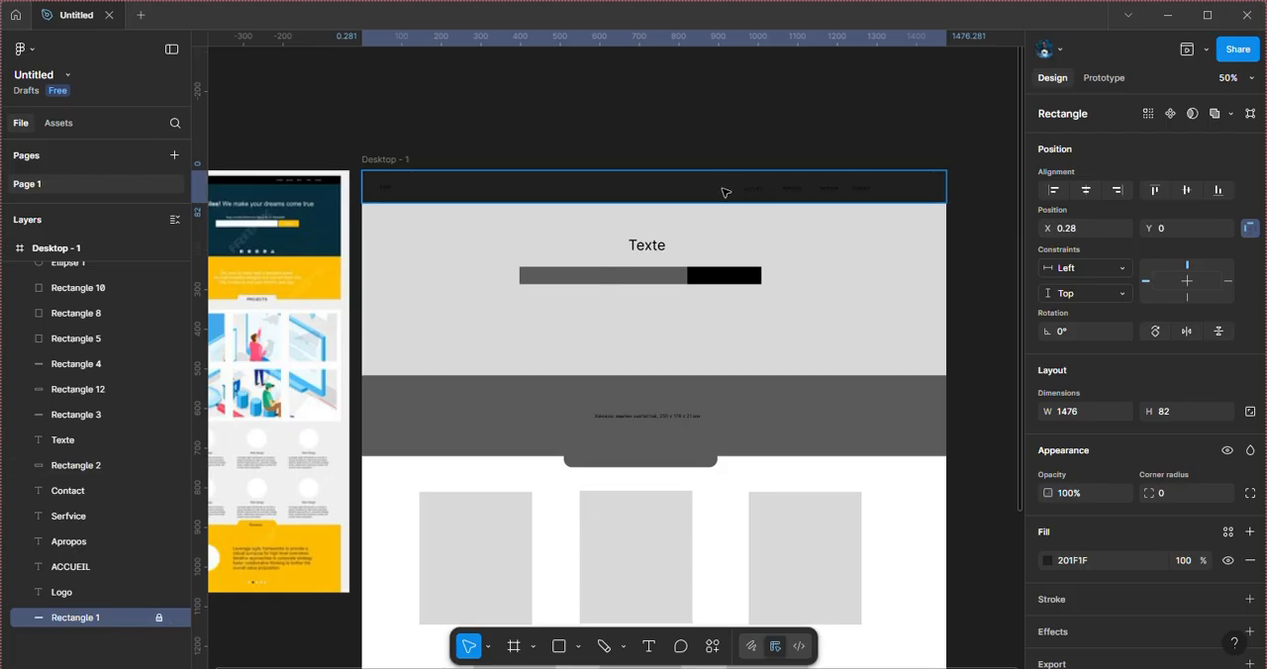
Step: Change the fill of the four navigation texts in the header, ACCUEIL, Apropos, Serfvice and Contact, to white FFFFFF
left_click_drag(734, 184, 918, 197)
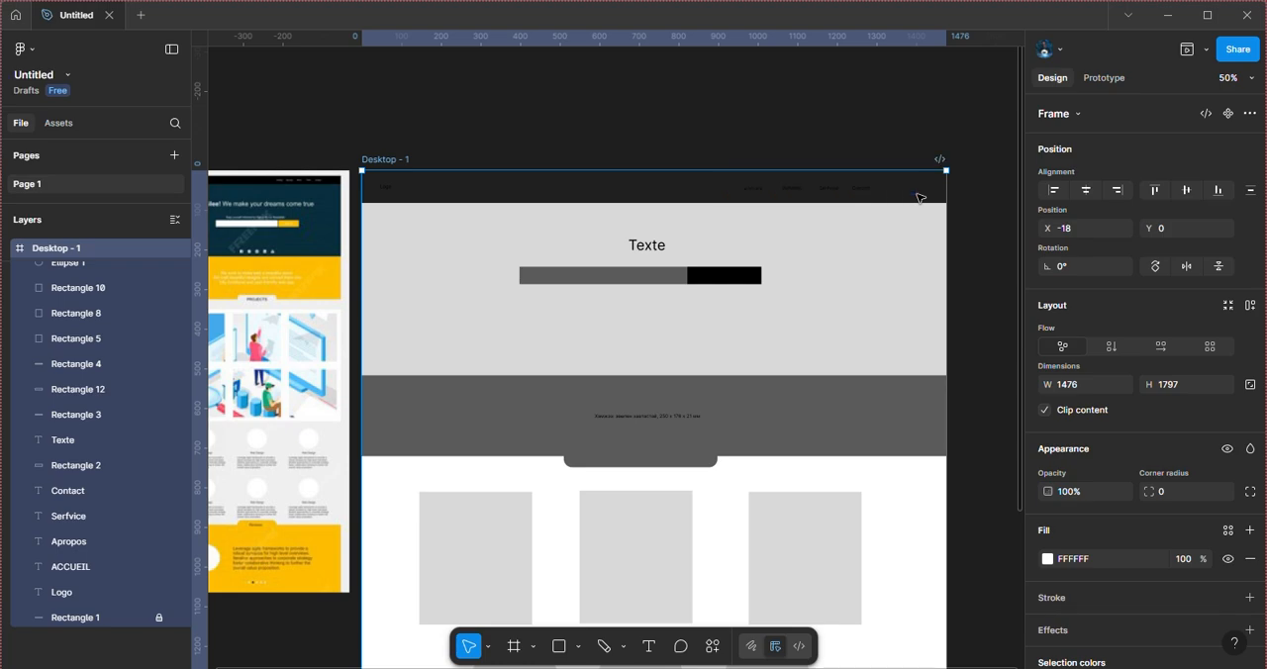
left_click(861, 188)
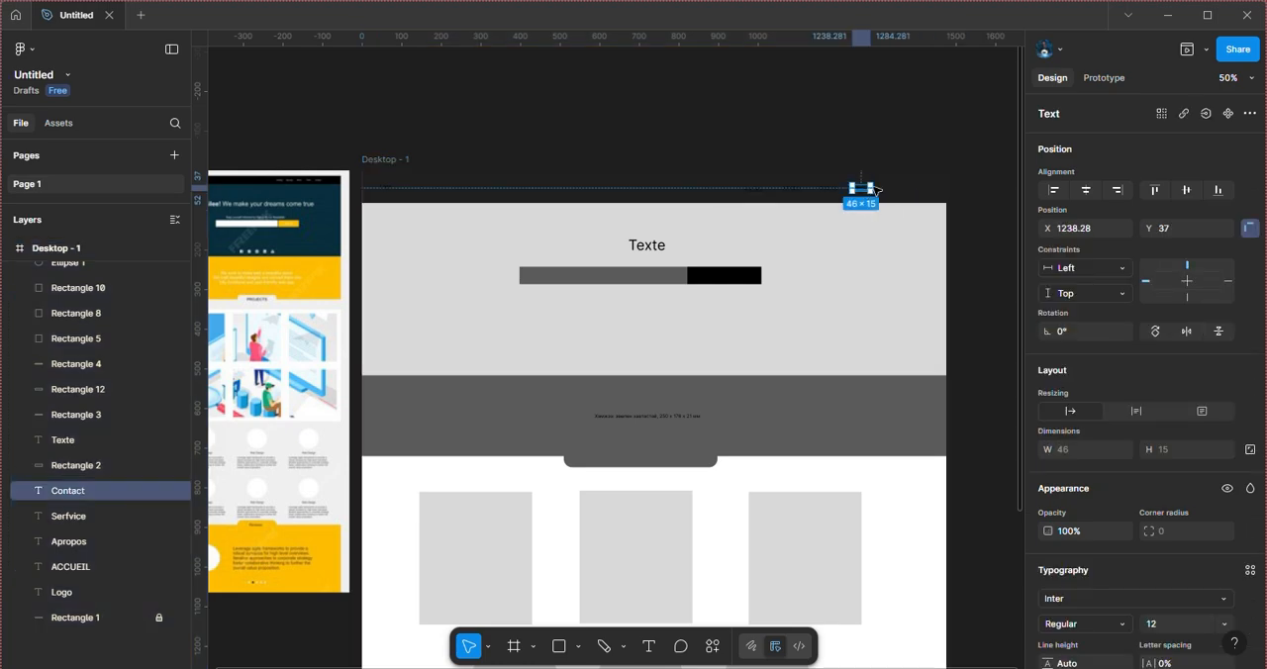
left_click_drag(895, 190, 819, 194)
left_click_drag(893, 184, 740, 206)
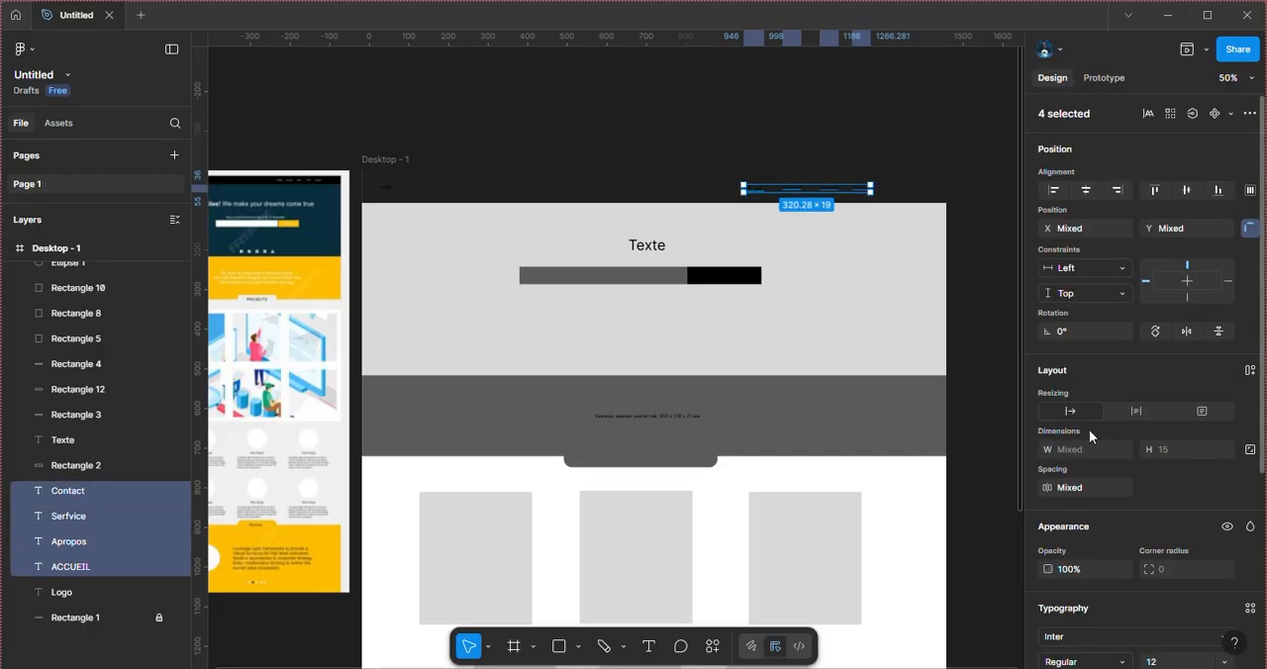
scroll(1094, 536, "down", 3)
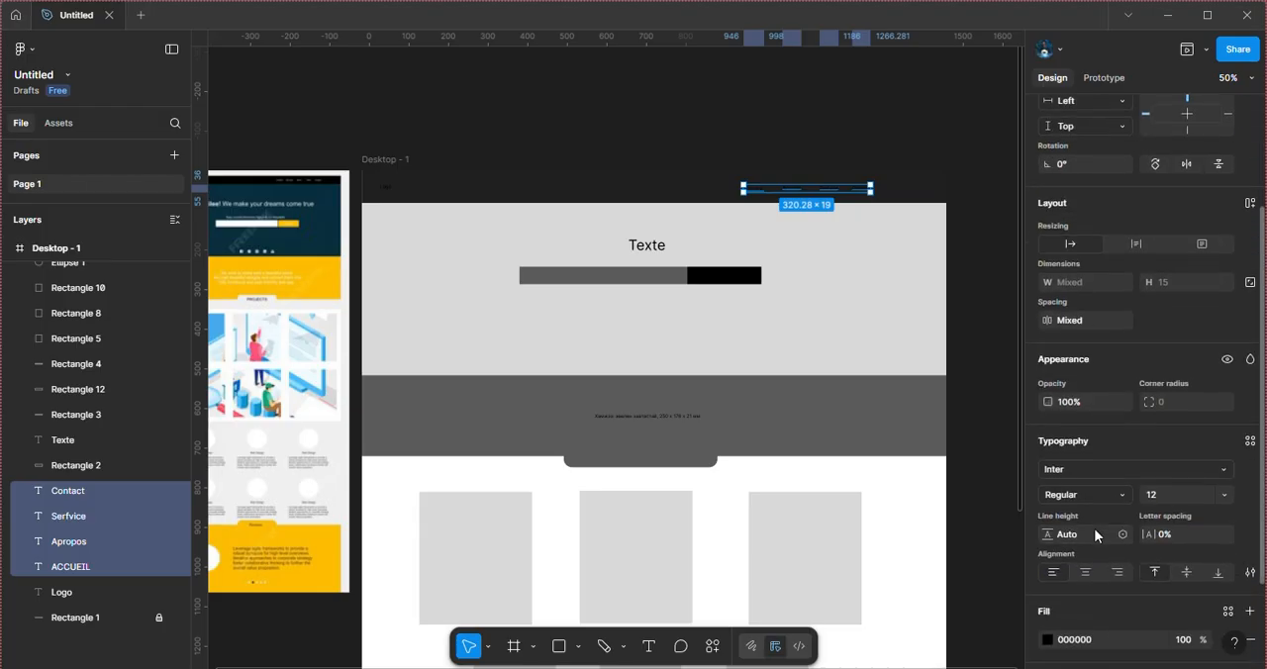
left_click(1046, 639)
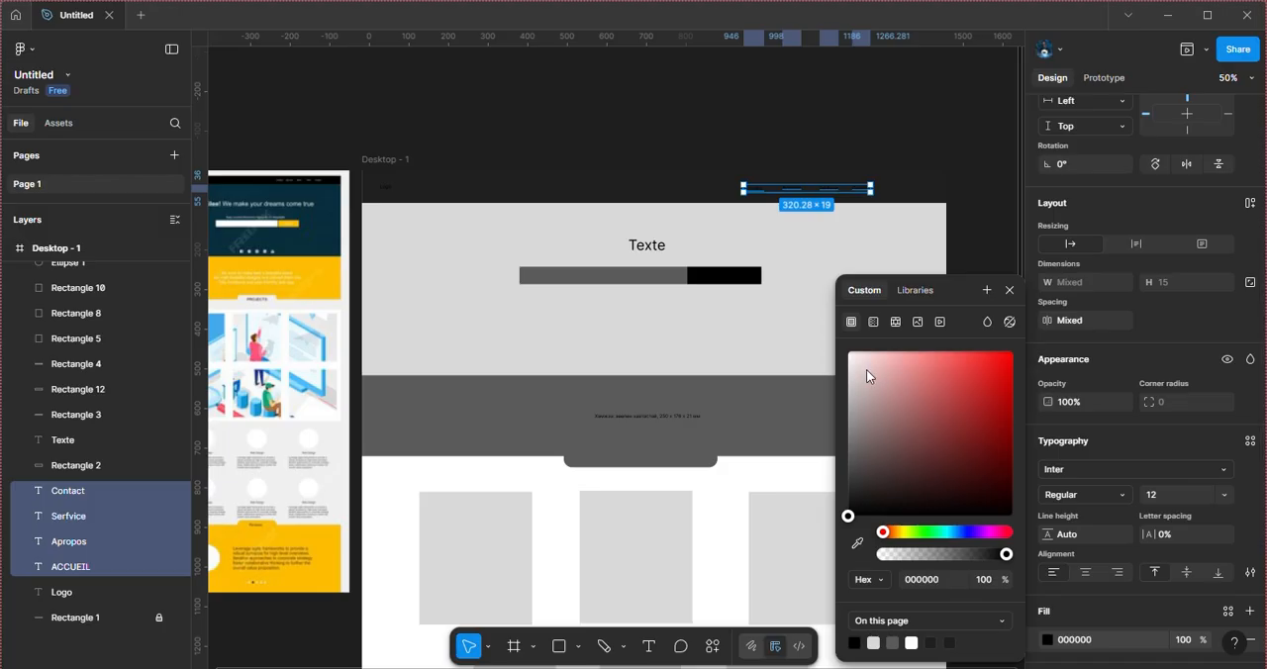
left_click_drag(865, 369, 846, 349)
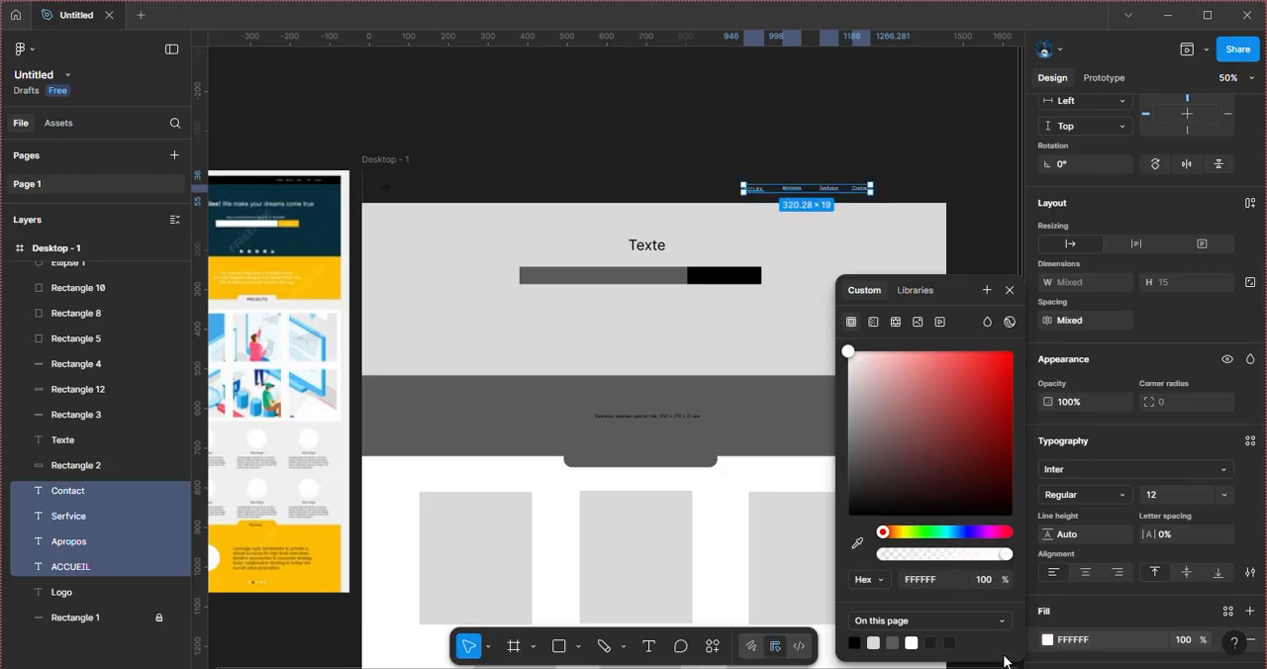
left_click(705, 145)
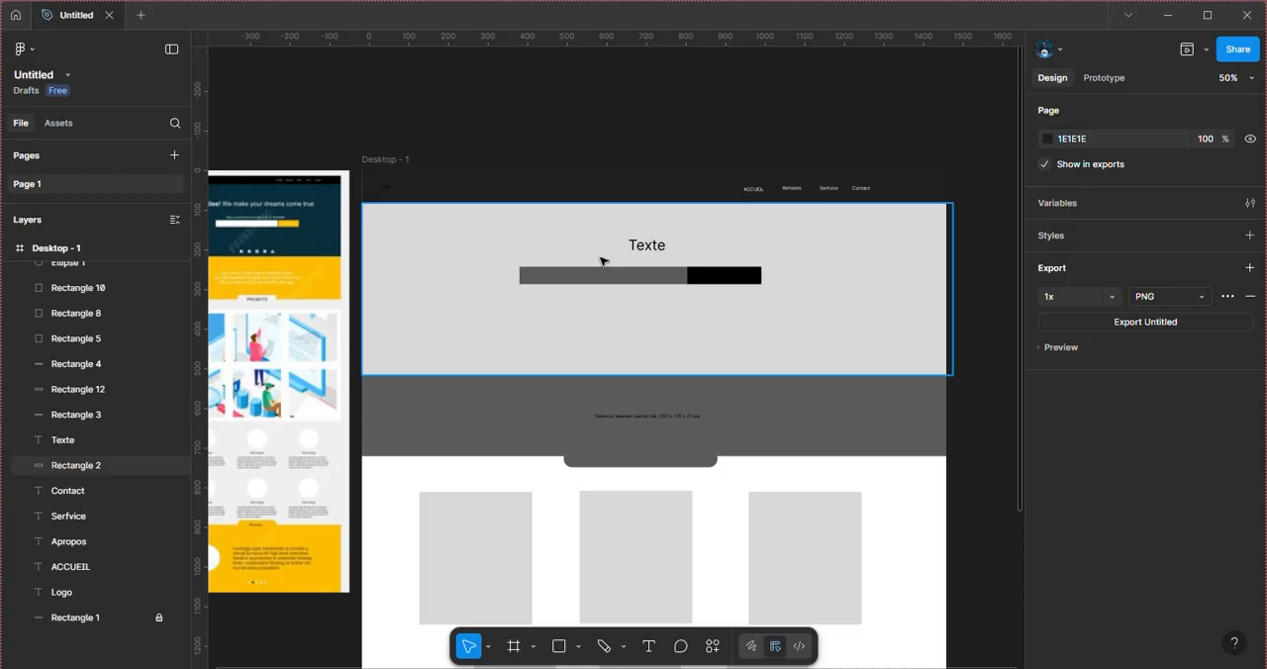
scroll(560, 274, "left", 3)
scroll(560, 274, "up", 1)
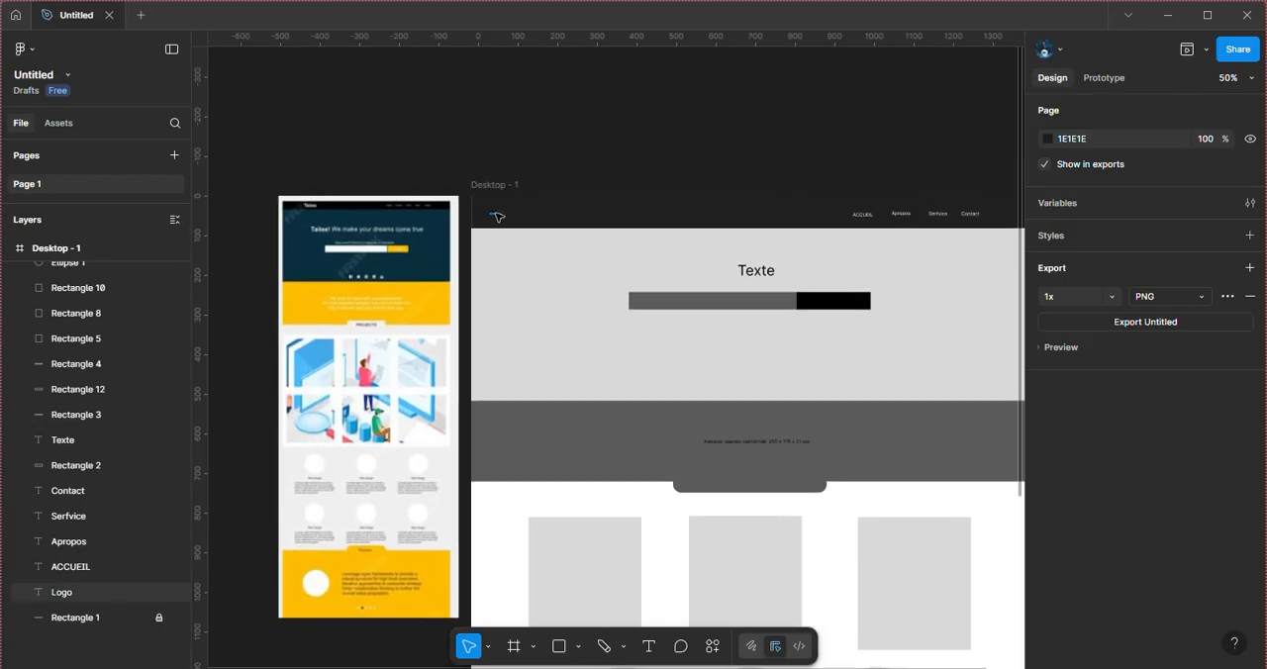
left_click(499, 216)
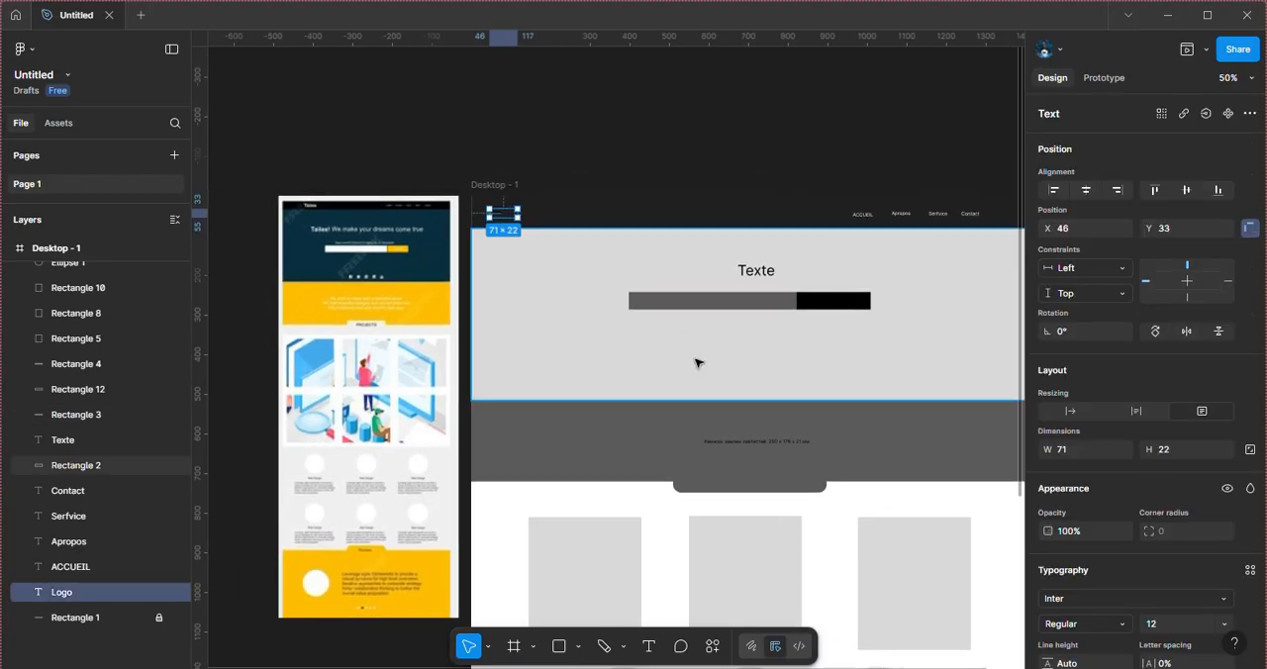
scroll(831, 509, "right", 1)
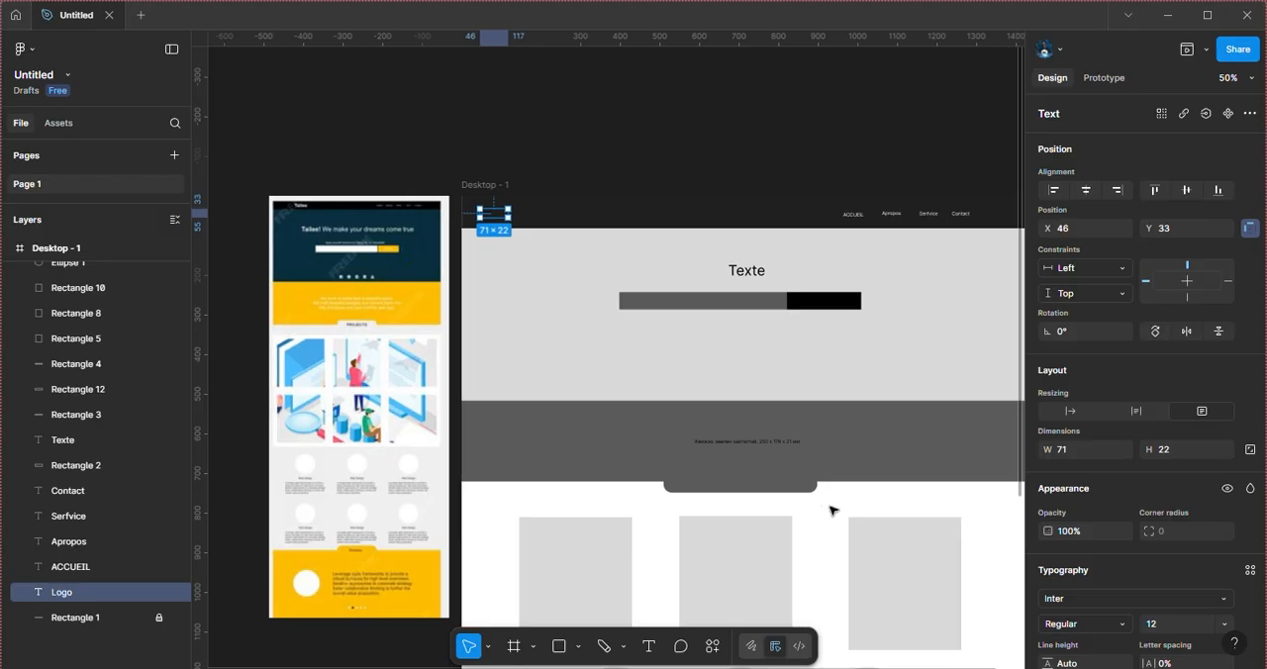
Step: Replace the heading "Texte" above the search bar with "Bienvenue"
double_click(746, 270)
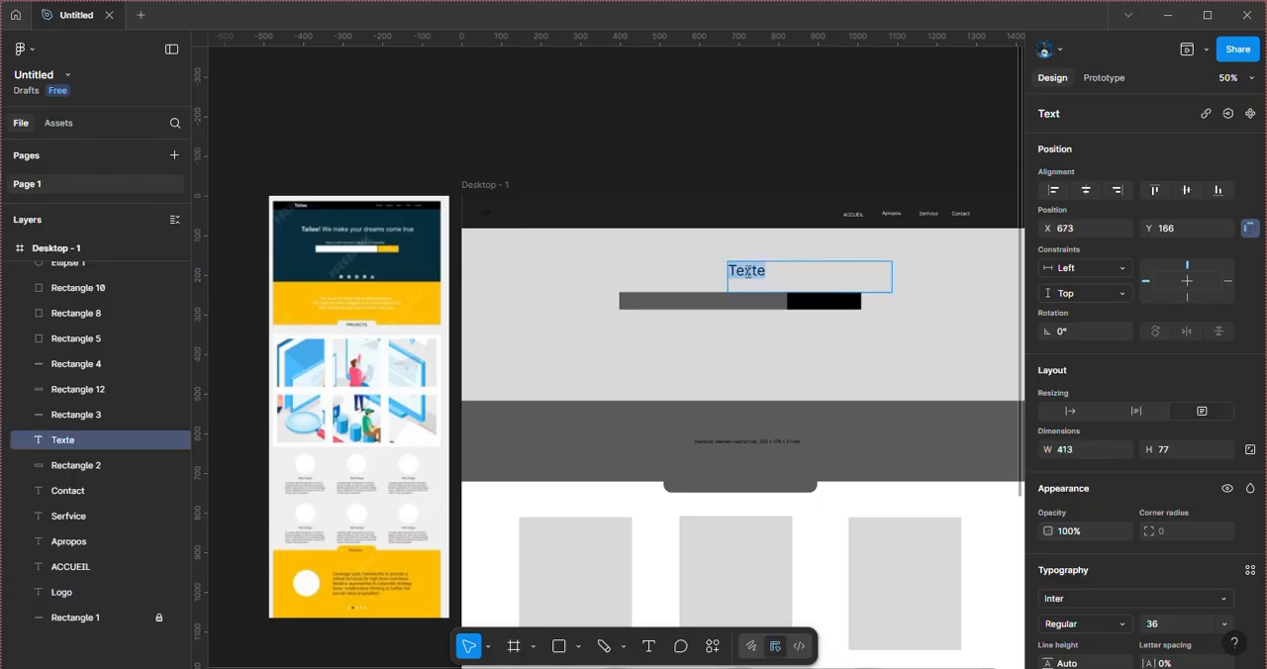
type("Bienveb")
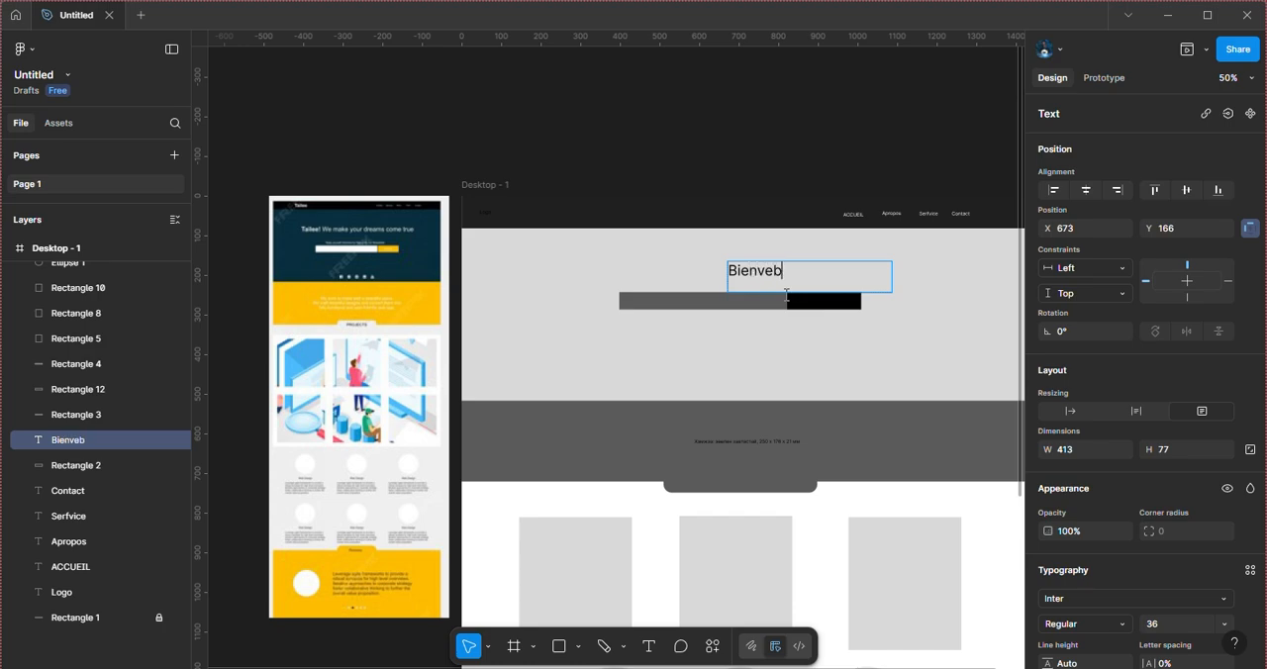
key("BackSpace")
type("nue")
key("Escape")
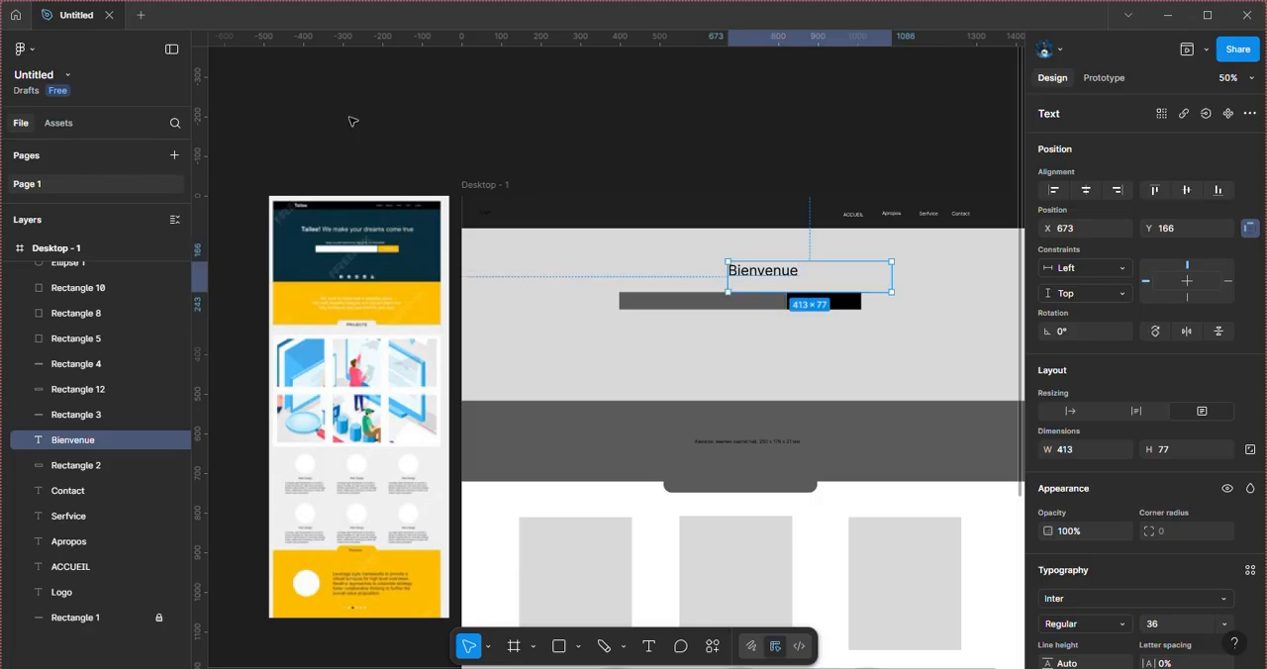
Step: Center-align the "Bienvenue" heading within its text box and move it to about X 464 above the search bar
left_click_drag(762, 278, 719, 278)
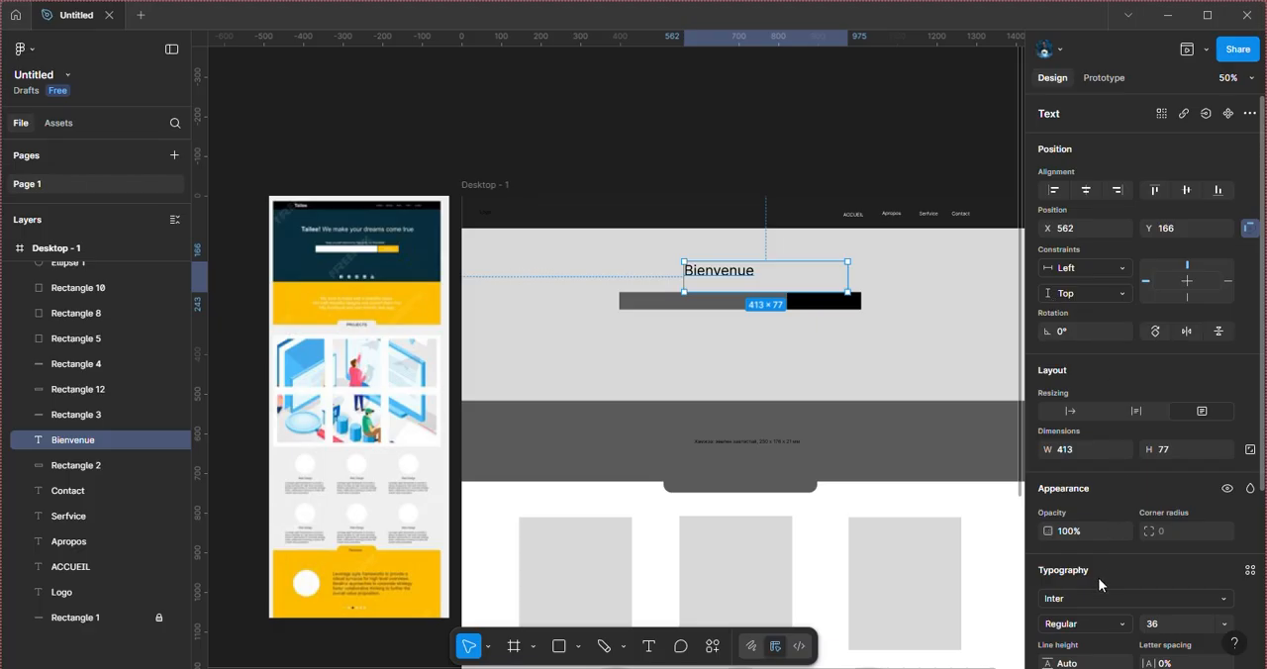
scroll(1098, 577, "down", 3)
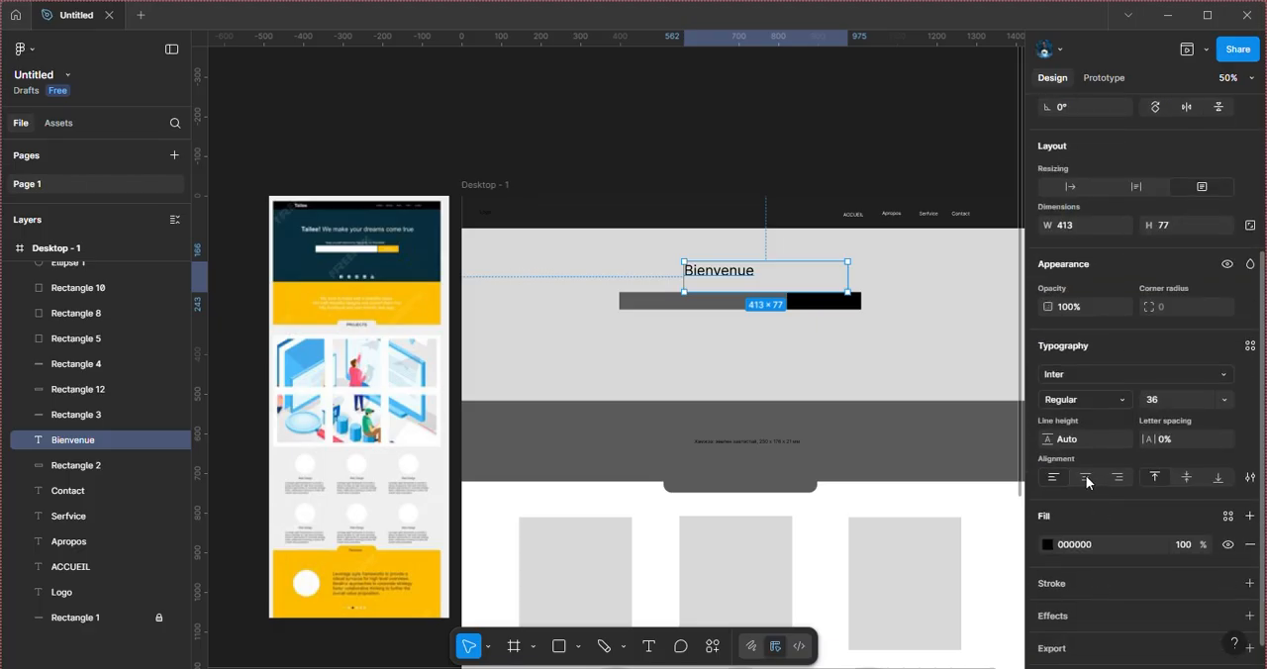
left_click(1086, 477)
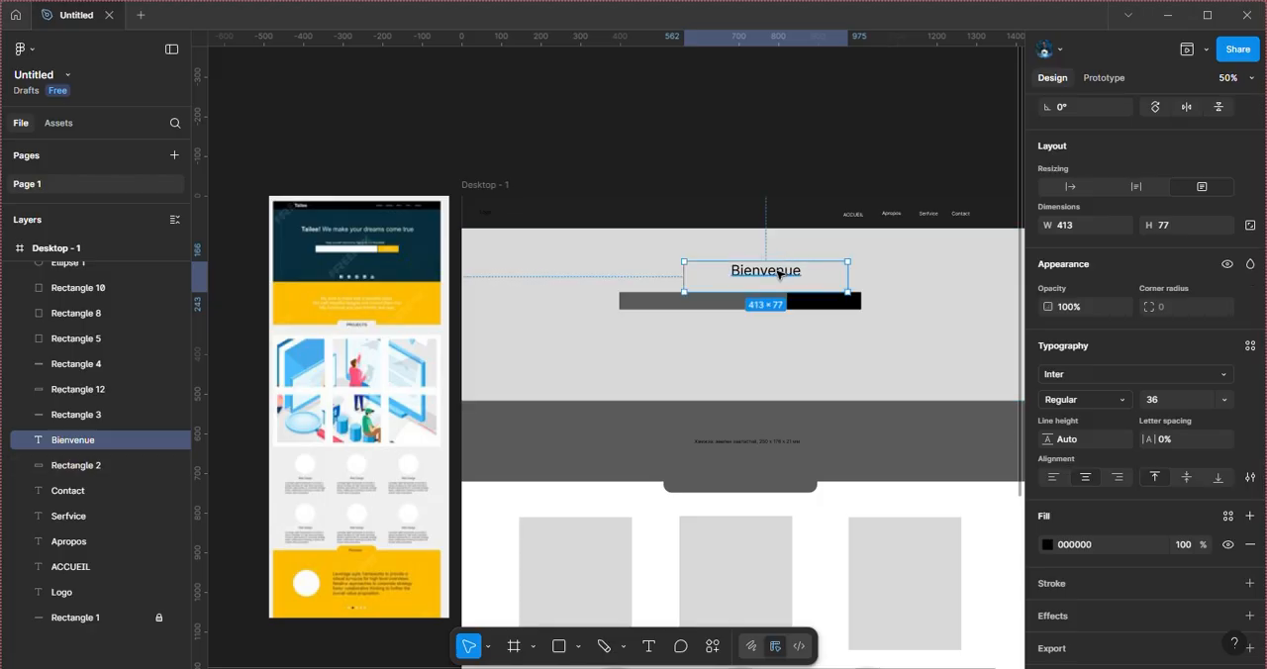
left_click_drag(778, 275, 743, 277)
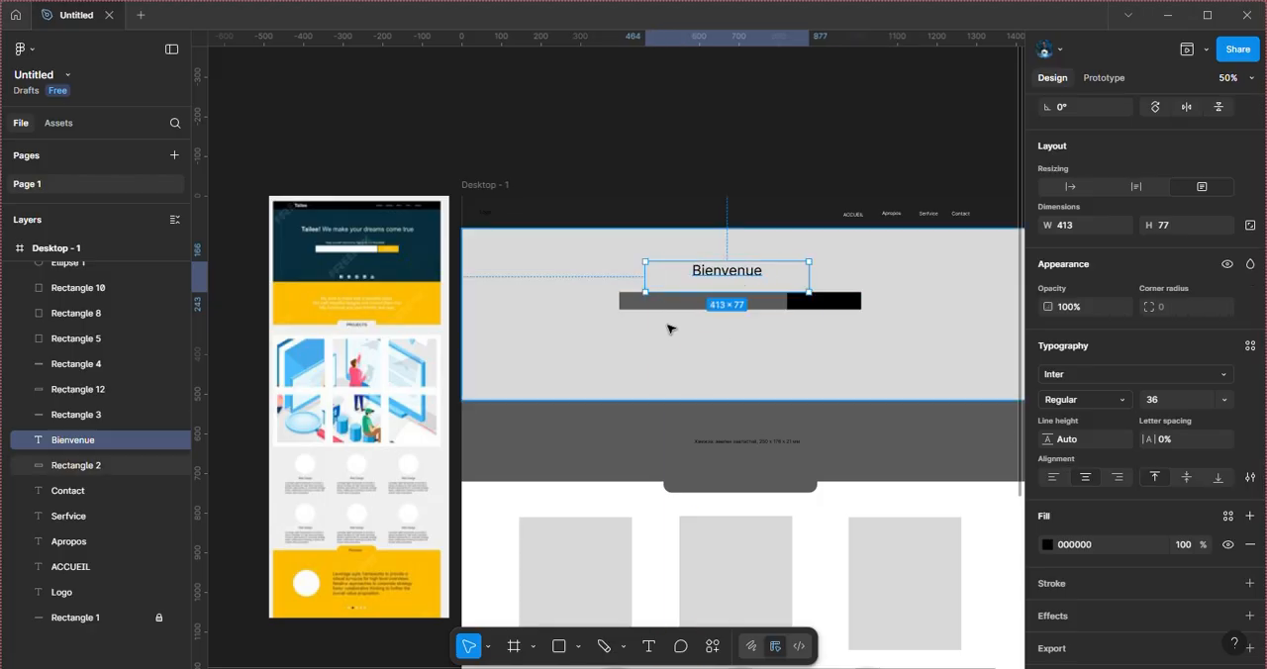
Step: Fill the light gray hero section, Rectangle 2, with the dark blue 092E3E sampled from the reference screenshot's hero section
left_click(728, 363)
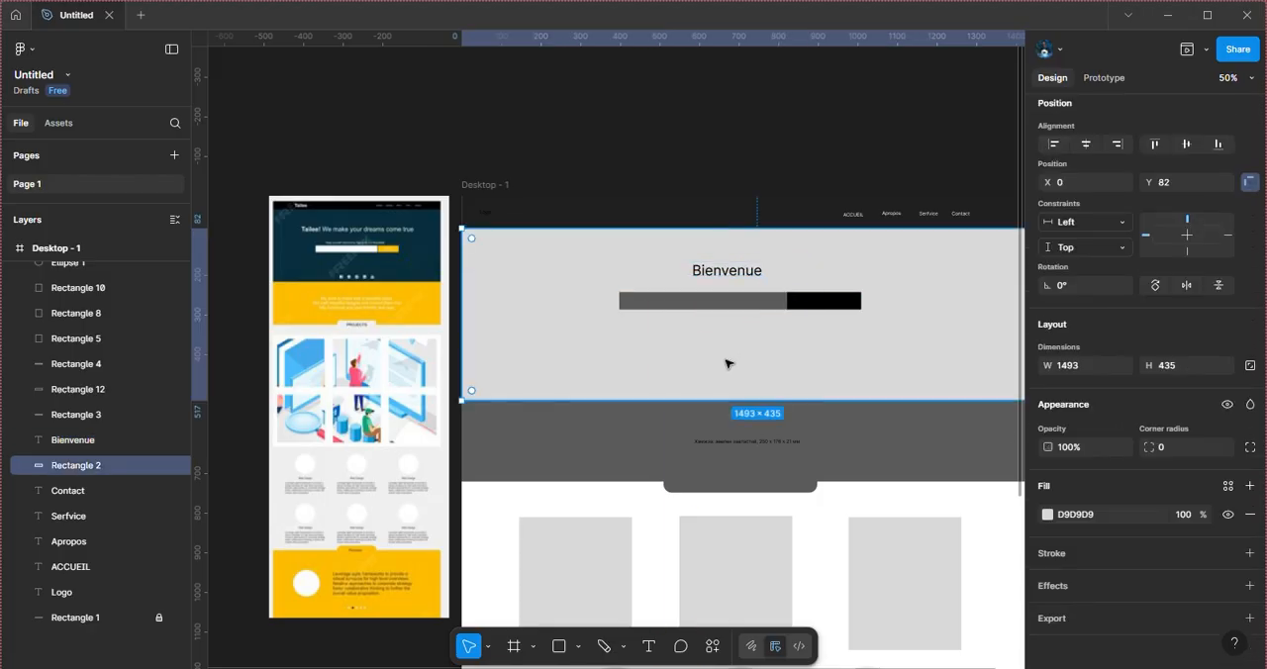
left_click(1047, 515)
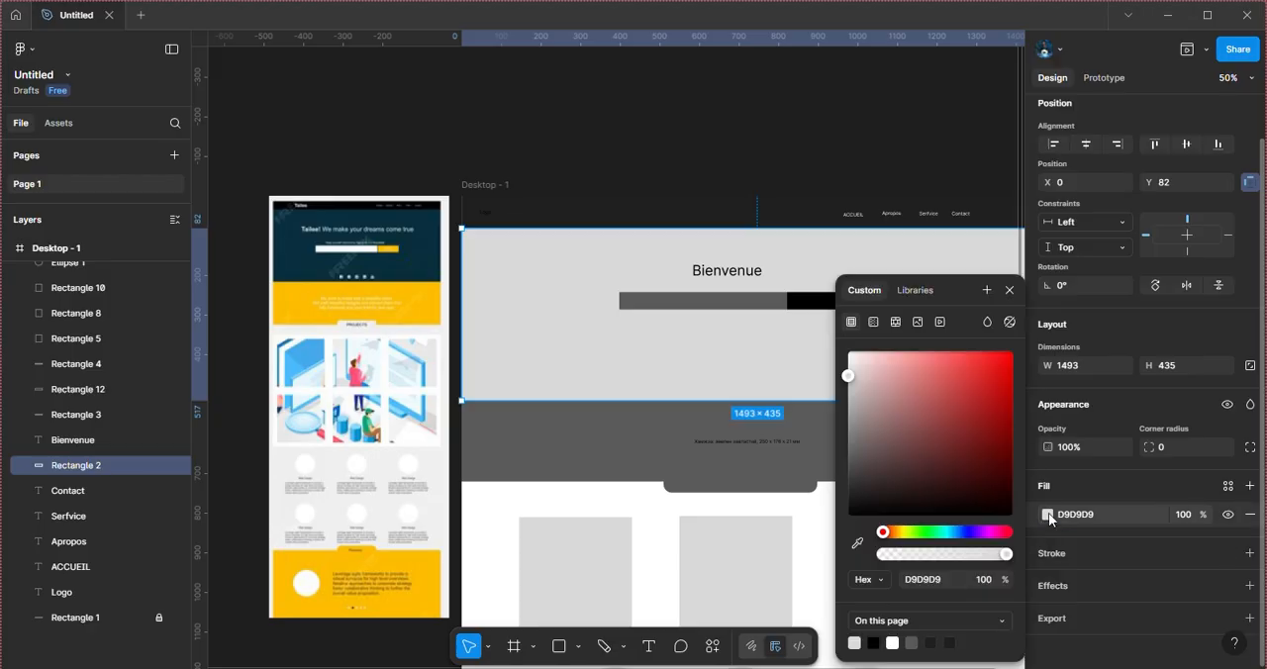
left_click(857, 543)
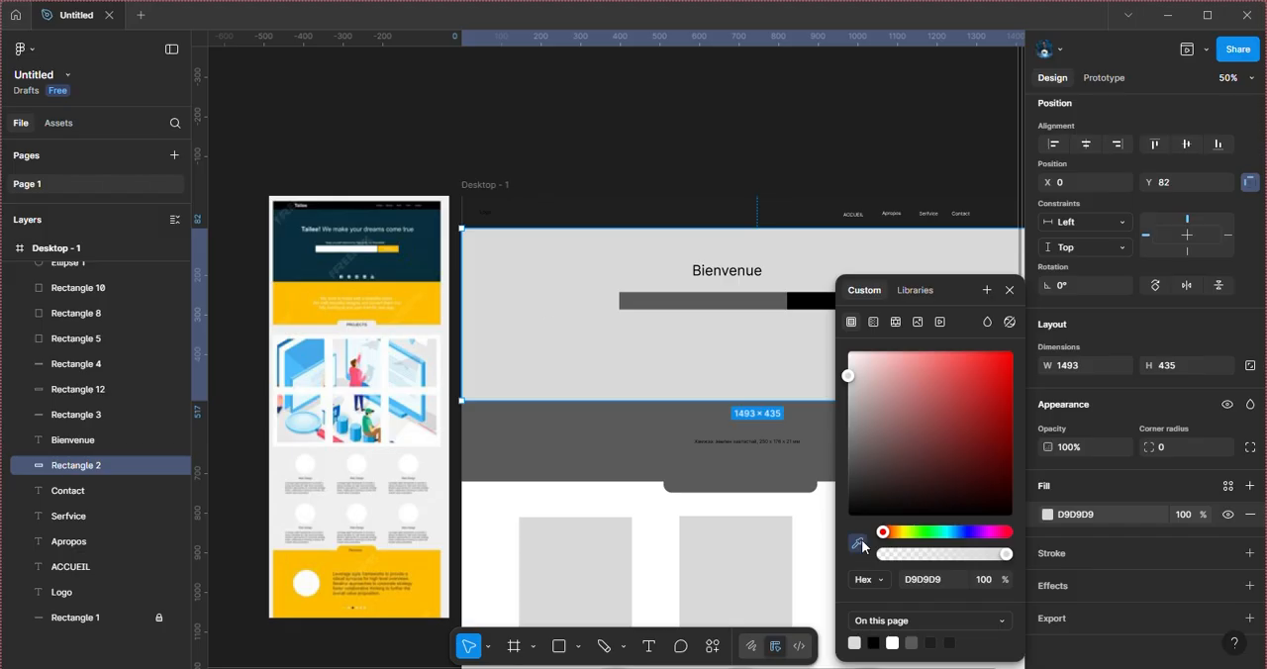
left_click(284, 250)
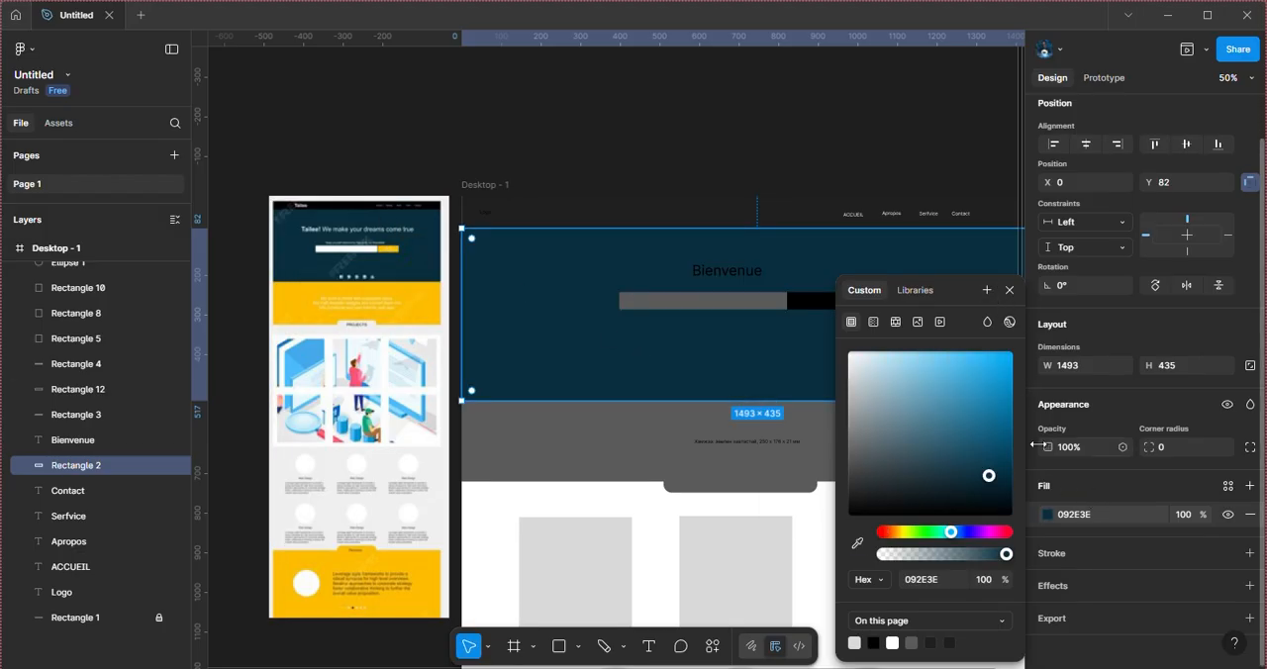
left_click(354, 156)
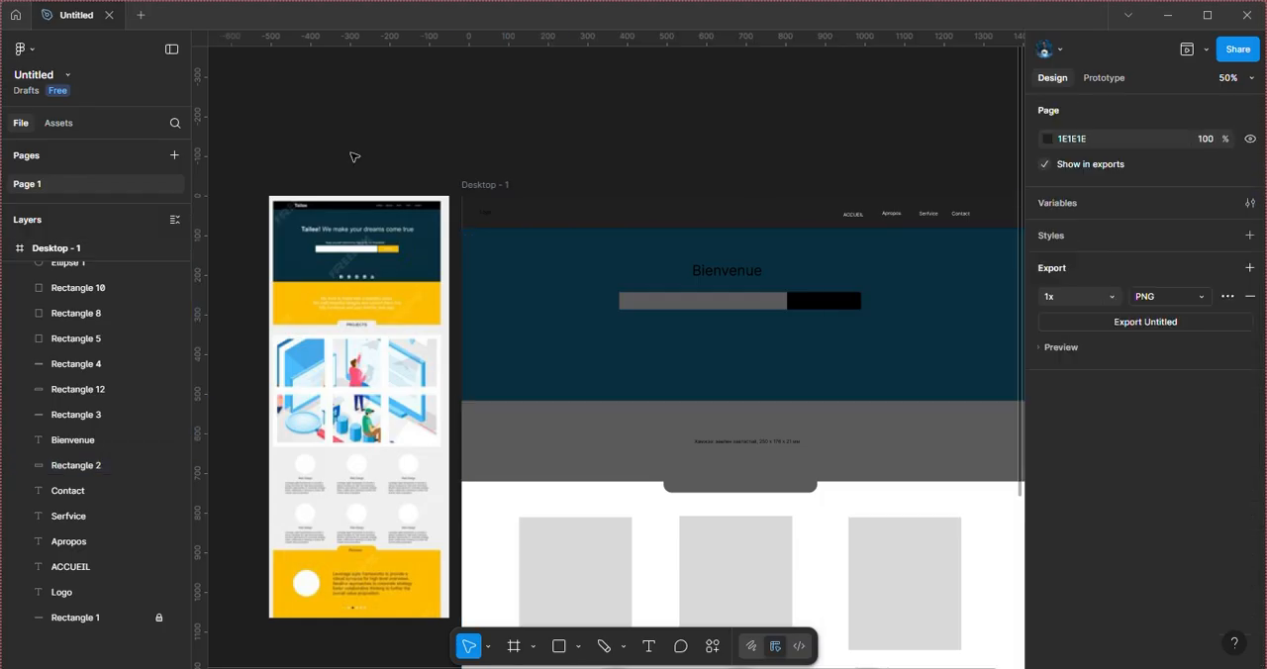
Step: Change the colour of the "Bienvenue" heading text to white FFFFFF
left_click(736, 275)
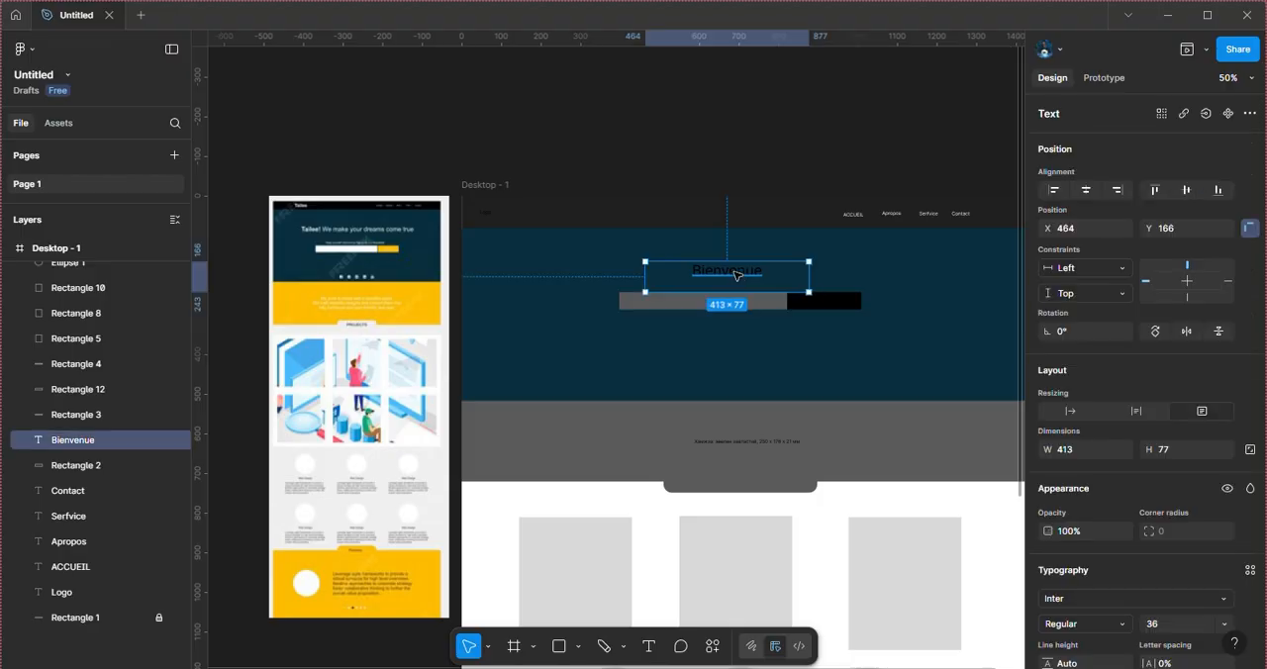
double_click(737, 275)
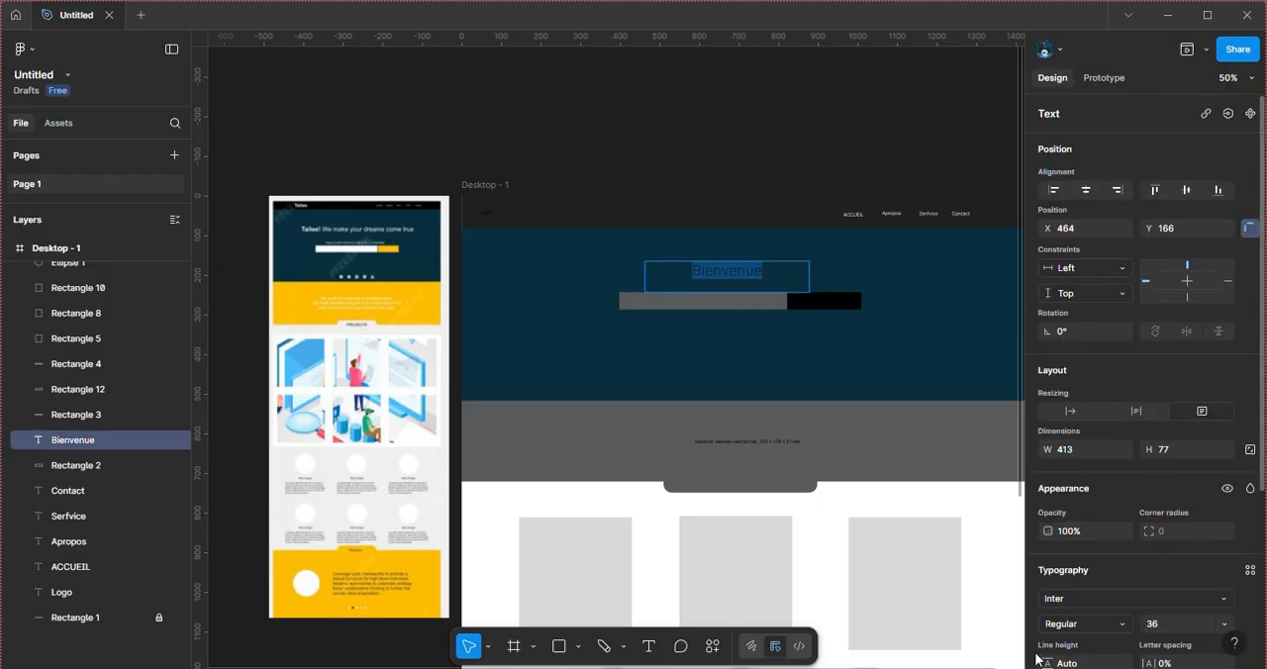
scroll(1090, 615, "down", 2)
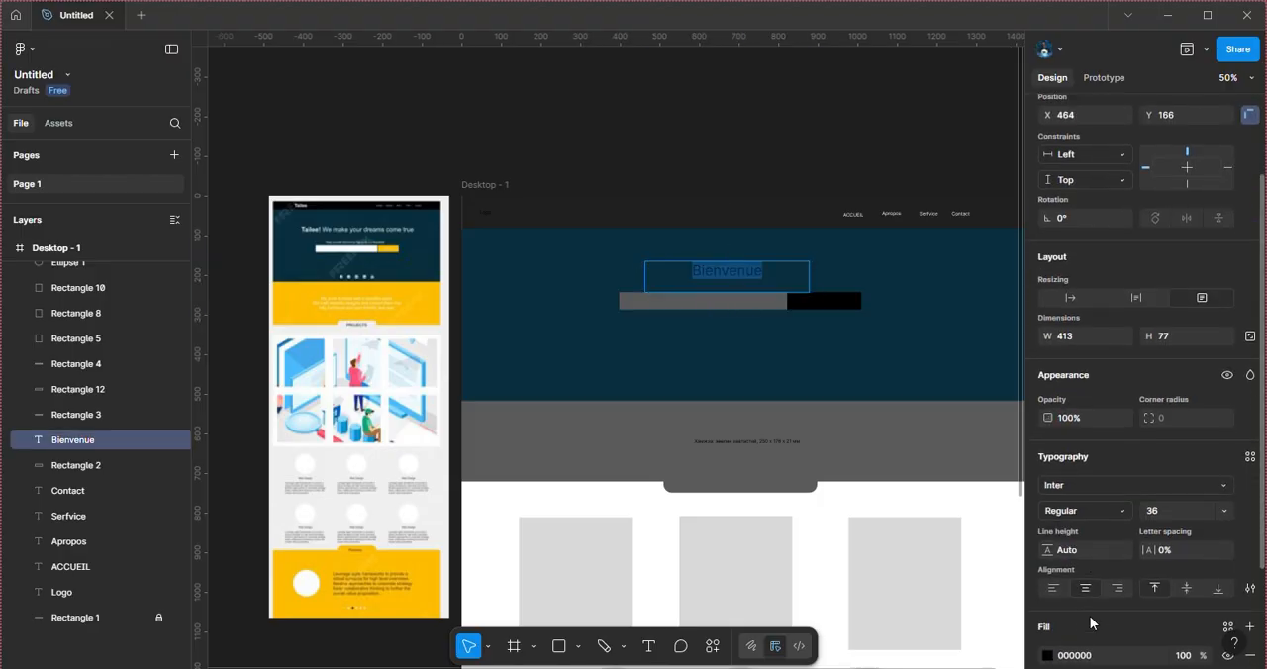
left_click(1047, 656)
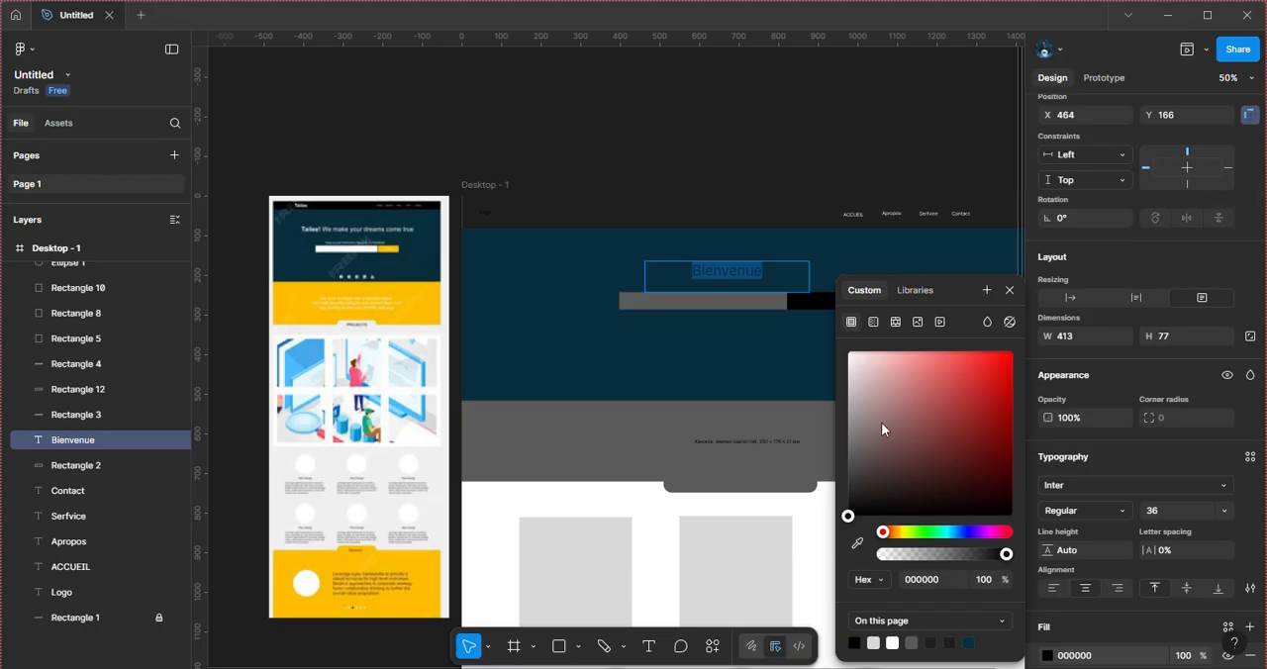
left_click(891, 643)
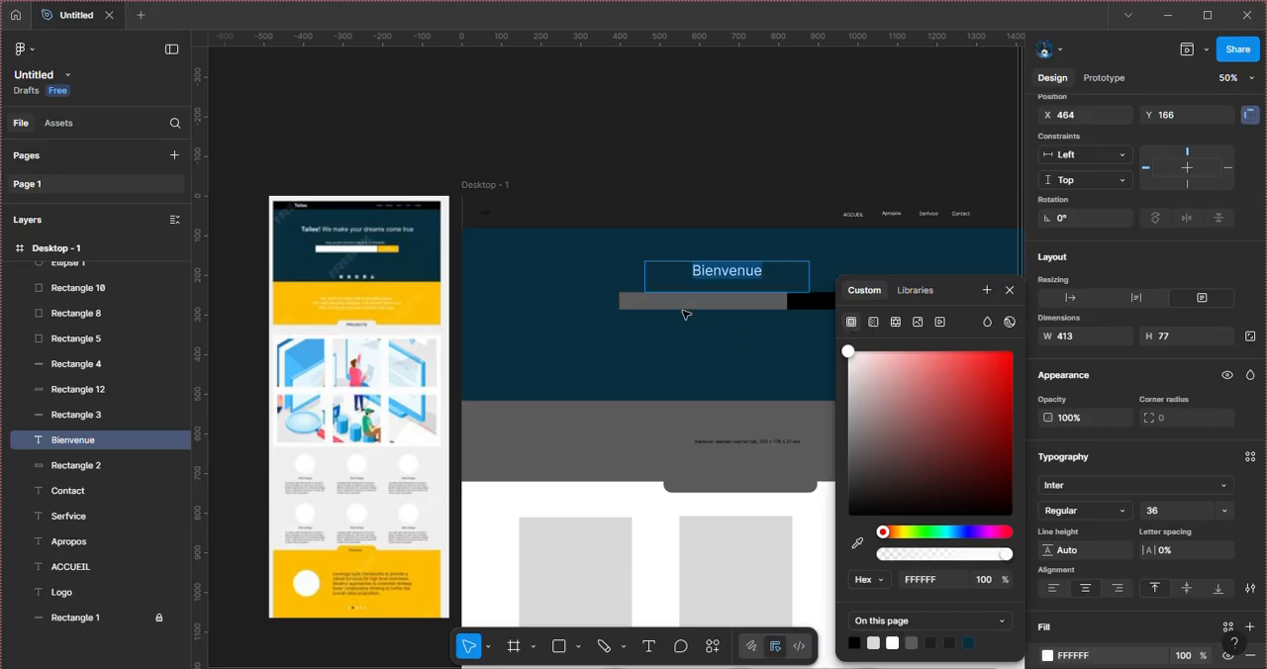
key("Escape")
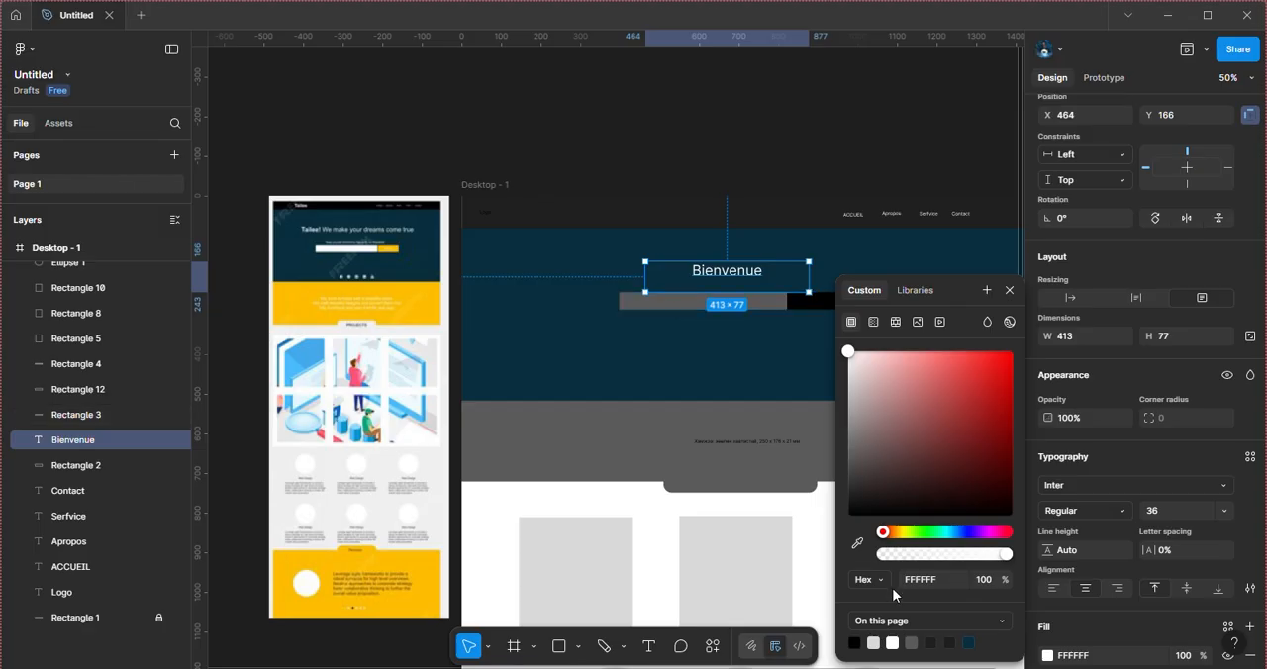
Step: Change the fill of the gray search field, Rectangle 3, to white FFFFFF
left_click(666, 307)
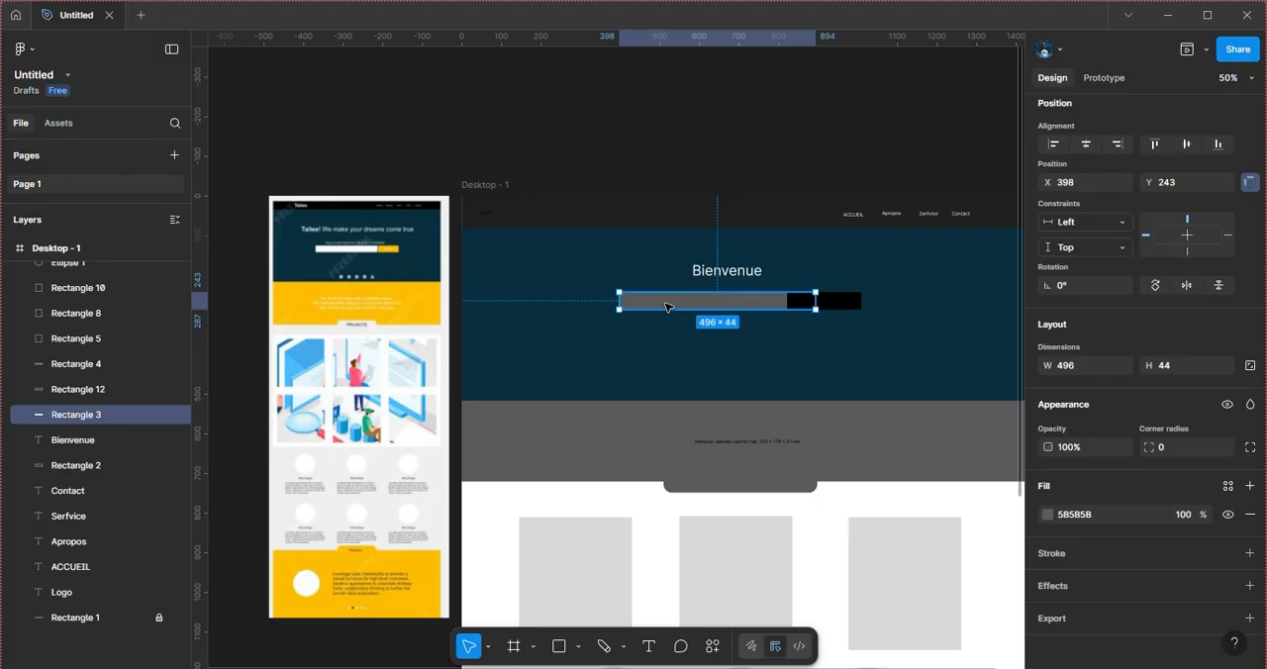
left_click(1047, 514)
left_click(1047, 514)
left_click(1048, 516)
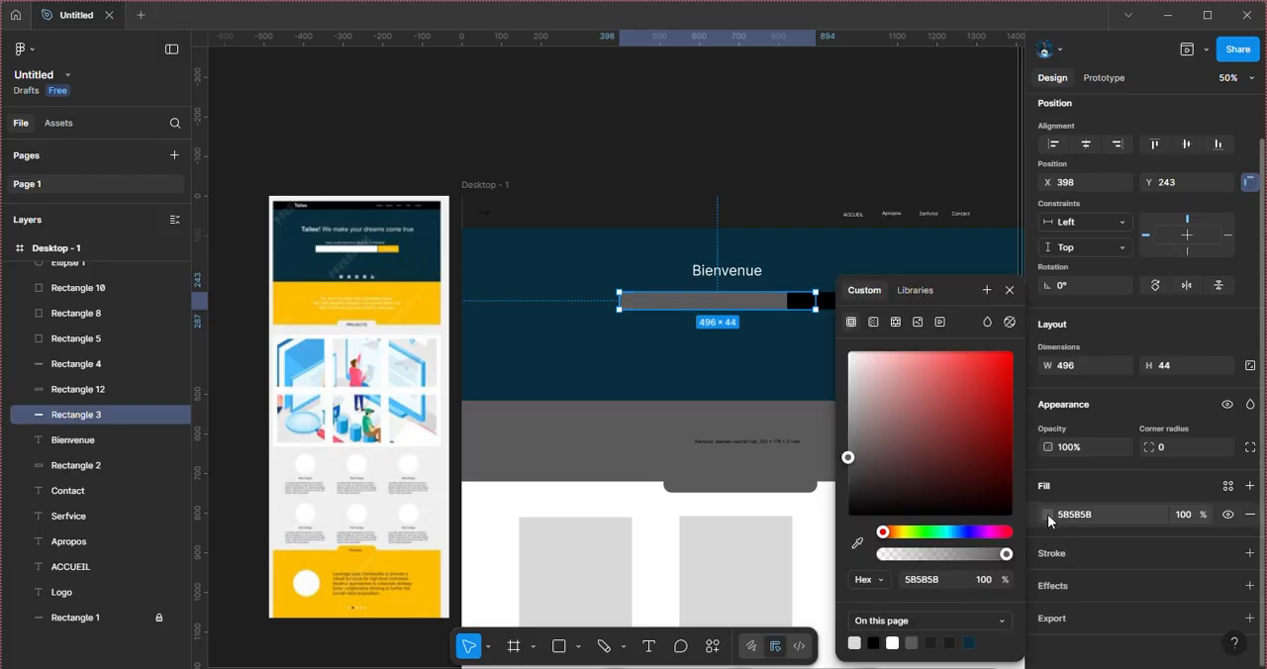
left_click_drag(865, 366, 847, 351)
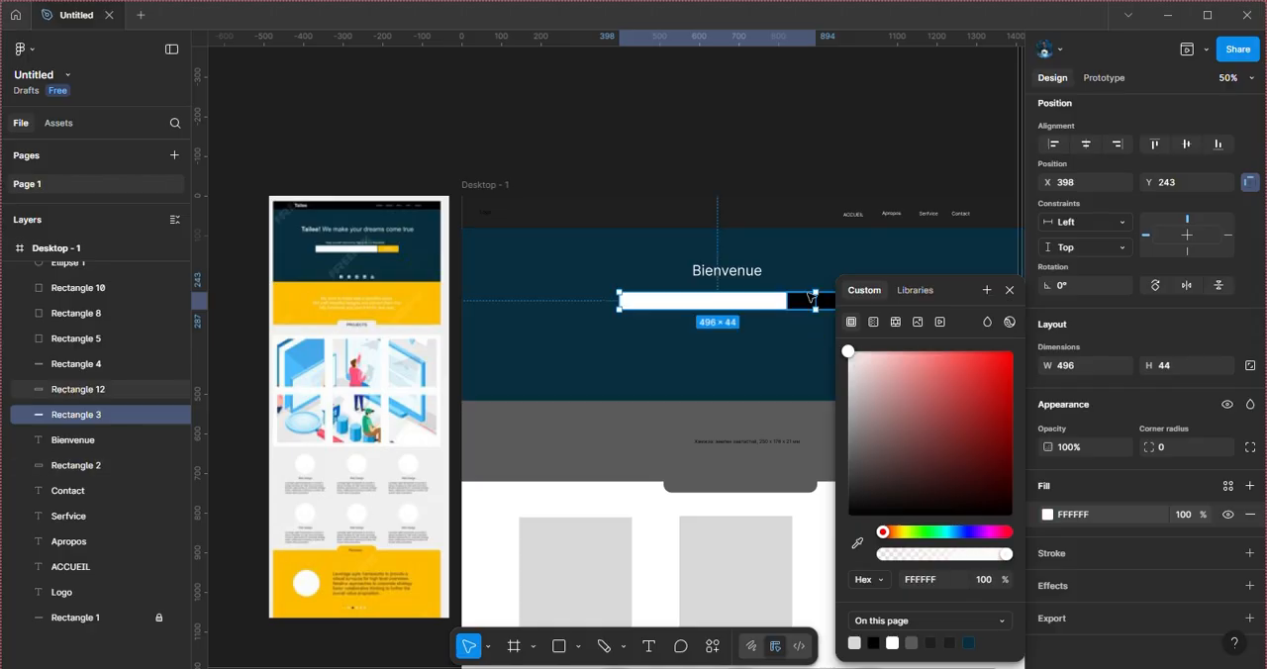
Step: Fill the black search button, Rectangle 12, with the yellow F9C011 sampled from the reference screenshot's button
left_click(811, 306)
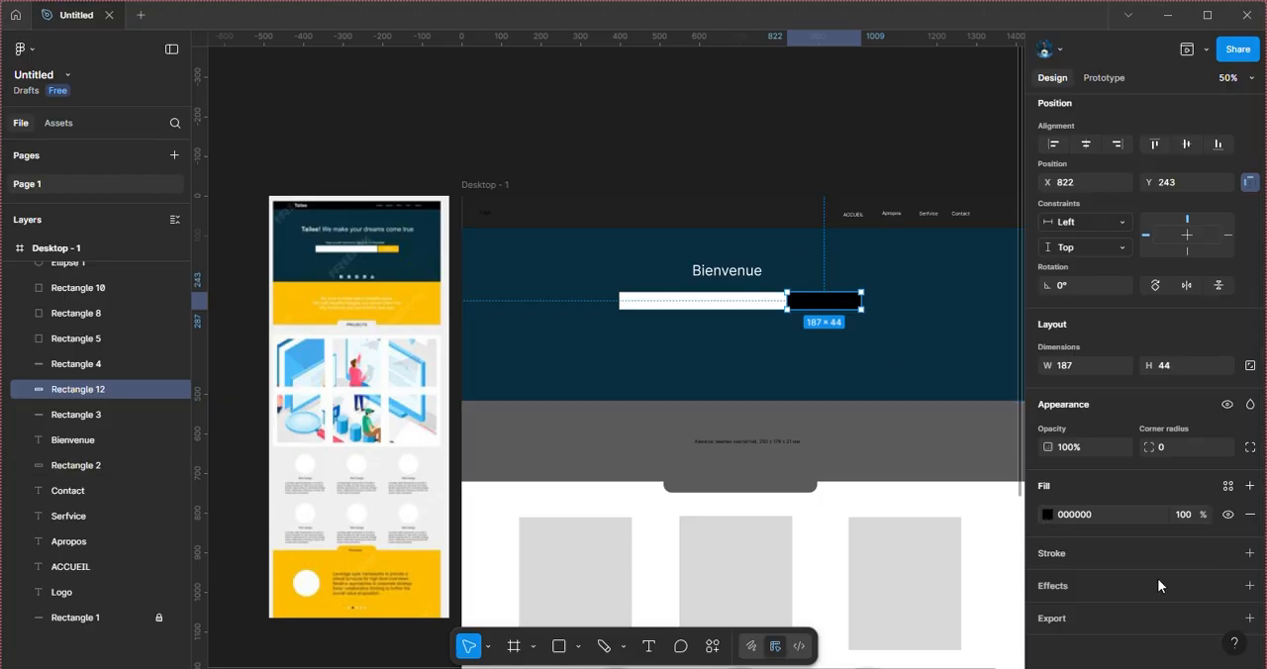
left_click(1047, 516)
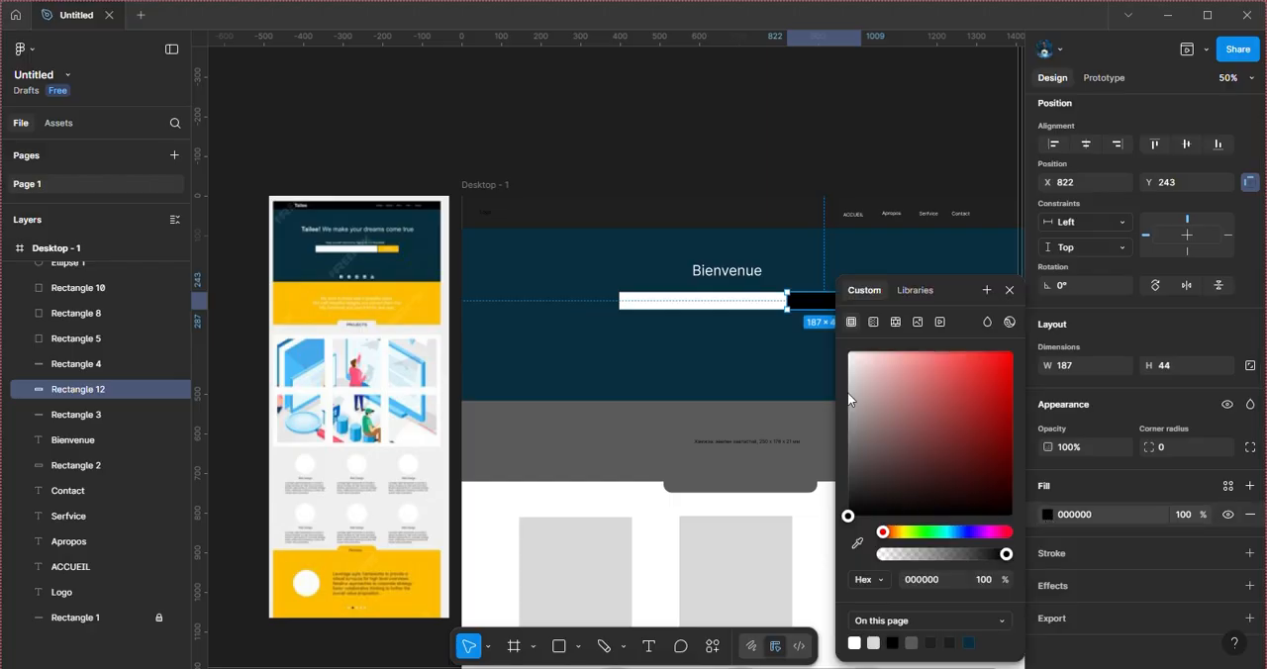
left_click(857, 542)
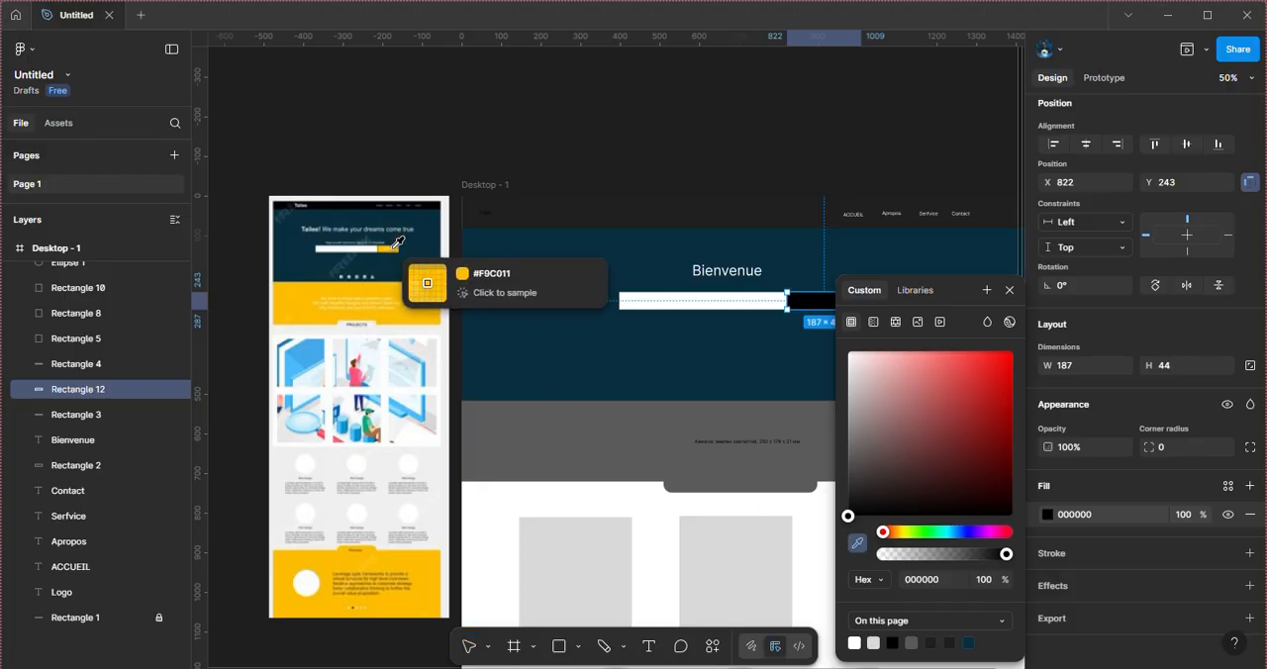
left_click(394, 250)
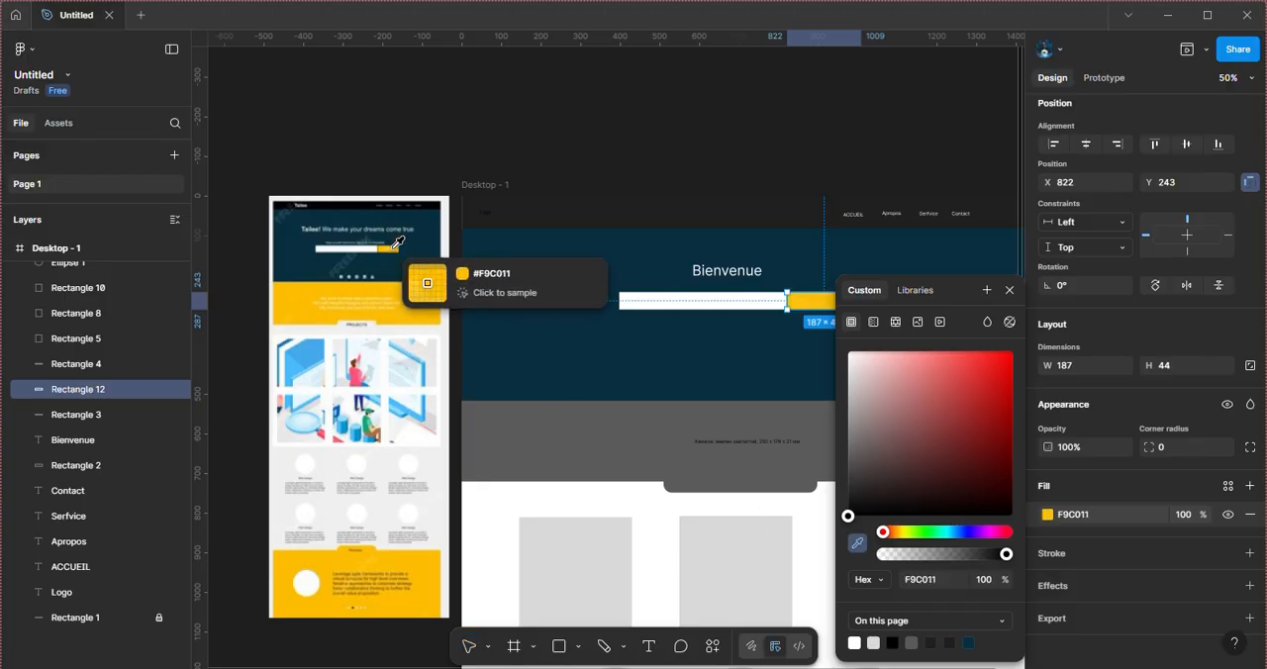
Step: Fill the dark gray band below the hero section, Rectangle 4, with the yellow F9C011 already used on the page
left_click(694, 210)
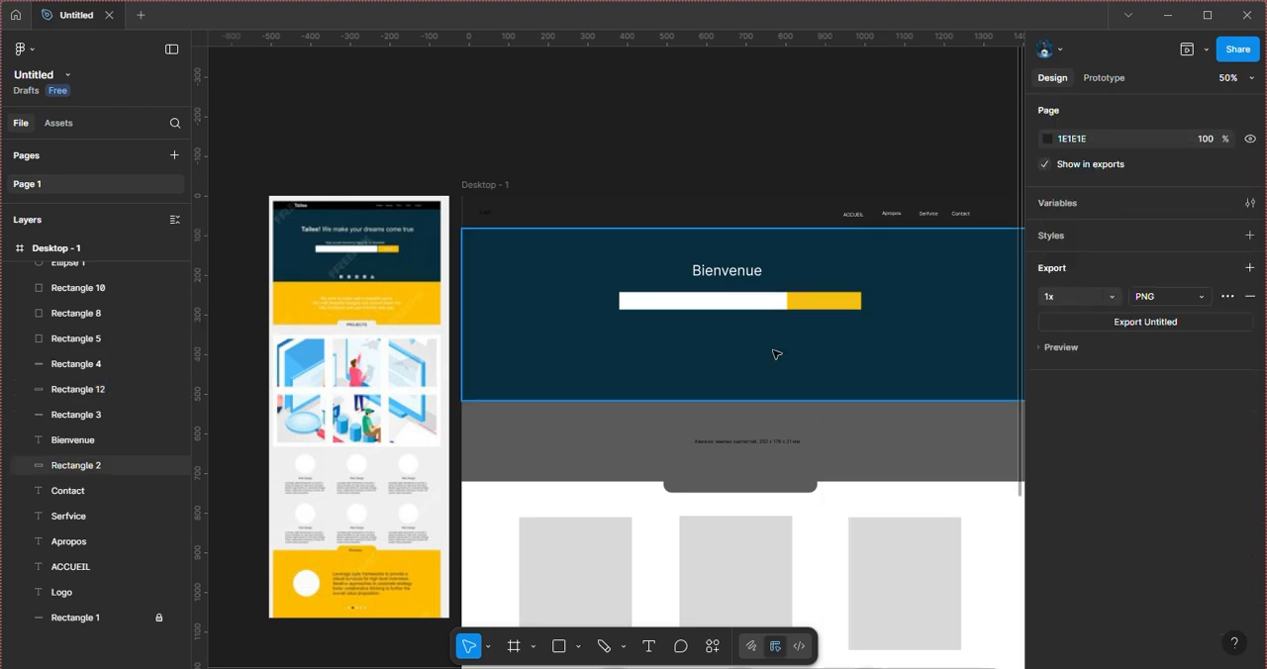
scroll(775, 354, "down", 2)
scroll(776, 354, "right", 1)
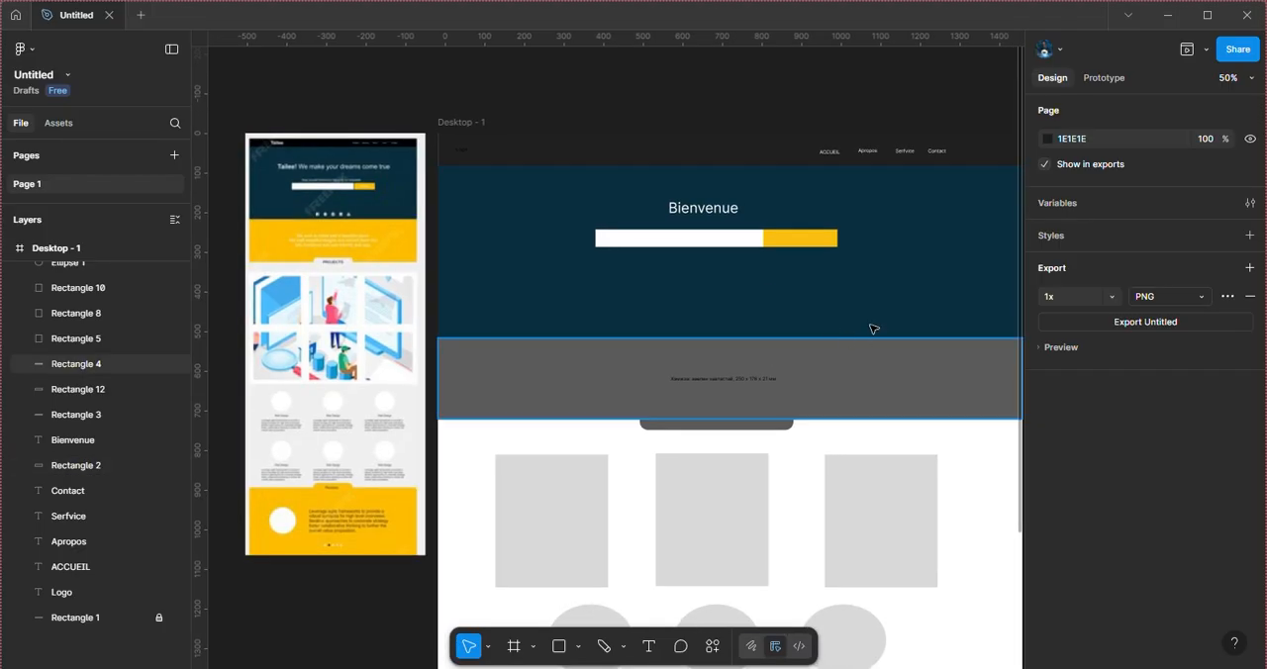
scroll(867, 336, "right", 1)
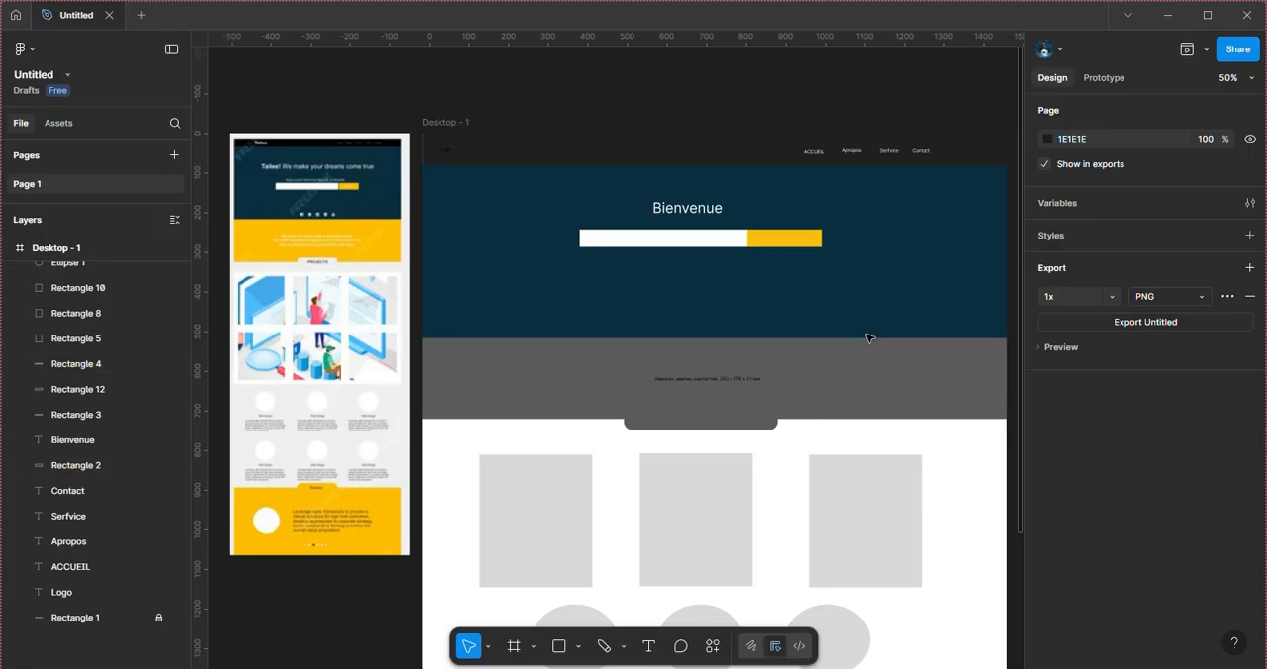
left_click(846, 390)
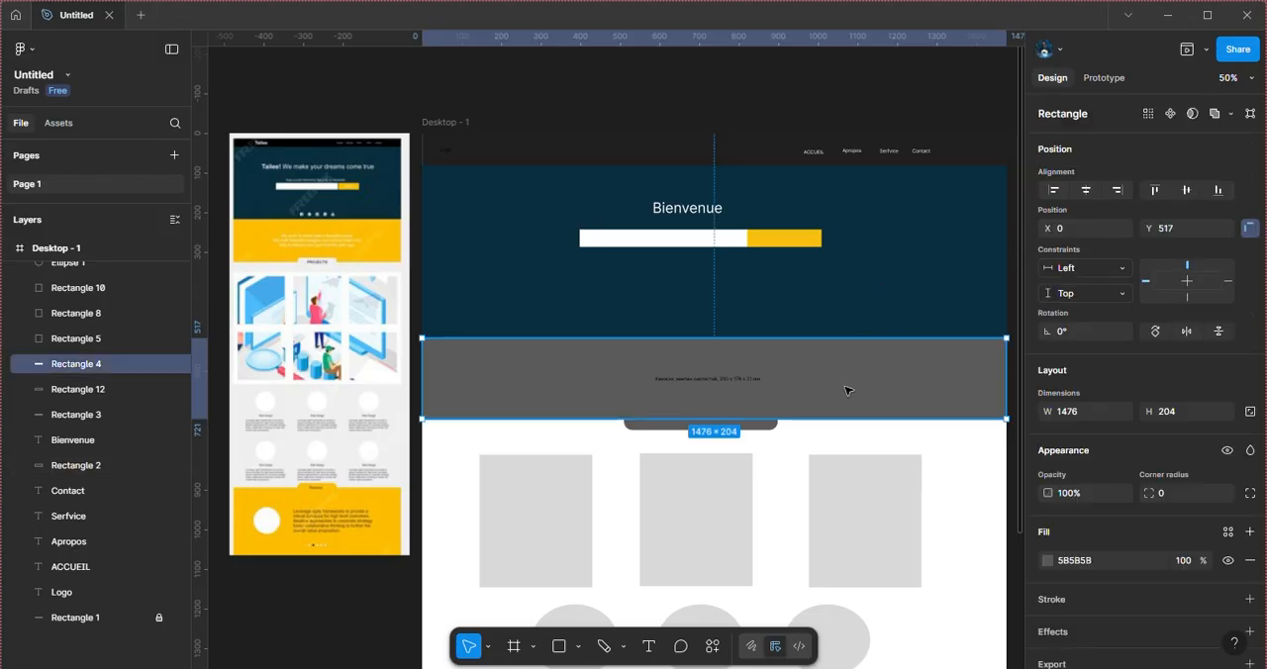
left_click(1047, 560)
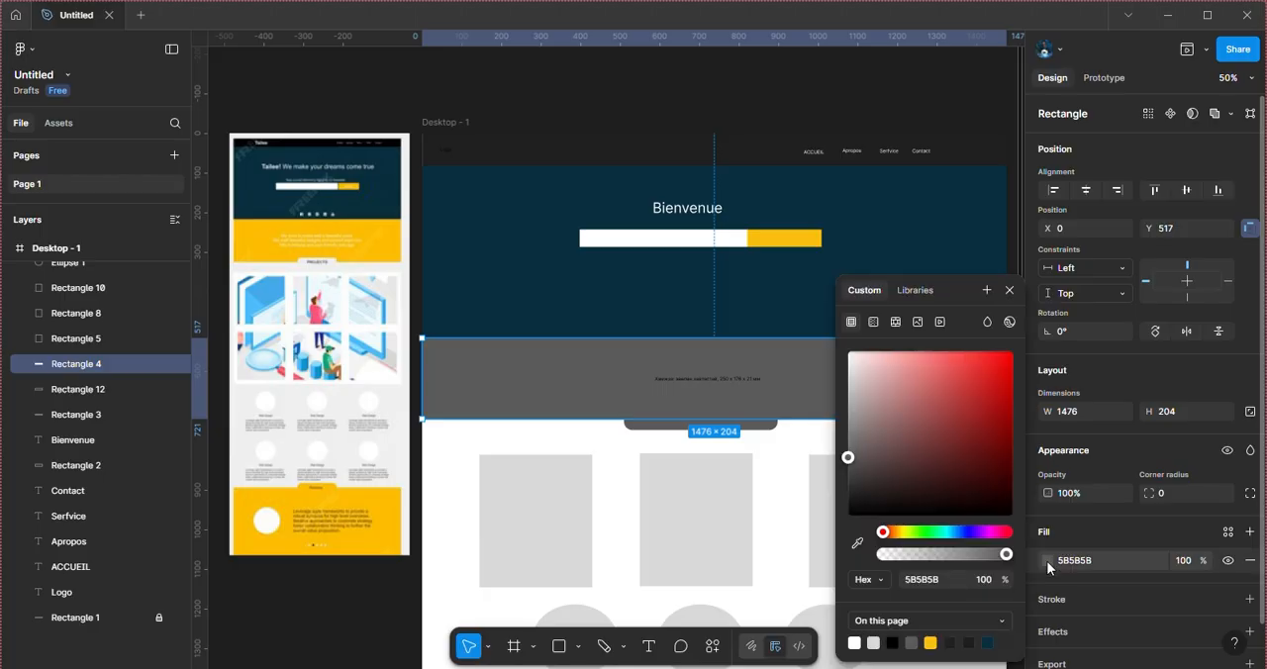
left_click(931, 642)
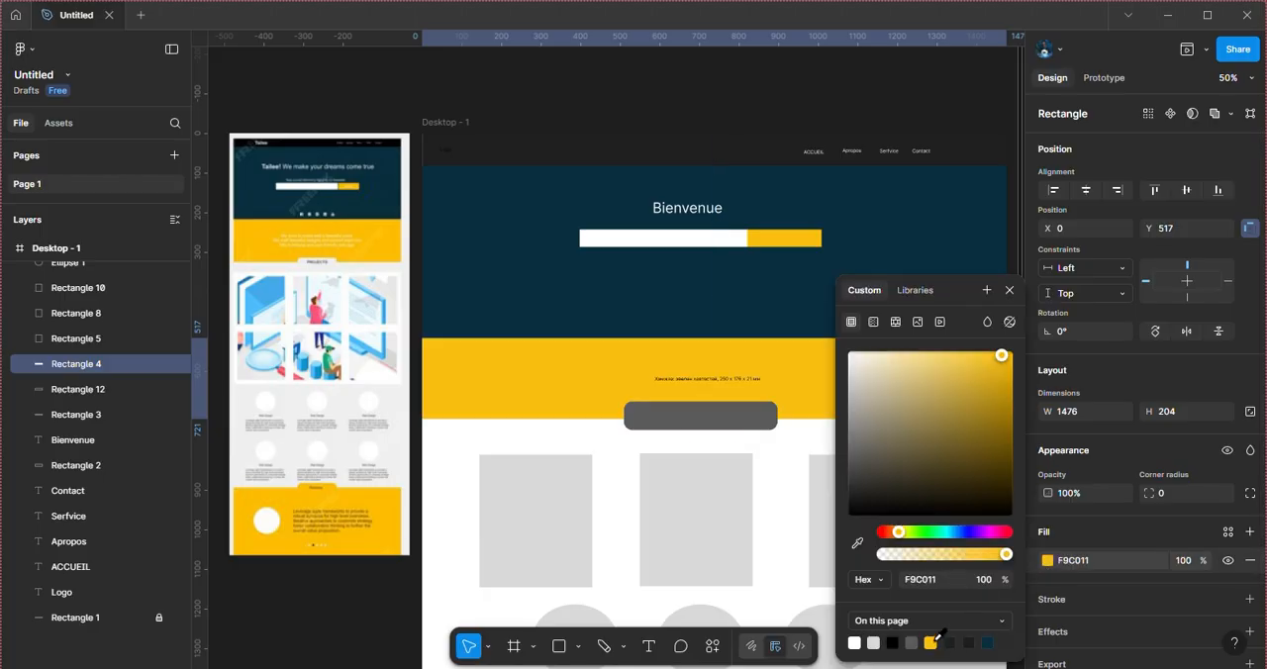
Step: Set the small text in the yellow band to font size 32 and move it to X 308, Y 588
left_click(717, 380)
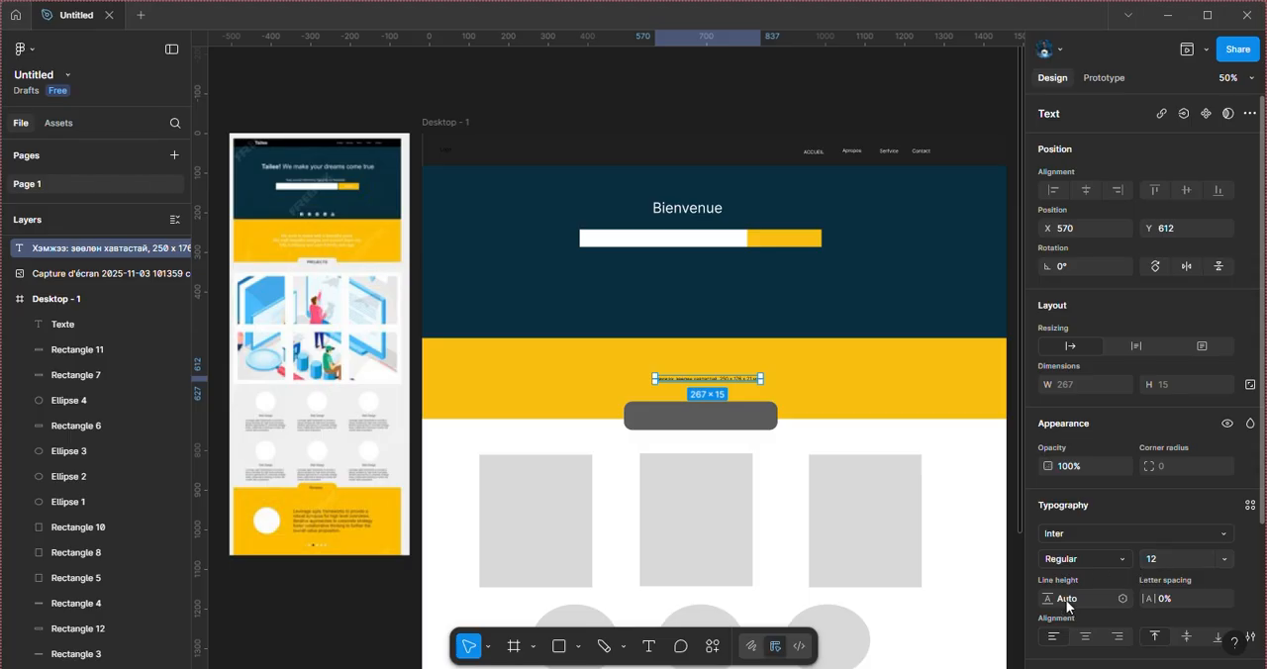
left_click(1215, 557)
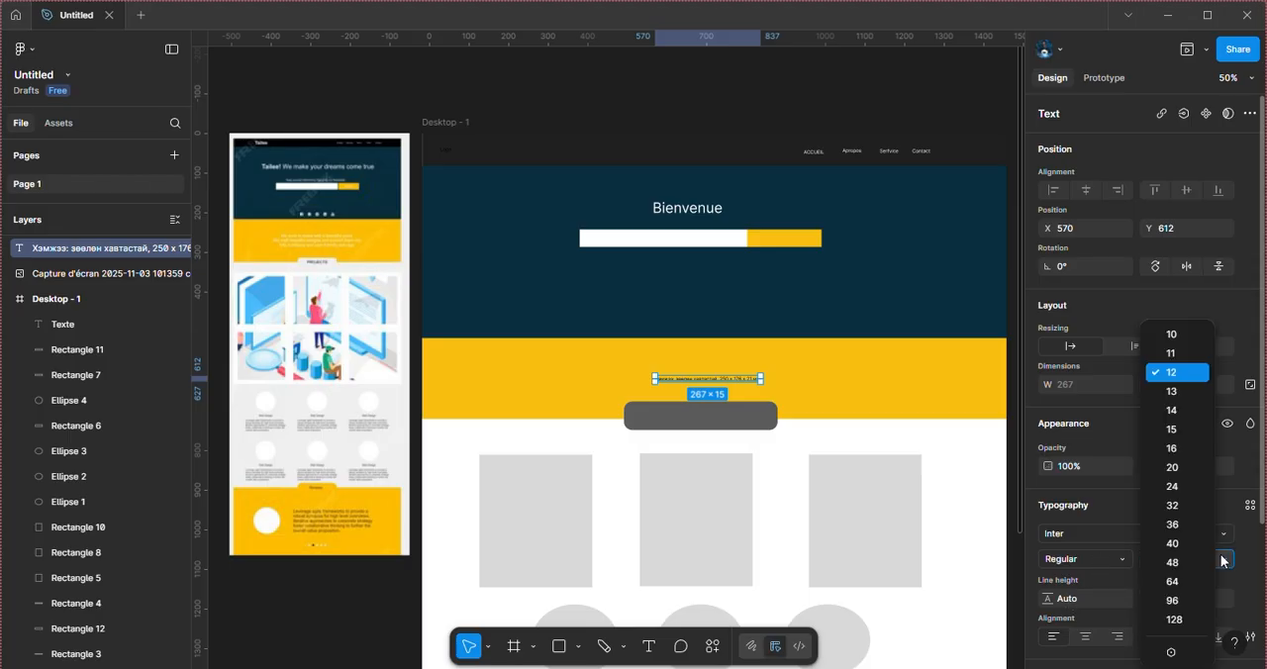
left_click(1172, 503)
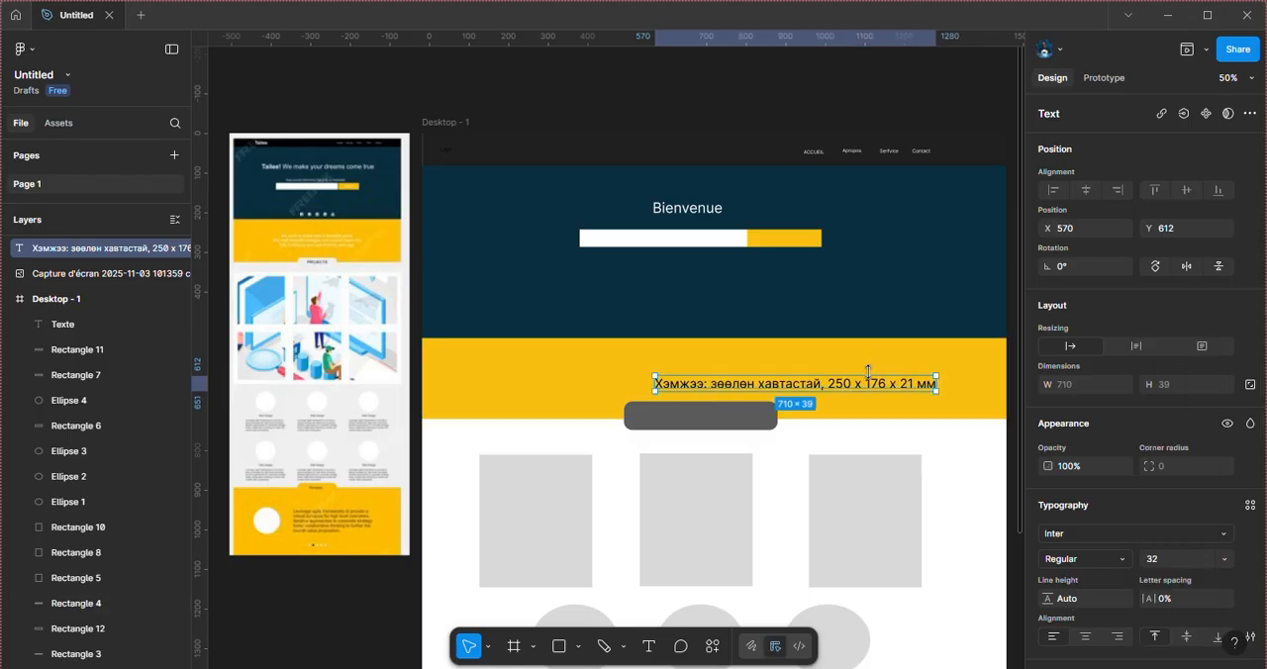
left_click_drag(868, 386, 764, 374)
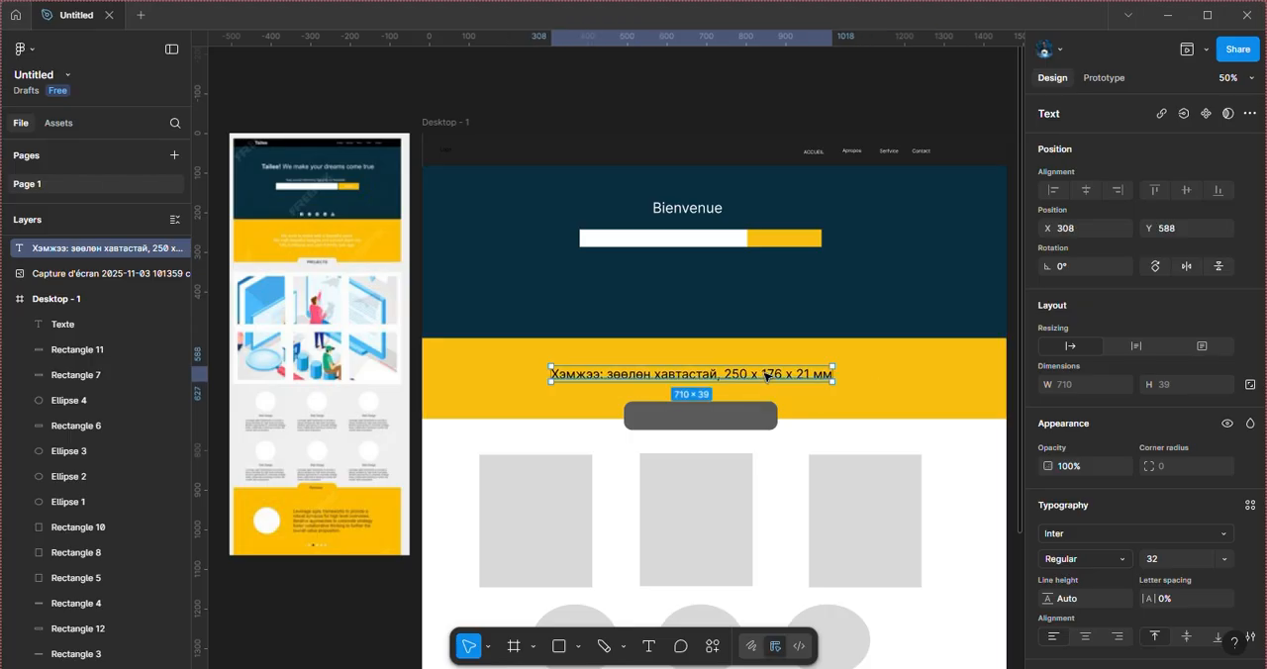
Step: Replace the yellow band's text with 5 generated sentences using the Lorem Ipsum plugin by ‹div›RIOTS
left_click(712, 648)
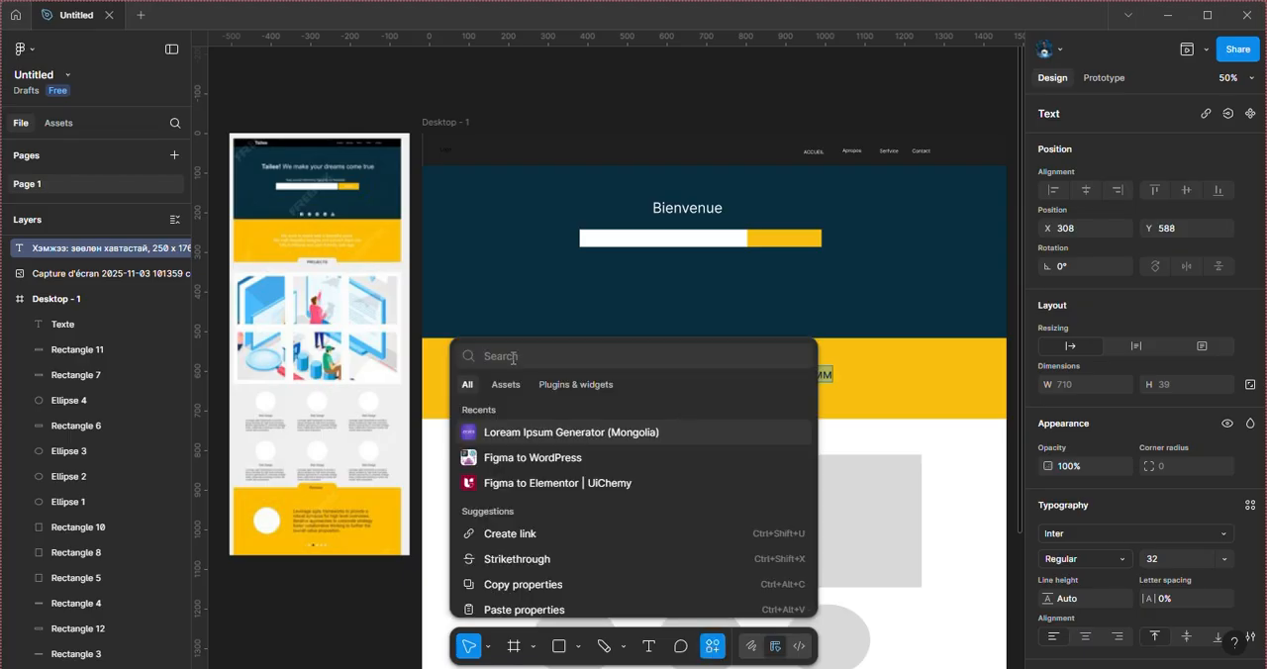
type("l")
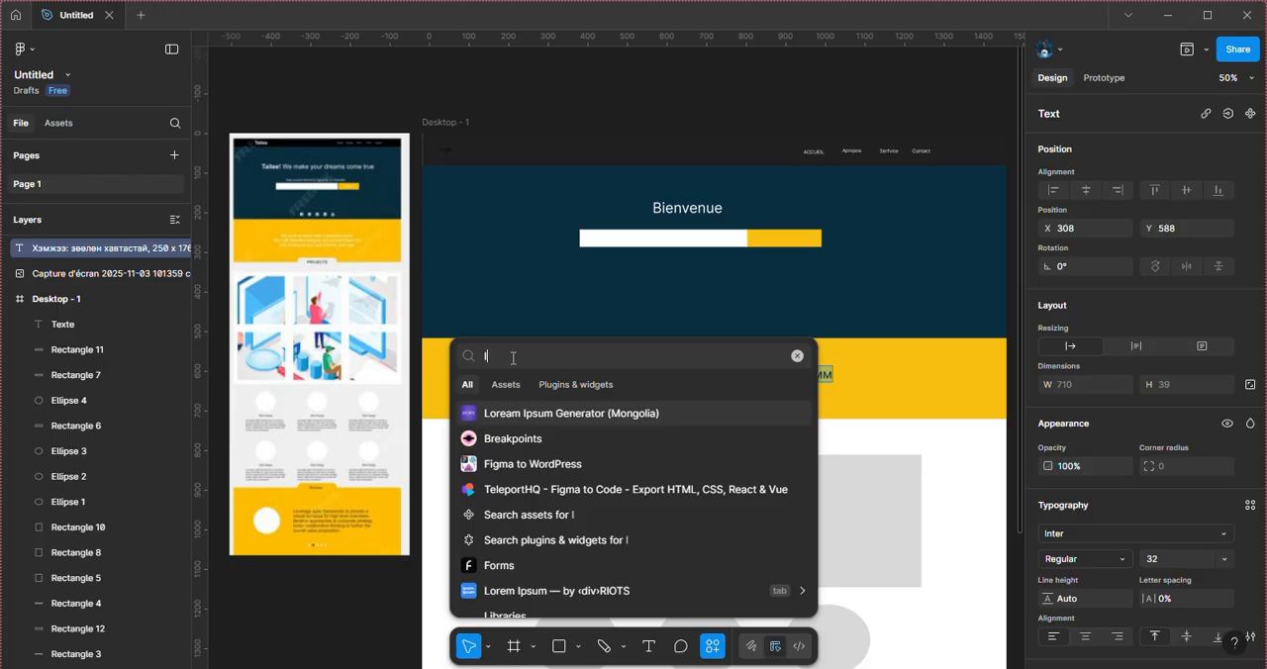
left_click(530, 592)
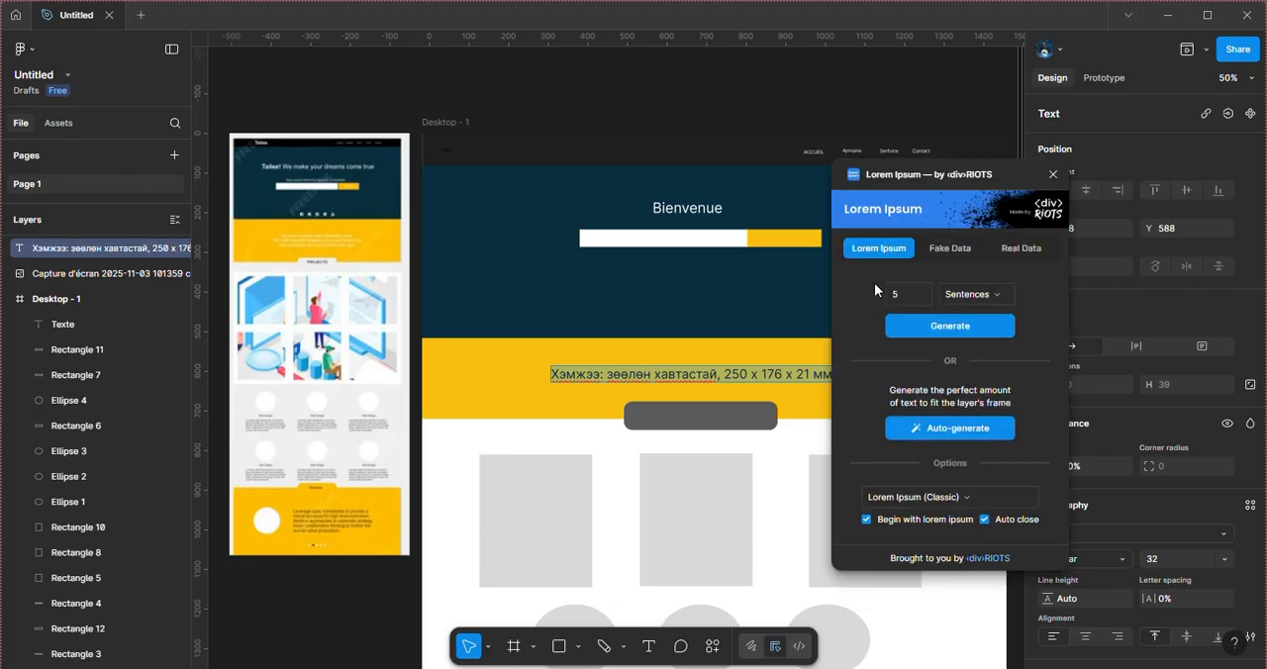
left_click(936, 319)
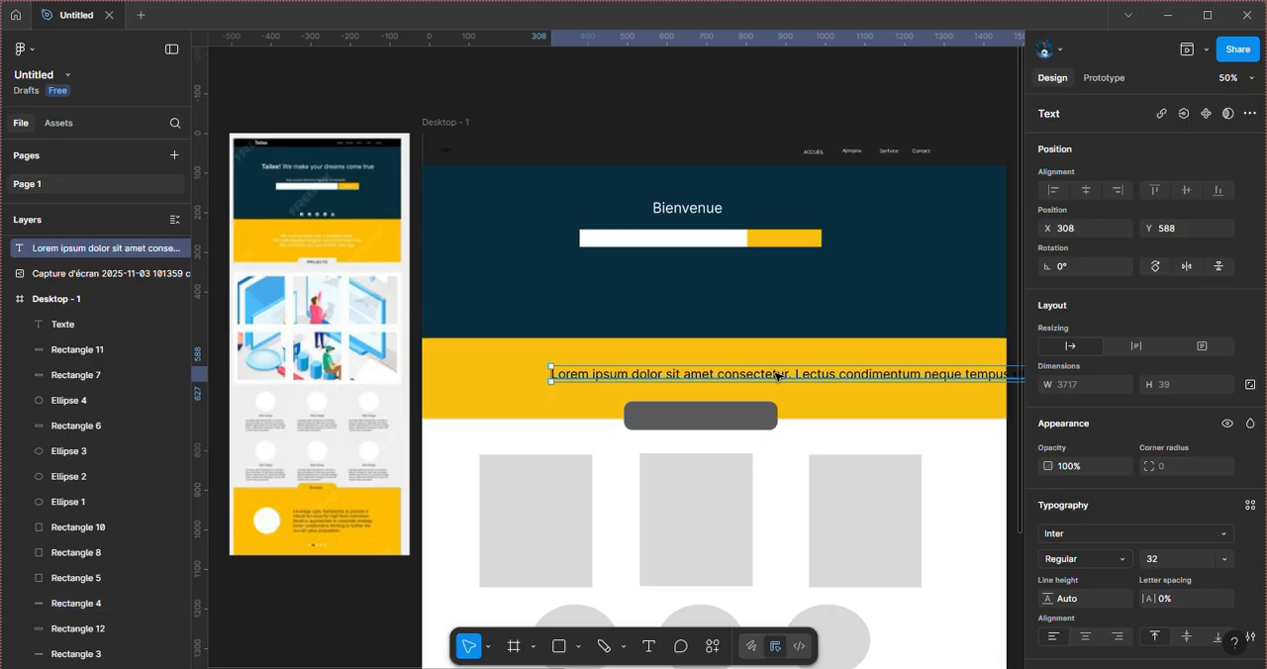
Step: Move the lorem ipsum text to X 14, Y 576 and insert a line break after "condimentum"
left_click_drag(777, 376, 661, 371)
double_click(661, 371)
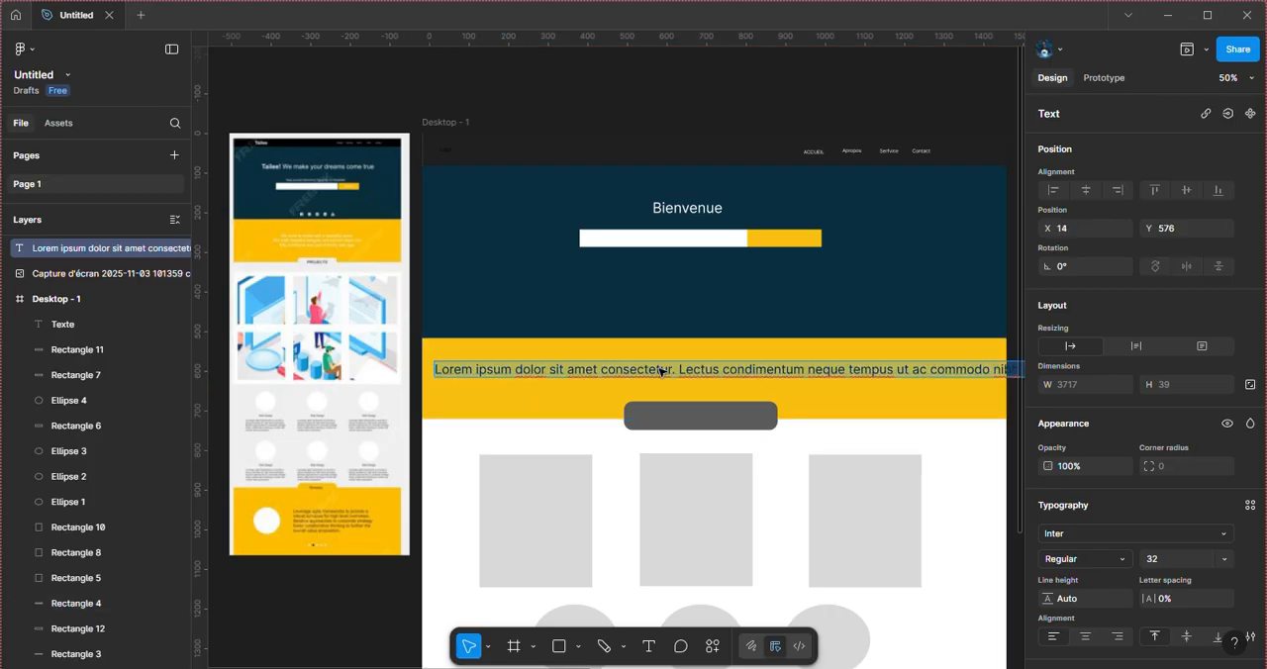
left_click(808, 368)
key("Return")
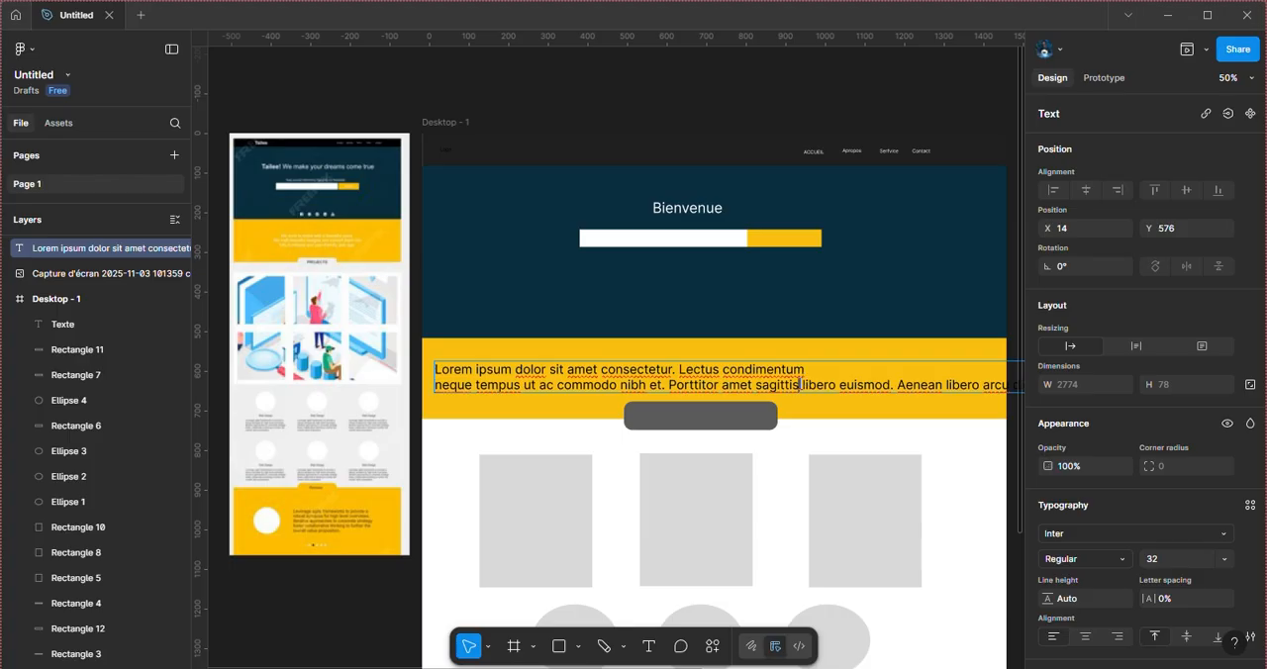
Step: Insert line breaks after "sagittis" and after "nisi sed" in the yellow band's lorem ipsum text
triple_click(800, 384)
double_click(800, 385)
key("Return")
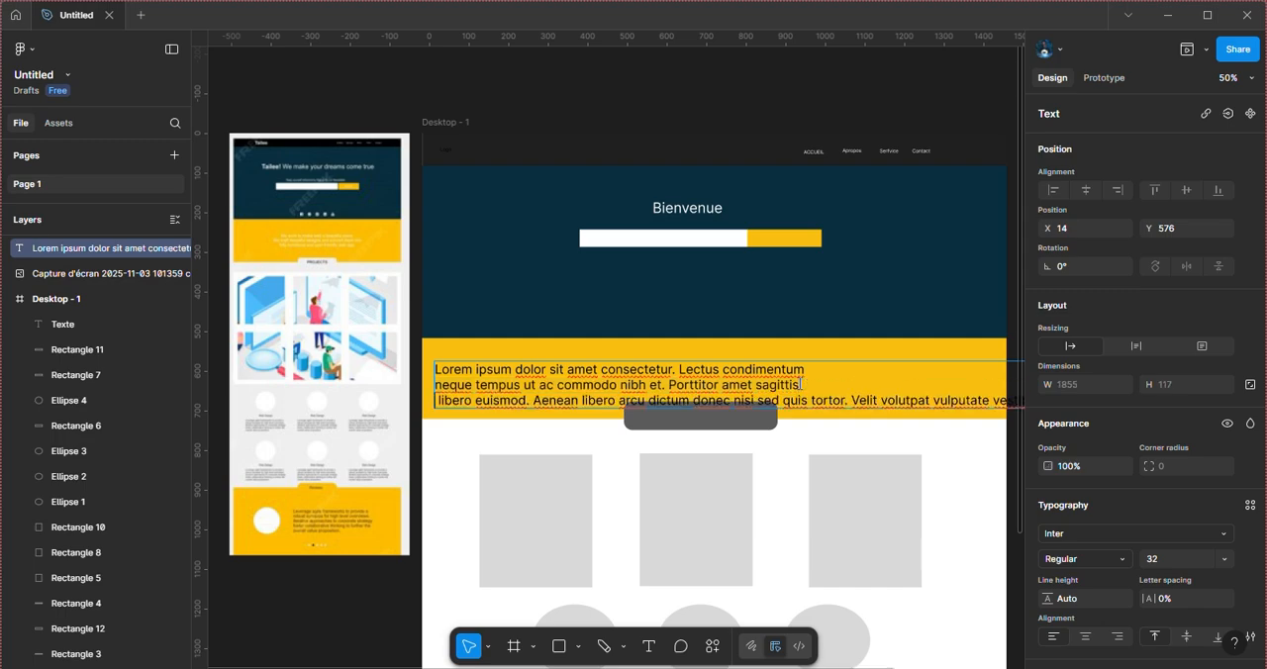
double_click(787, 401)
key("Return")
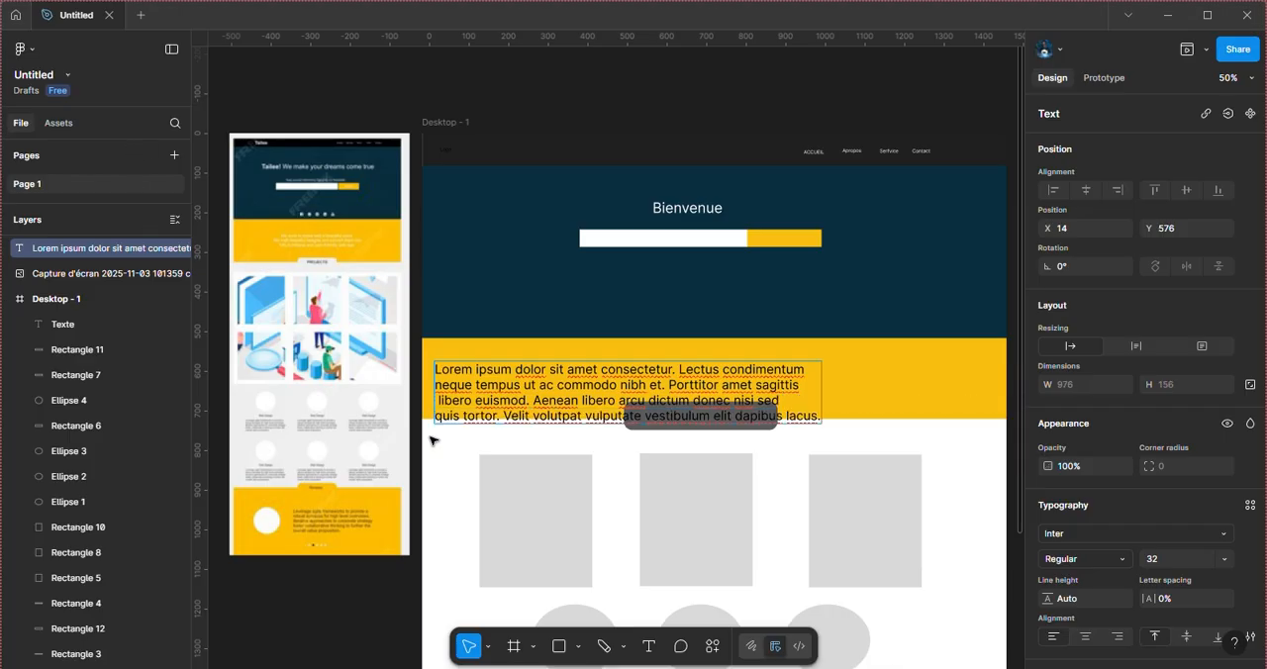
key("Escape")
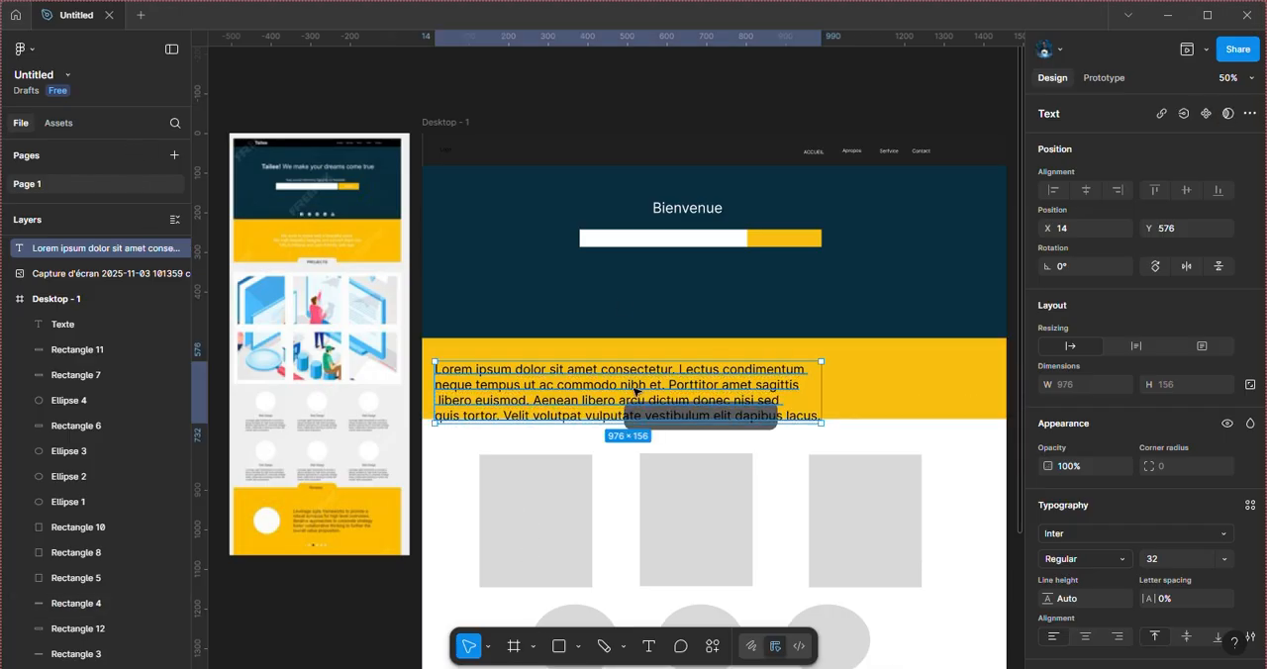
Step: Move the lorem ipsum text to X 314, resize its box to 938 × 169, and set its font size to 16
left_click_drag(635, 391, 754, 375)
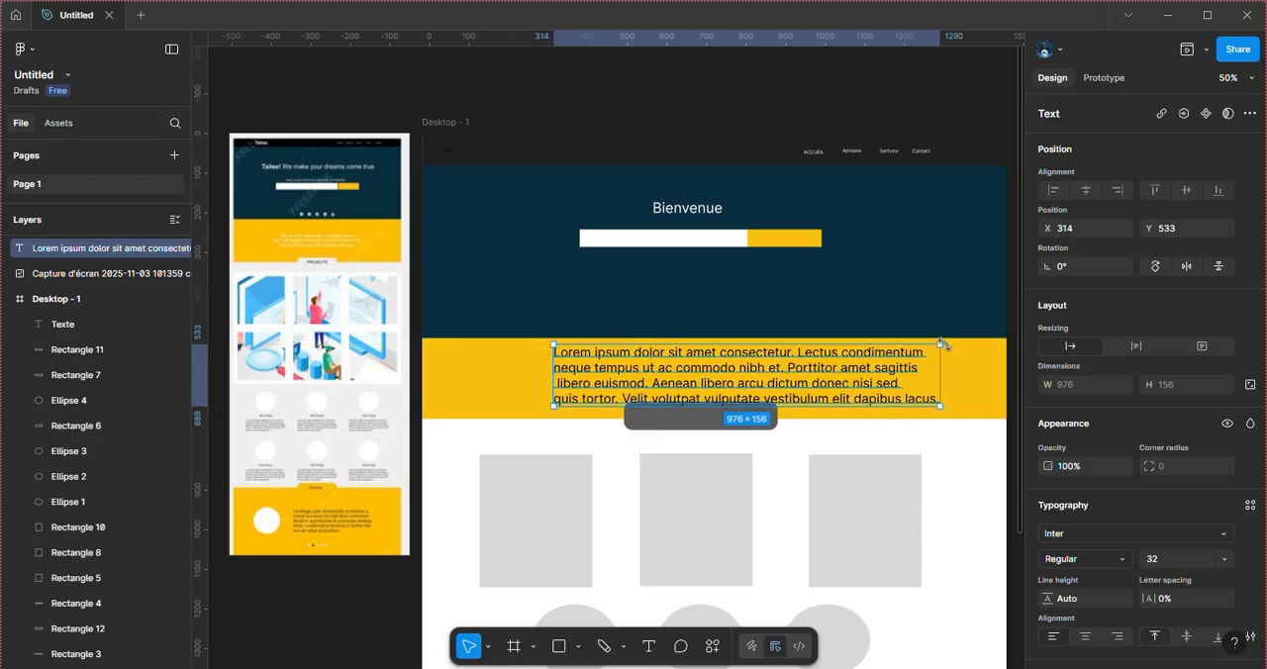
mouse_move(940, 344)
left_mouse_down()
mouse_move(849, 345)
mouse_move(925, 340)
left_mouse_up()
left_click(1223, 558)
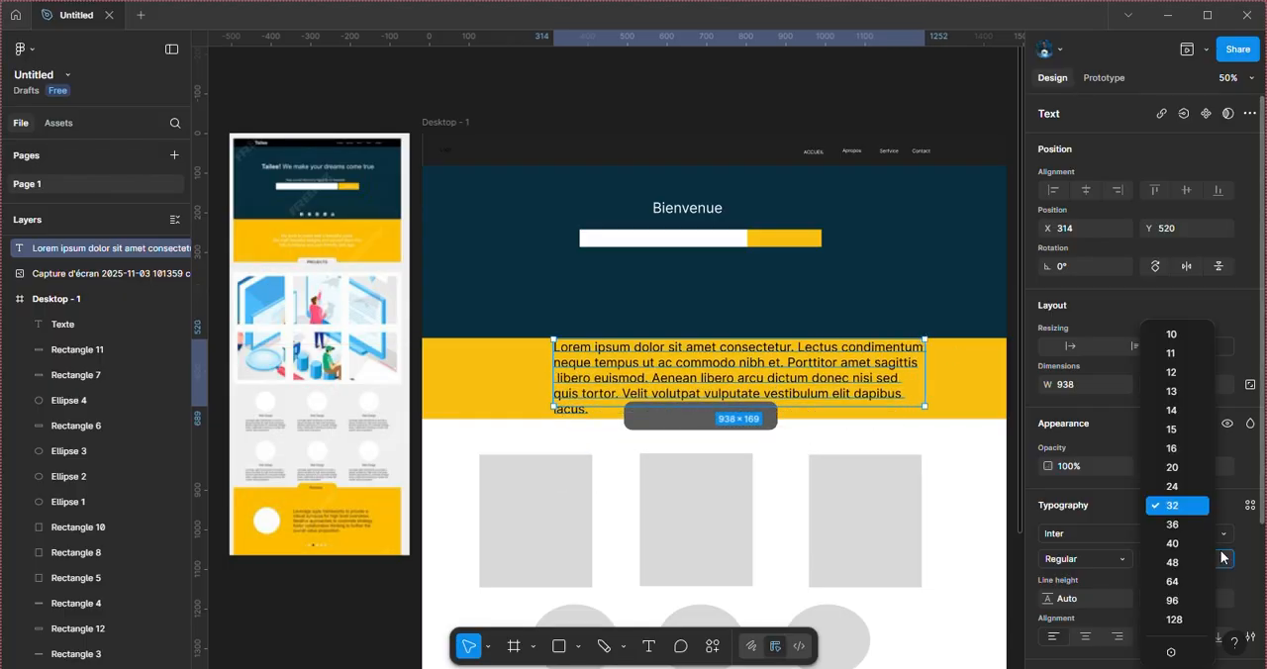
left_click(1171, 447)
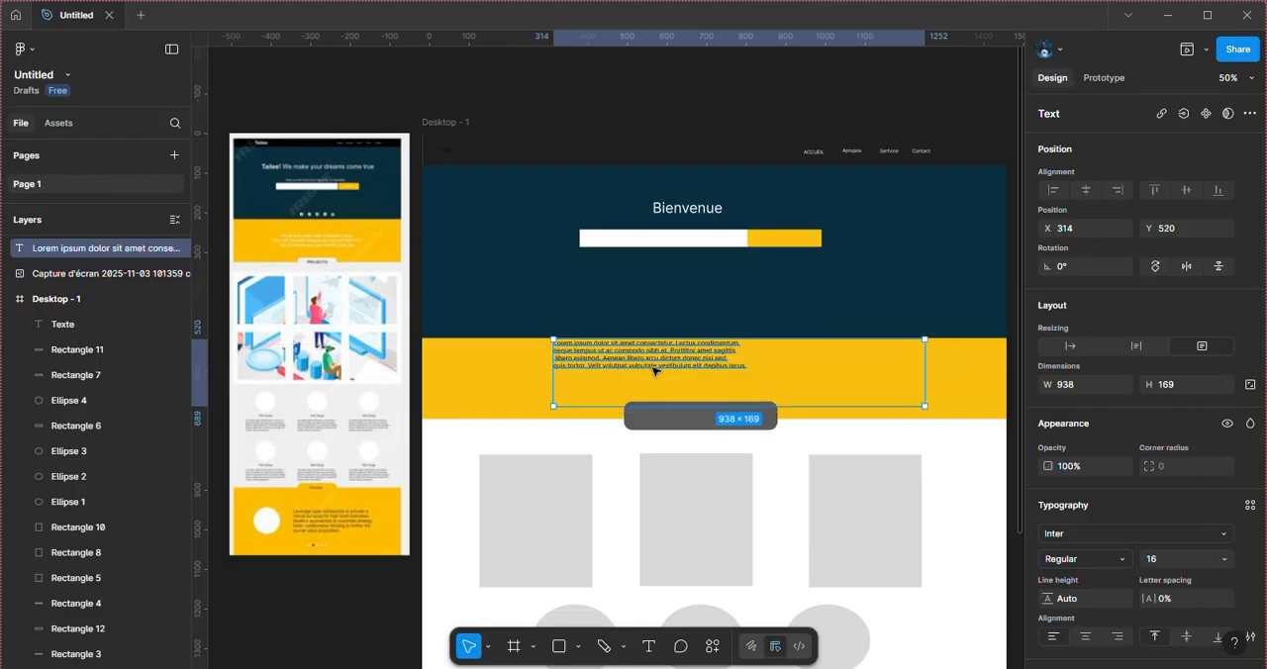
Step: Center-align the lorem ipsum text and move its box to X 214, Y 568
left_click_drag(644, 351, 650, 368)
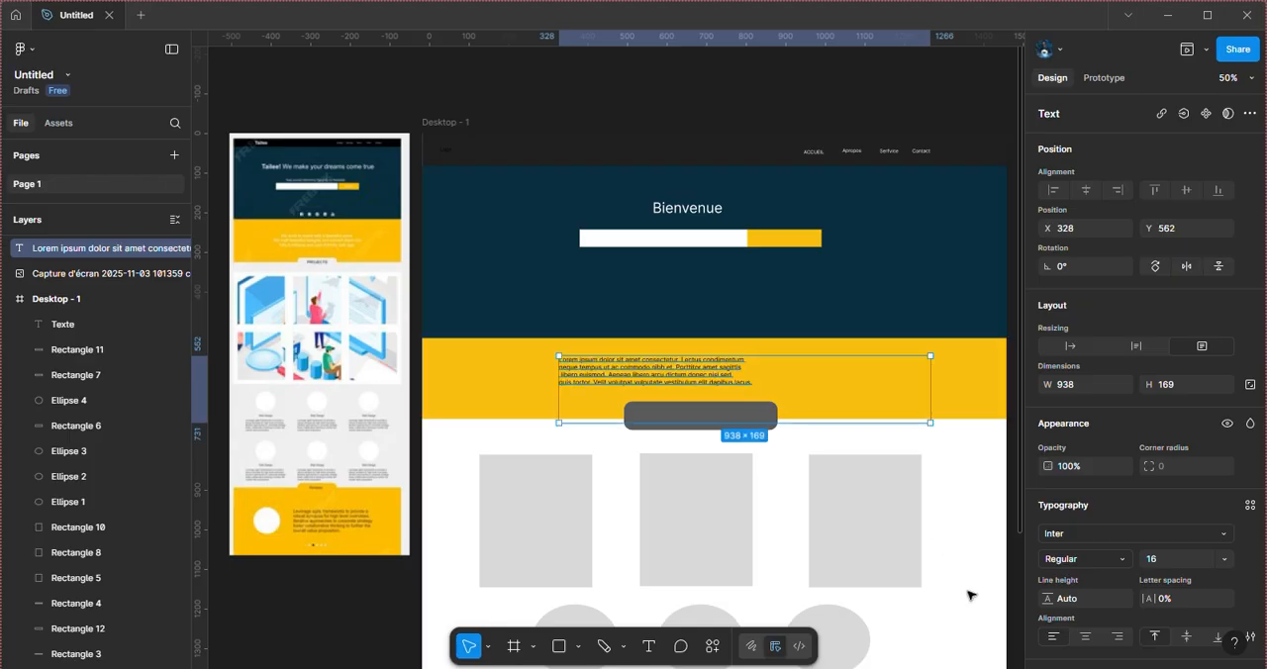
left_click(1085, 637)
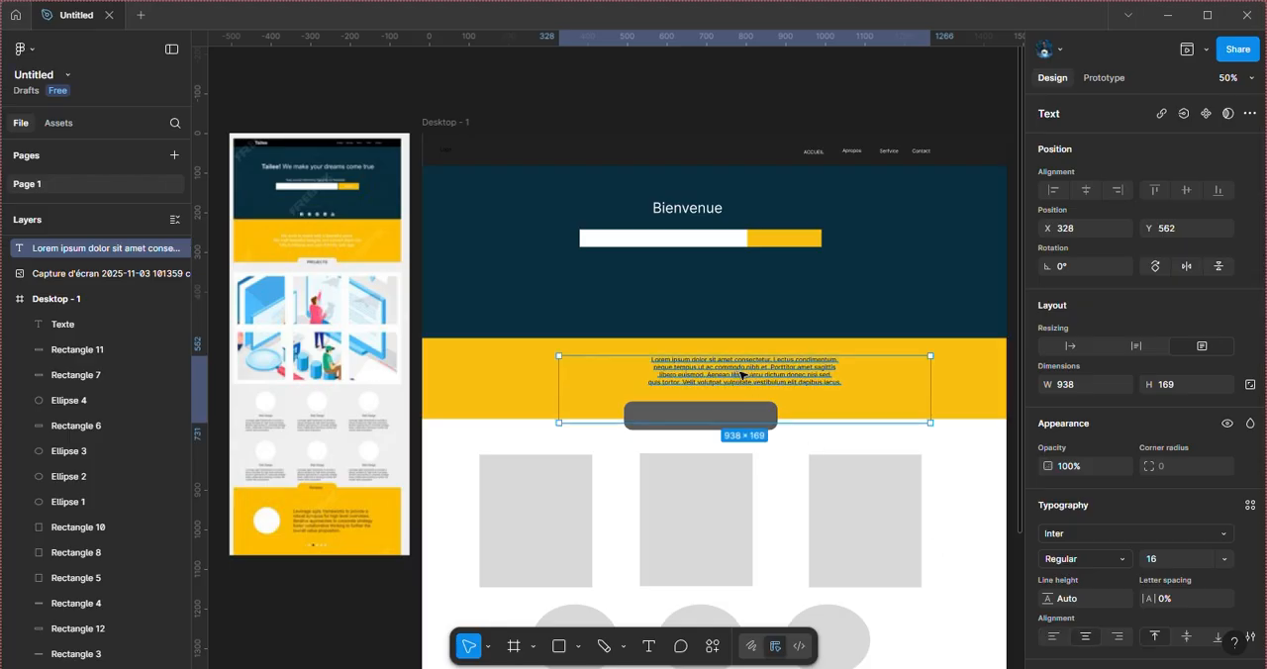
left_click_drag(740, 376, 696, 378)
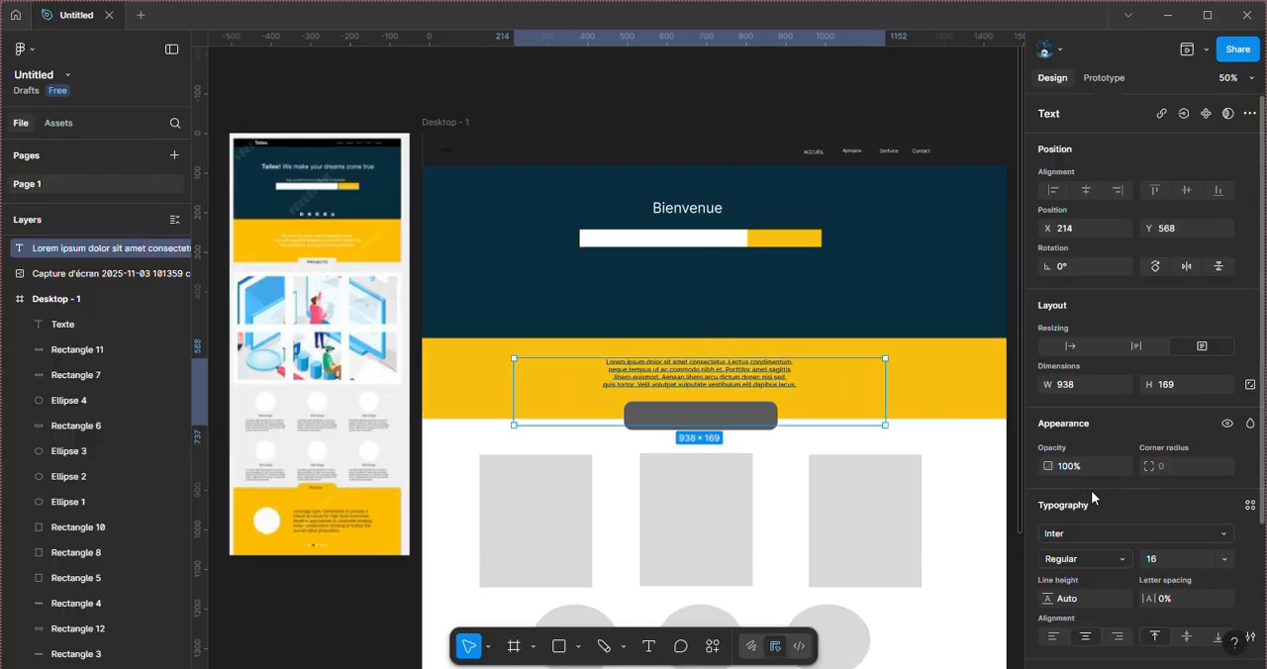
Step: Change the lorem ipsum text's fill colour to white FFFFFF
scroll(1093, 497, "down", 3)
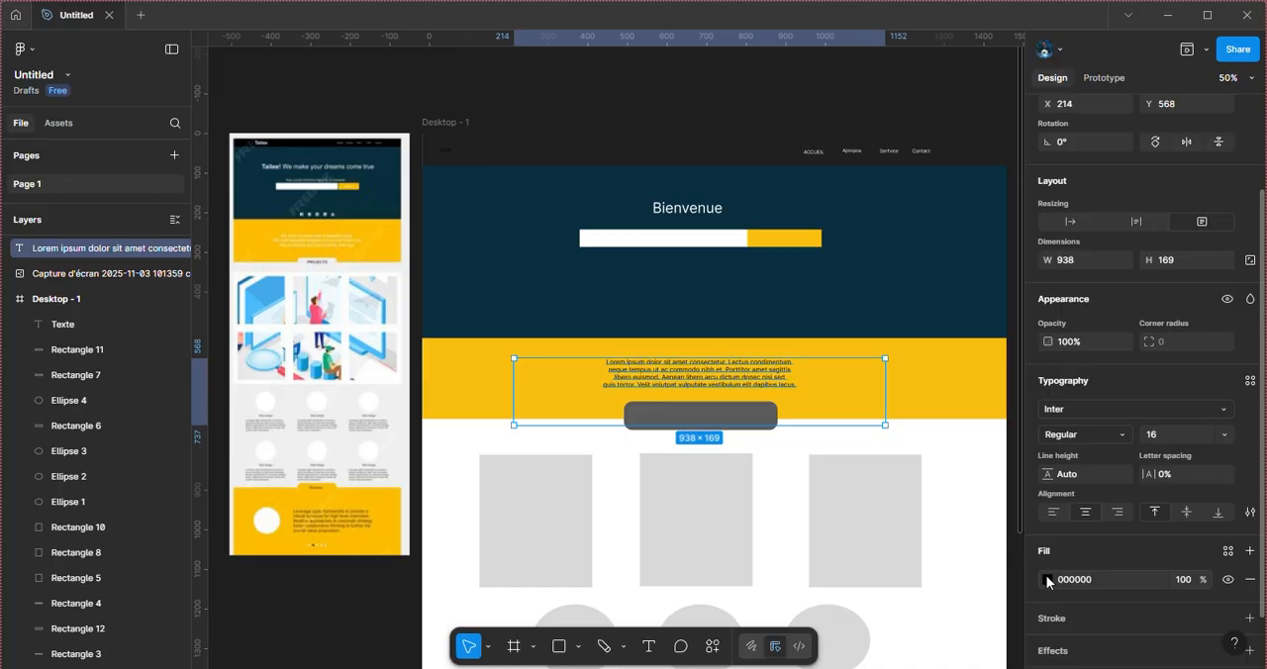
left_click(1047, 578)
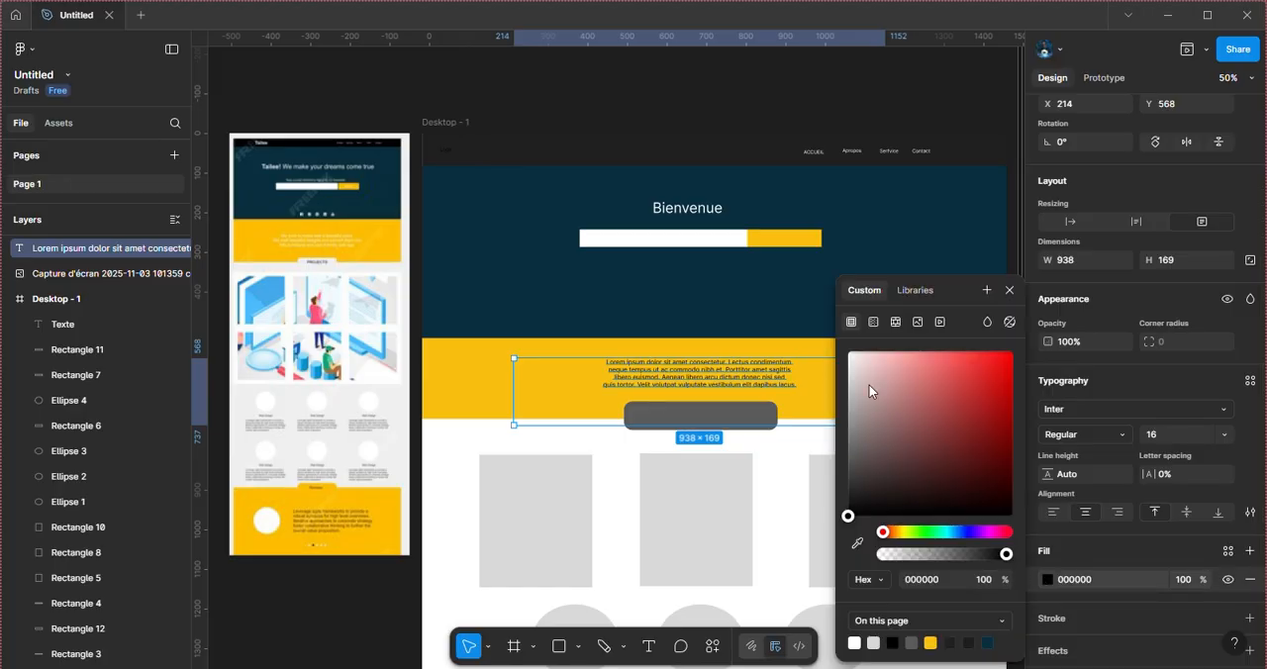
left_click_drag(869, 385, 843, 348)
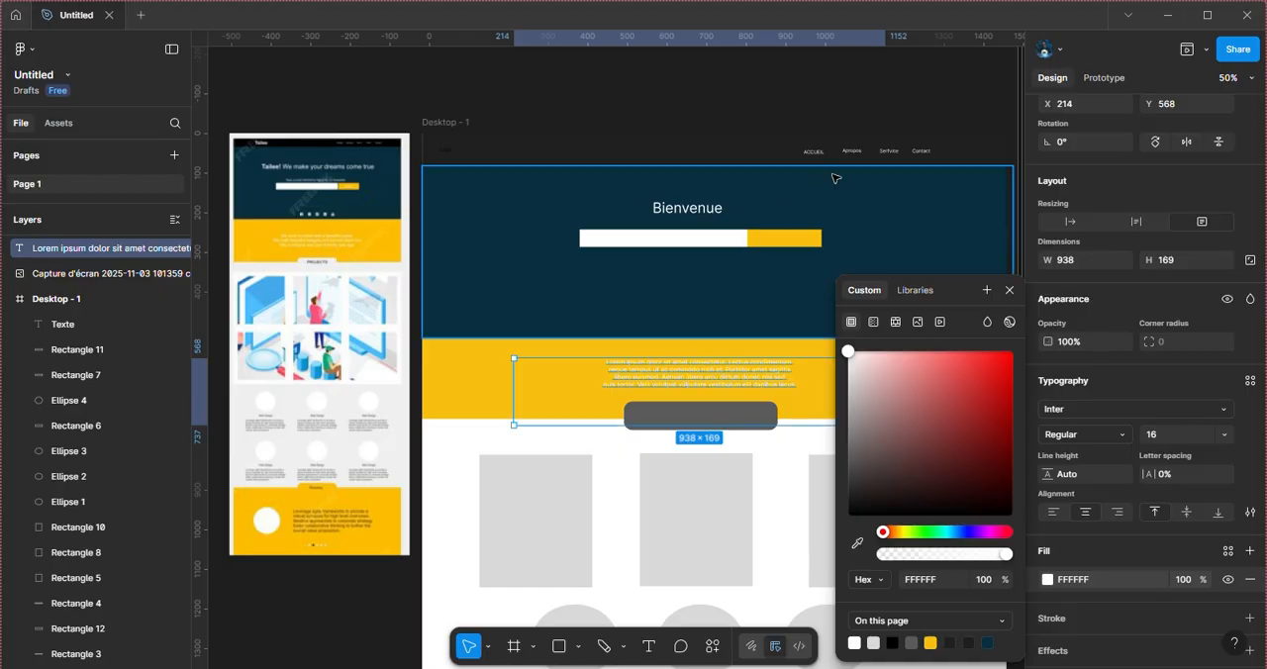
left_click(836, 180)
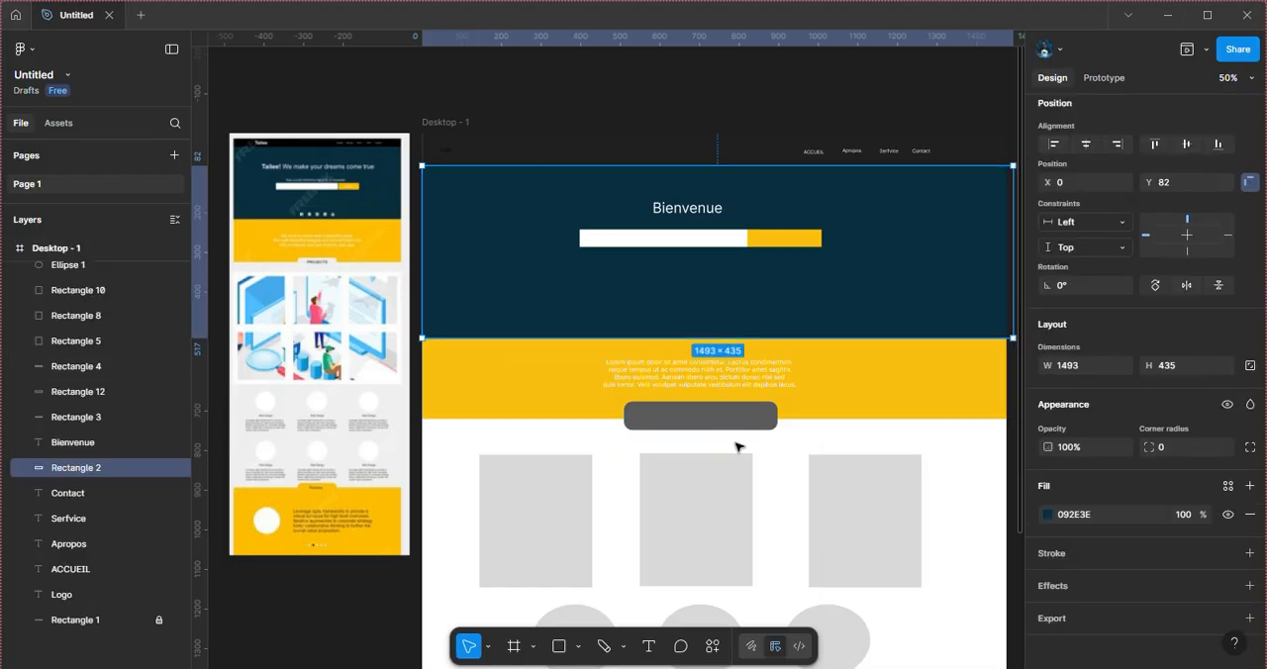
Step: Fill the gray rounded tab below the yellow band's text, Rectangle 11, with white FFFFFF sampled from the page background
scroll(740, 445, "down", 1)
left_click(751, 393)
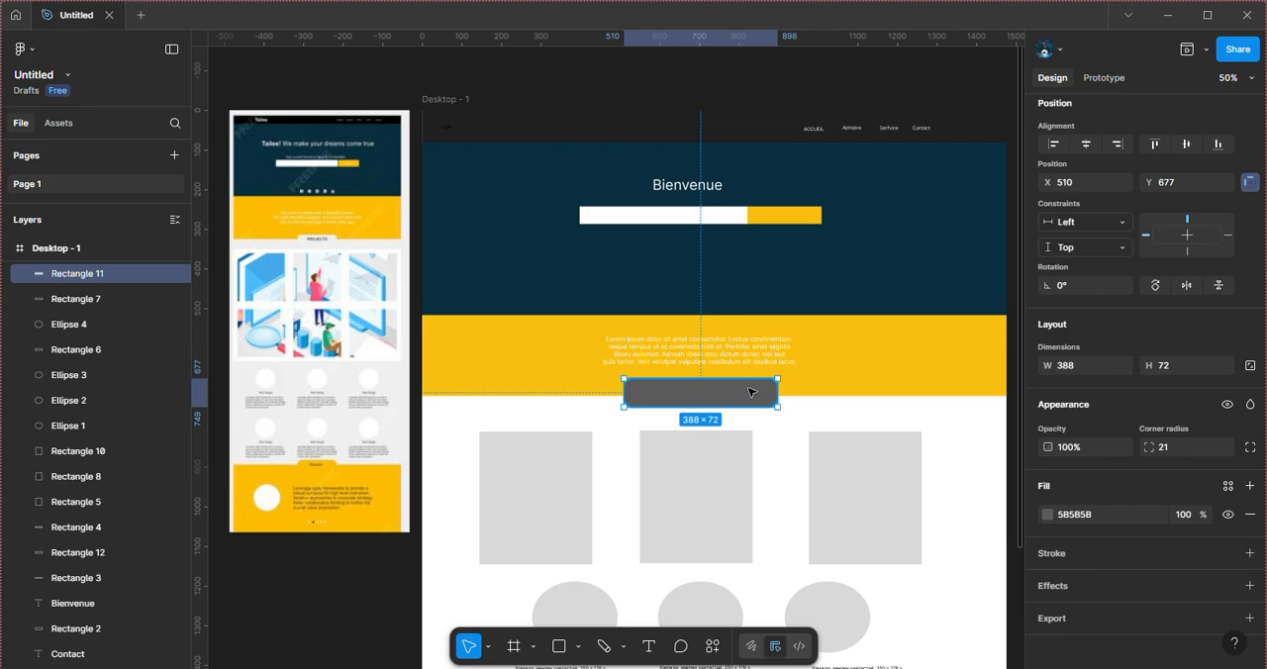
left_click(1046, 513)
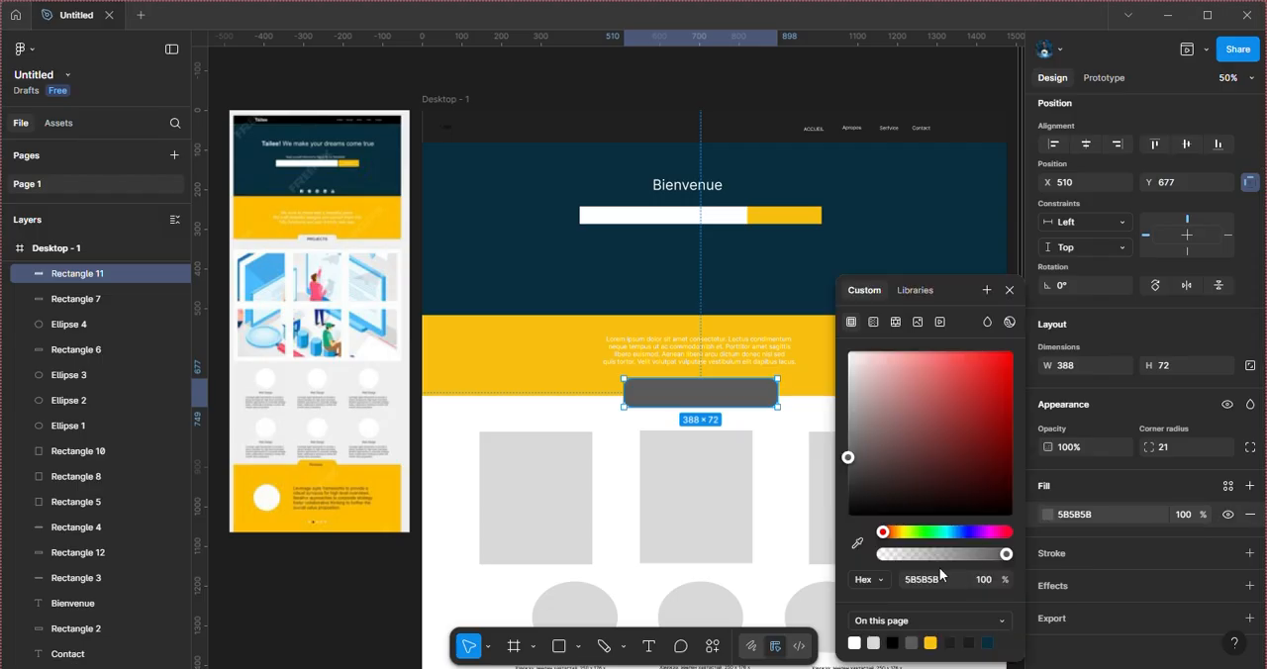
left_click(857, 542)
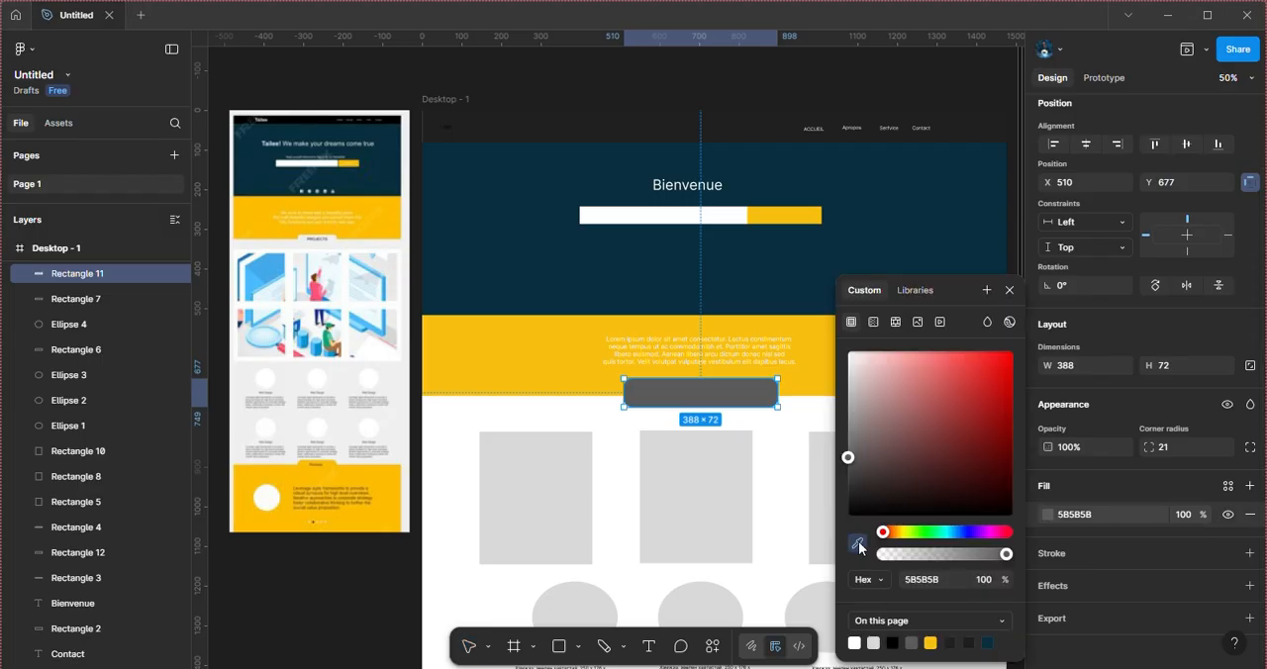
left_click(601, 413)
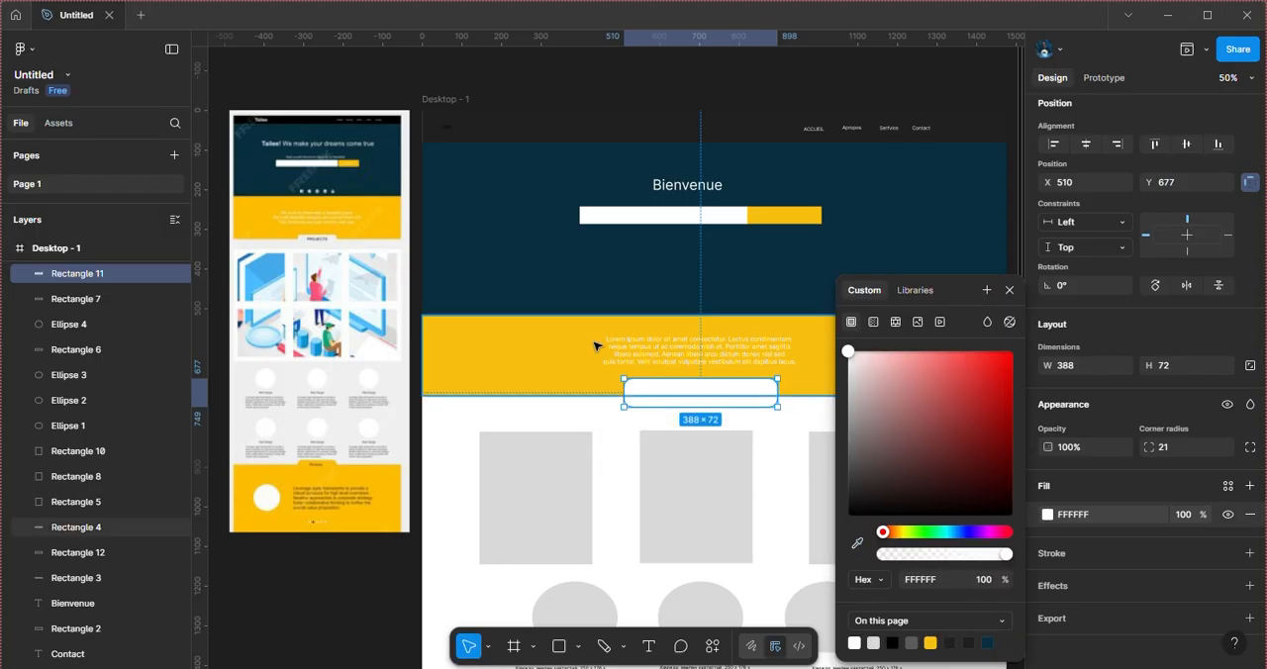
left_click(386, 601)
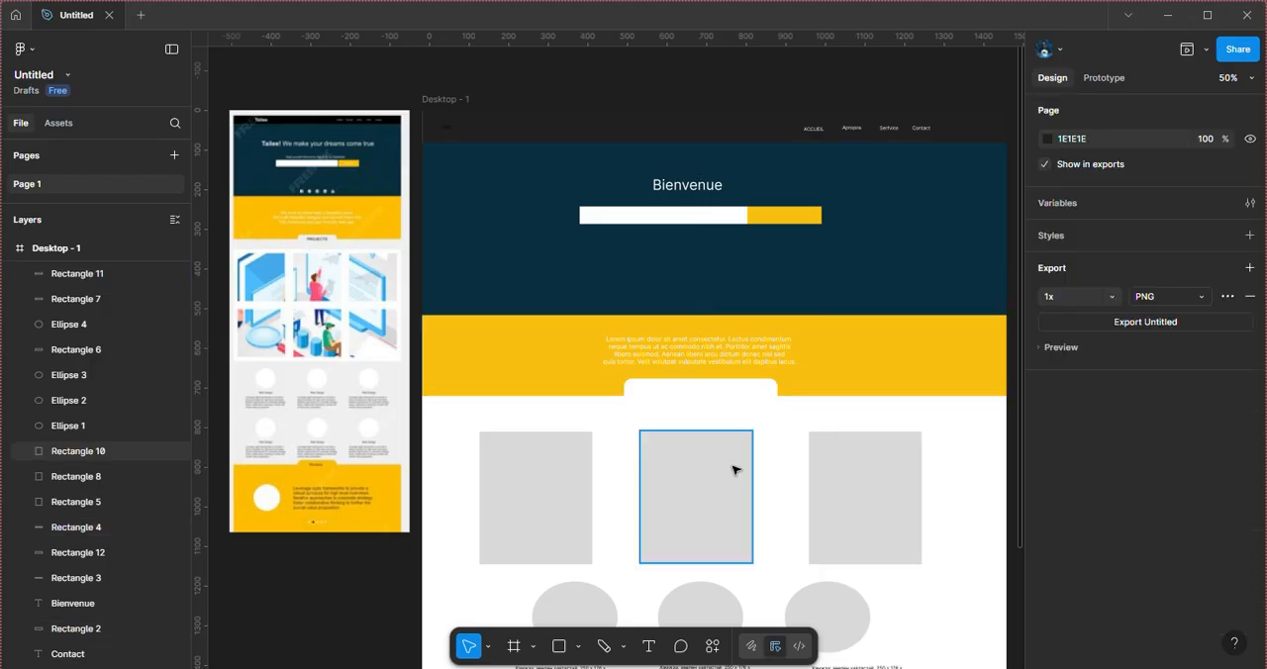
Step: Move the white rounded tab, Rectangle 11, down to Y 690
left_click(696, 395)
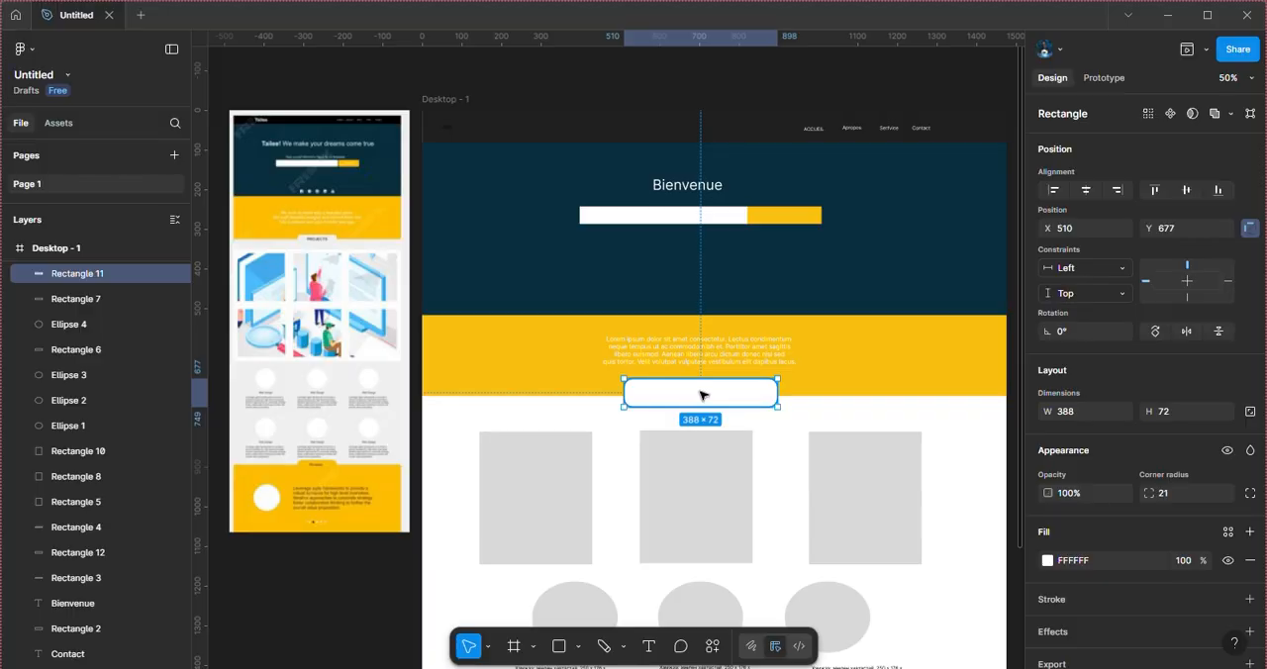
left_click_drag(699, 396, 703, 402)
scroll(712, 411, "down", 2)
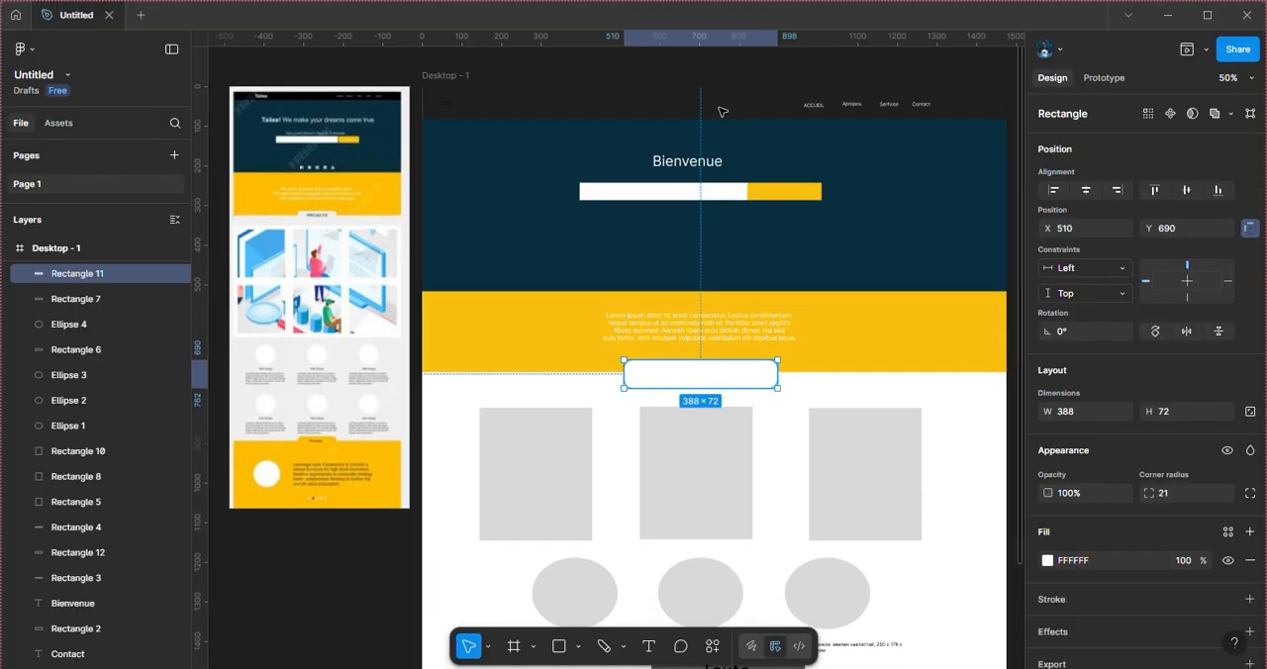
Step: Duplicate the "Bienvenue" heading and place the copy over the white rounded tab at X 472, Y 704
left_click(720, 176)
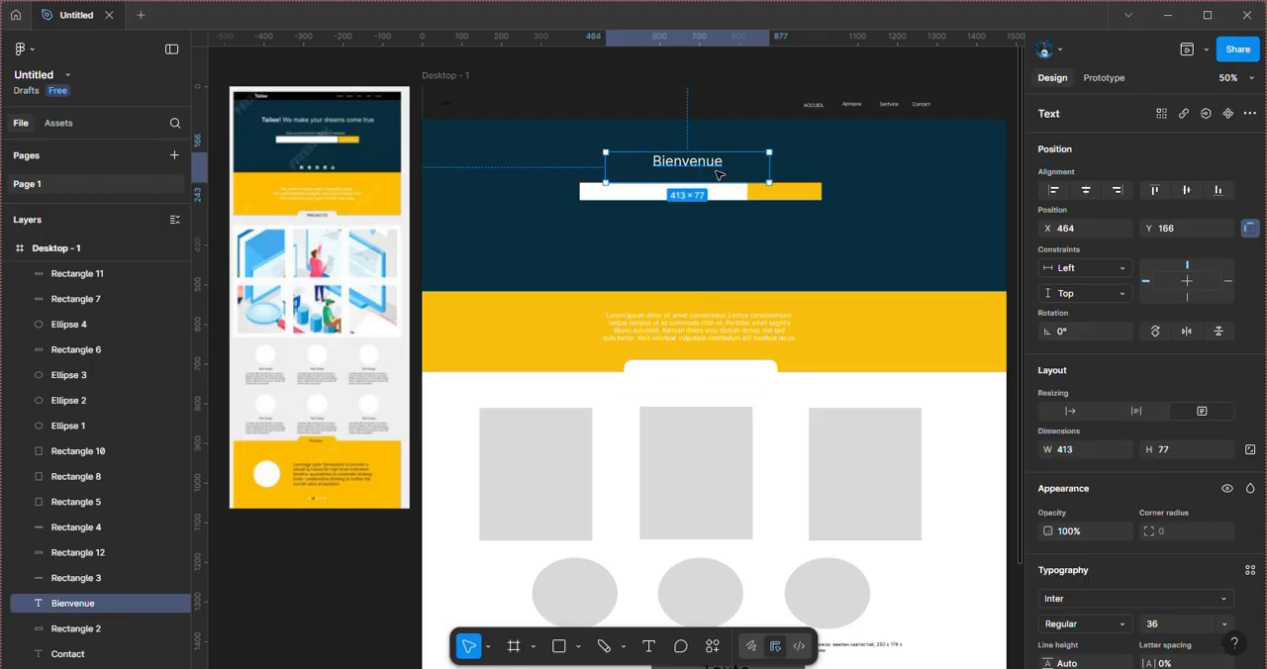
key("ctrl+d")
left_click_drag(712, 161, 716, 377)
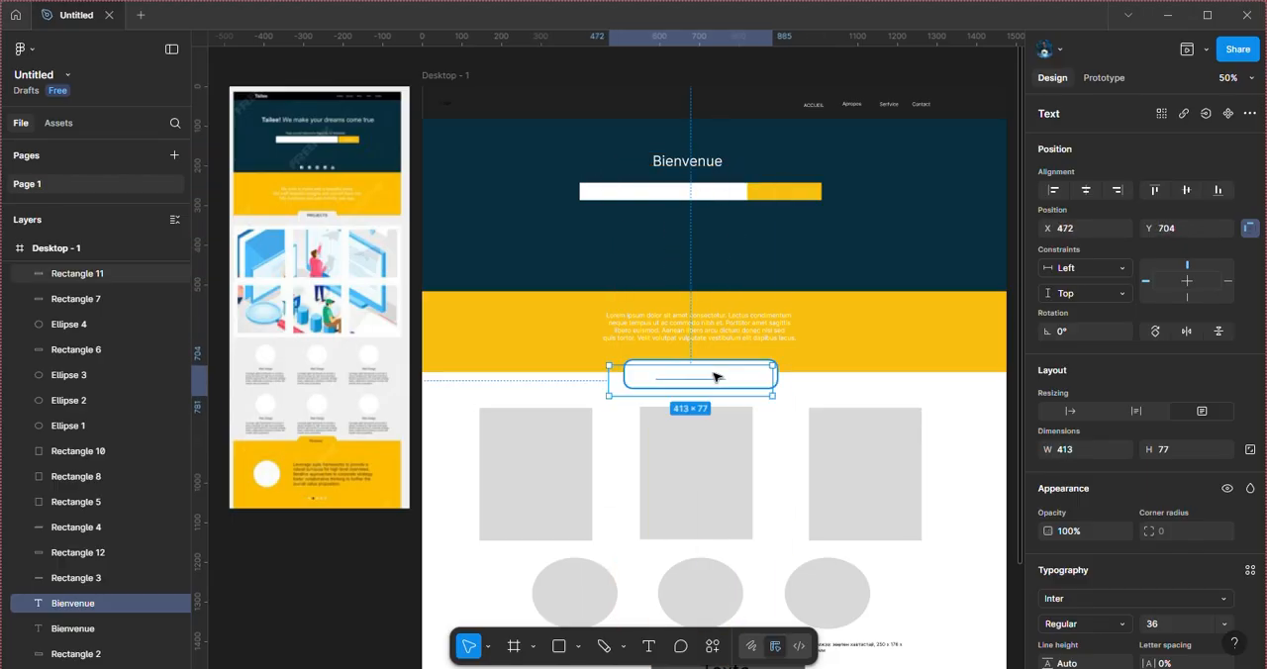
left_click(717, 377)
double_click(717, 377)
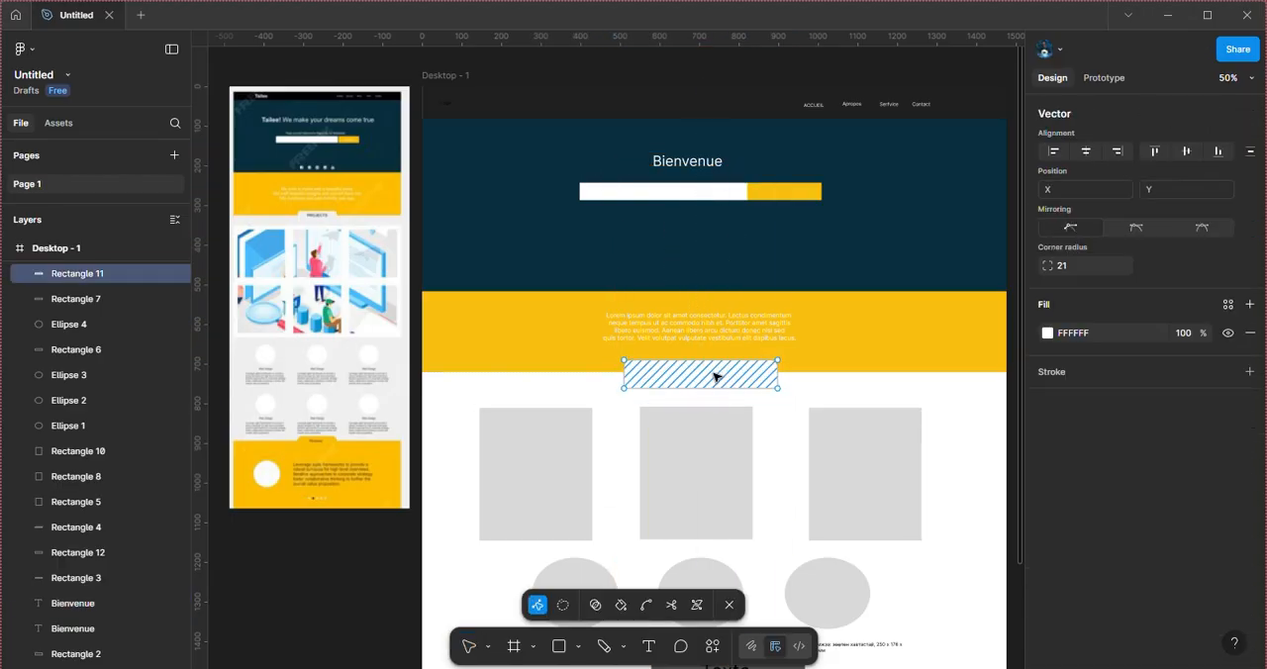
key("Escape")
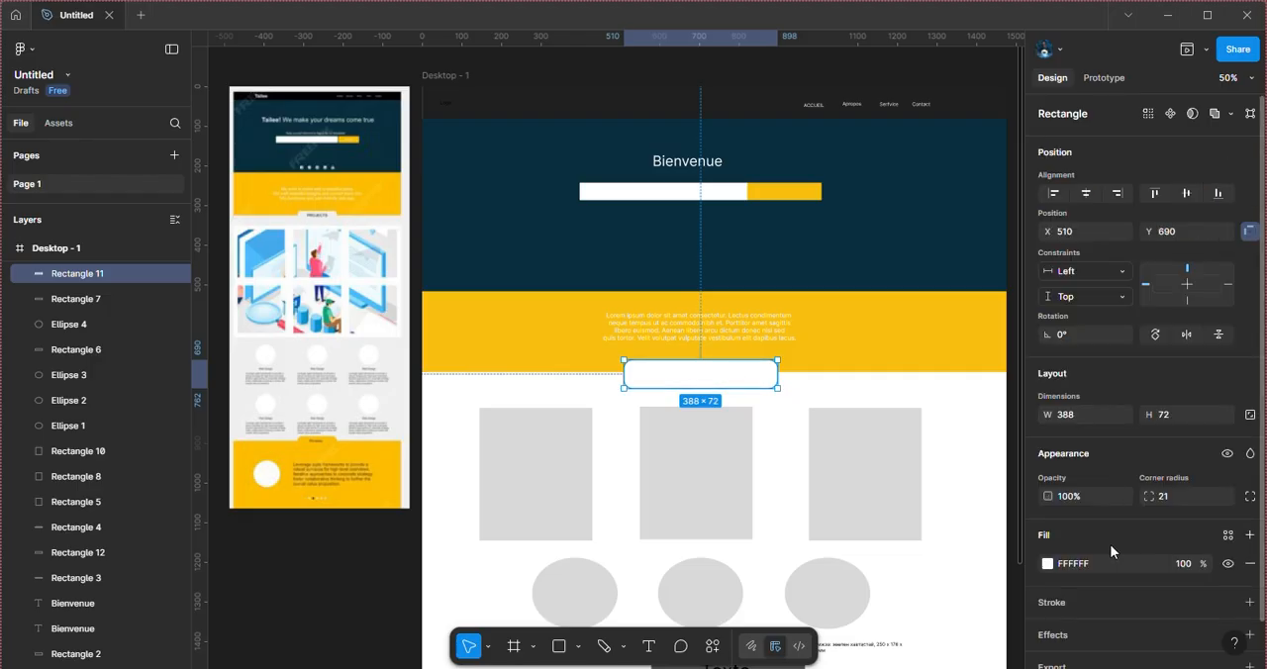
left_click(1048, 564)
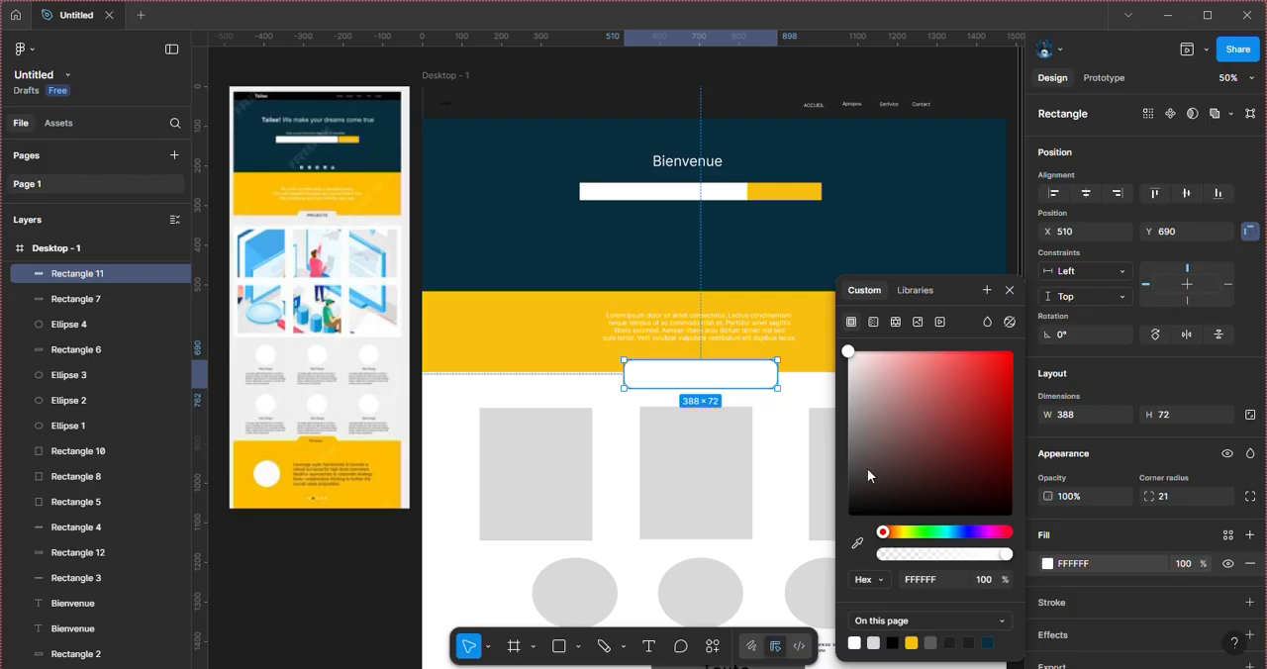
left_click_drag(867, 468, 847, 512)
left_click(912, 203)
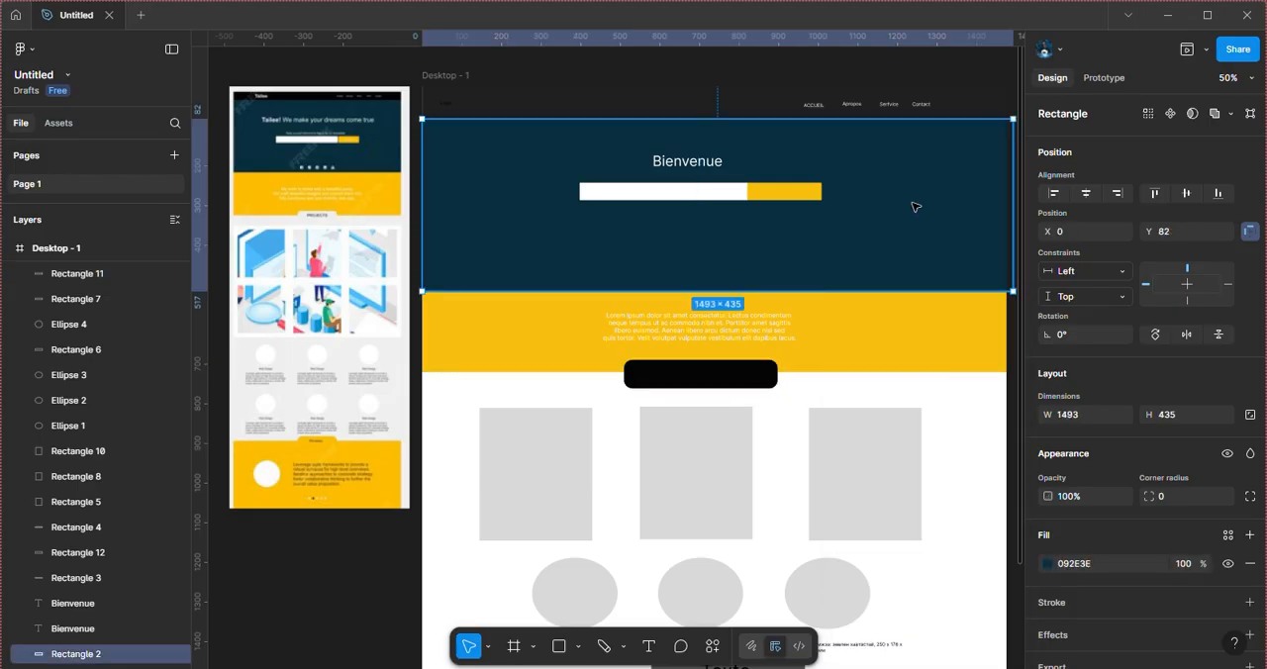
key("ctrl+z")
key("ctrl+z")
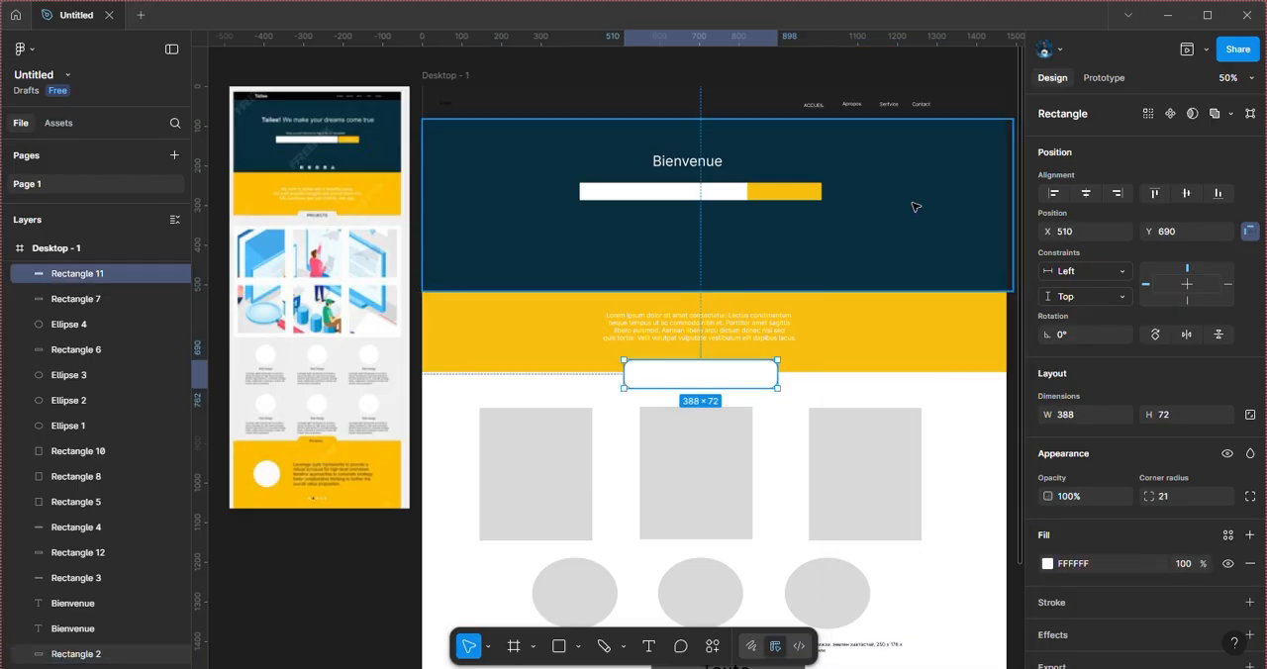
key("Return")
key("Escape")
key("Return")
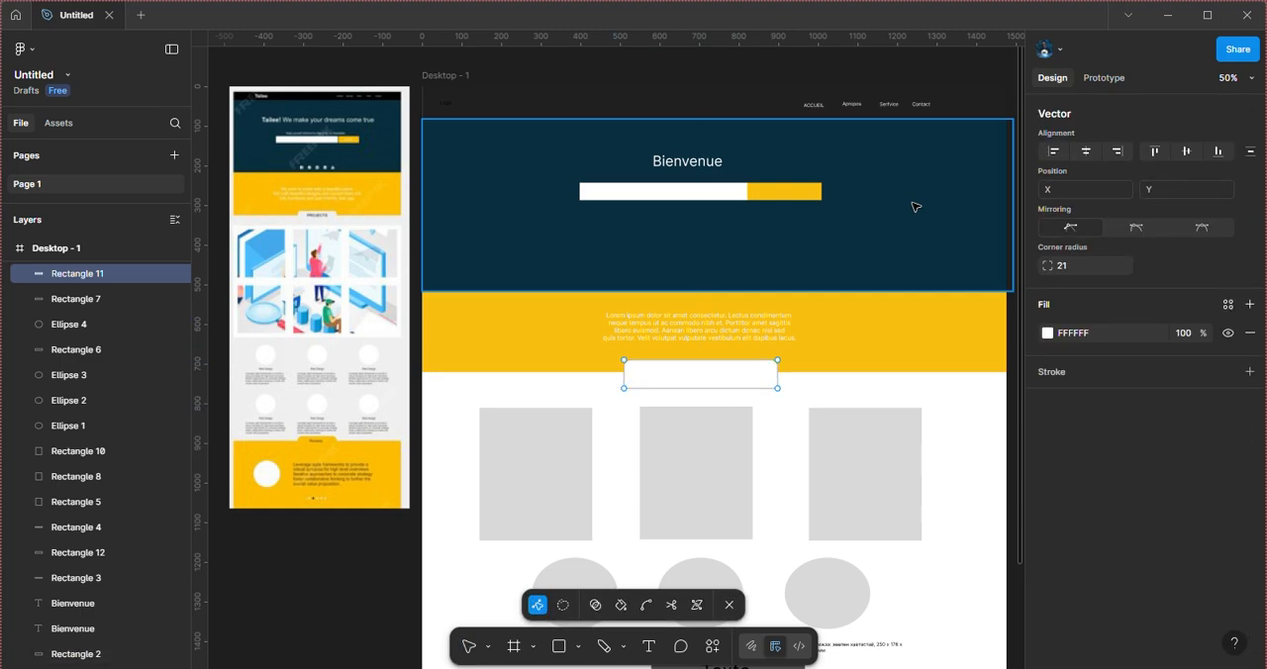
key("Escape")
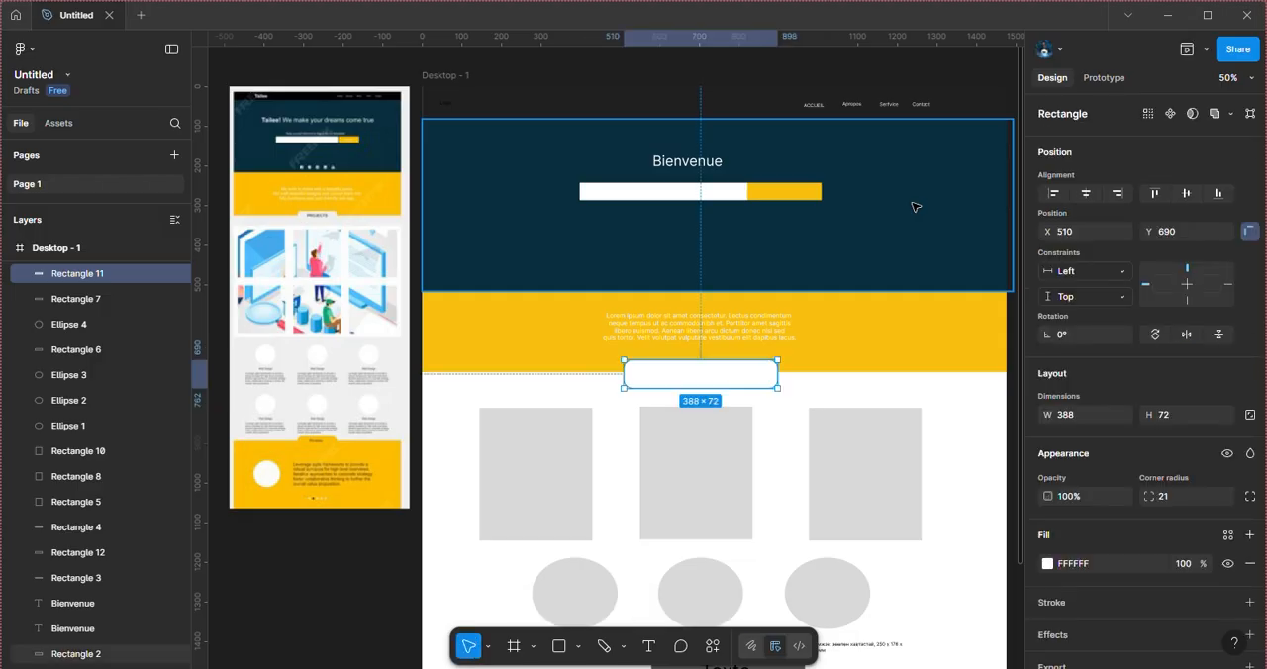
Step: Duplicate the "Bienvenue" heading again, place the copy at X 478, Y 394, and reorder its layer above Rectangle 11
left_click(710, 167)
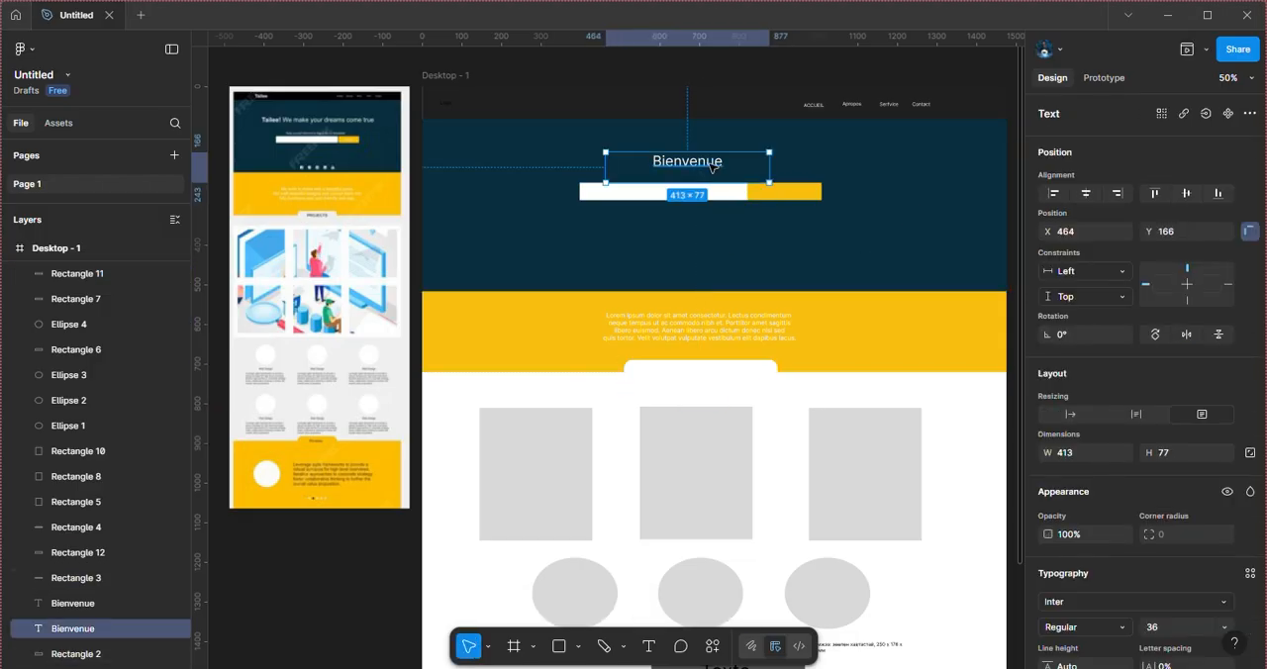
key("ctrl+d")
left_click_drag(711, 167, 716, 258)
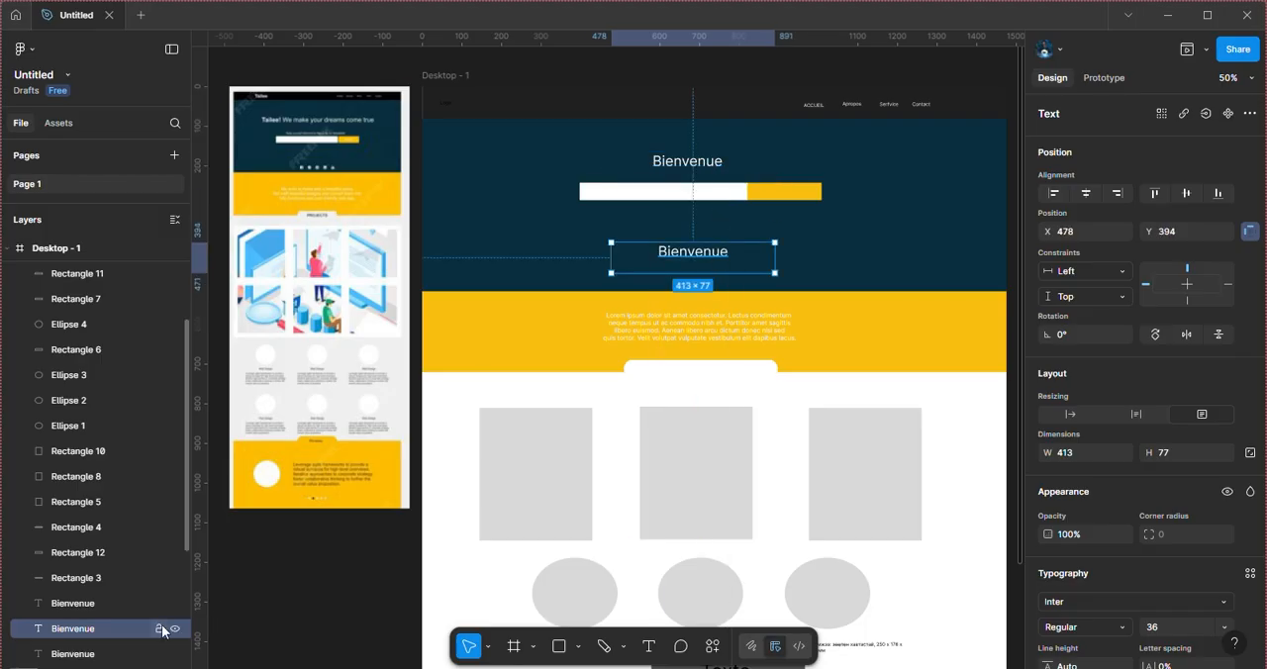
left_click_drag(146, 635, 103, 265)
left_click_drag(187, 354, 185, 268)
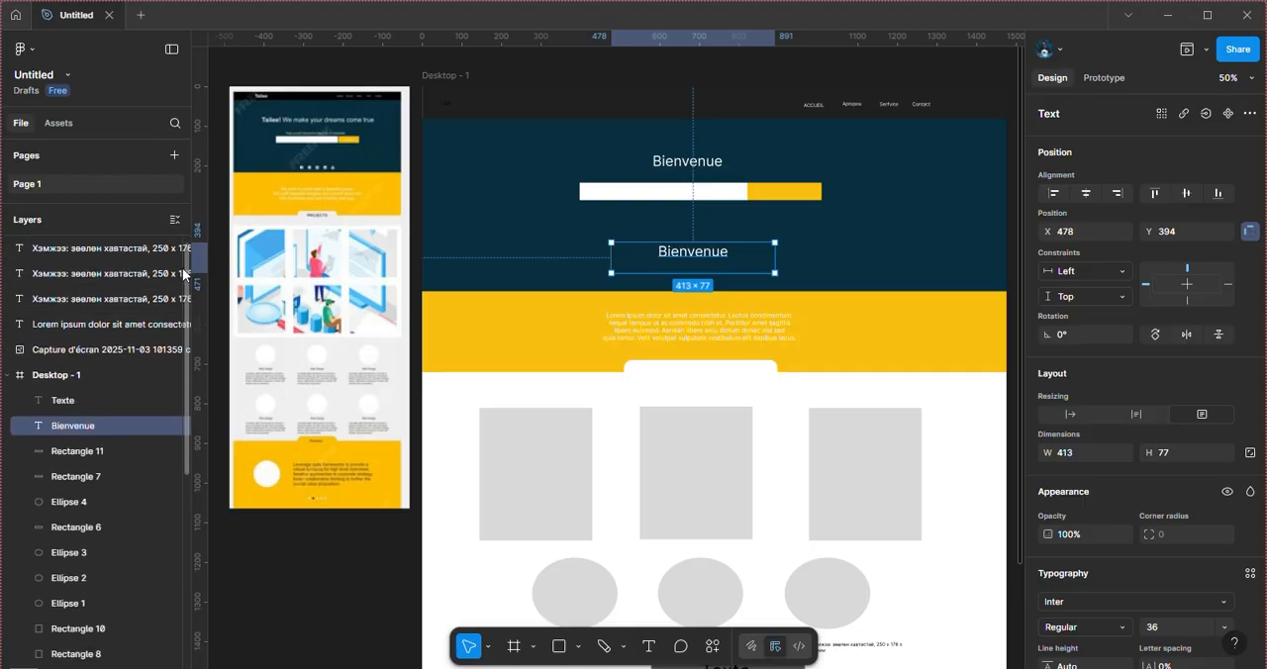
Step: Recolour the second "Bienvenue" copy black 000000 and place it over the white rounded tab at X 494, Y 686
left_click_drag(667, 257, 661, 279)
double_click(663, 278)
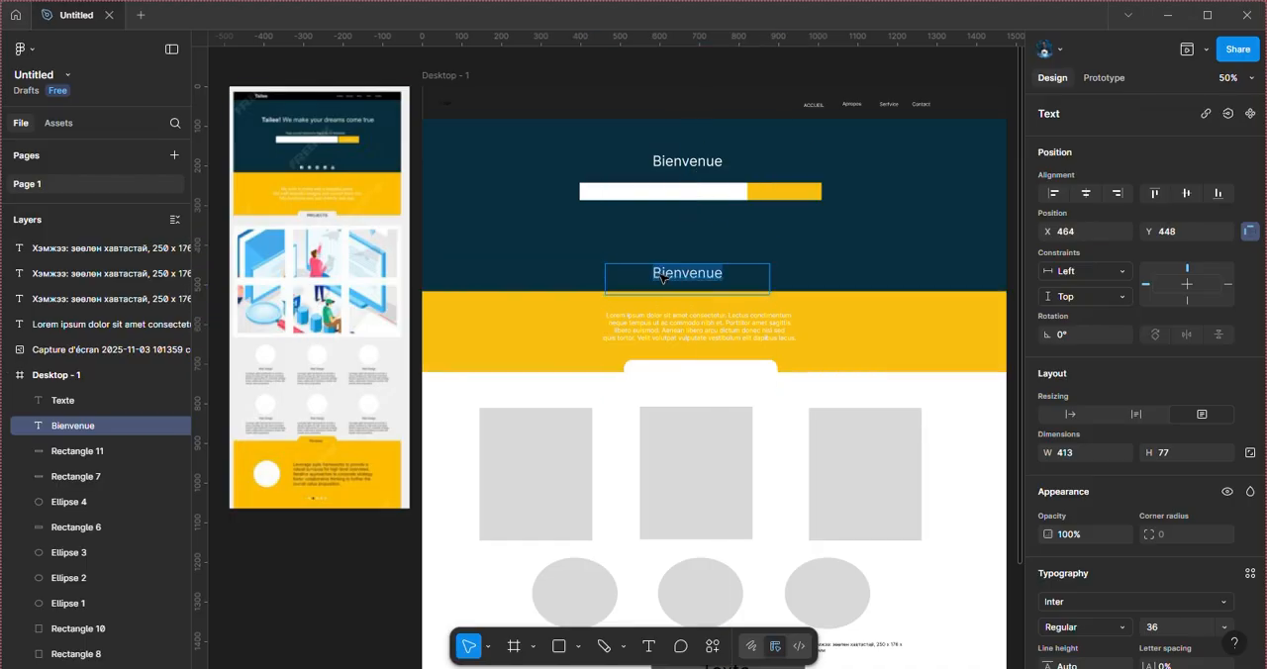
scroll(1084, 575, "down", 5)
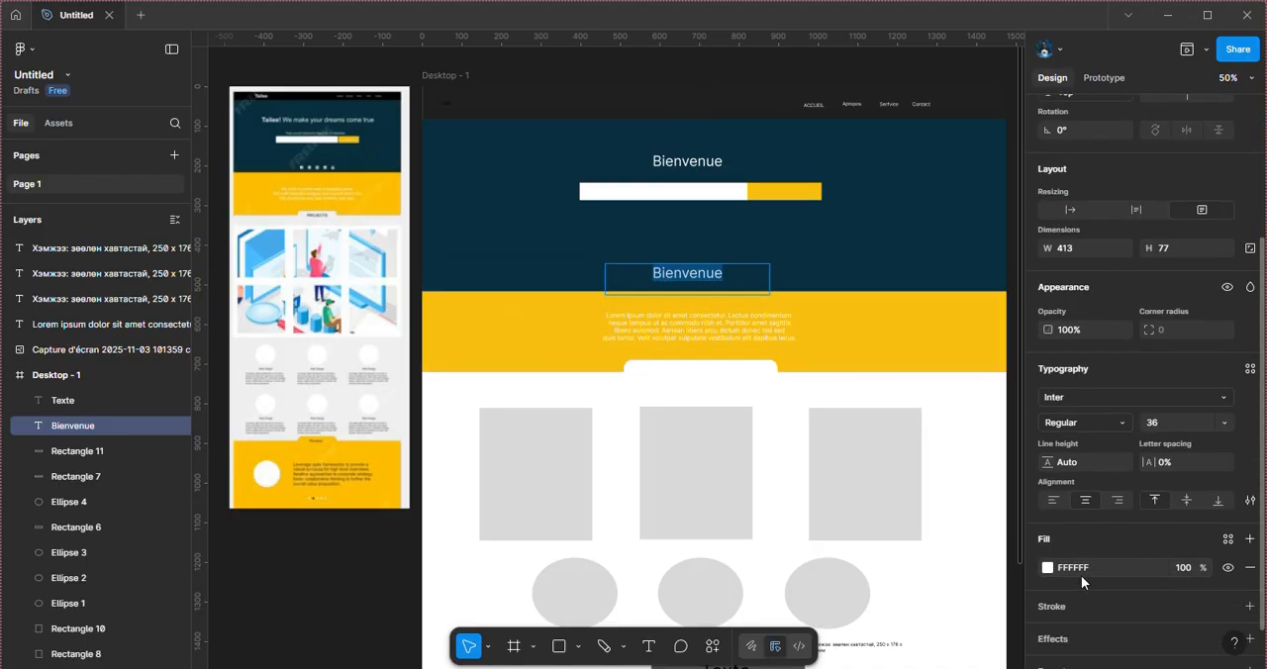
left_click(1046, 568)
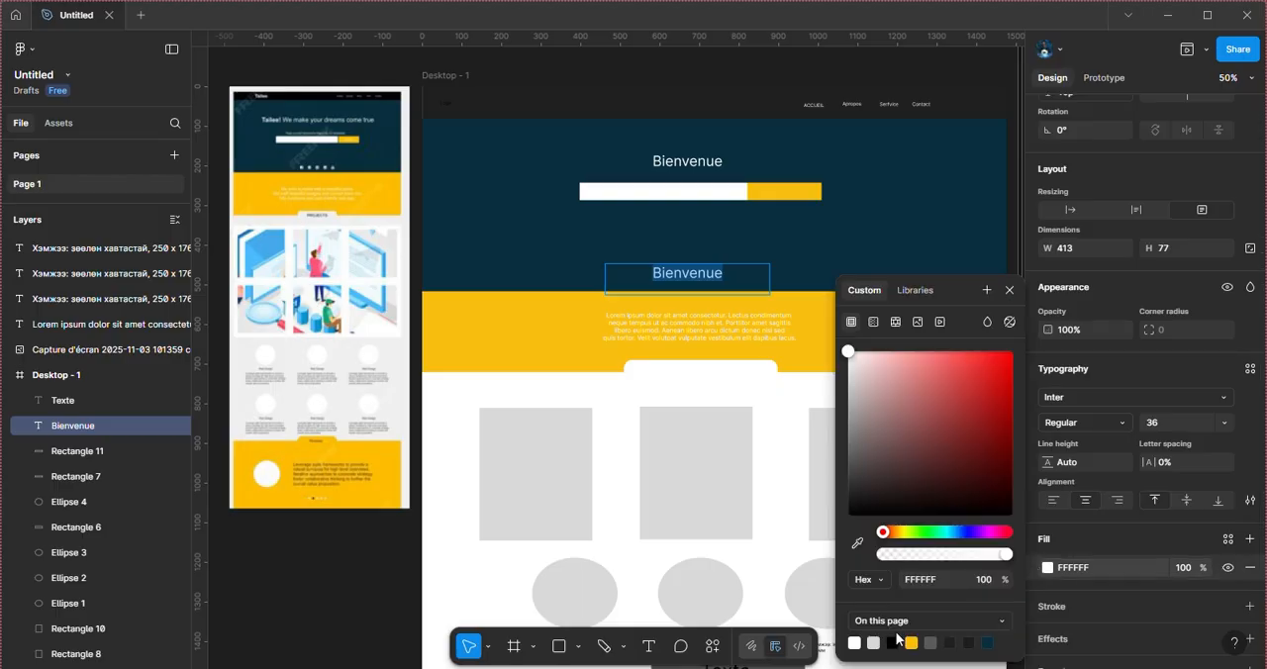
left_click(892, 641)
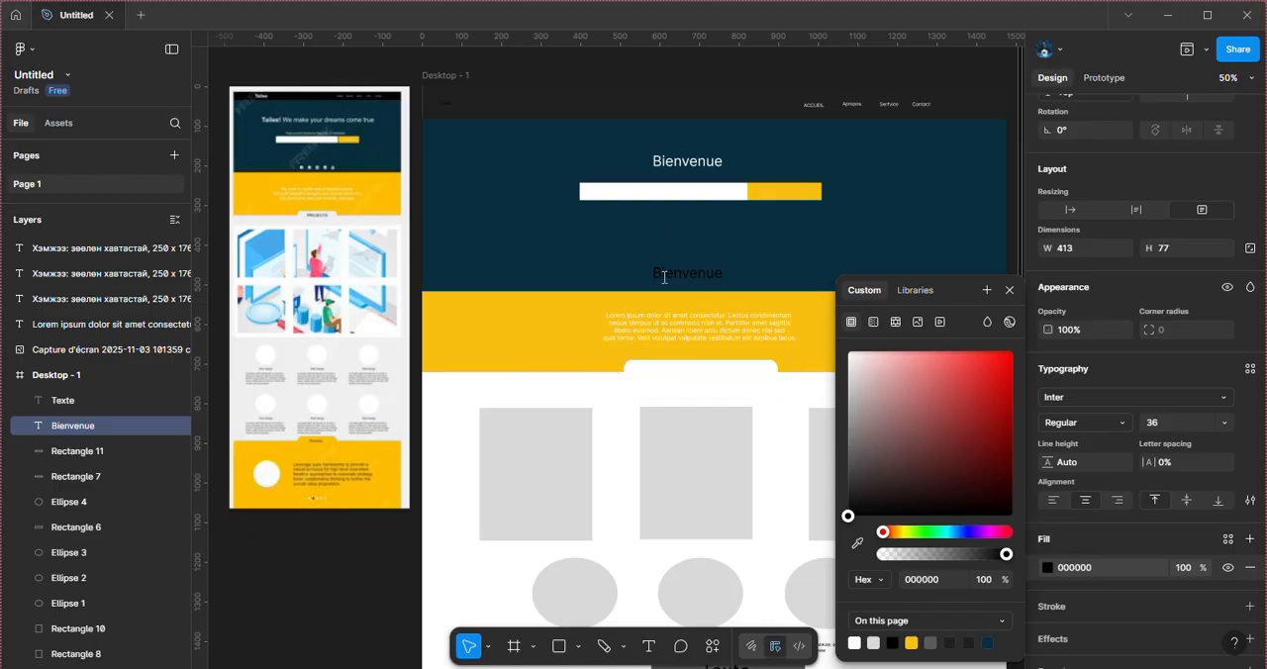
key("Escape")
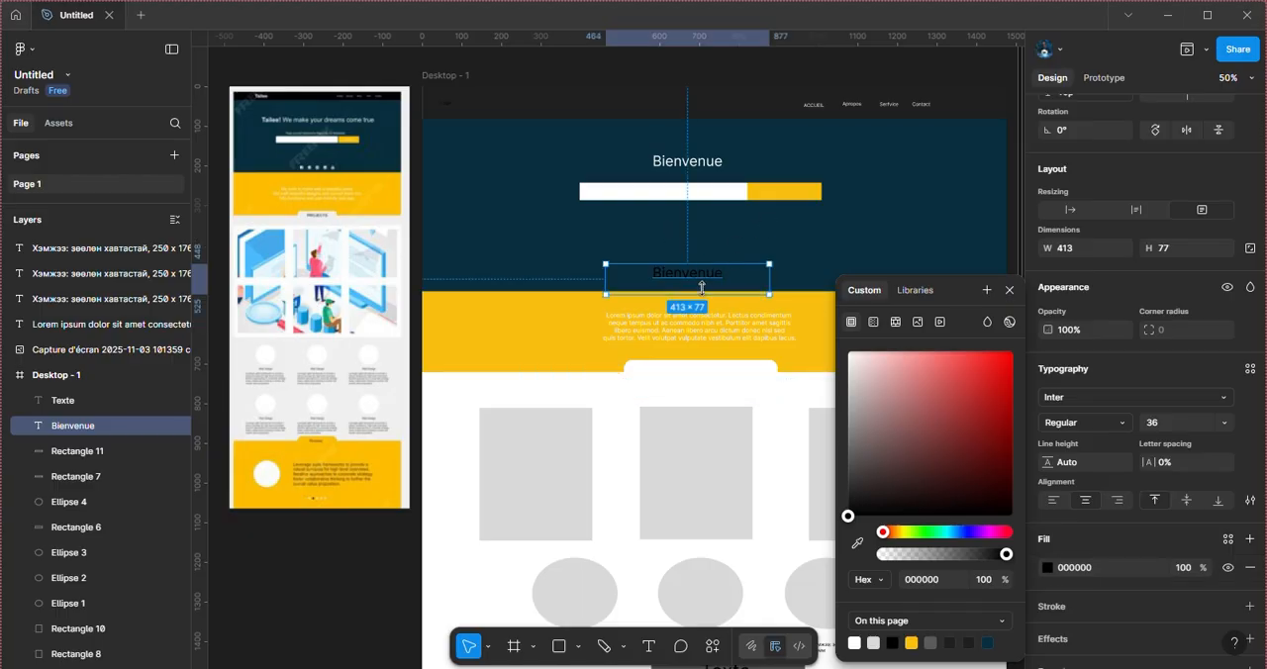
left_click_drag(699, 277, 713, 372)
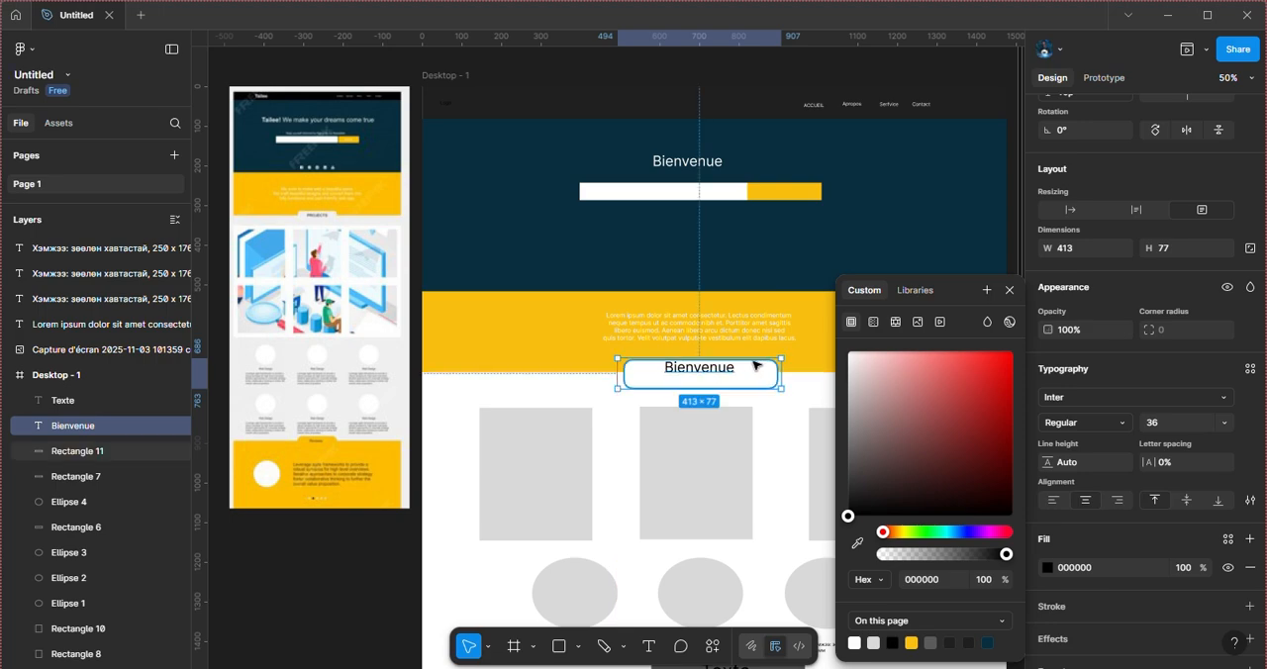
Step: Nudge the white rounded tab, Rectangle 11, up to Y 672 behind its label
left_click(772, 374)
key("Up")
key("Up")
key("Up")
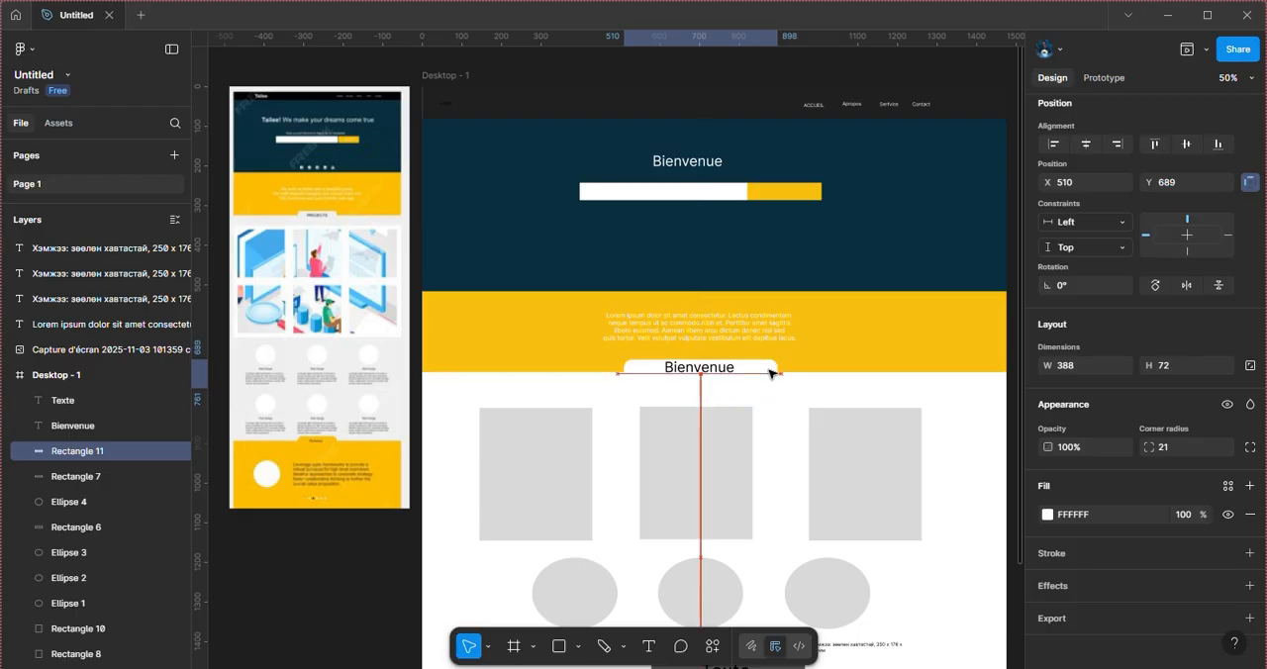
key("Up")
key("Up")
key("Up")
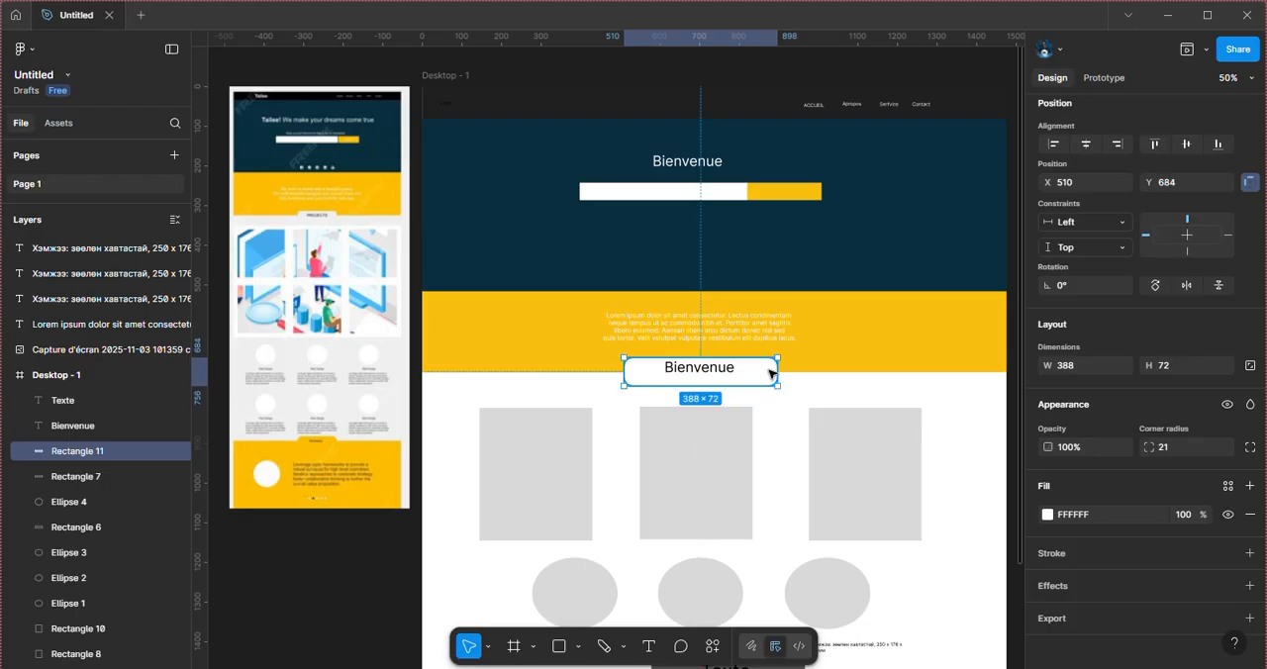
key("Up")
key("Up")
key("Up")
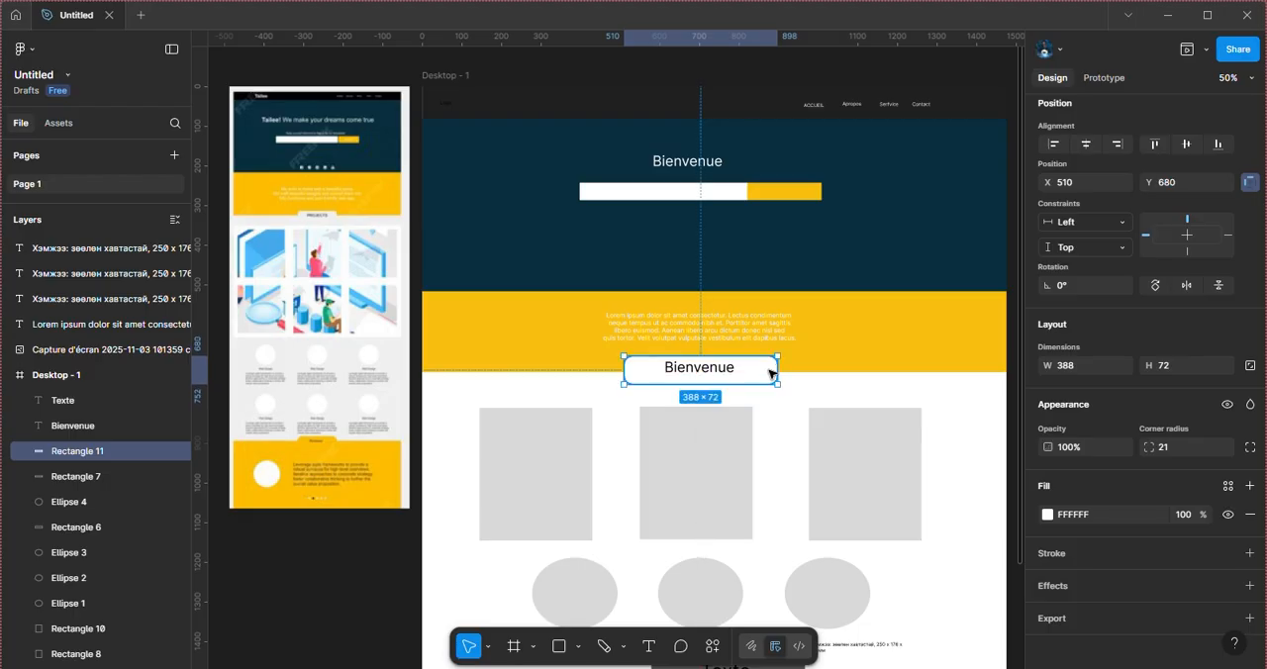
key("Up")
key("Up")
key("Up")
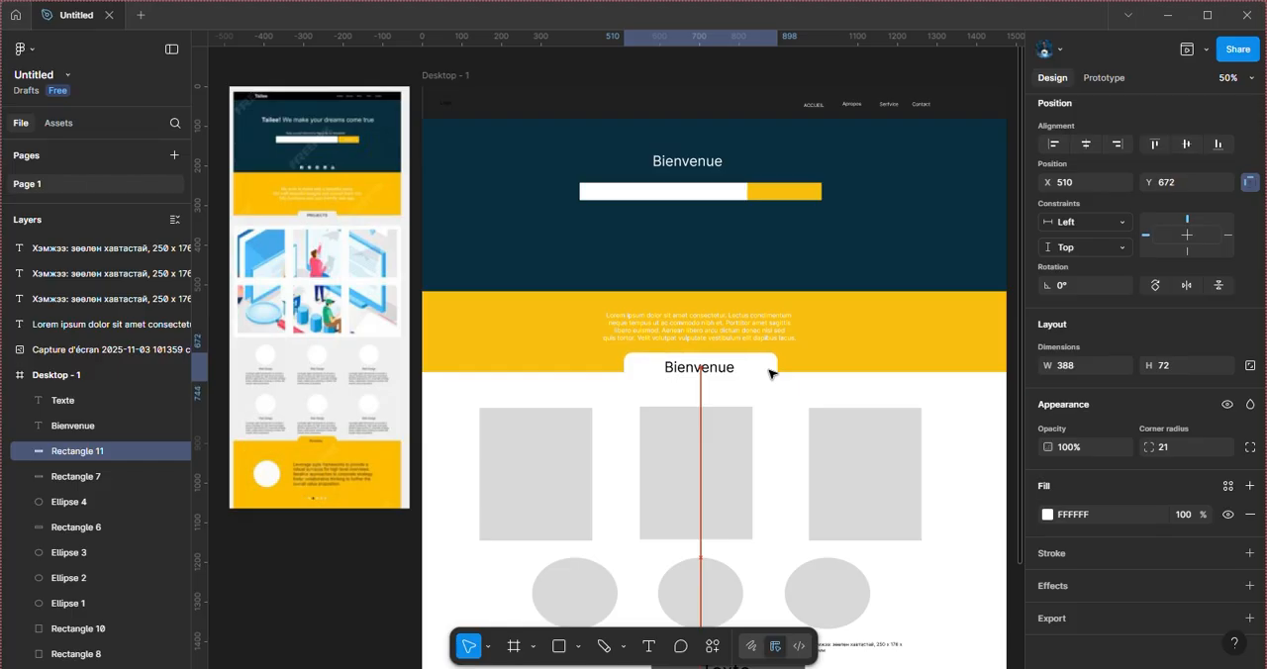
Step: Set the font size of the "Bienvenue" label on the white tab to 24
left_click(734, 375)
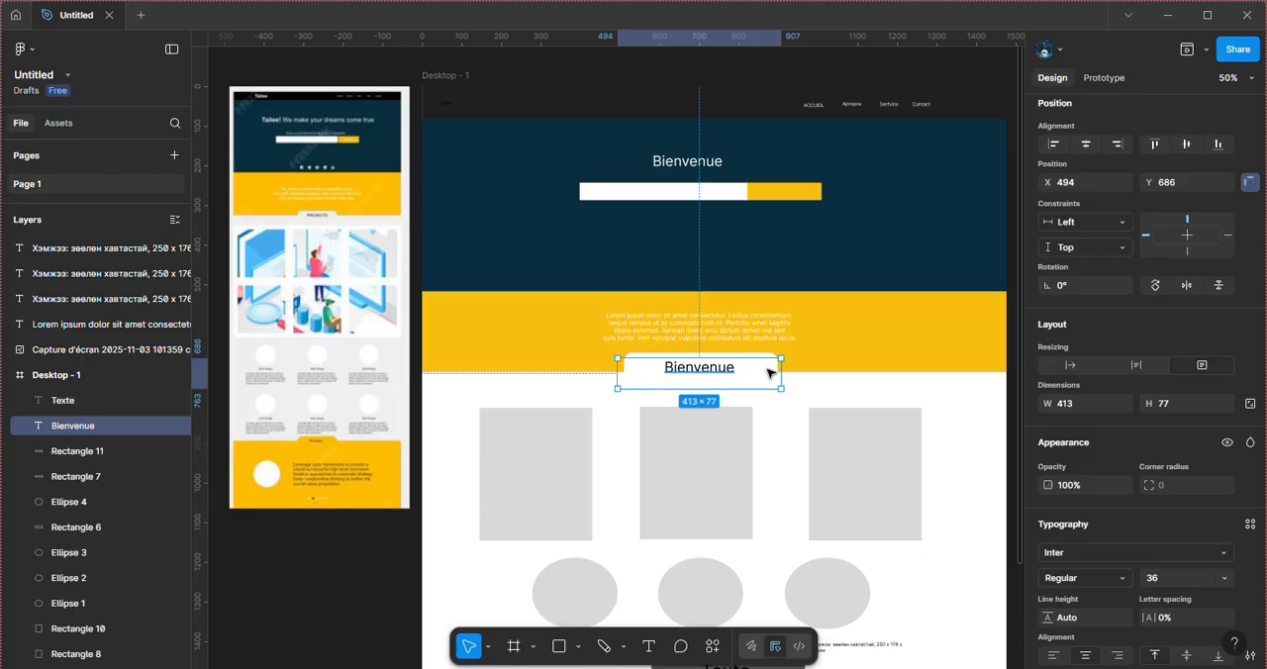
left_click(1226, 578)
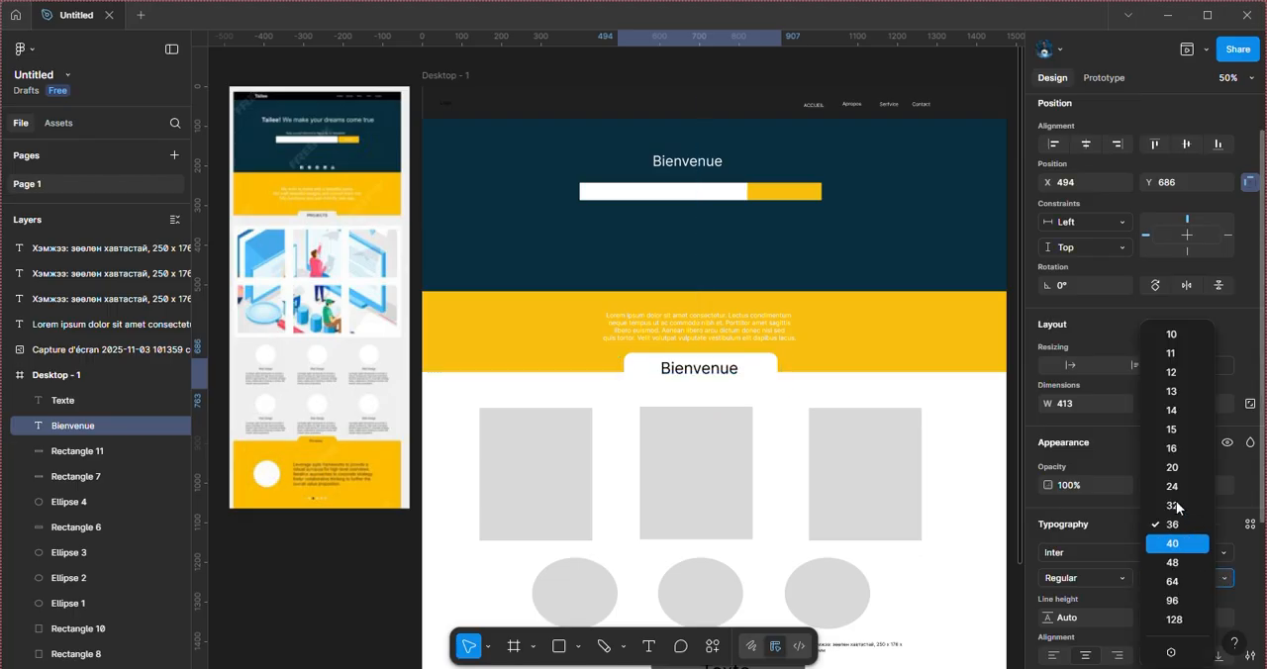
left_click(1175, 487)
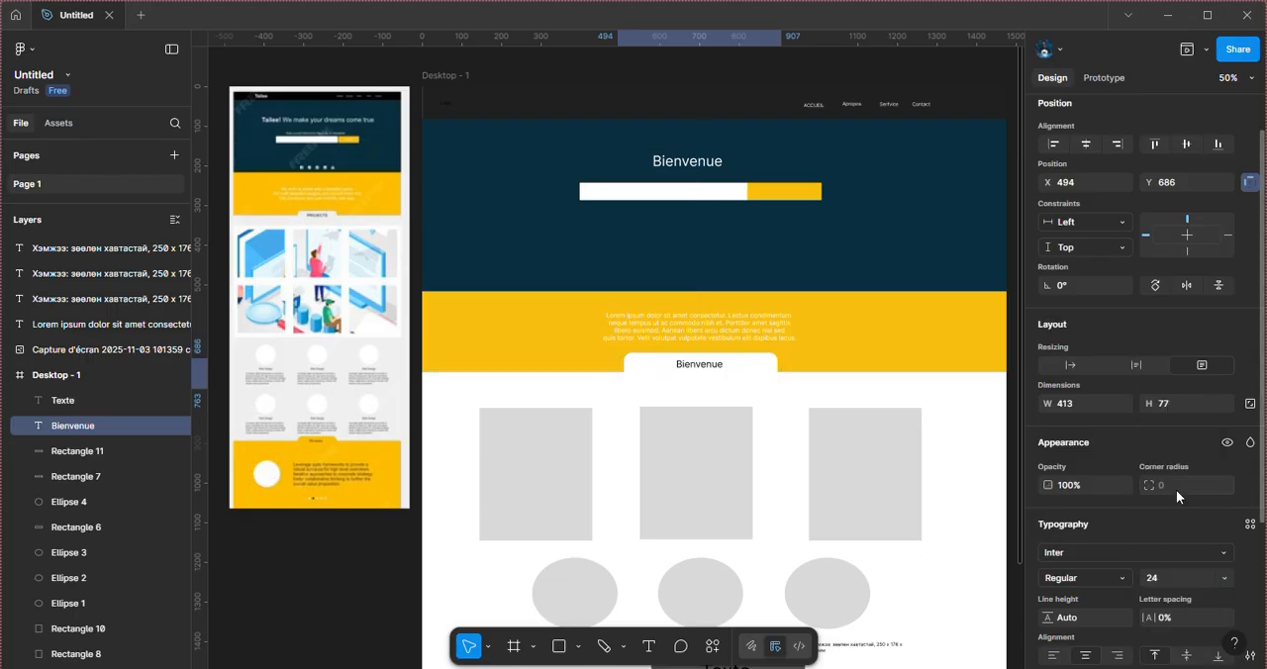
Step: Narrow the white rounded tab from both sides to 262 wide at X 568, around its label
left_click(763, 362)
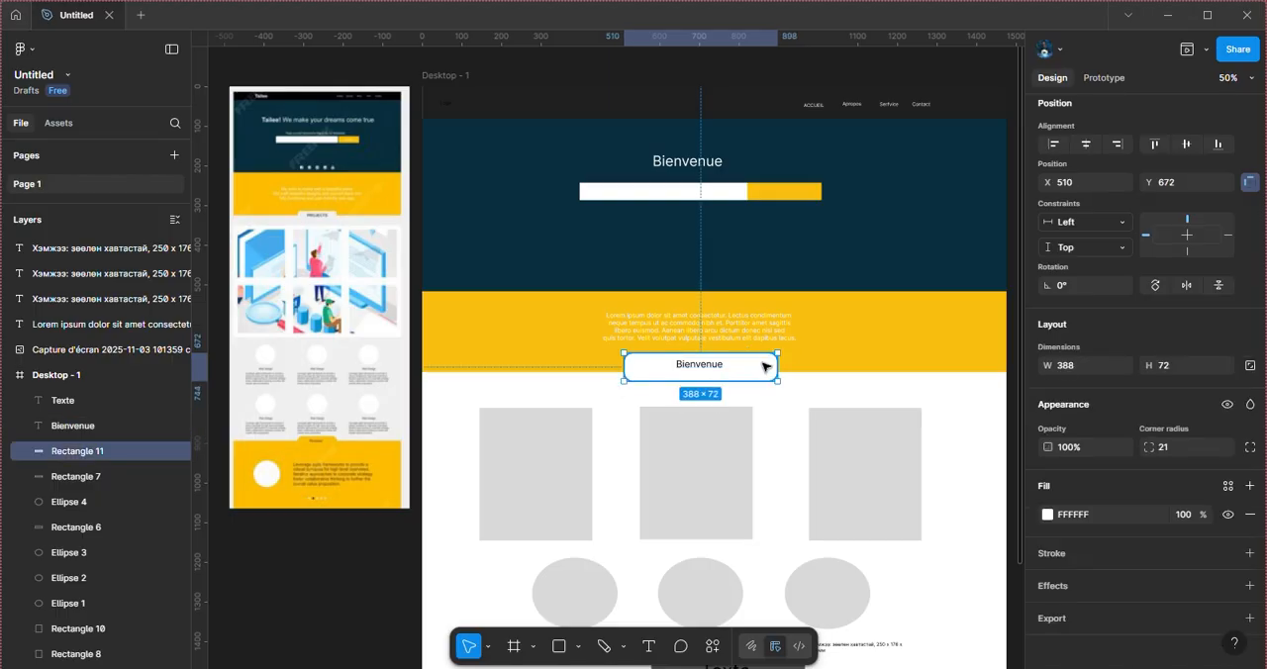
left_click_drag(620, 368, 646, 368)
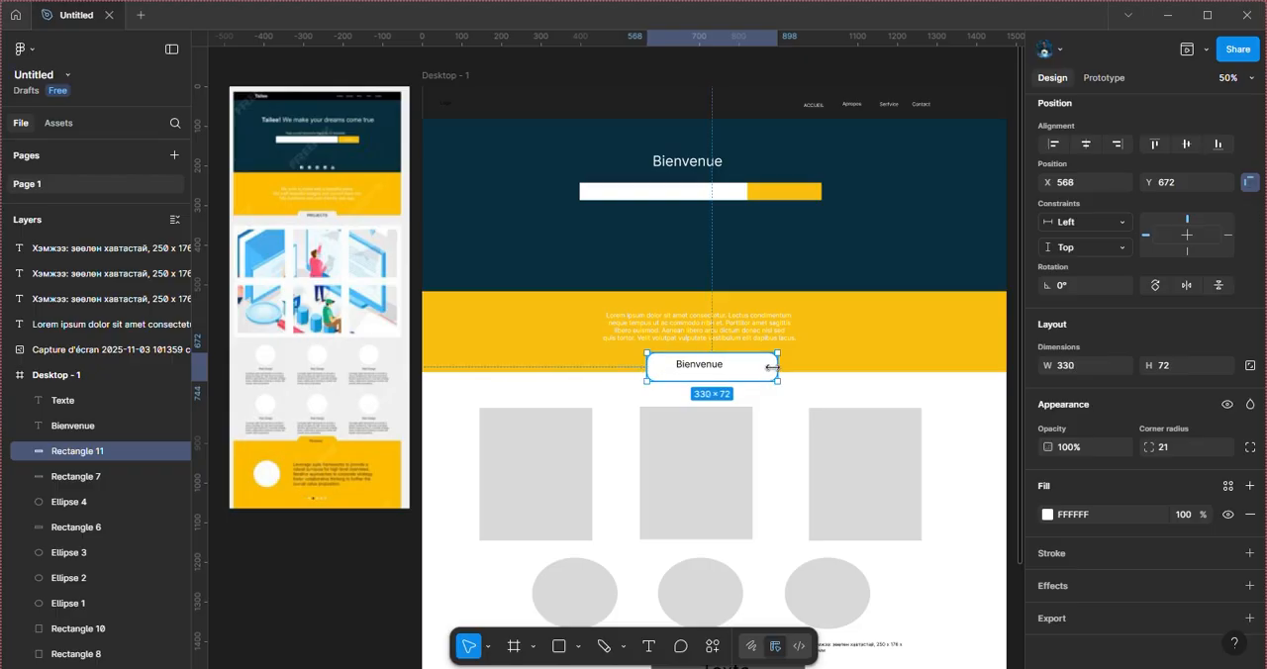
left_click_drag(772, 368, 751, 367)
scroll(750, 429, "down", 2)
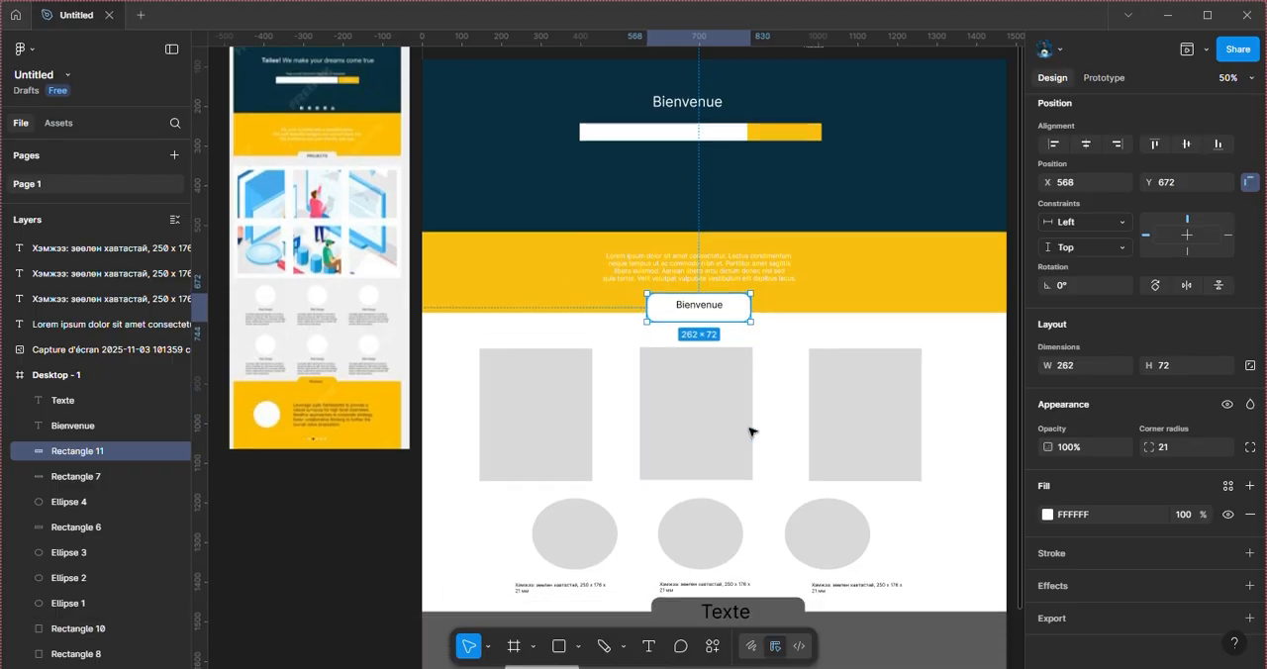
scroll(750, 431, "down", 3)
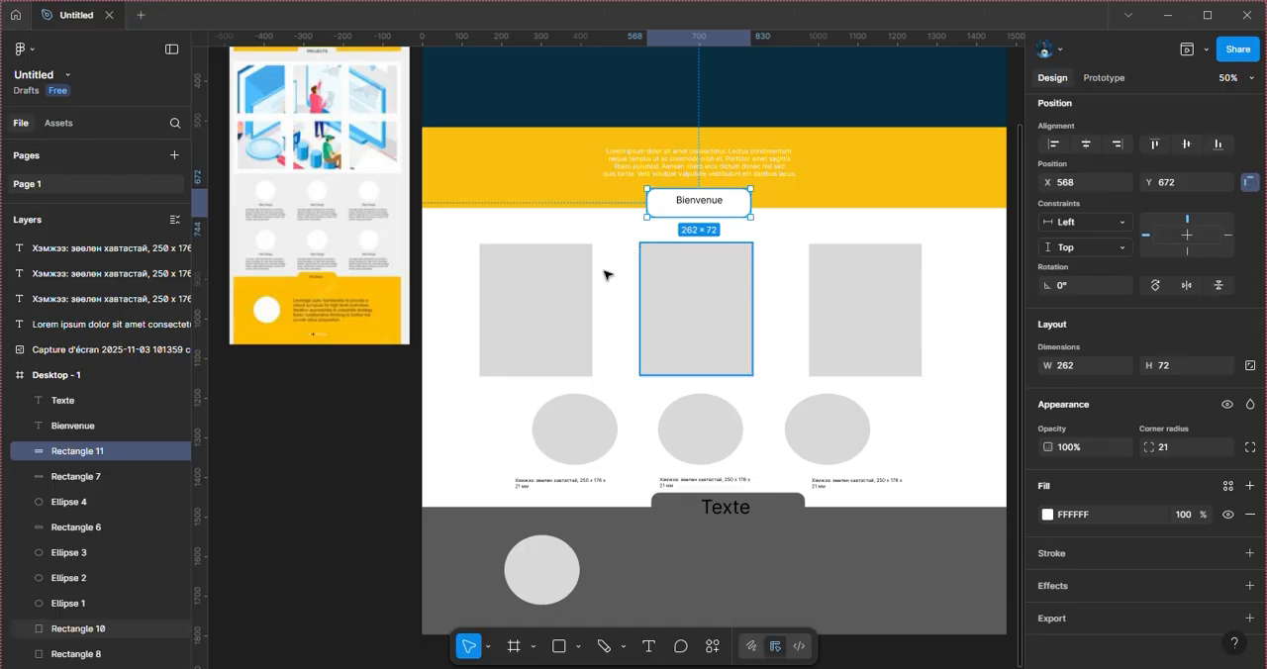
left_click(555, 305)
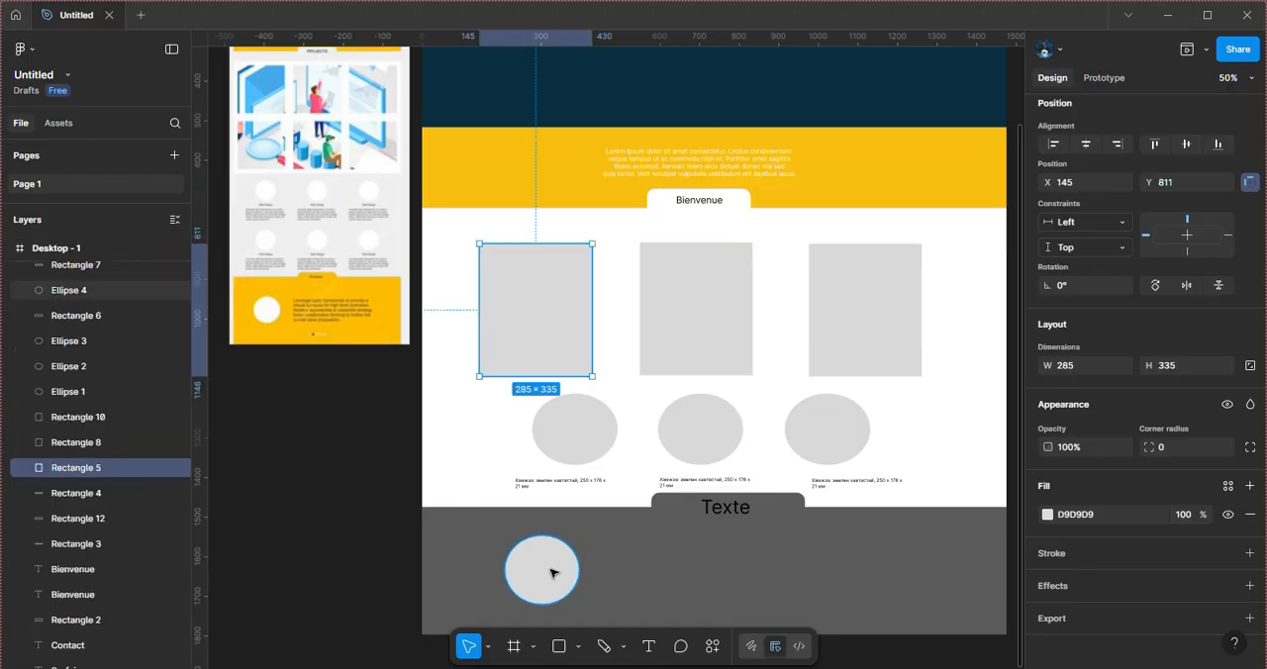
key("alt+Tab")
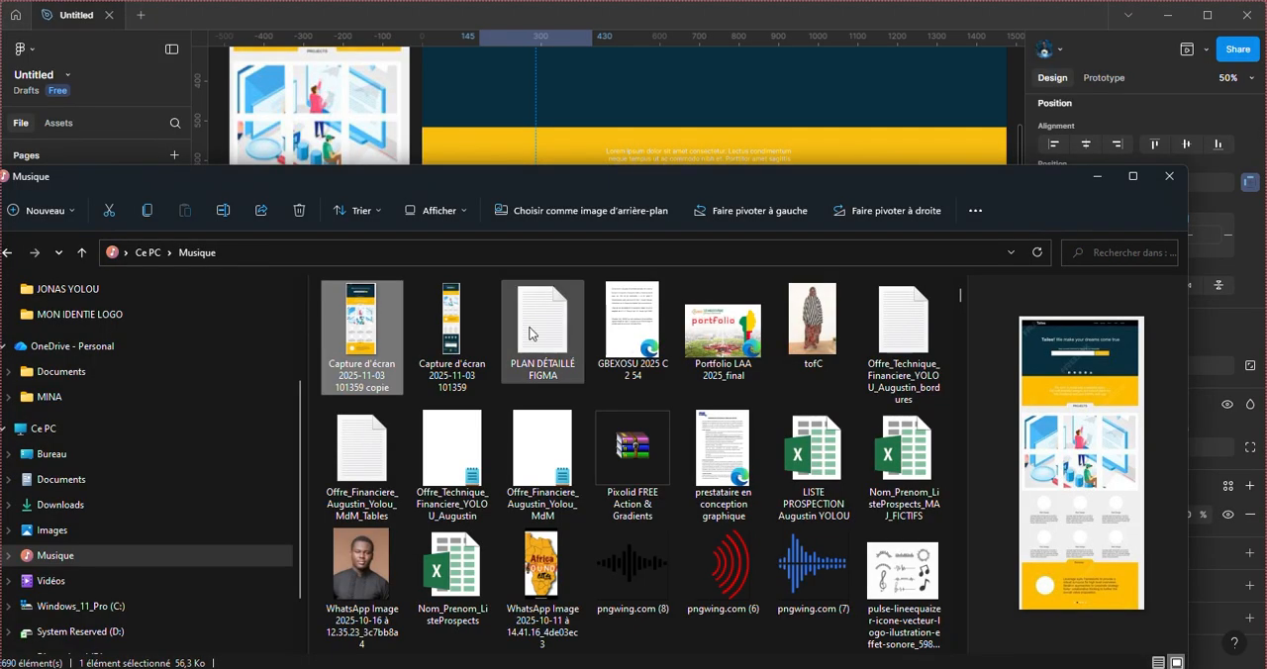
scroll(531, 392, "down", 5)
scroll(531, 393, "down", 5)
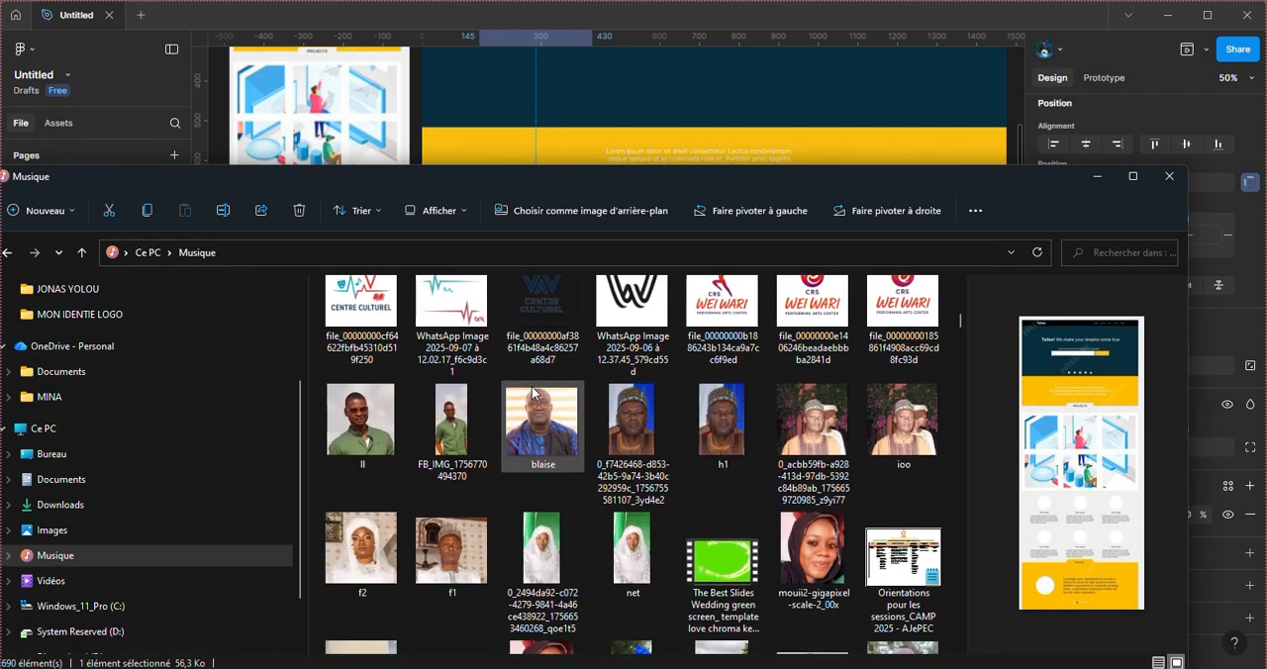
scroll(531, 393, "down", 3)
scroll(542, 511, "down", 2)
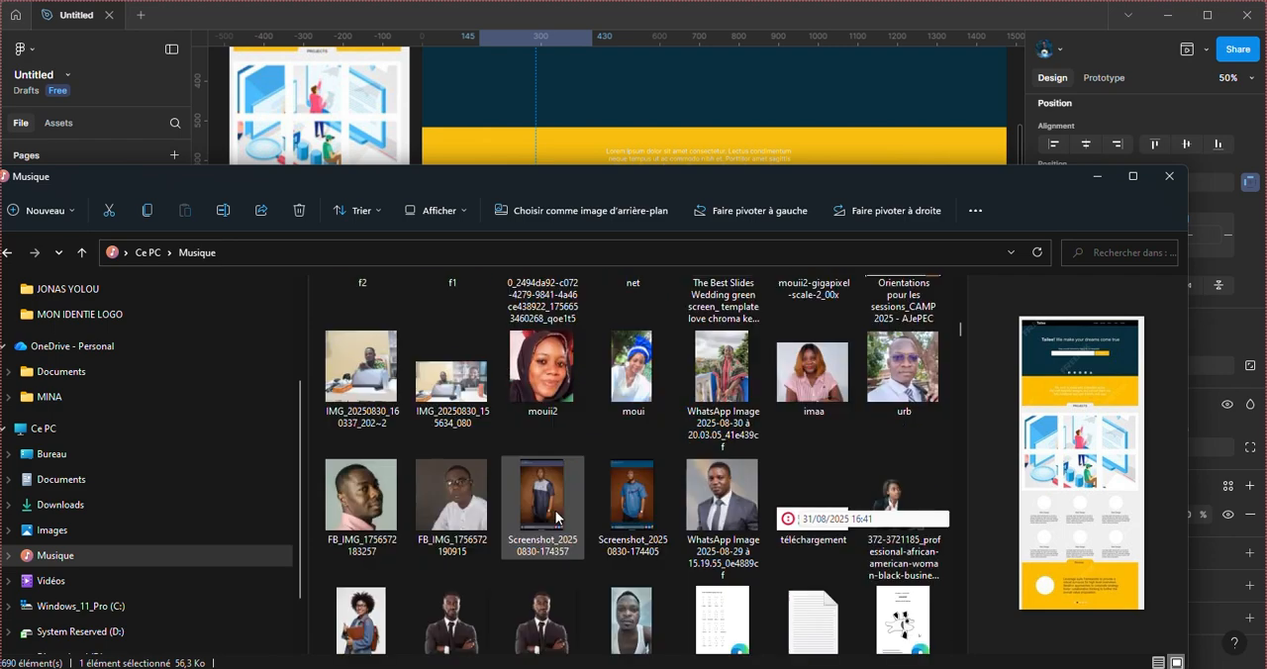
left_click(639, 503)
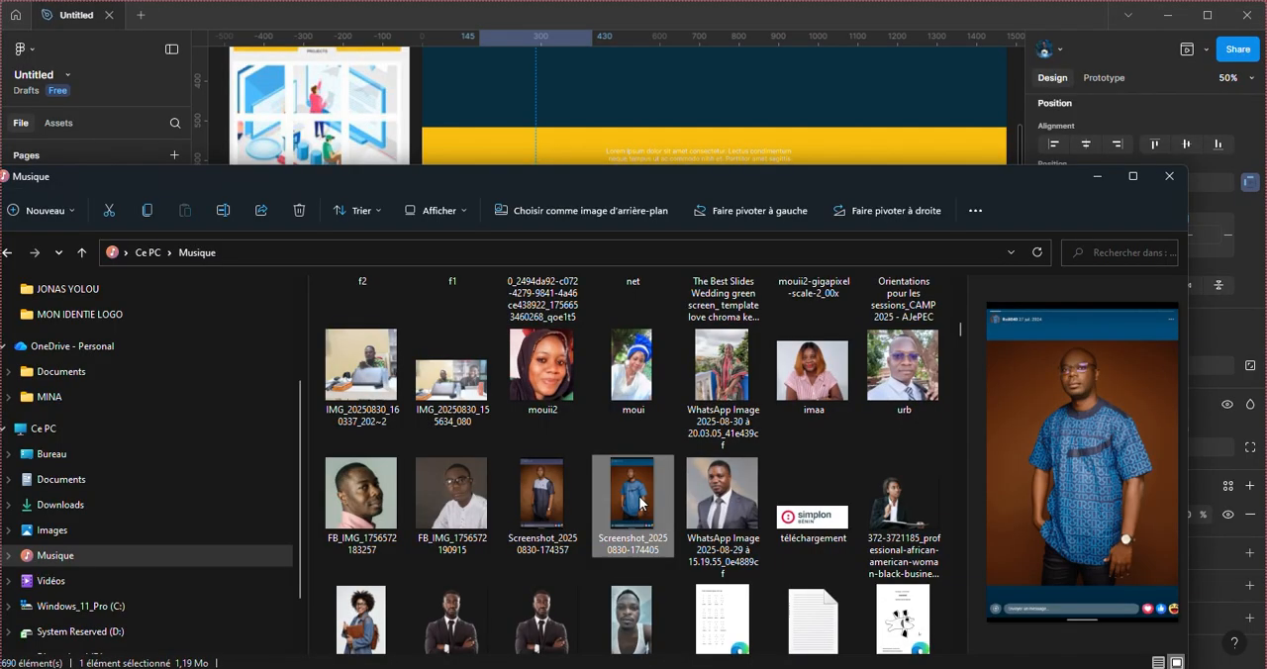
left_click_drag(639, 499, 752, 103)
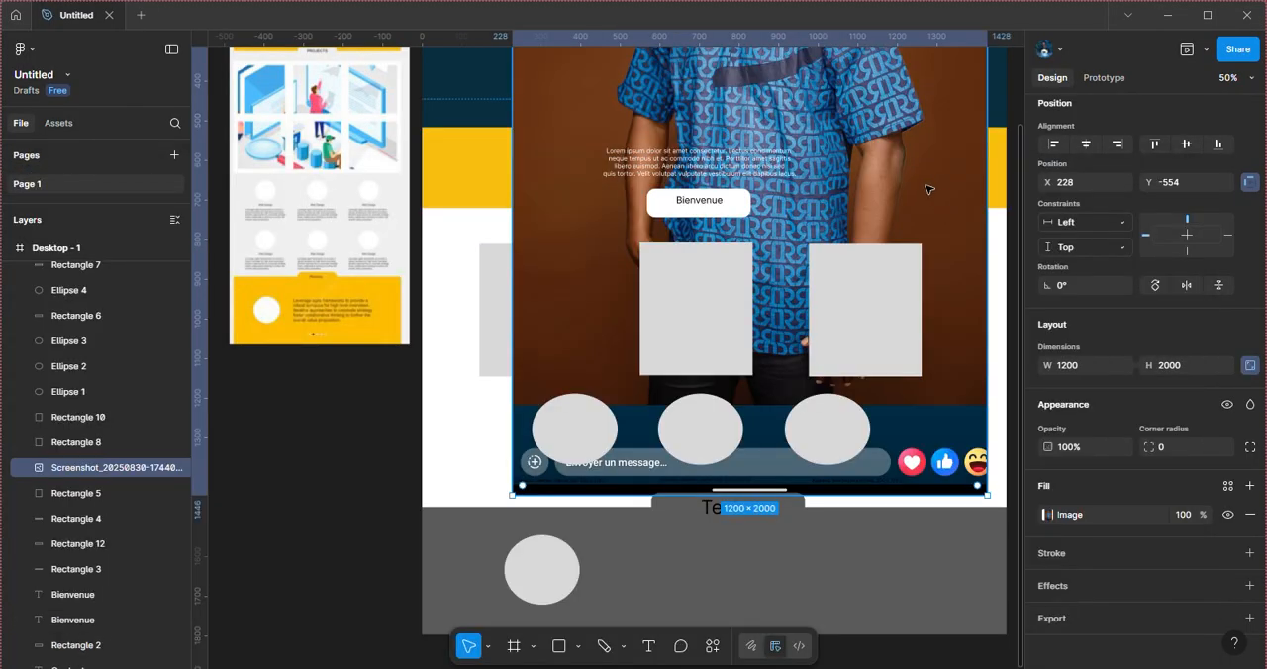
Step: Scale the imported screenshot portrait down to 347 × 578 and place it over the first gray rectangle at X 183, Y 656
left_click_drag(922, 191, 596, 288)
left_click_drag(489, 277, 525, 341)
left_click(486, 343)
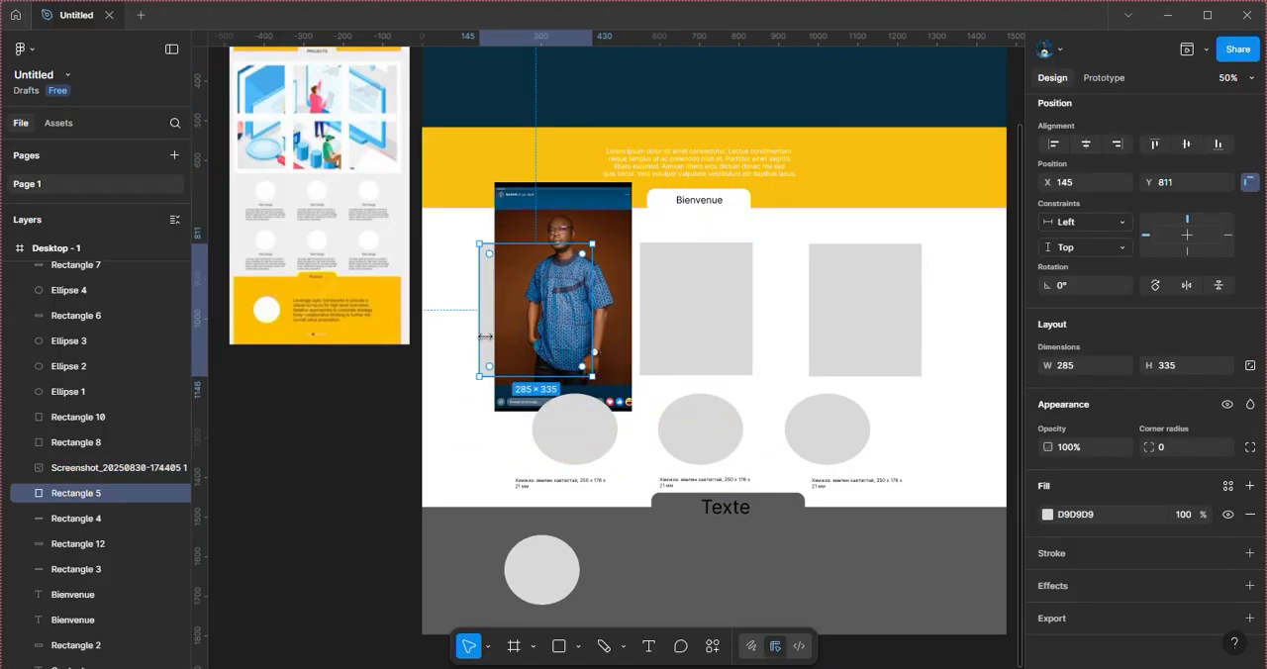
Step: Mask the portrait with Rectangle 5 and reposition the image inside the mask at X 114, Y 739
left_click(591, 223)
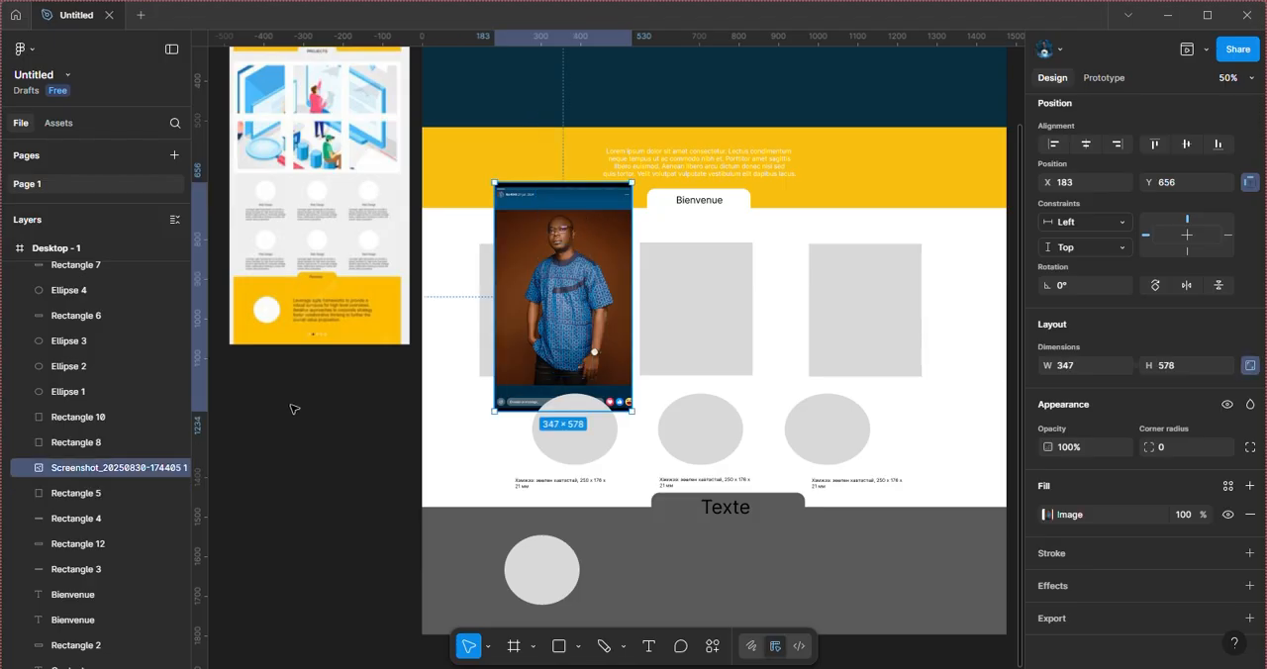
left_click(139, 494, "shift")
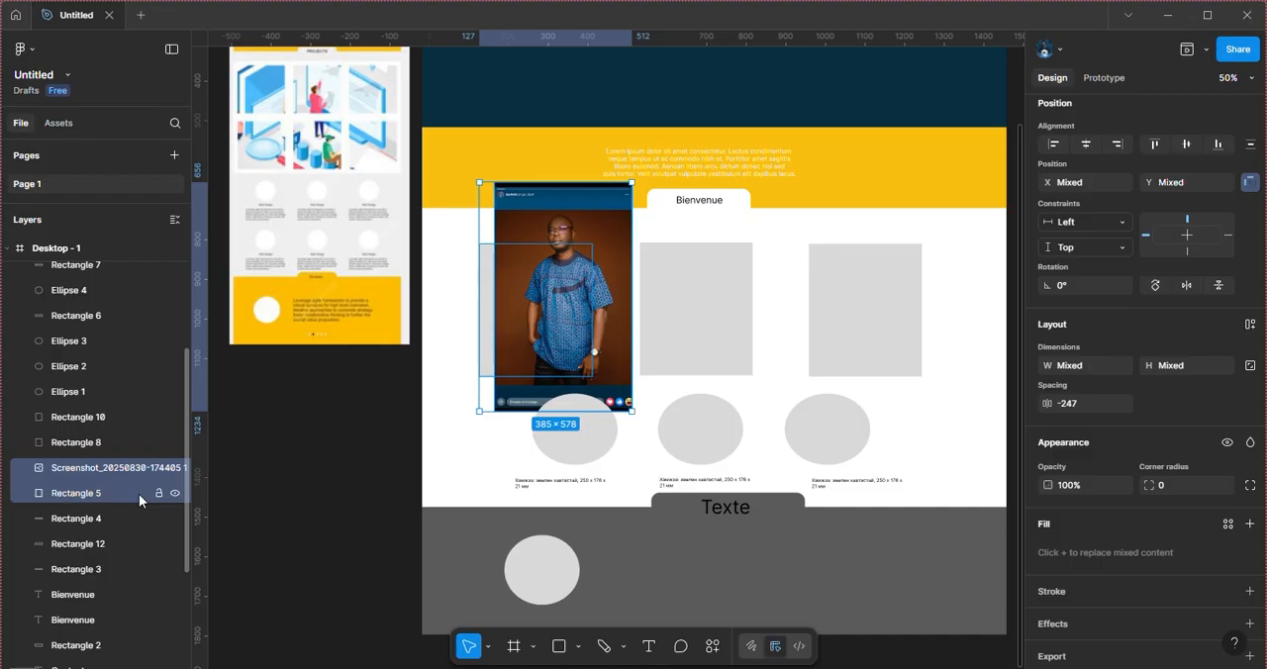
right_click(557, 309)
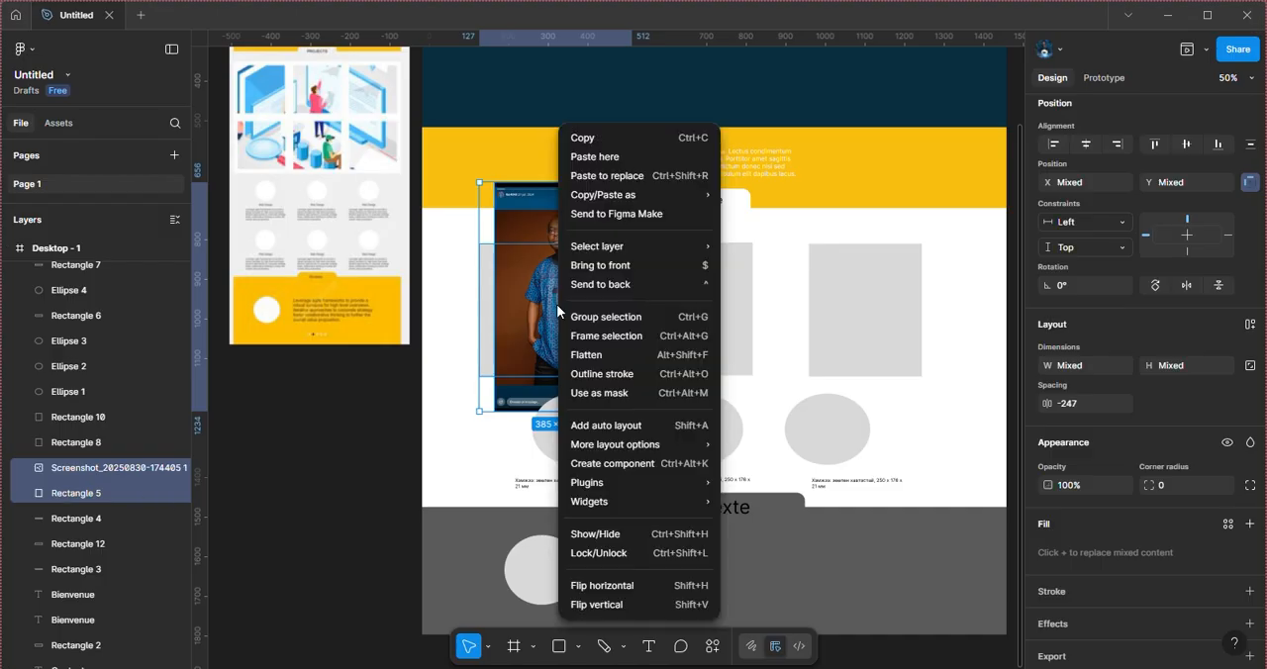
left_click(631, 396)
left_click(526, 282)
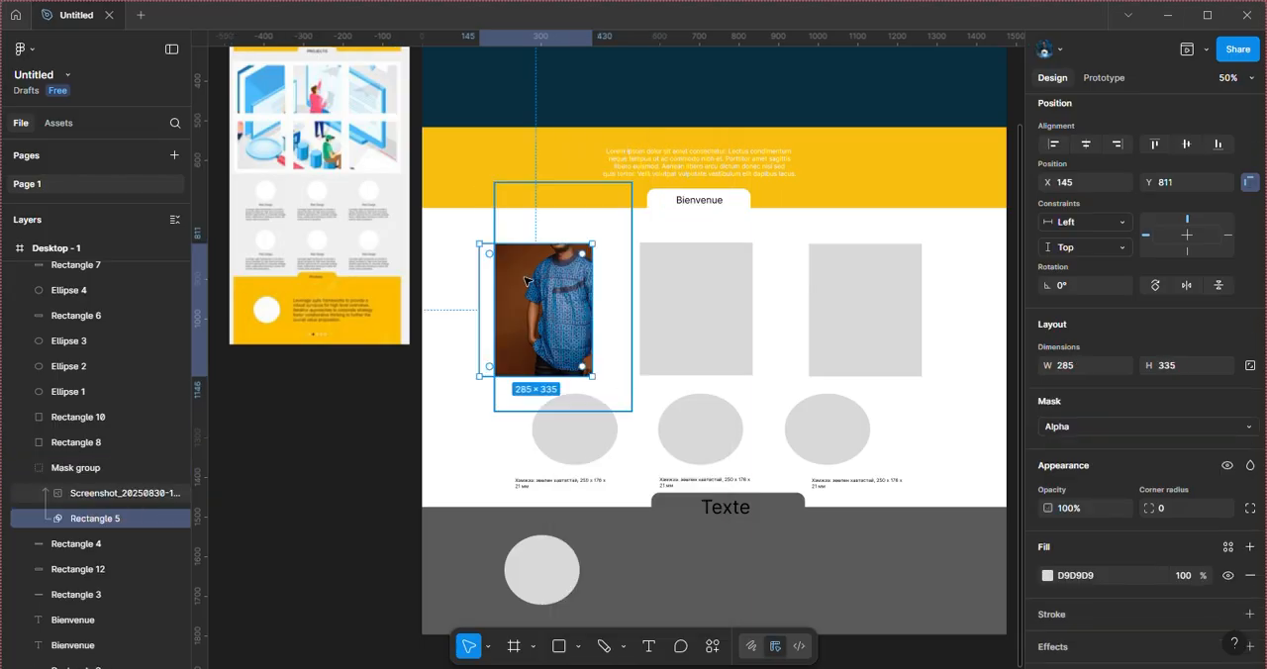
left_click_drag(549, 287, 526, 316)
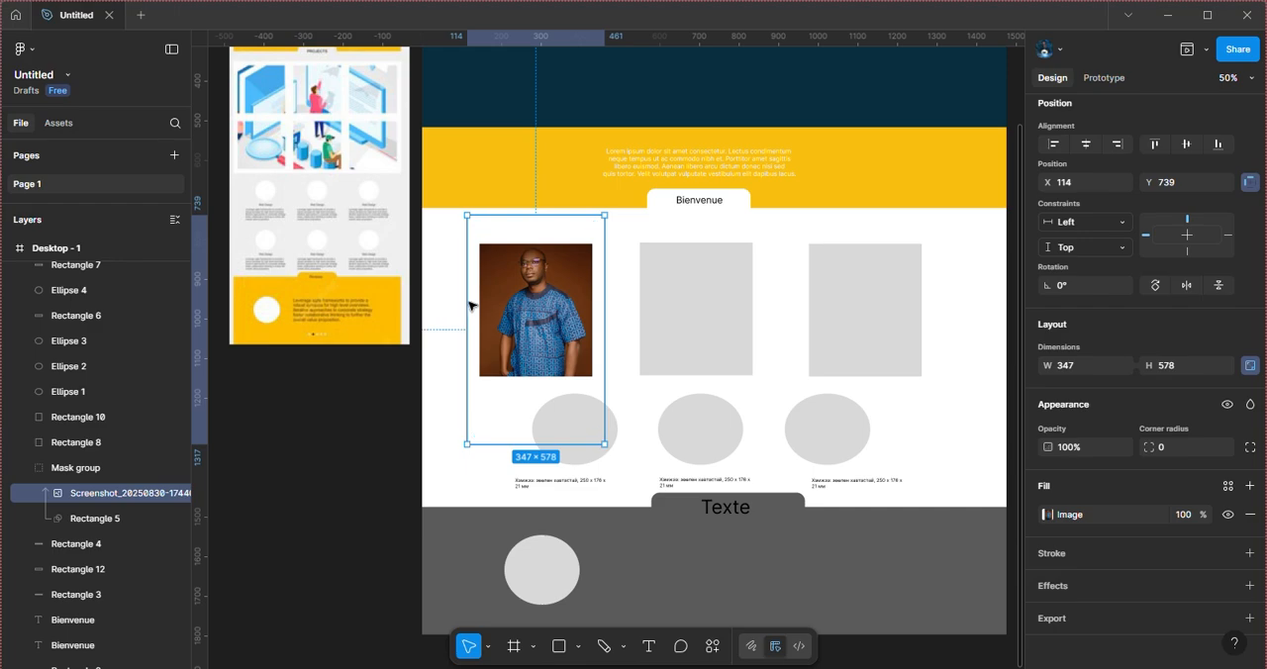
Step: Bring the WhatsApp Image 2025-08-29 portrait from the Musique folder into the frame above Rectangle 10, and move it to X 608, Y 287
left_click(733, 344)
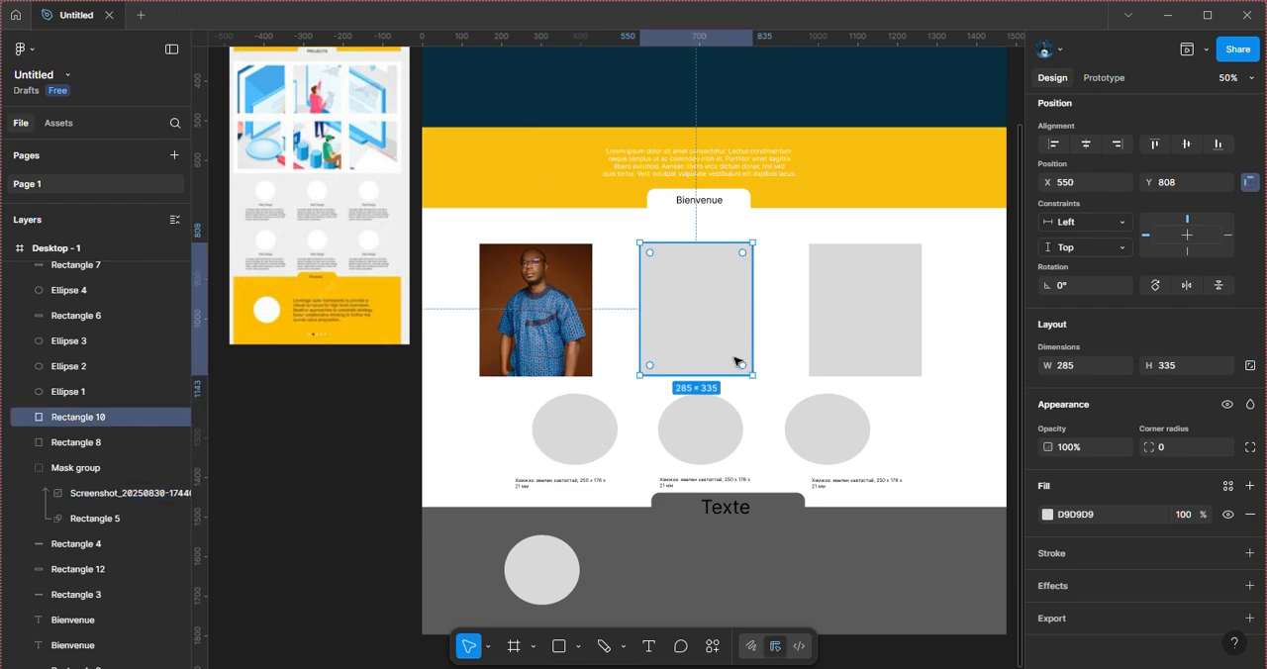
key("alt+Tab")
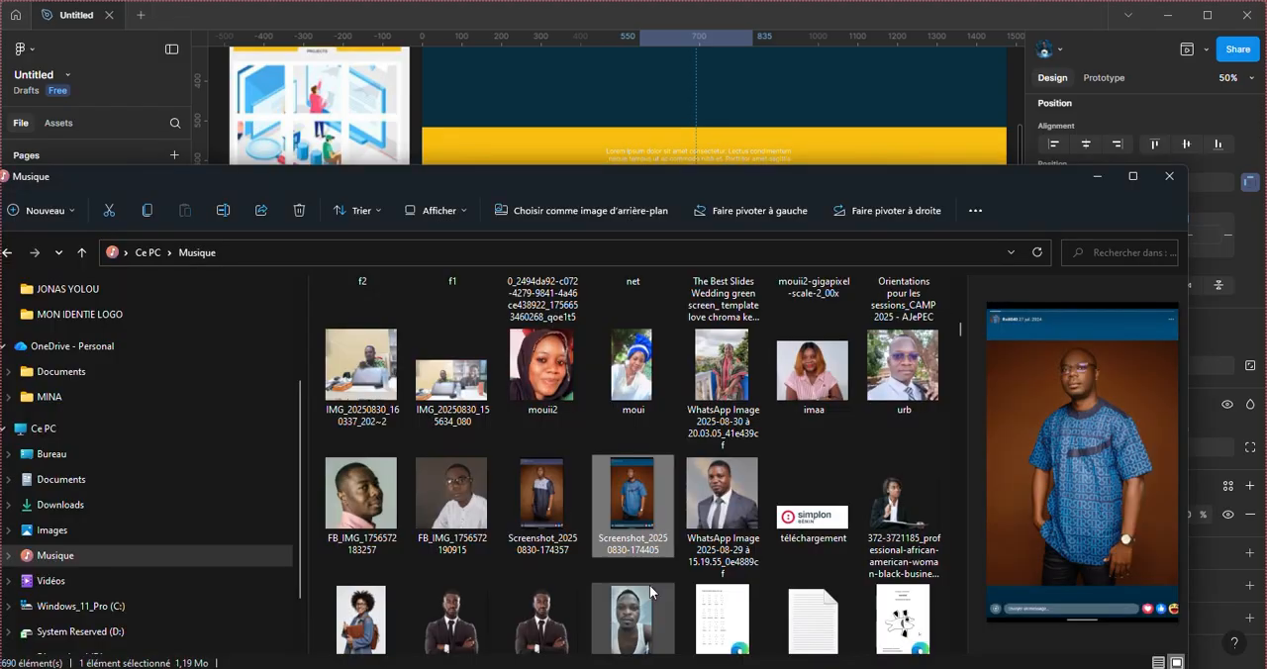
scroll(632, 513, "down", 1)
left_click(730, 375)
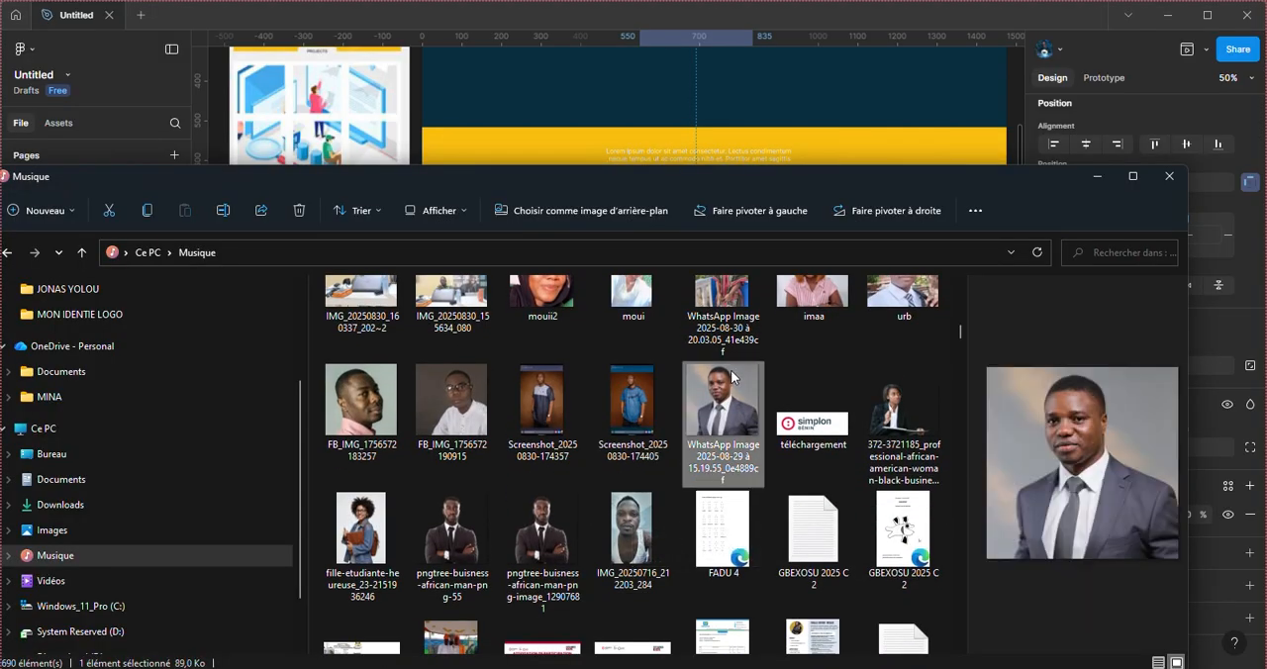
left_click_drag(723, 401, 492, 146)
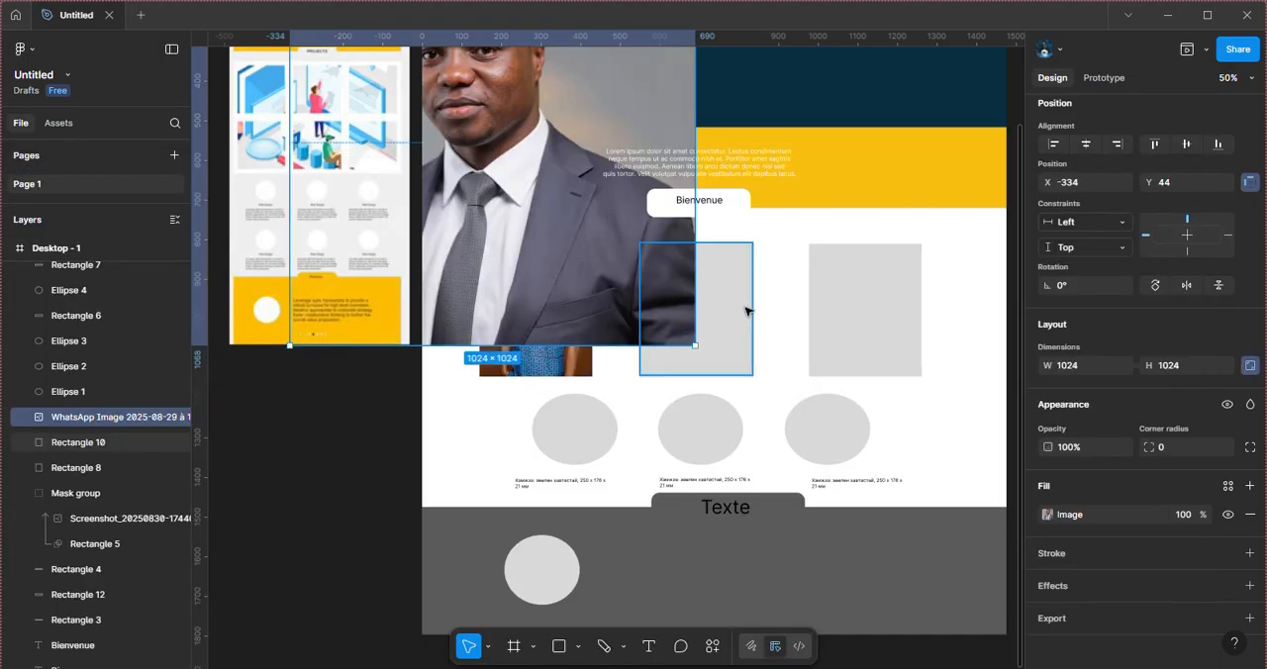
left_click(734, 344)
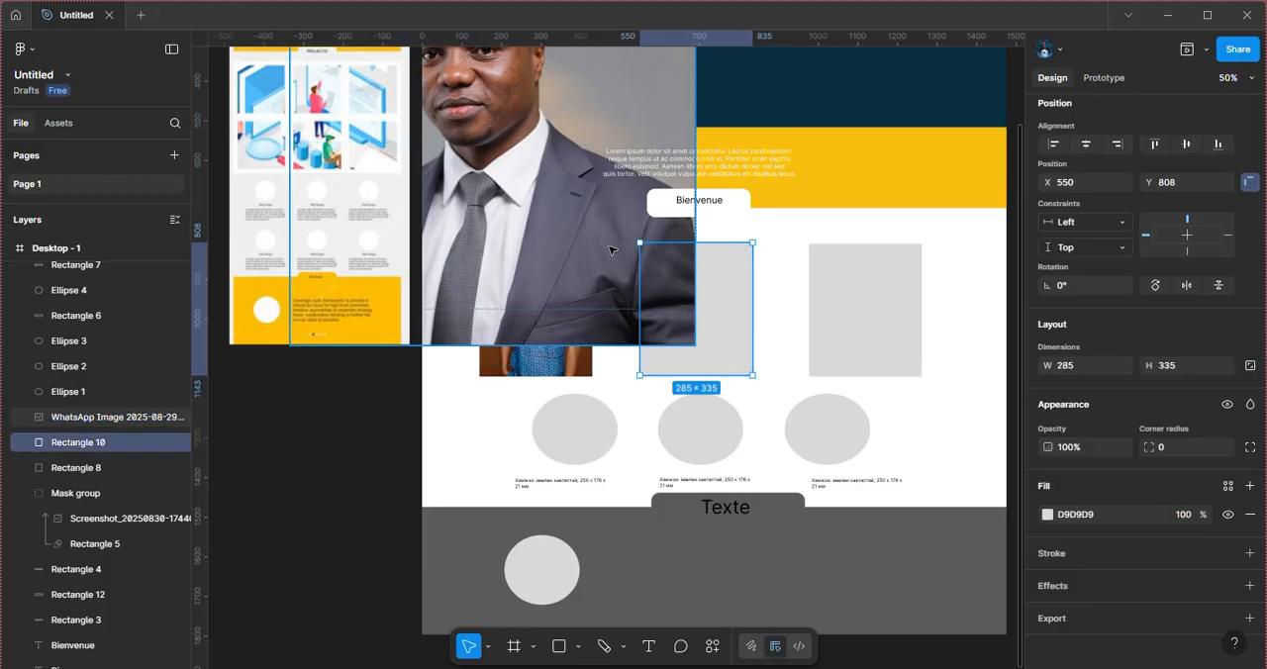
left_click_drag(605, 252, 971, 351)
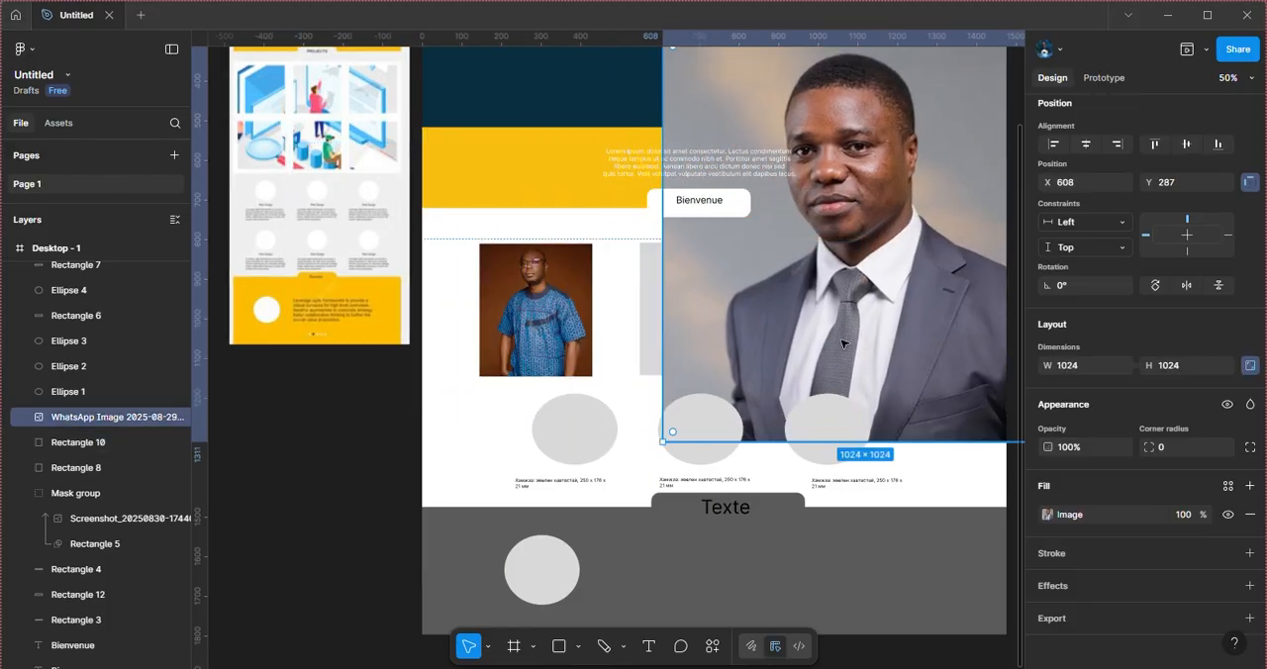
Step: Mask the WhatsApp Image 2025-08-29 portrait with Rectangle 10
left_click(95, 442, "shift")
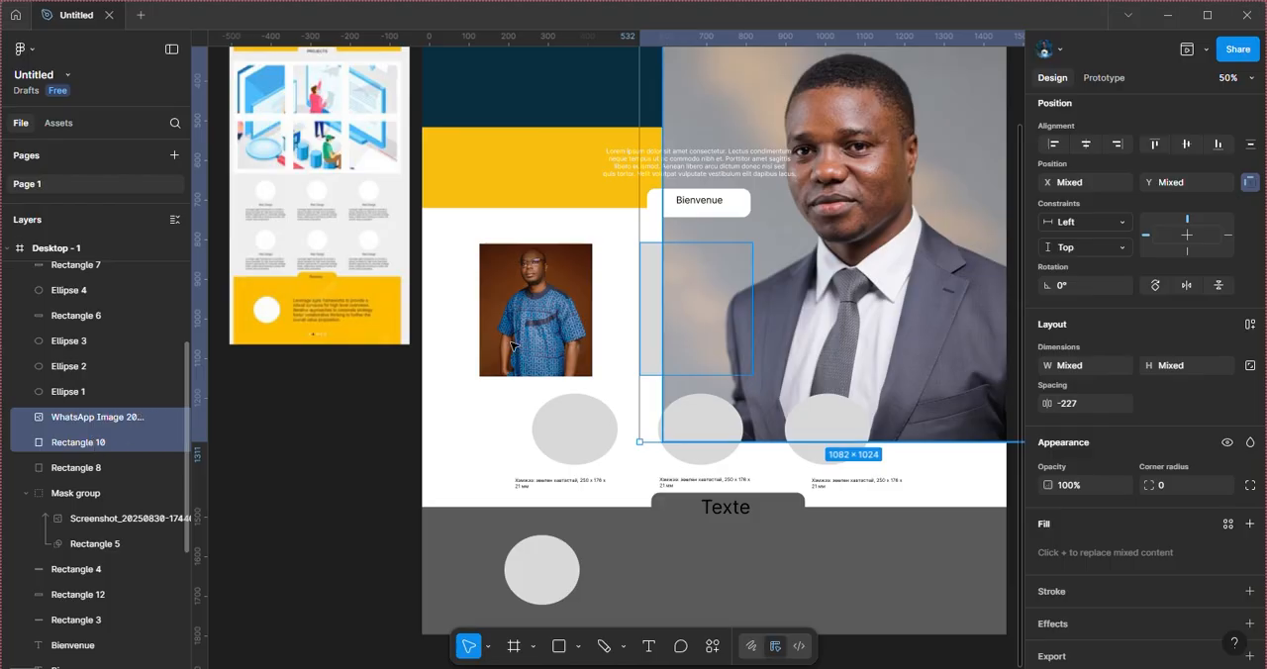
right_click(699, 330)
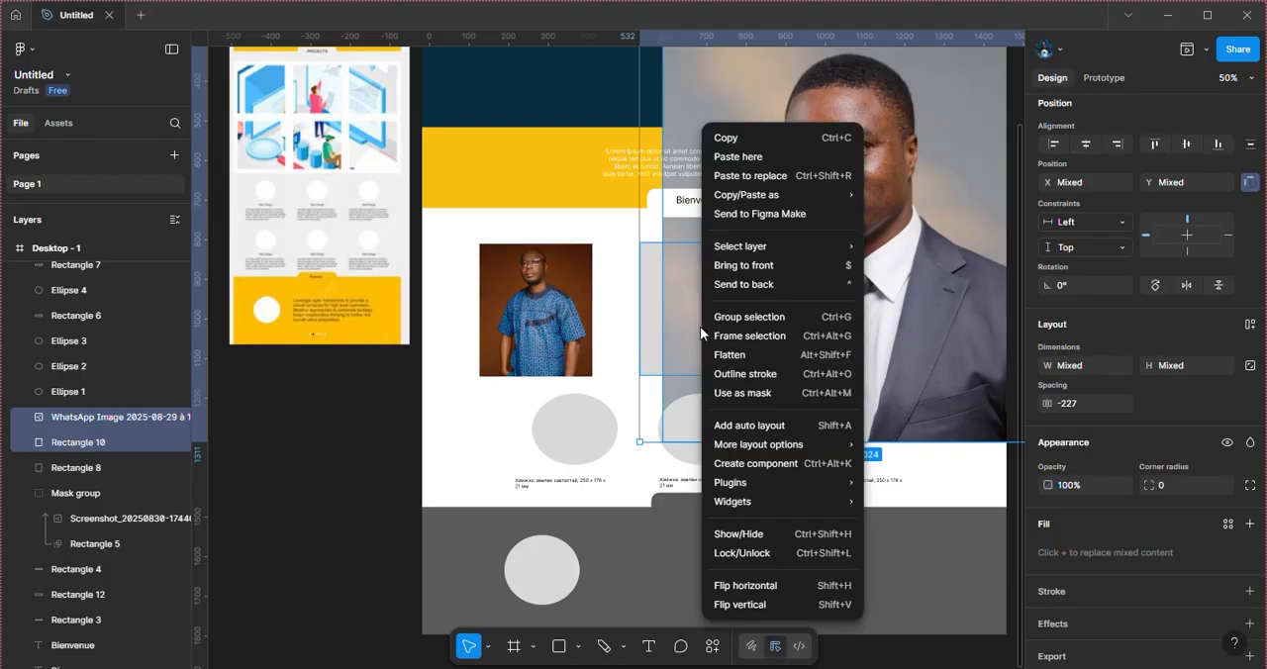
left_click(793, 400)
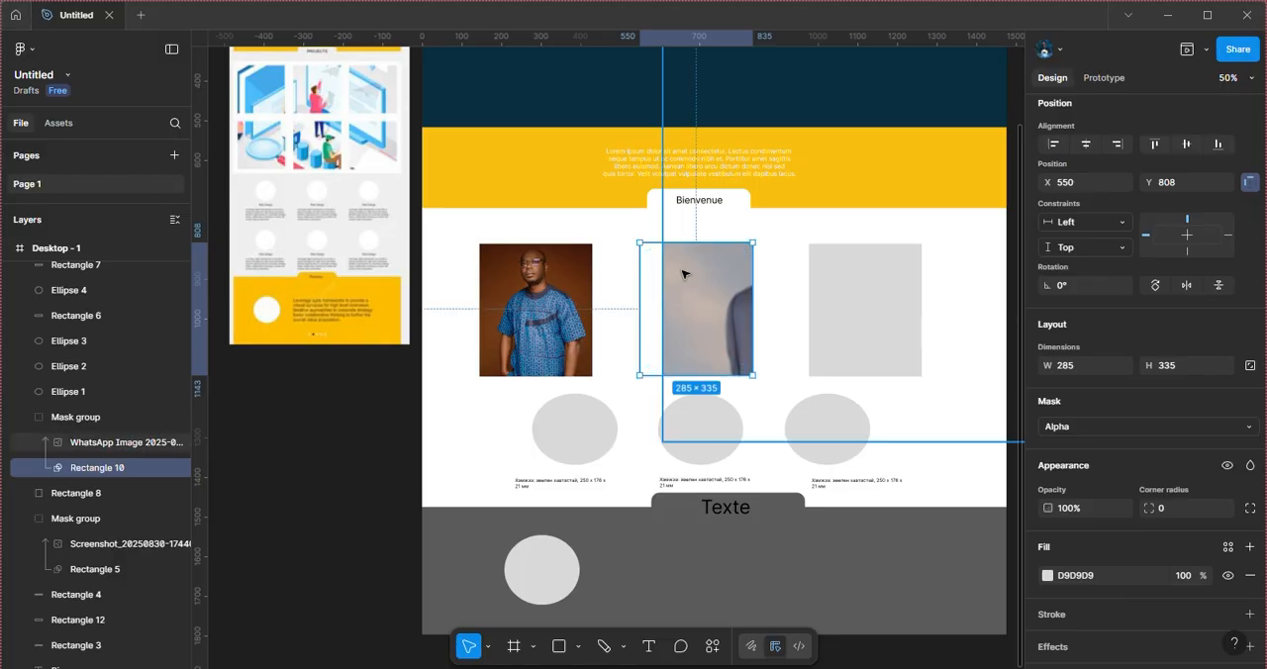
Step: Scale the WhatsApp portrait inside its mask down to 378 × 378 and position it at X 507, Y 808
left_click_drag(730, 291, 549, 370)
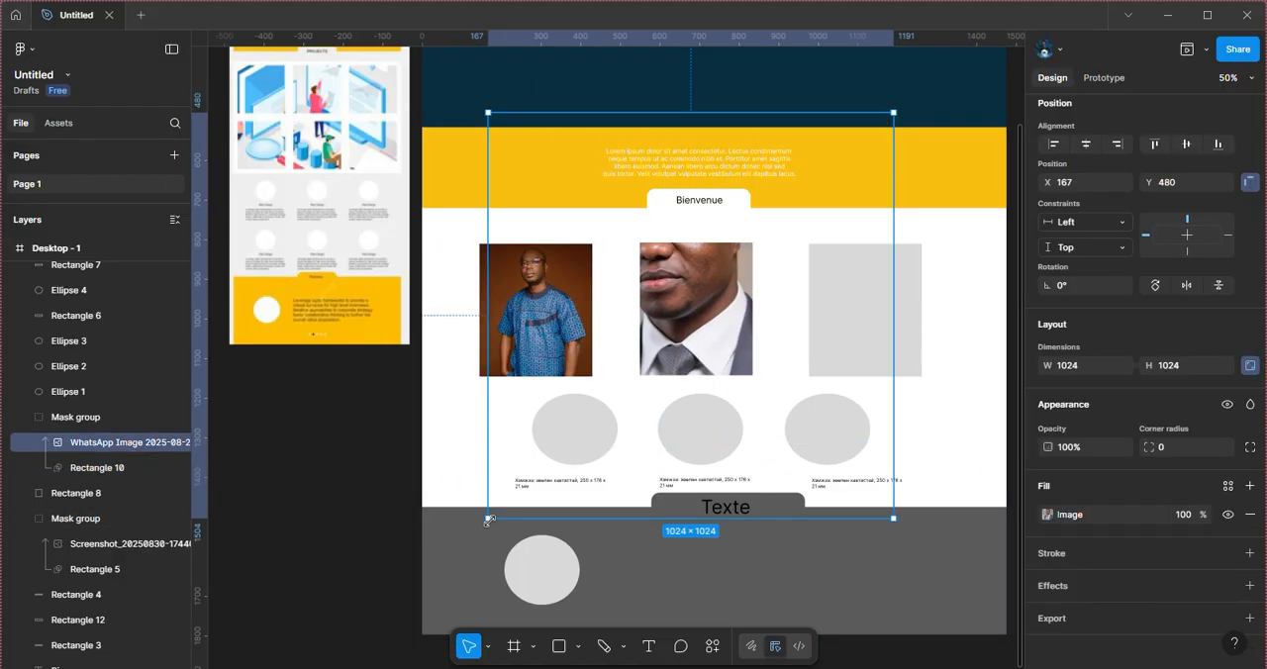
left_click_drag(488, 519, 693, 395)
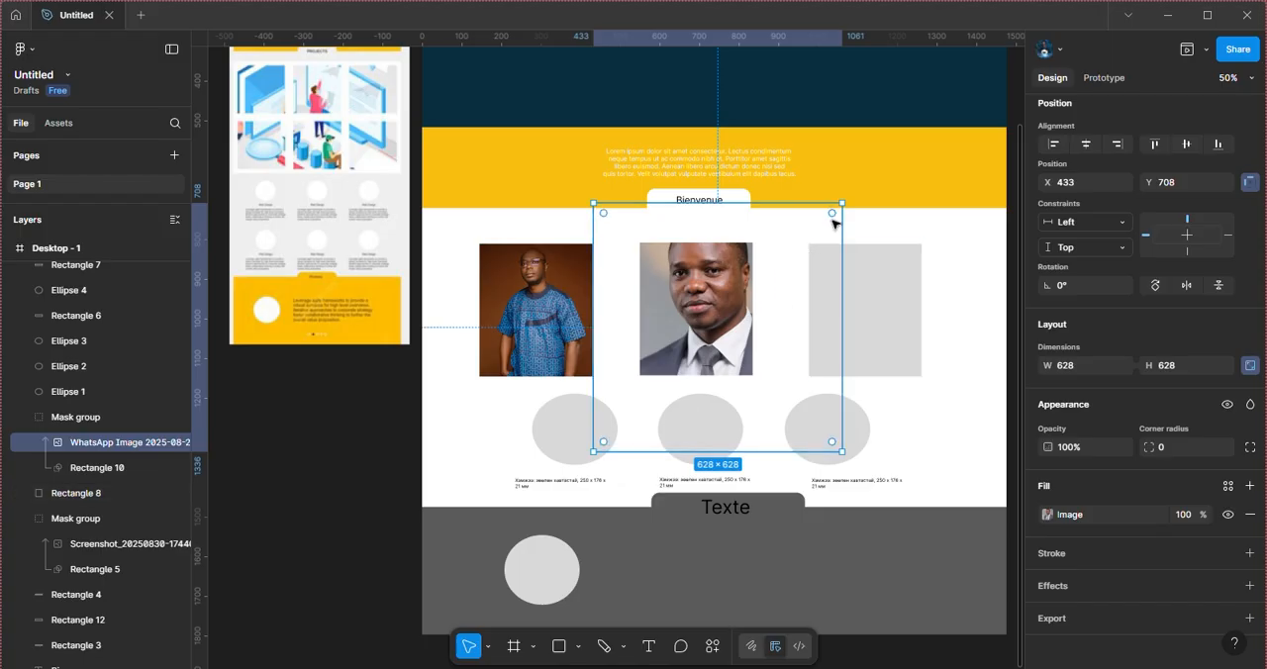
left_click_drag(843, 199, 780, 265)
left_click_drag(713, 315, 725, 288)
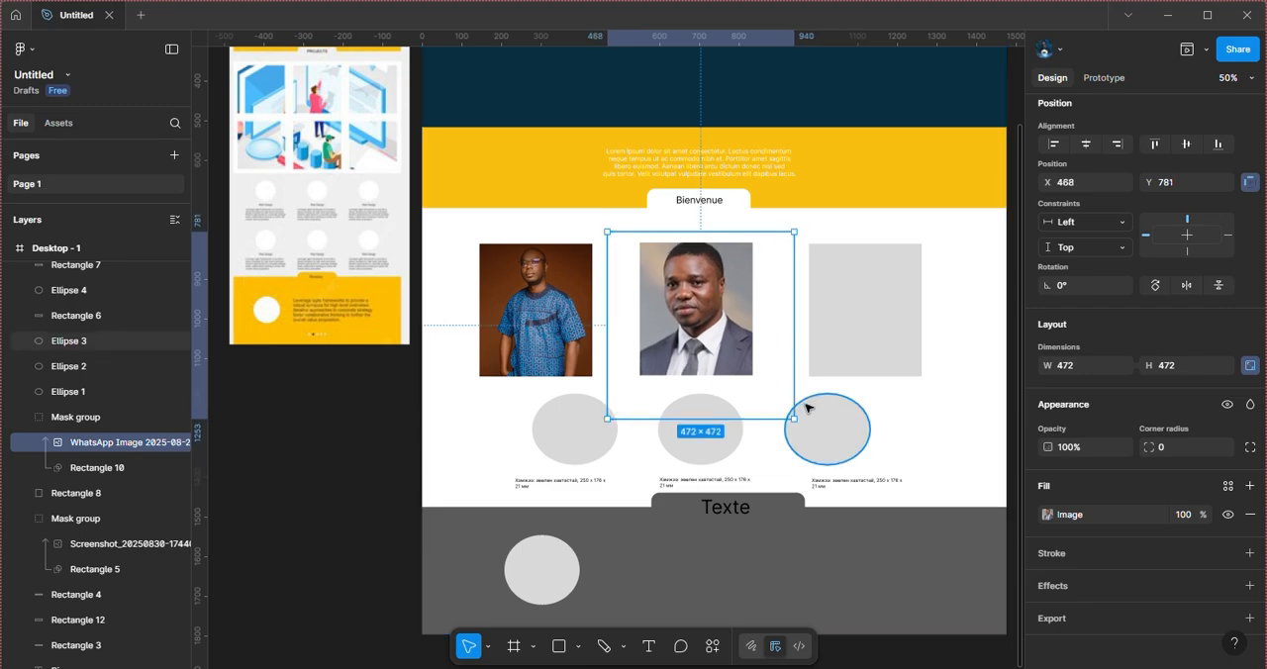
left_click_drag(790, 417, 757, 381)
left_click_drag(697, 340, 715, 346)
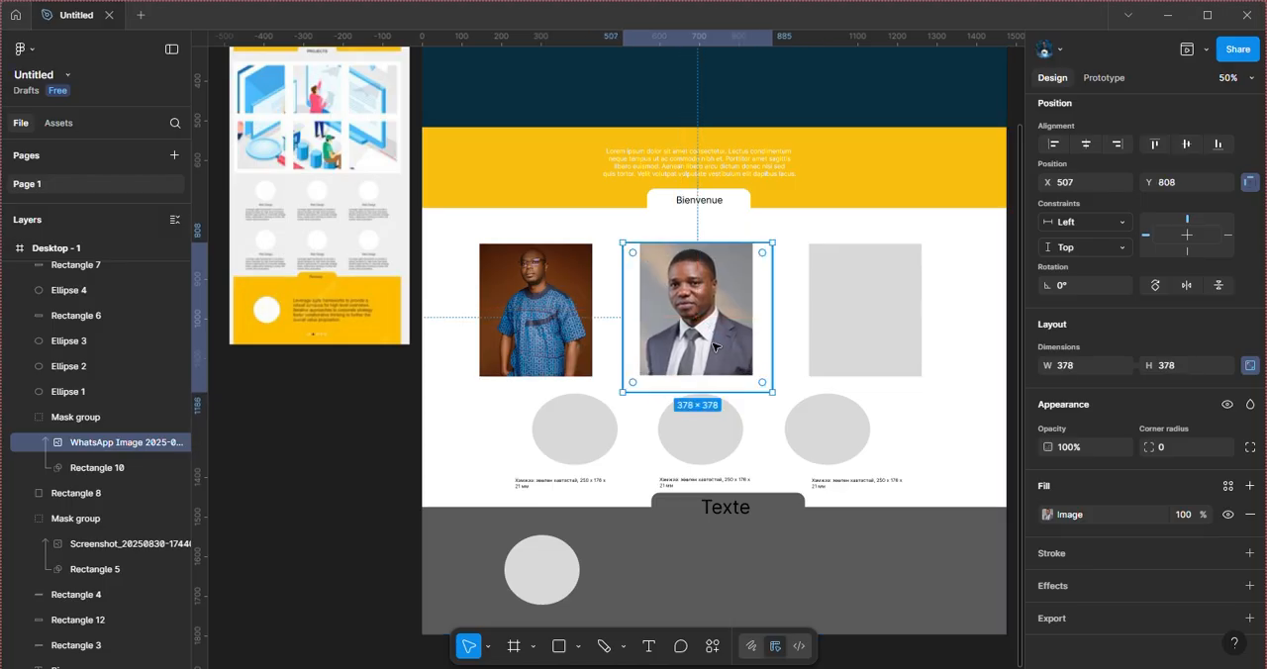
Step: Enlarge the first portrait inside its mask to 452 × 753 and reposition it at X 52, Y 704
left_click(533, 307)
double_click(538, 290)
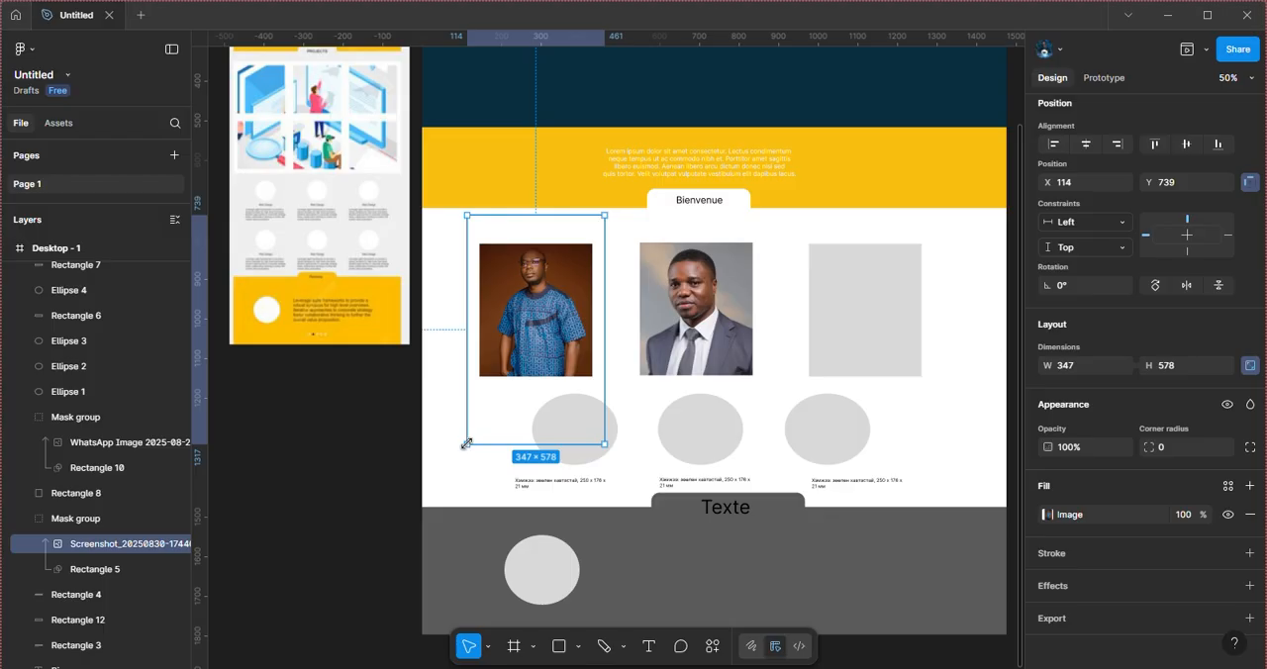
left_click_drag(466, 444, 426, 513)
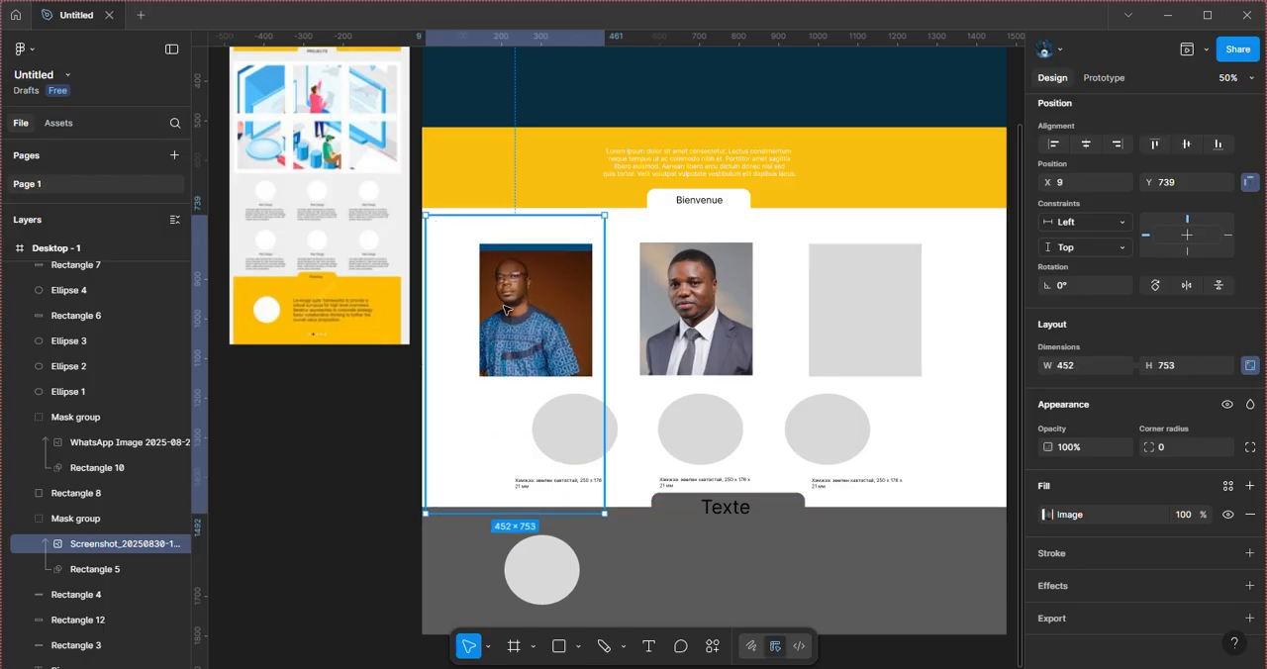
left_click_drag(505, 310, 524, 295)
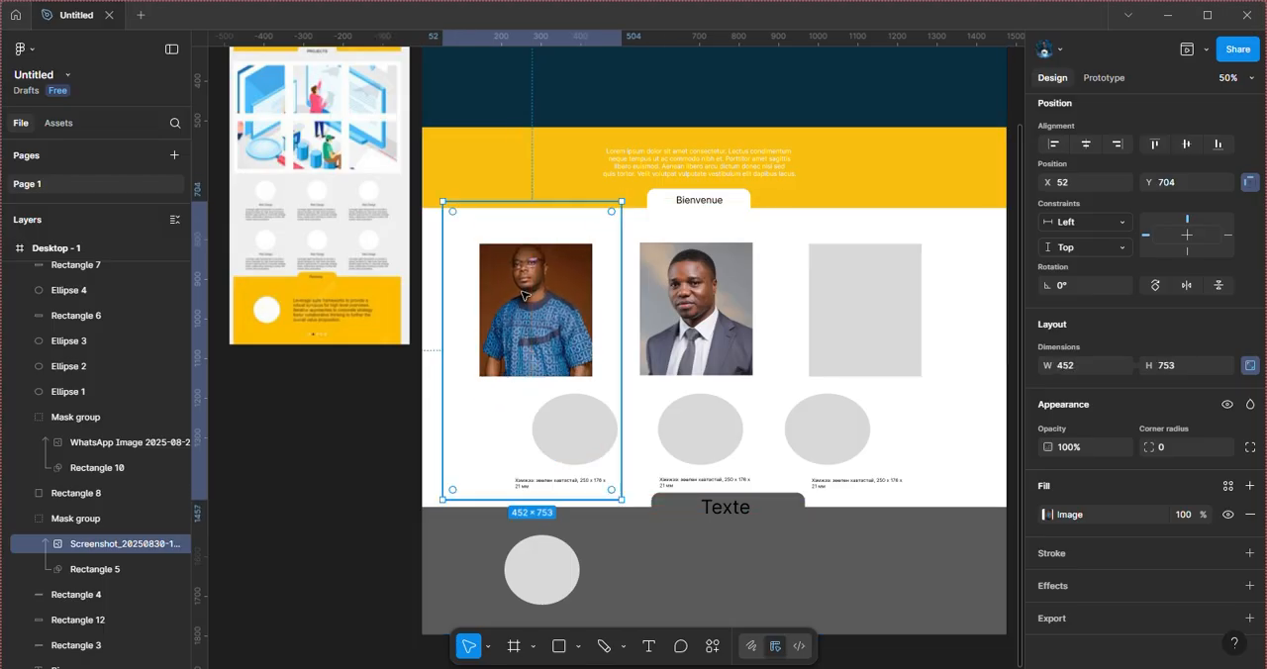
left_click(359, 441)
Step: Bring the Unsplash portrait of the woman in a red headwrap from the Musique folder in File Explorer into the frame, directly above Rectangle 8
scroll(697, 441, "right", 3)
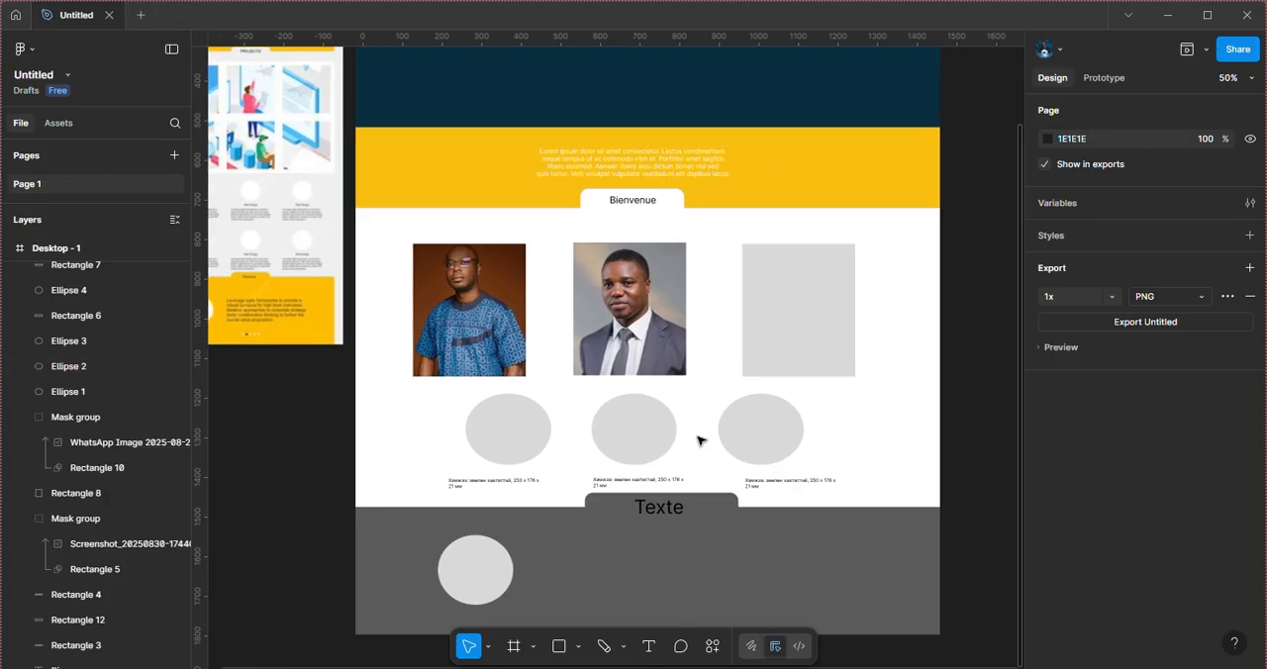
left_click(749, 350)
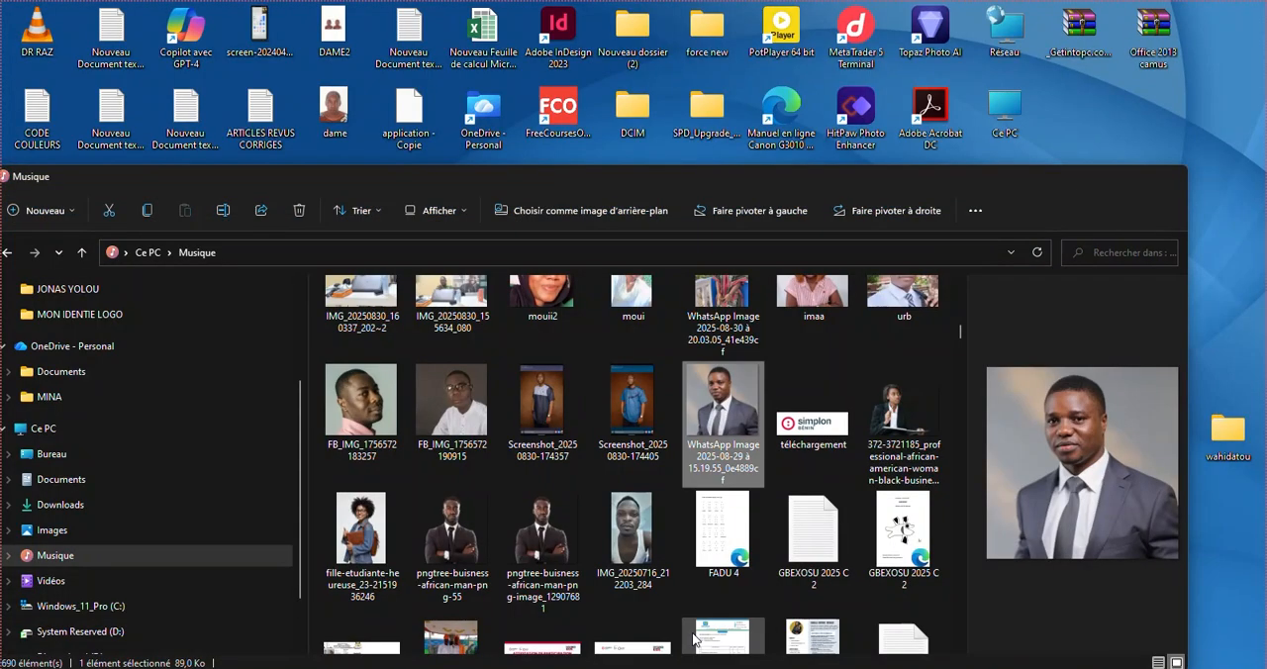
left_click(695, 639)
scroll(675, 483, "down", 5)
scroll(675, 489, "down", 5)
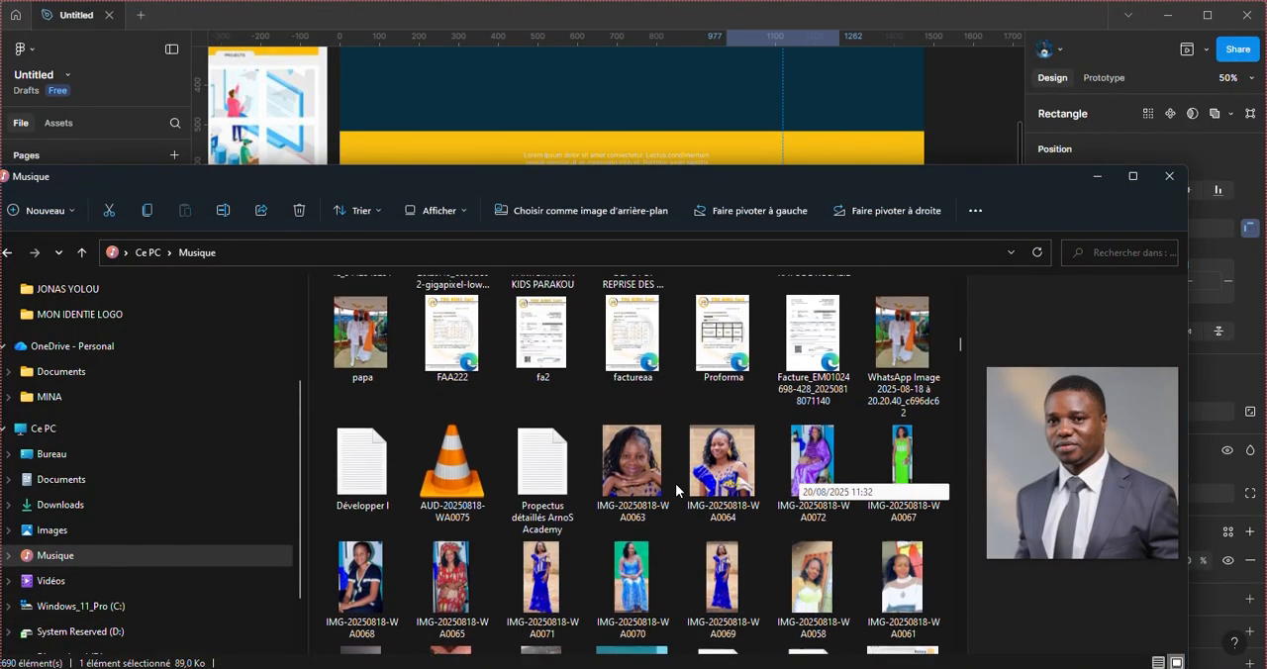
scroll(676, 488, "down", 15)
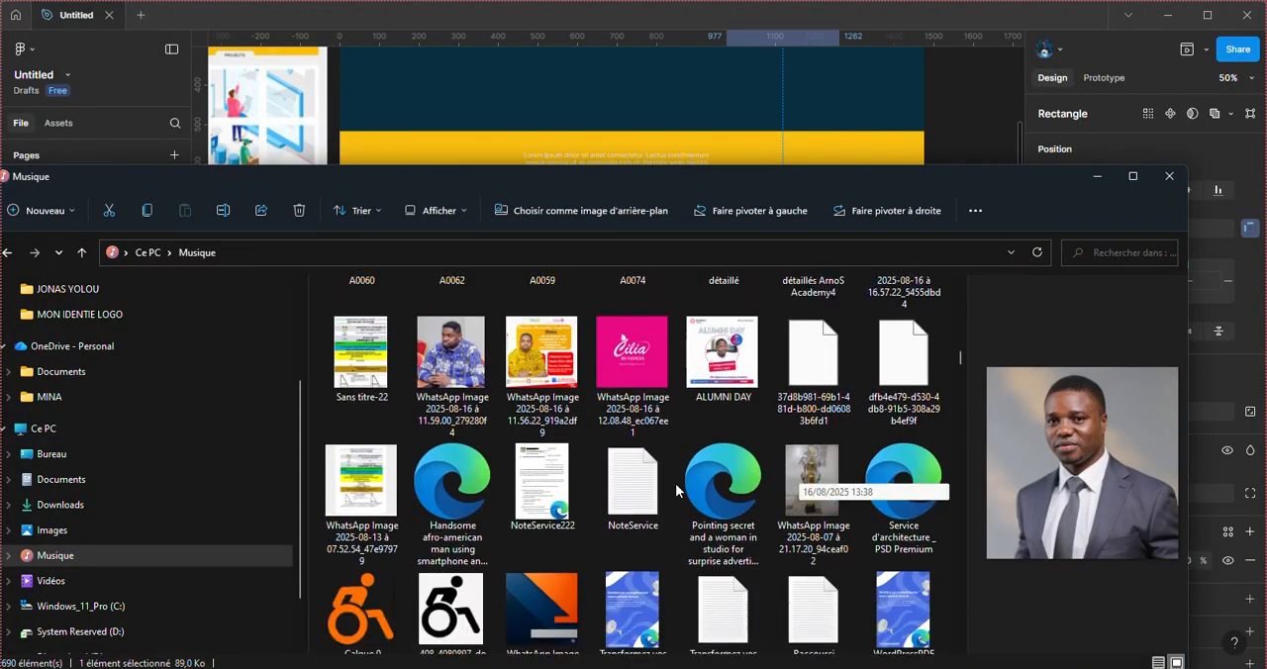
scroll(675, 483, "down", 15)
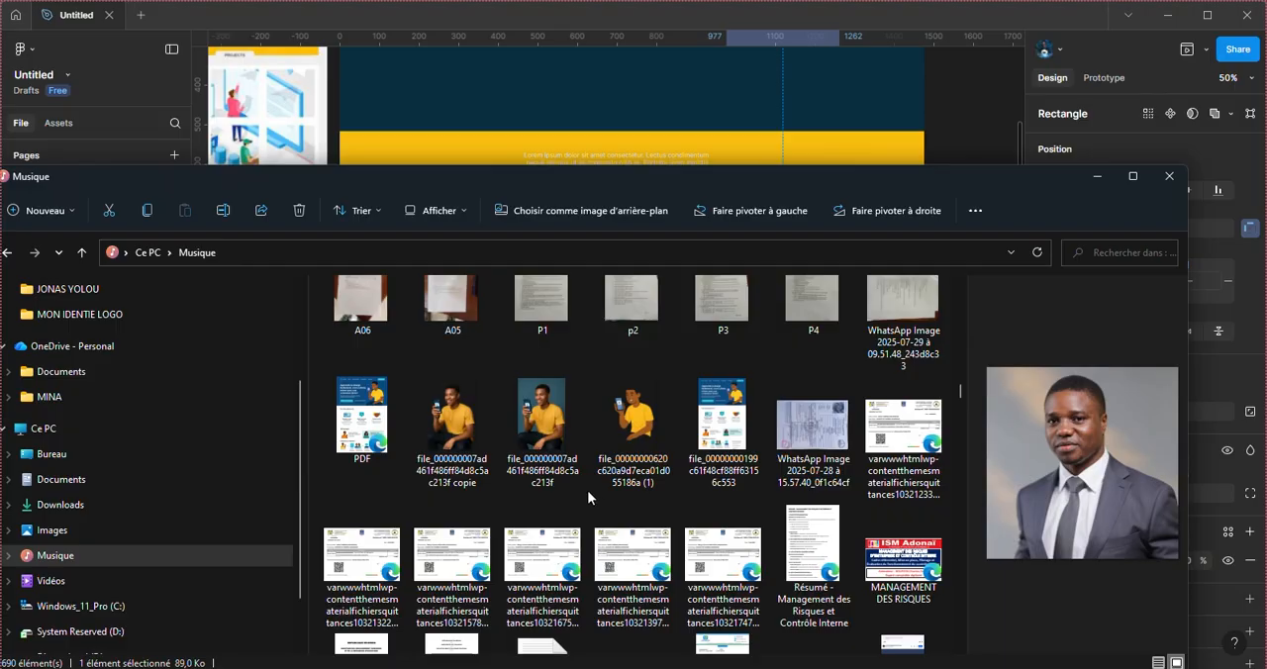
scroll(552, 426, "down", 4)
scroll(552, 431, "down", 5)
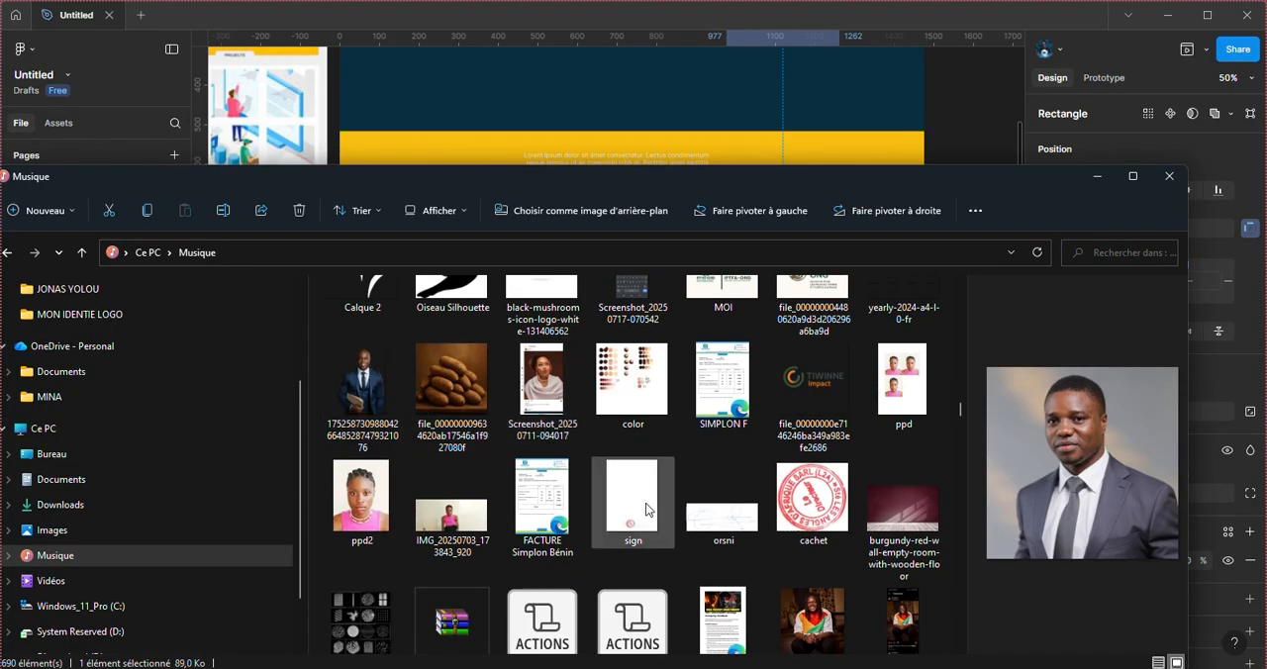
scroll(645, 502, "down", 3)
scroll(645, 501, "down", 10)
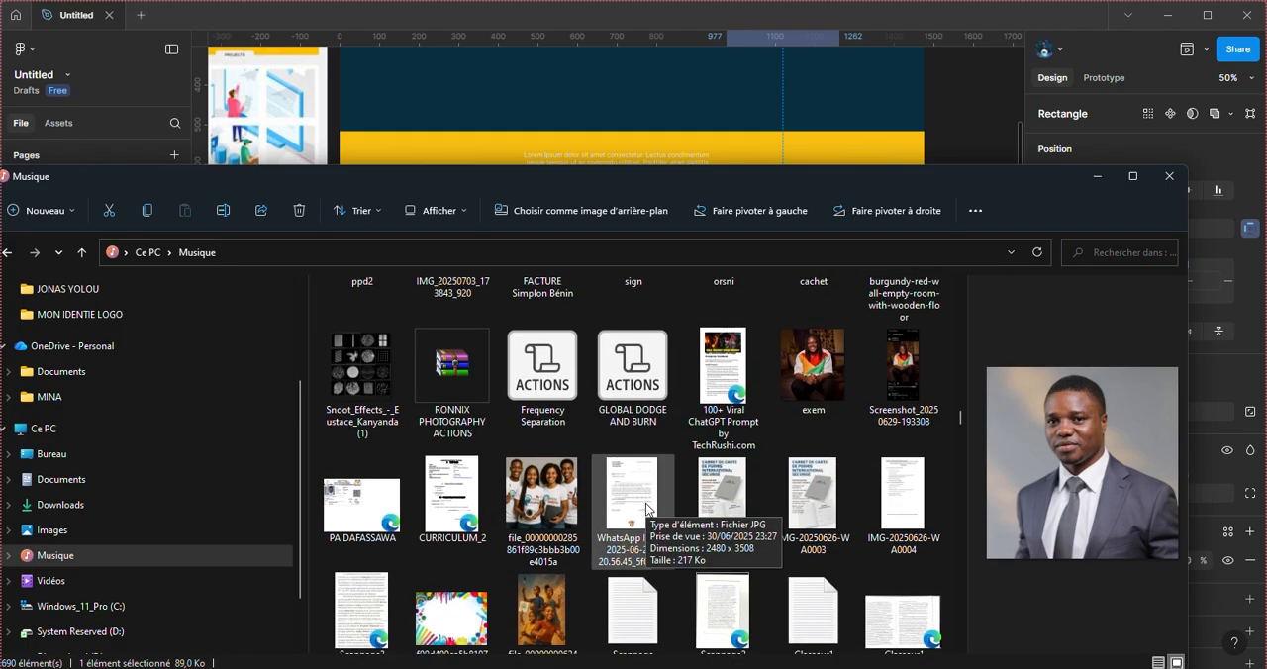
scroll(645, 501, "down", 10)
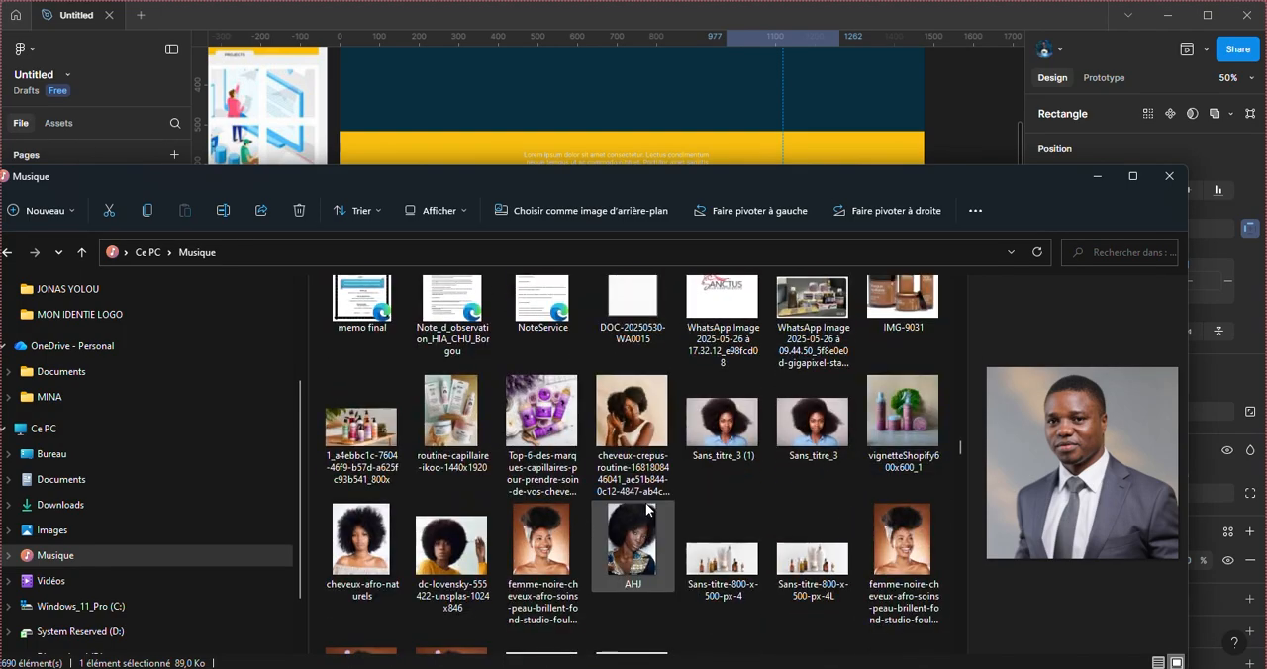
scroll(646, 508, "down", 15)
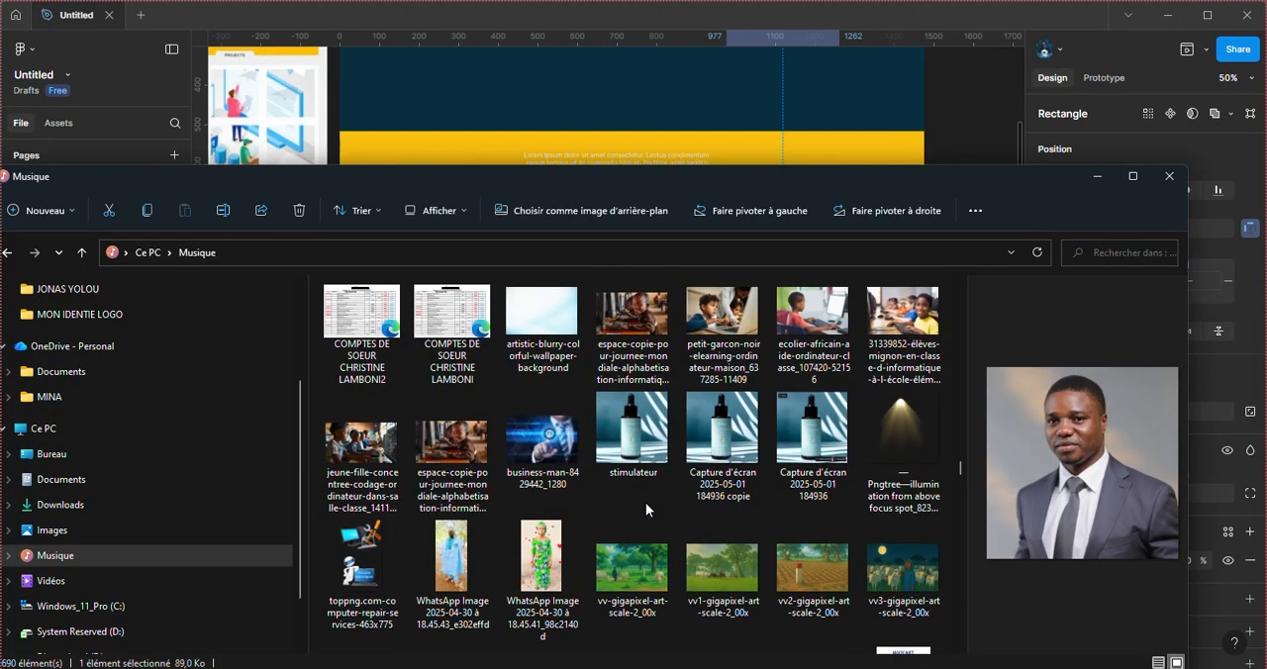
scroll(646, 509, "down", 15)
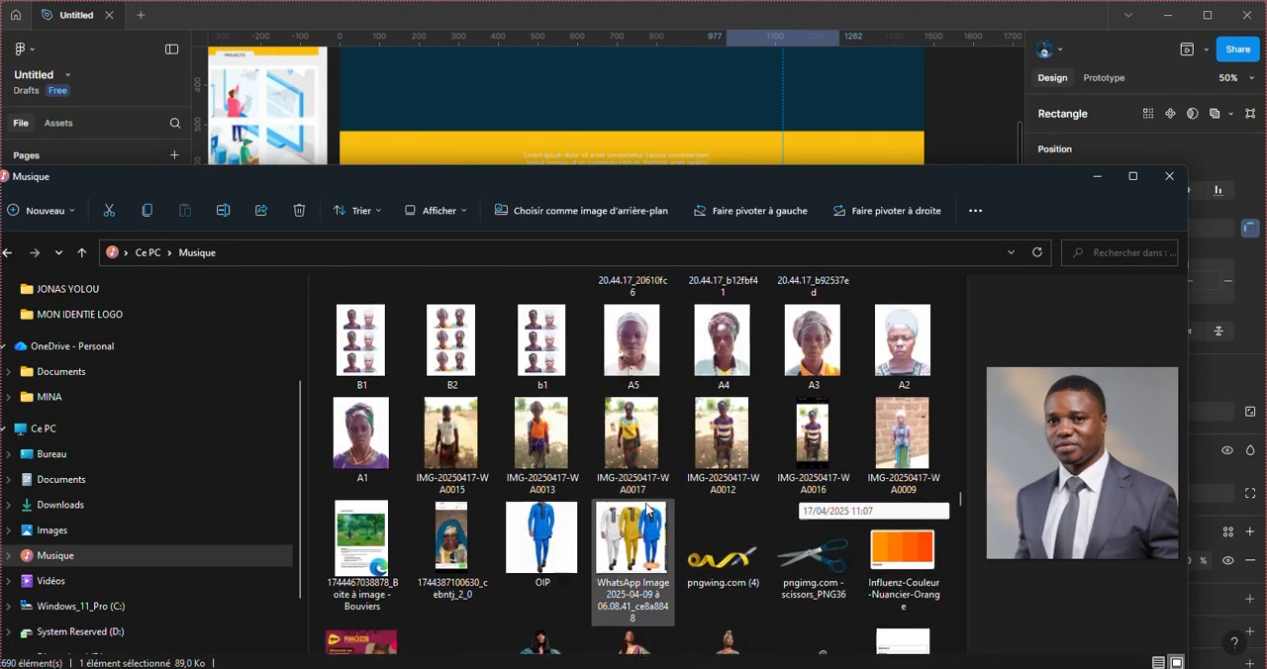
scroll(646, 508, "down", 5)
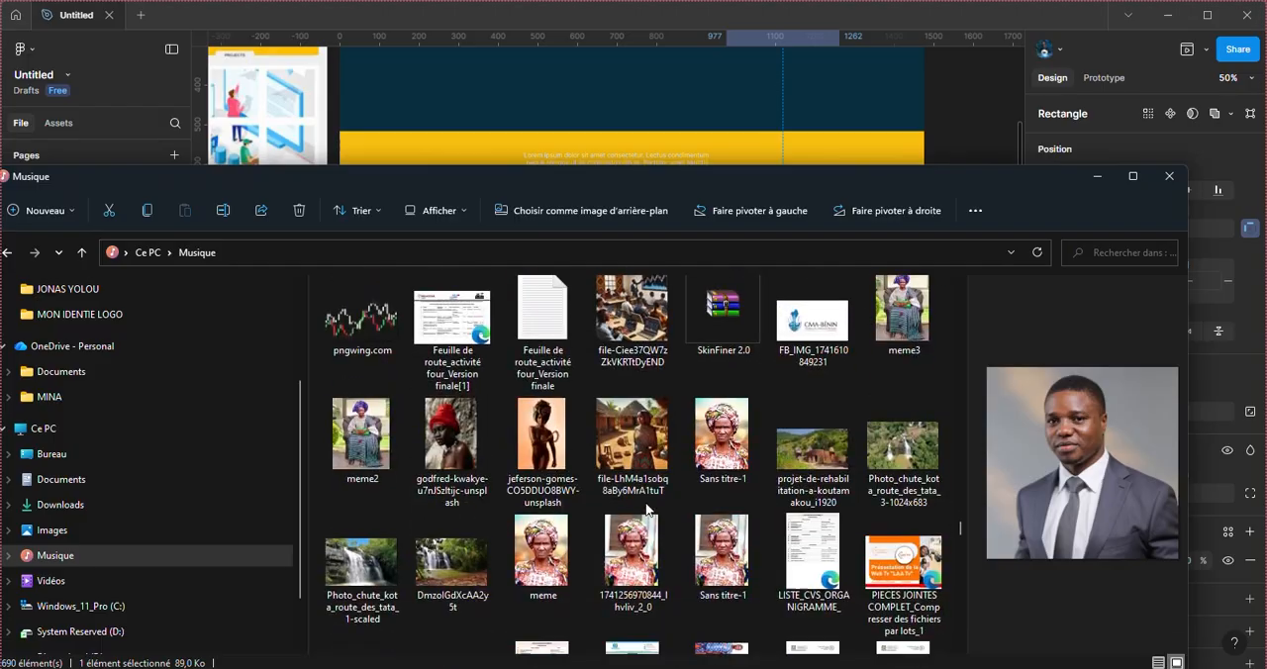
scroll(646, 508, "down", 2)
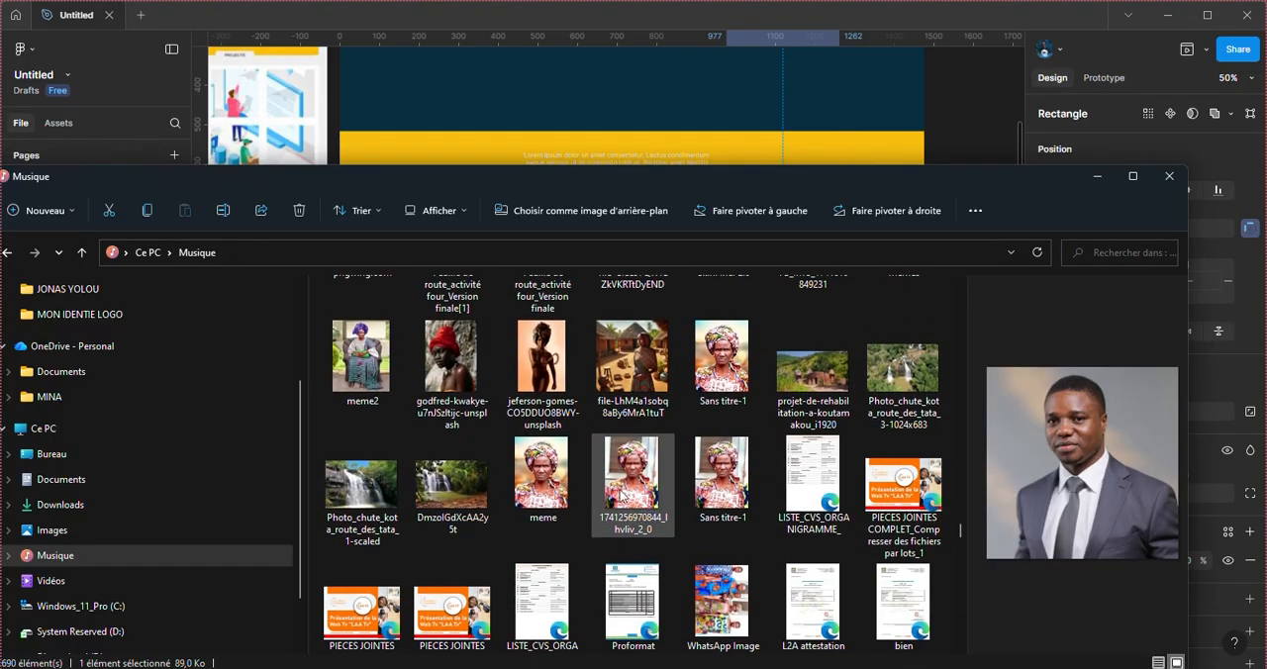
left_click(455, 379)
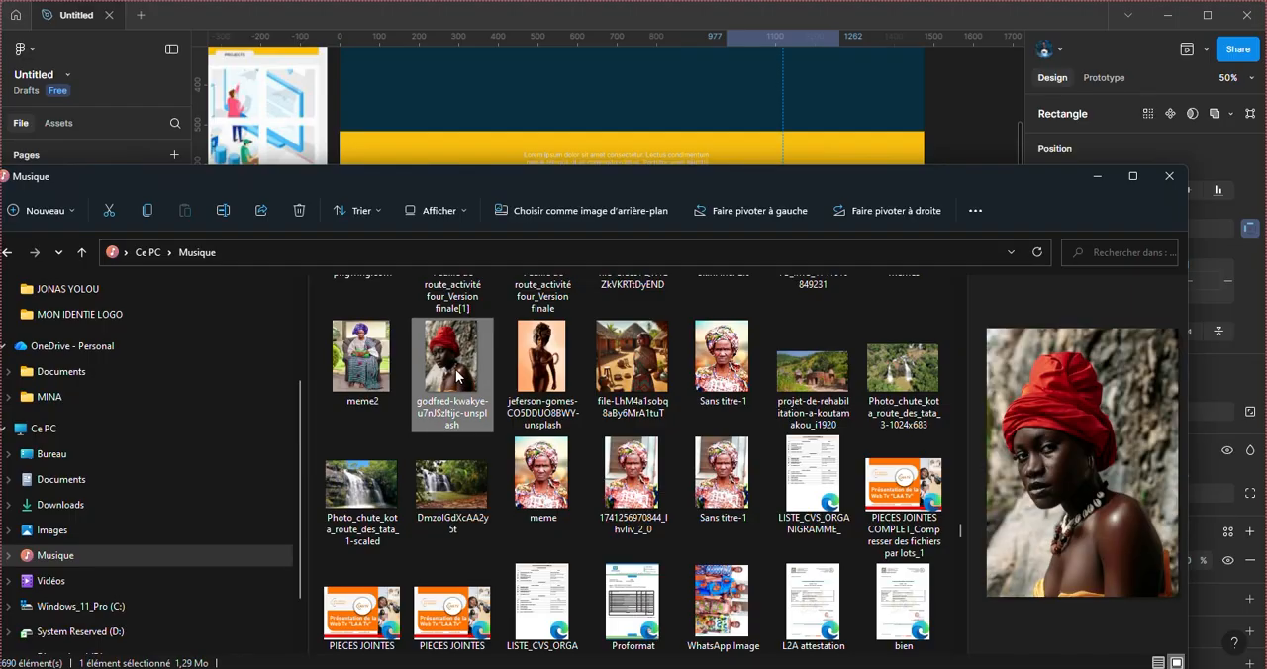
left_click_drag(457, 374, 678, 138)
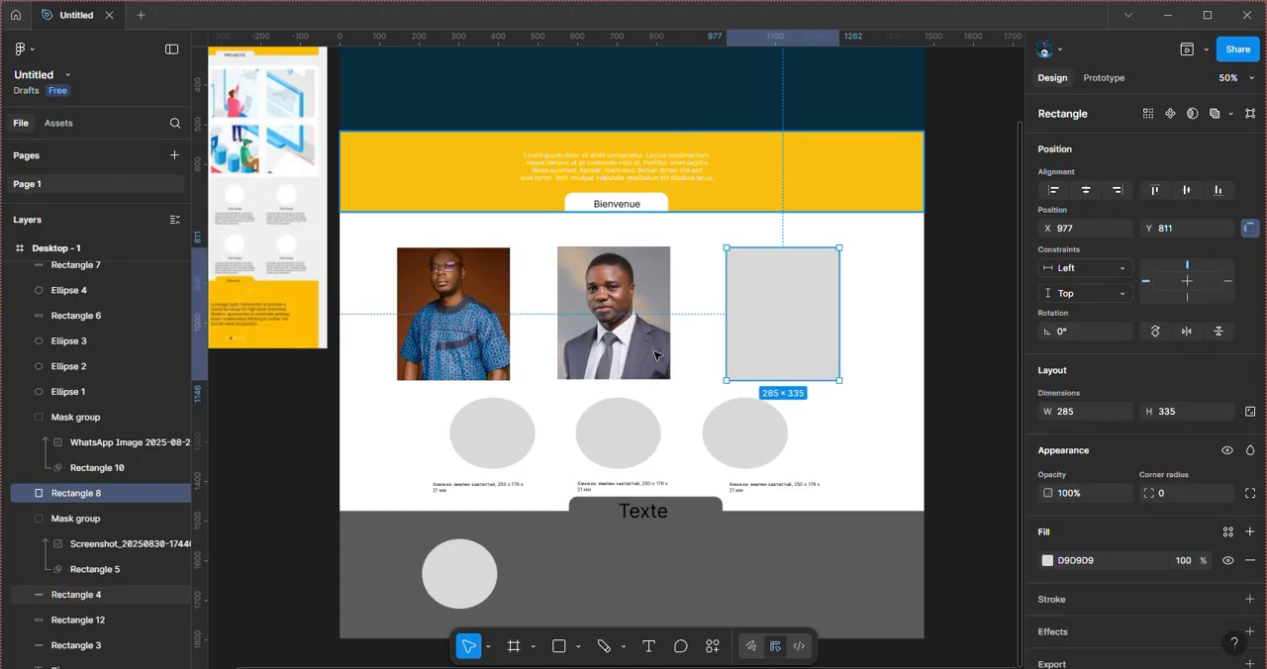
left_click_drag(454, 339, 517, 232)
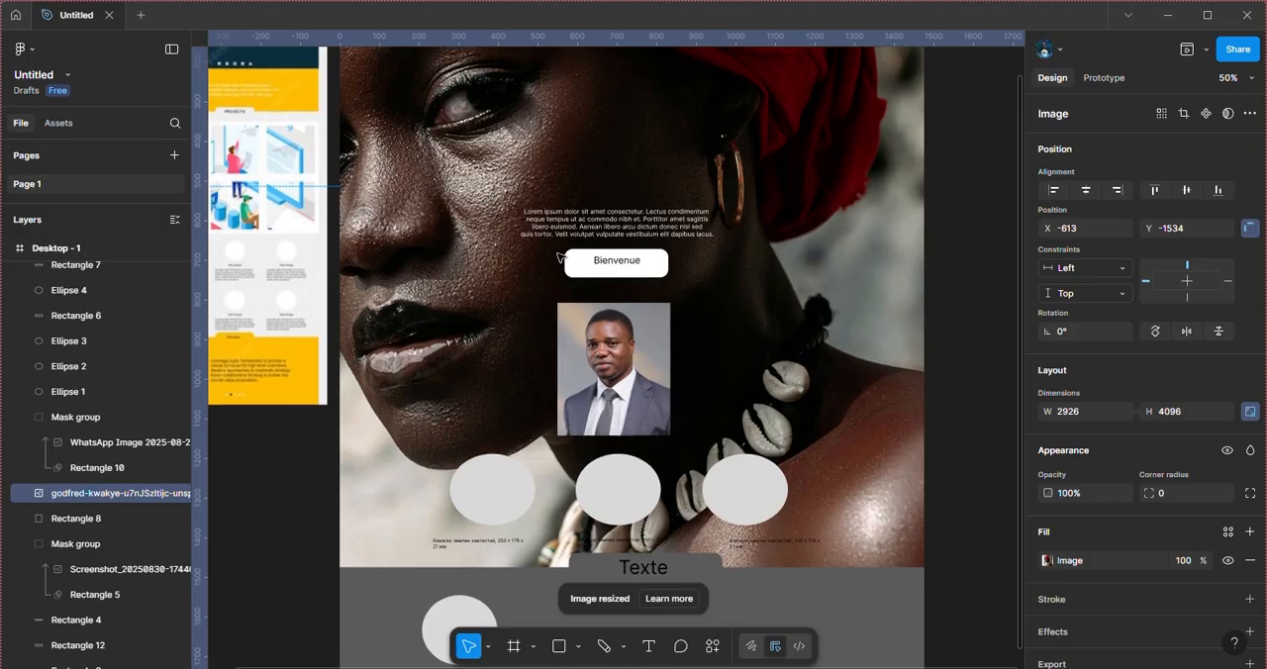
Step: Scale the red-headwrap portrait down to 794 × 1112 over the third gray rectangle and mask it with Rectangle 8
scroll(572, 351, "down", 5)
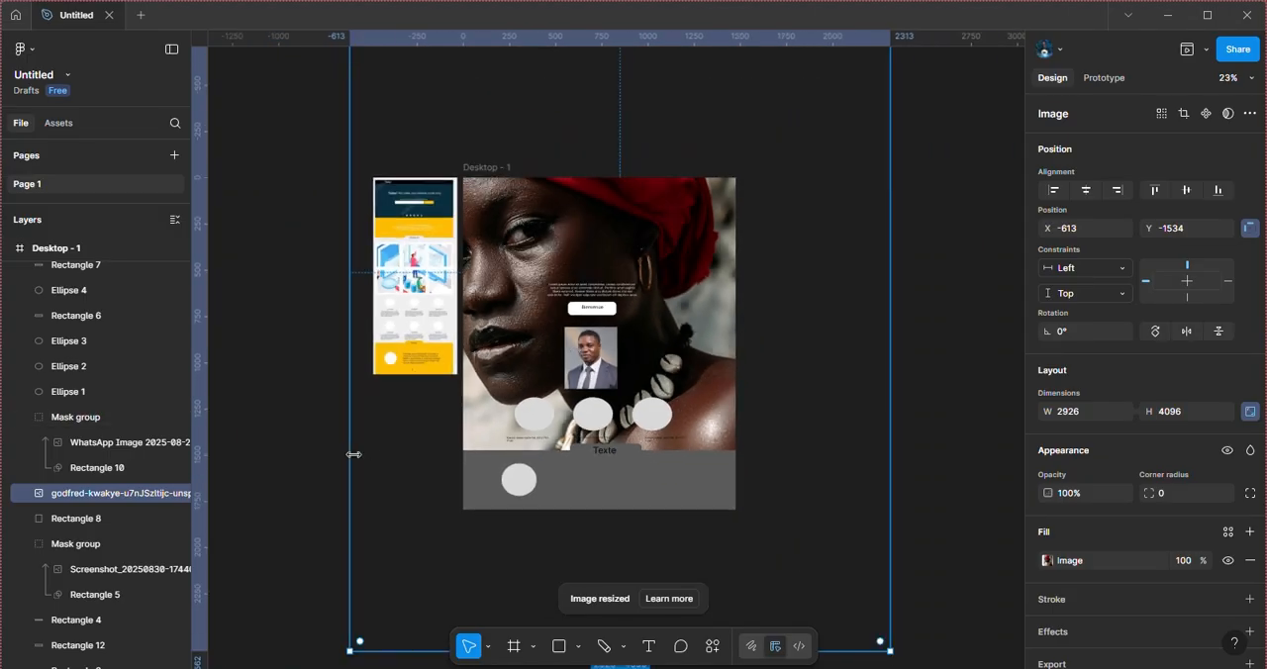
left_click_drag(349, 454, 683, 359)
left_click(128, 514)
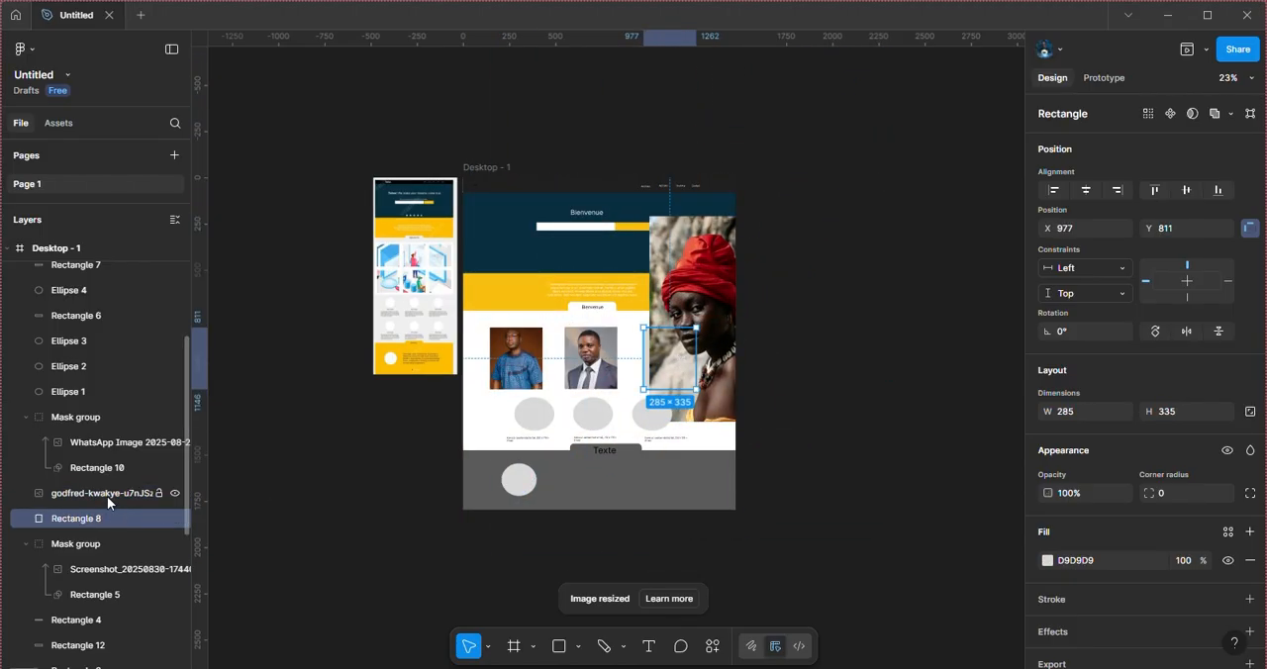
left_click(107, 496, "shift")
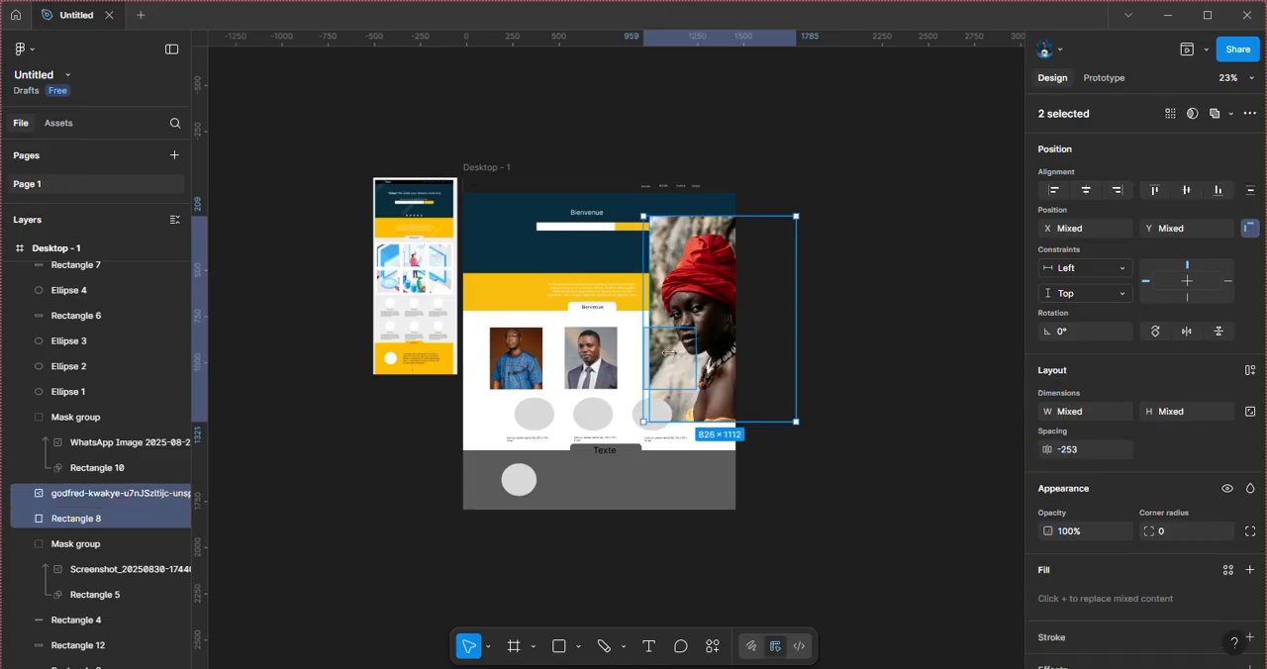
right_click(670, 353)
left_click(718, 400)
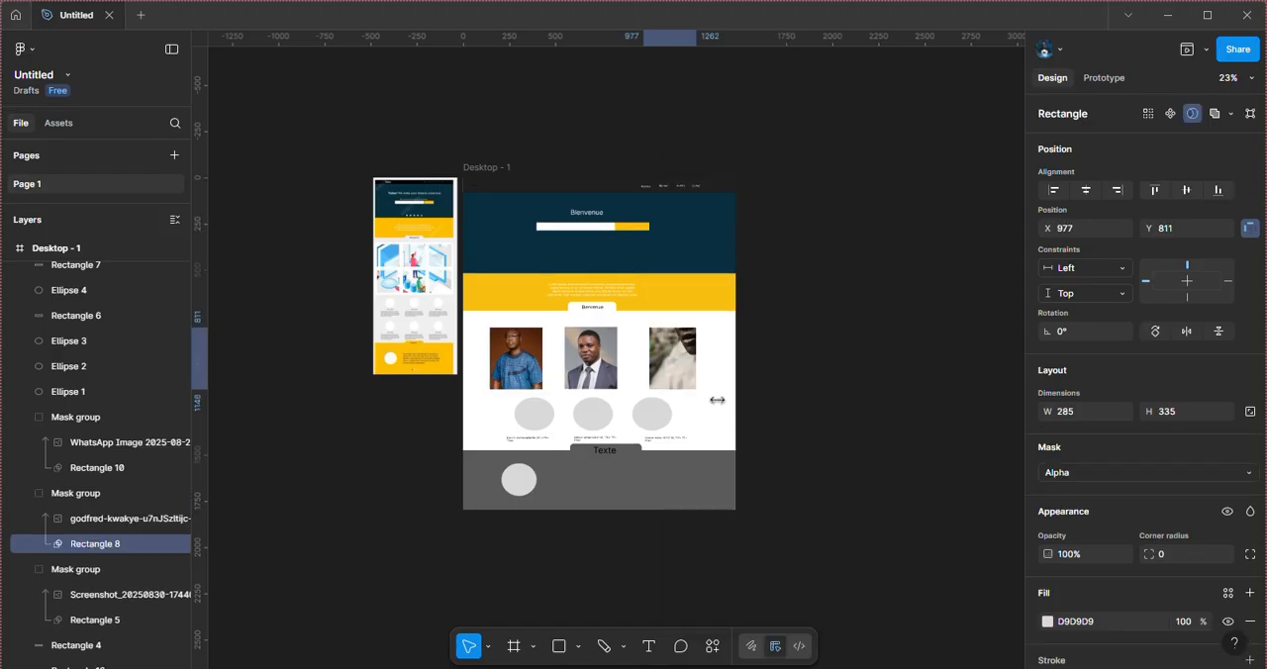
Step: Shrink the red-headwrap portrait inside its mask to 334 × 468 and position it at X 988, Y 763
left_click(676, 351)
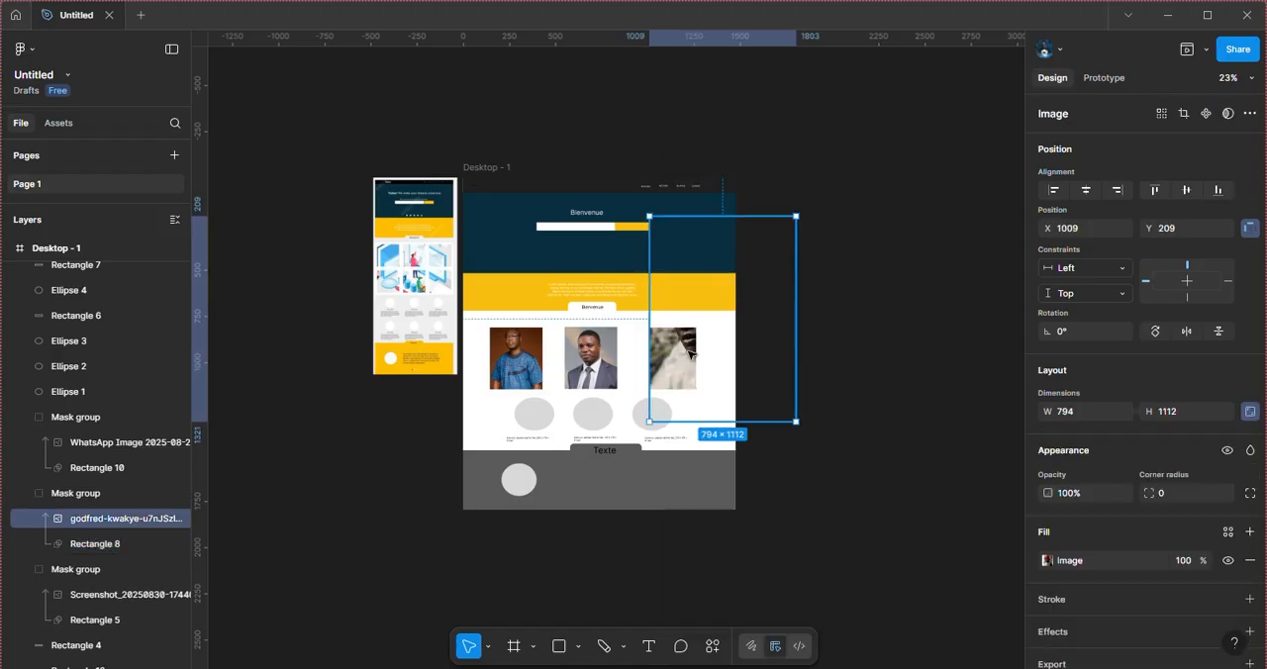
left_click_drag(690, 352, 652, 388)
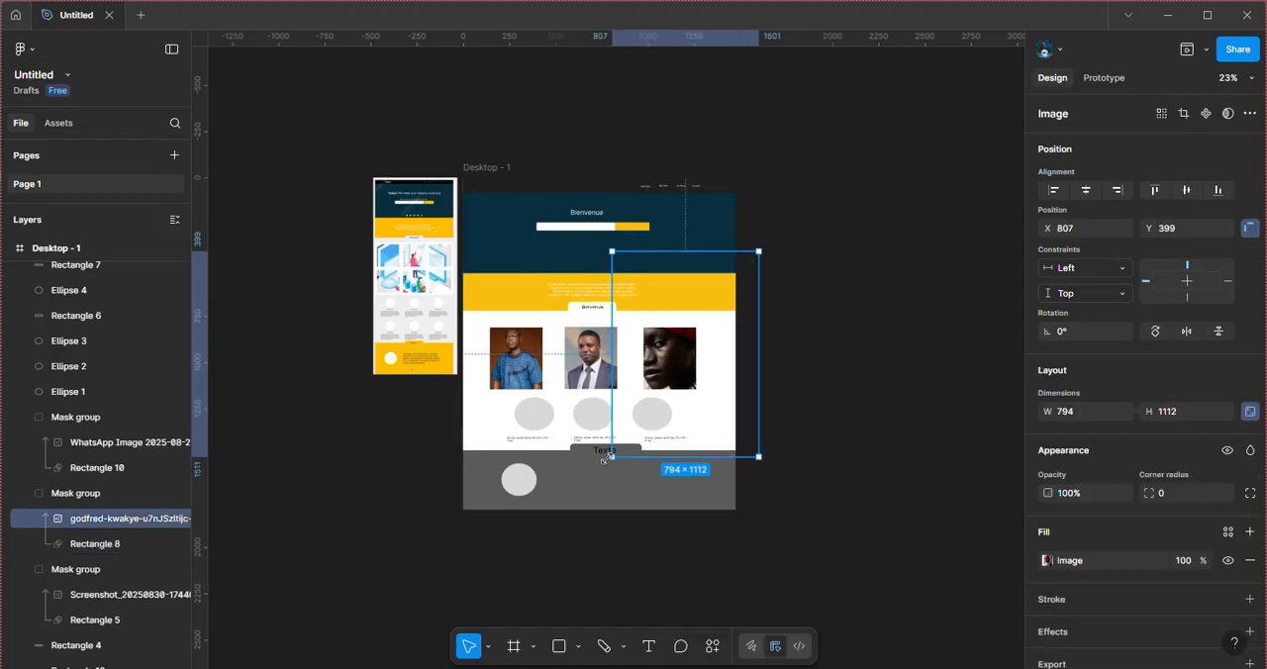
key("ctrl+plus")
key("ctrl+plus")
key("ctrl+plus")
key("ctrl+minus")
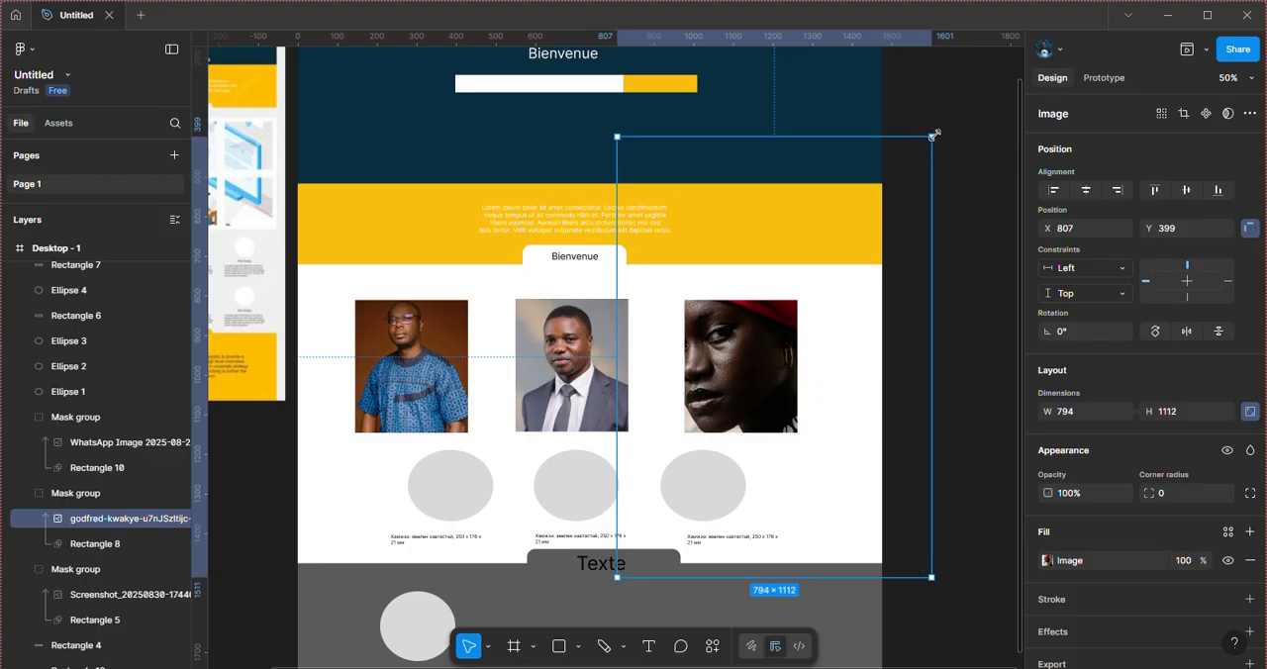
left_click_drag(934, 133, 821, 292)
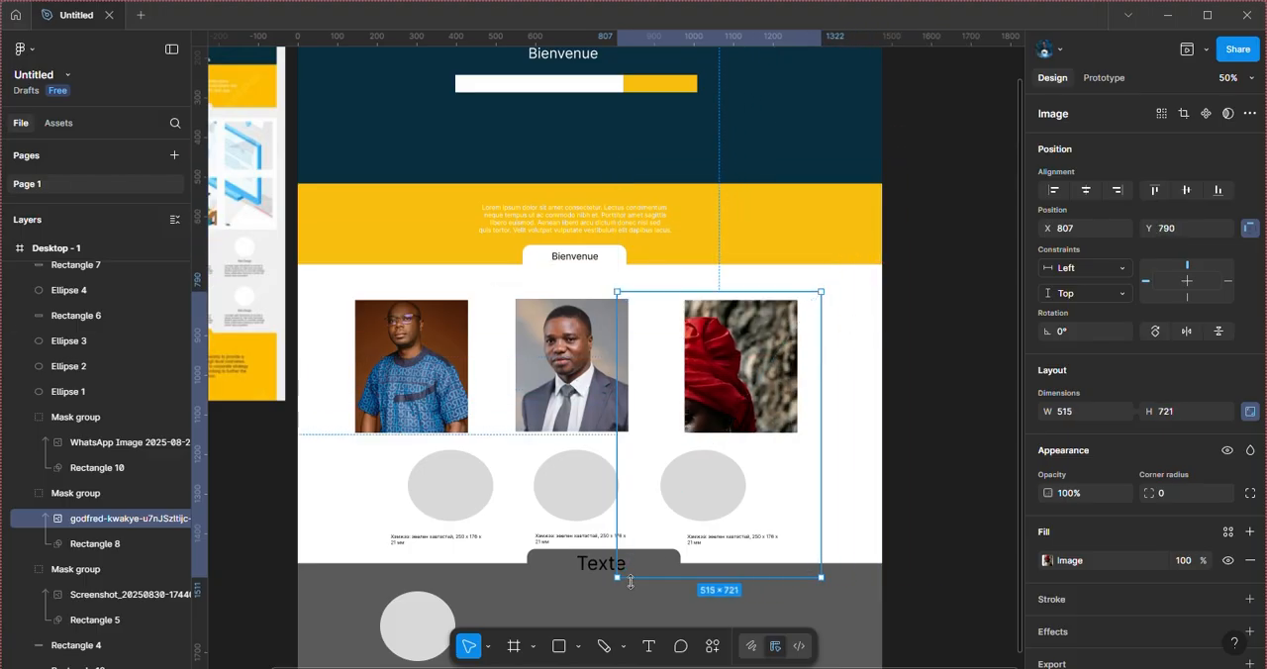
left_click_drag(639, 535, 685, 432)
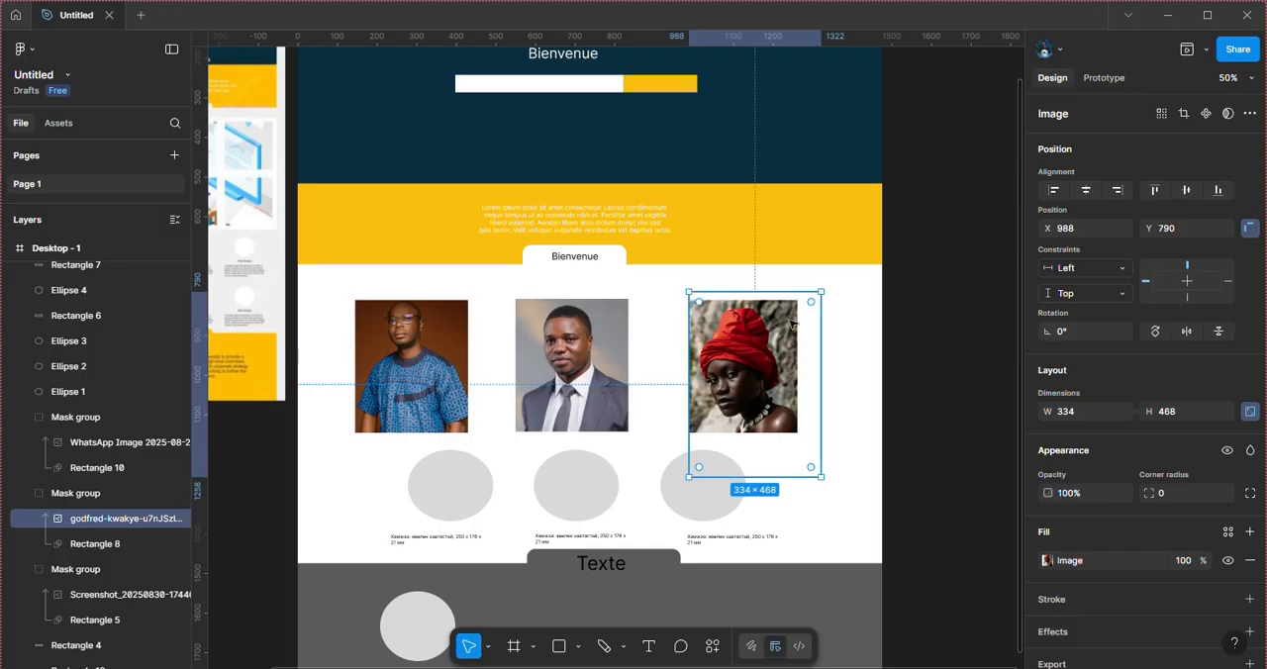
left_click_drag(751, 358, 751, 349)
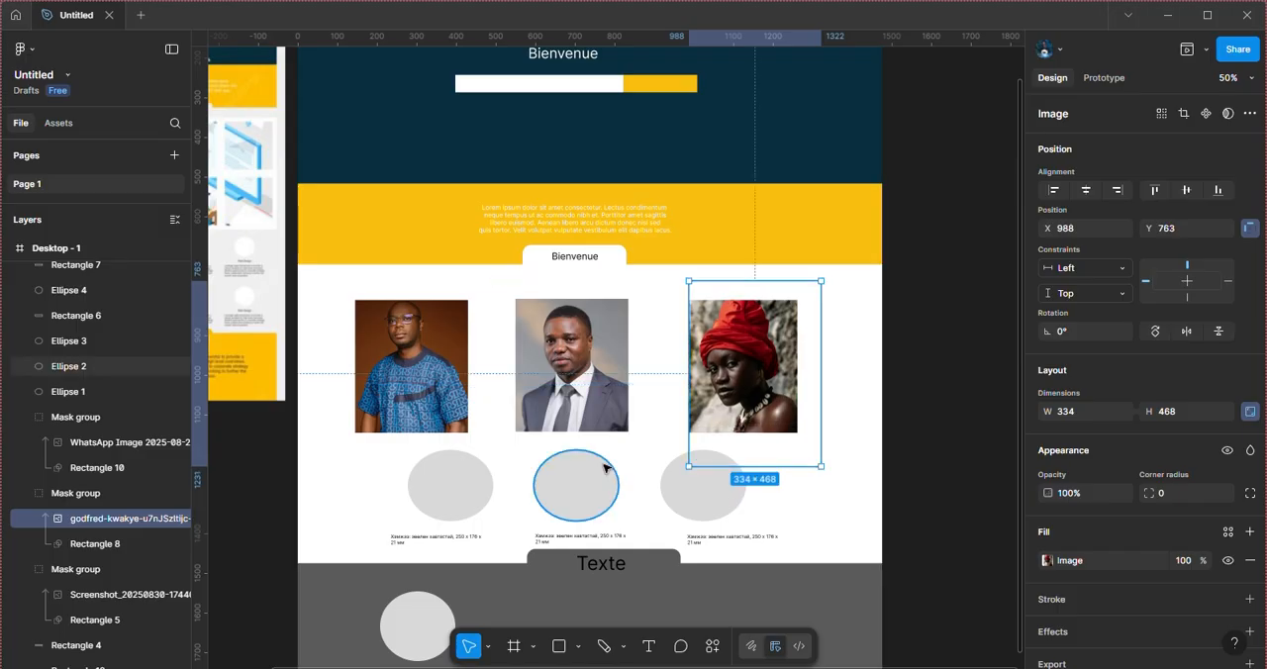
scroll(594, 475, "down", 4)
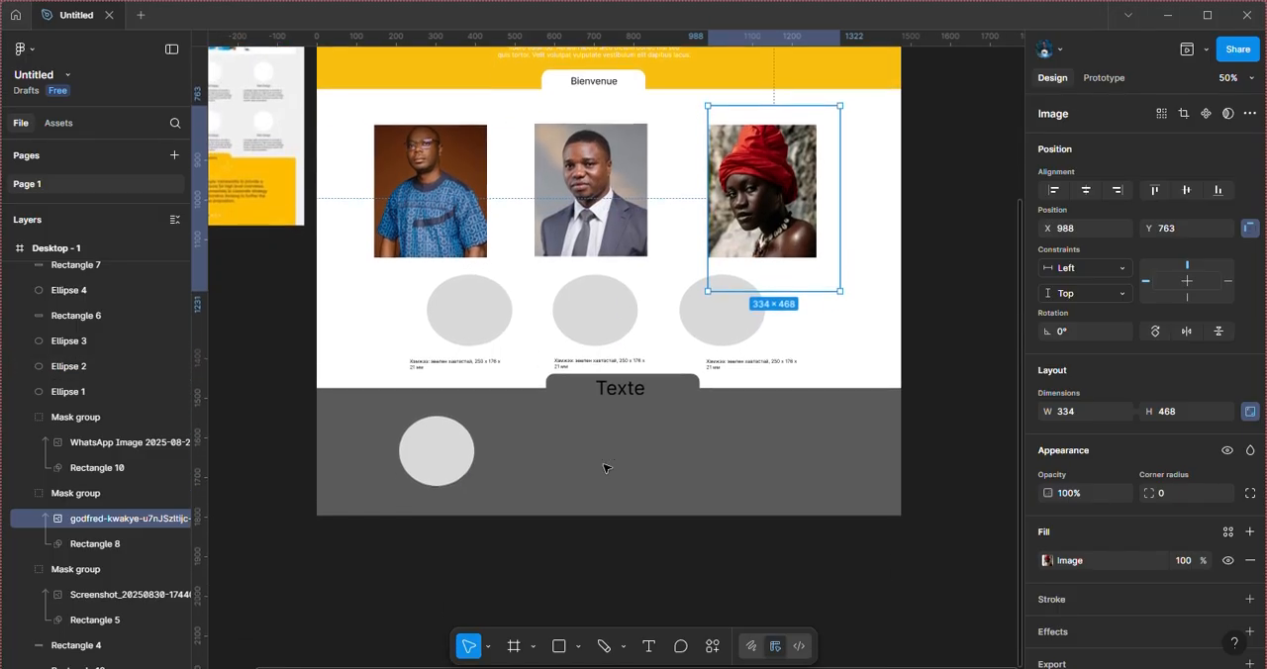
left_click(980, 336)
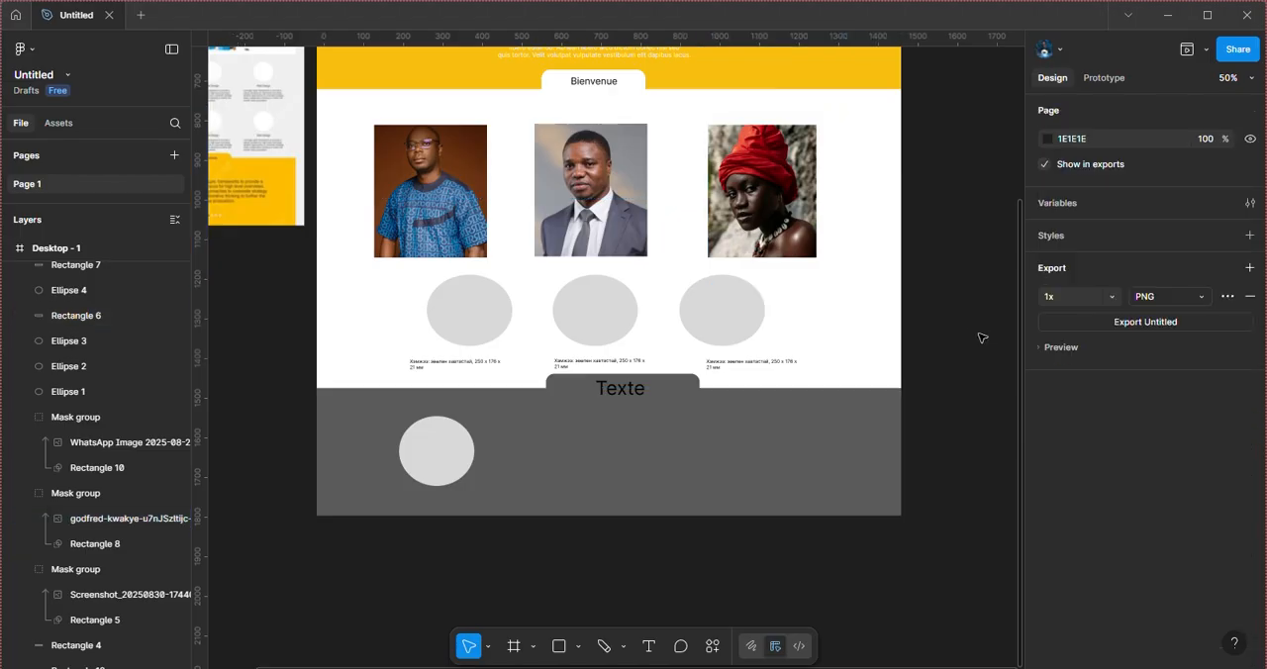
left_click(435, 366)
left_click(446, 371)
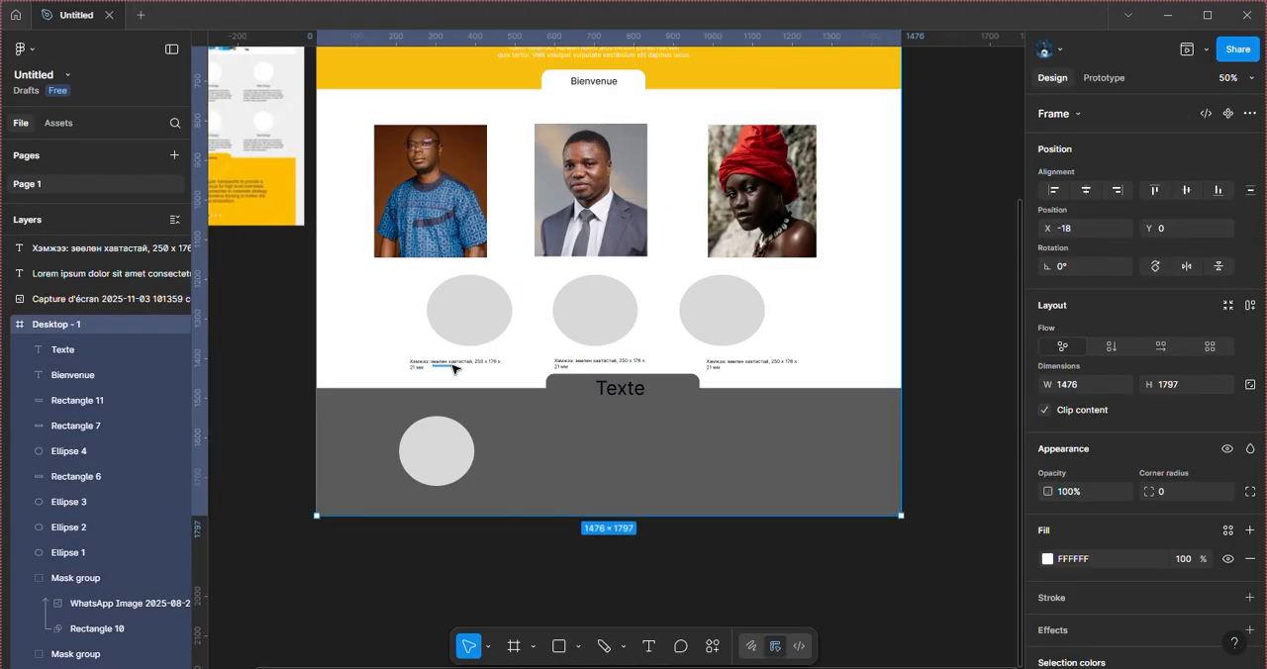
left_click(576, 441)
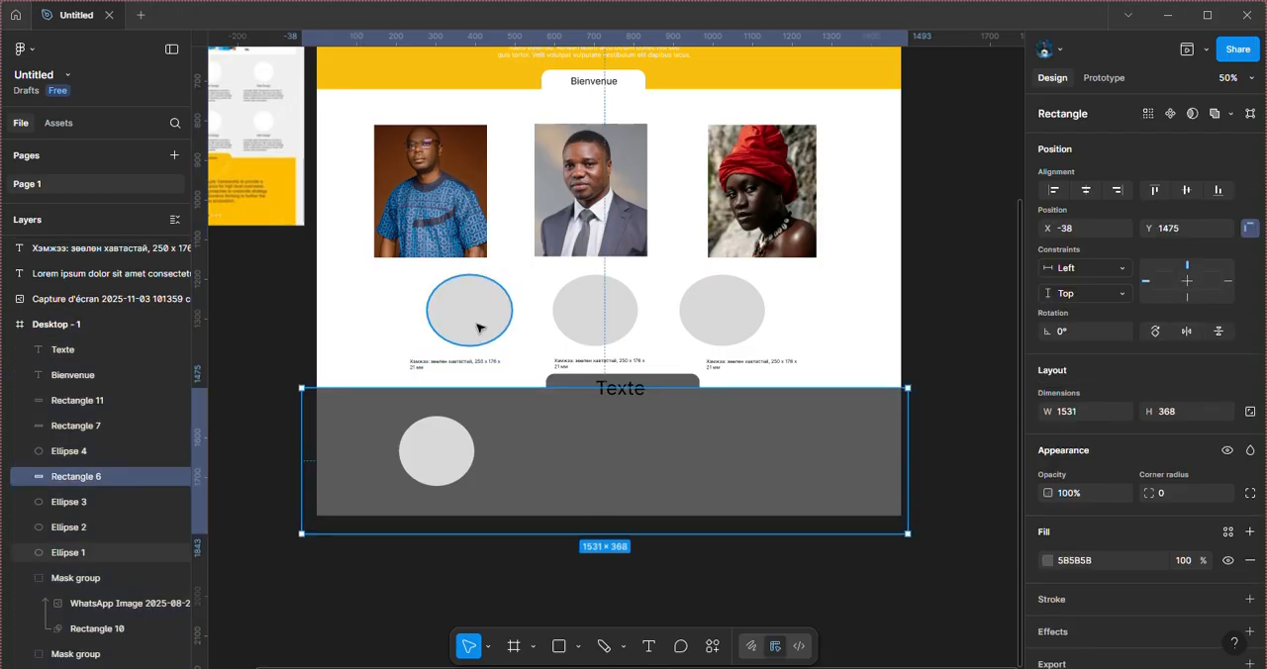
Step: Bring the image of the woman in a thatched-hut village from the Musique folder in File Explorer into the frame, directly above Ellipse 1
left_click(478, 326)
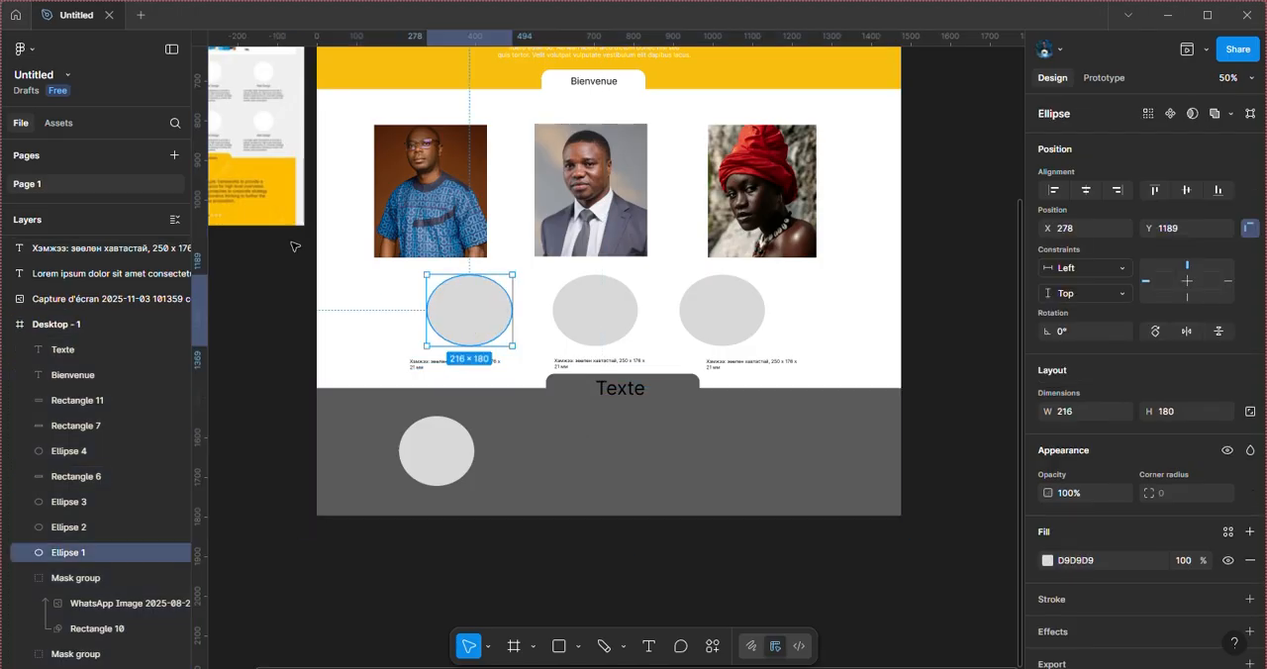
scroll(294, 247, "up", 2)
scroll(294, 246, "left", 3)
scroll(293, 245, "up", 1)
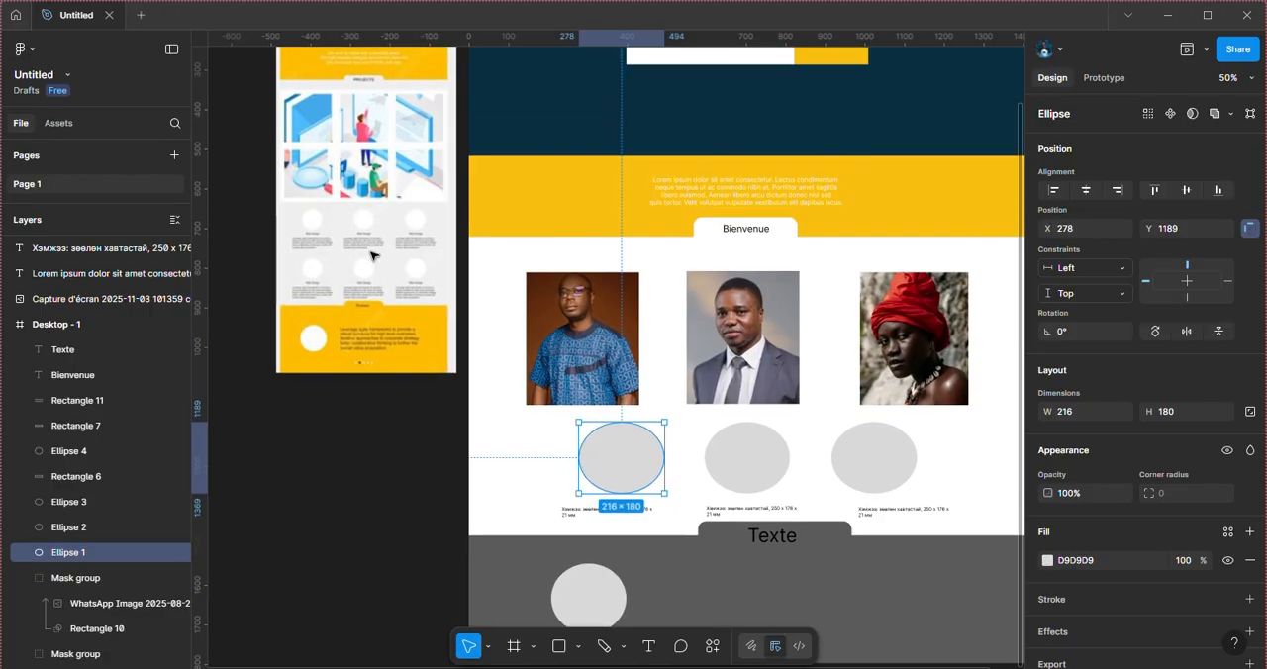
scroll(492, 331, "down", 1)
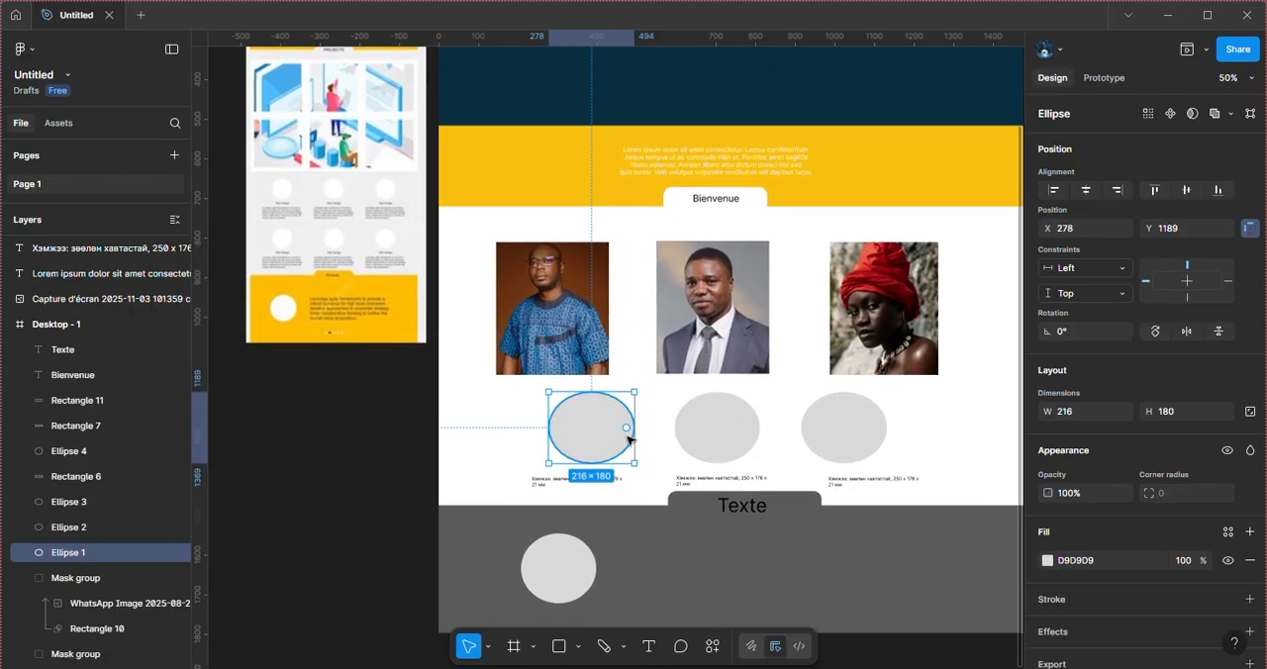
key("alt+Tab")
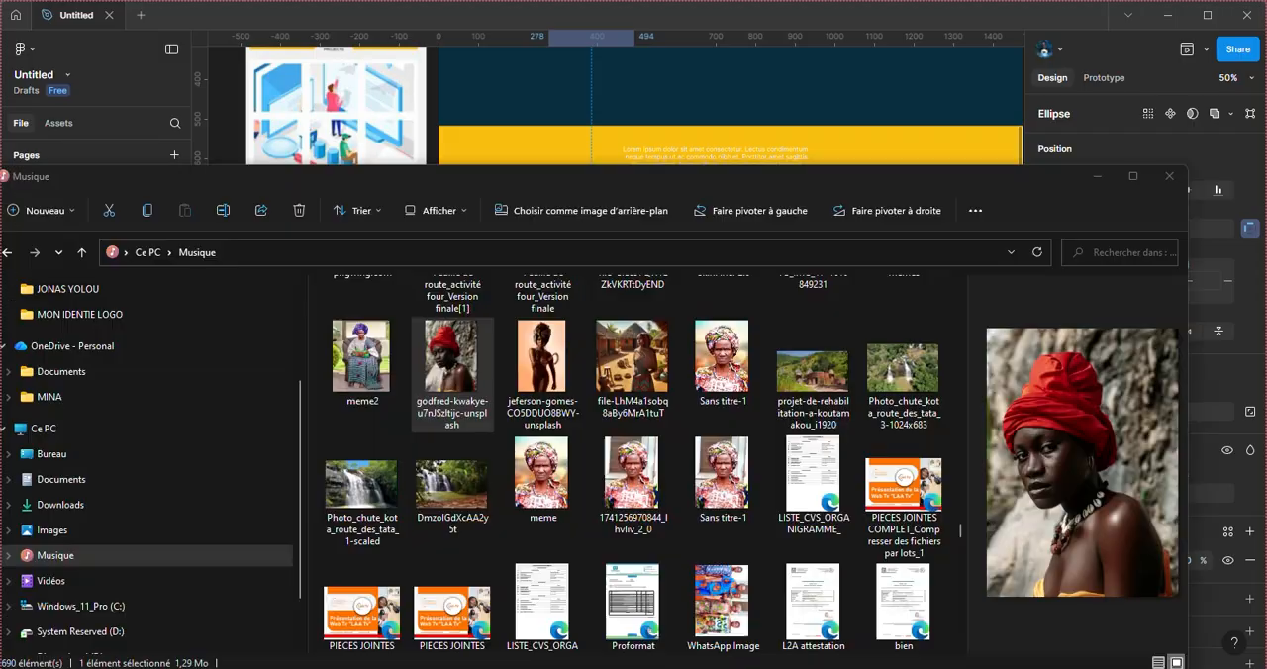
left_click(634, 354)
left_click_drag(634, 358, 607, 238)
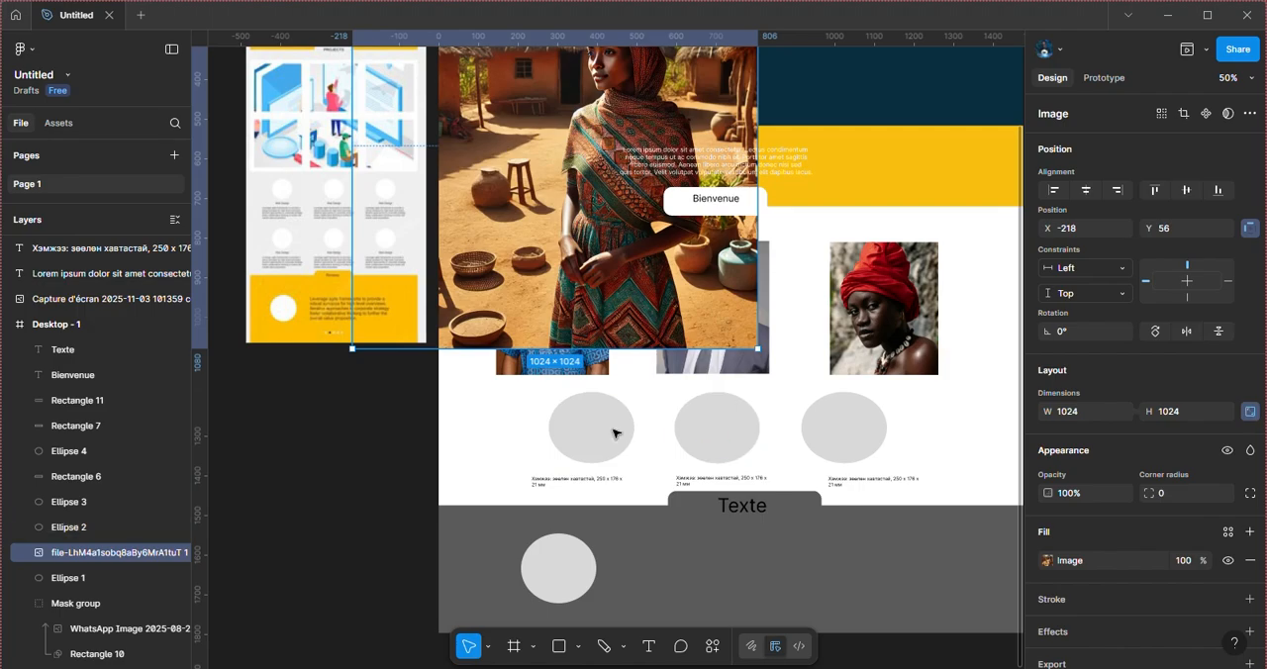
Step: Scale the village image down to 410 × 410 at X 345, Y 1046 and mask it with Ellipse 1
left_click_drag(638, 307, 847, 387)
left_click_drag(970, 309, 723, 310)
left_click_drag(685, 226, 699, 436)
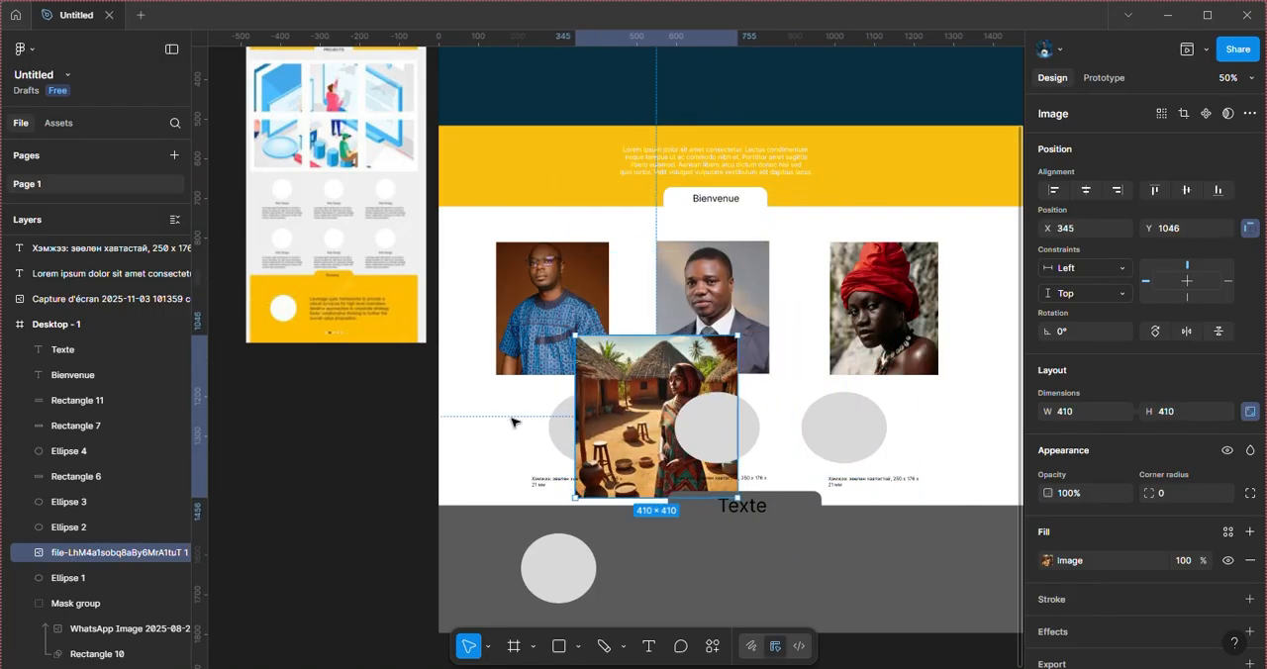
left_click(558, 433)
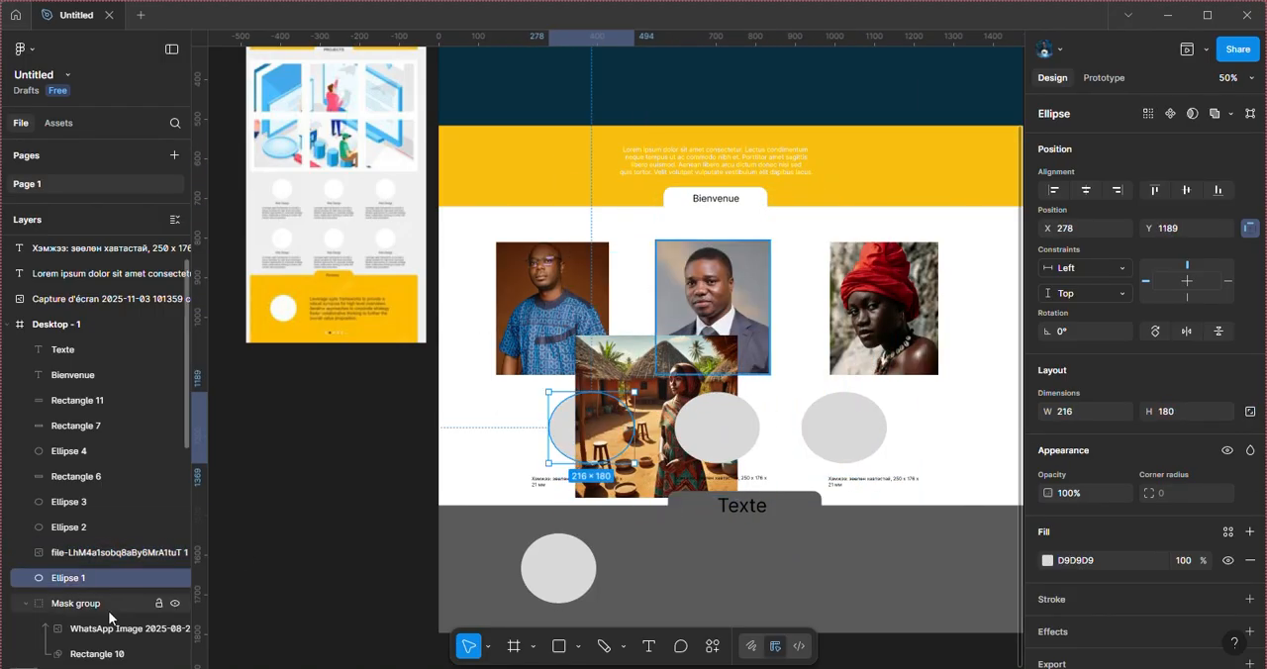
left_click(109, 555, "shift")
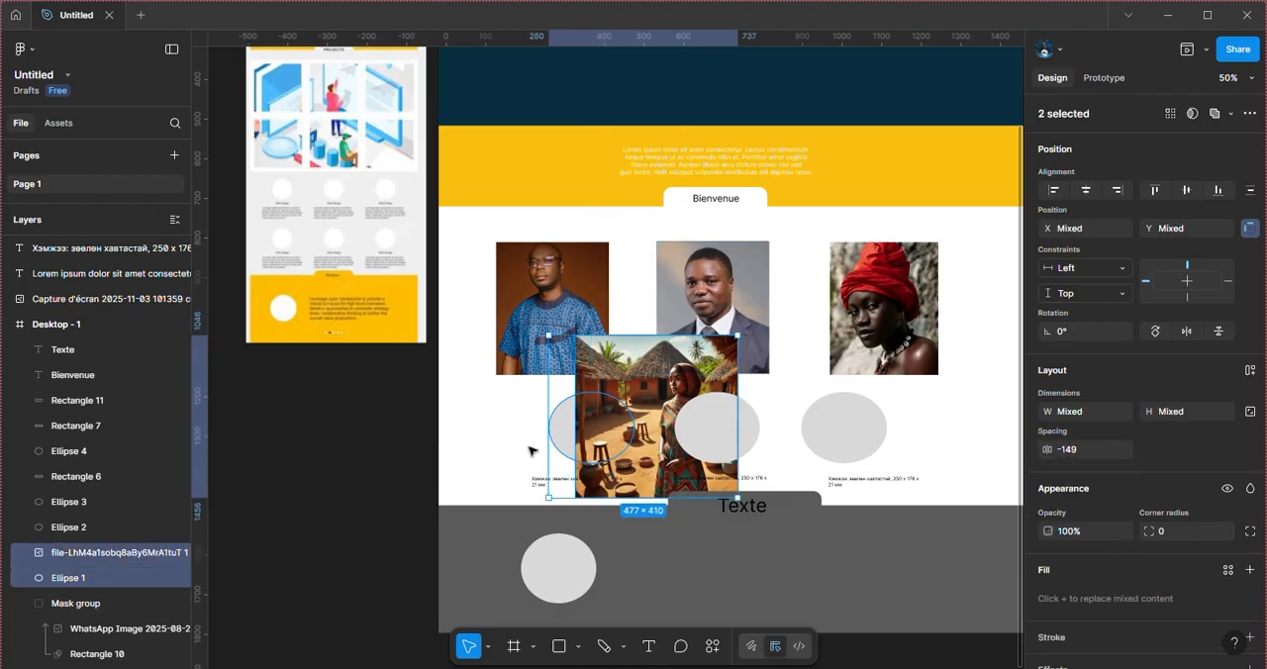
right_click(613, 420)
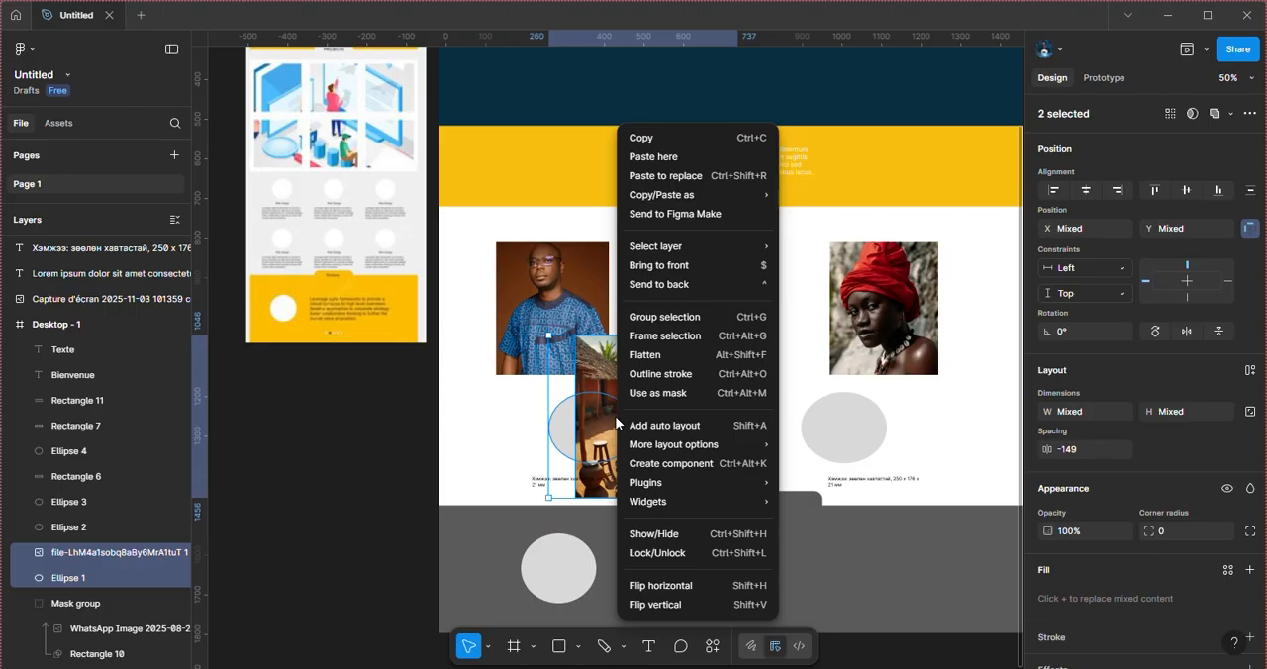
left_click(686, 393)
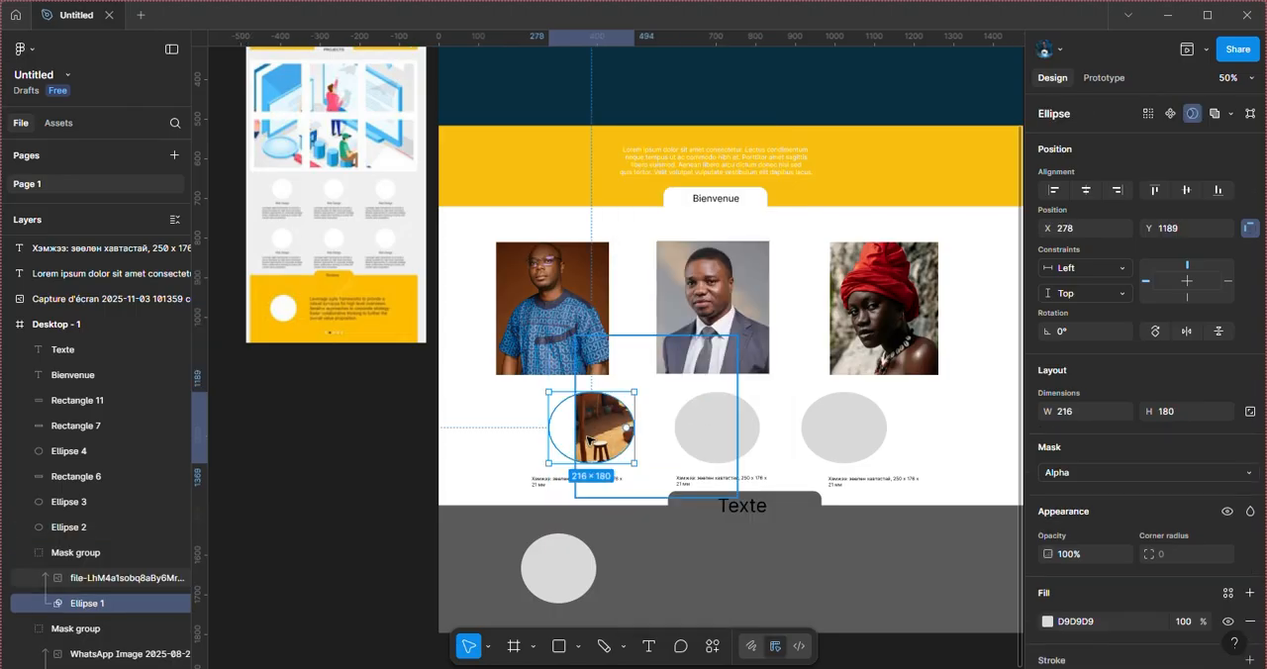
Step: Shift the village image's mask group slightly to X 290, keeping it at Y 1189
mouse_move(600, 441)
left_mouse_down()
mouse_move(550, 442)
mouse_move(600, 443)
left_mouse_up()
left_click(696, 419)
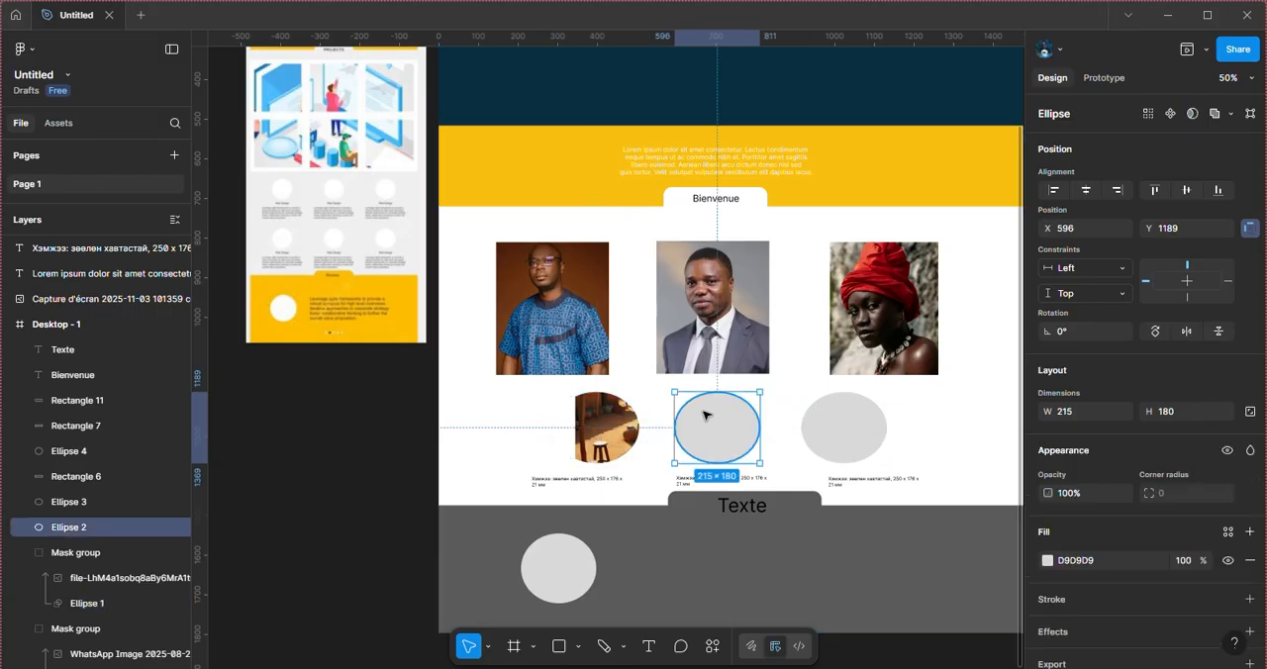
left_click(628, 417)
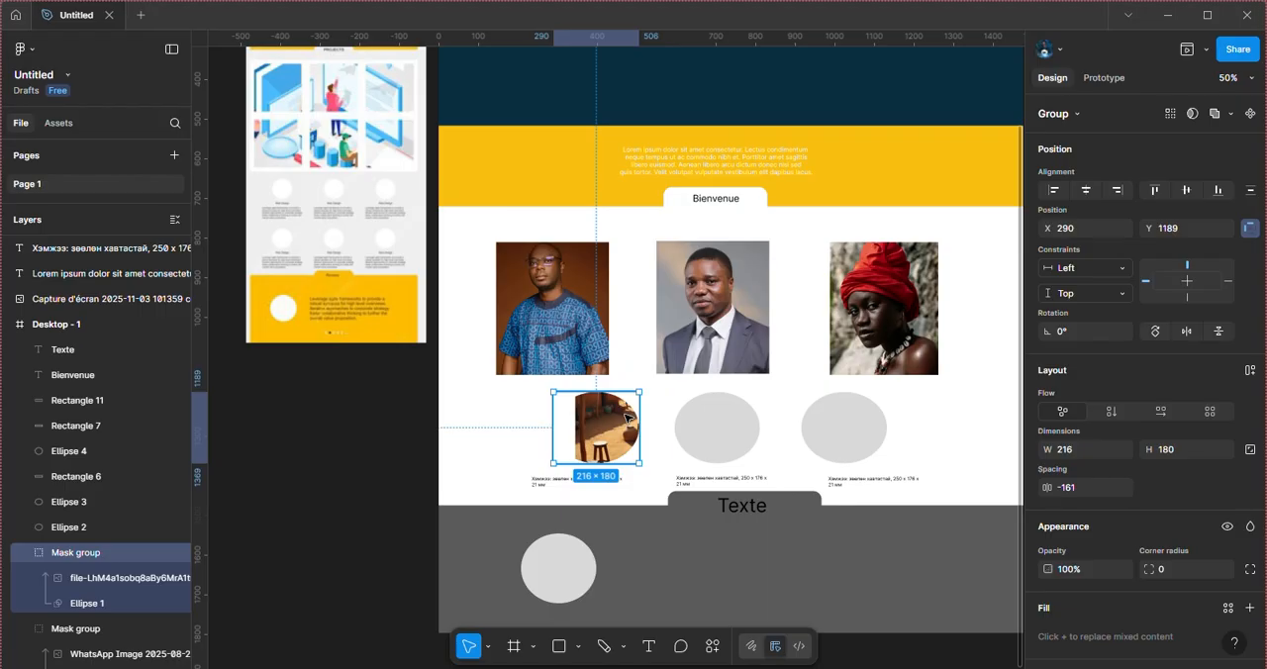
Step: Shrink the village image inside its mask to 267 × 267 and position it at X 264, Y 1146
left_click(109, 578)
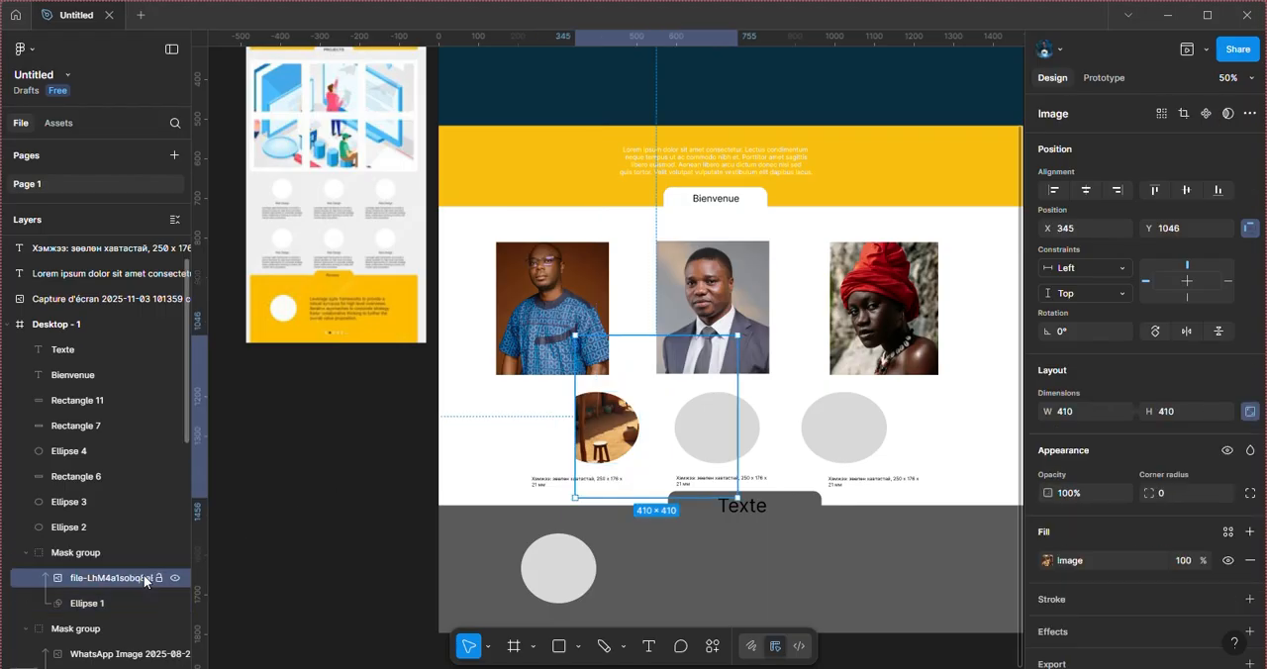
key("Left")
key("Left")
key("Left")
key("Left")
key("Left")
key("Left")
key("Left")
key("Left")
key("Left")
key("Left")
key("Left")
key("Left")
key("Left")
key("Left")
key("Left")
key("Left")
key("Left")
key("Left")
key("Left")
key("Left")
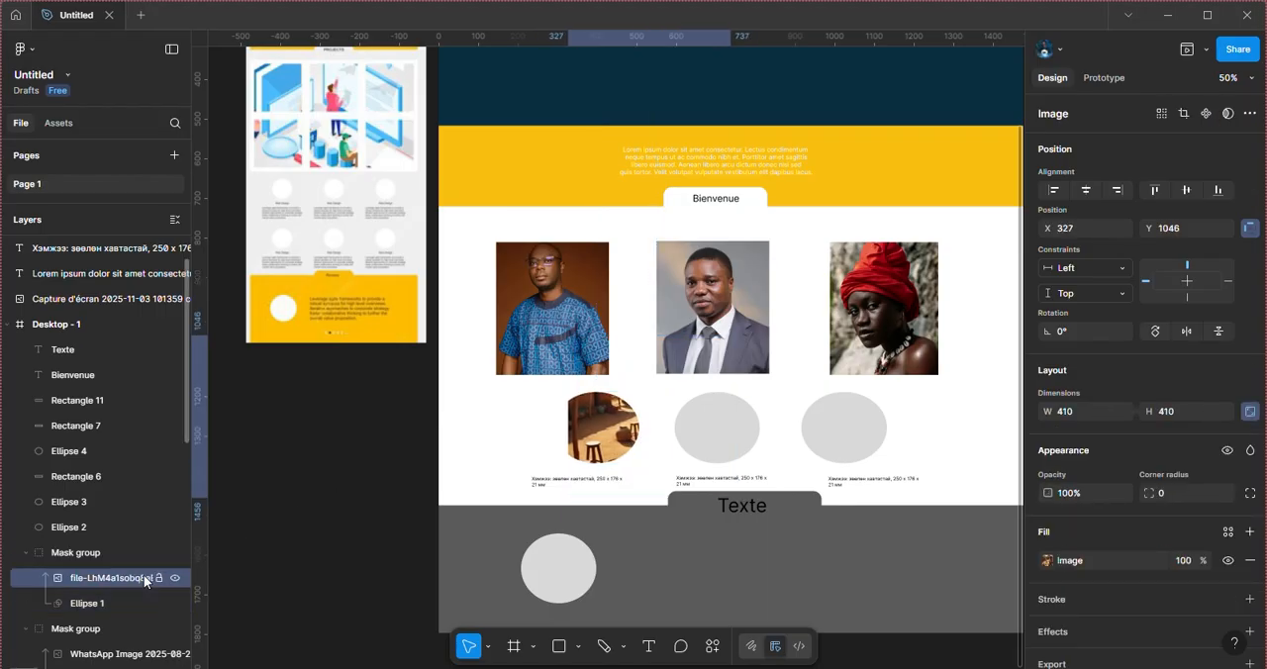
key("Left")
key("Left")
key("Left")
key("Left")
key("Left")
key("Left")
key("Left")
key("Left")
key("Left")
key("Left")
key("Left")
key("Left")
key("Left")
key("Left")
key("Left")
key("Left")
key("Left")
key("Left")
key("Left")
key("Left")
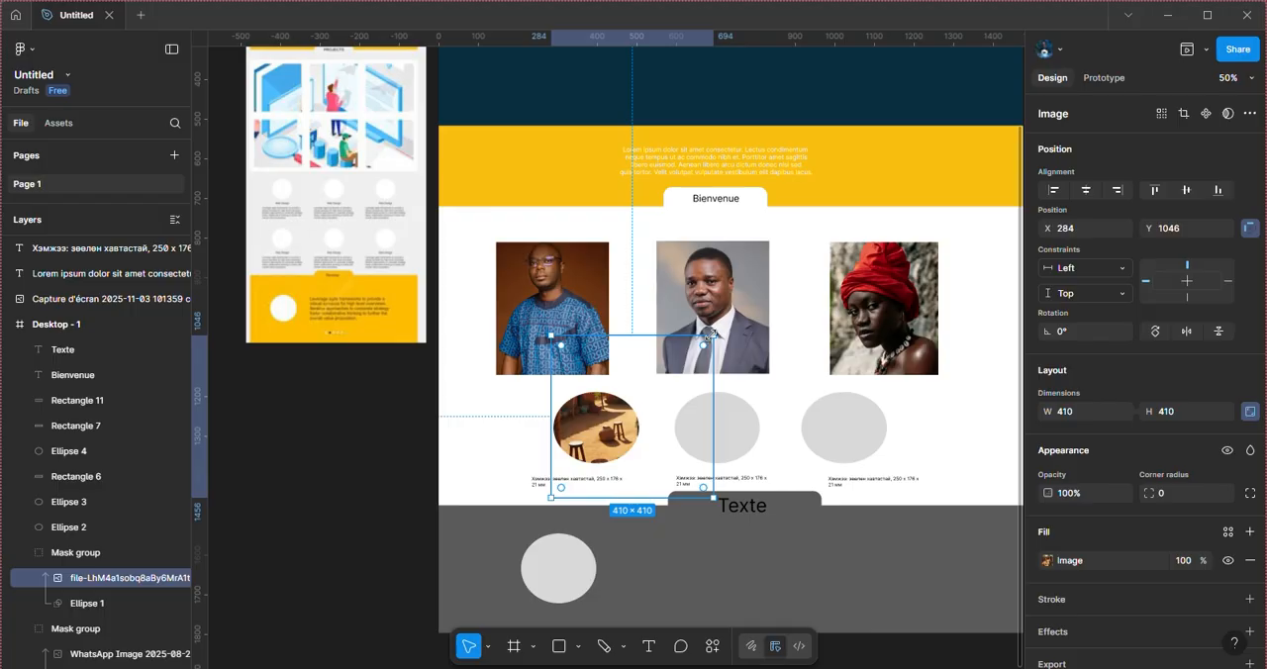
left_click_drag(697, 340, 591, 413)
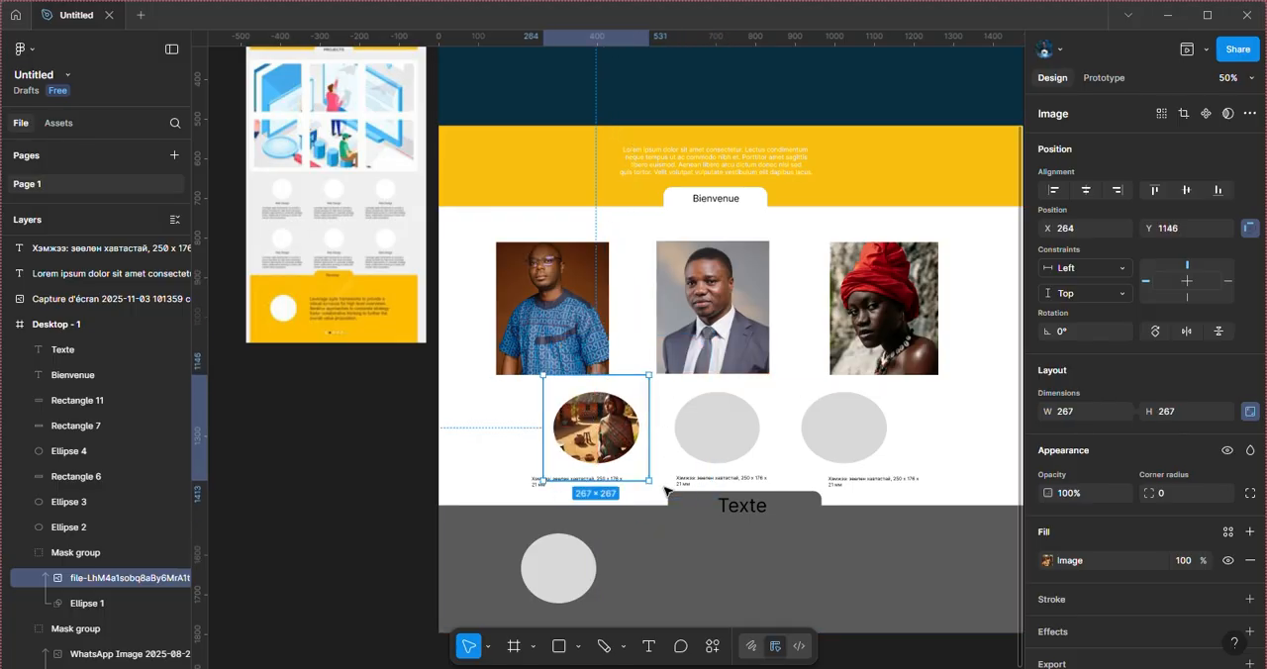
Step: Bring the Photo_chute_kota_route_des_tata_1-scaled waterfall image from the Musique folder in File Explorer into the frame, directly above Ellipse 2
scroll(758, 427, "right", 2)
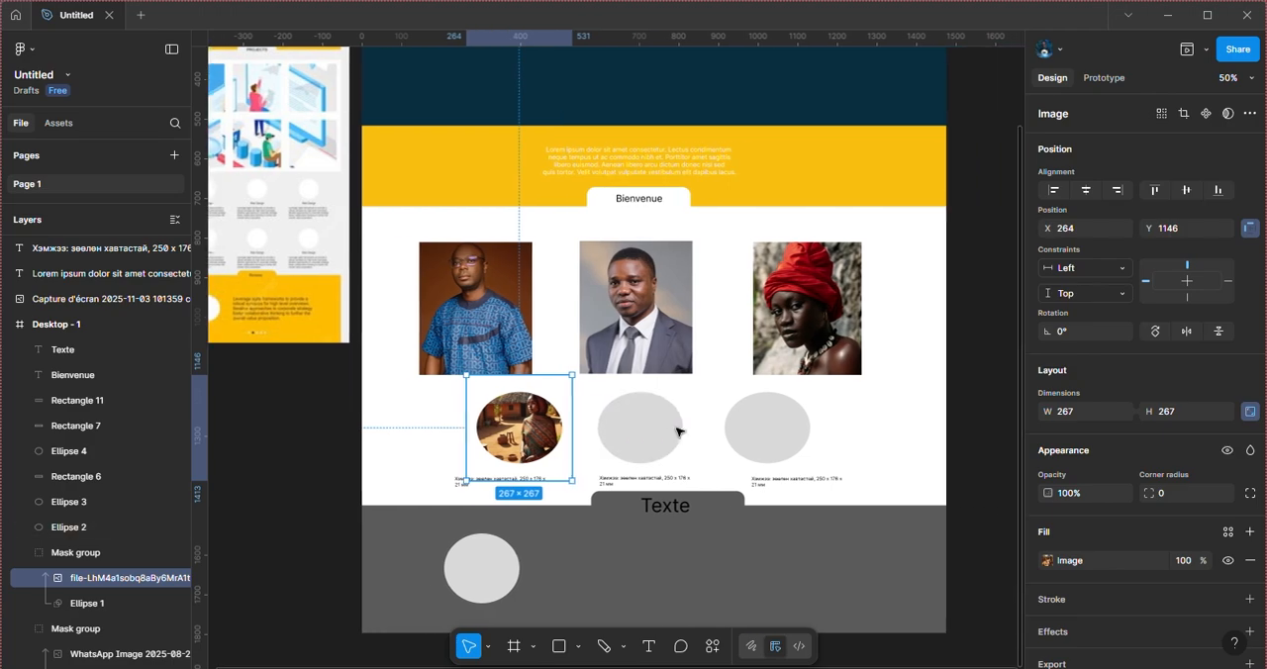
left_click(634, 437)
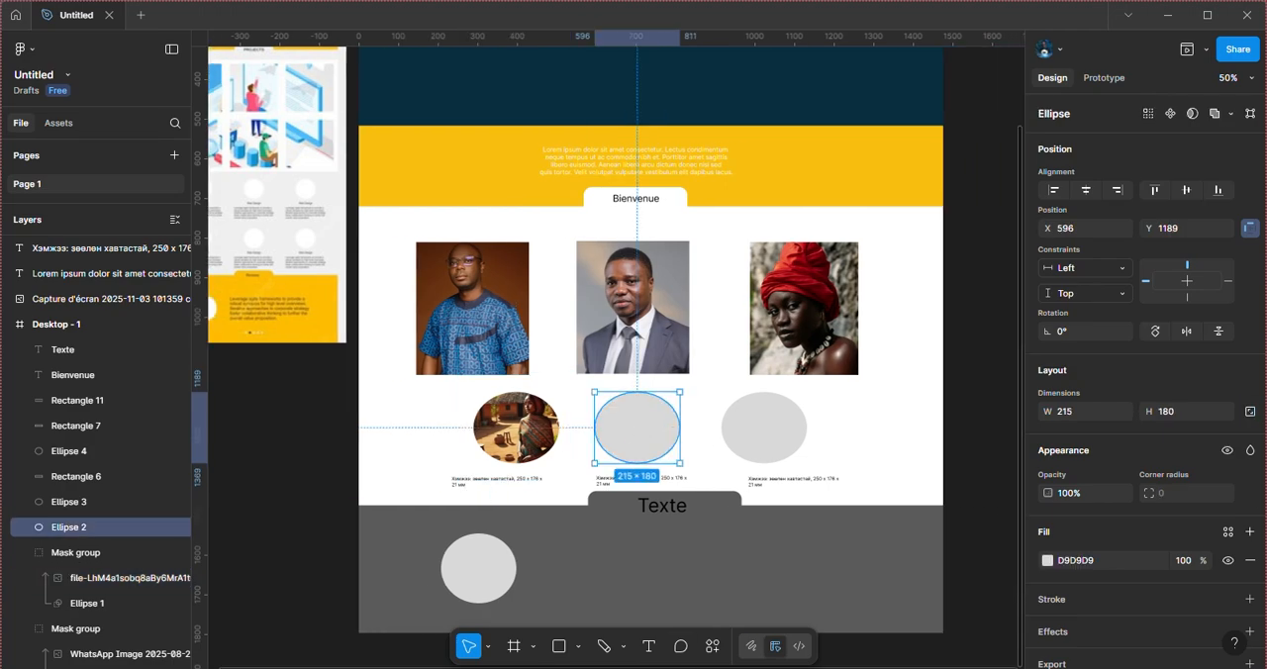
mouse_move(686, 668)
left_click(689, 610)
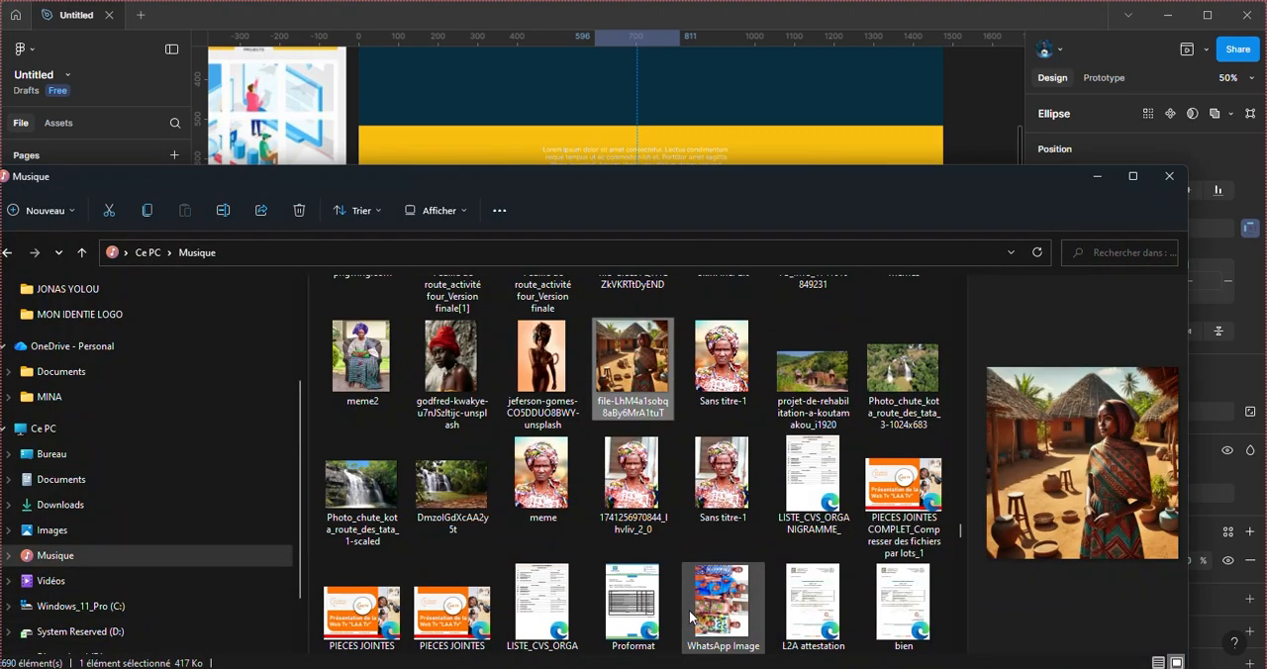
scroll(643, 435, "down", 1)
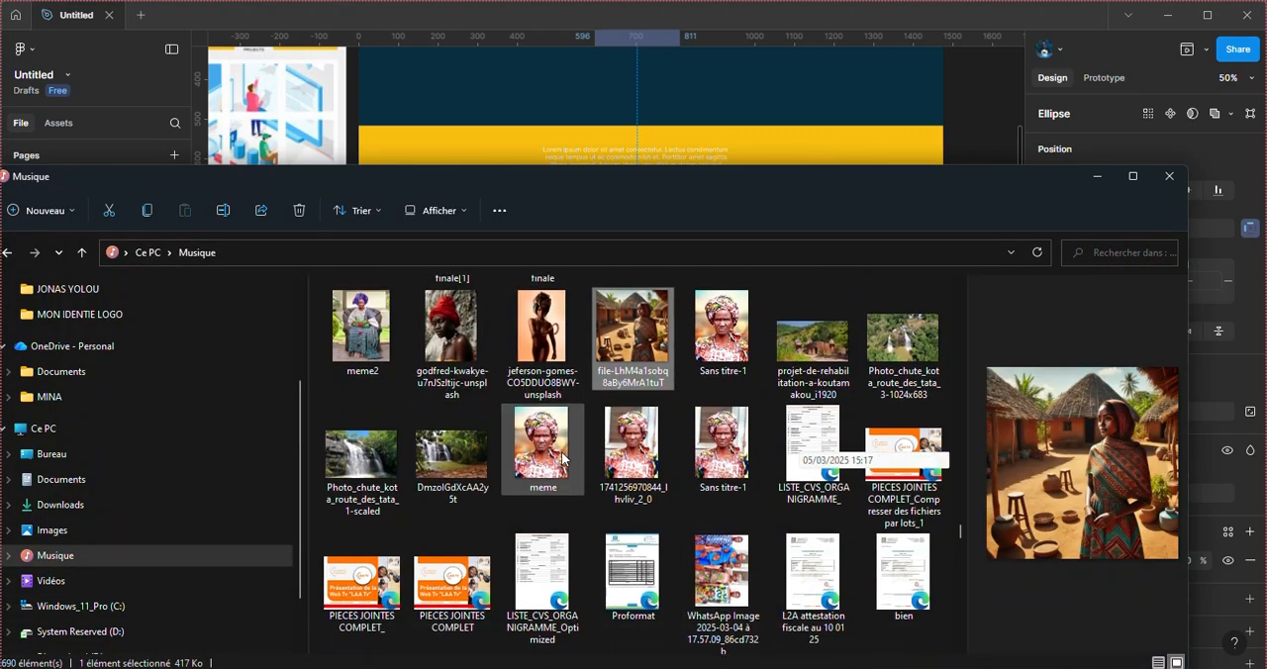
left_click(383, 451)
left_click_drag(384, 452, 716, 120)
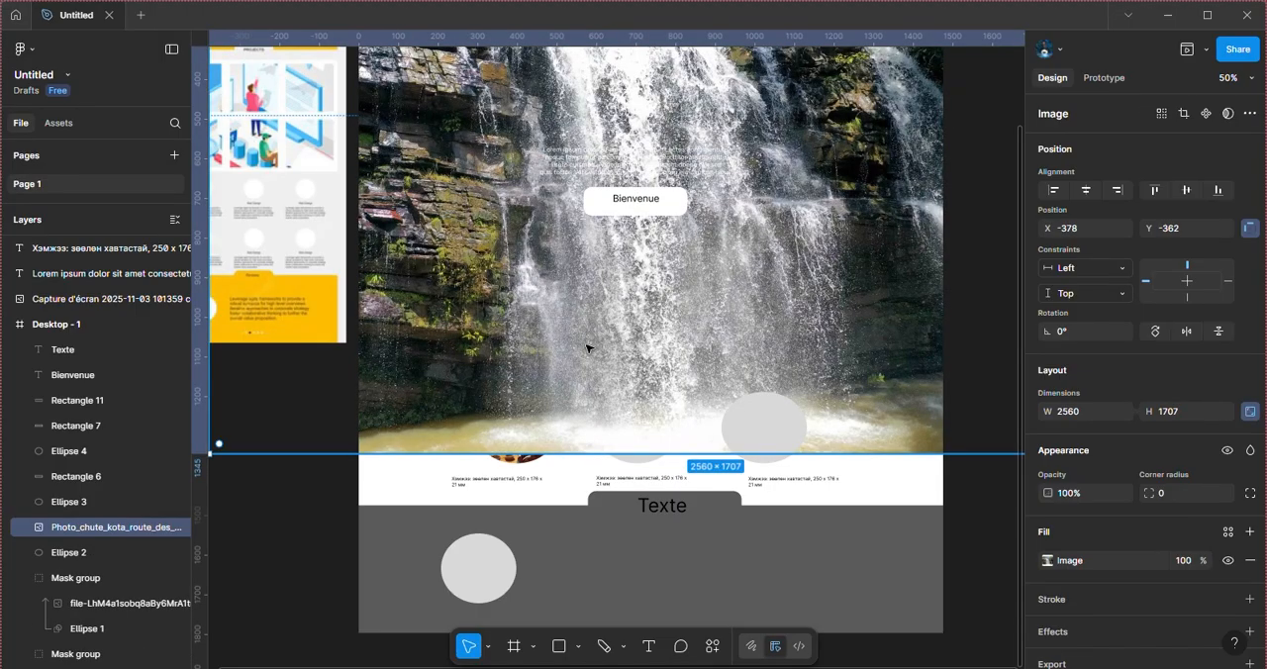
Step: Scale the waterfall image down to 357 × 238 and place it over the second gray ellipse at X 643, Y 1146
left_click_drag(542, 215, 633, 485)
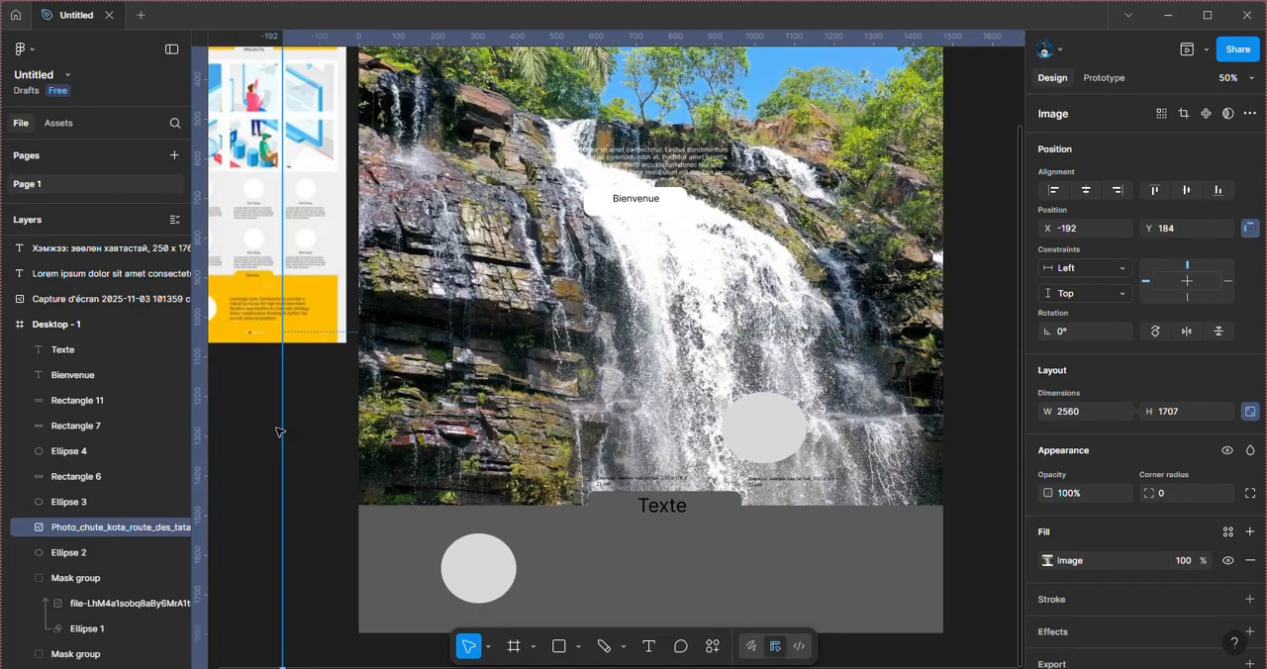
left_click_drag(289, 426, 741, 427)
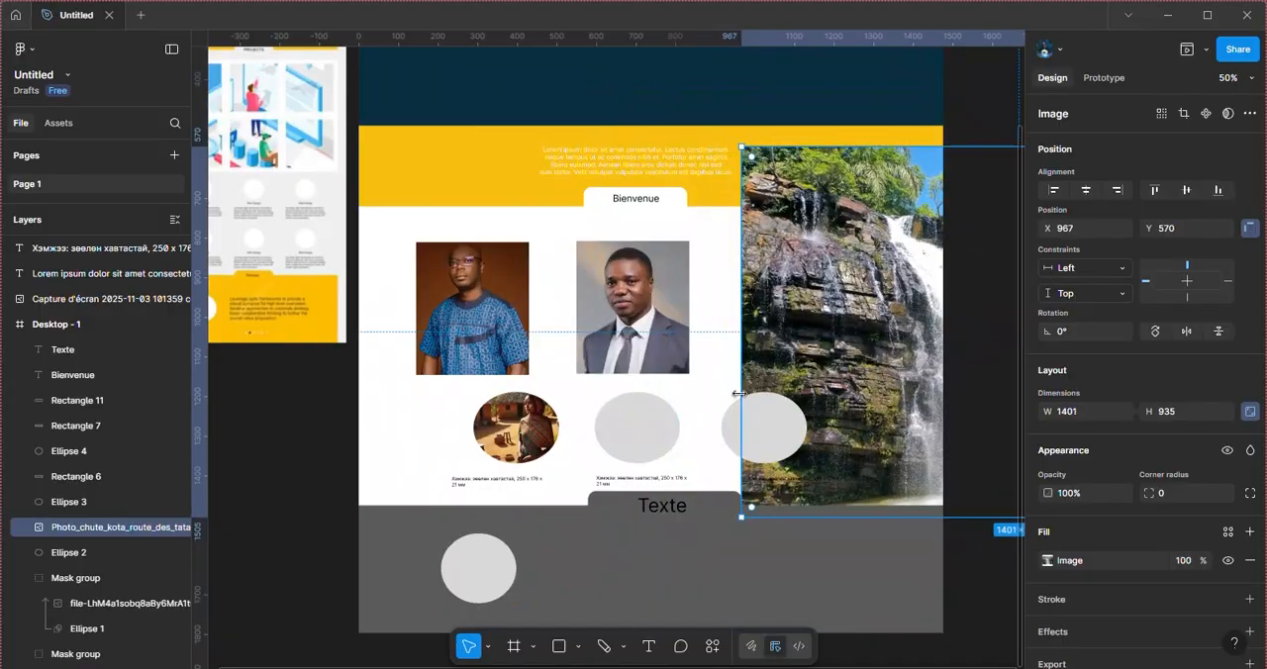
left_click_drag(903, 314, 687, 382)
left_click_drag(801, 224, 730, 357)
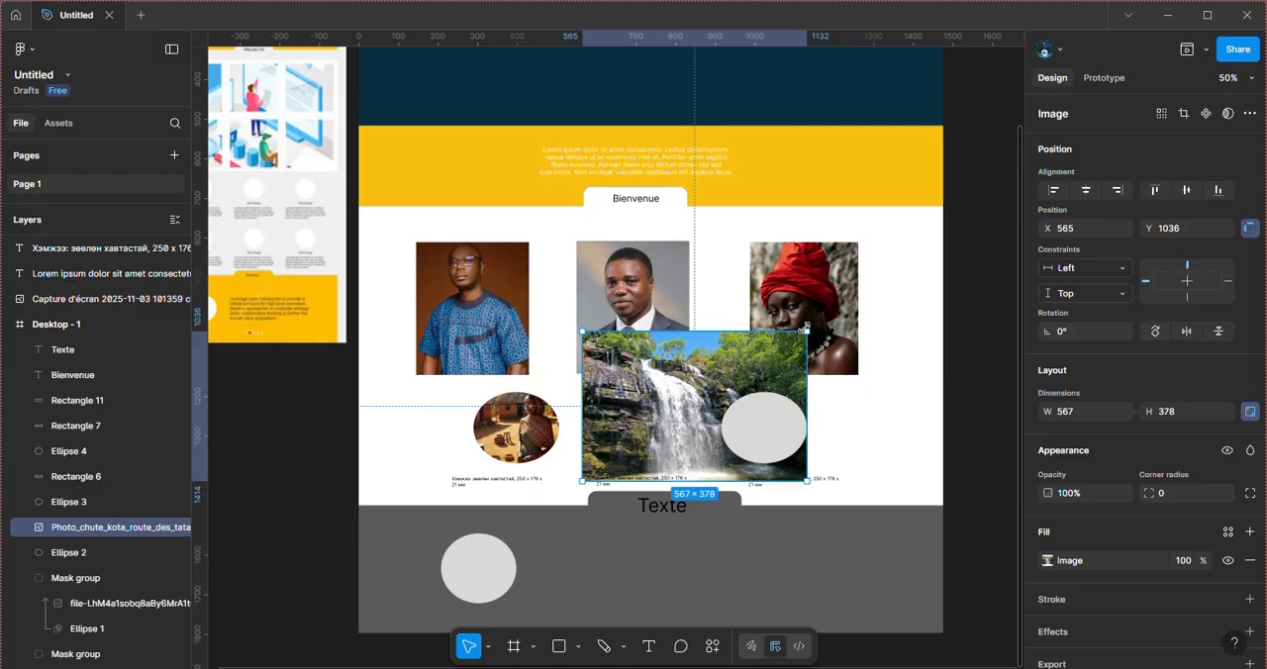
left_click_drag(804, 328, 707, 386)
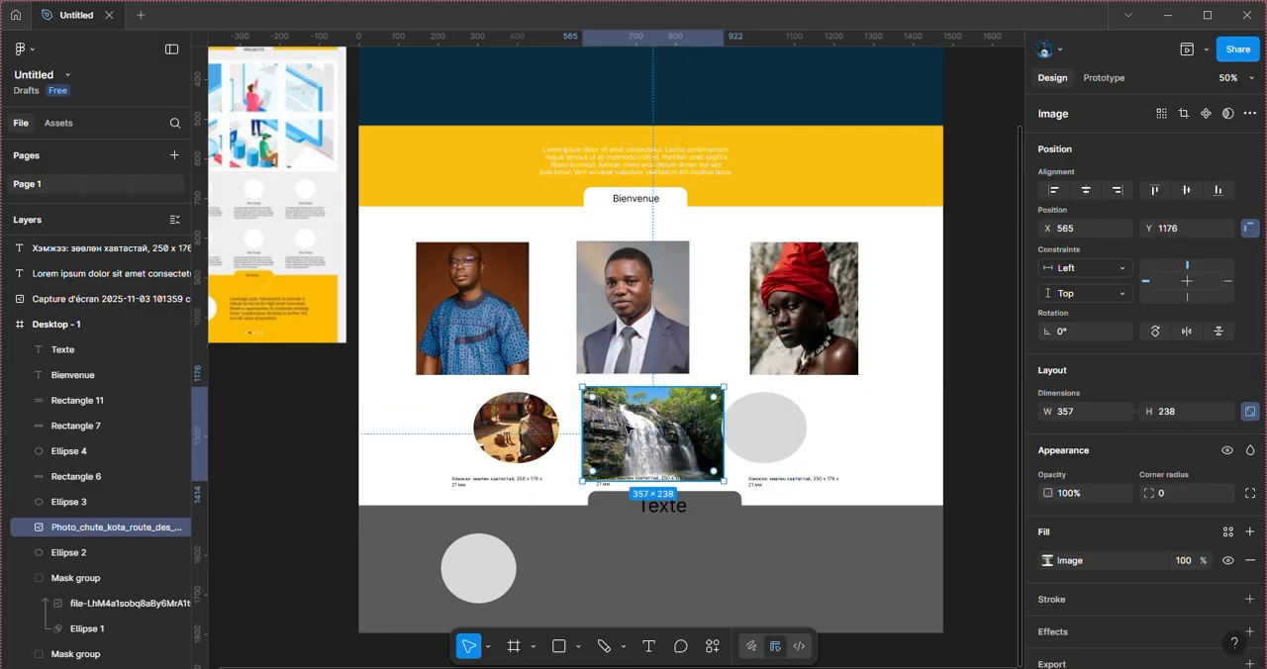
left_click_drag(626, 423, 657, 412)
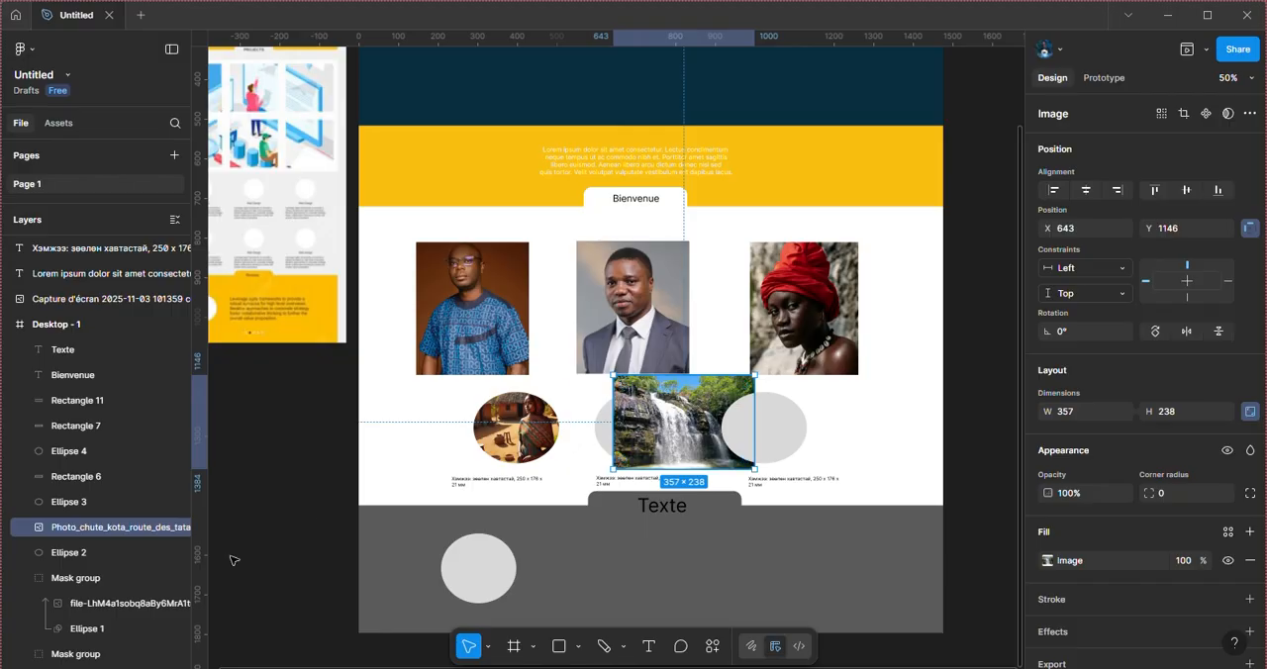
Step: Mask the waterfall image with Ellipse 2 and clear the selection
left_click(106, 550)
left_click(101, 532, "shift")
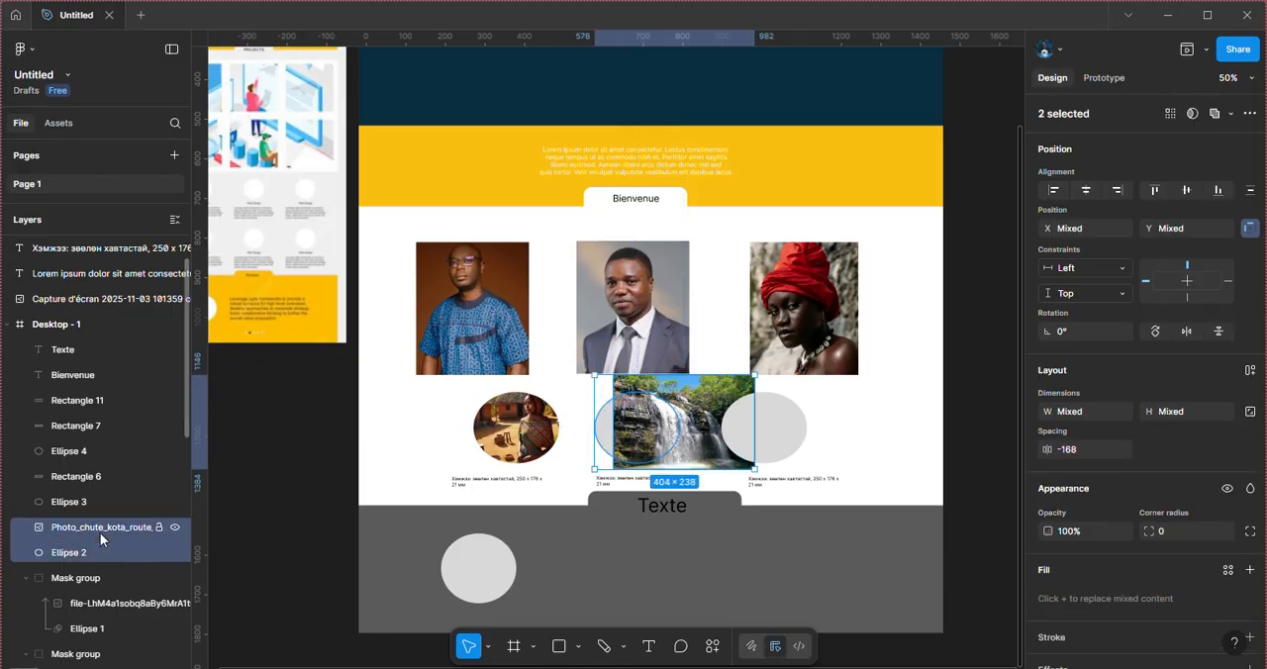
right_click(661, 438)
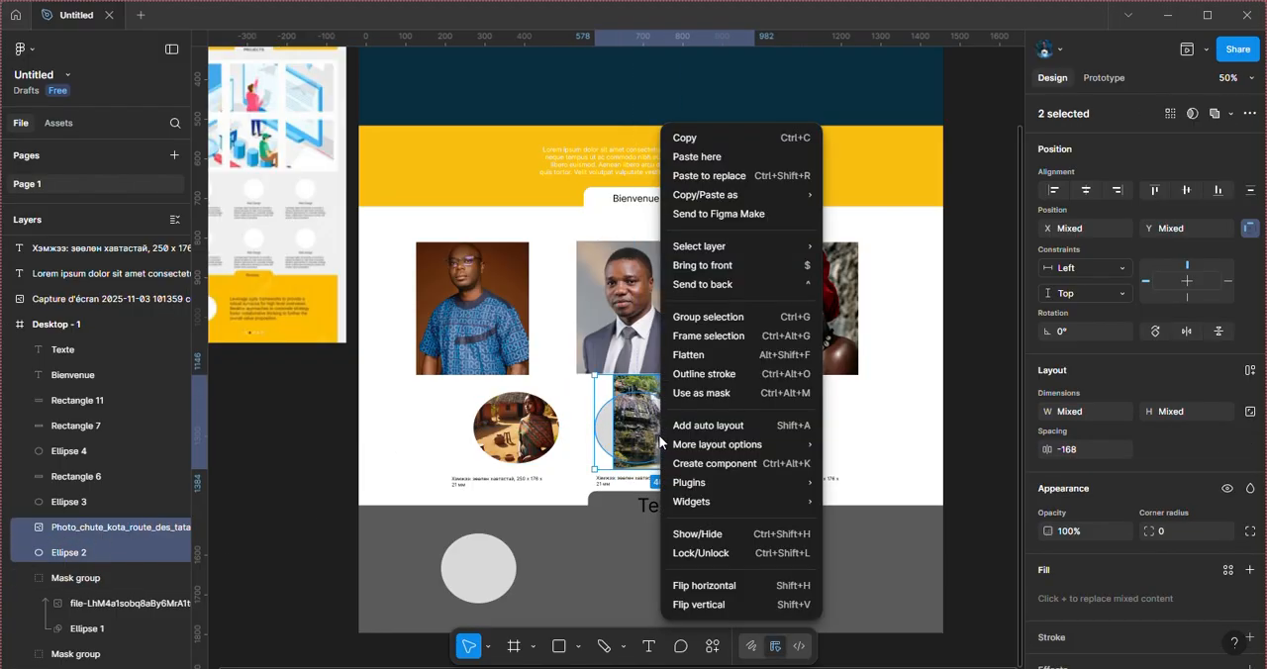
left_click(740, 394)
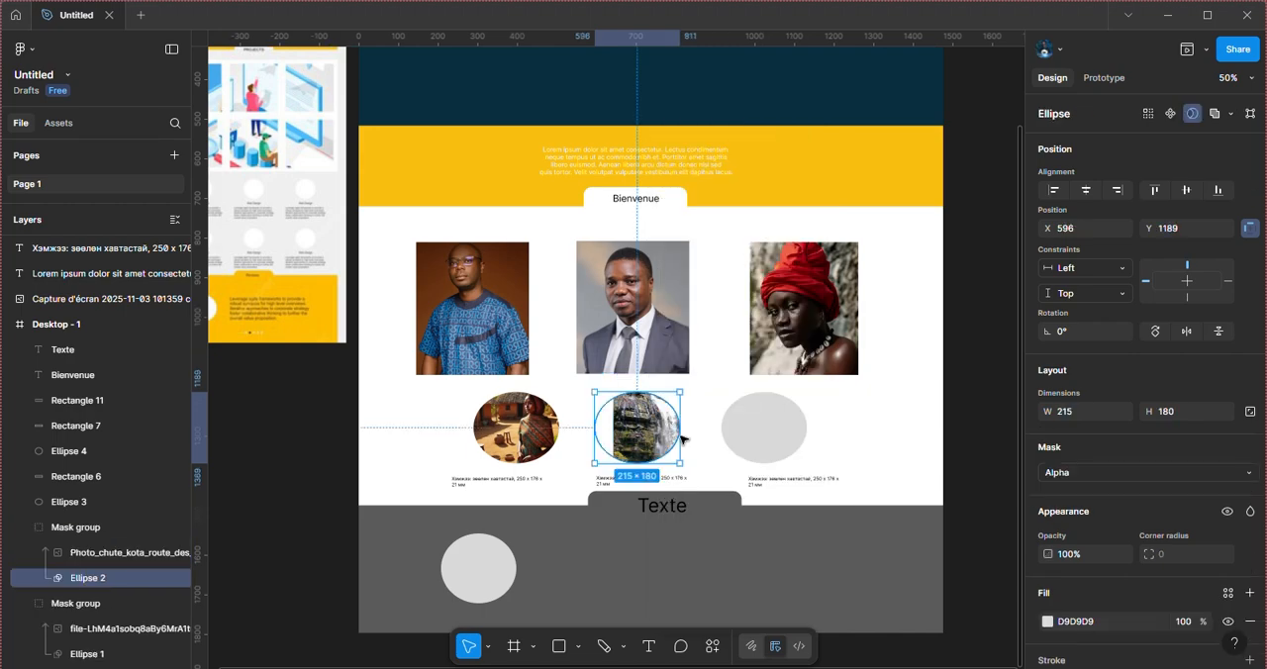
left_click(673, 427)
left_click(703, 423)
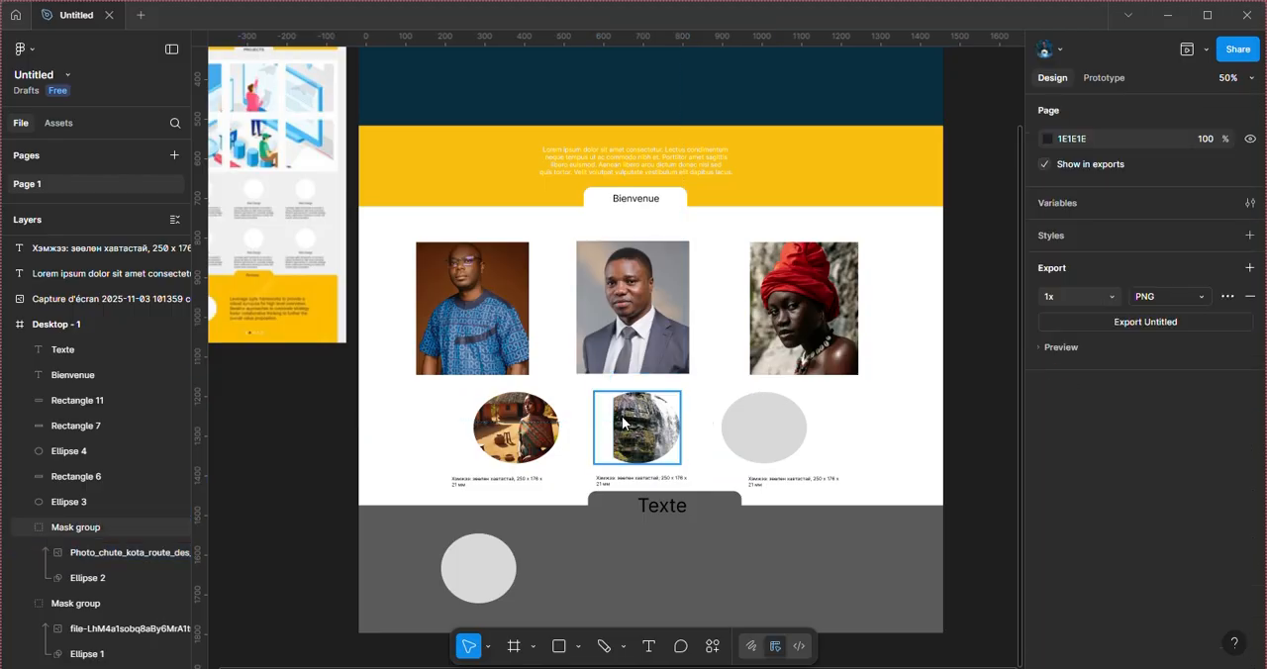
left_click(633, 423)
left_click(694, 418)
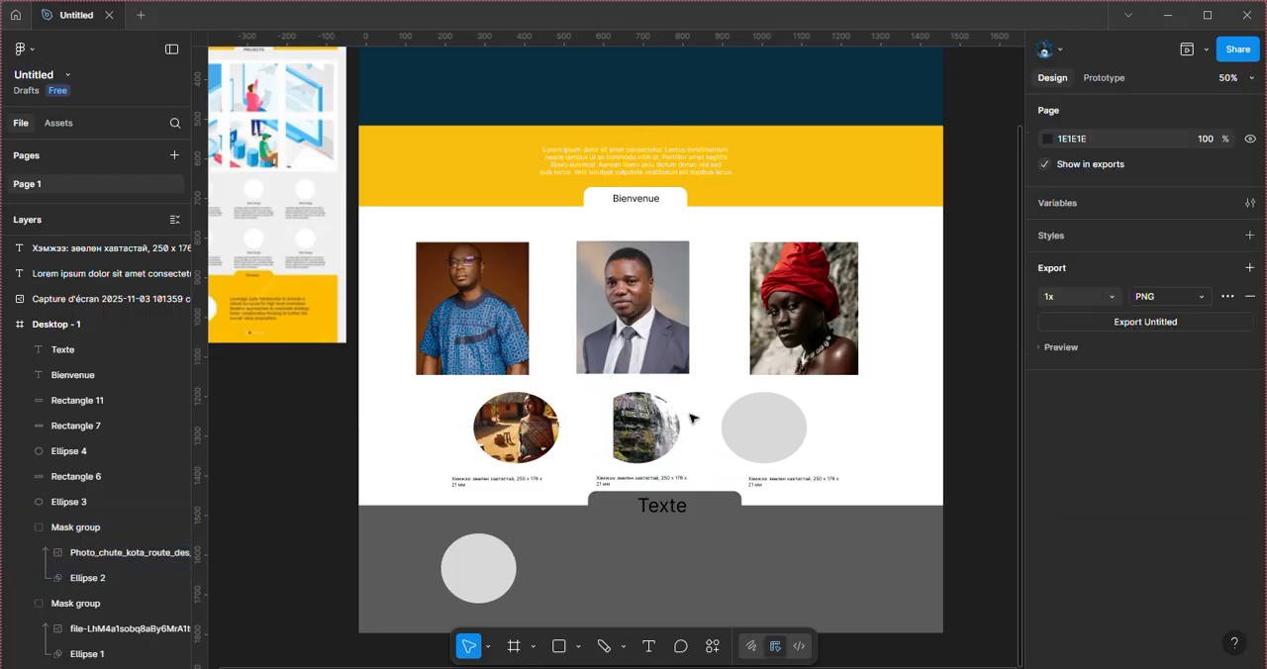
Step: Select the waterfall image inside the Ellipse 2 mask group and move it left to X 567 so it fills the ellipse
left_click(653, 426)
left_click(155, 551)
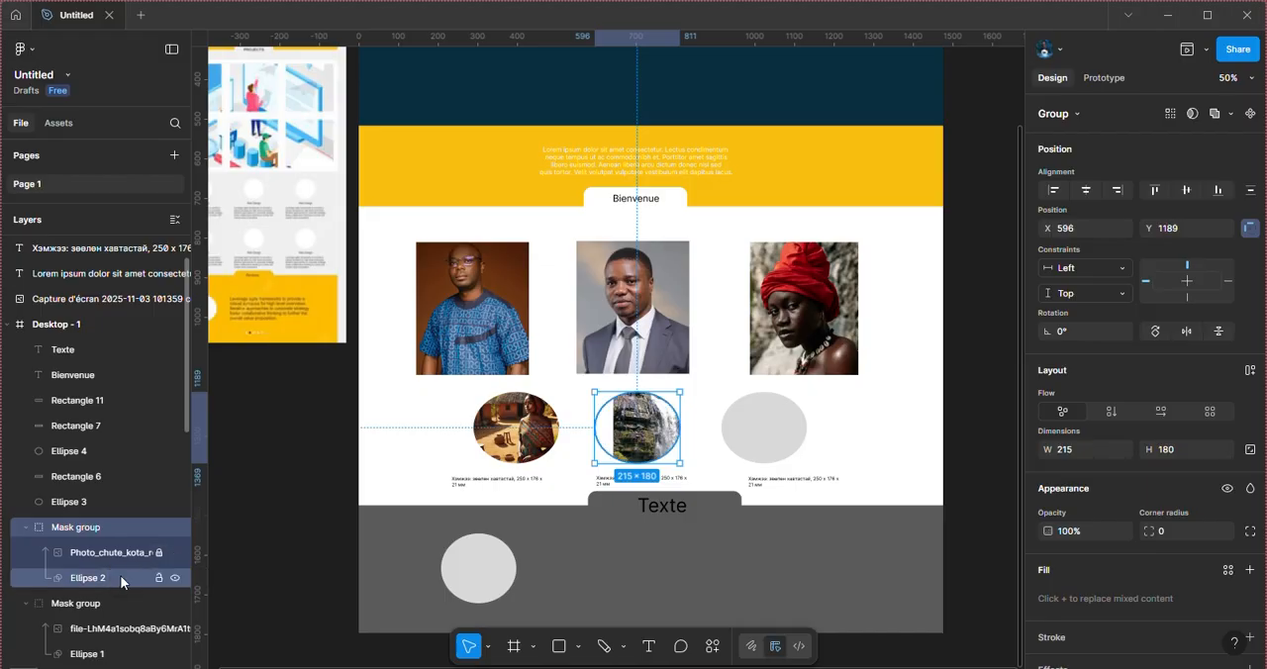
left_click(120, 576)
left_click(112, 552)
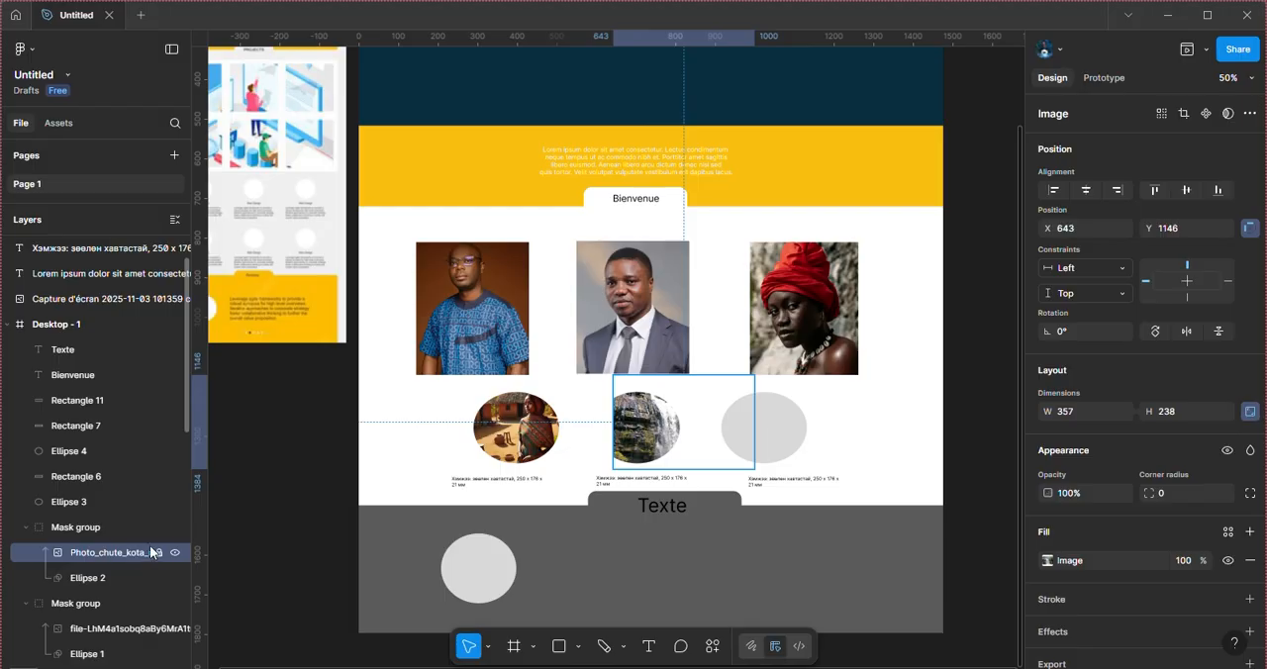
left_click(159, 551)
key("Left")
key("Left")
key("Left")
key("Left")
key("Left")
key("Left")
key("Left")
key("Left")
key("Left")
key("Left")
key("Left")
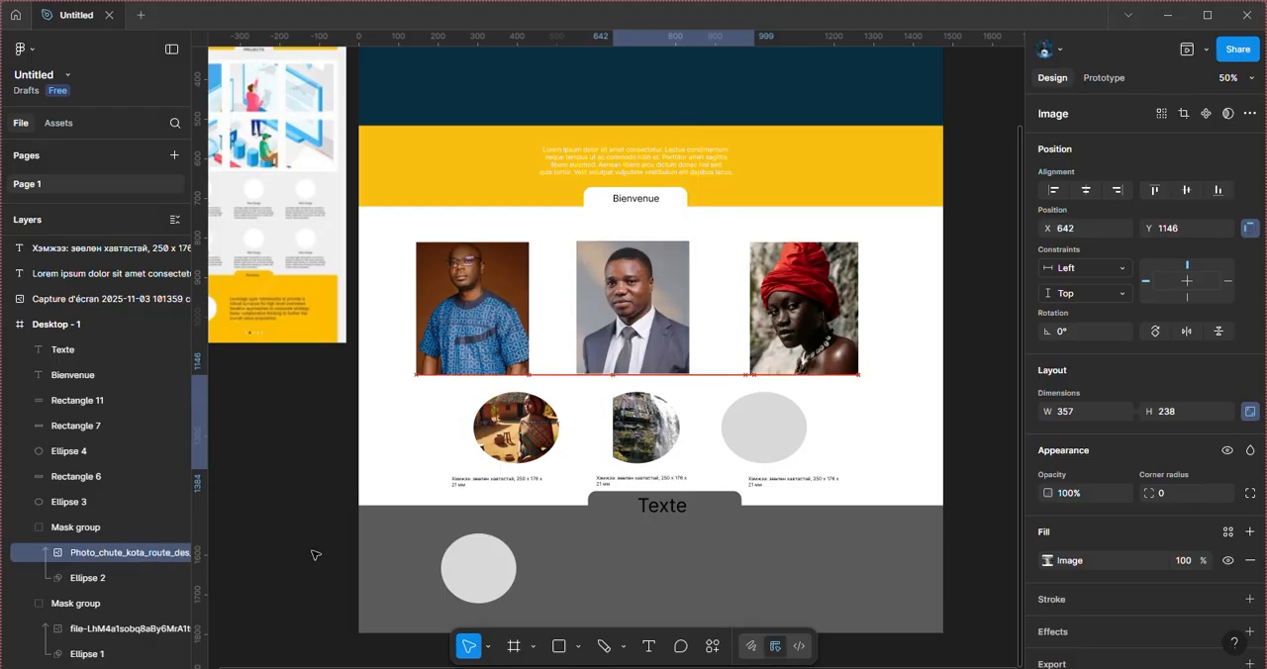
key("Left")
key("Left")
key("Left")
key("Left")
key("Left")
key("Left")
key("Left")
key("Left")
key("Left")
key("Left")
key("Left")
key("Left")
key("Left")
key("Left")
key("Left")
key("Left")
key("Left")
key("Left")
key("Left")
key("Left")
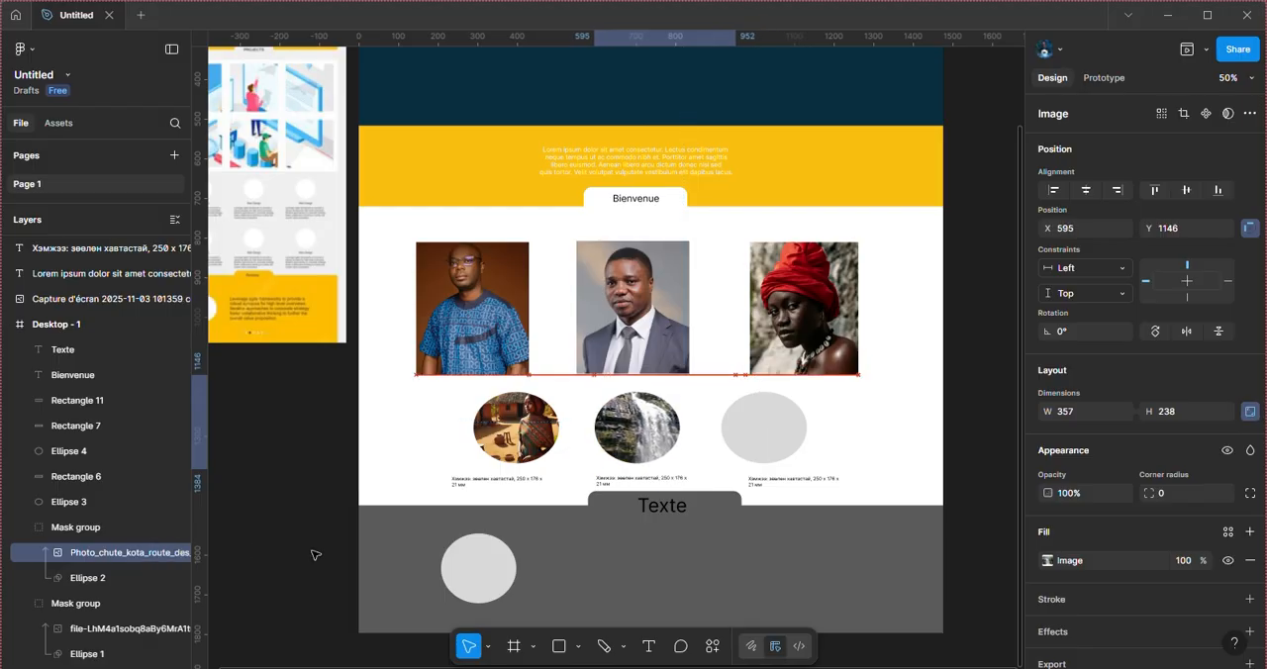
key("Left")
key("Left")
key("Left")
key("Left")
key("Left")
key("Left")
key("Left")
key("Left")
key("Left")
key("Left")
key("Left")
key("Left")
key("Left")
key("Left")
key("Left")
key("Left")
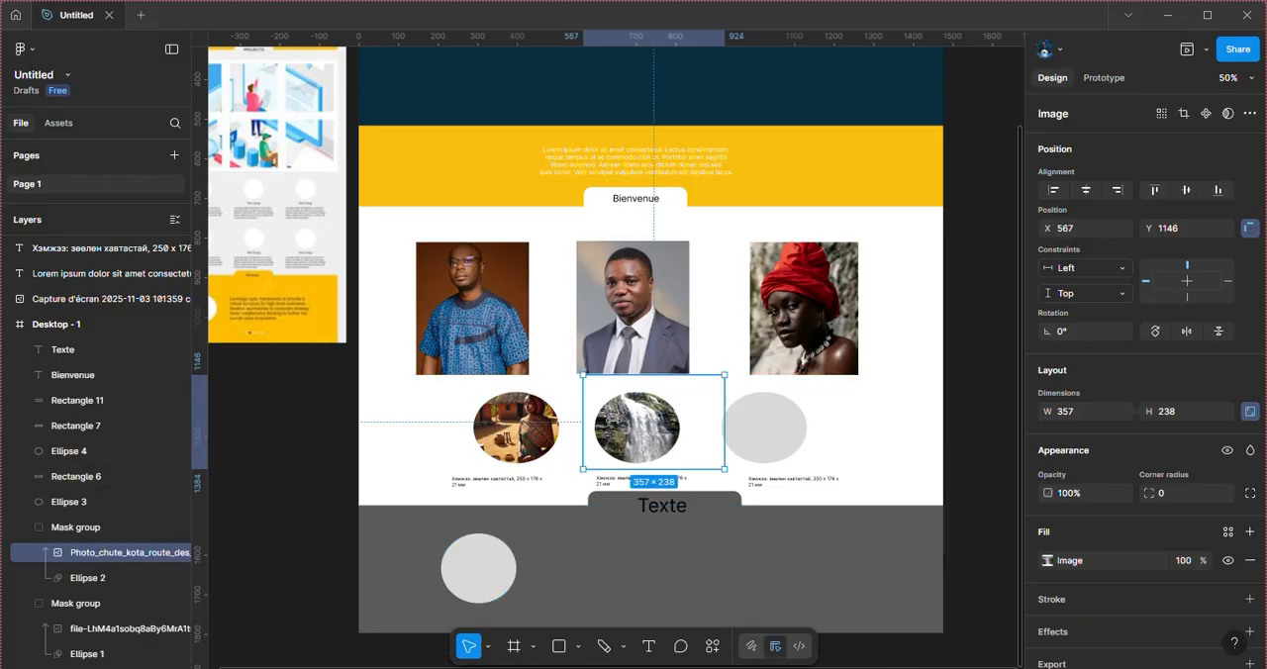
Step: Shrink the masked waterfall image to about 281 × 187 at X 579, Y 1189, and clear the selection
left_click_drag(725, 372, 699, 392)
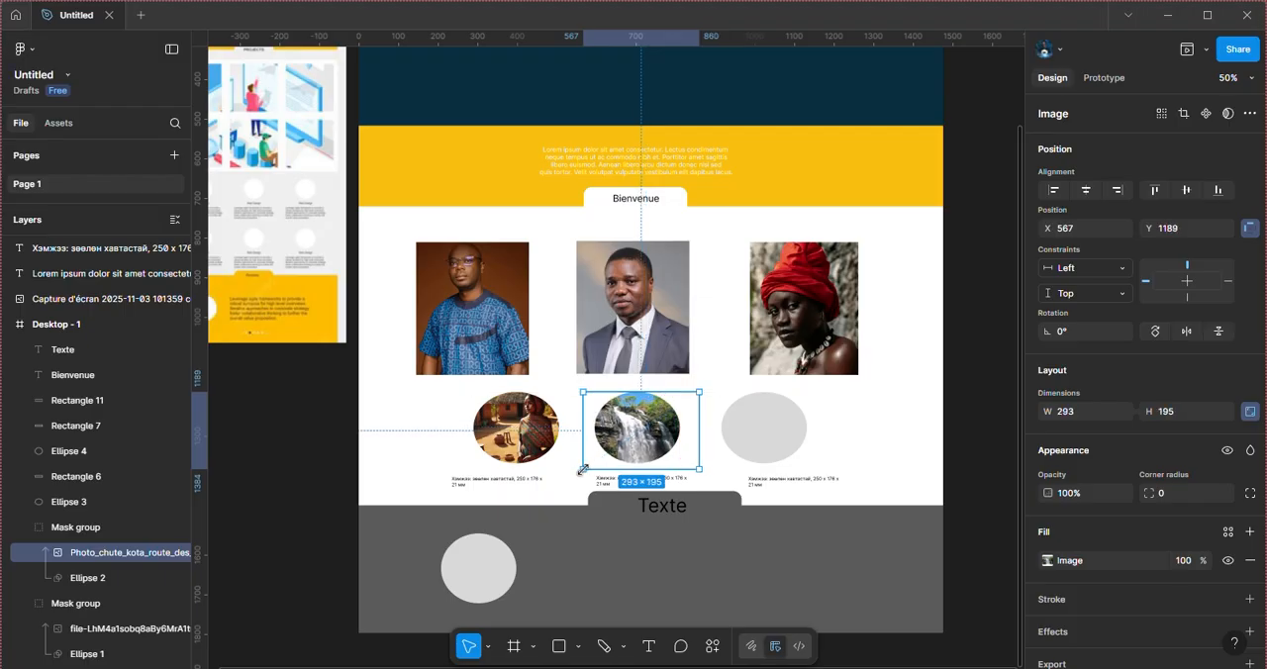
left_click_drag(582, 470, 594, 462)
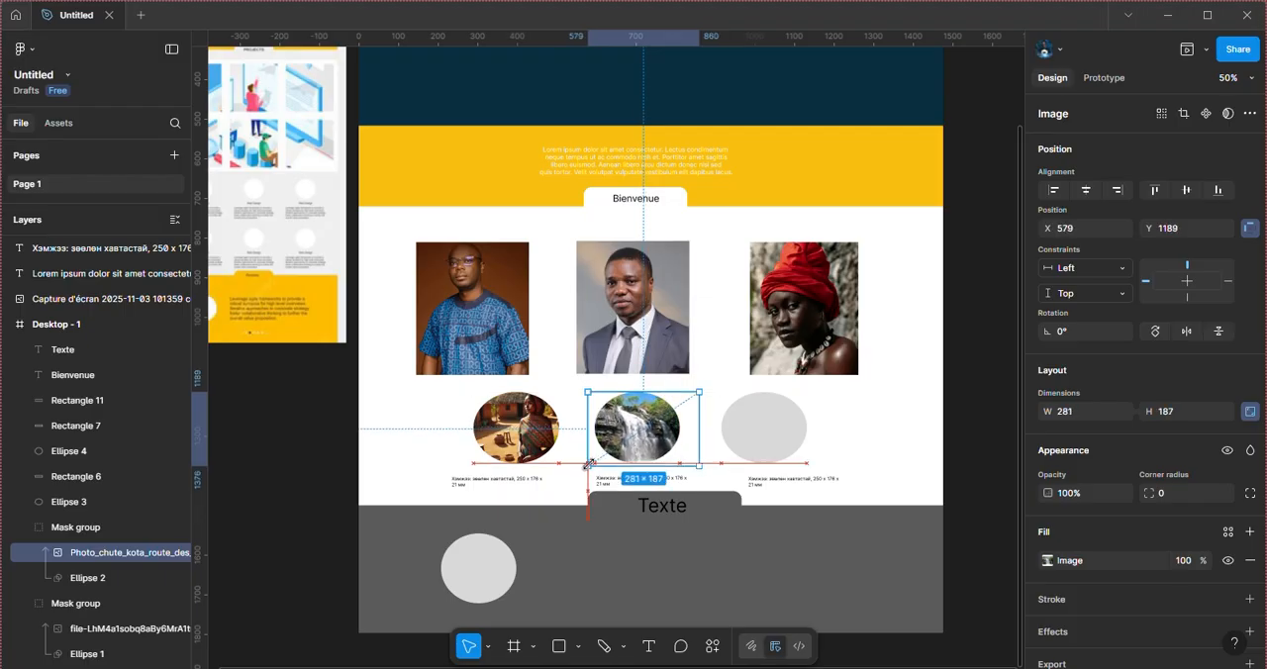
left_click(791, 571)
Step: Bring the projet-de-rehabilitation-a-koutamakou_i1920 image from the Musique folder in File Explorer into the frame, directly above Ellipse 3
left_click(784, 435)
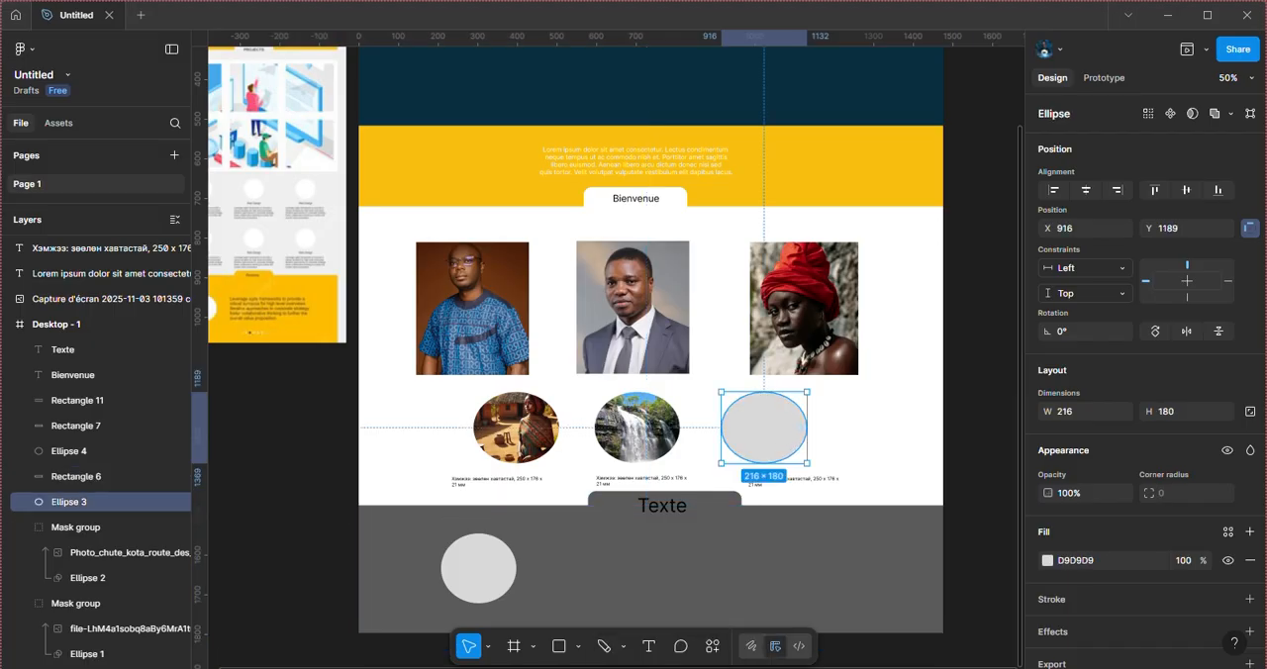
mouse_move(685, 668)
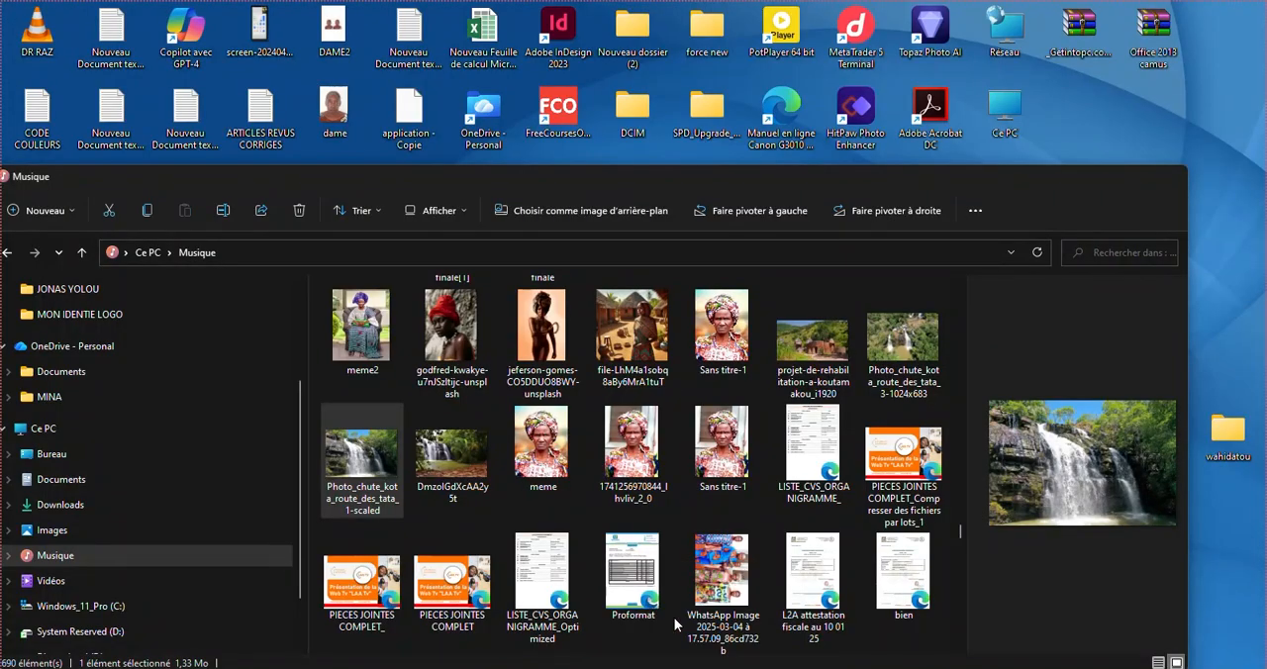
left_click(674, 617)
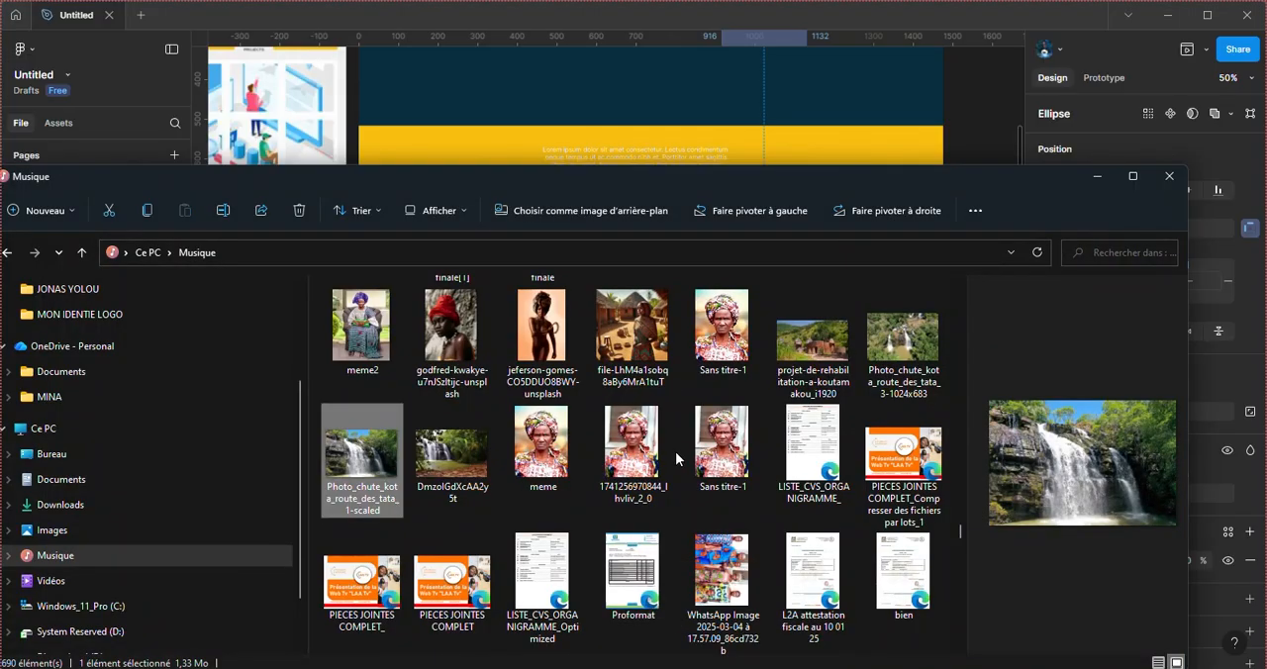
left_click(826, 342)
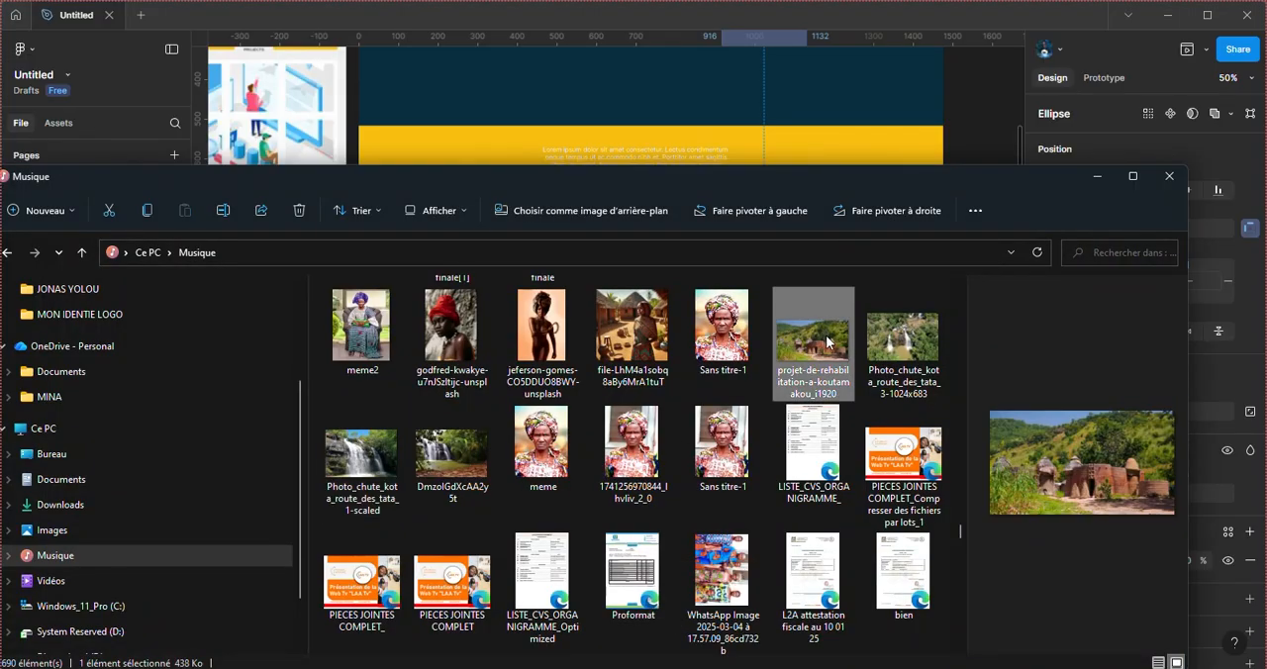
left_click_drag(826, 341, 817, 139)
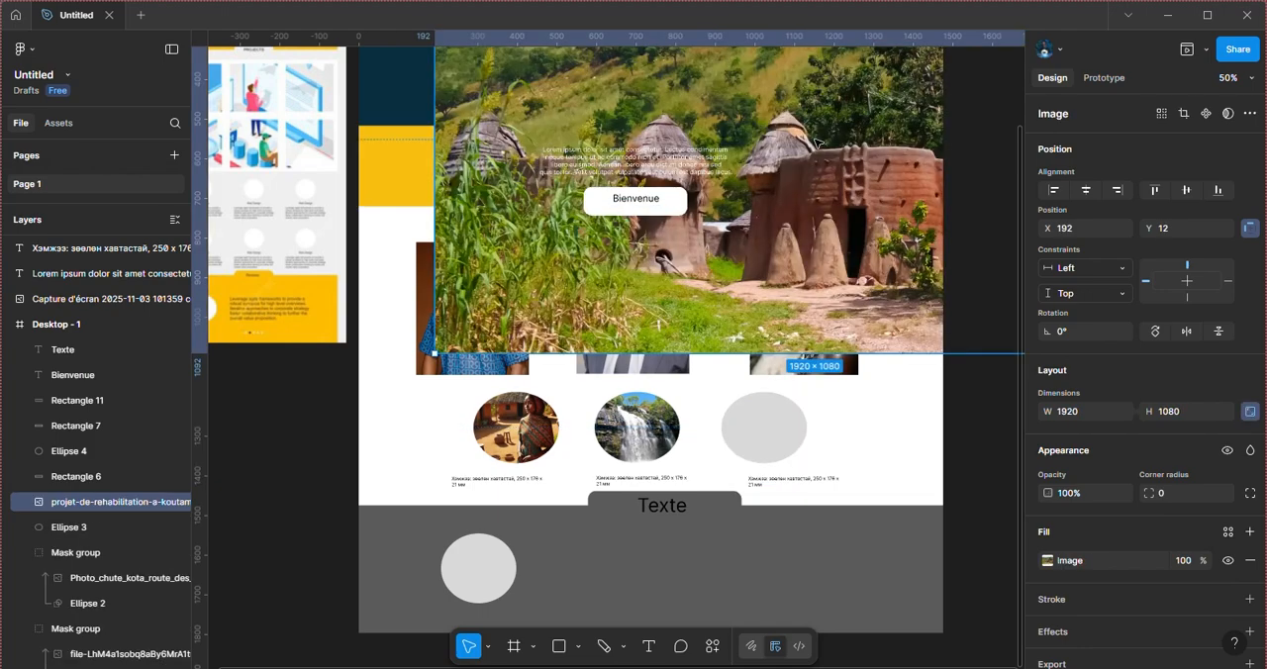
Step: Scale the Koutamakou image down to 498 × 280 and place it partly over the third gray ellipse at X 995, Y 1116
left_click_drag(829, 201, 760, 339)
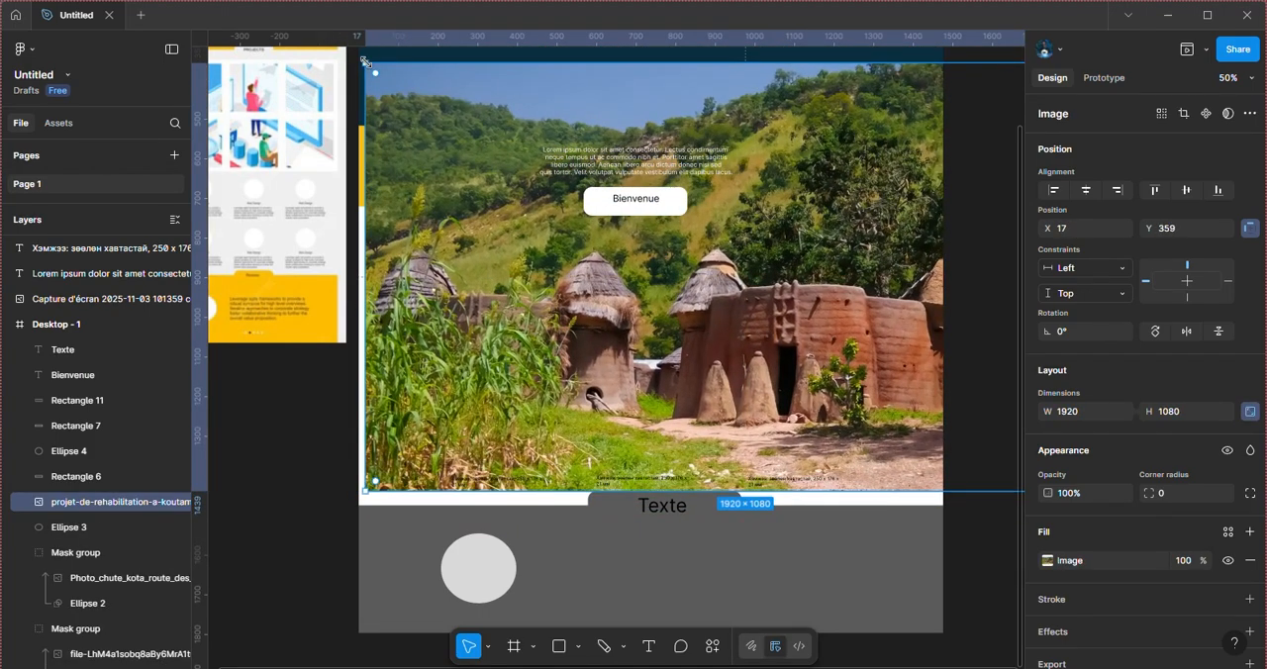
left_click_drag(365, 63, 712, 257)
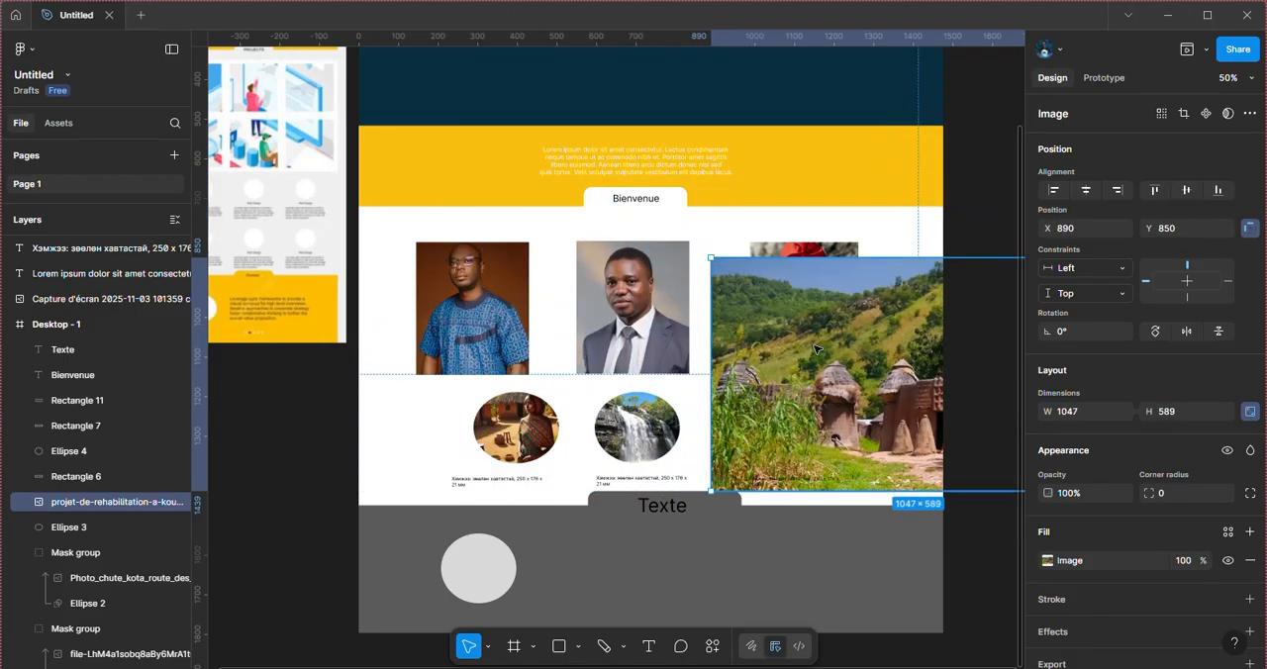
left_click_drag(817, 348, 643, 304)
left_click_drag(538, 216, 793, 339)
left_click_drag(881, 384, 878, 408)
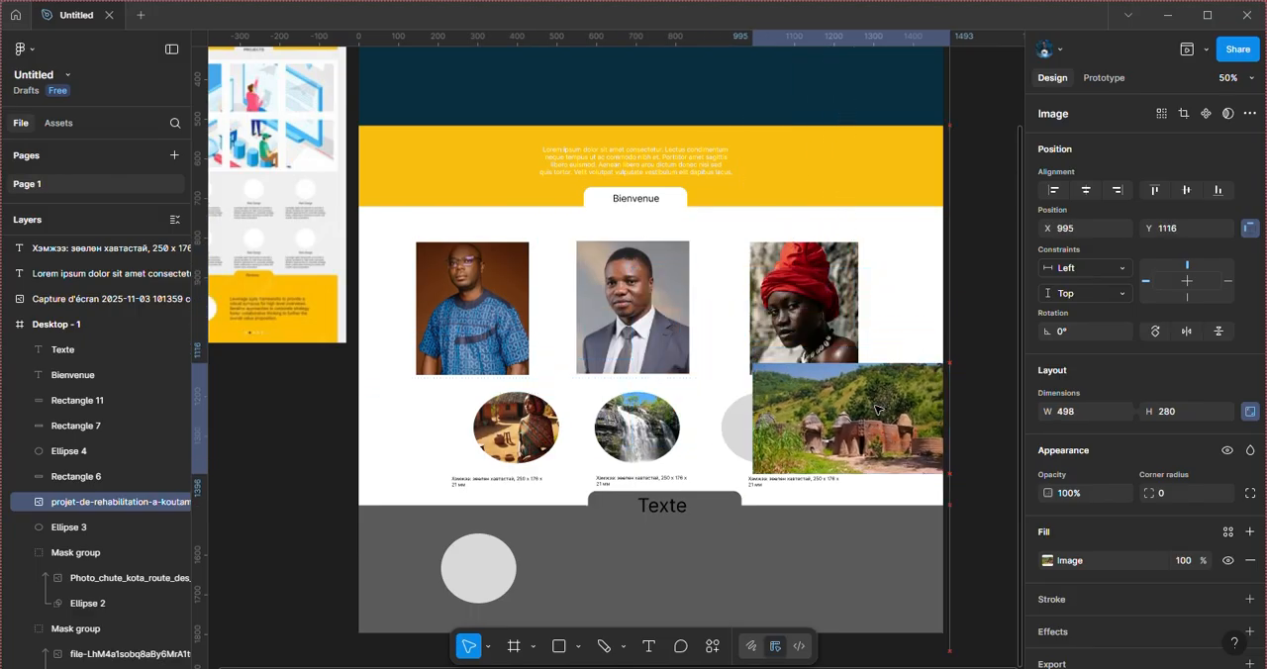
left_click(703, 407)
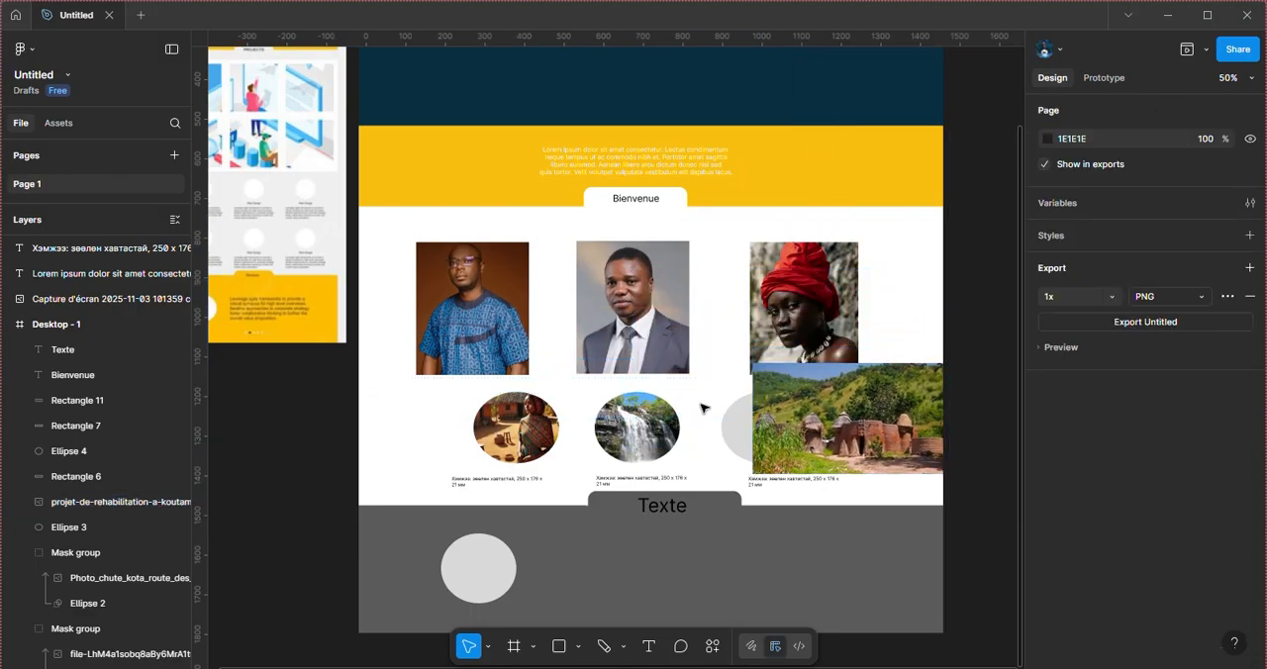
Step: Mask the Koutamakou image with Ellipse 3 and clear the selection
left_click(112, 501)
left_click(79, 526, "shift")
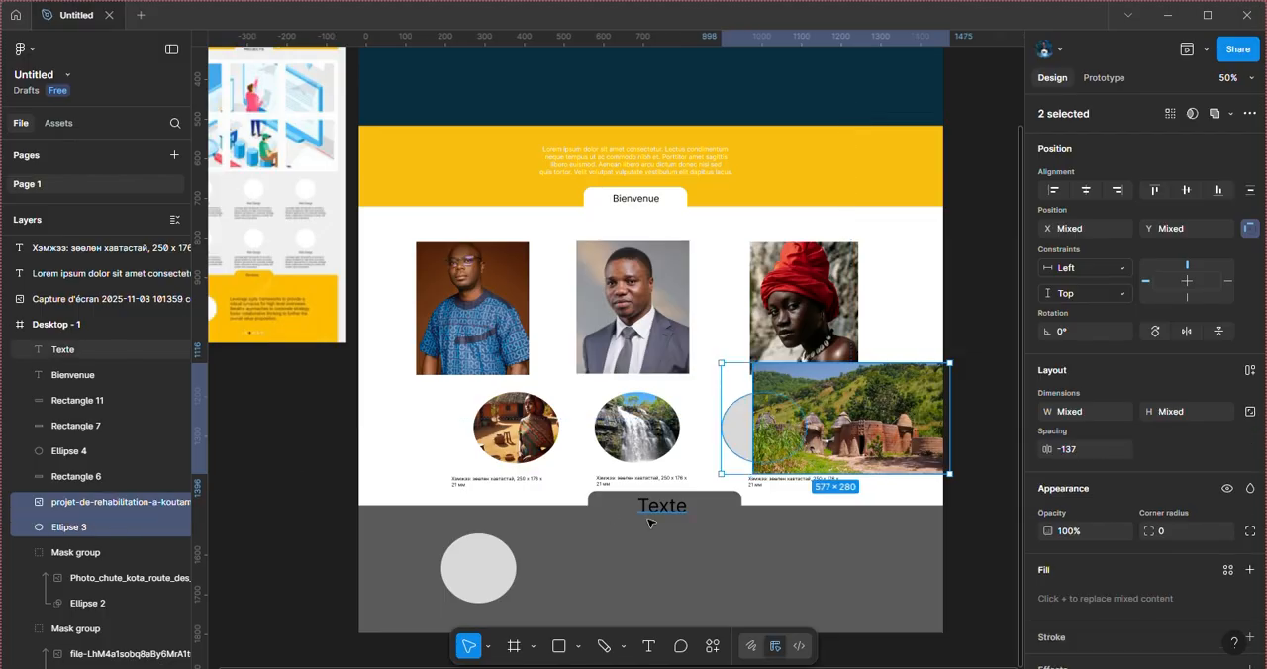
right_click(762, 432)
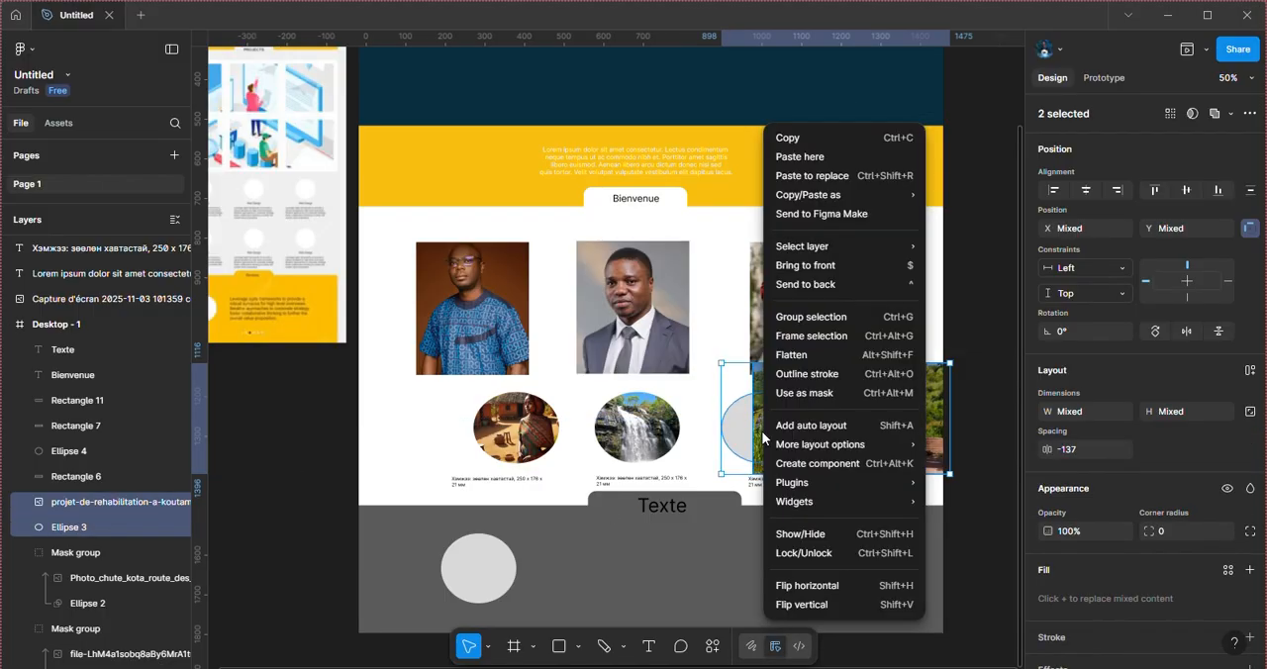
left_click(821, 393)
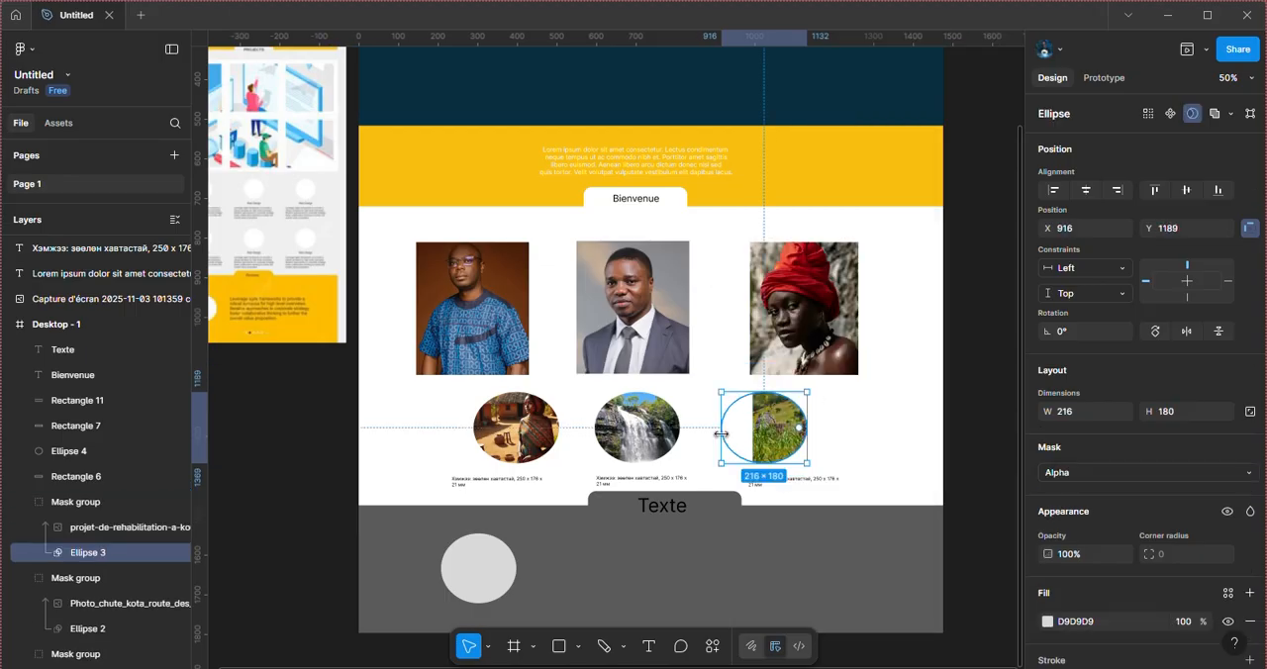
left_click(839, 430)
left_click(790, 438)
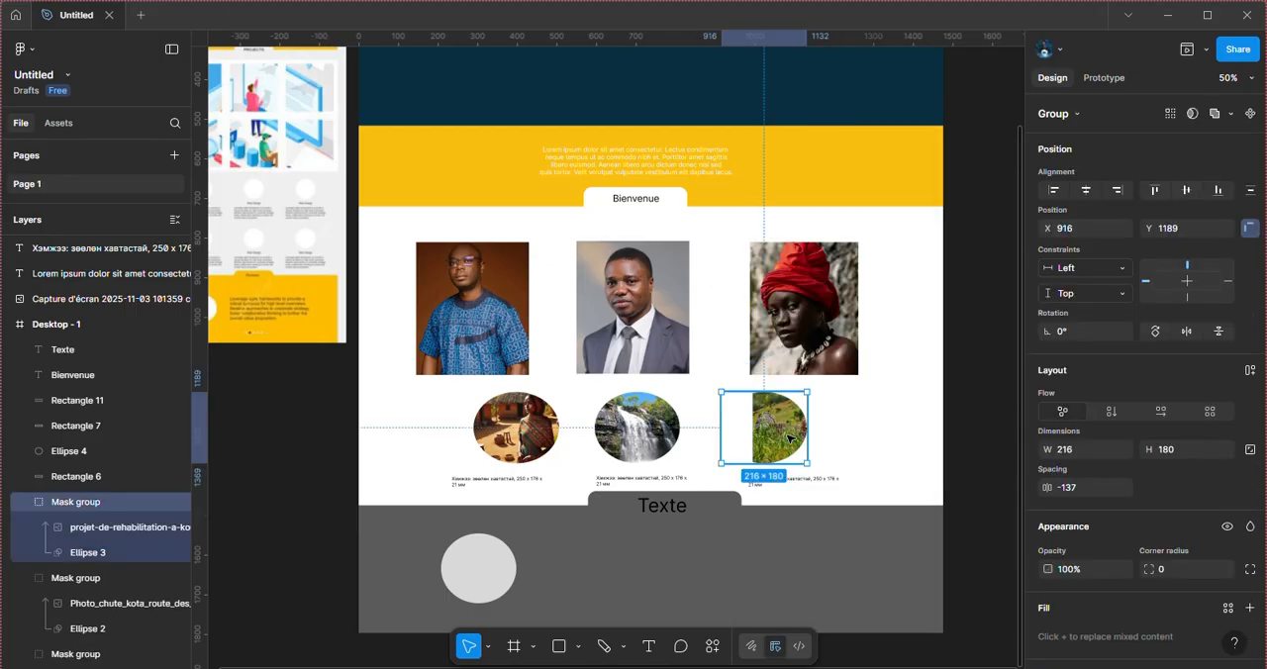
left_click(854, 434)
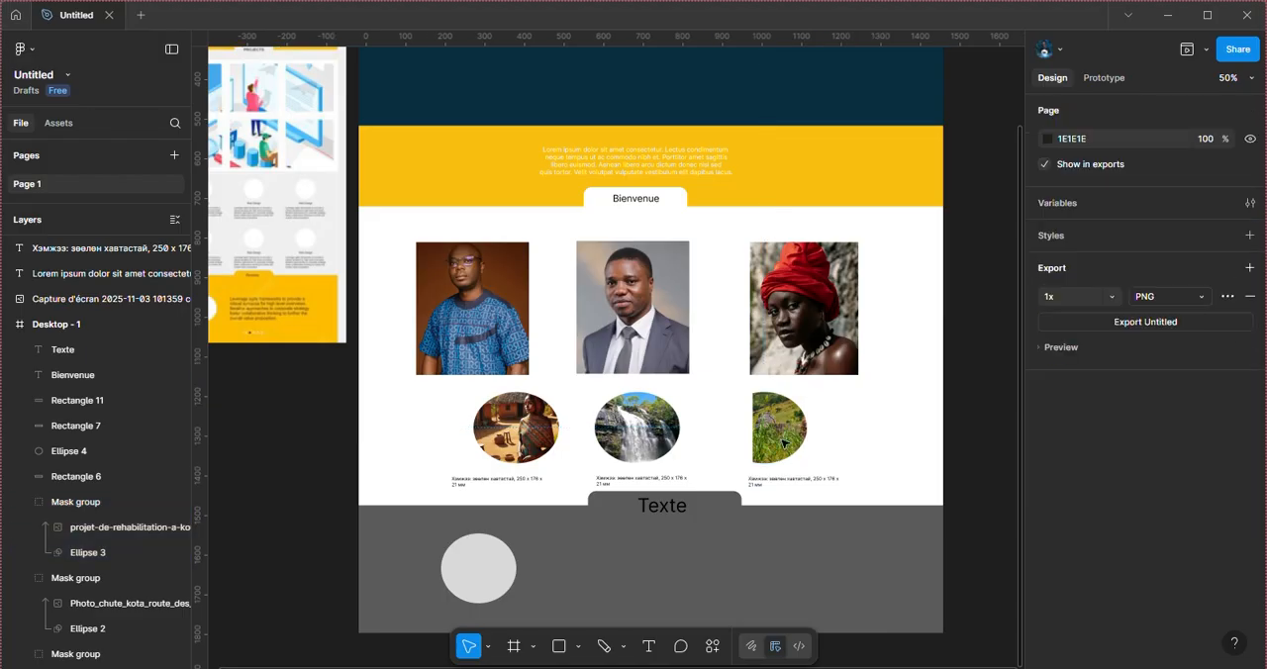
Step: Move the Koutamakou image inside its mask left to about X 756, so the clay buildings fill the ellipse
left_click(782, 443)
left_click(142, 526)
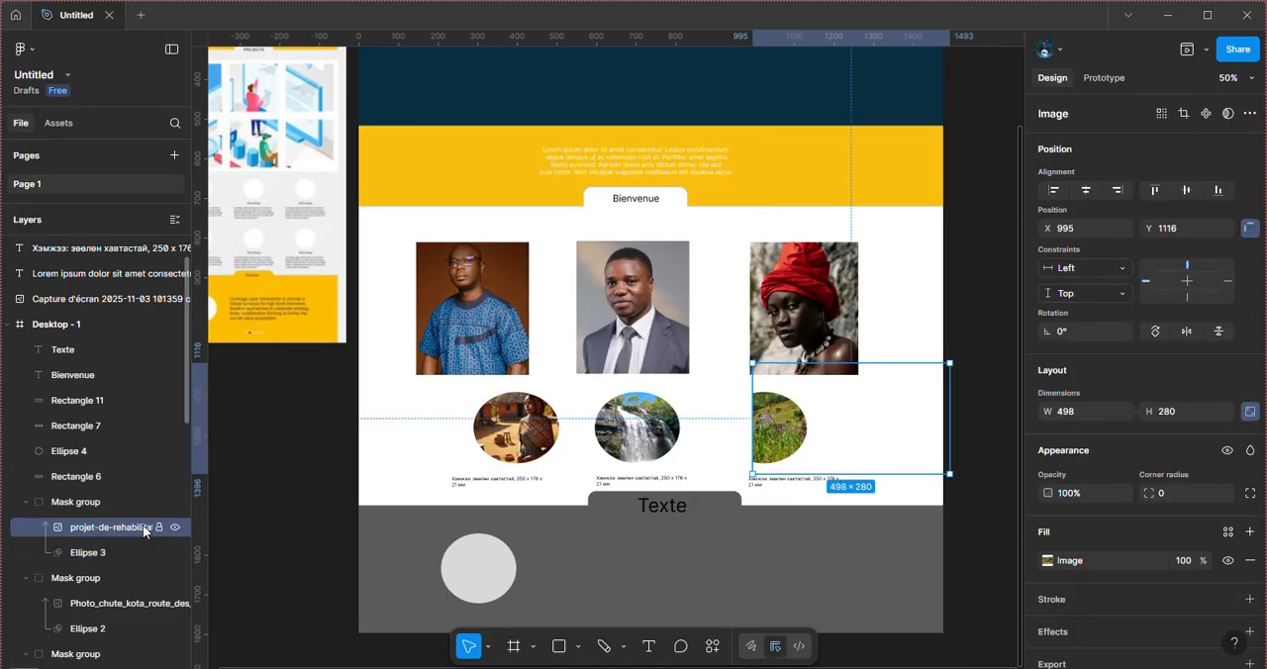
key("Left")
key("Left")
key("Left")
key("Left")
key("Left")
key("Left")
key("Left")
key("Left")
key("Left")
key("Left")
key("Left")
key("Left")
key("Left")
key("Left")
key("Left")
key("Left")
key("Left")
key("Left")
key("Left")
key("Left")
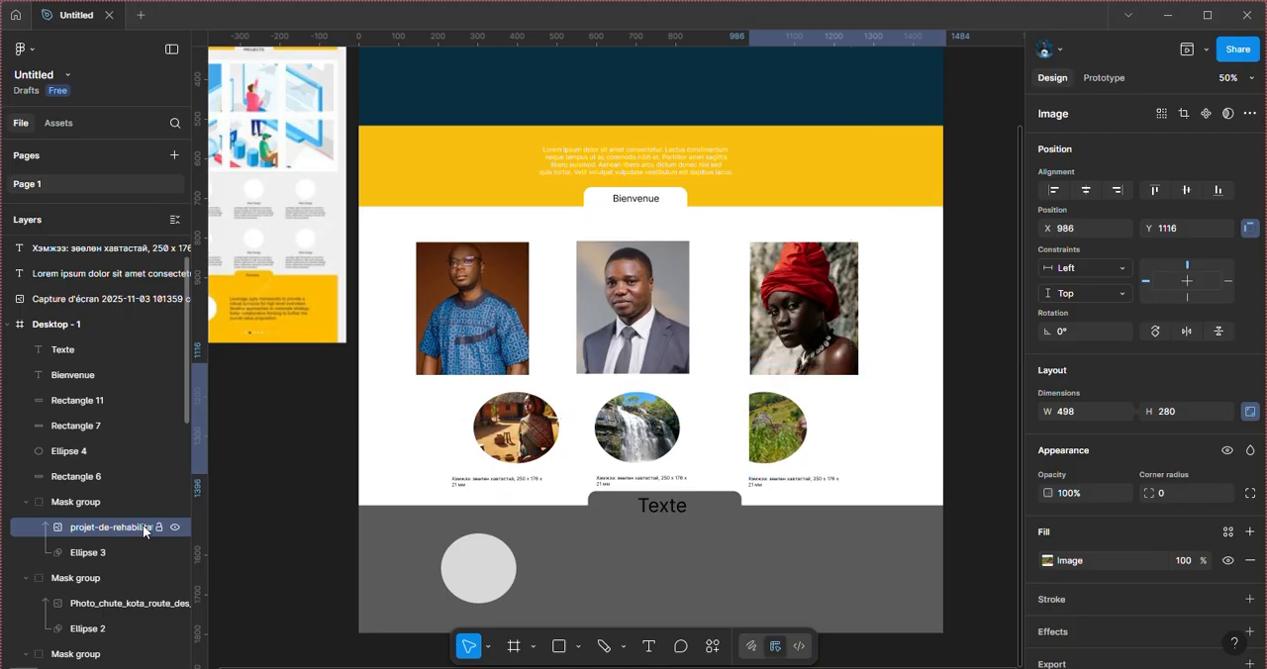
key("Left")
key("Left")
key("Left")
key("Left")
key("Left")
key("Left")
key("Left")
key("Left")
key("Left")
key("Left")
key("Left")
key("Left")
key("Left")
key("Left")
key("Left")
key("Left")
key("Left")
key("Left")
key("Left")
key("Left")
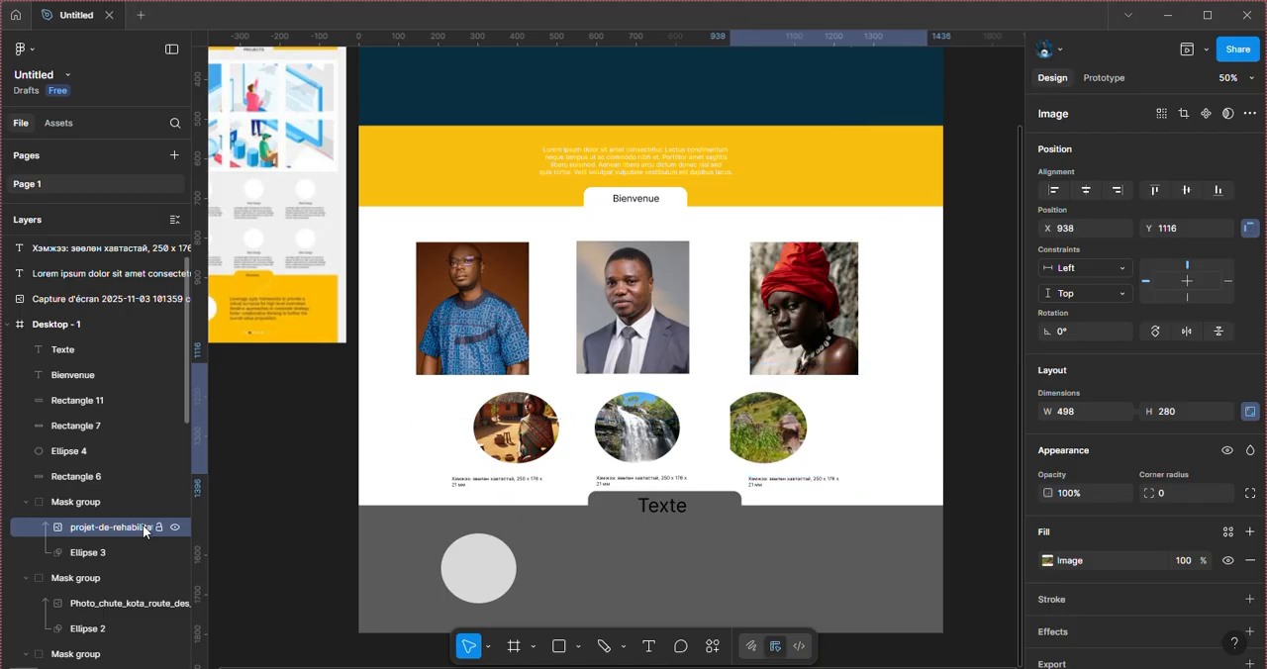
key("Left")
key("Left")
key("Left")
key("Left")
key("Left")
key("Left")
key("Left")
key("Left")
key("Left")
key("Left")
key("Left")
key("Left")
key("Left")
key("Left")
key("Left")
key("Left")
key("Left")
key("Left")
key("Left")
key("Left")
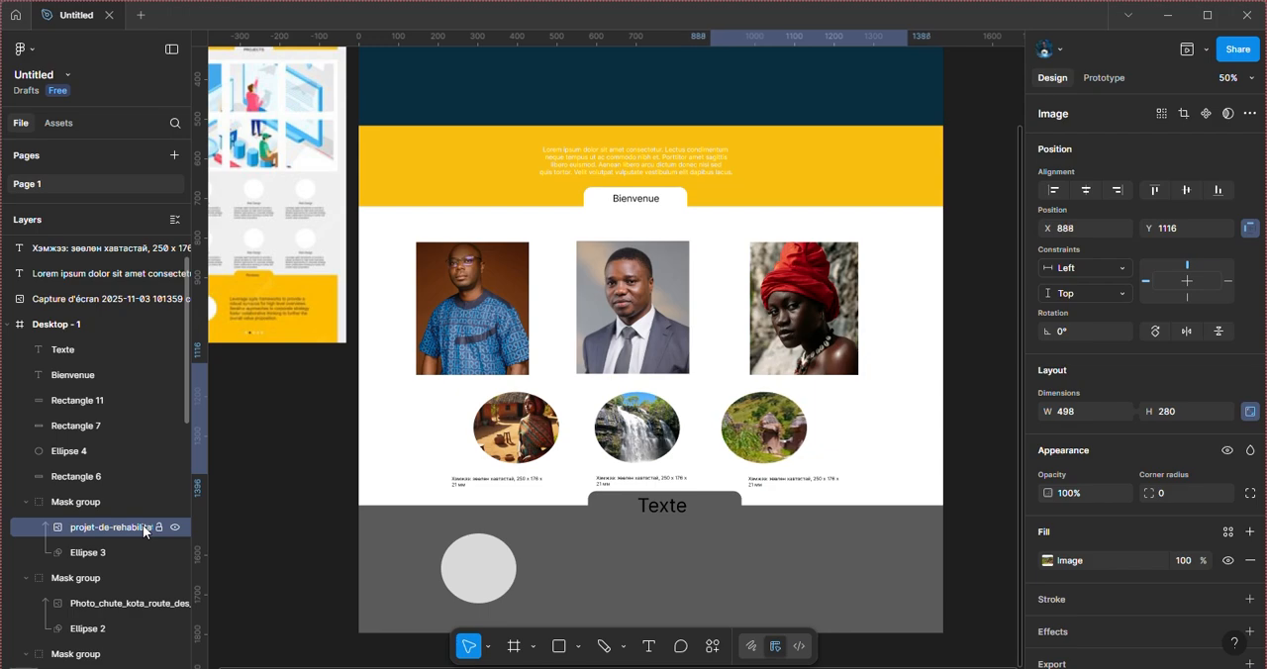
key("Left")
key("Left")
key("Left")
key("Left")
key("Left")
key("Left")
key("Left")
key("Left")
key("Left")
key("Left")
key("Left")
key("Left")
key("Left")
key("Left")
key("Left")
key("Left")
key("Left")
key("Left")
key("Left")
key("Left")
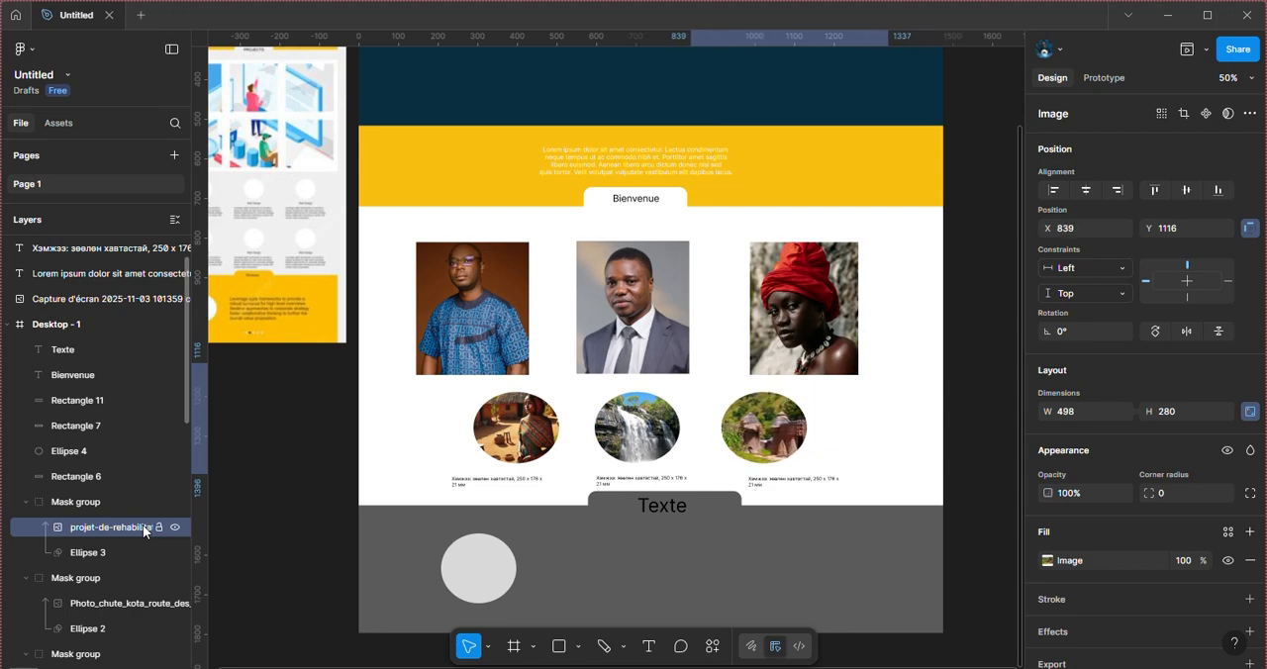
key("Left")
key("Left")
key("Left")
key("Left")
key("Left")
key("Left")
key("Left")
key("Left")
key("Left")
key("Left")
key("Left")
key("Left")
key("Left")
key("Left")
key("Left")
key("Left")
key("Left")
key("Left")
key("Left")
key("Left")
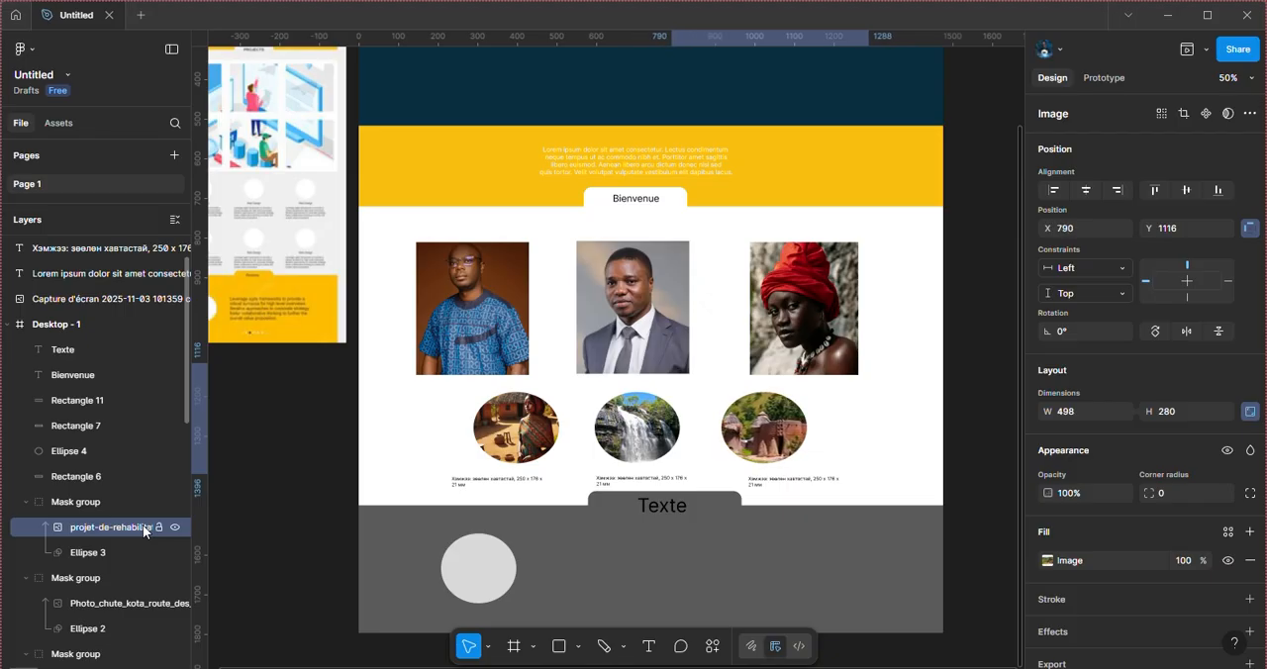
key("Left")
key("Left")
key("Left")
key("Left")
key("Left")
key("Left")
key("Left")
key("Left")
key("Left")
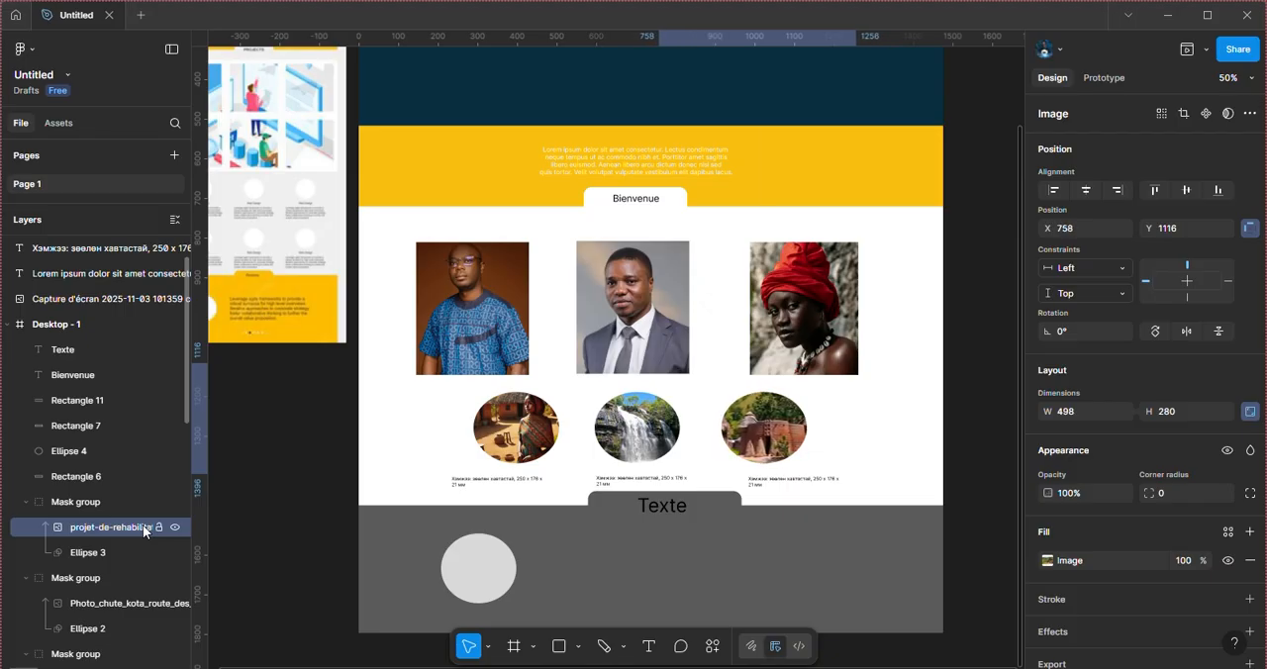
Step: Fill Rectangle 7, the rounded tab behind the Texte heading, with the page's yellow F9C011
scroll(142, 525, "down", 3)
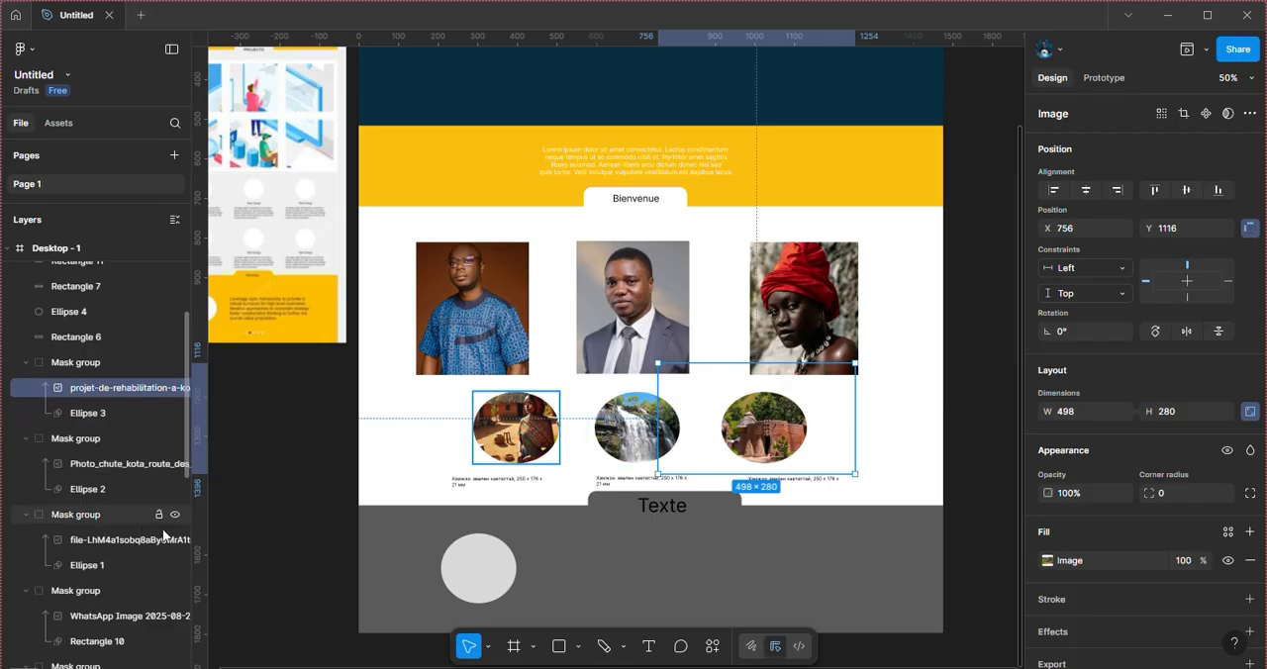
scroll(676, 546, "down", 3)
scroll(676, 546, "up", 1)
scroll(676, 546, "left", 1)
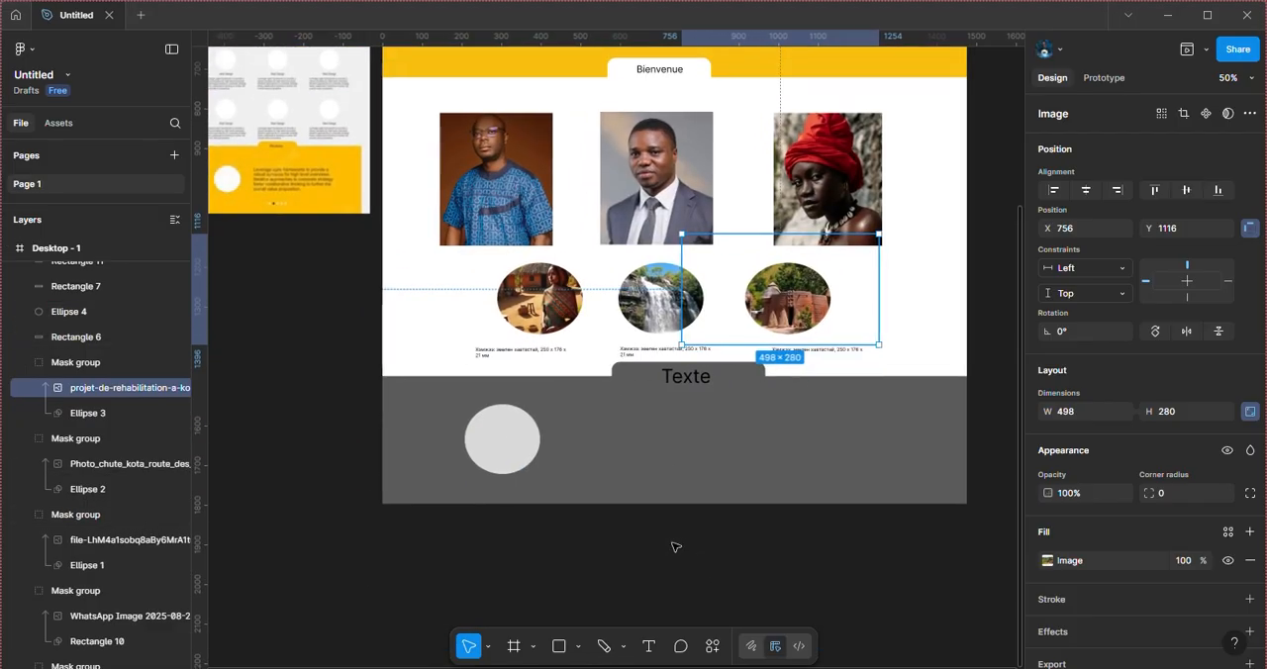
left_click(621, 371)
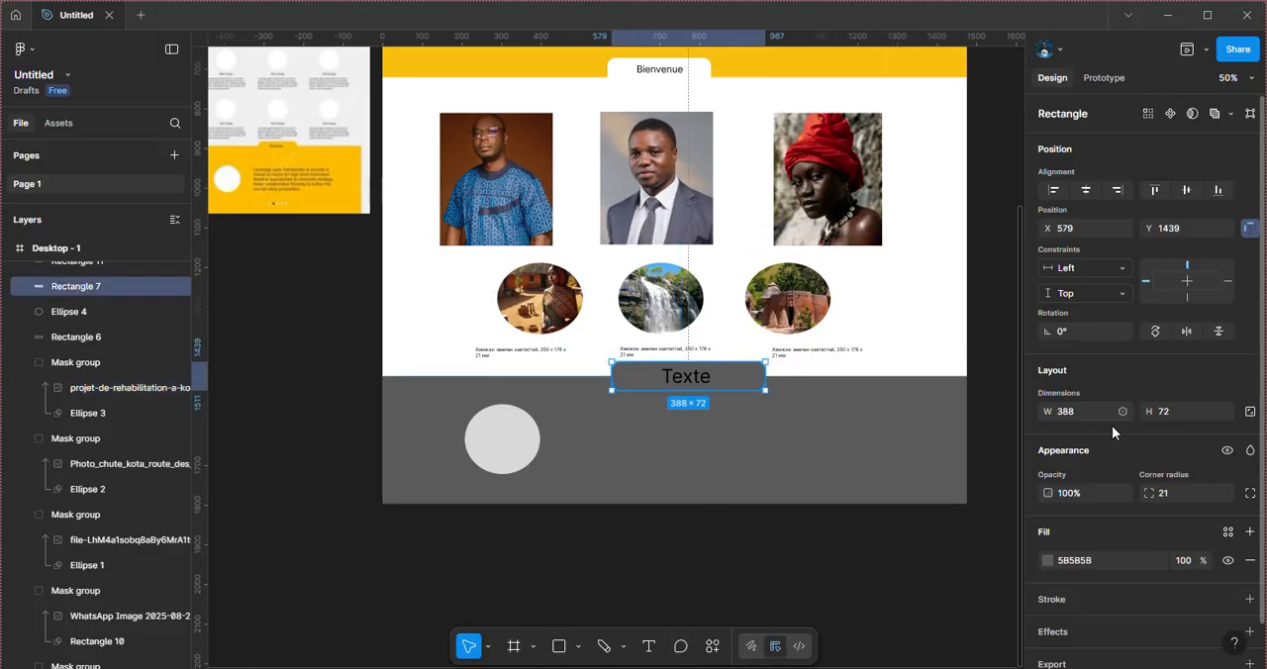
left_click(1046, 561)
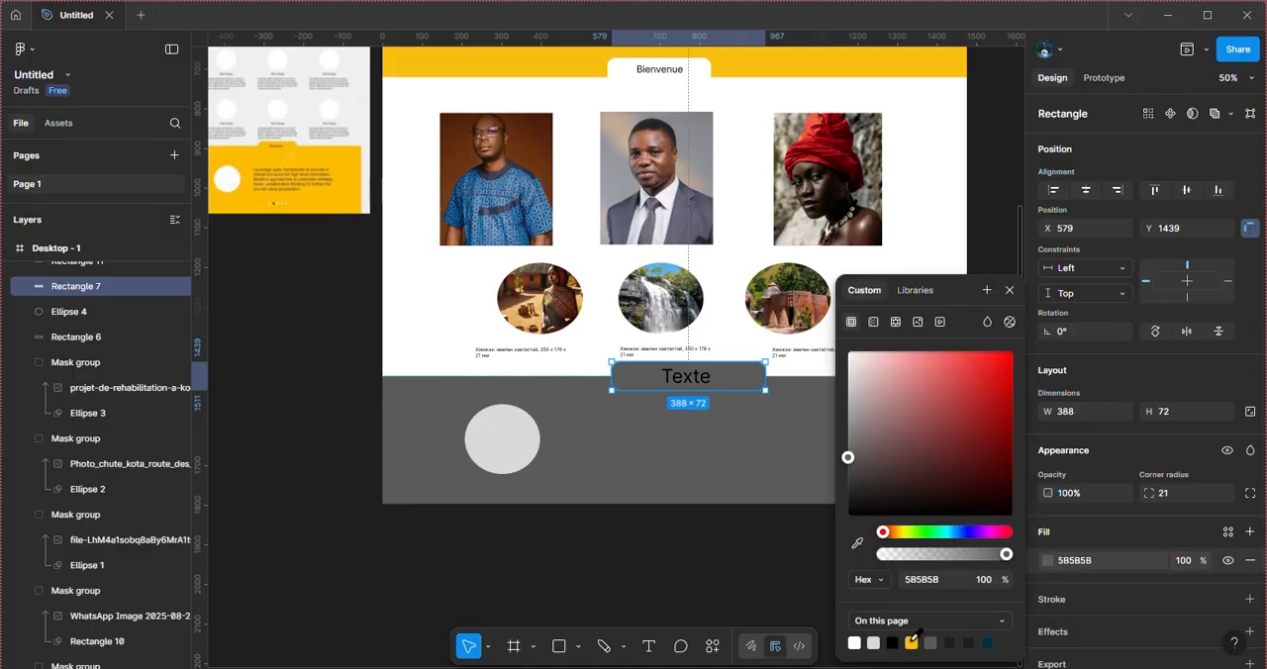
left_click(912, 643)
Step: Fill Rectangle 6, the gray footer band, with the page's yellow F9C011
left_click(608, 493)
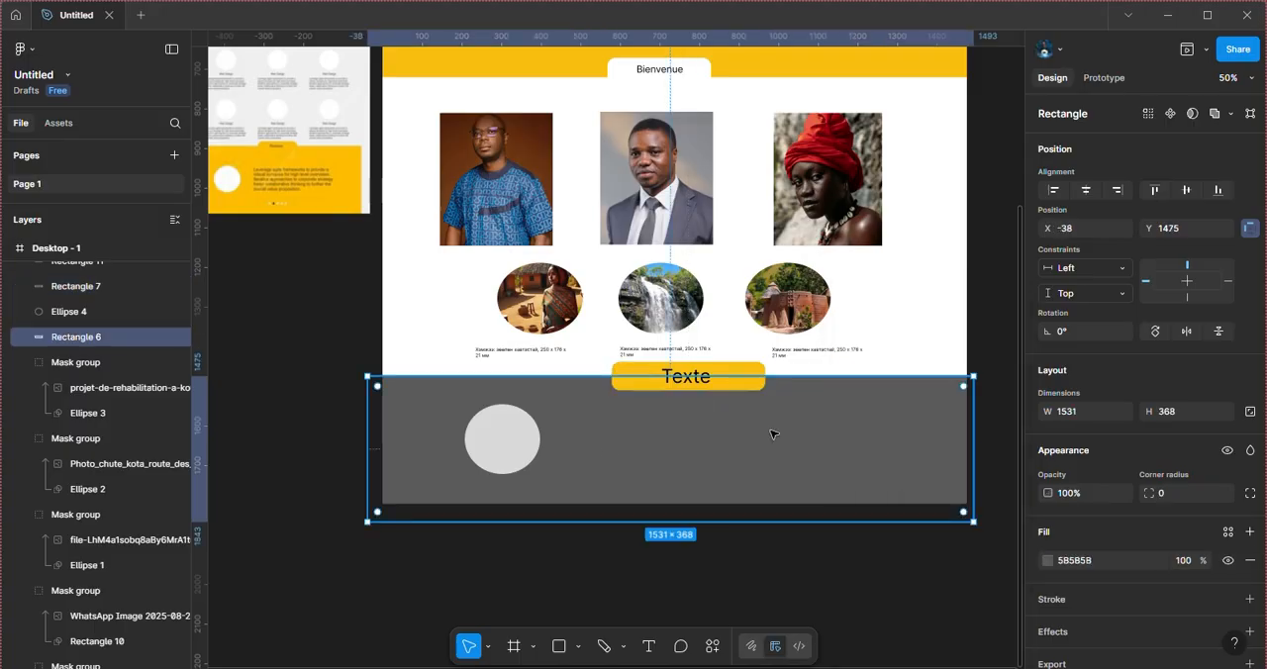
left_click(1046, 561)
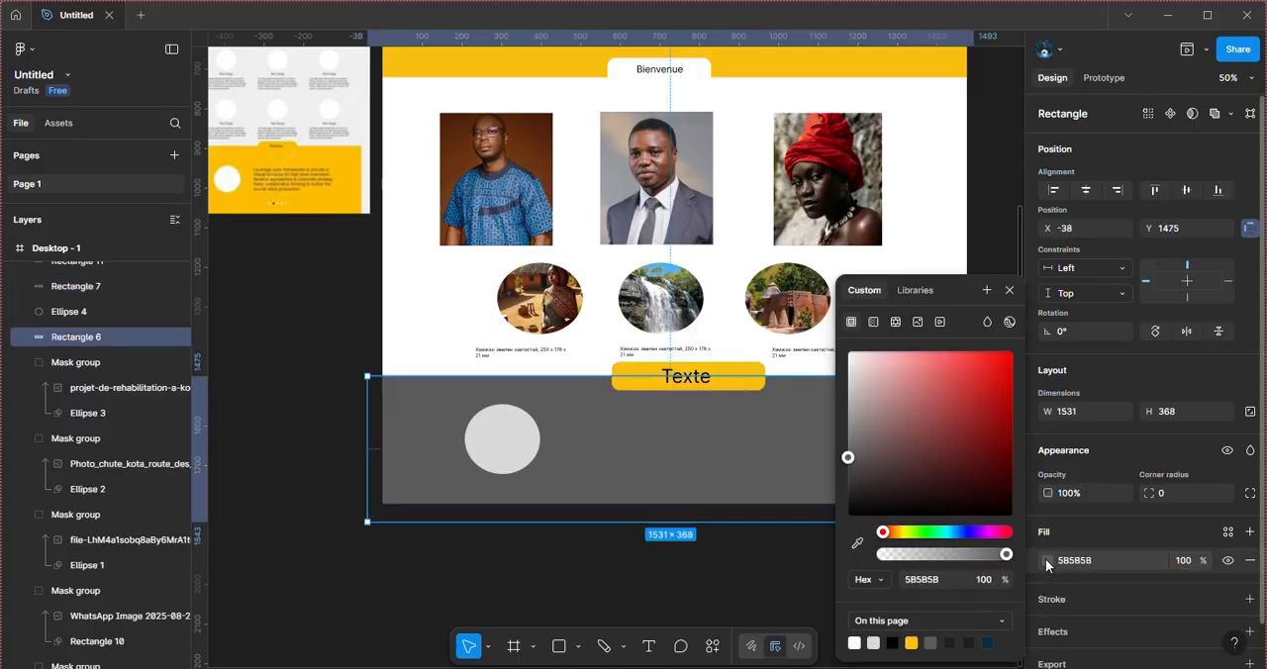
left_click(911, 642)
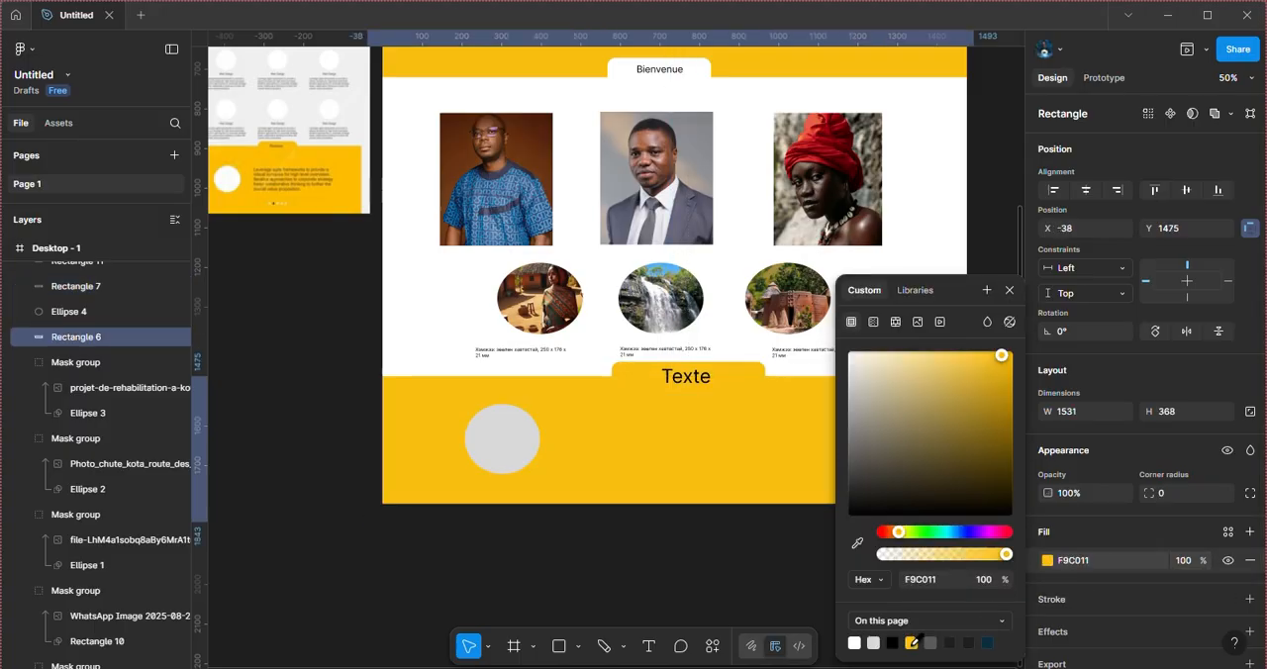
Step: Reword the footer tab's heading as Visitez-nous and center it on the yellow tab
left_click(520, 459)
left_click(693, 381)
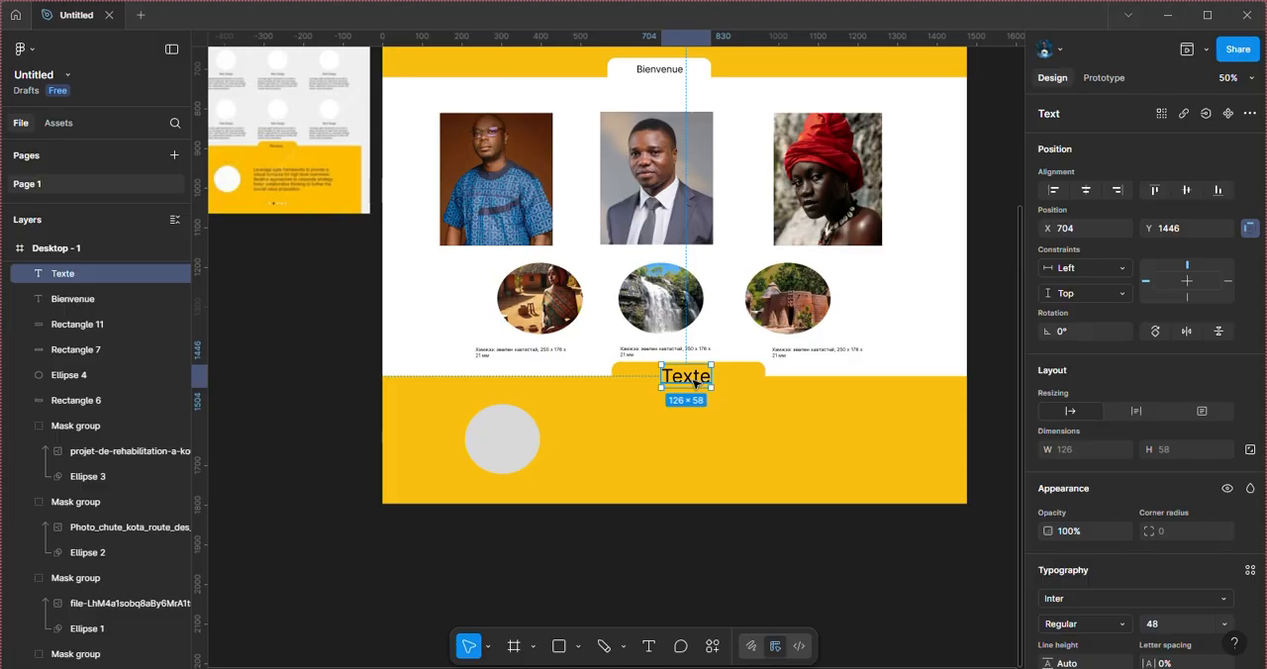
left_click_drag(695, 383, 691, 379)
double_click(691, 379)
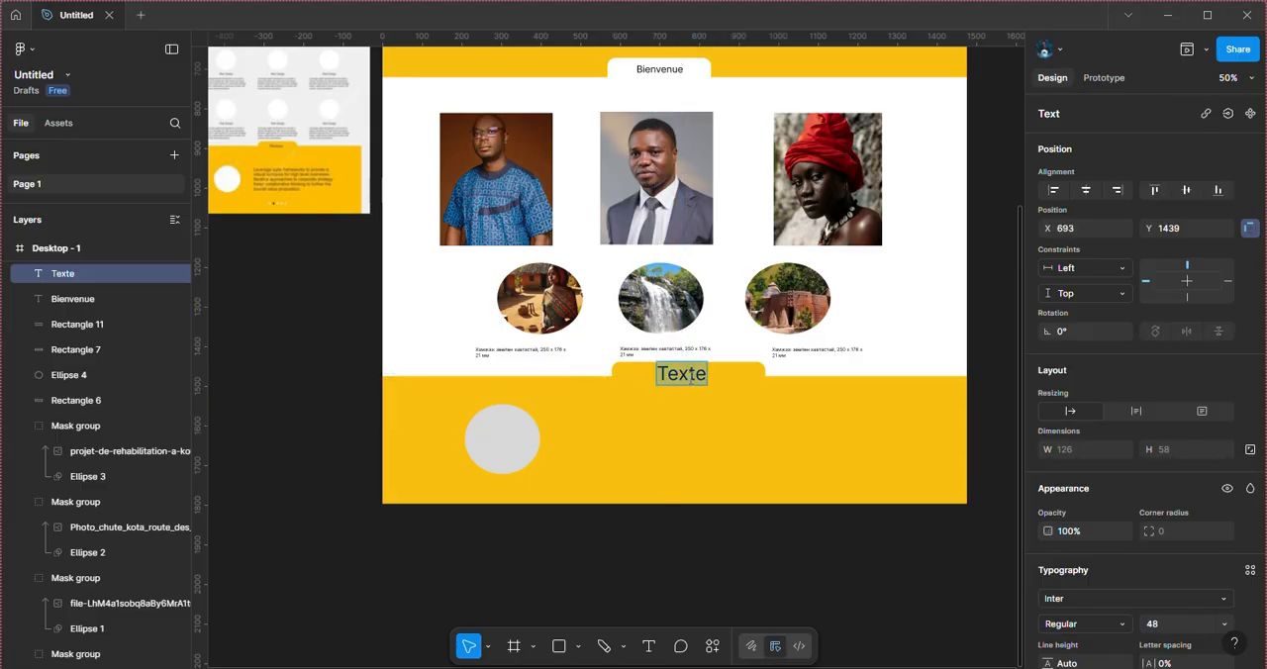
type("Visitez-nous")
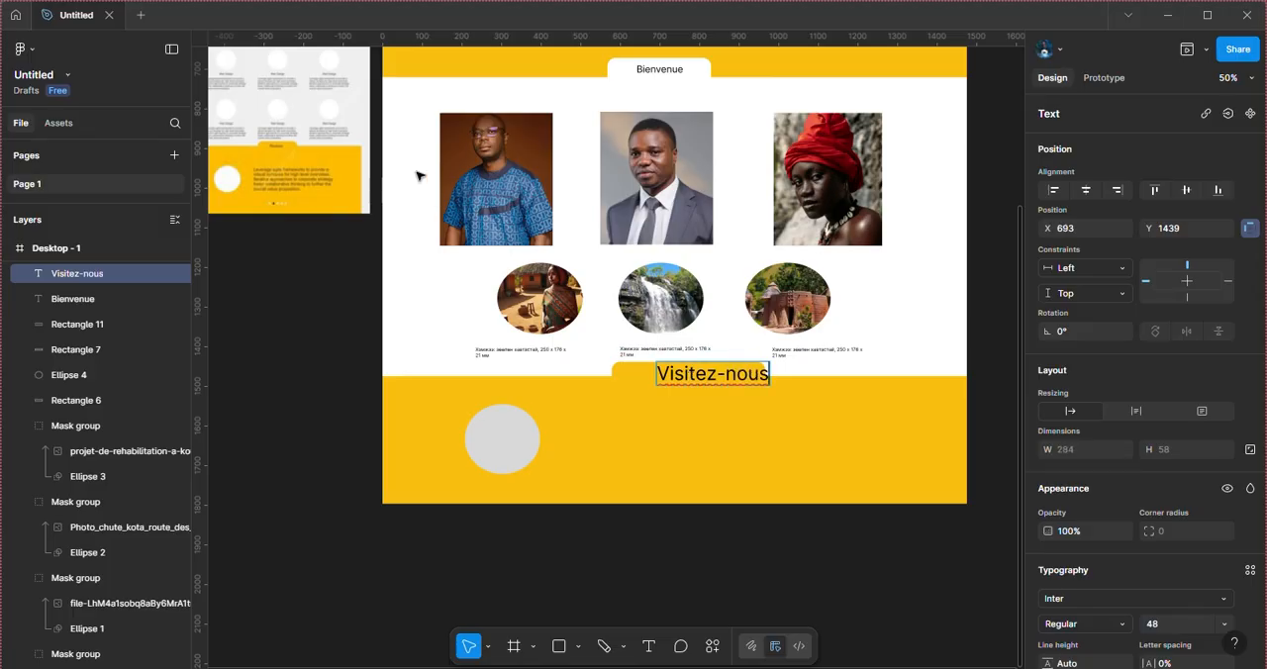
key("Escape")
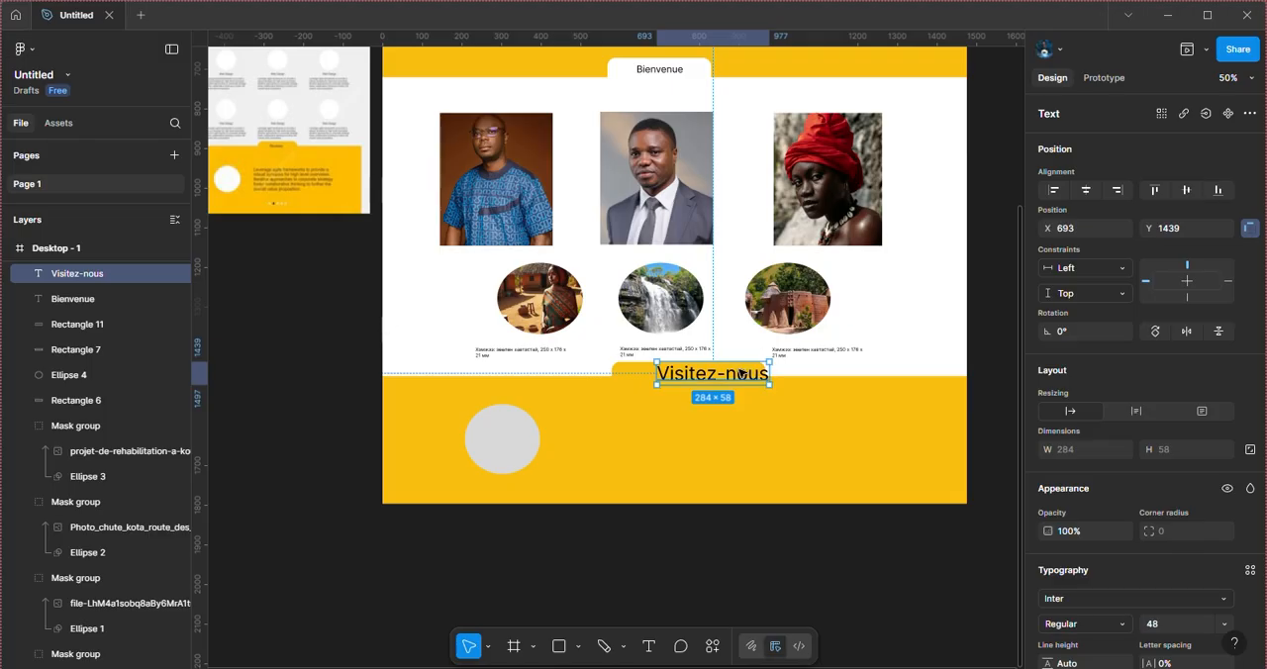
mouse_move(739, 374)
left_mouse_down()
mouse_move(719, 374)
mouse_move(759, 352)
mouse_move(742, 353)
mouse_move(732, 368)
mouse_move(760, 361)
mouse_move(729, 377)
left_mouse_up()
left_click(916, 323)
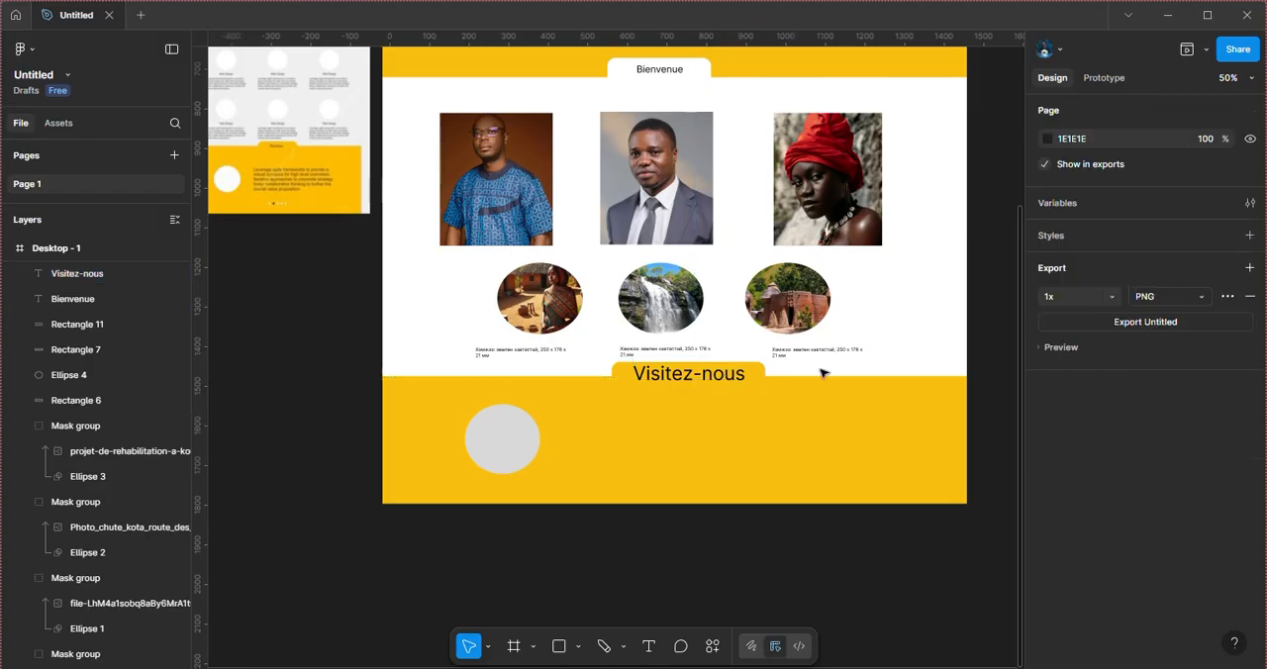
Step: Compare the Desktop - 1 layout with the reference screenshot from the header down to the footer
scroll(822, 373, "down", 1)
left_click(551, 440)
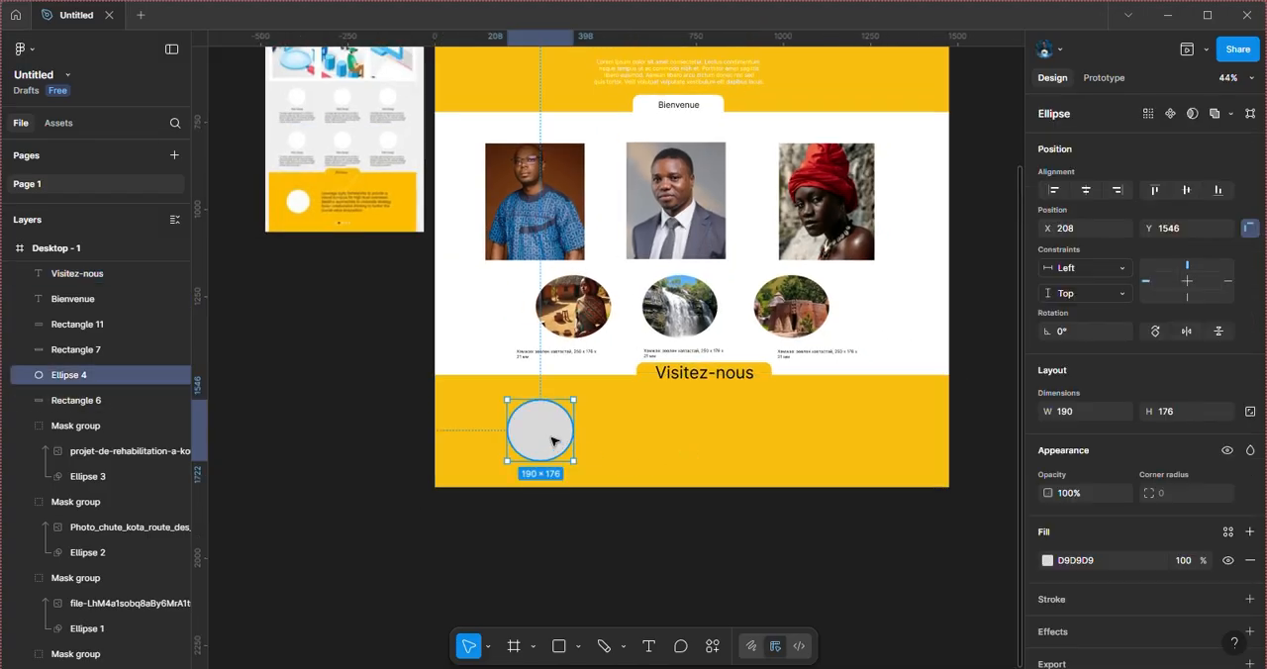
scroll(723, 317, "up", 5)
scroll(727, 317, "down", 3)
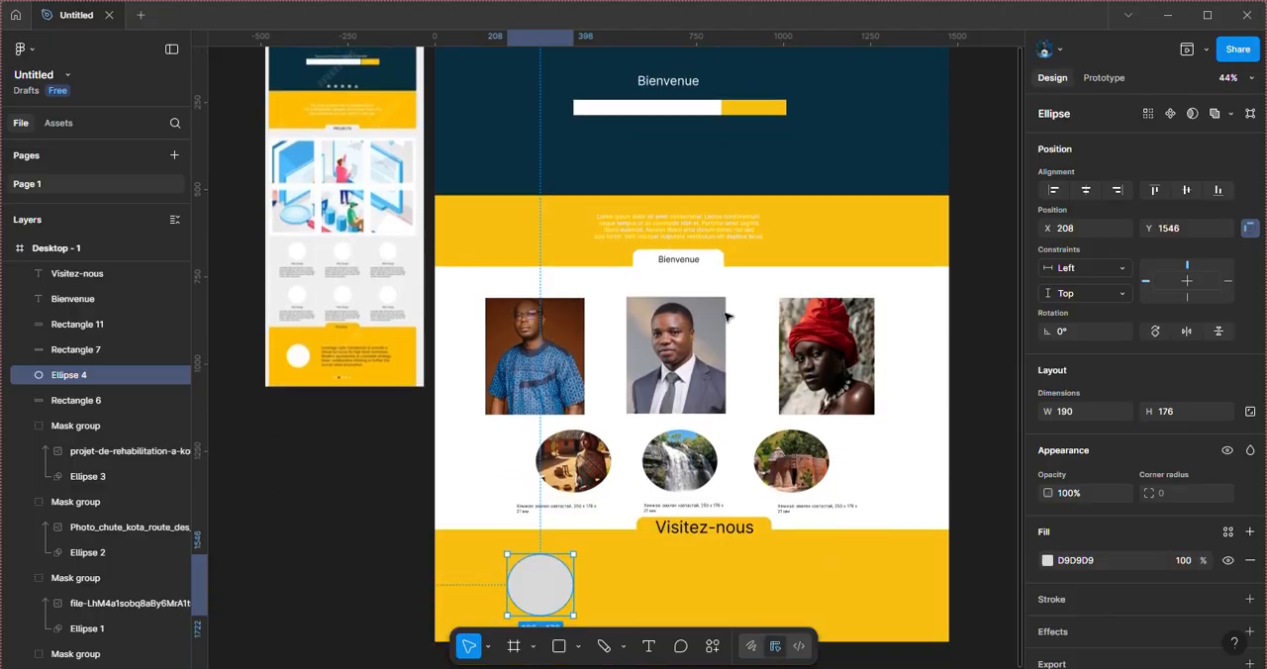
scroll(726, 316, "down", 2)
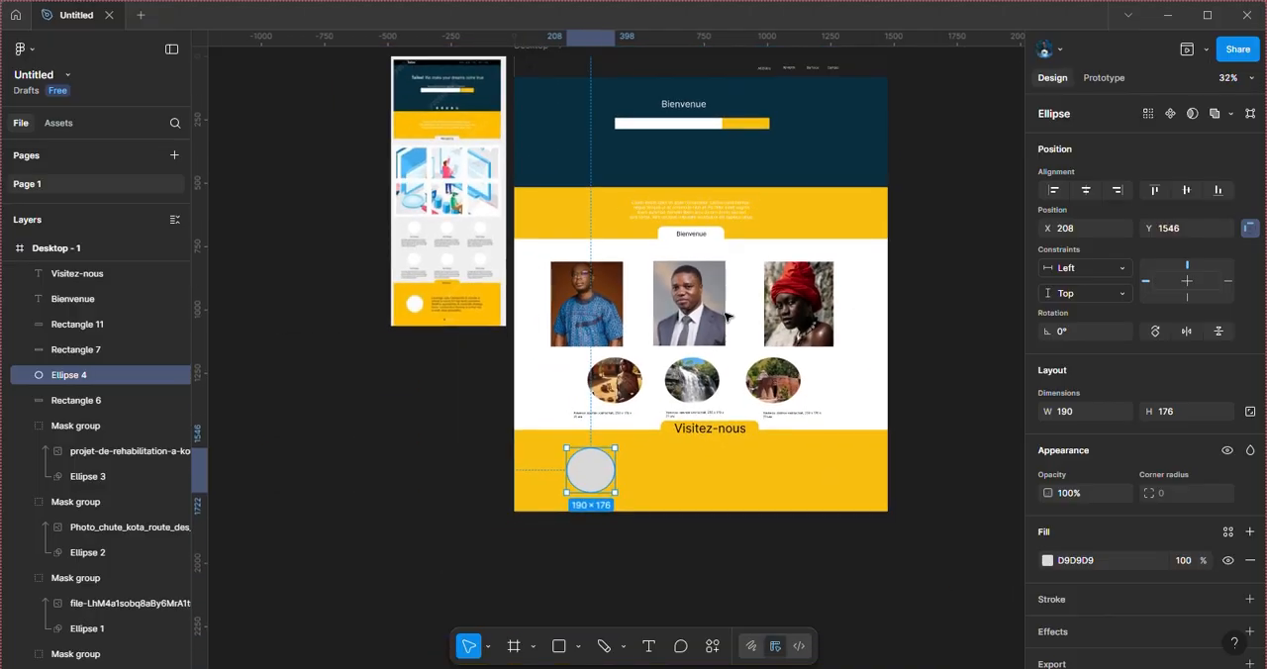
scroll(726, 316, "up", 3)
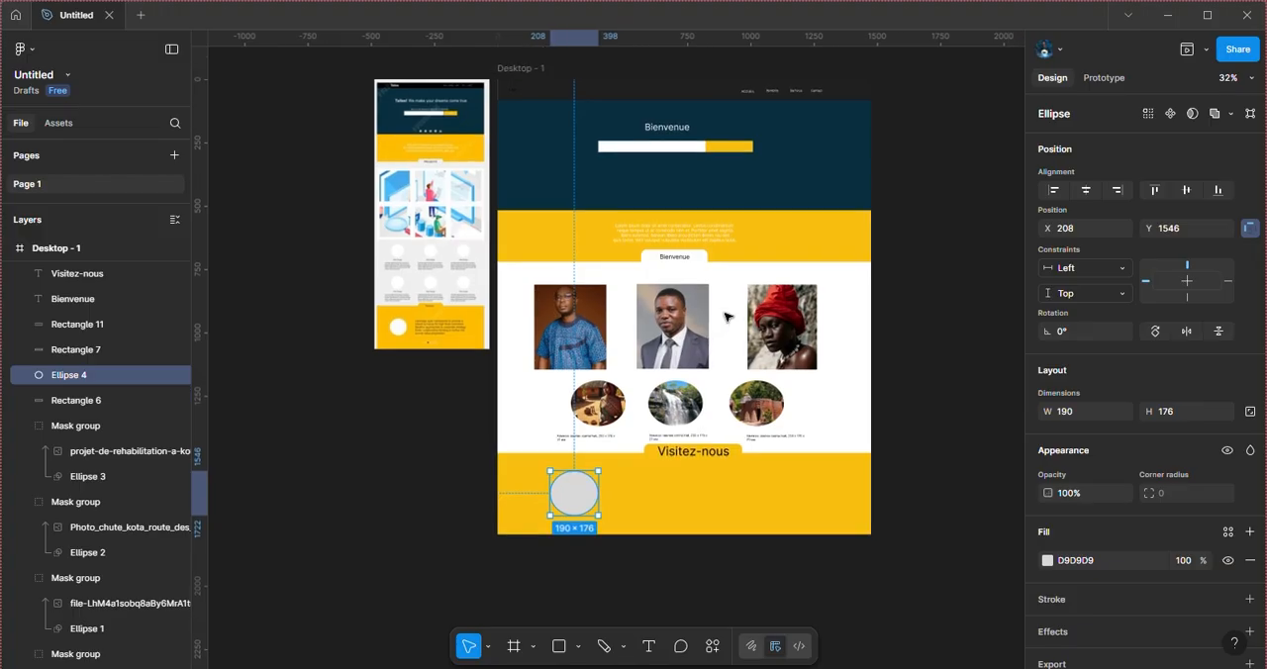
scroll(726, 317, "down", 2)
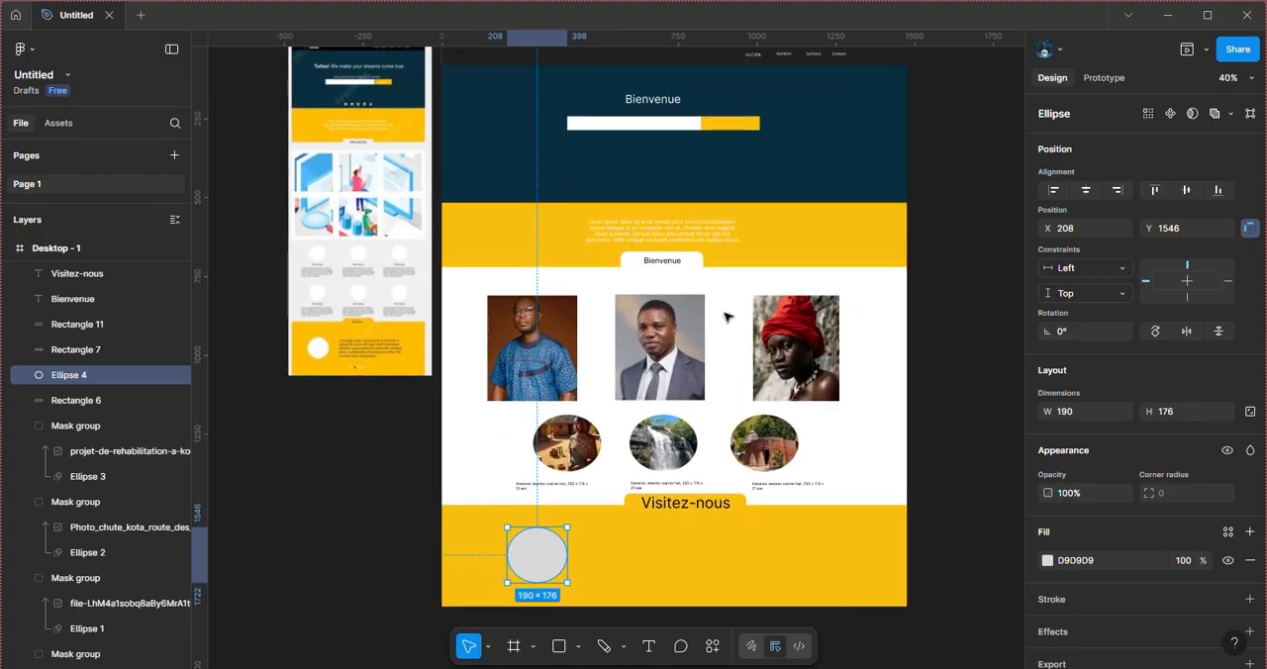
scroll(702, 238, "up", 1)
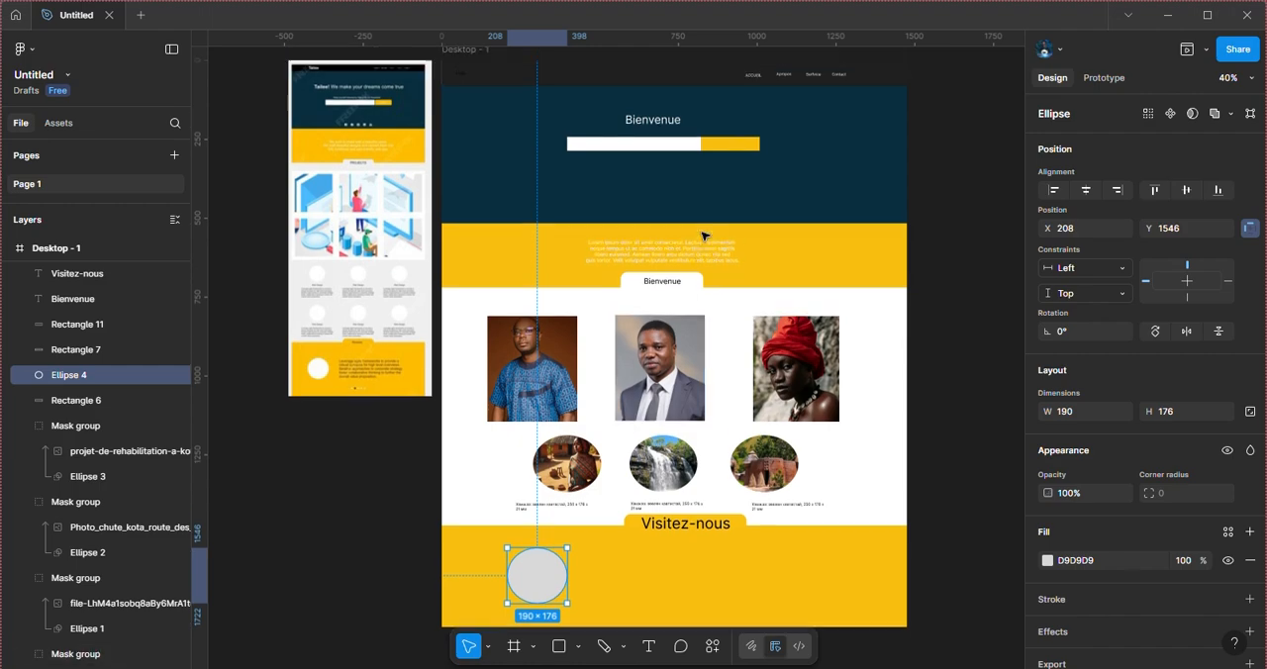
scroll(702, 235, "down", 1)
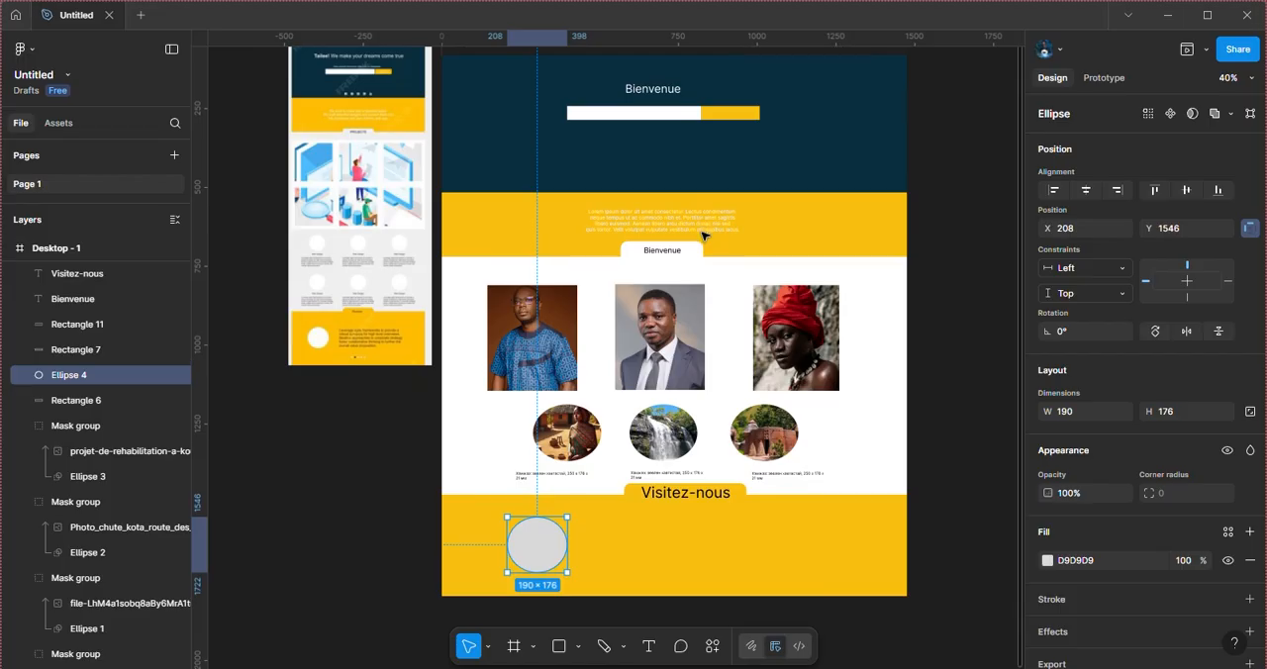
left_click(704, 234)
left_click(948, 342)
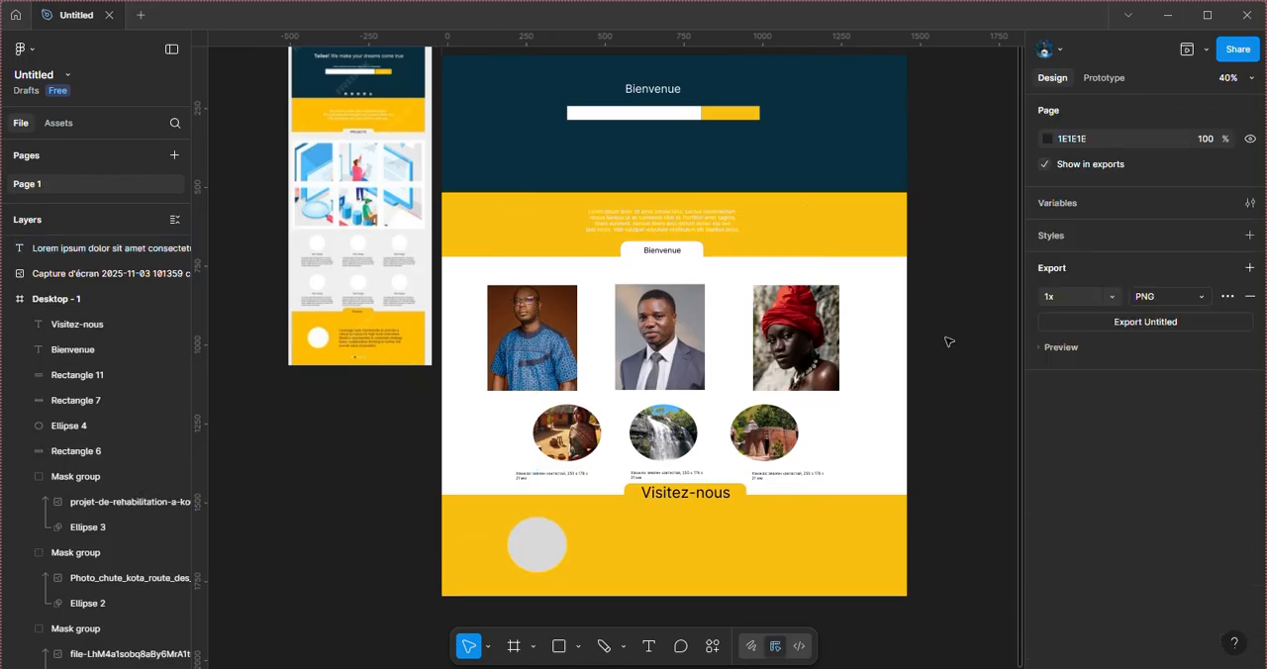
scroll(829, 430, "down", 1)
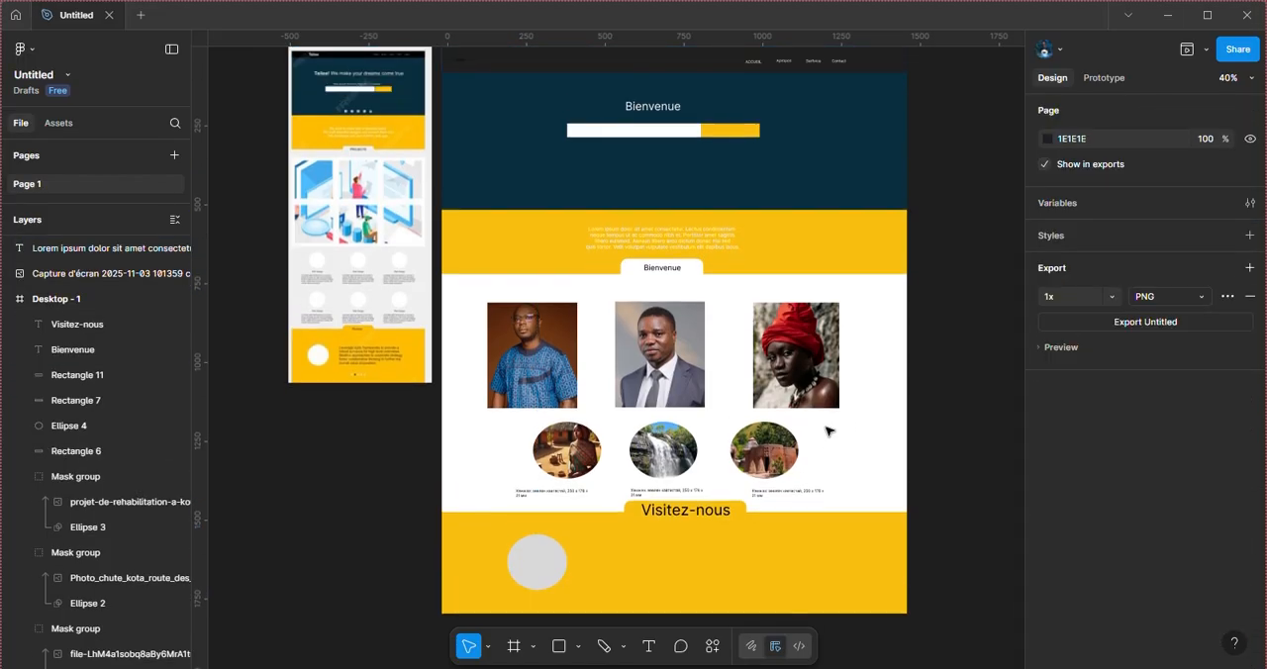
scroll(829, 430, "down", 1)
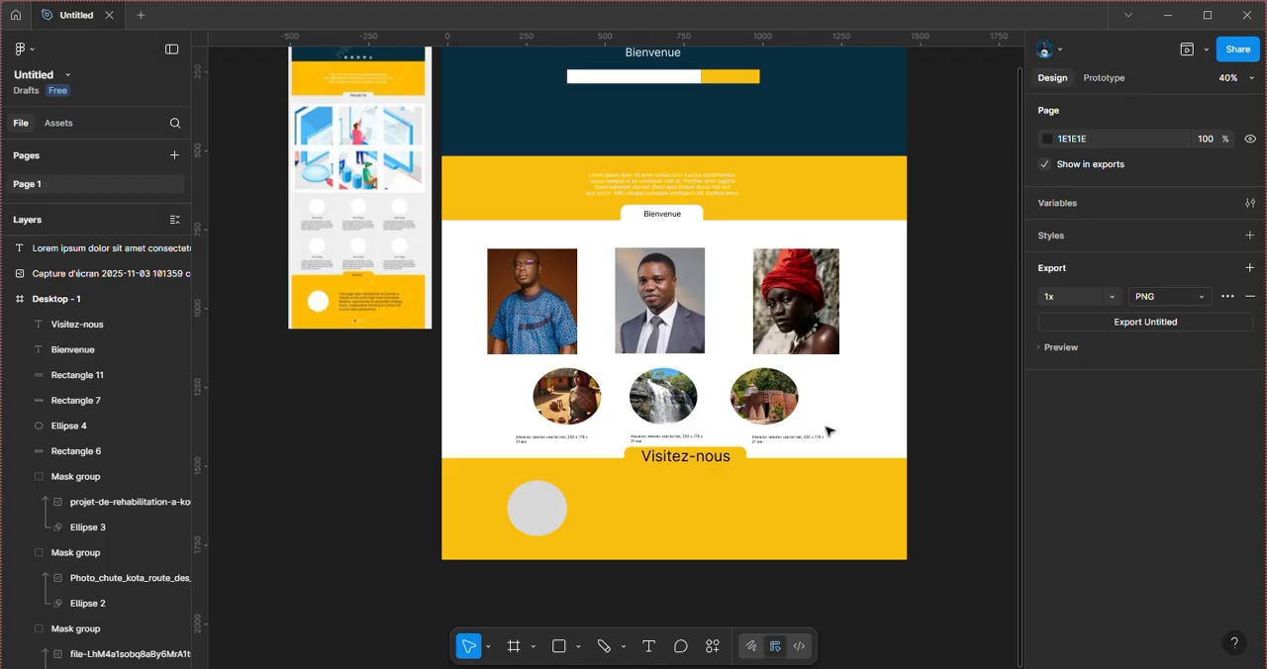
scroll(827, 452, "up", 2)
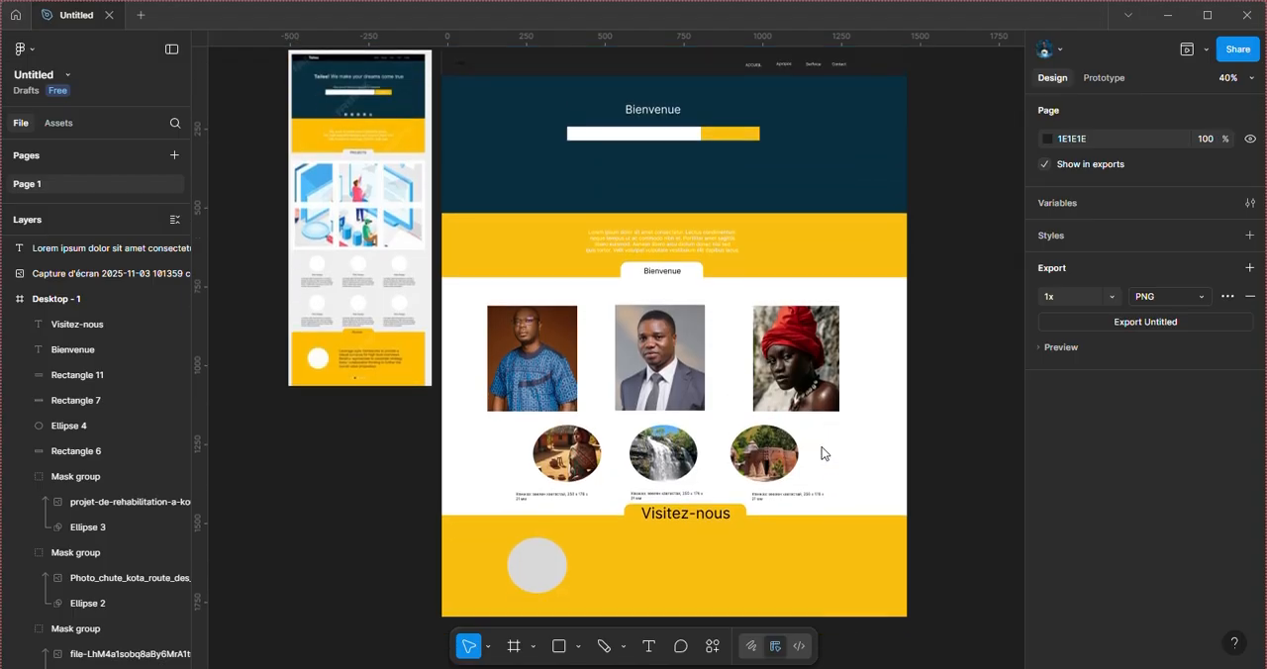
scroll(827, 453, "down", 2)
scroll(827, 454, "down", 2)
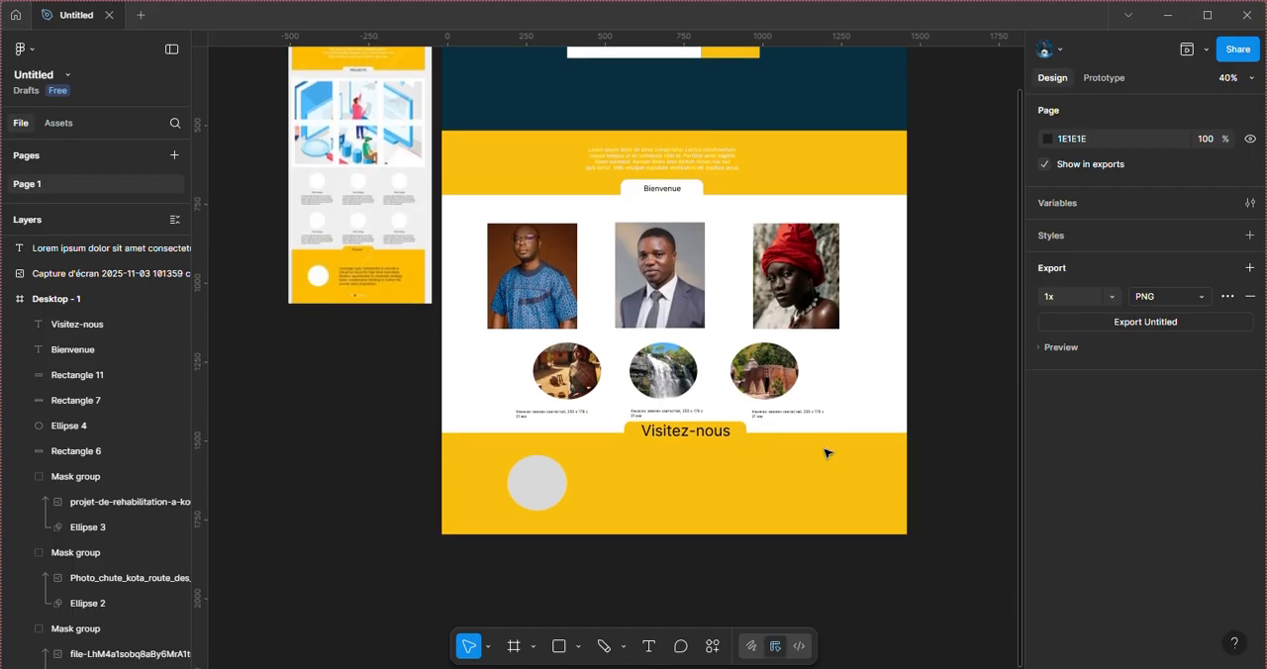
scroll(827, 453, "up", 4)
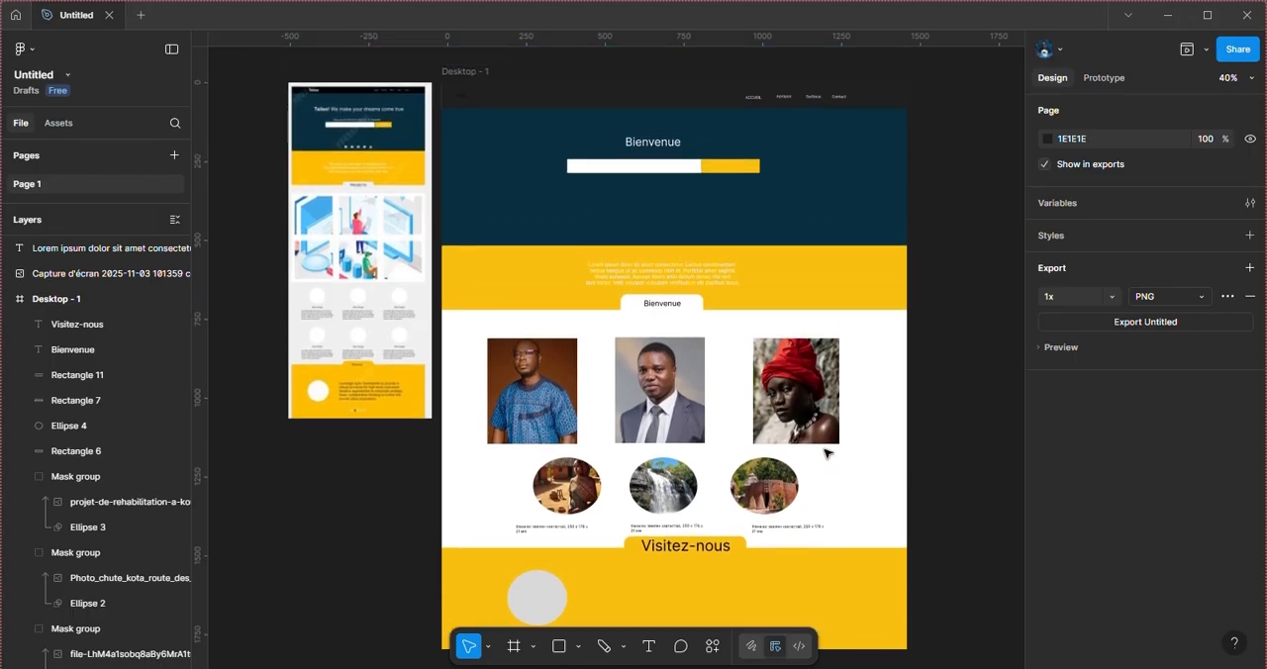
scroll(821, 453, "down", 2)
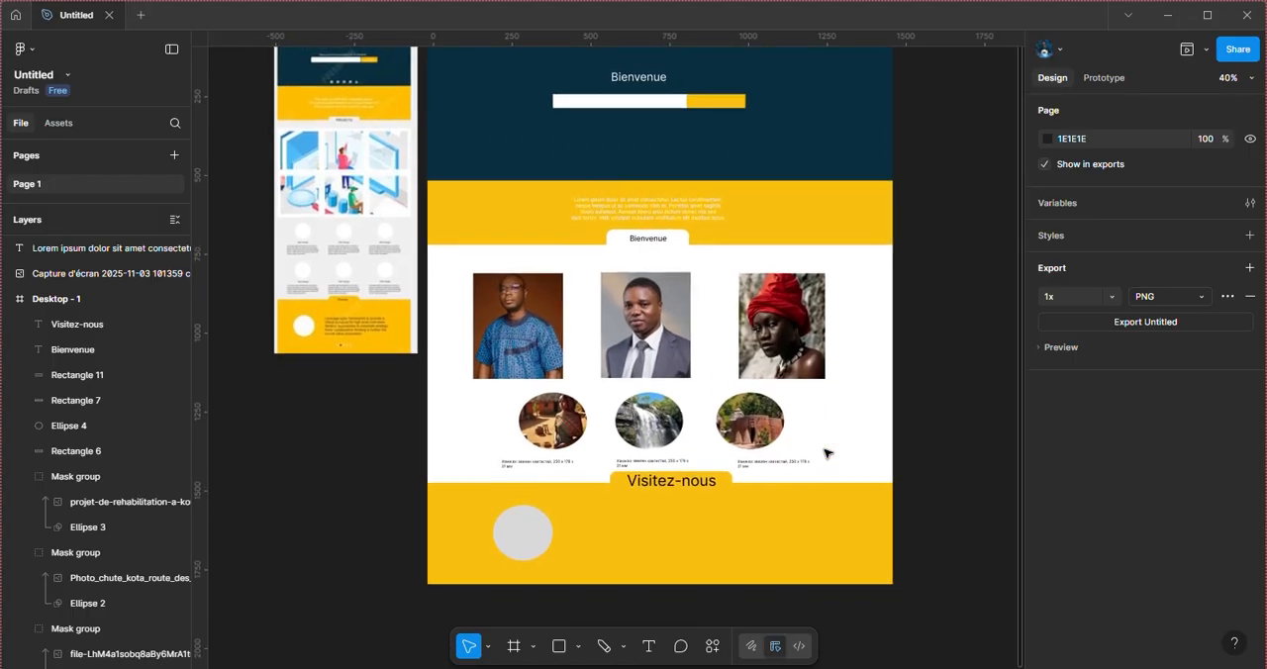
Step: Insert the restaurant portrait file-7iTnDnxSYL6pSkqKG158UK from the Musique folder into the lower part of Desktop - 1
left_click(533, 535)
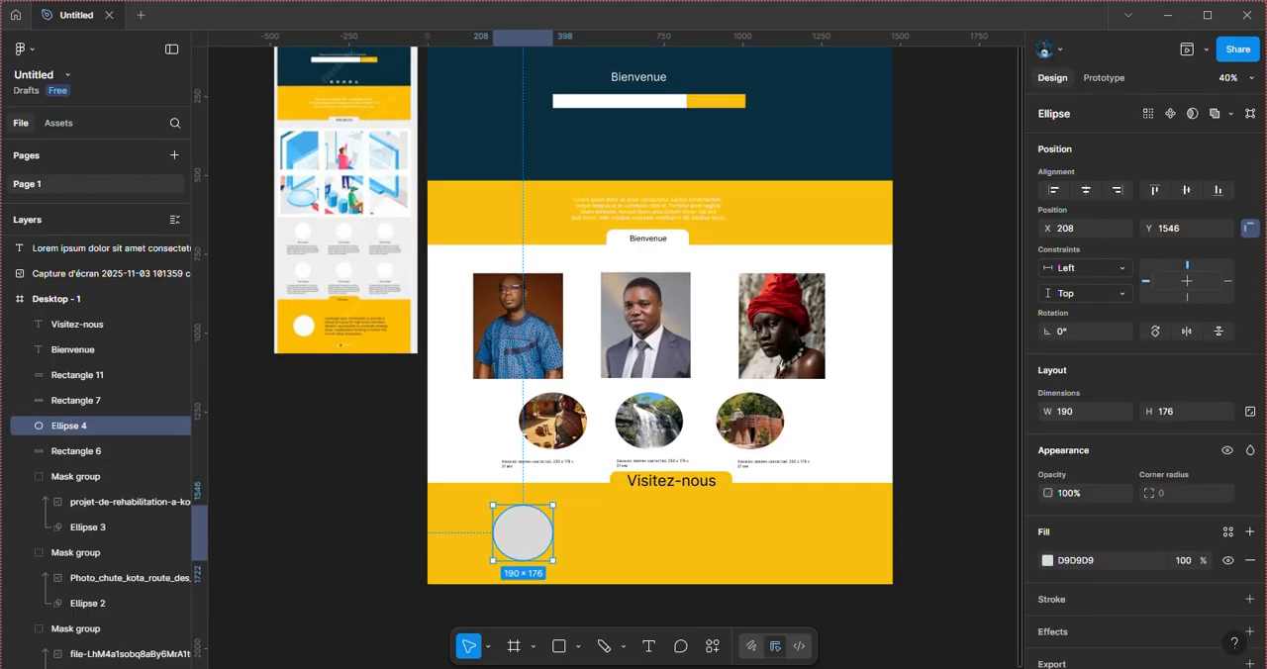
left_click(699, 629)
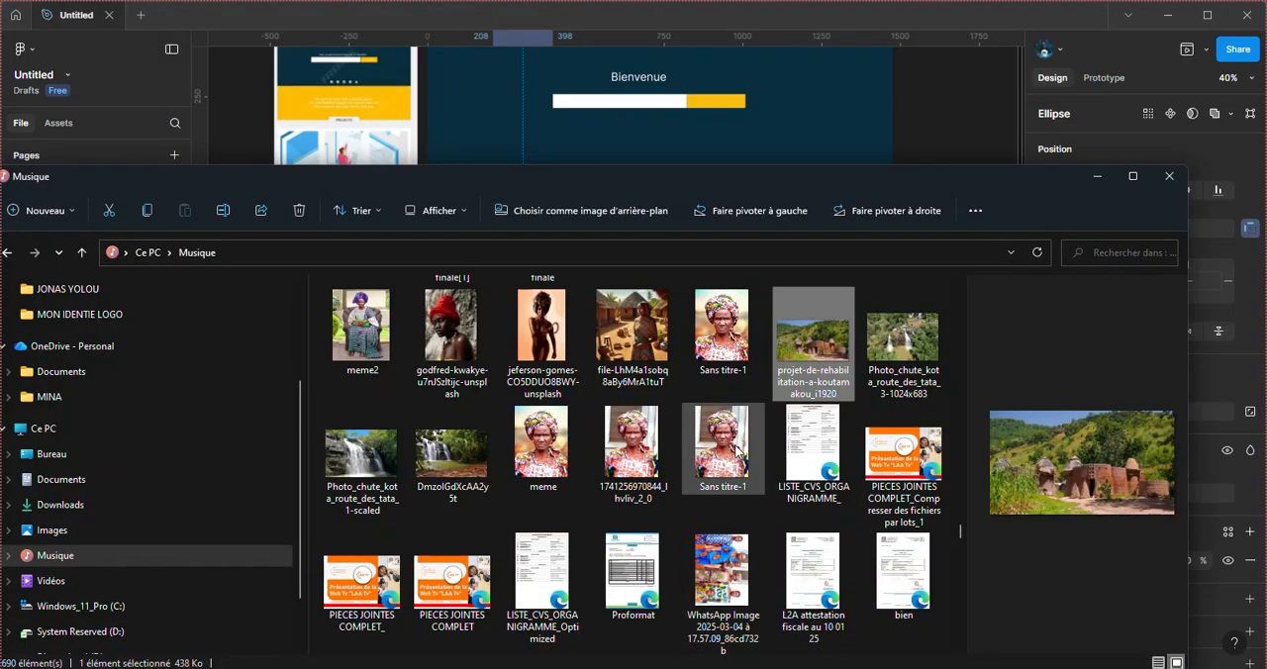
scroll(655, 485, "down", 10)
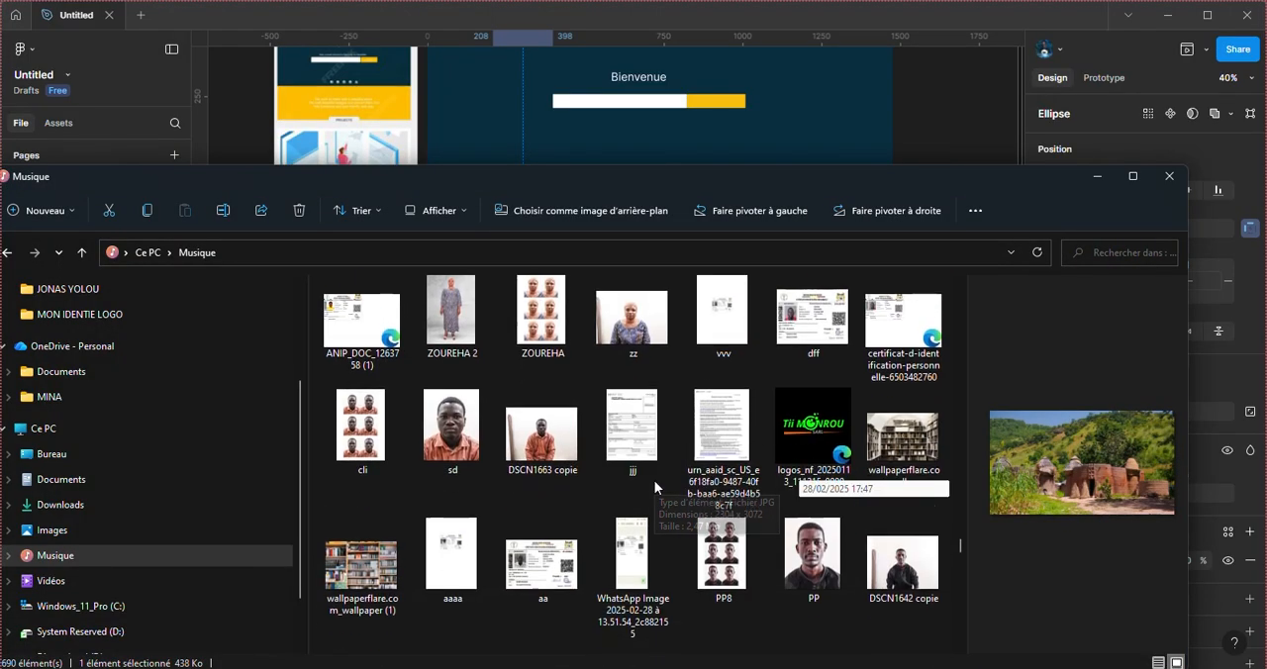
scroll(654, 485, "down", 5)
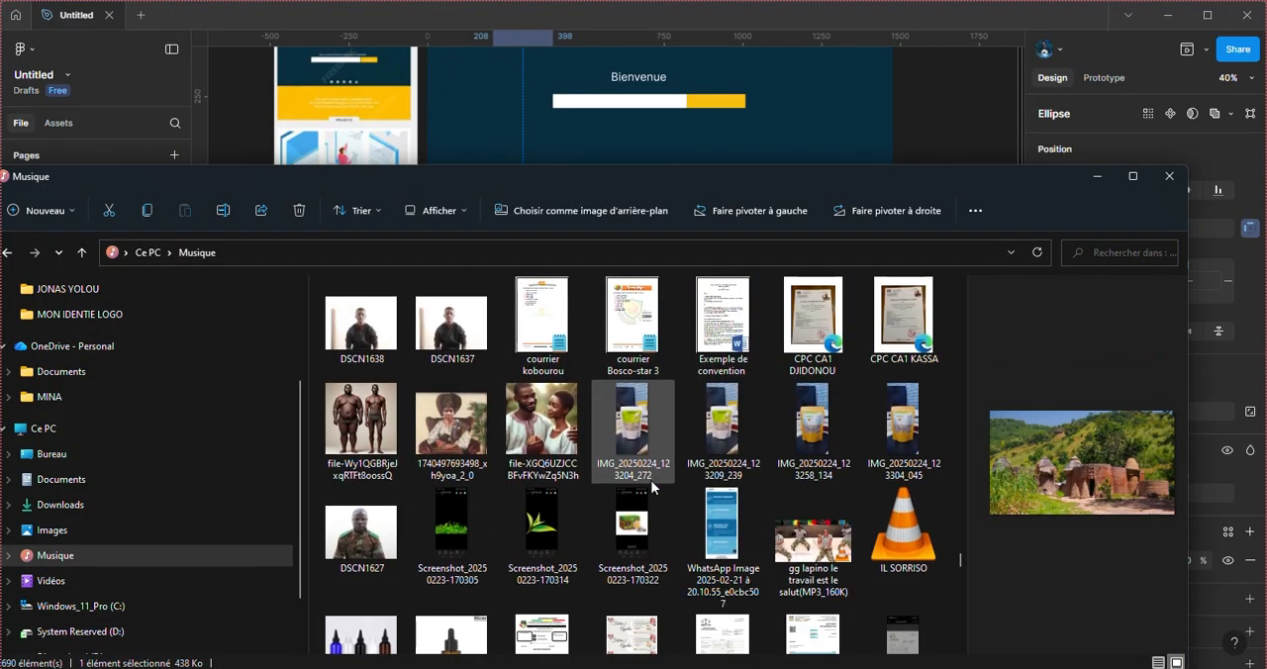
scroll(623, 514, "down", 5)
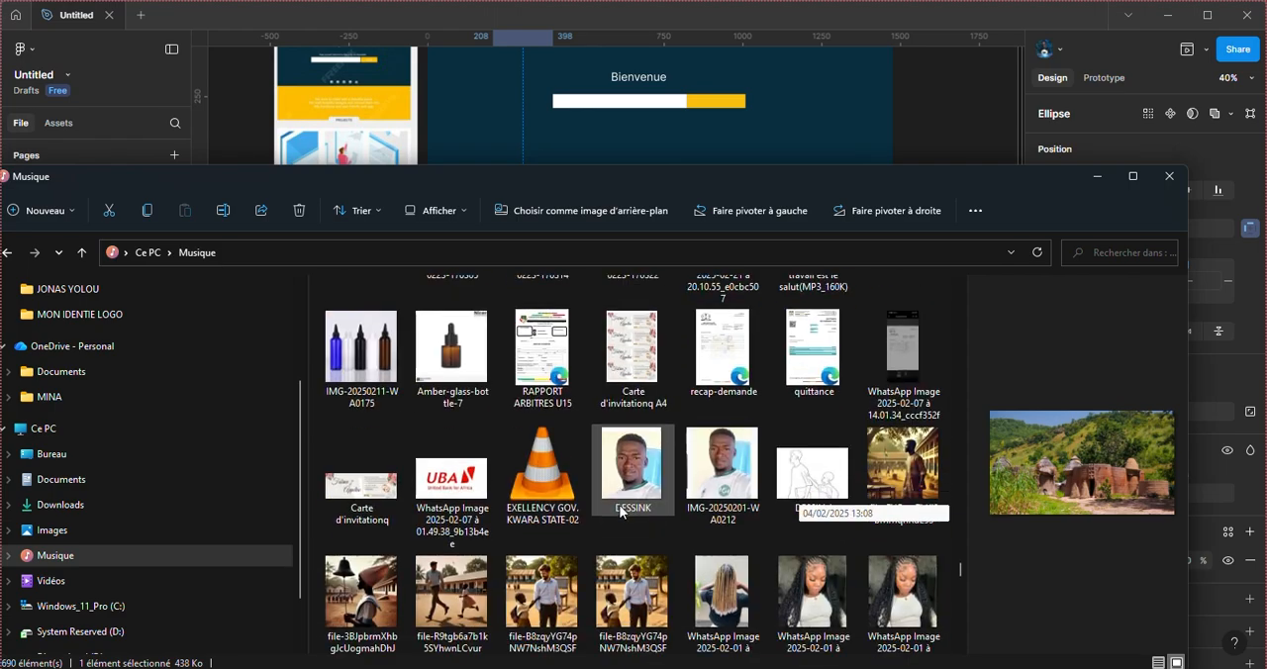
scroll(656, 547, "down", 8)
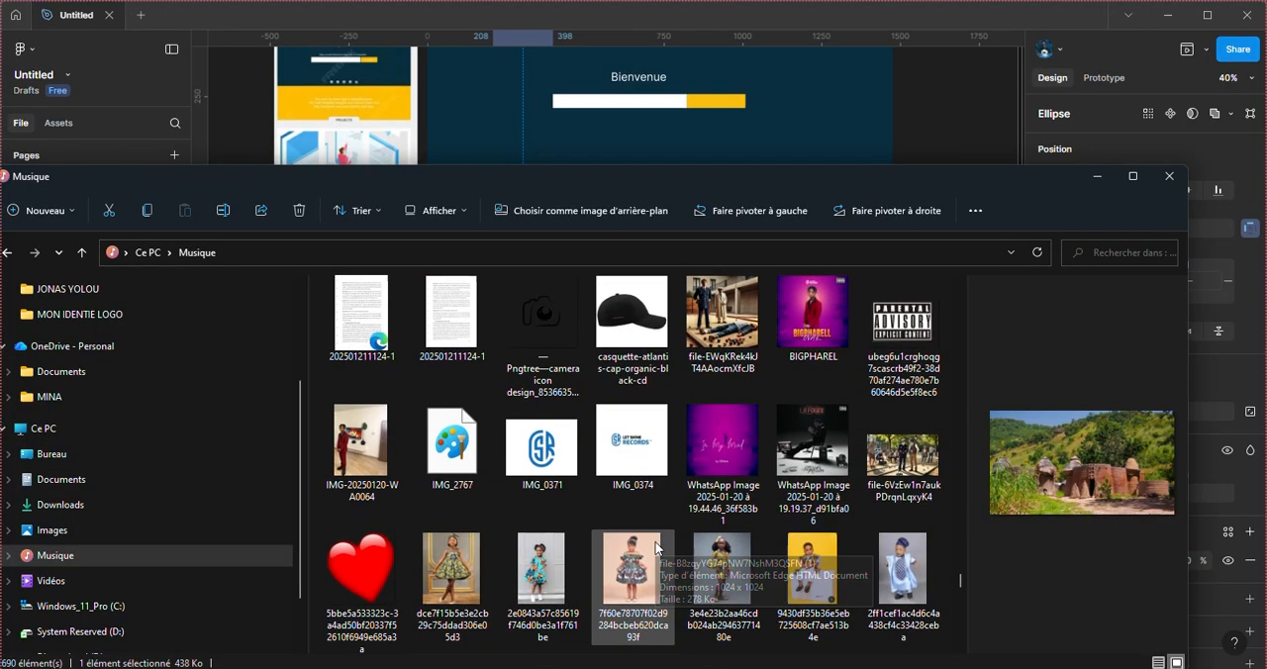
scroll(656, 549, "down", 1)
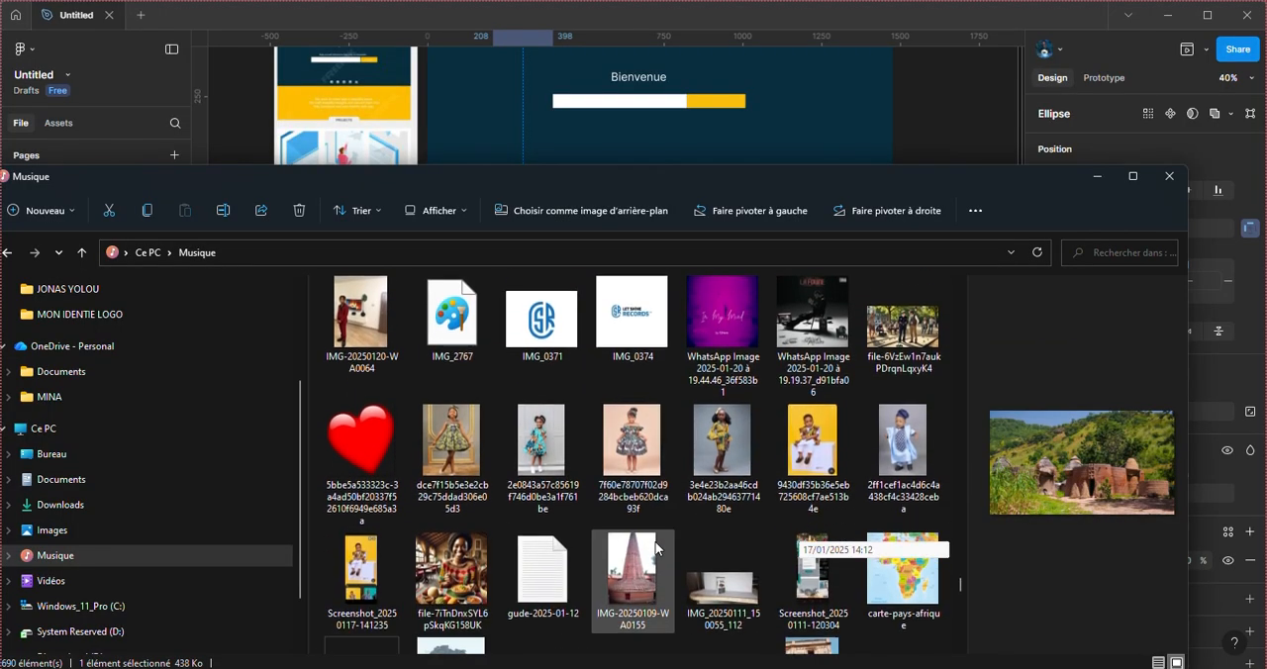
left_click(459, 574)
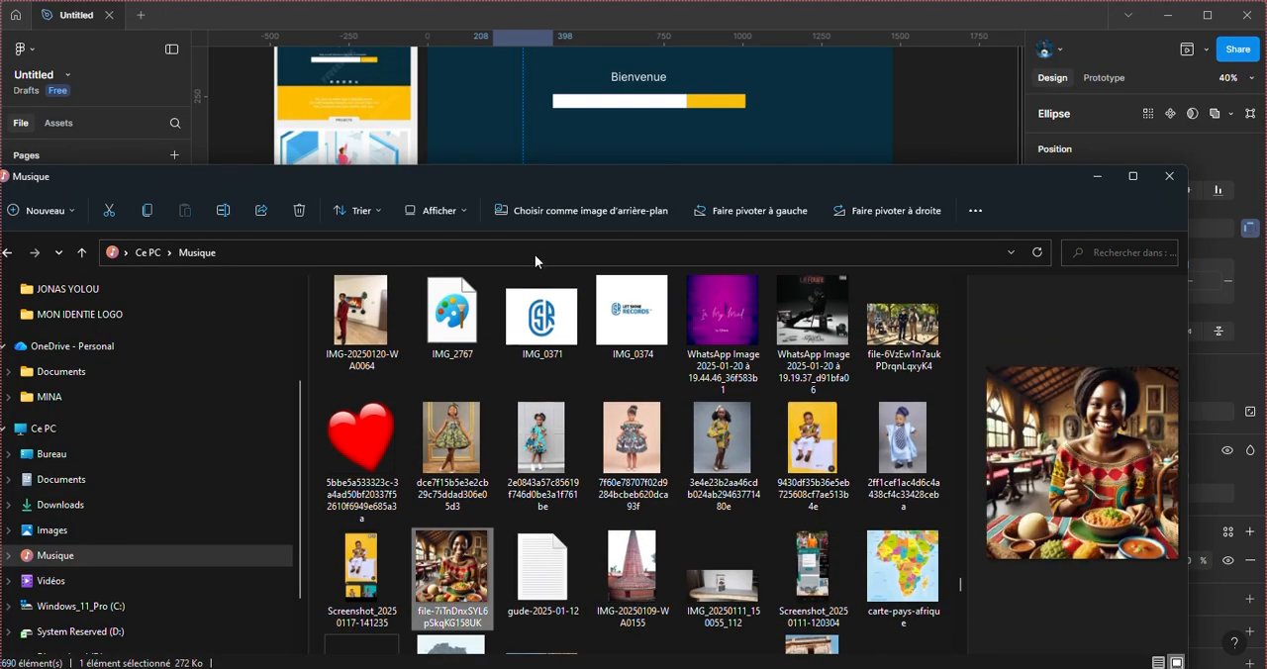
left_click_drag(787, 157, 656, 494)
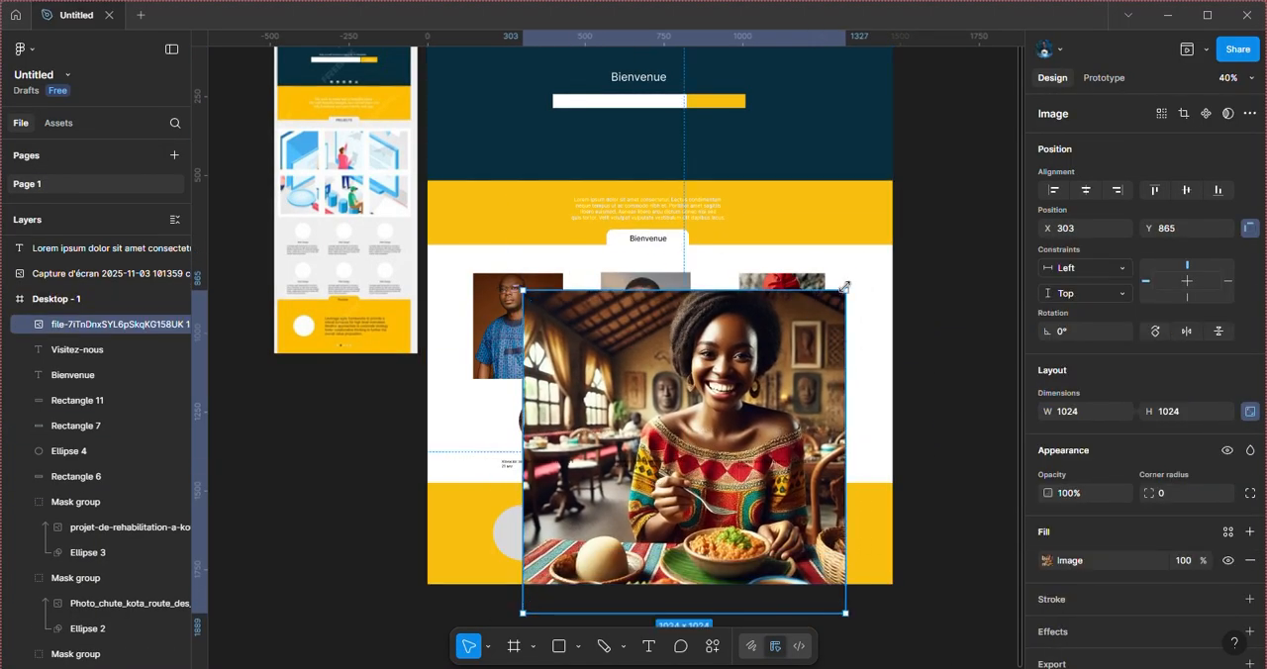
Step: Scale the restaurant portrait down to 625 × 625 and move it to X 260, Y 1259, partly over Ellipse 4
left_click_drag(844, 287, 664, 417)
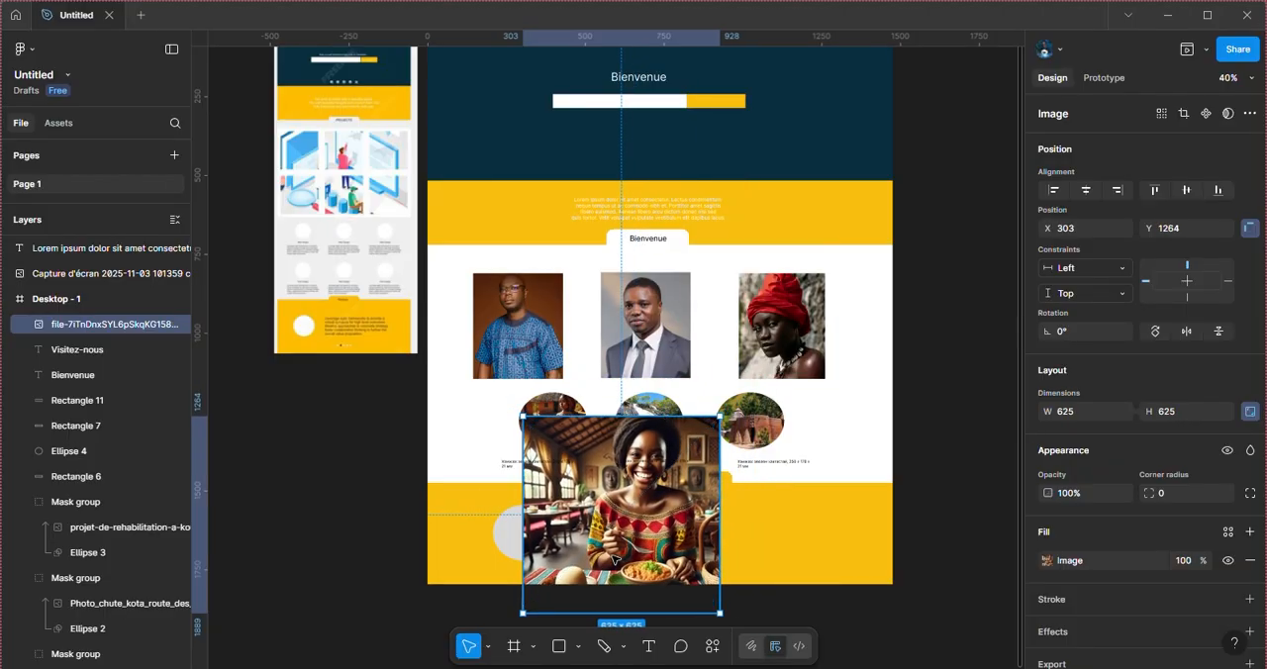
left_click_drag(614, 559, 600, 557)
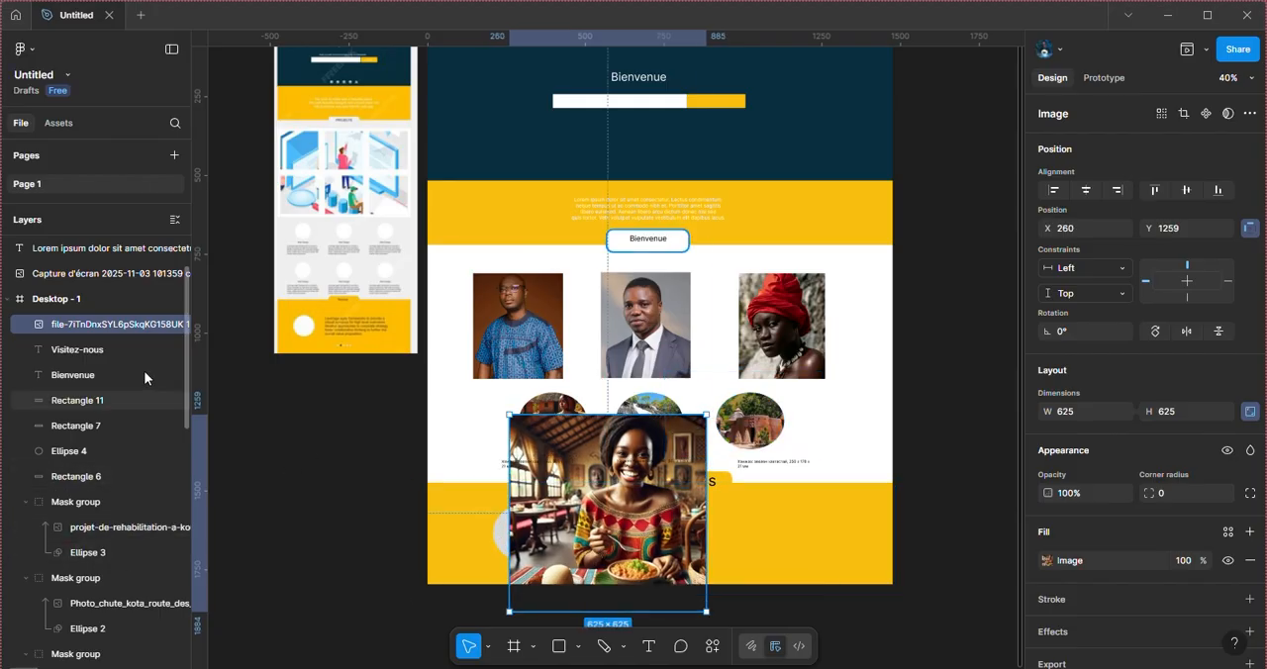
Step: Reorder Ellipse 4 directly beneath the restaurant portrait, mask the portrait with it, and select the image inside the mask
left_click(502, 541)
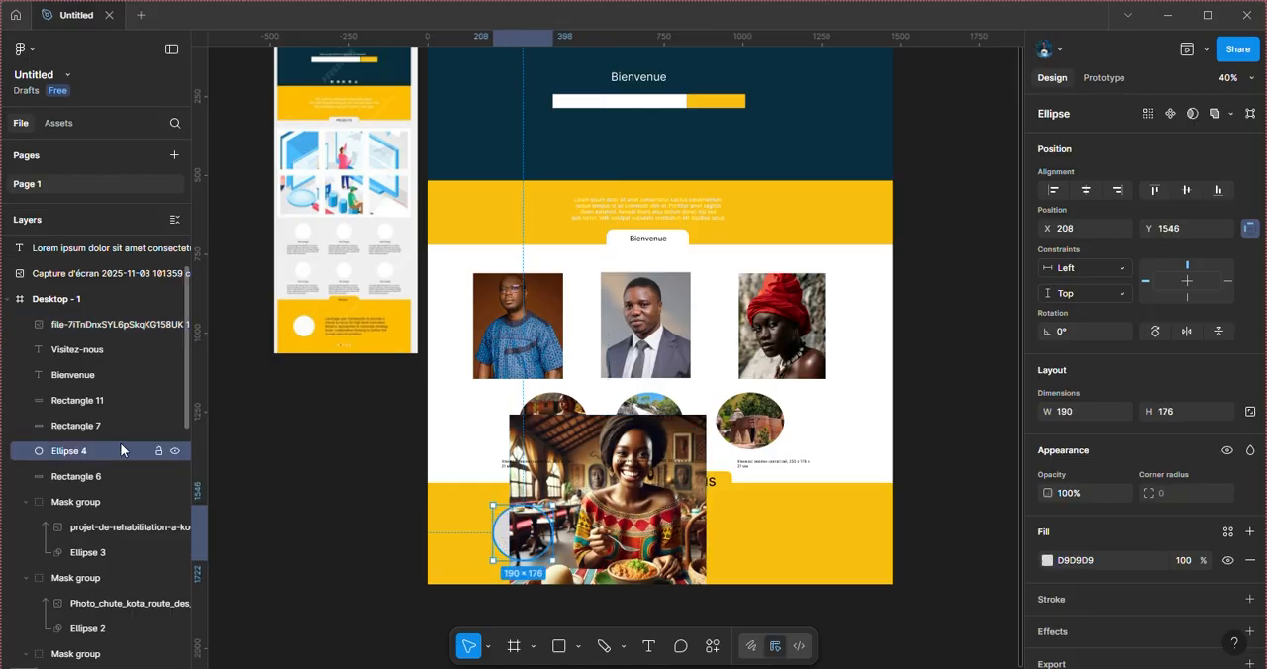
left_click_drag(119, 448, 109, 330)
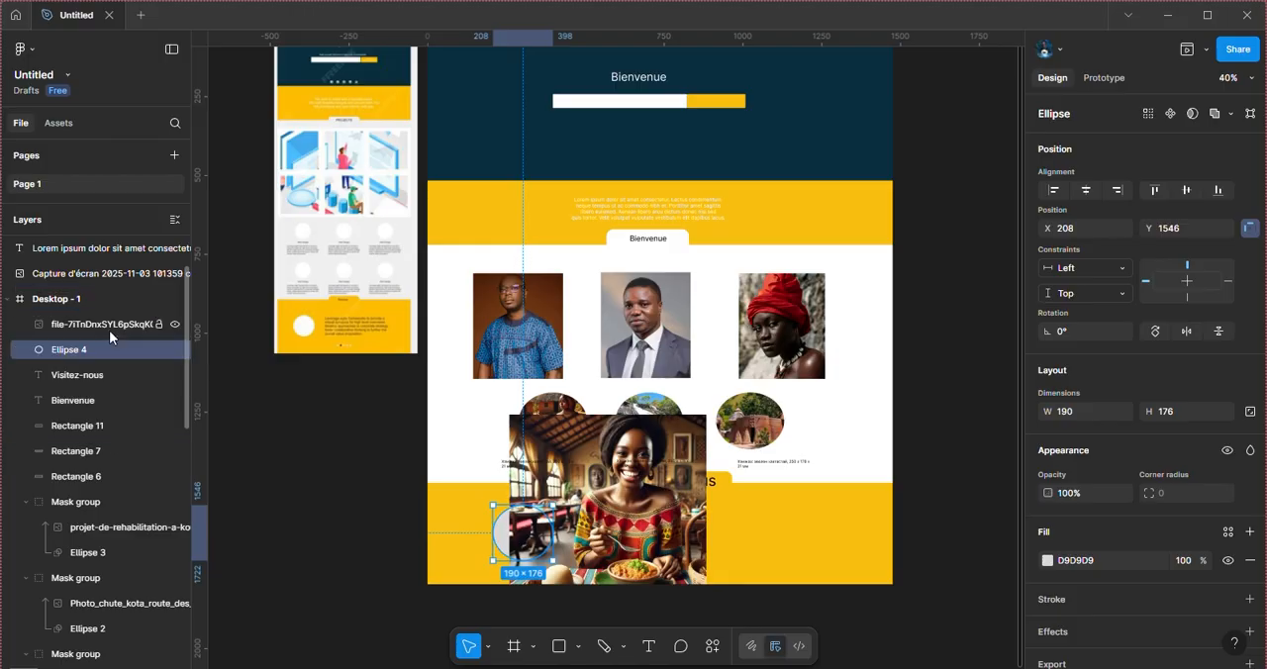
left_click(108, 329, "shift")
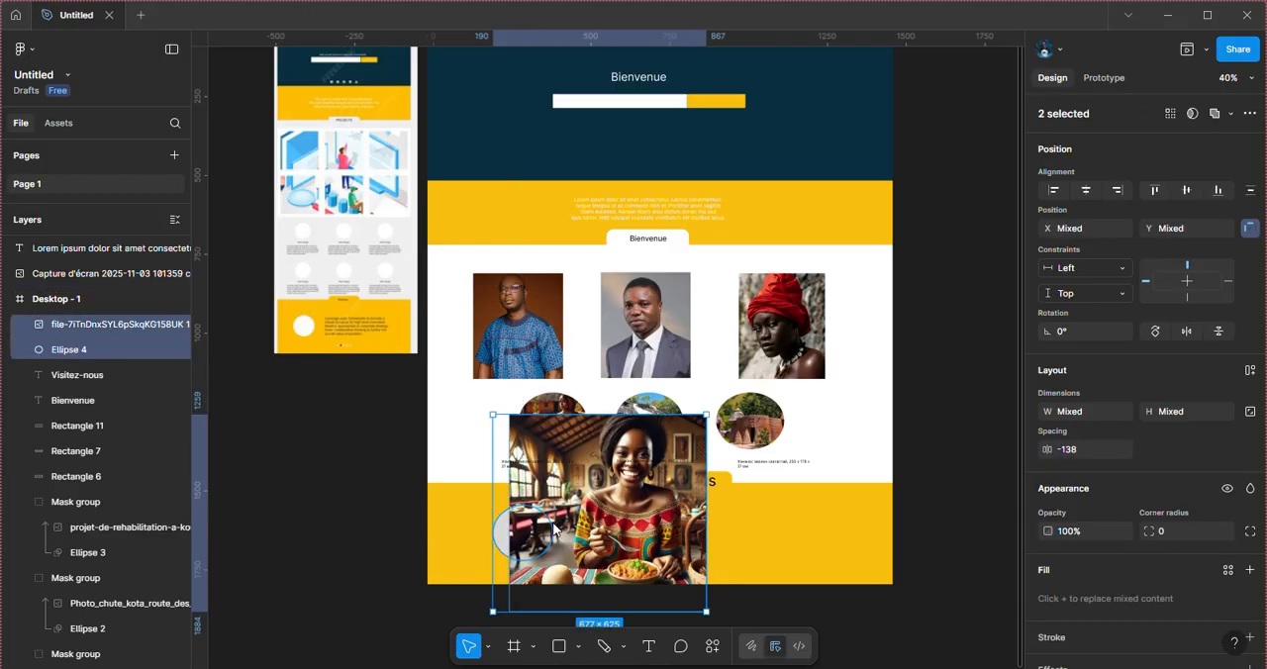
right_click(554, 529)
left_click(633, 393)
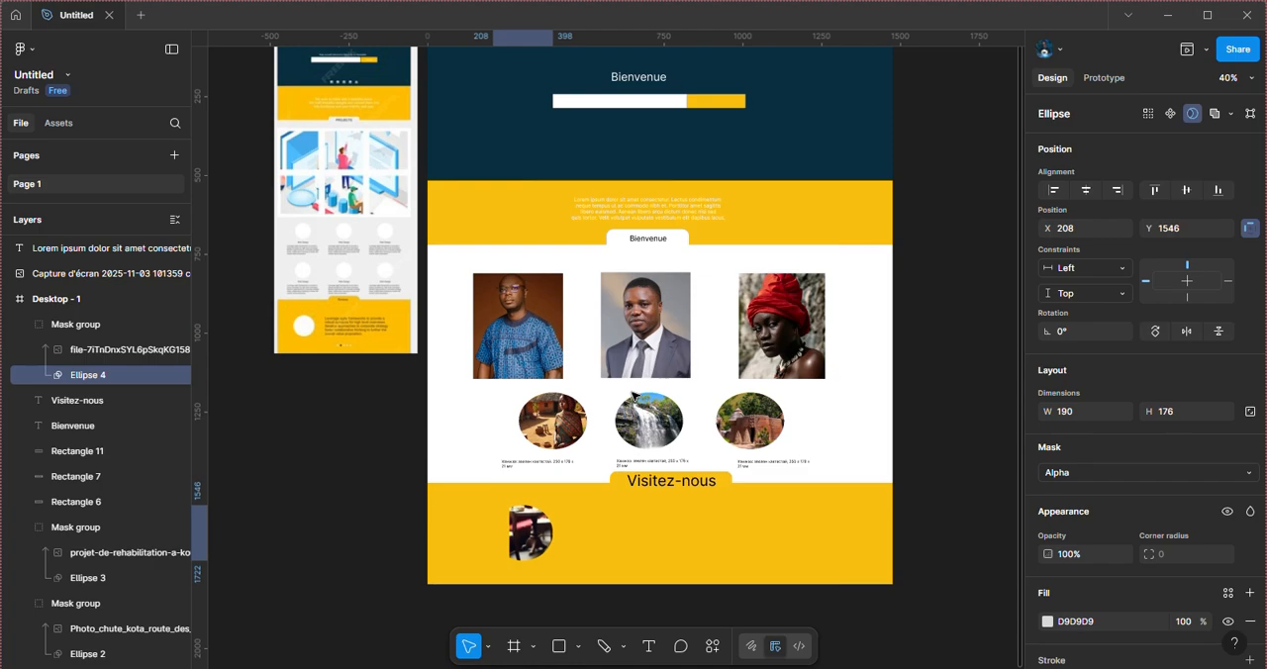
double_click(543, 527)
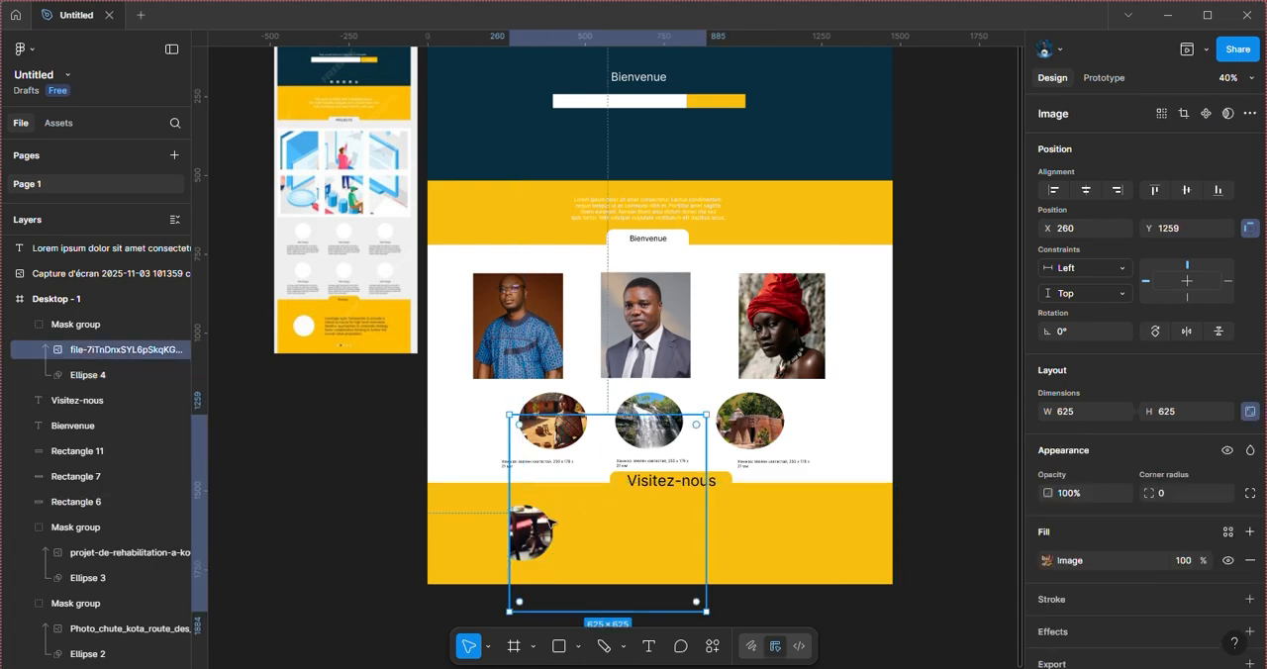
left_click(596, 517)
left_click(532, 531)
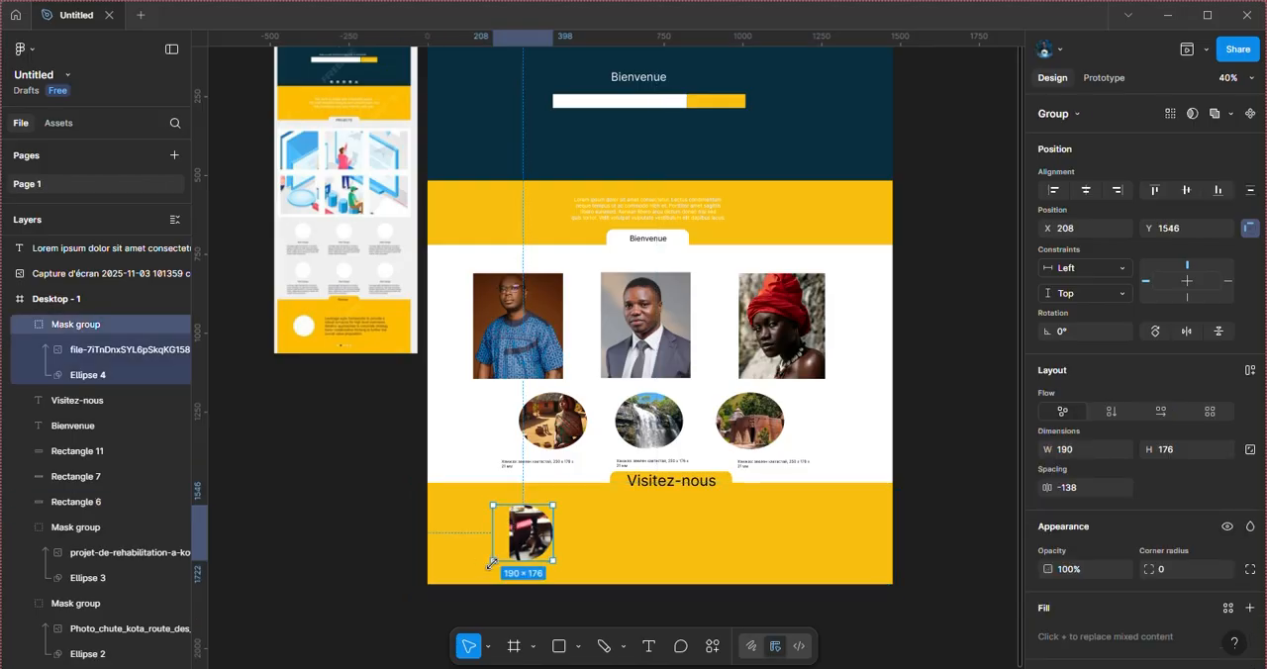
left_click_drag(491, 564, 472, 581)
key("ctrl+z")
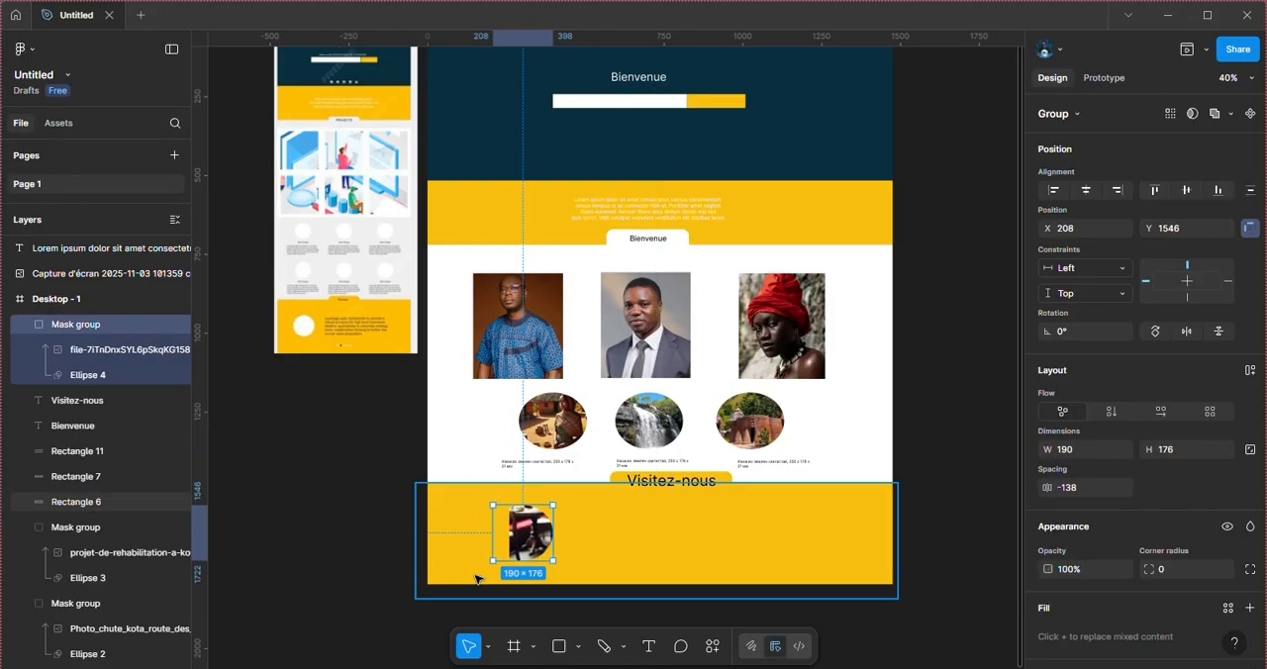
Step: Scale the restaurant portrait inside the Ellipse 4 mask down to 244 × 244 and position it so the woman's face fills the circle
left_click(91, 351)
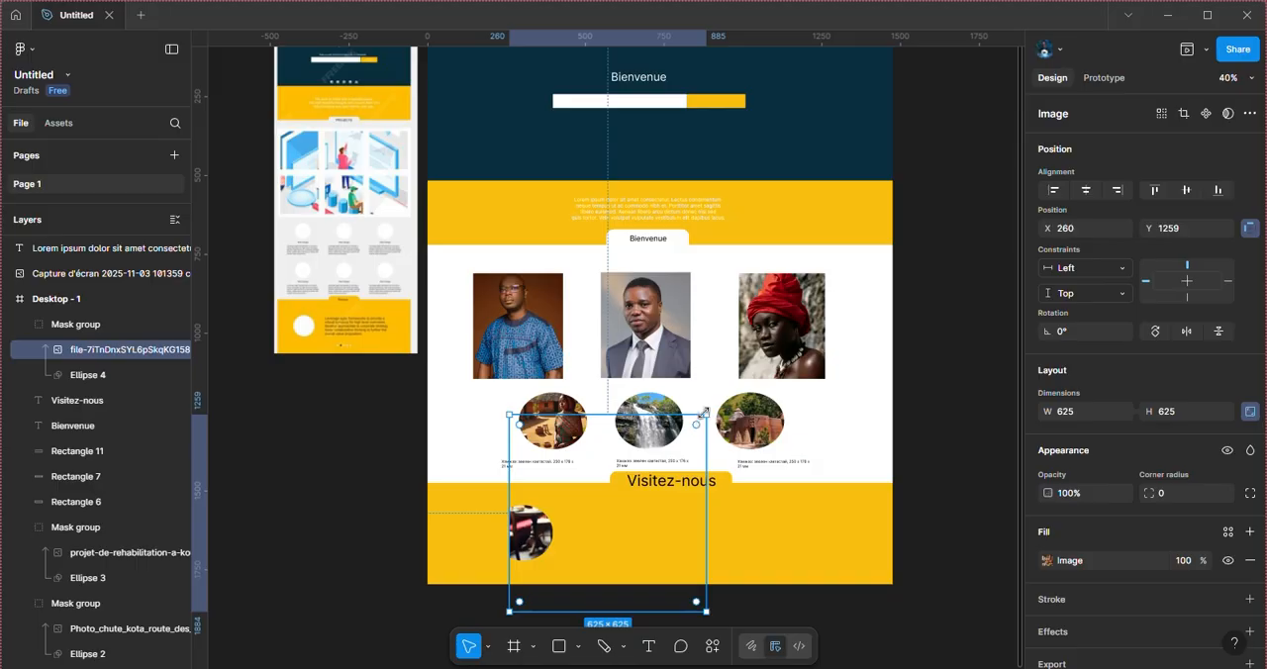
left_click_drag(703, 413, 551, 505)
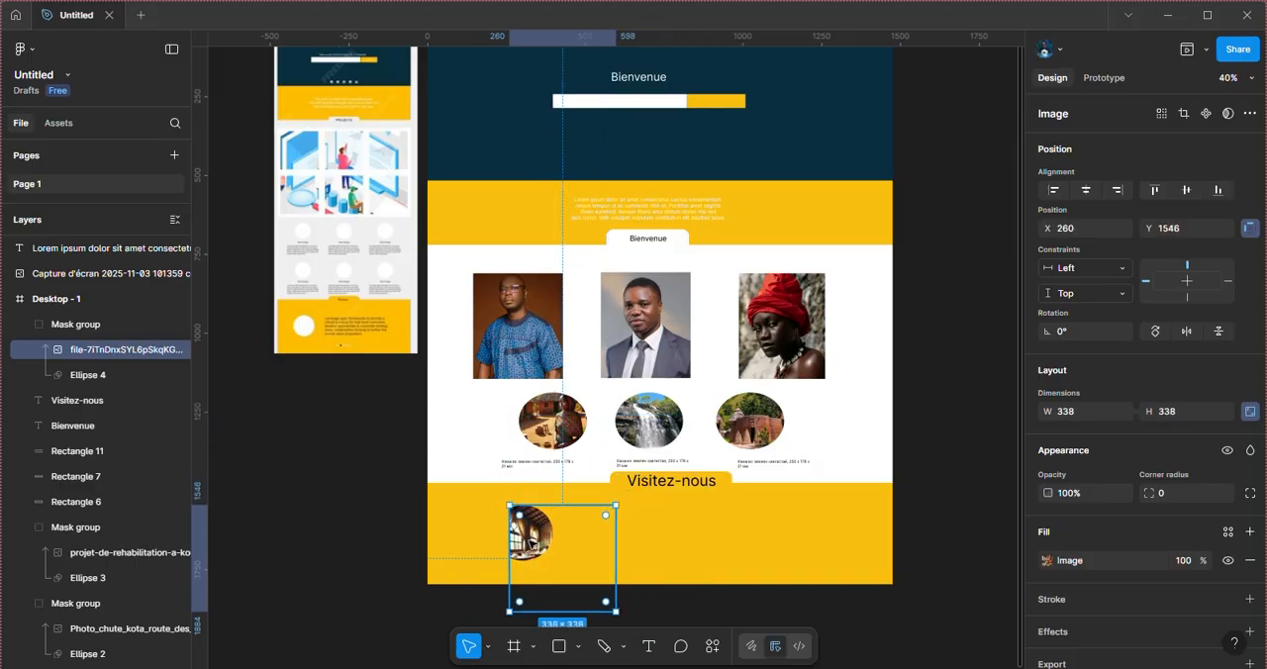
left_click_drag(528, 547, 474, 525)
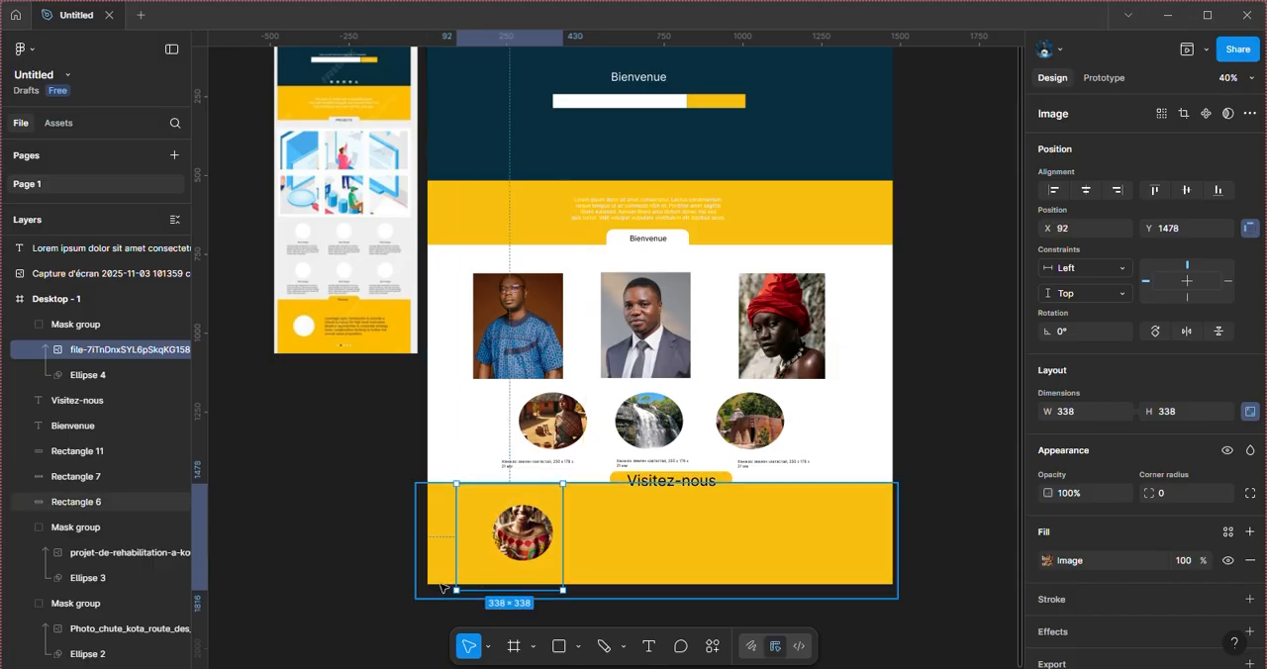
left_click_drag(457, 590, 517, 555)
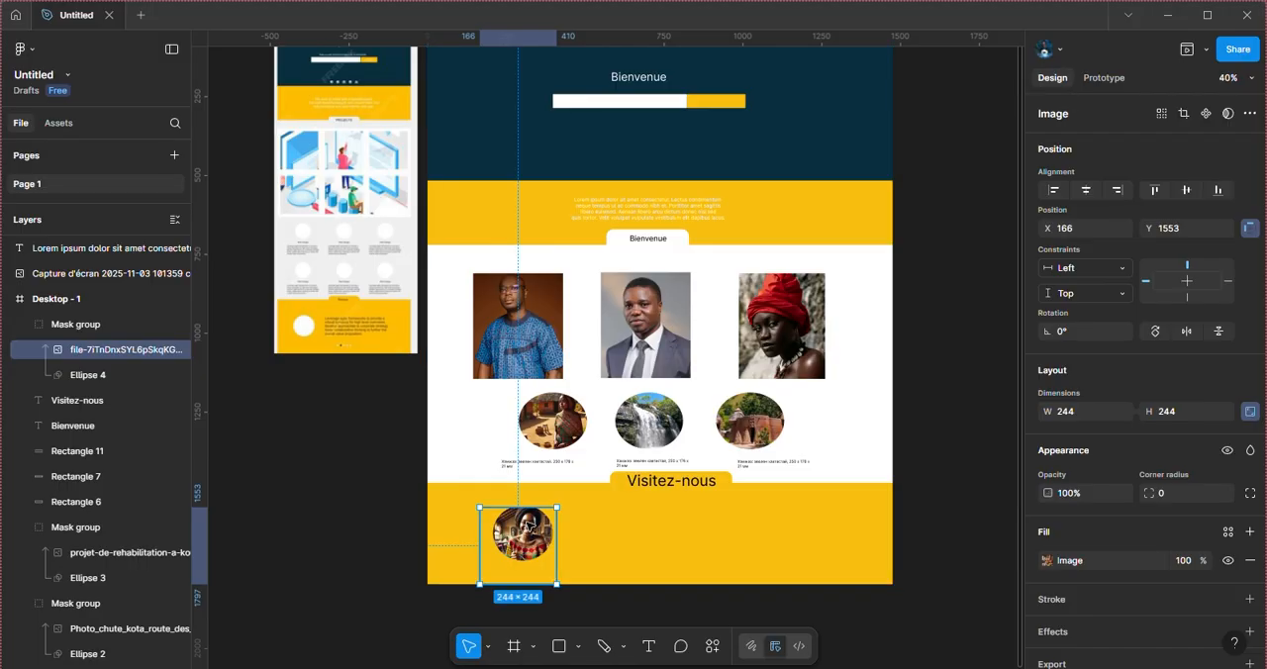
left_click_drag(526, 524, 525, 520)
scroll(524, 520, "down", 1)
left_click(429, 517)
left_click(317, 534)
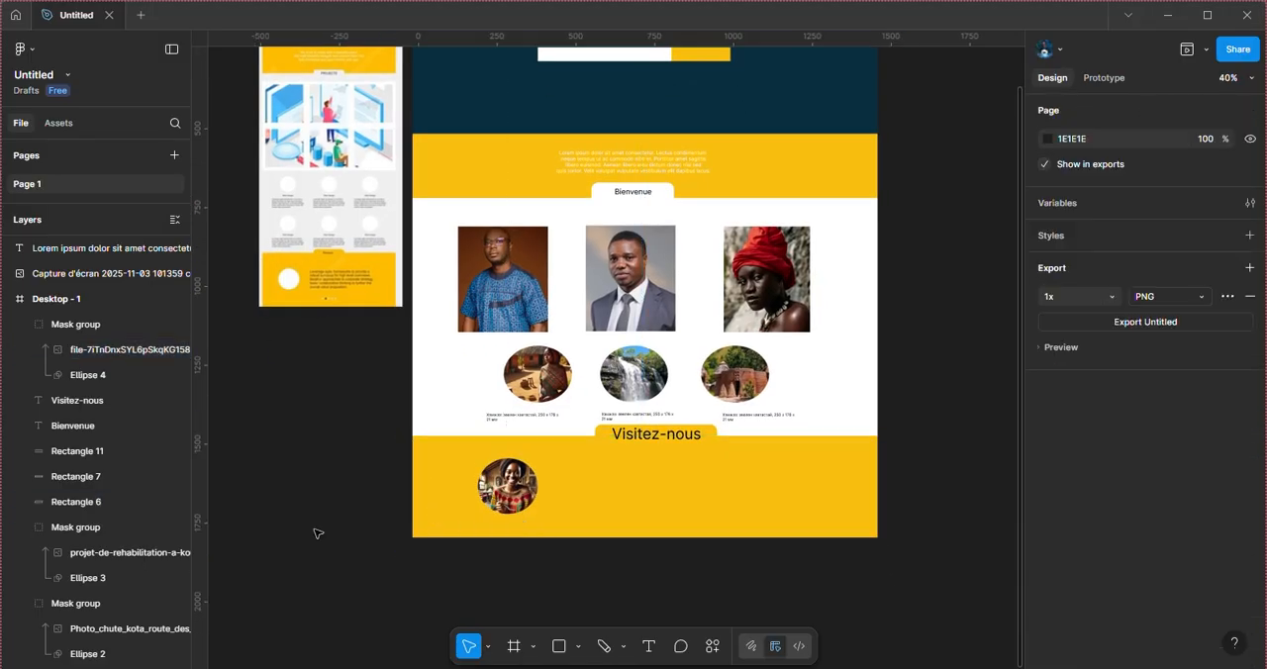
Step: Add a text box about 653 × 156 beside the masked portrait and fill it with 5 sentences from the Lorem Ipsum plugin
left_click(647, 646)
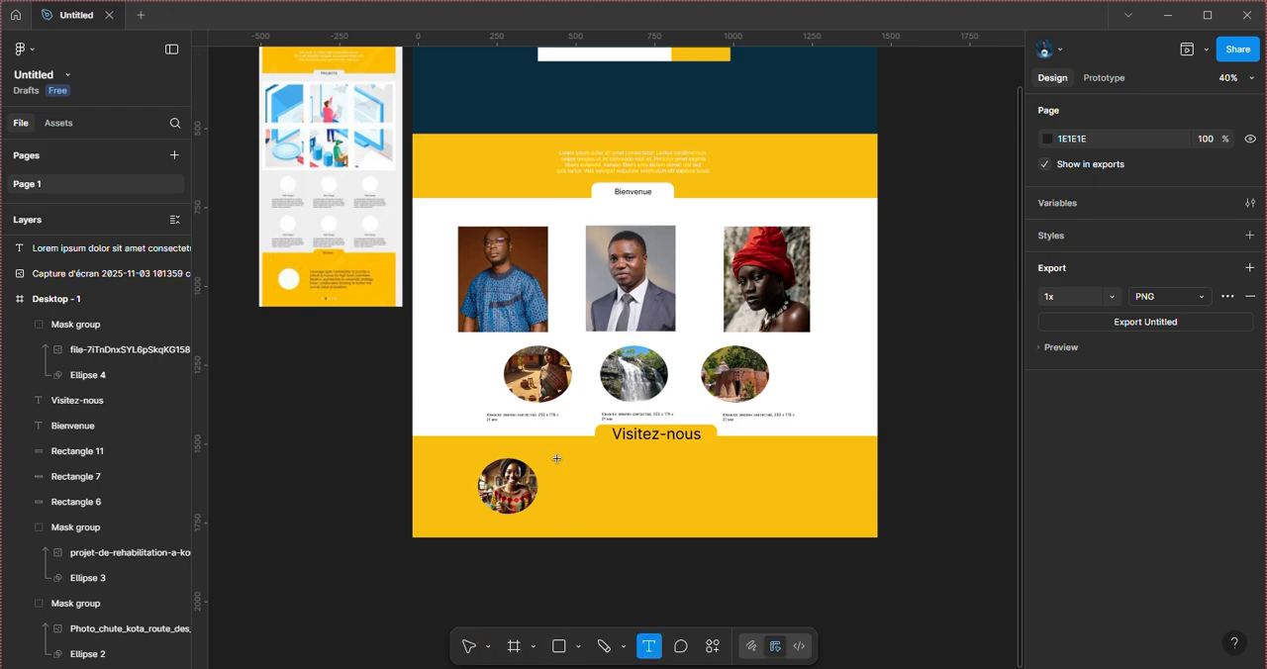
left_click_drag(559, 458, 772, 509)
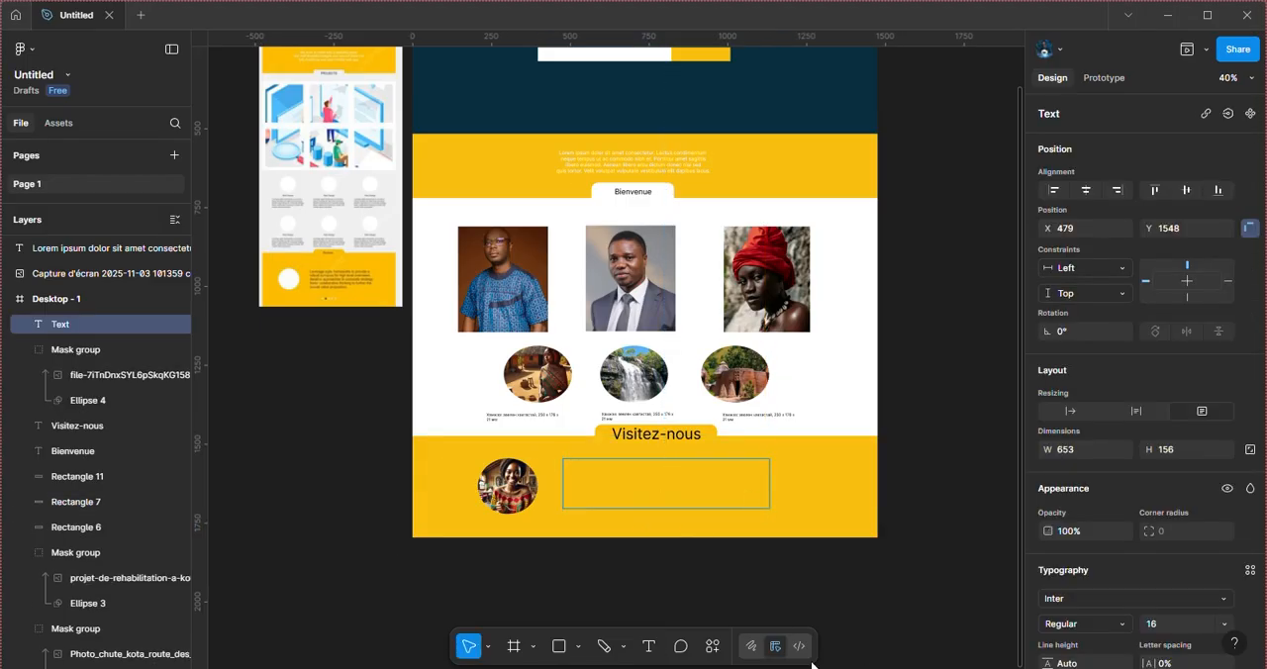
left_click(715, 649)
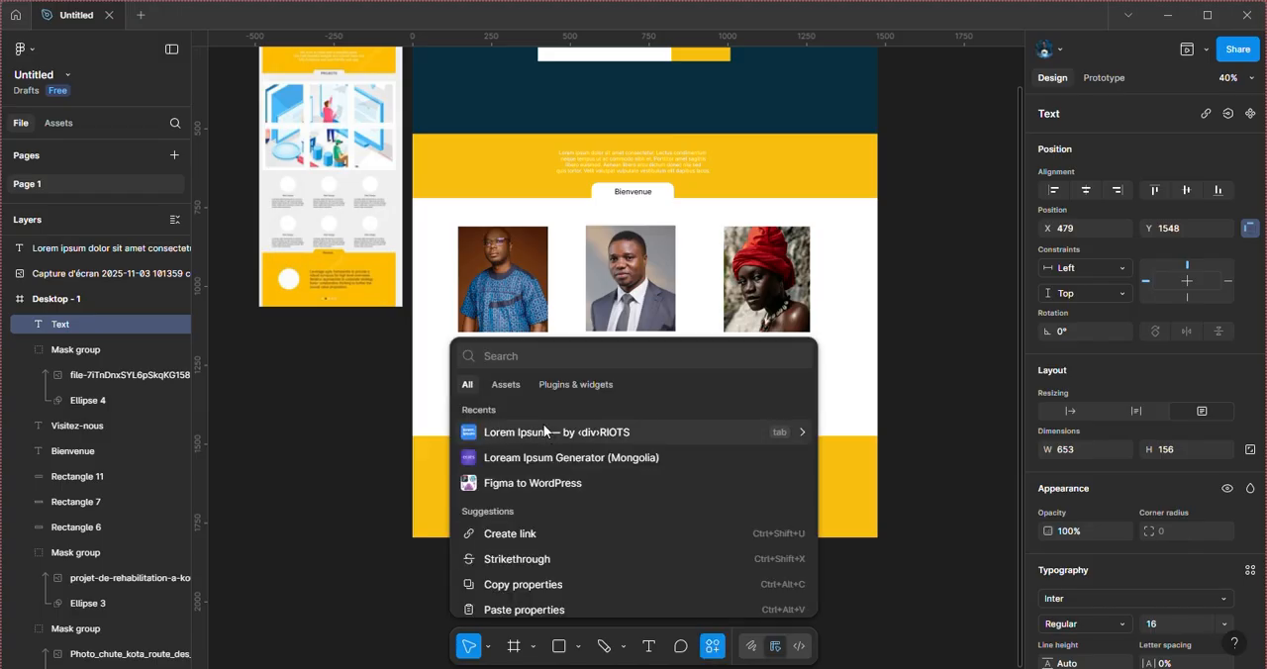
left_click(544, 431)
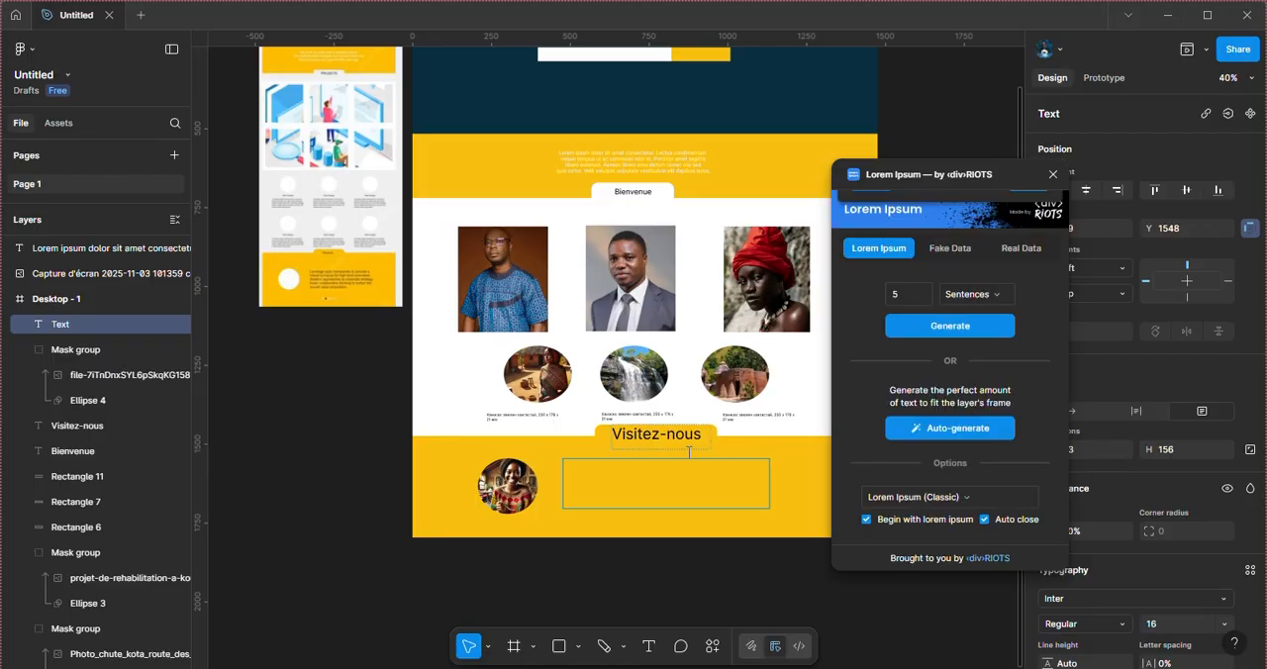
left_click(950, 327)
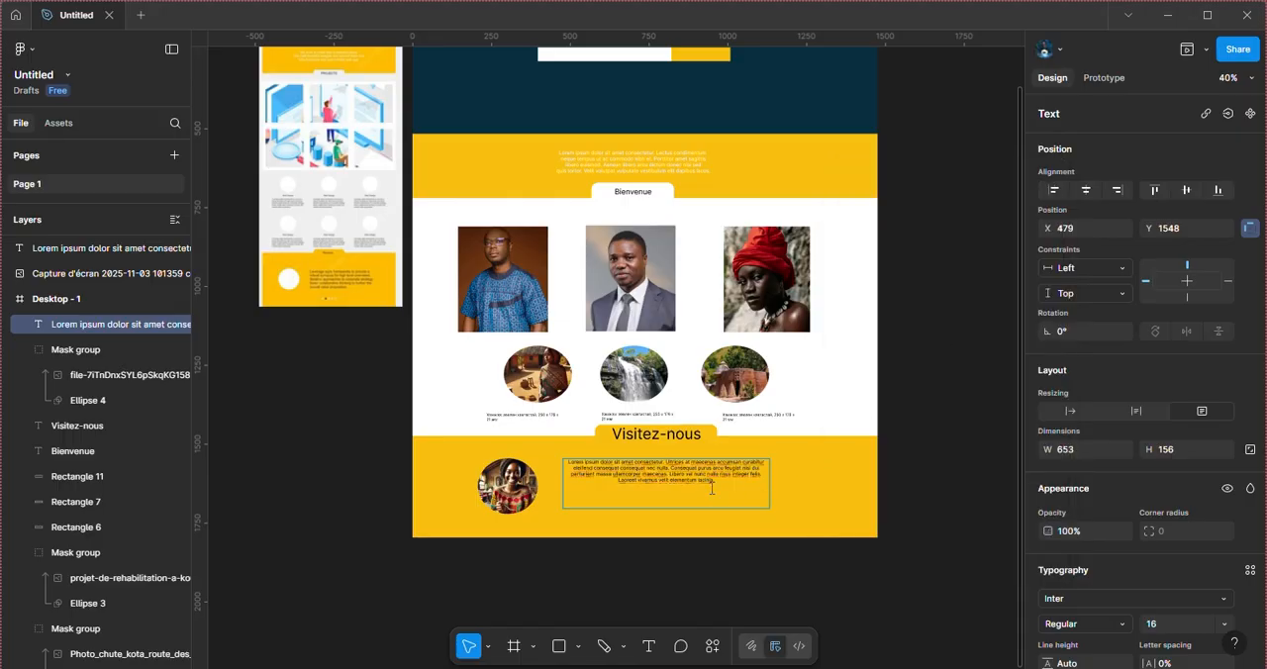
Step: Set the font size of the whole footer Lorem ipsum paragraph to 20
key("ctrl+a")
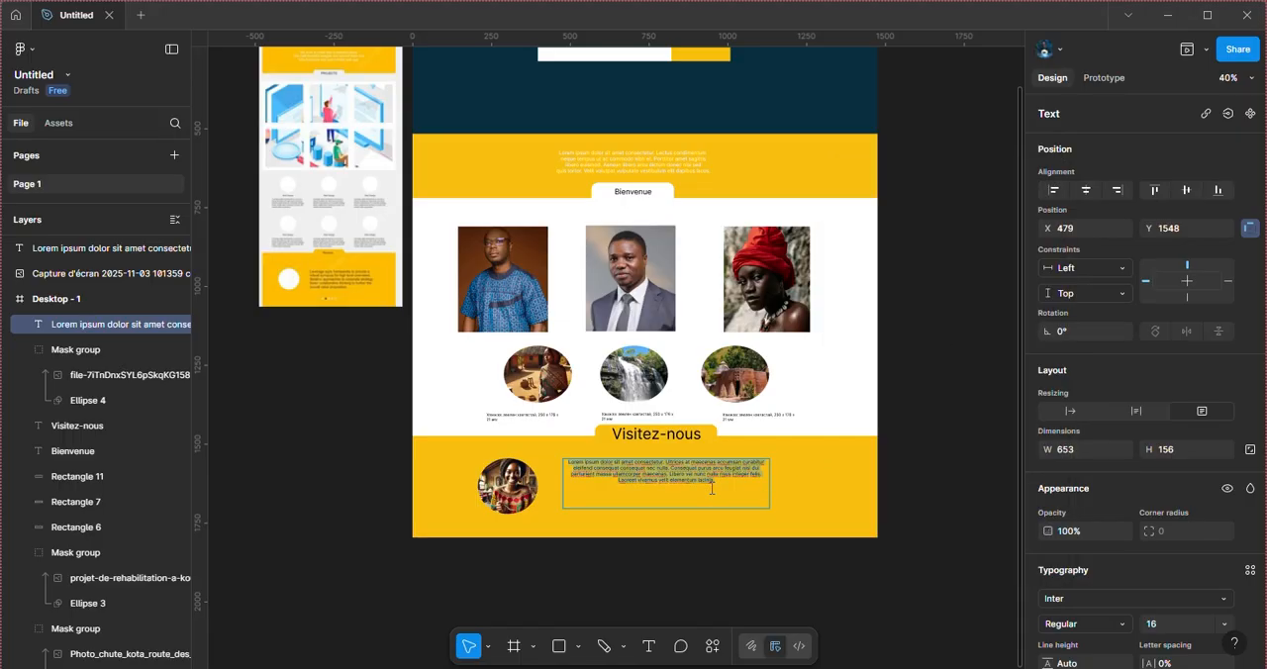
left_click(1227, 623)
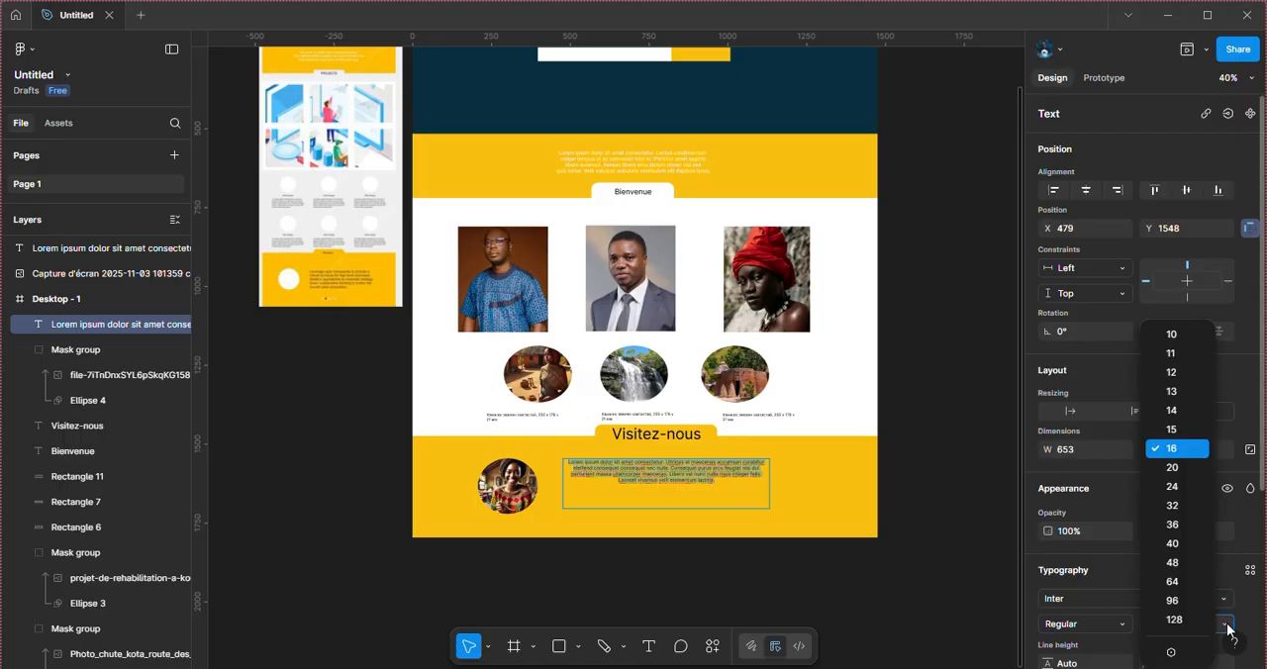
left_click(1227, 626)
left_click(1227, 626)
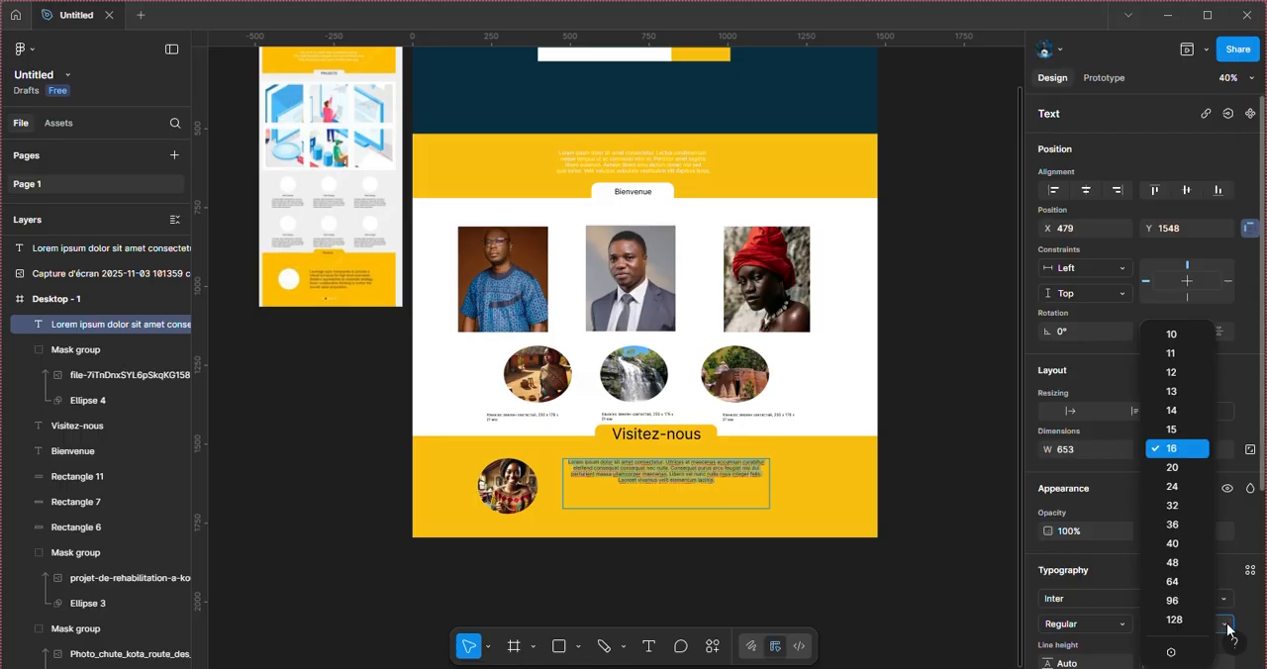
left_click(1167, 468)
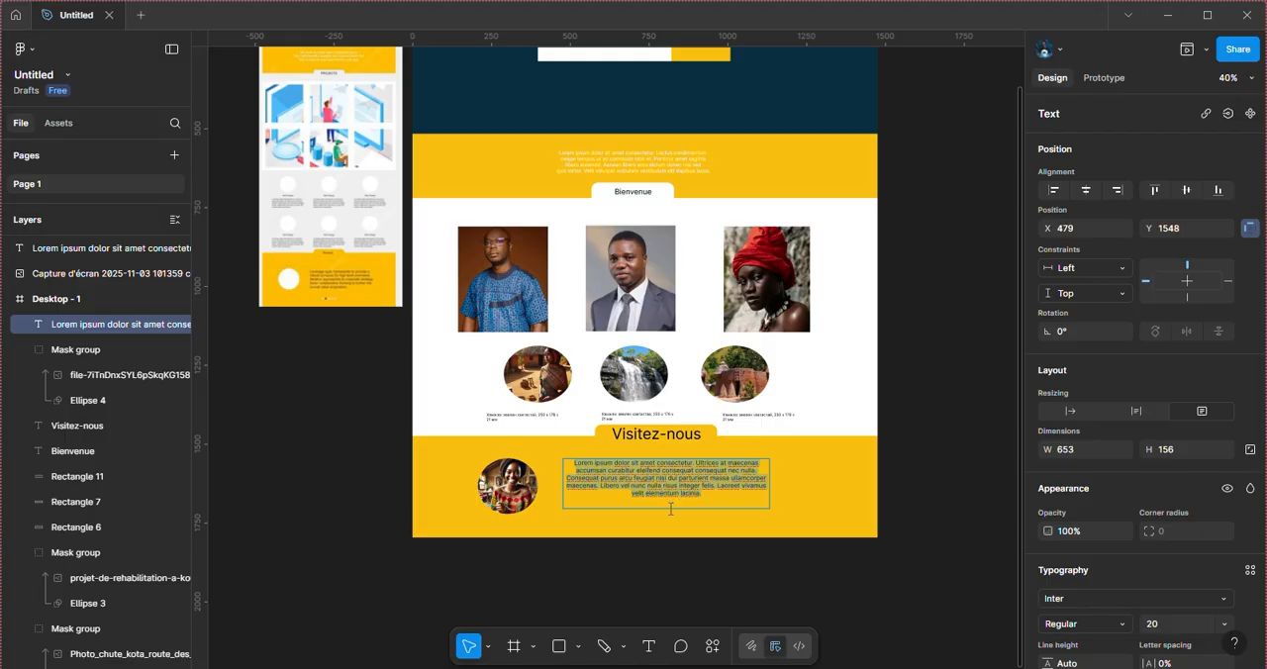
key("Escape")
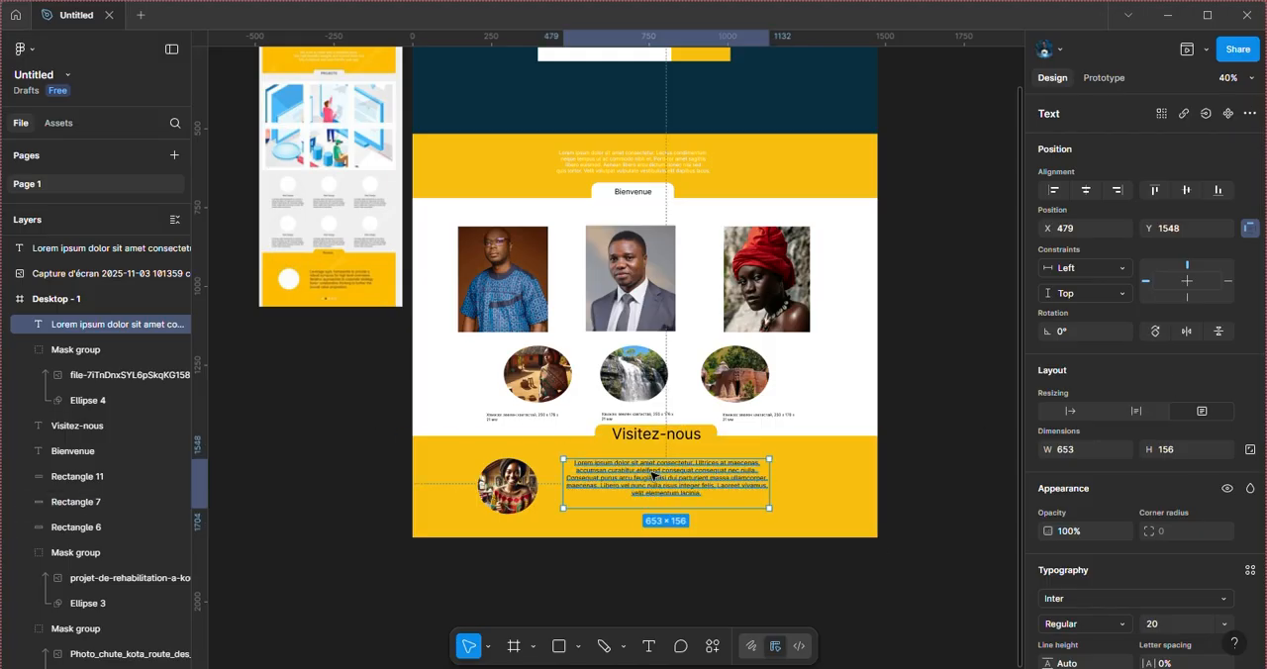
left_click(933, 523)
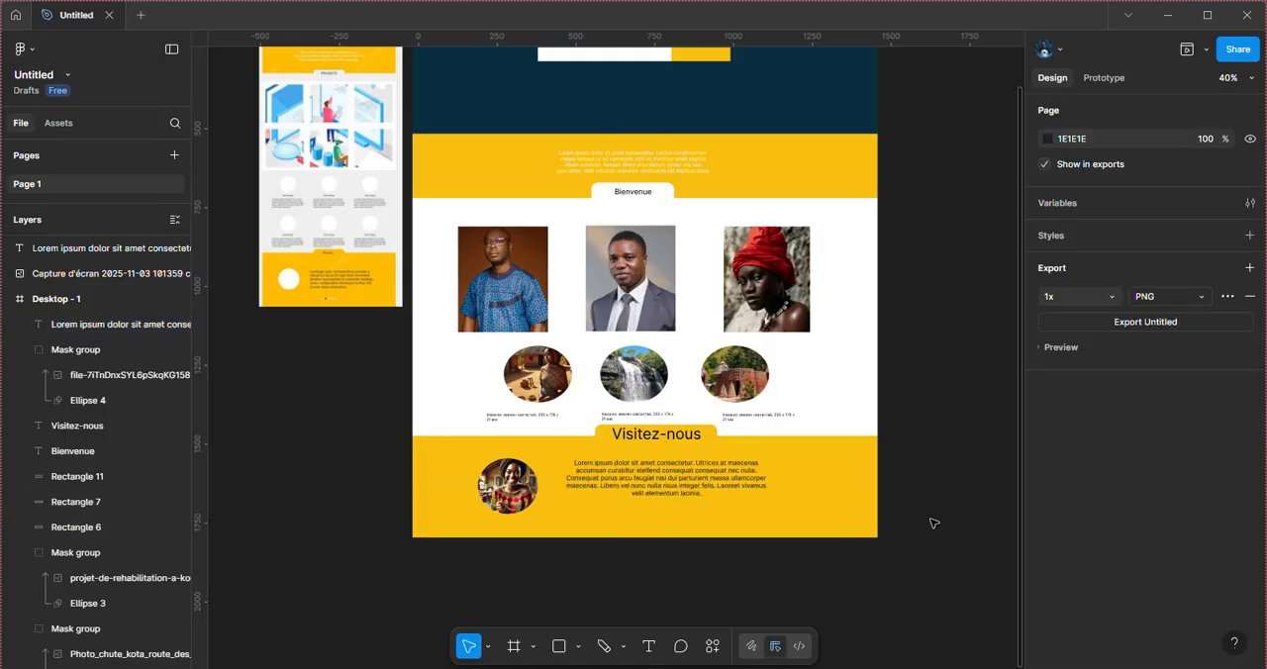
Step: Left-align the footer Lorem ipsum paragraph and move its text box down to Y 1580
left_click(689, 485)
scroll(1092, 560, "down", 3)
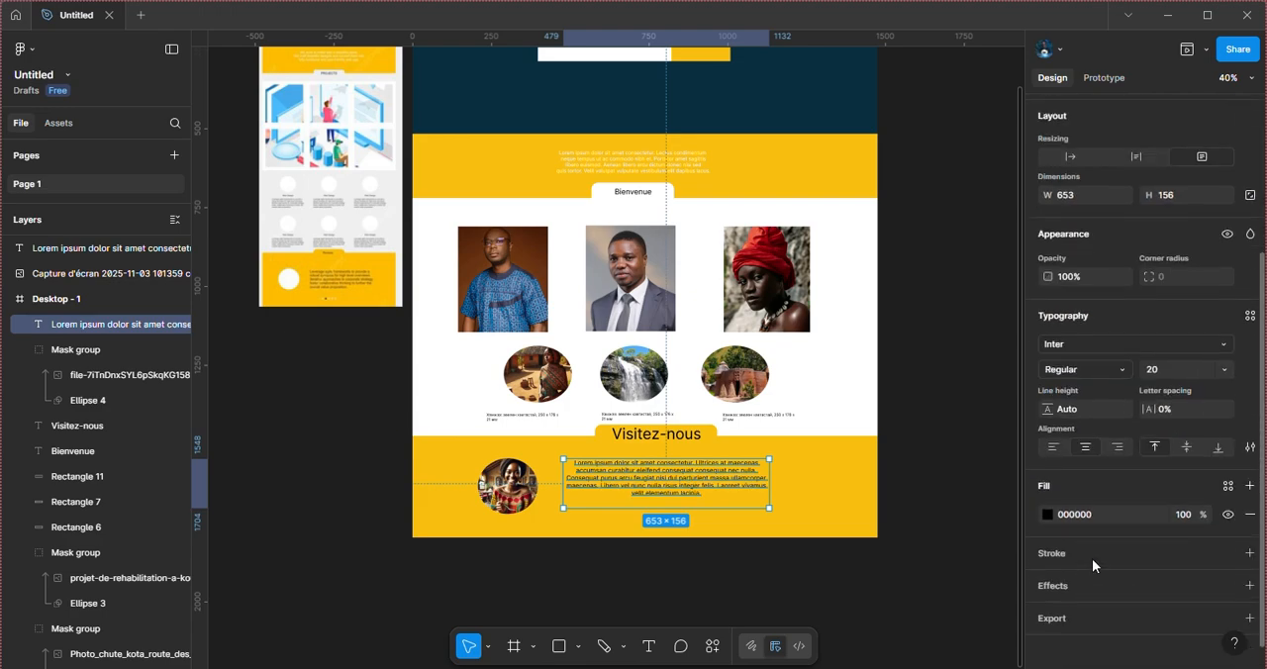
left_click(1053, 447)
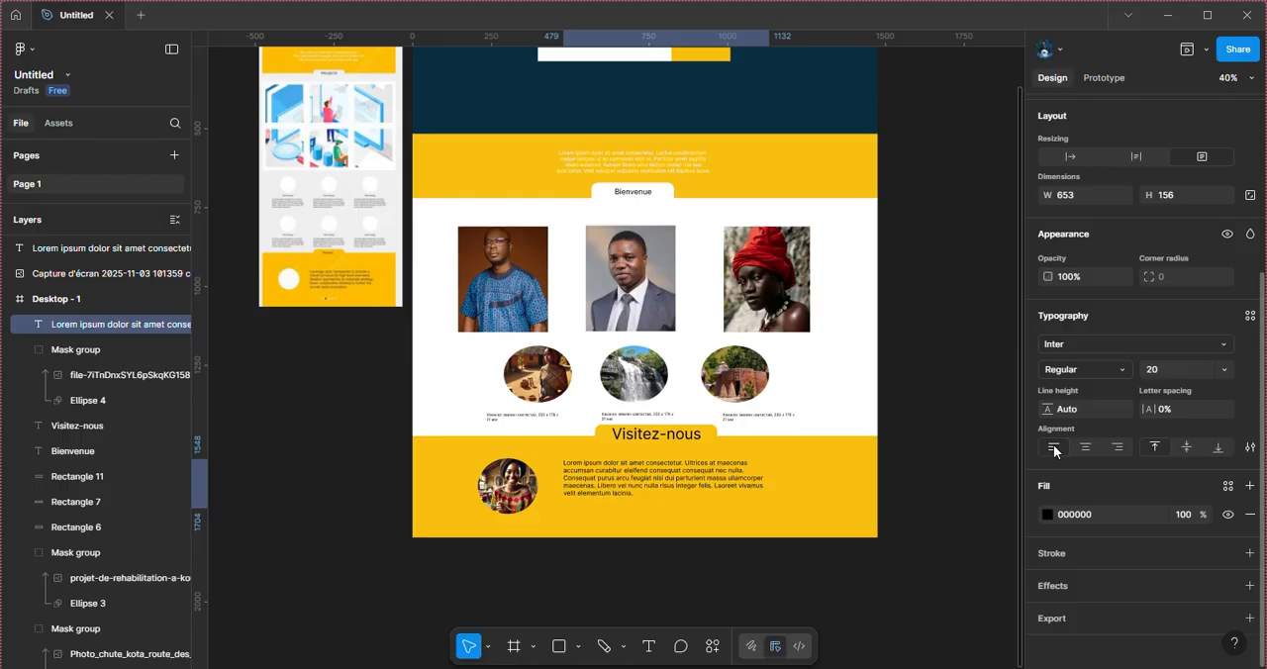
left_click_drag(581, 484, 583, 495)
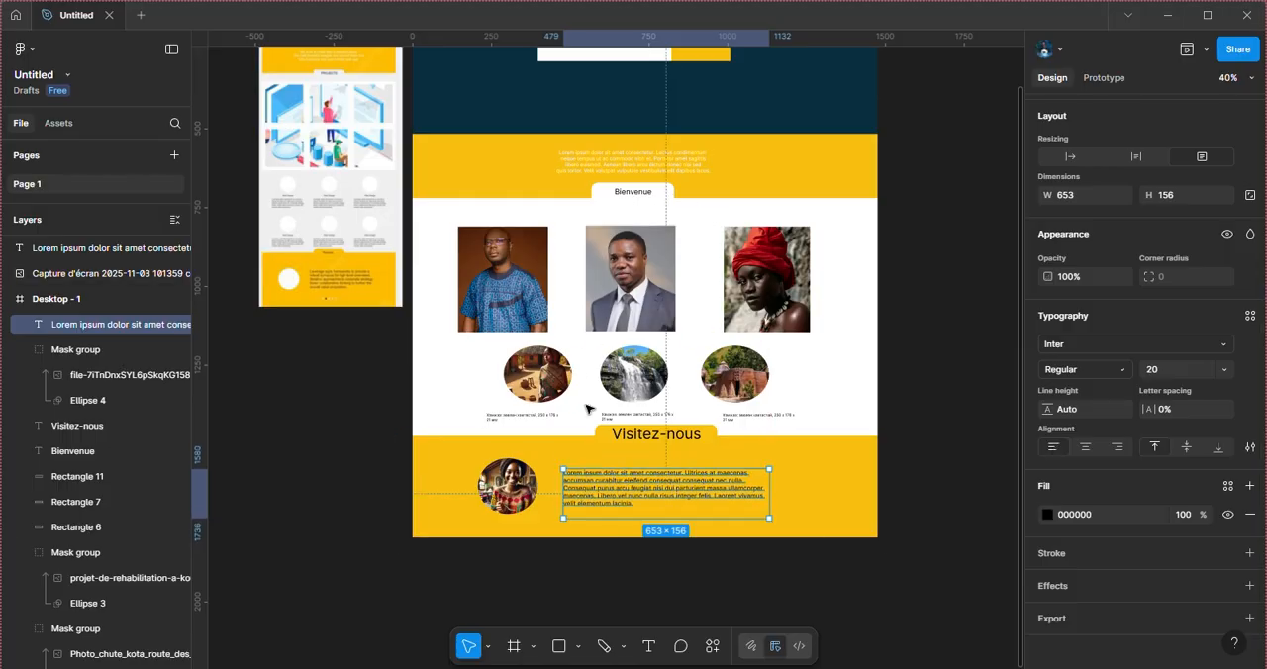
Step: Compare the complete Desktop - 1 layout, including the footer portrait and paragraph, with the reference screenshot
scroll(586, 408, "down", 3)
scroll(587, 407, "right", 2)
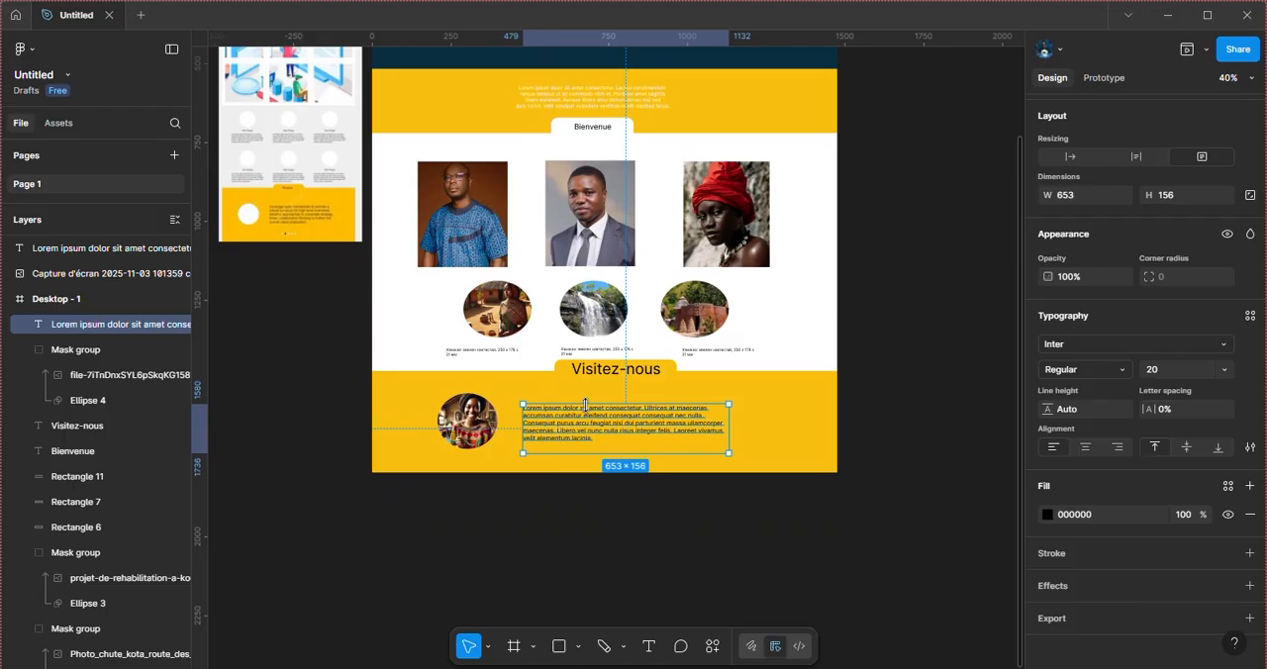
scroll(585, 406, "up", 6)
scroll(585, 406, "left", 3)
scroll(588, 406, "down", 2)
scroll(588, 407, "right", 1)
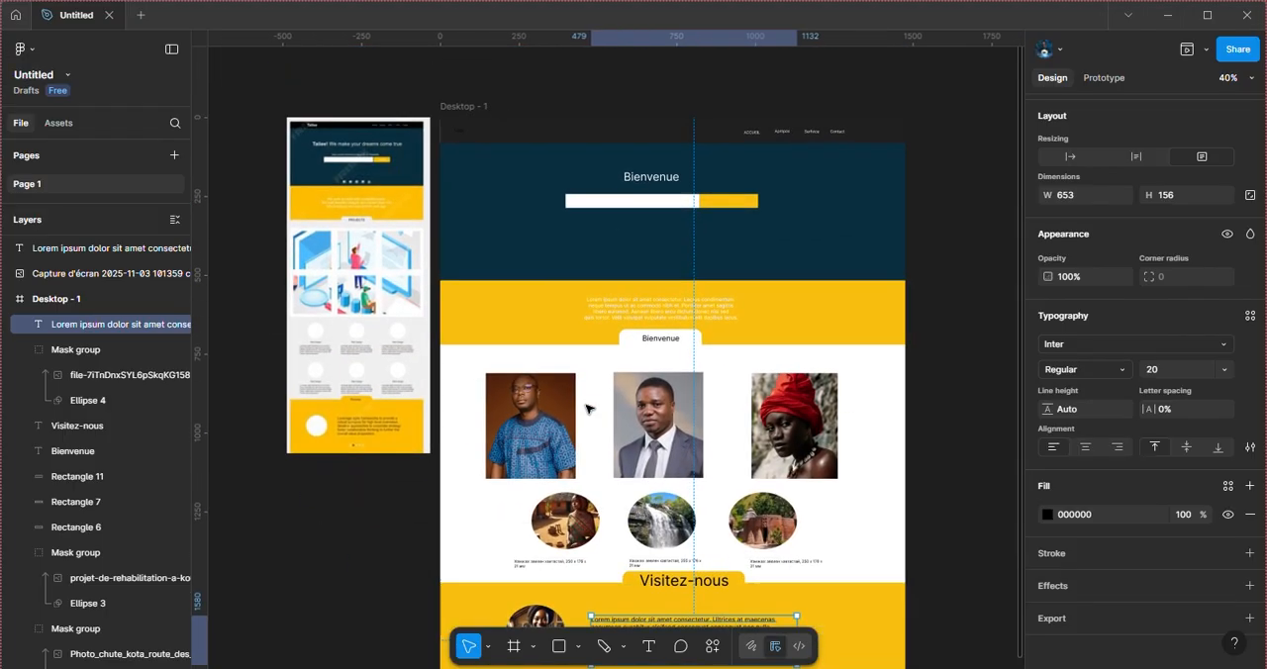
scroll(586, 407, "down", 5)
scroll(587, 408, "up", 4)
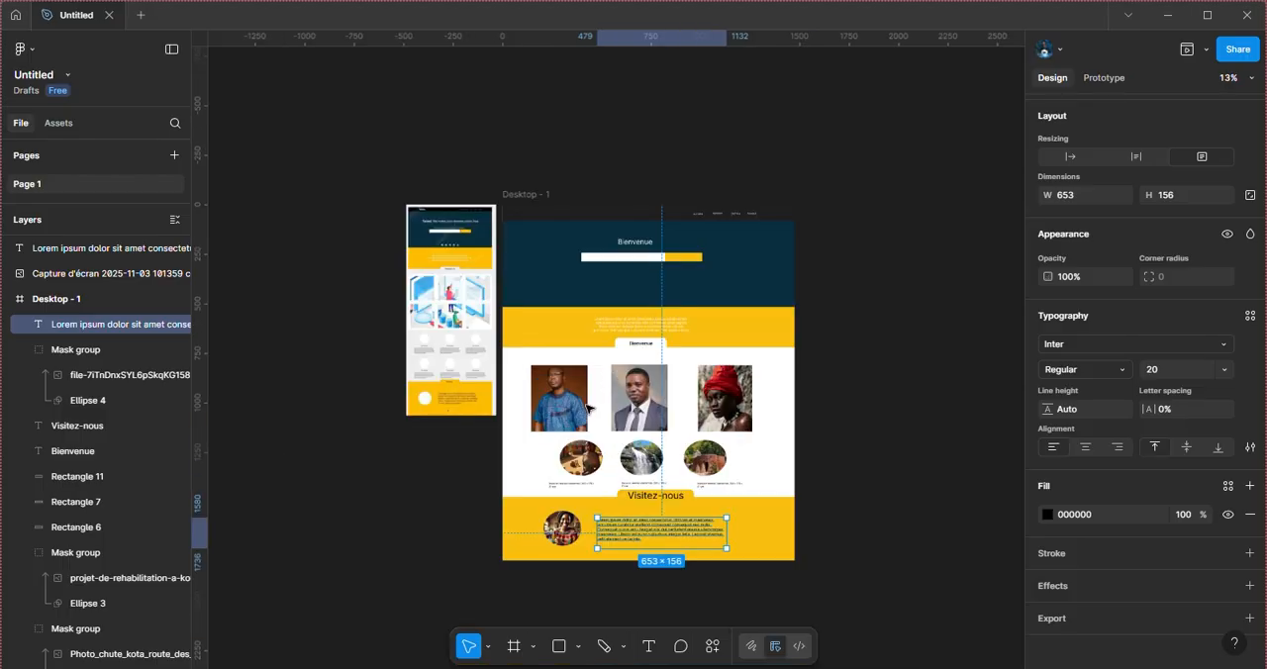
scroll(587, 407, "up", 2)
scroll(587, 408, "down", 5)
scroll(587, 408, "right", 2)
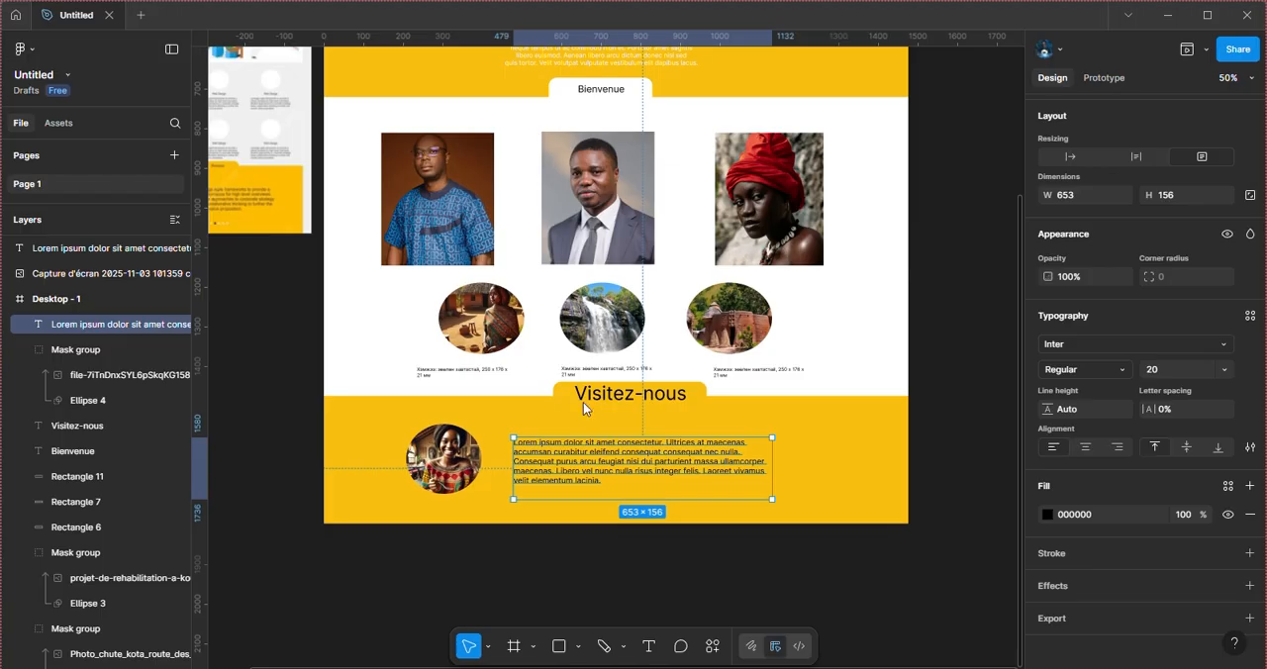
Step: Move the caption under the first oval image to X 275, Y 1400 and open the Lorem Ipsum plugin for its selected text
left_click(433, 374)
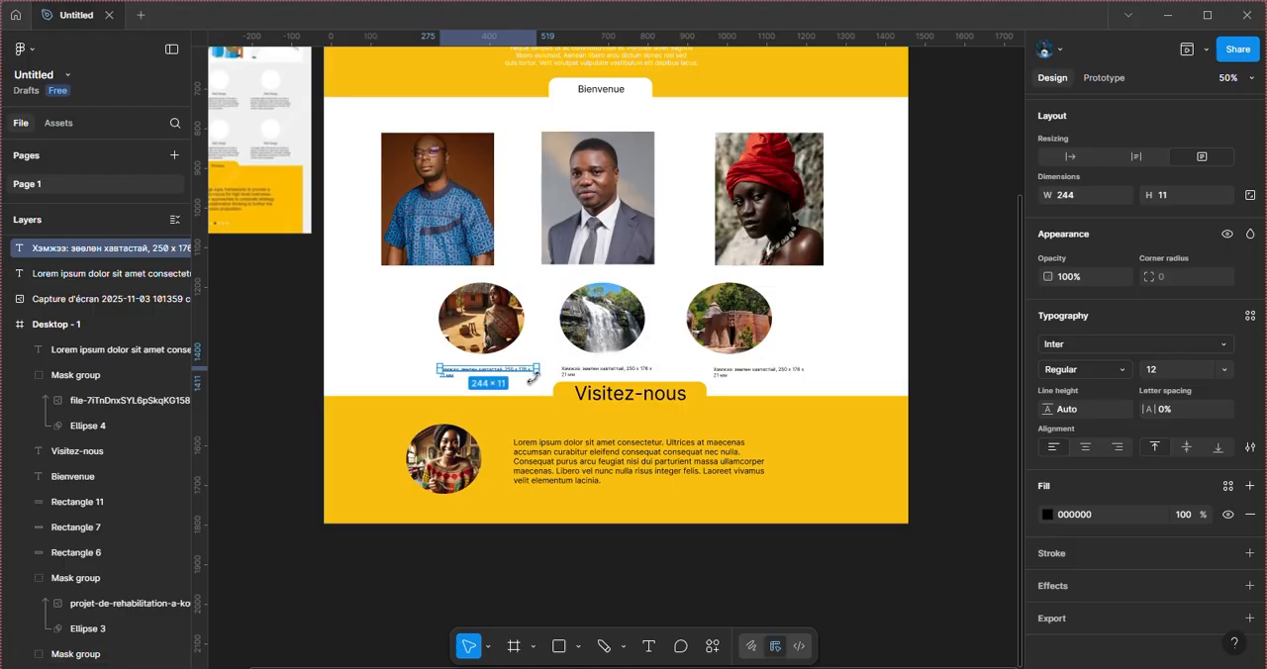
scroll(535, 381, "up", 5)
scroll(535, 381, "left", 2)
scroll(536, 381, "down", 3)
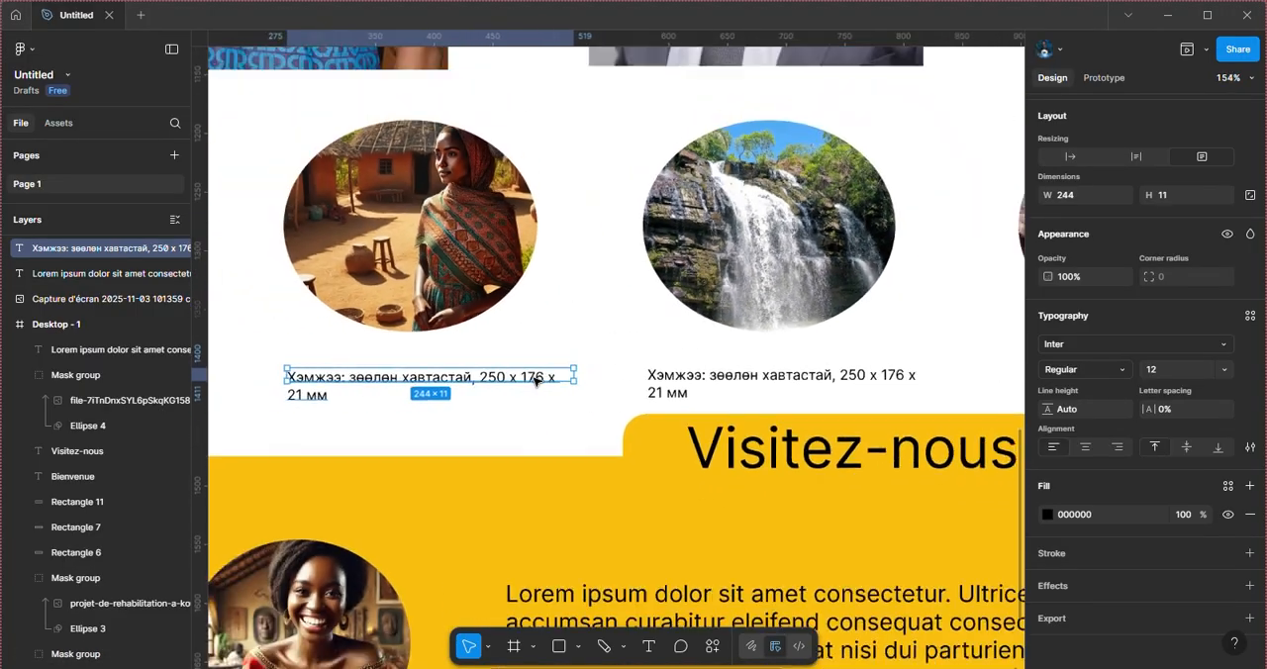
double_click(361, 377)
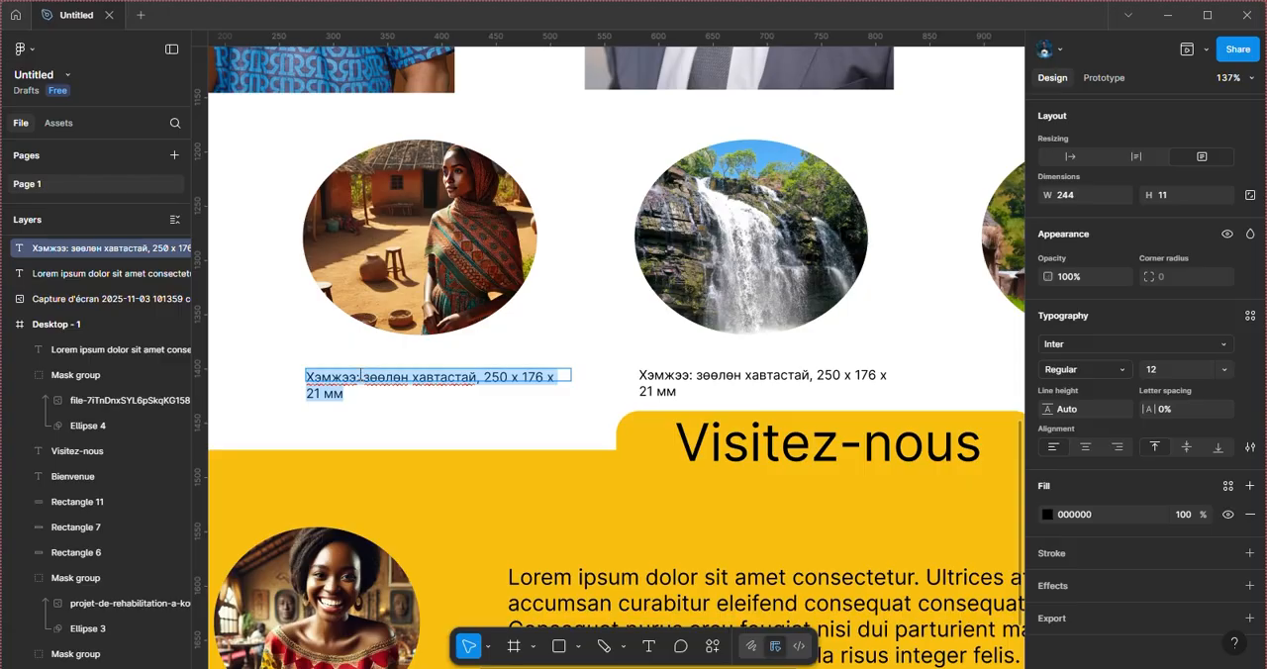
left_click(713, 646)
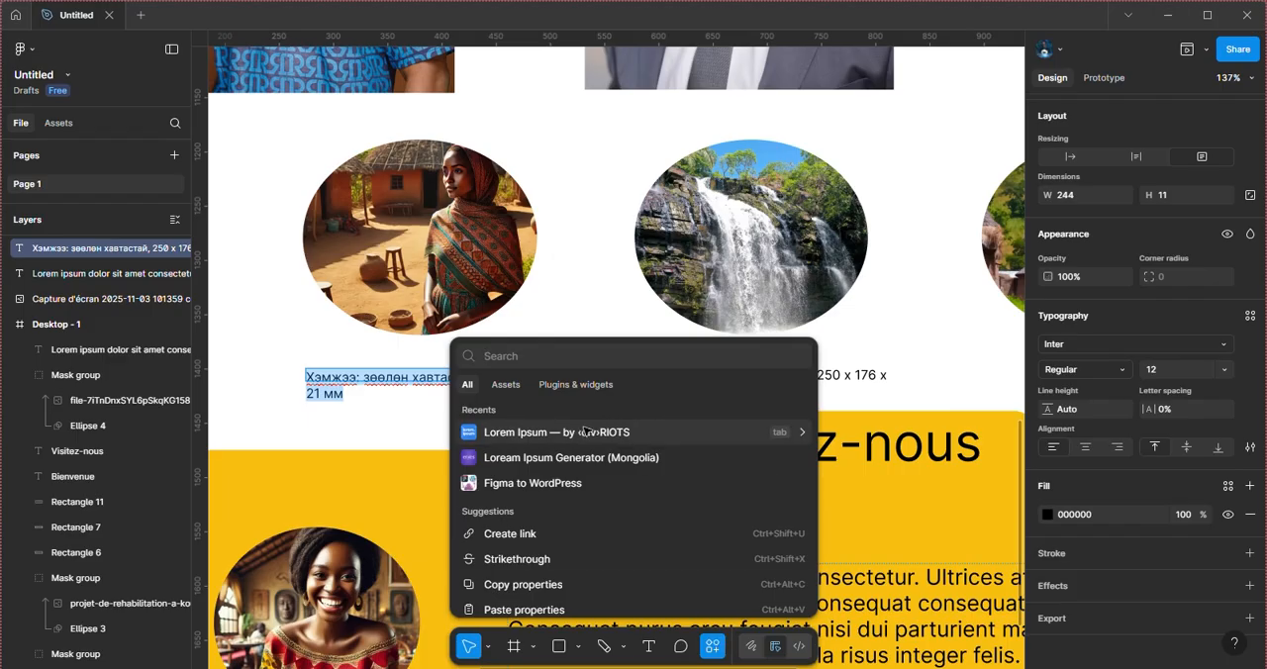
left_click(586, 433)
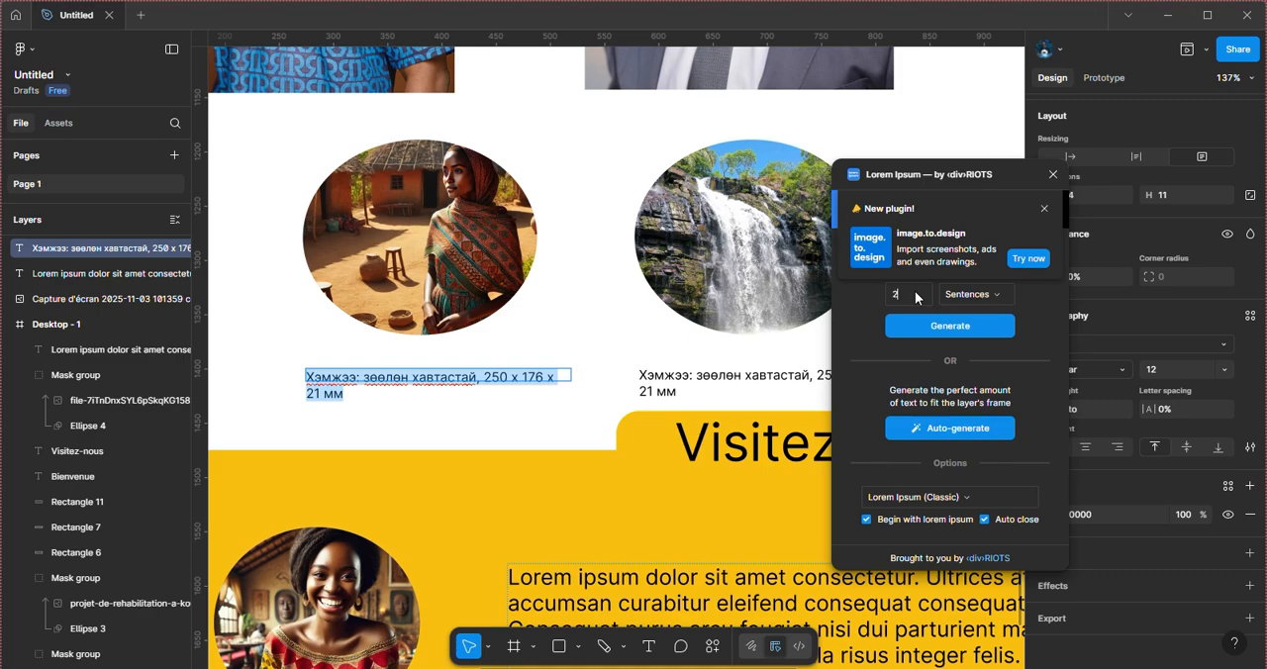
Step: Generate two Lorem ipsum sentences for the caption under the first oval image and delete the old caption under the waterfall image
left_click(949, 328)
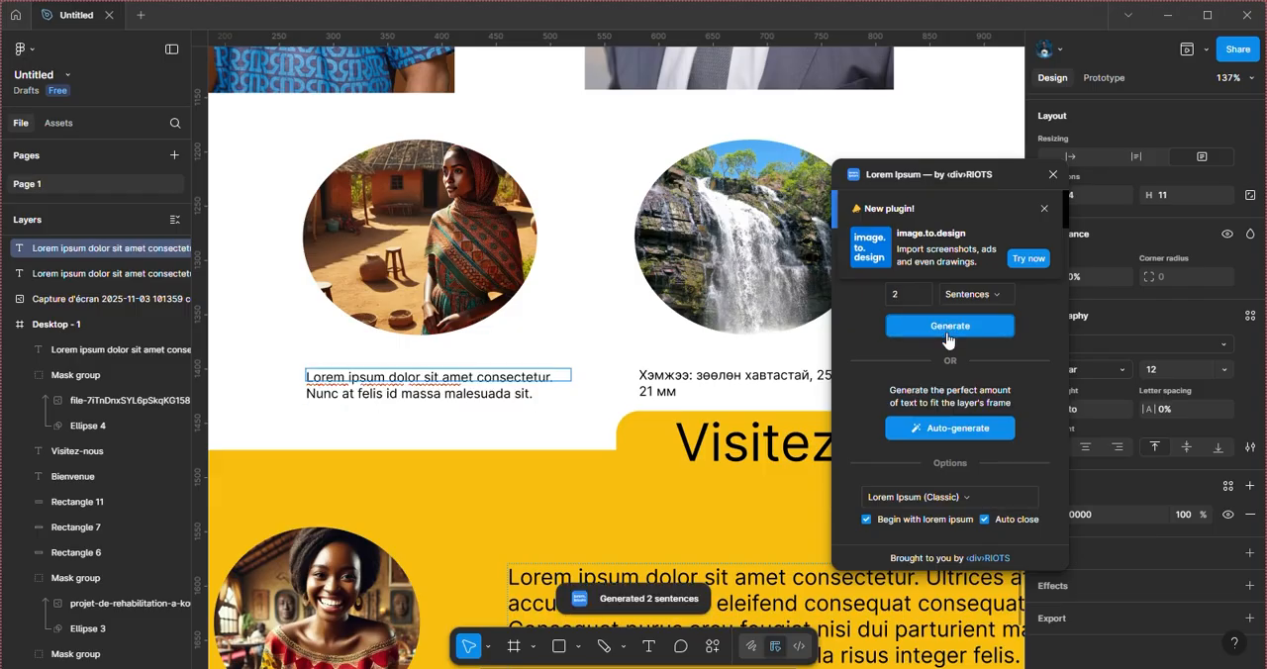
left_click(682, 384)
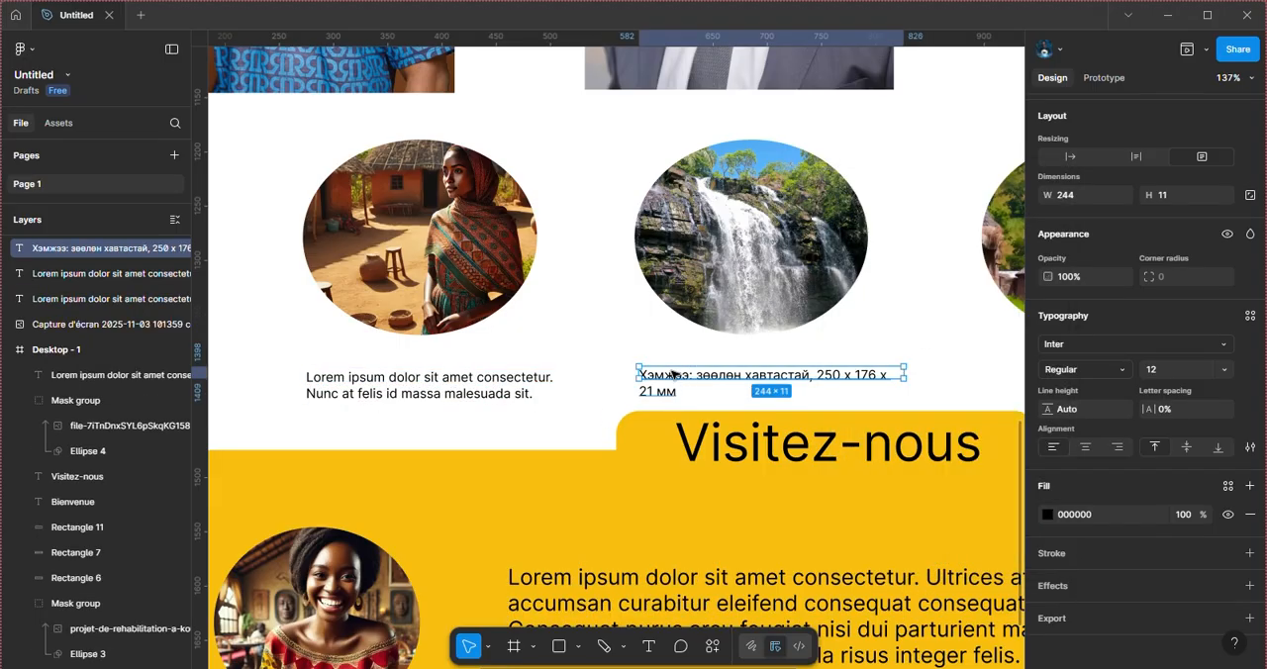
key("Delete")
Step: Duplicate the first oval image's caption, placing one under the waterfall at X 593, Y 1387 and the other under the first oval at X 297, Y 1386
left_click(415, 395)
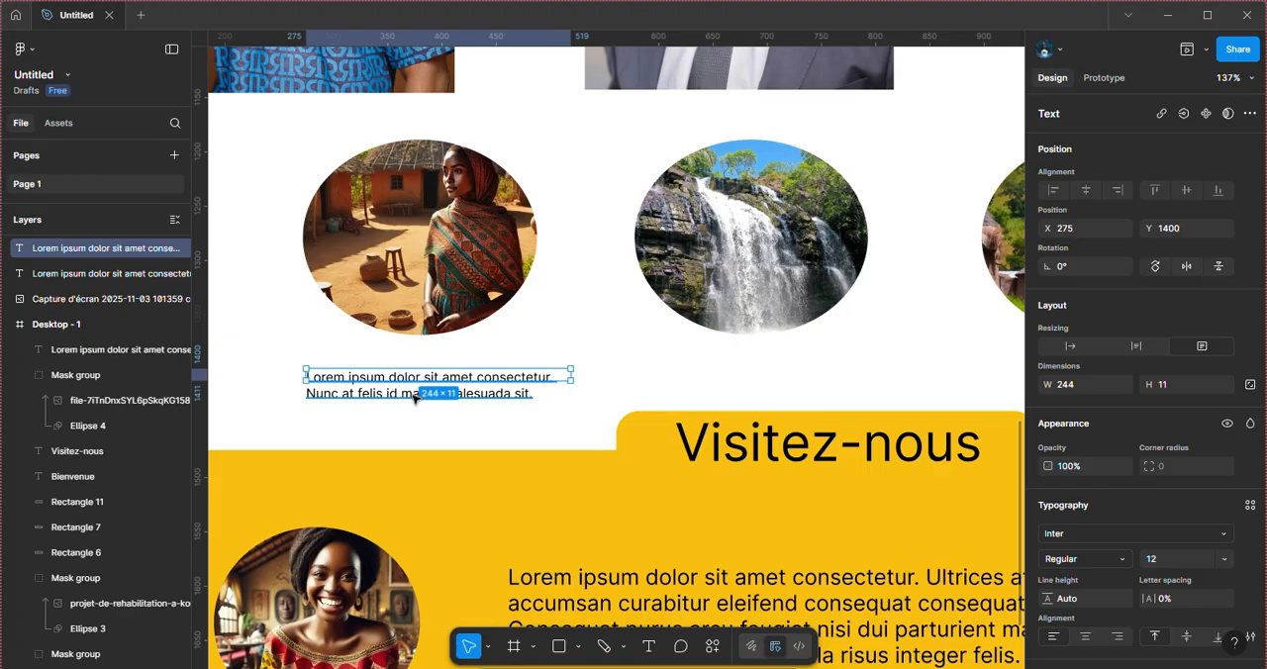
left_click(598, 391, "shift")
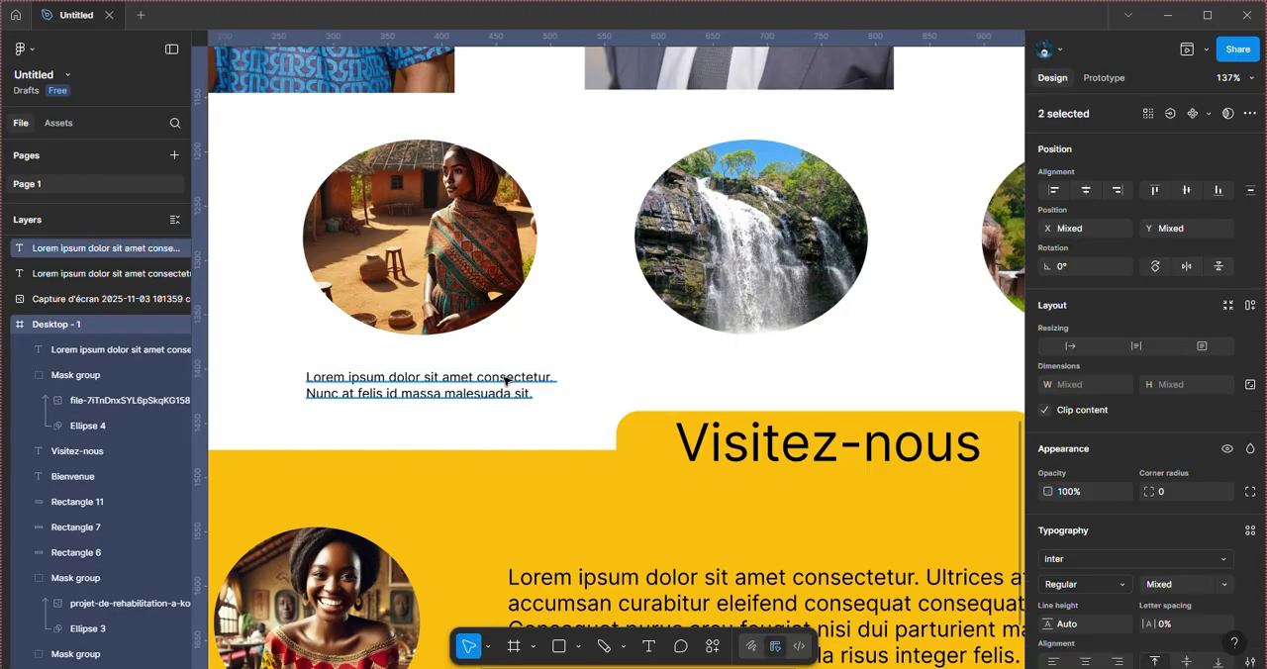
left_click(505, 380)
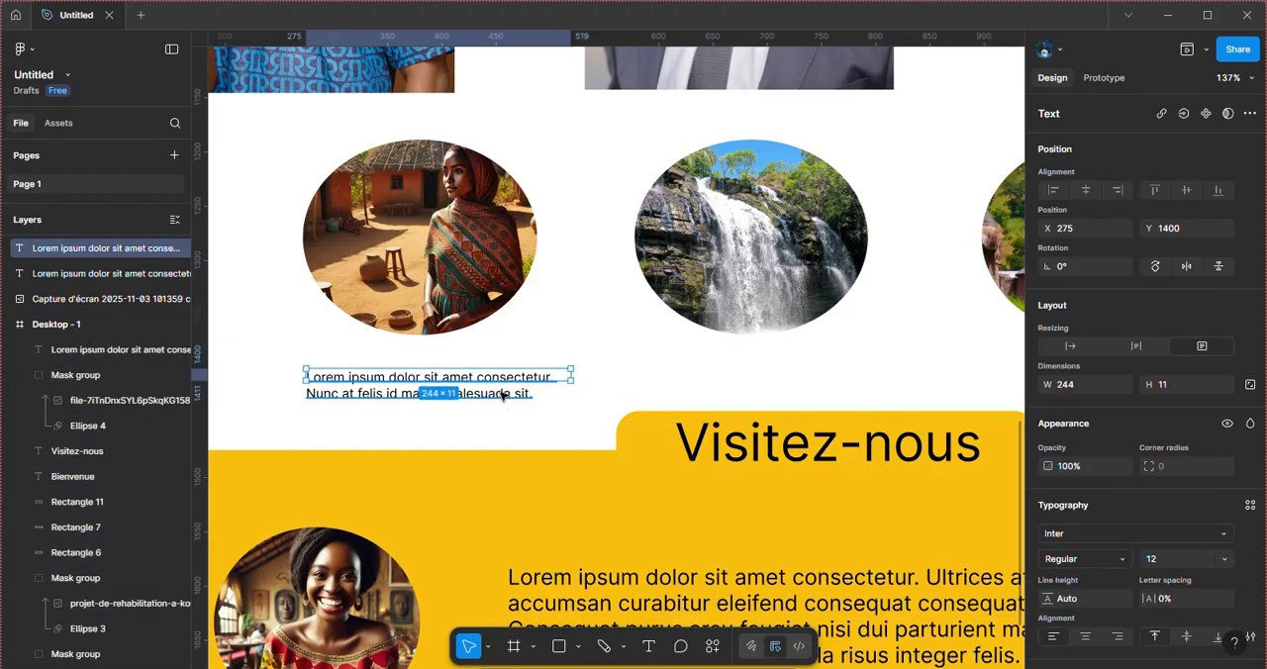
key("ctrl+v")
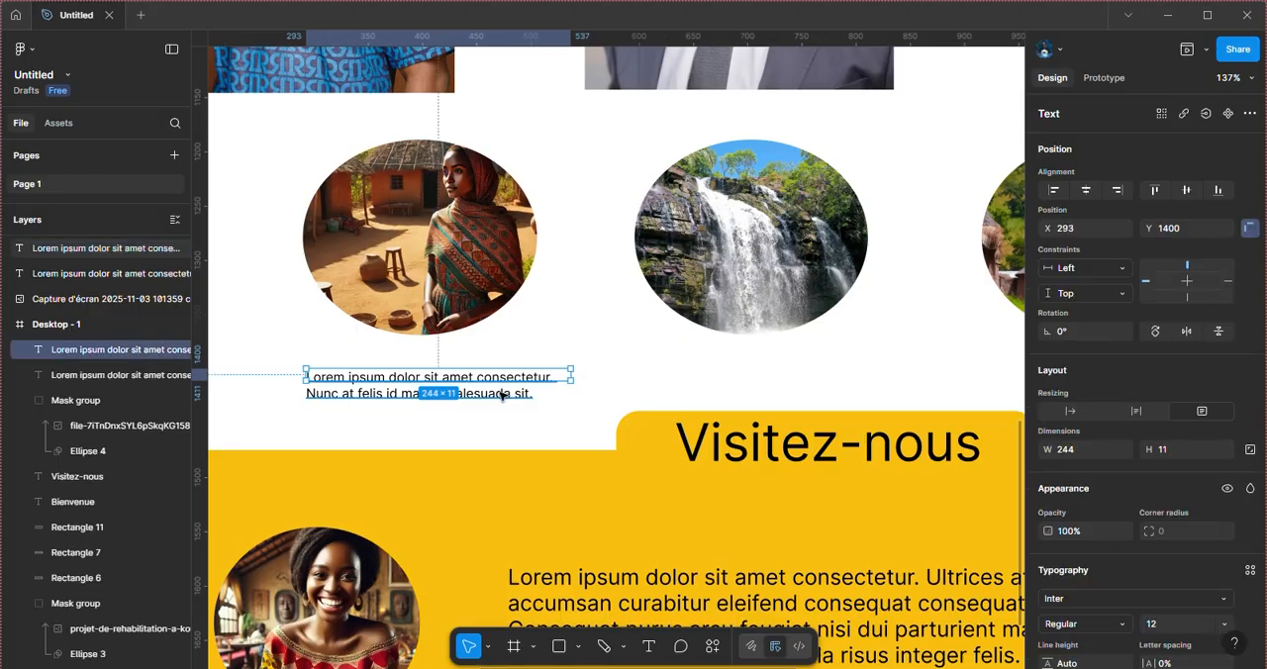
left_click(486, 389)
left_click_drag(487, 389, 650, 372)
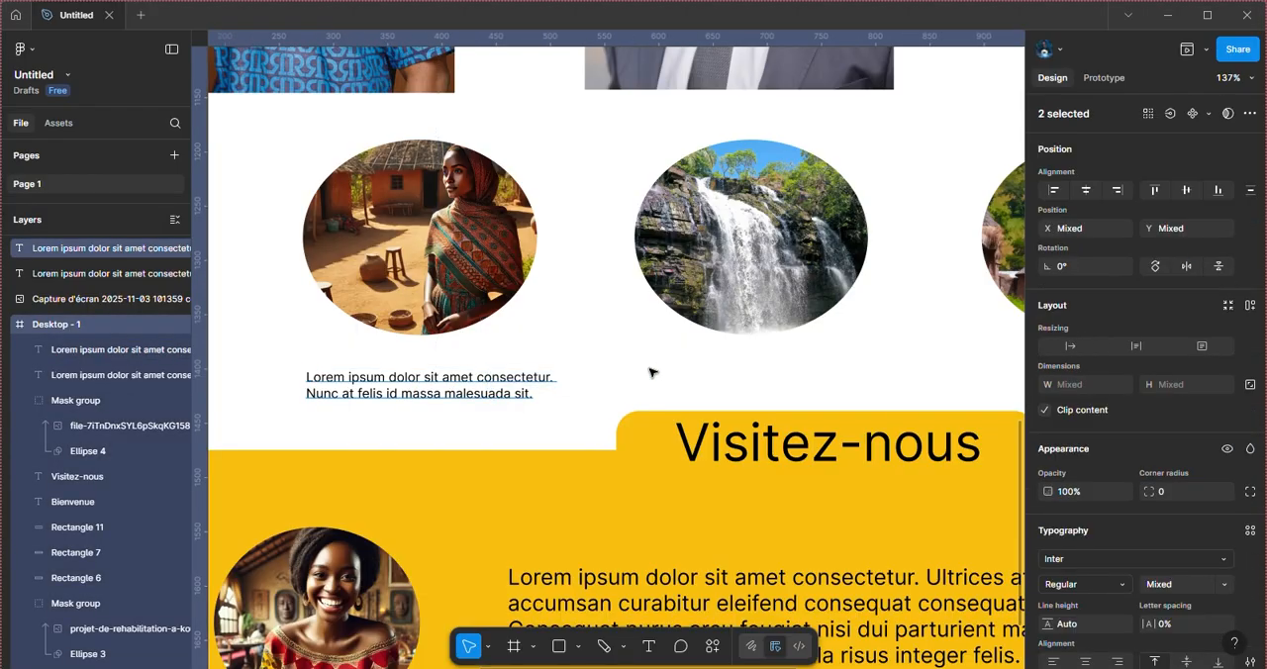
left_click(487, 383)
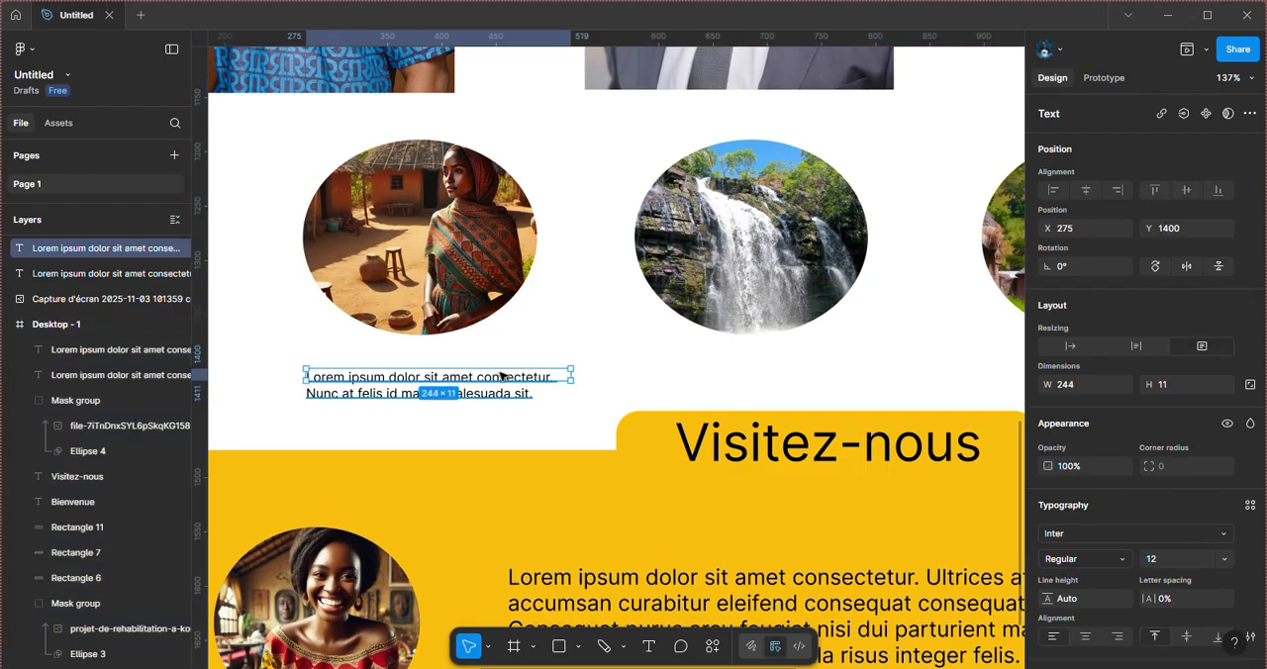
left_click_drag(502, 378, 847, 364)
left_click_drag(508, 383, 511, 369)
Step: Replace the old caption under the third oval image with a copy of the waterfall caption at X 923, Y 1387
scroll(835, 328, "right", 5)
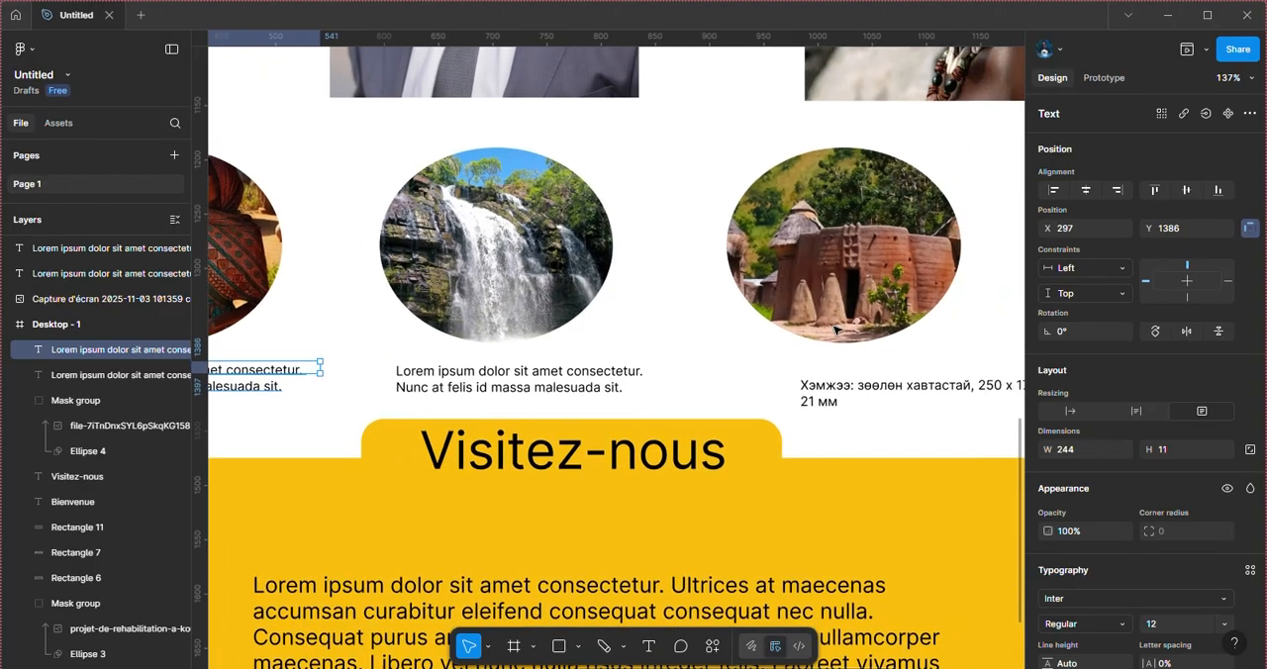
key("Delete")
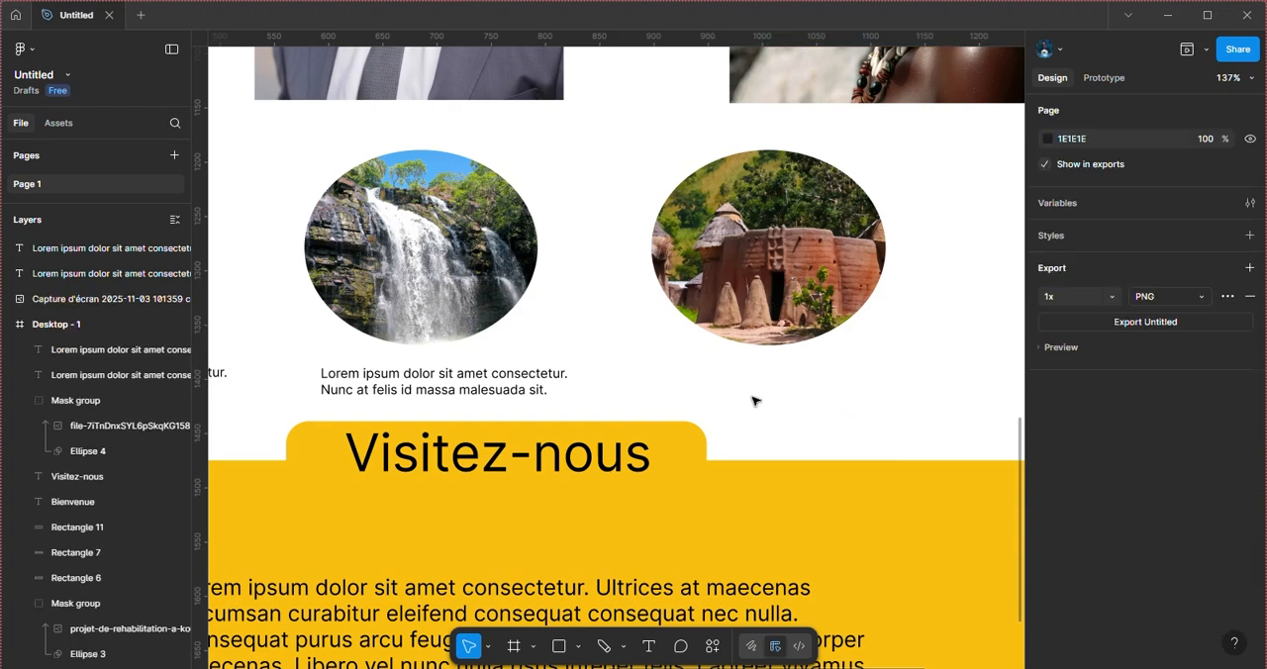
left_click(421, 393)
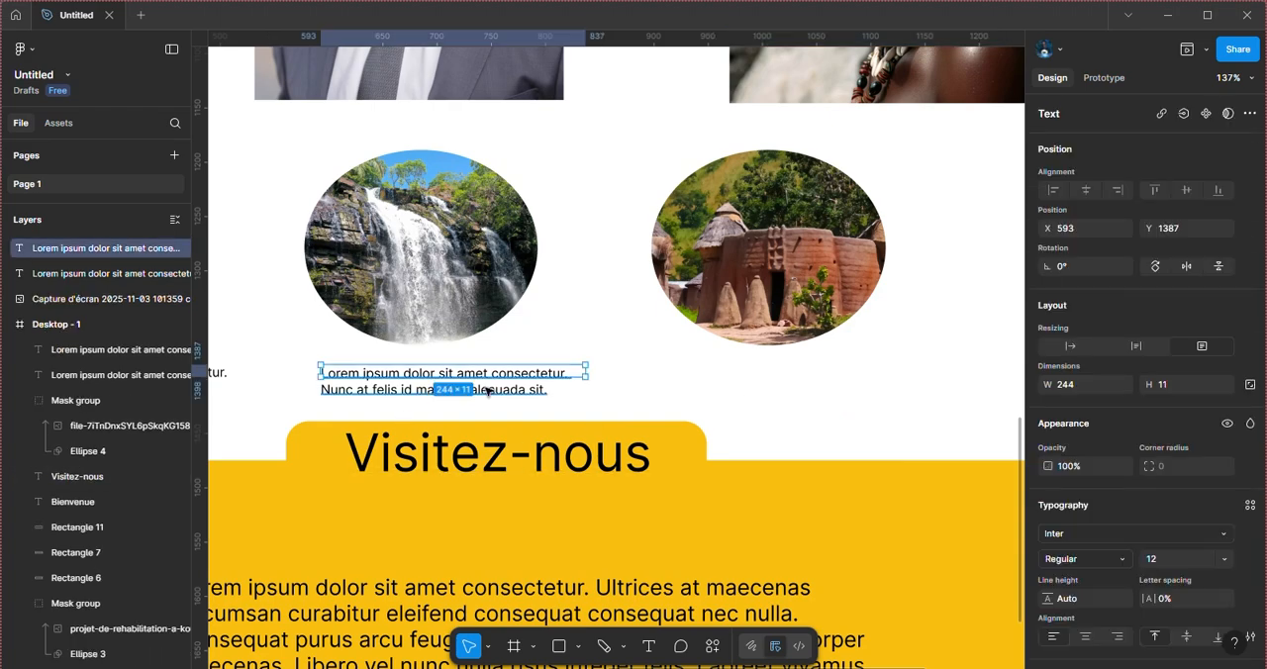
key("ctrl+c")
key("ctrl+v")
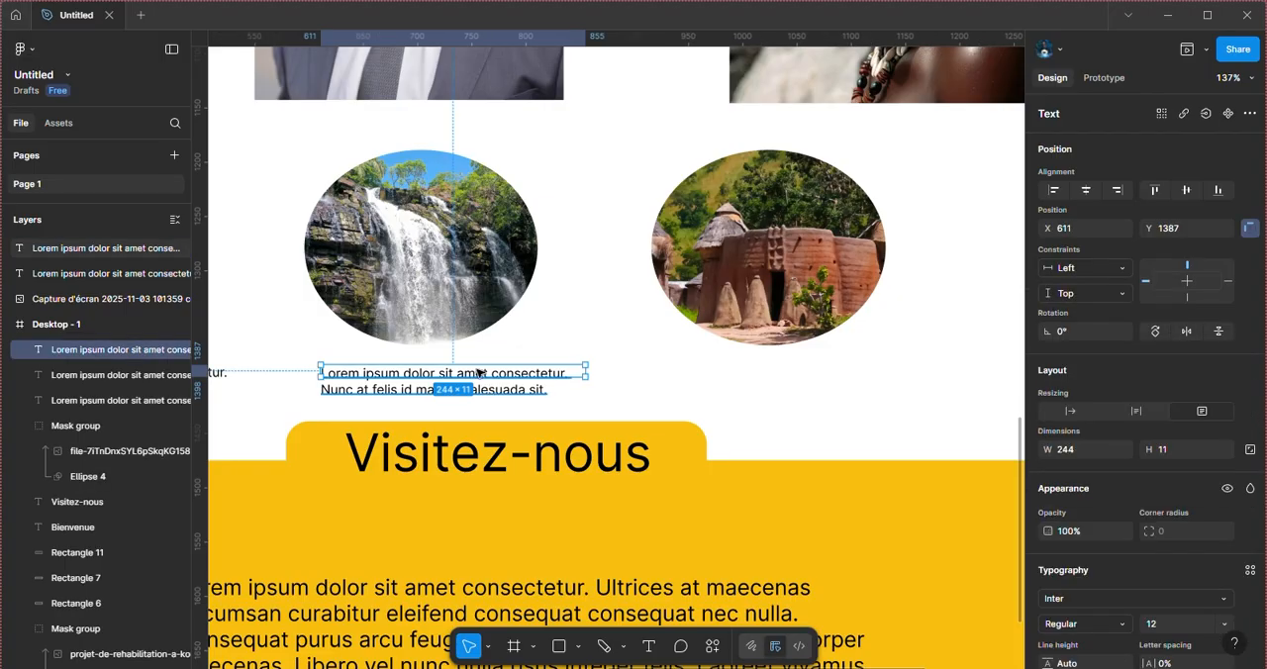
left_click_drag(478, 375, 816, 375)
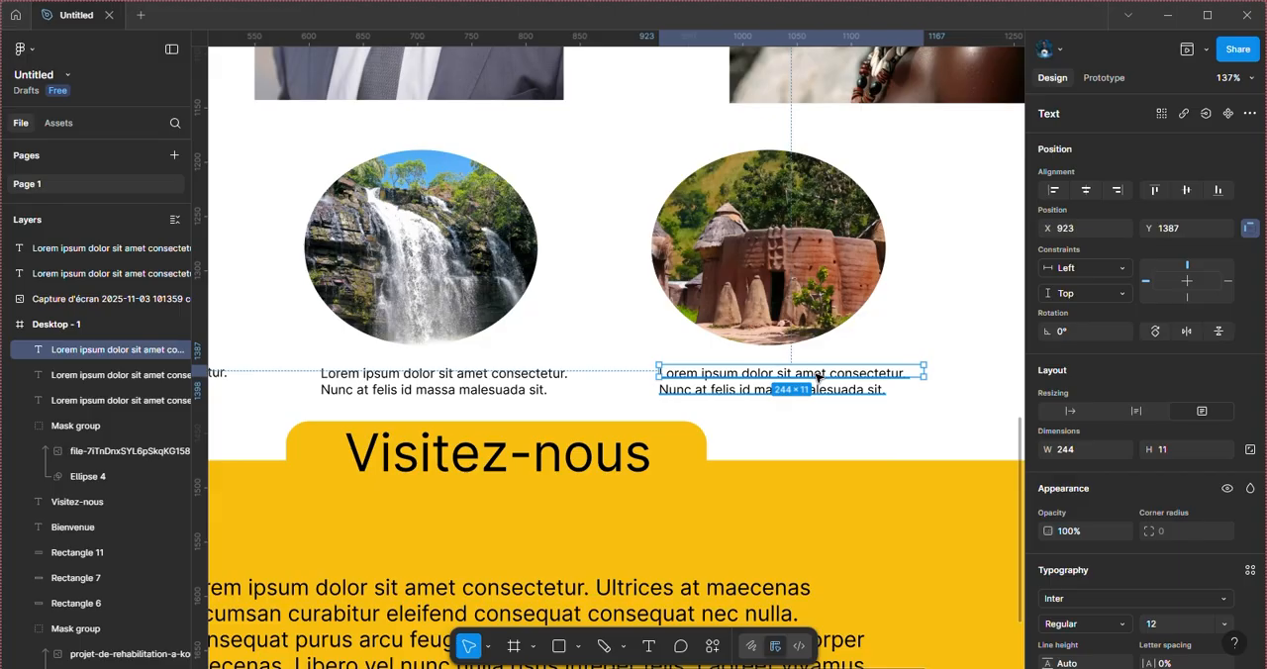
Step: Compare the Desktop - 1 layout with the reference screenshot, checking the captions, header and yellow band for missing elements
key("ctrl+minus")
key("ctrl+minus")
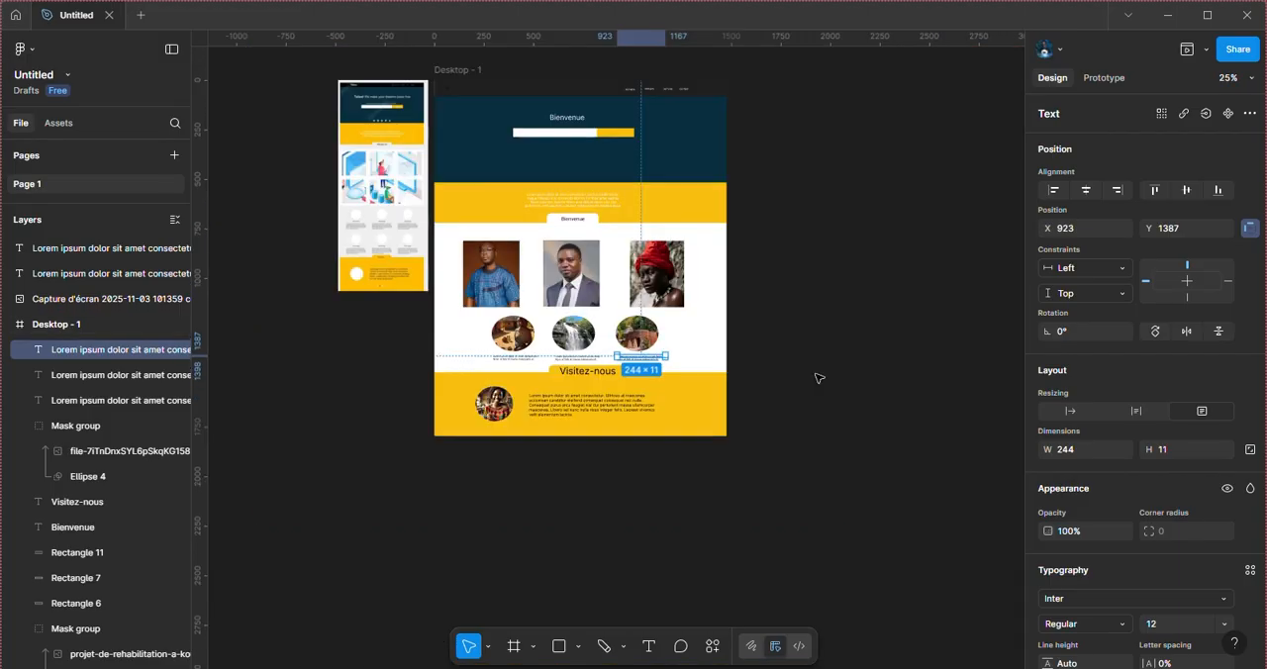
scroll(760, 314, "up", 3)
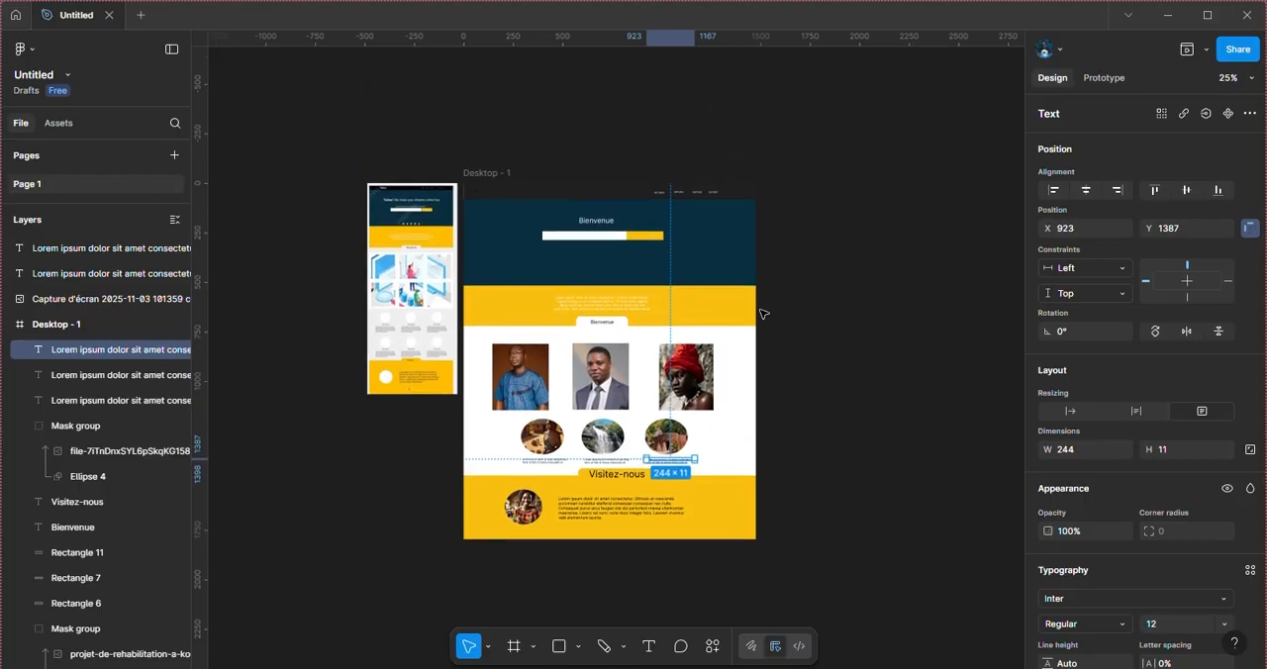
scroll(638, 300, "up", 3, "ctrl")
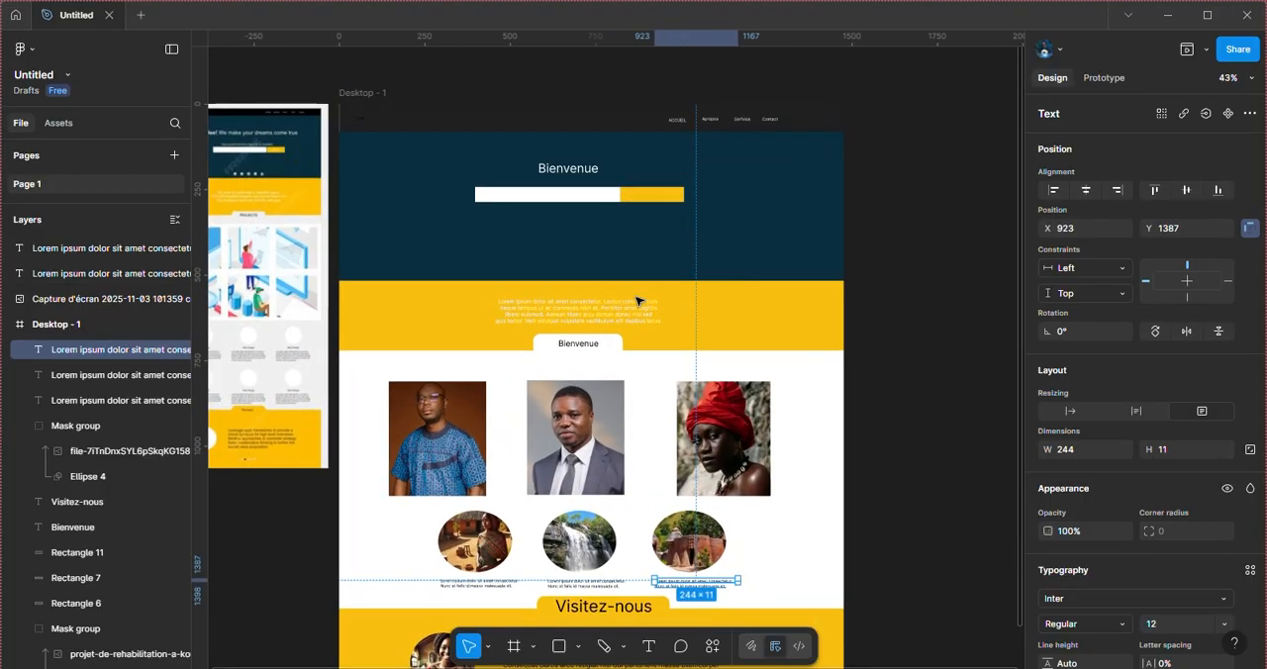
scroll(638, 301, "left", 3)
scroll(638, 301, "up", 3, "ctrl")
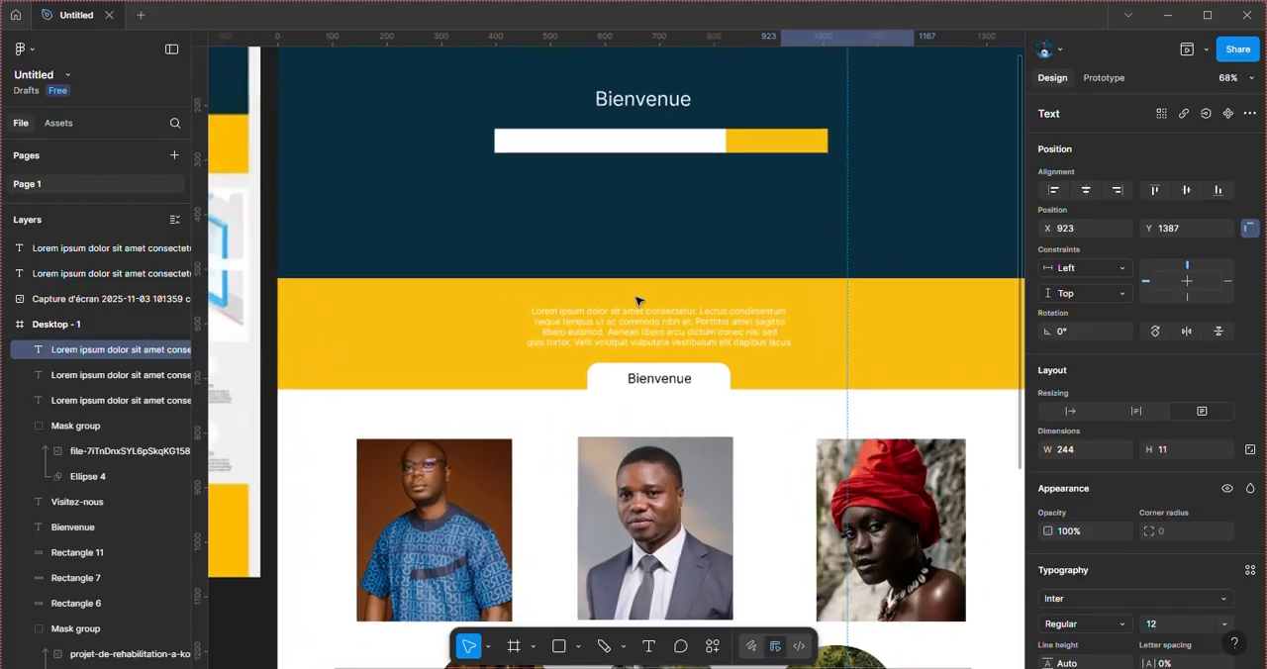
scroll(638, 300, "left", 2)
left_click(638, 301)
scroll(638, 301, "down", 2, "ctrl")
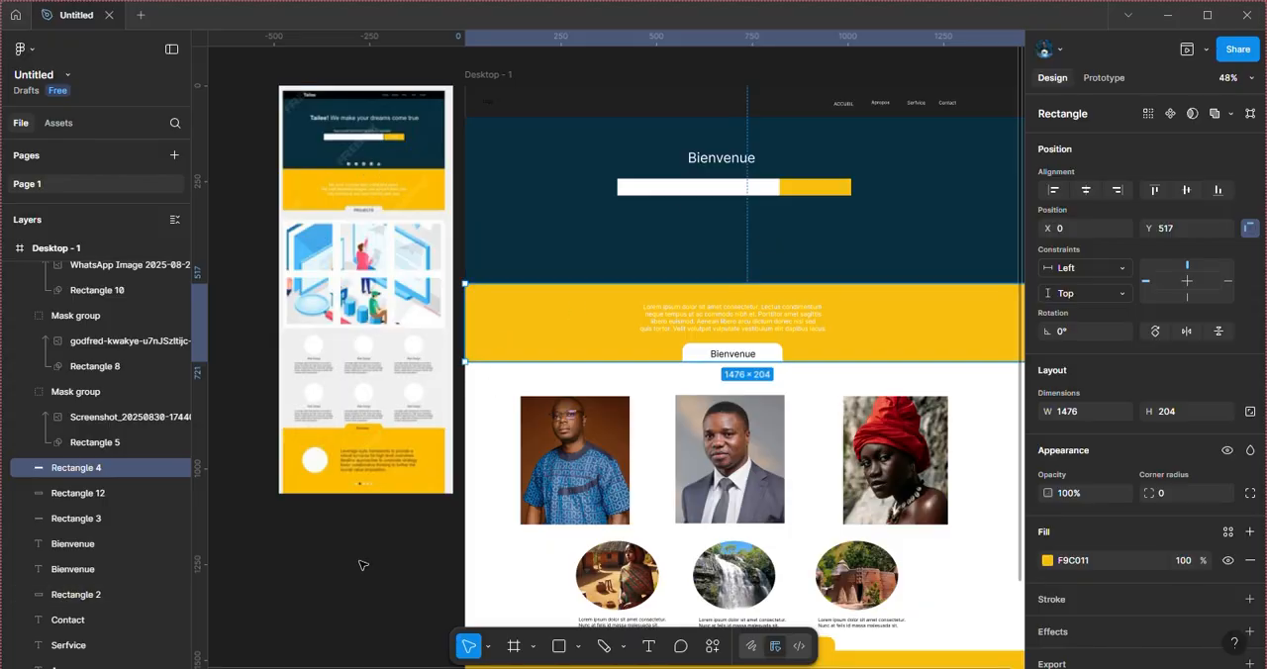
left_click(362, 597)
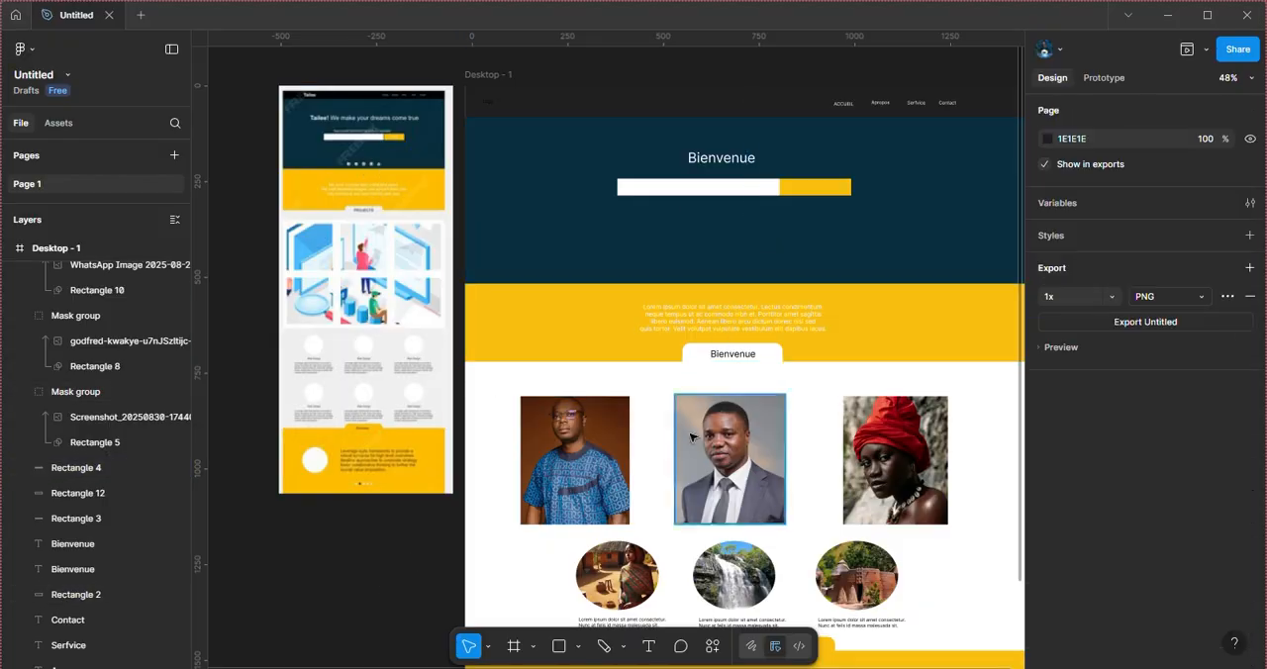
scroll(691, 437, "right", 1)
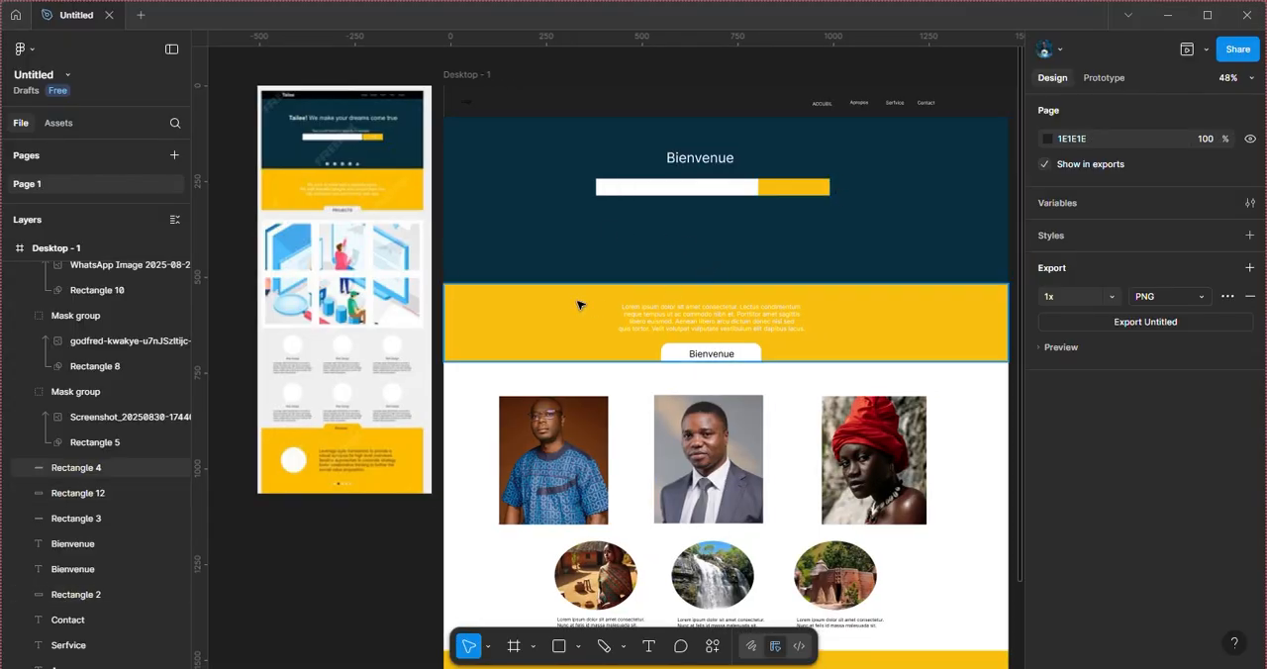
Step: Add an ellipse near the lower edge of the dark blue header at X 479, Y 486, sized about 44 × 38
left_click(559, 648)
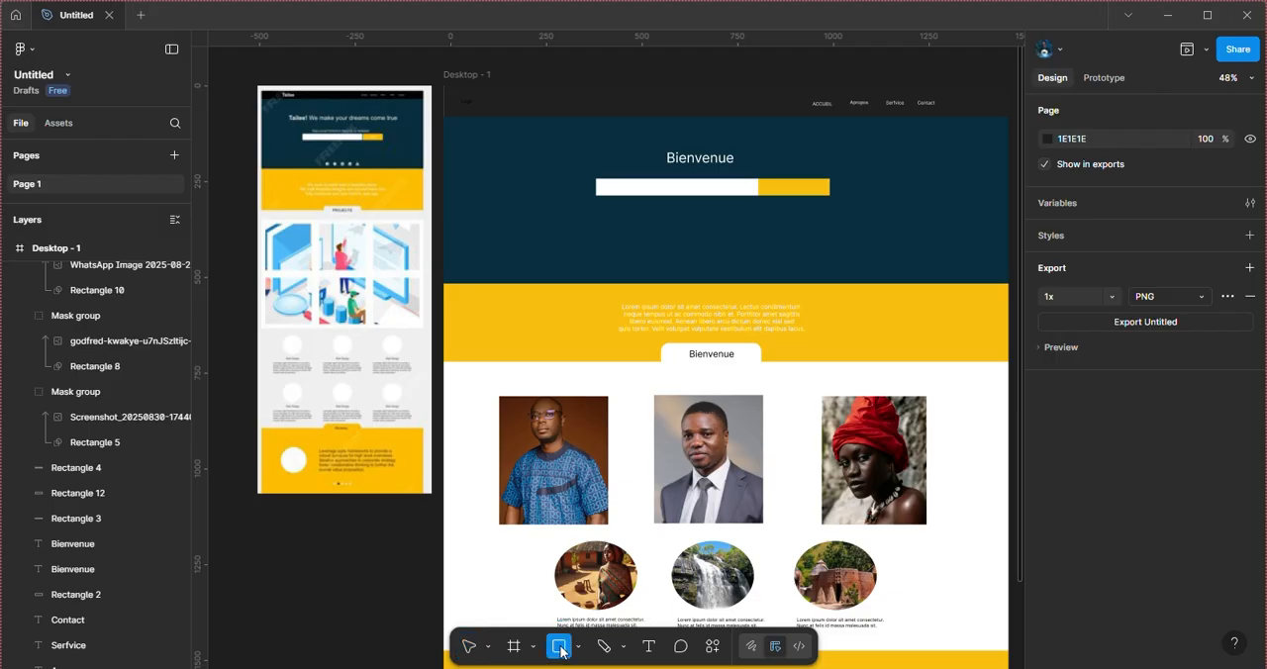
left_click(581, 647)
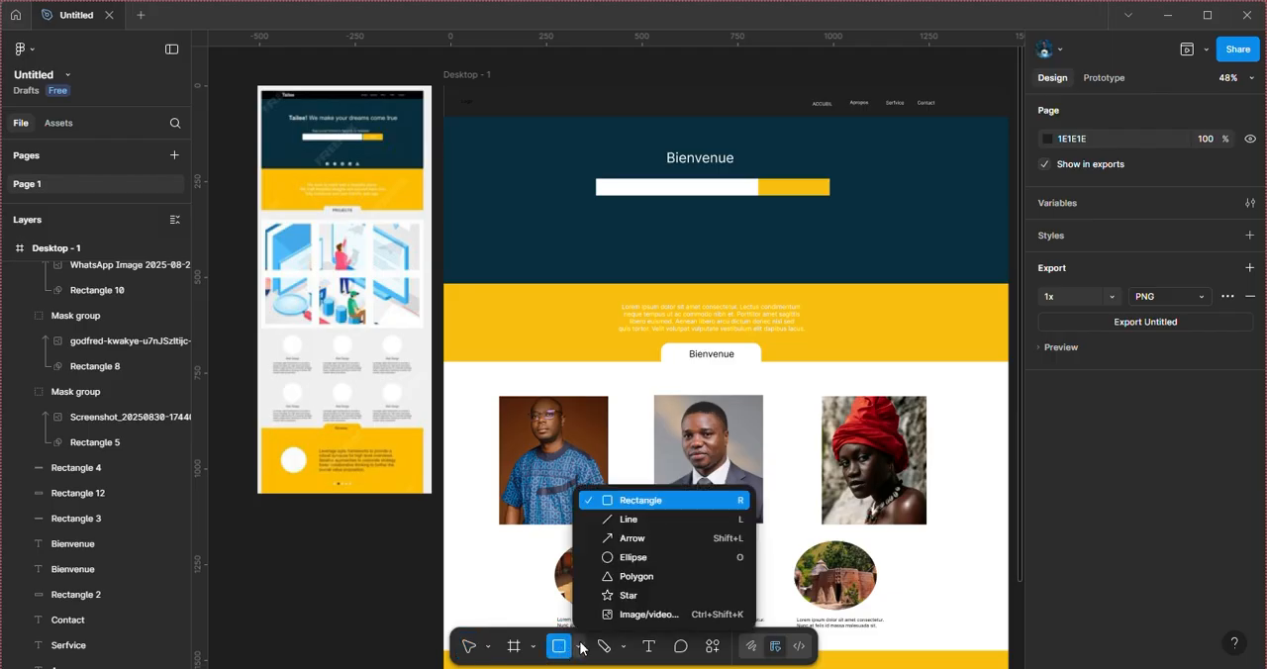
left_click(633, 557)
left_click(627, 532)
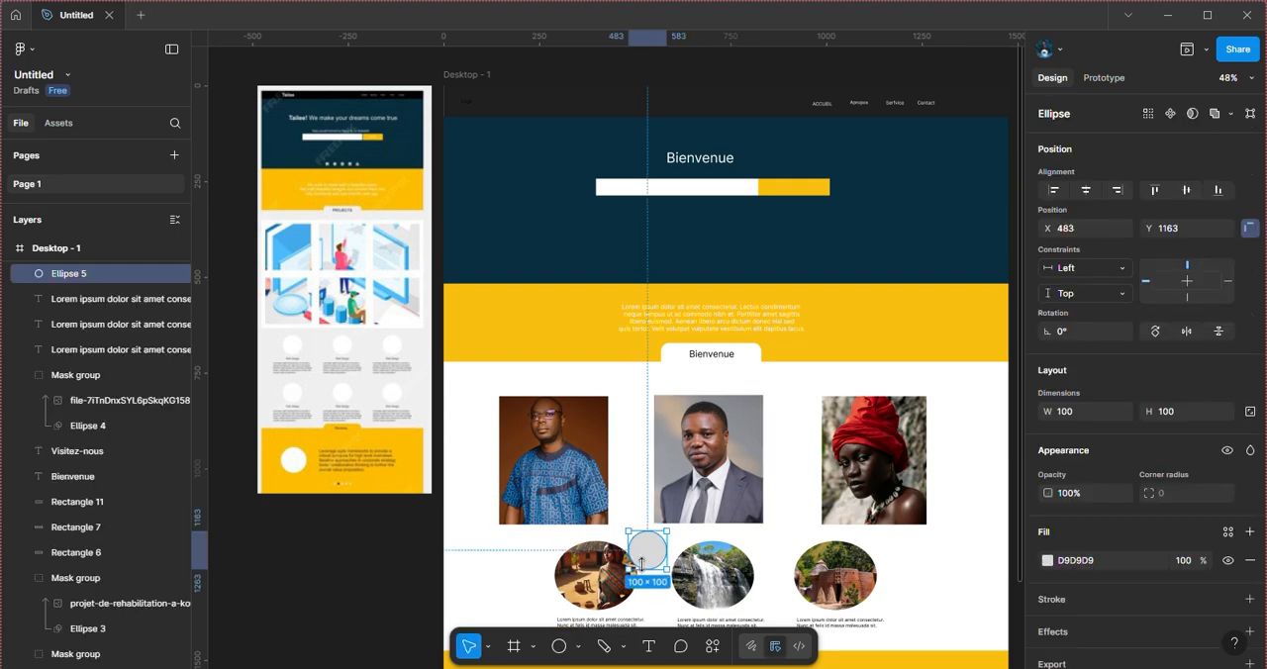
left_click_drag(645, 562, 648, 278)
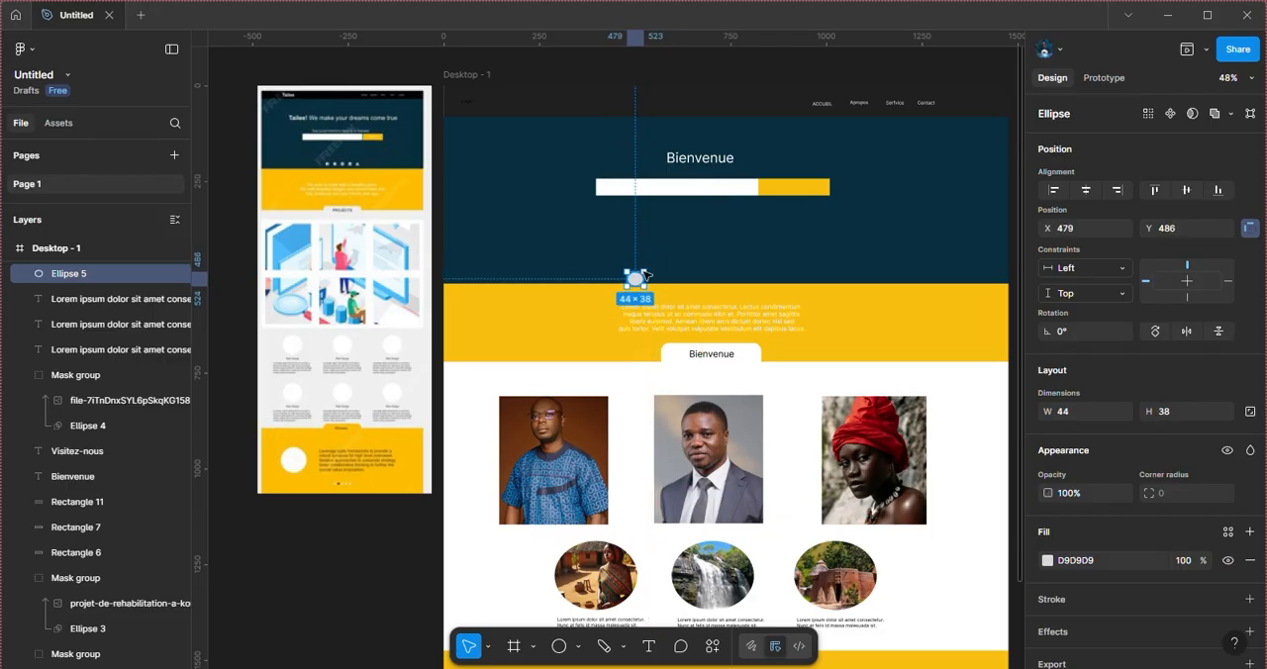
Step: Shrink the header ellipse to a small dot of about 20 × 18
scroll(645, 276, "up", 10)
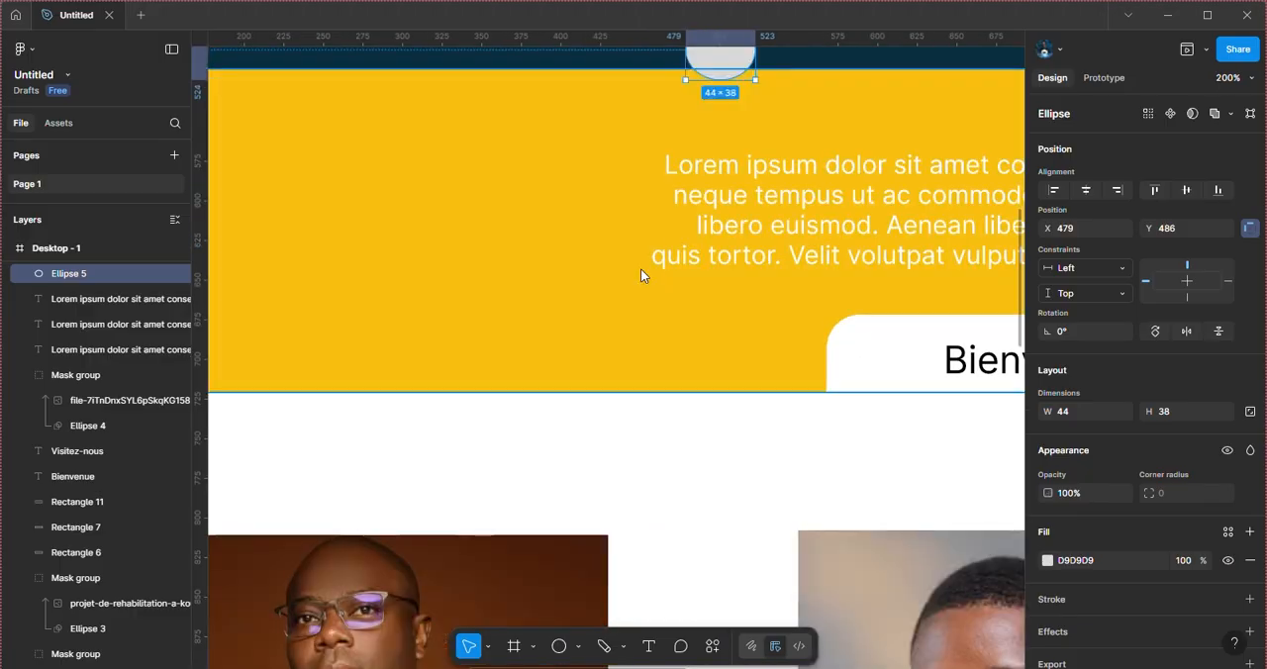
scroll(641, 276, "up", 5)
scroll(645, 274, "right", 3)
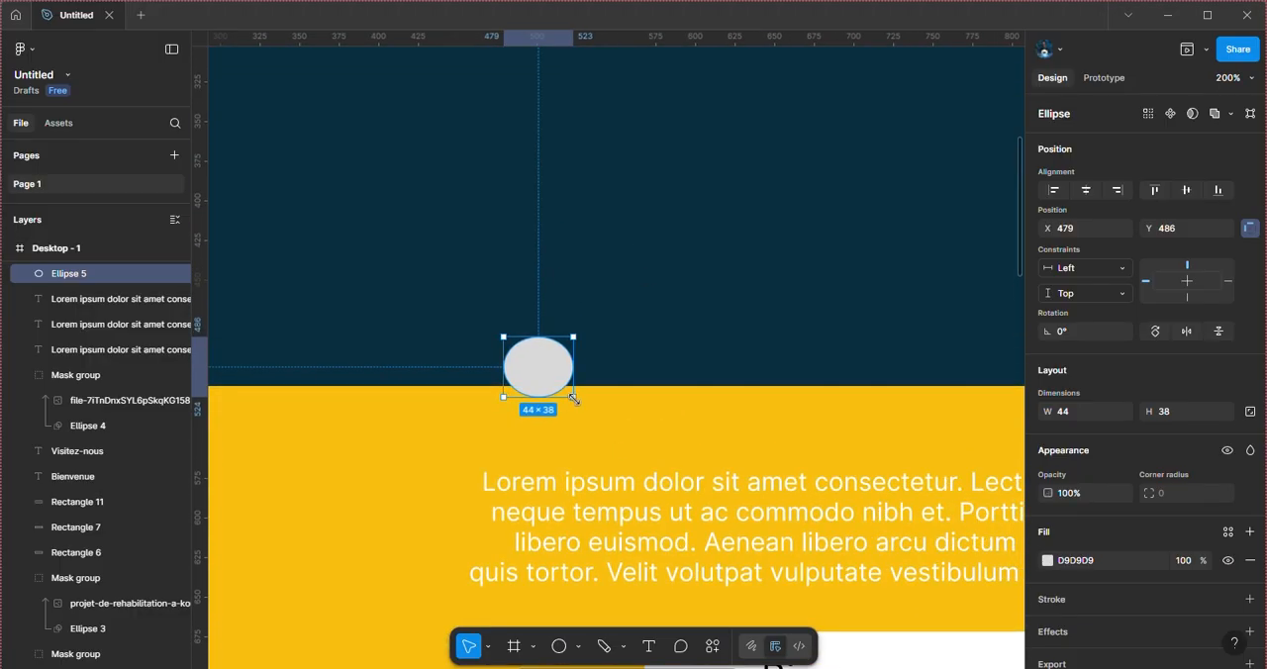
left_click_drag(572, 397, 533, 365)
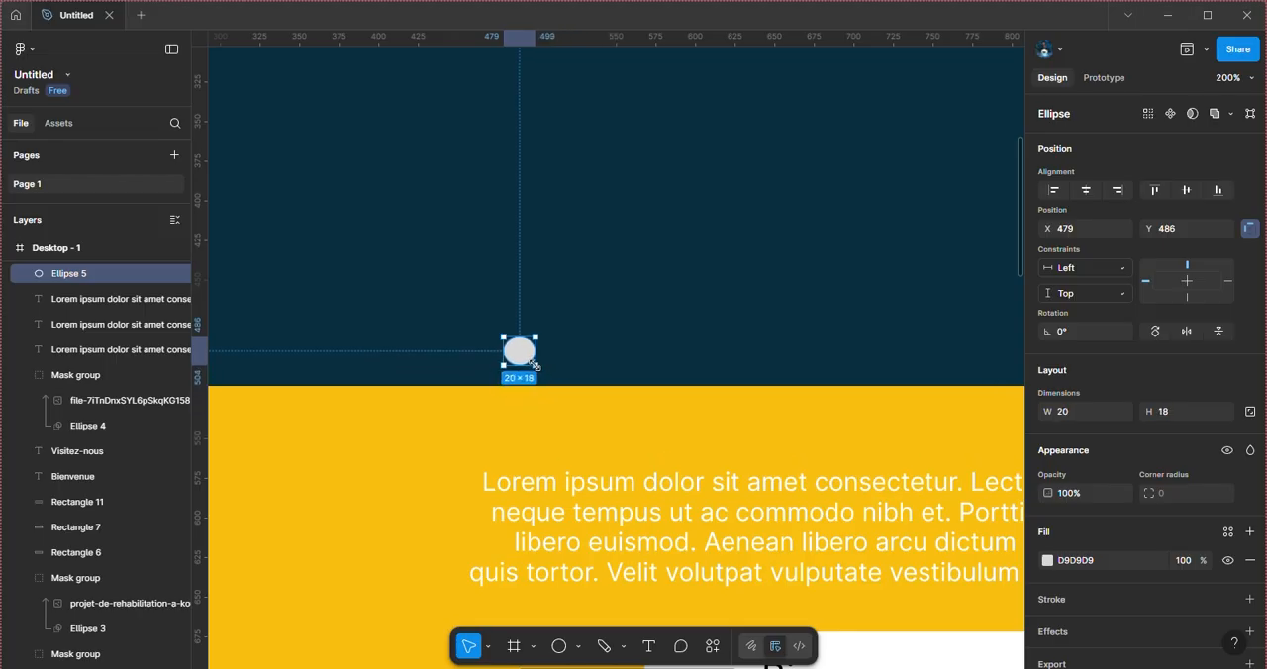
Step: Duplicate the dot three times and spread the copies in a row at Y 486, with the third and fourth dots at X 581 and X 626
key("ctrl+minus")
key("ctrl+minus")
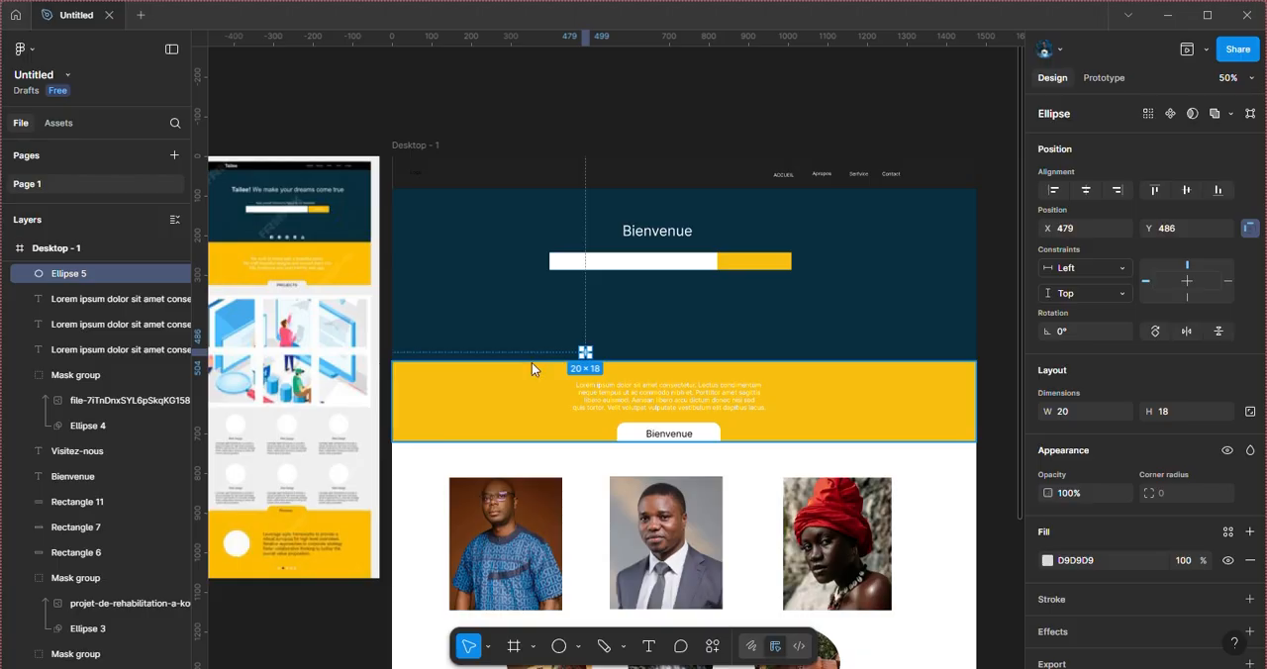
key("ctrl+plus")
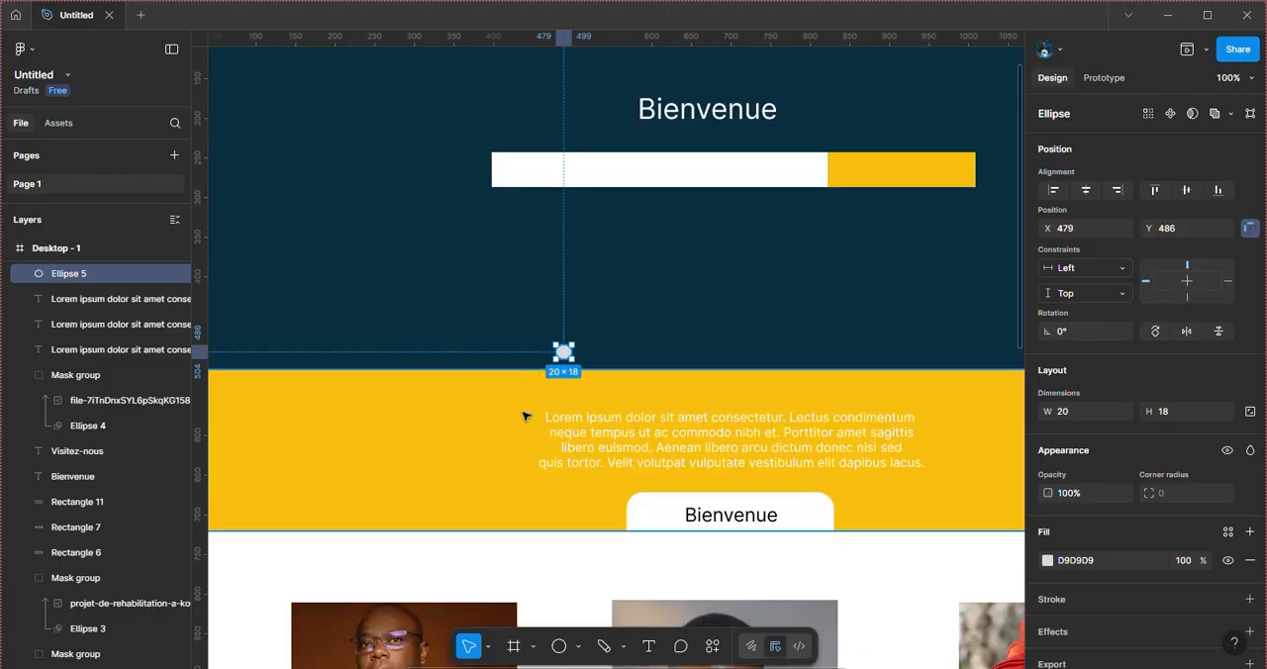
left_click(522, 439)
left_click(565, 353)
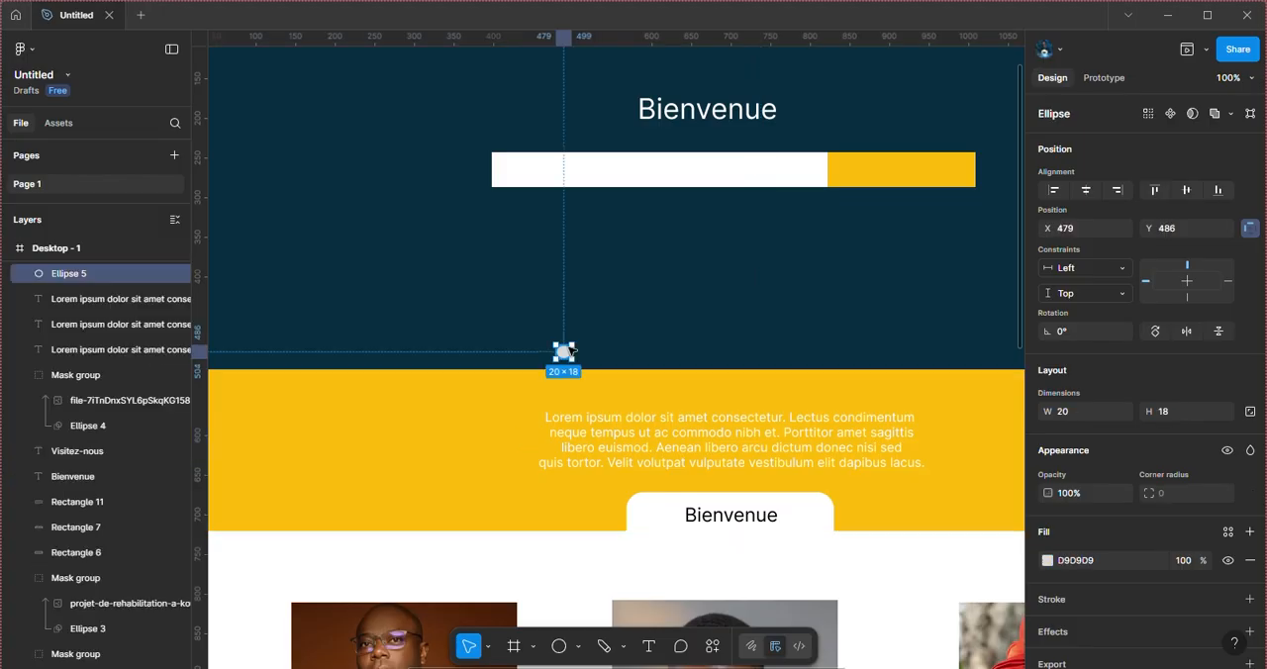
key("ctrl+d")
key("ctrl+d")
key("ctrl+d")
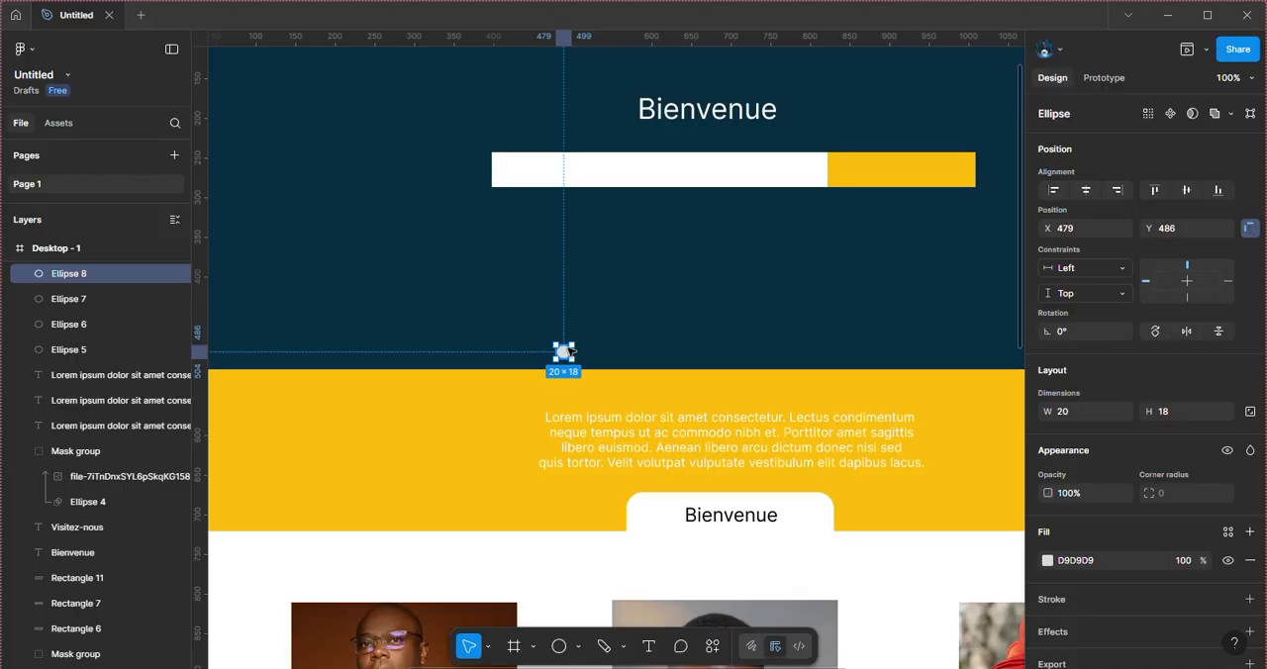
left_click_drag(563, 353, 646, 358)
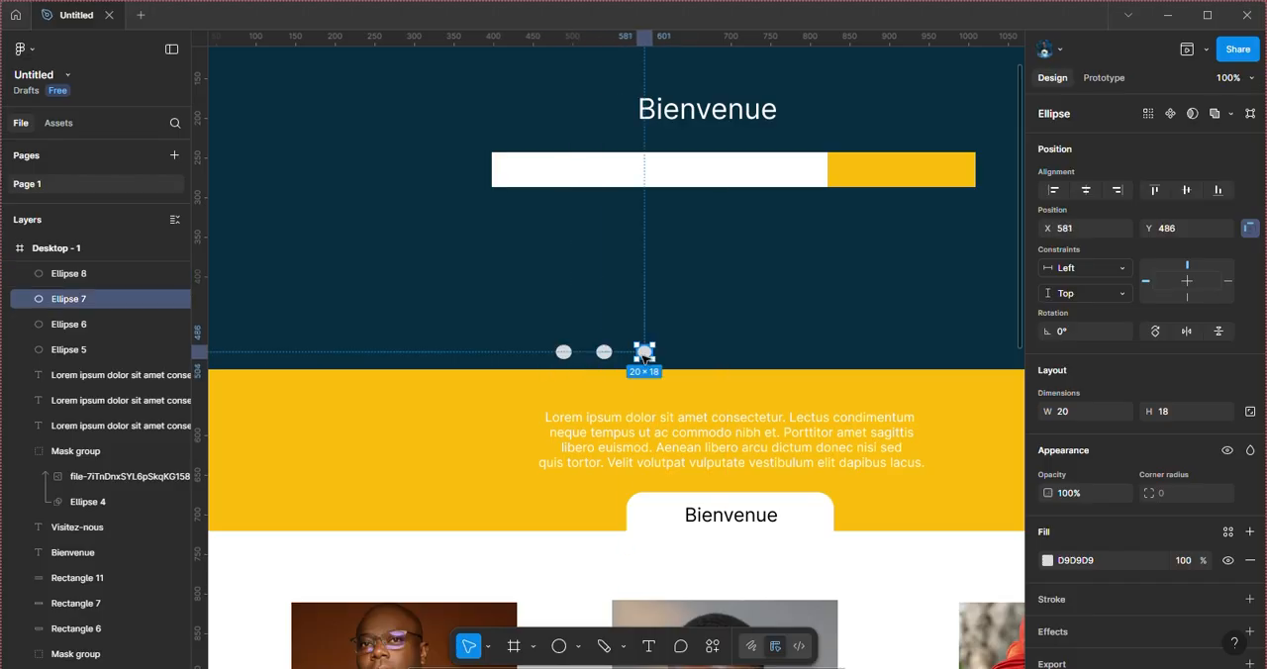
left_click_drag(566, 356, 681, 357)
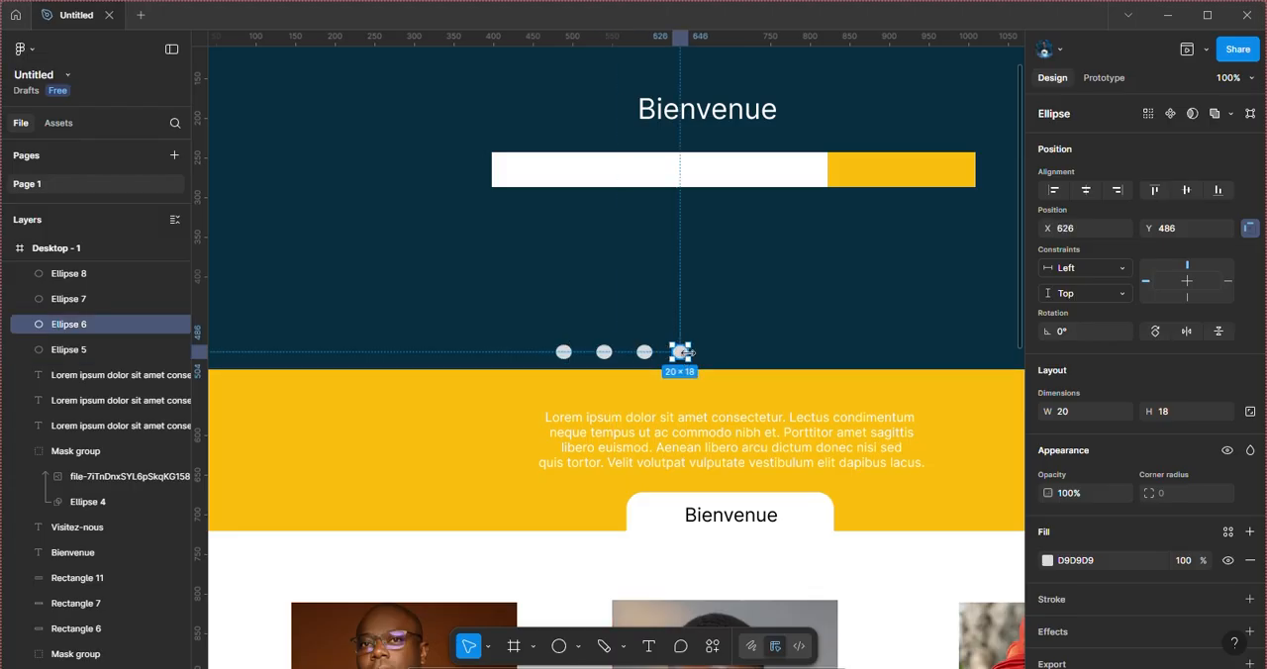
Step: Duplicate the header dot once more and place the copy at the end of the row at X 671, Y 487
key("ctrl+d")
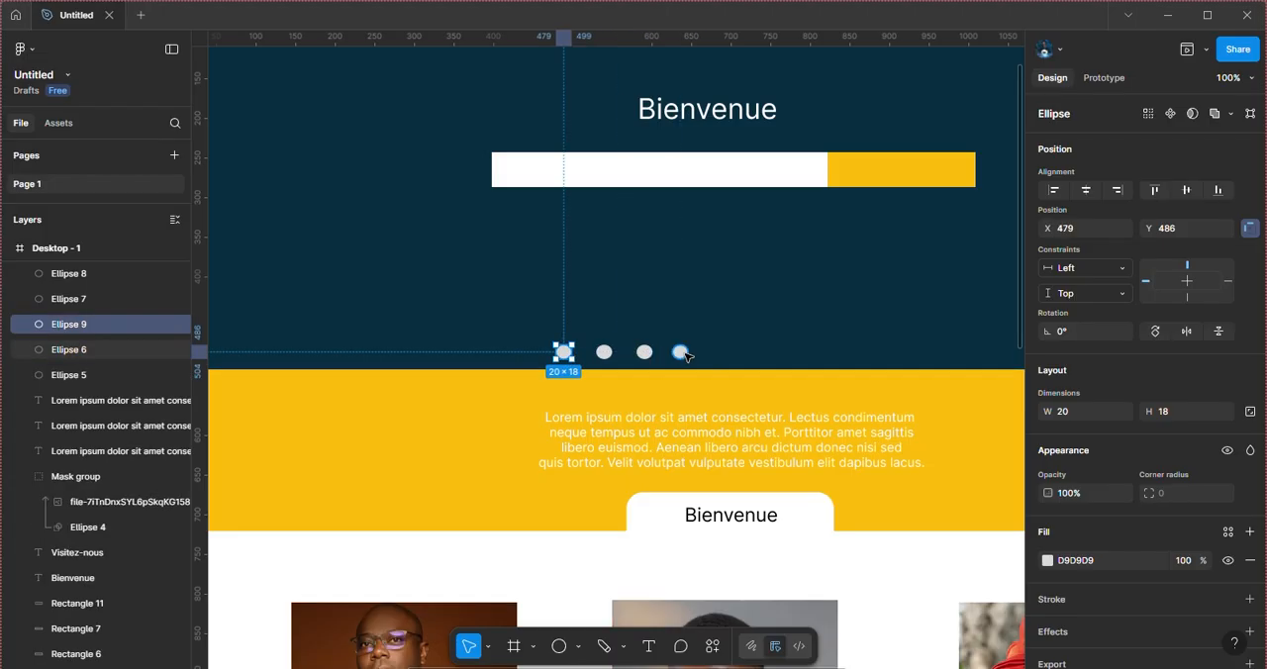
left_click_drag(681, 354, 710, 347)
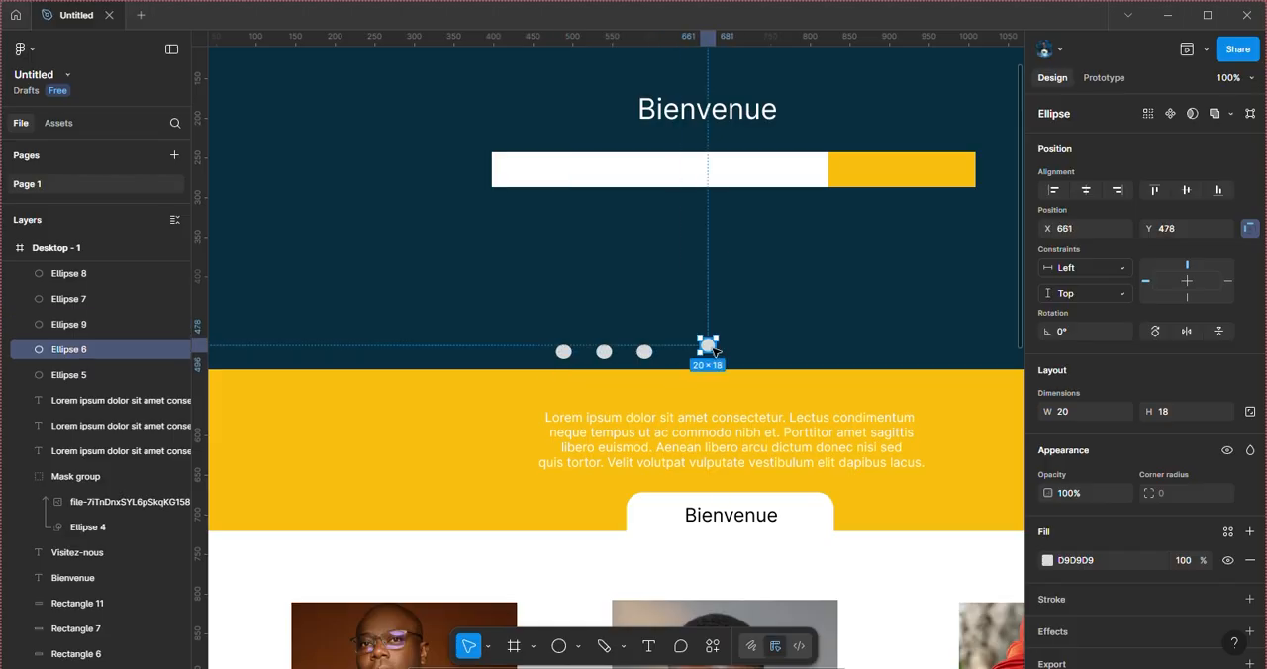
key("ctrl+z")
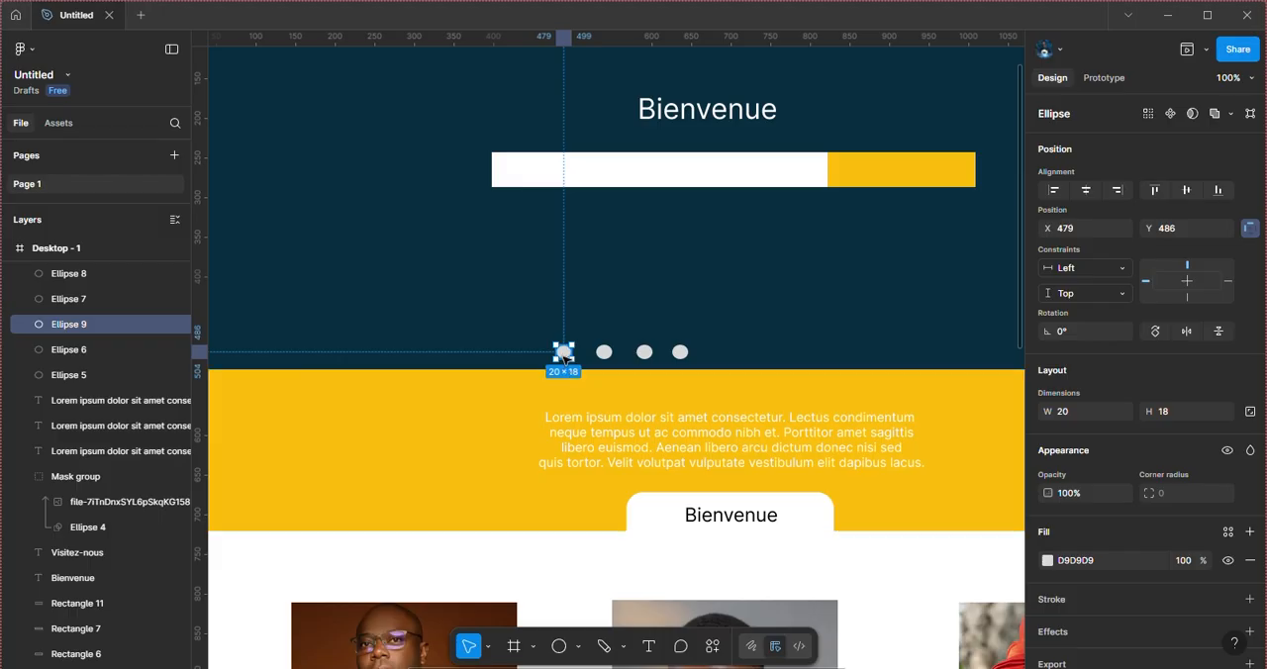
left_click_drag(562, 353, 716, 356)
scroll(698, 354, "down", 2)
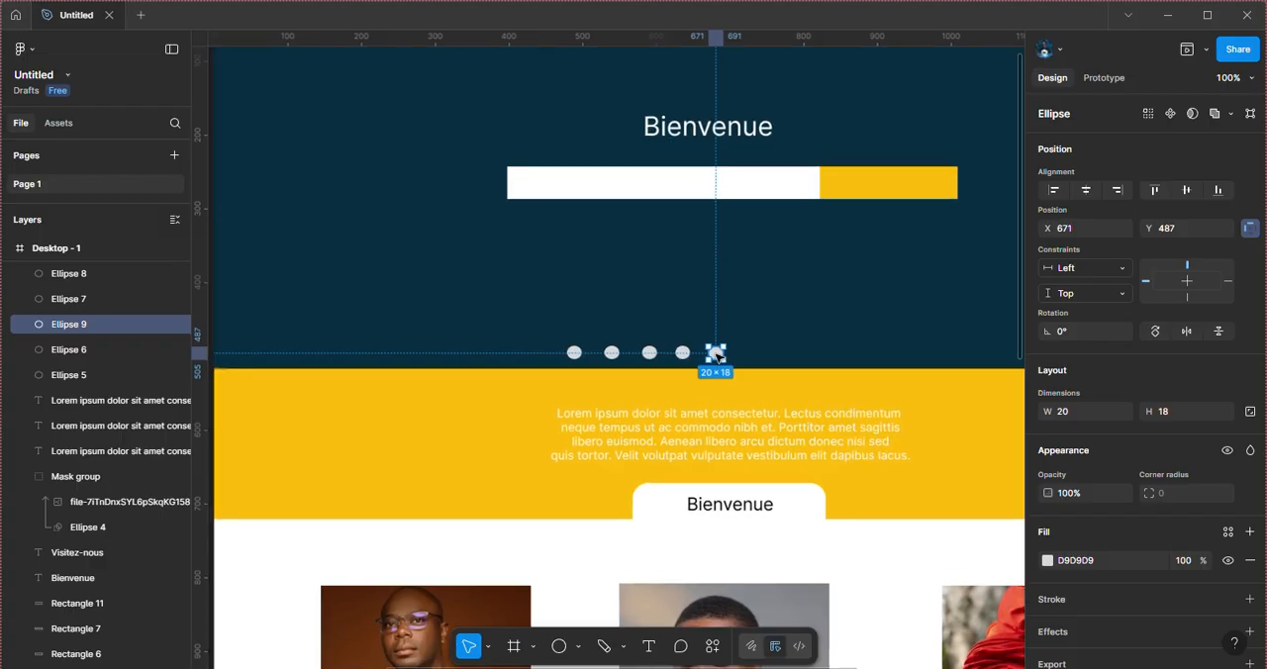
Step: Lock the dark blue header rectangle behind the dots
left_click(556, 334)
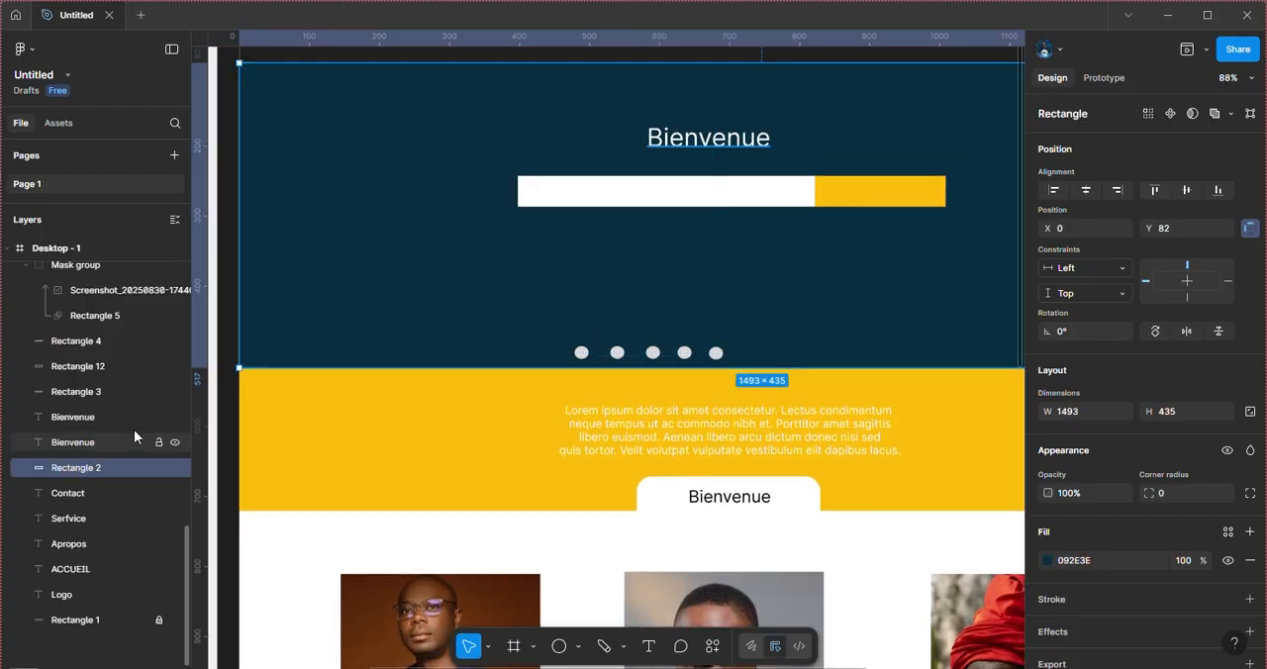
left_click(158, 469)
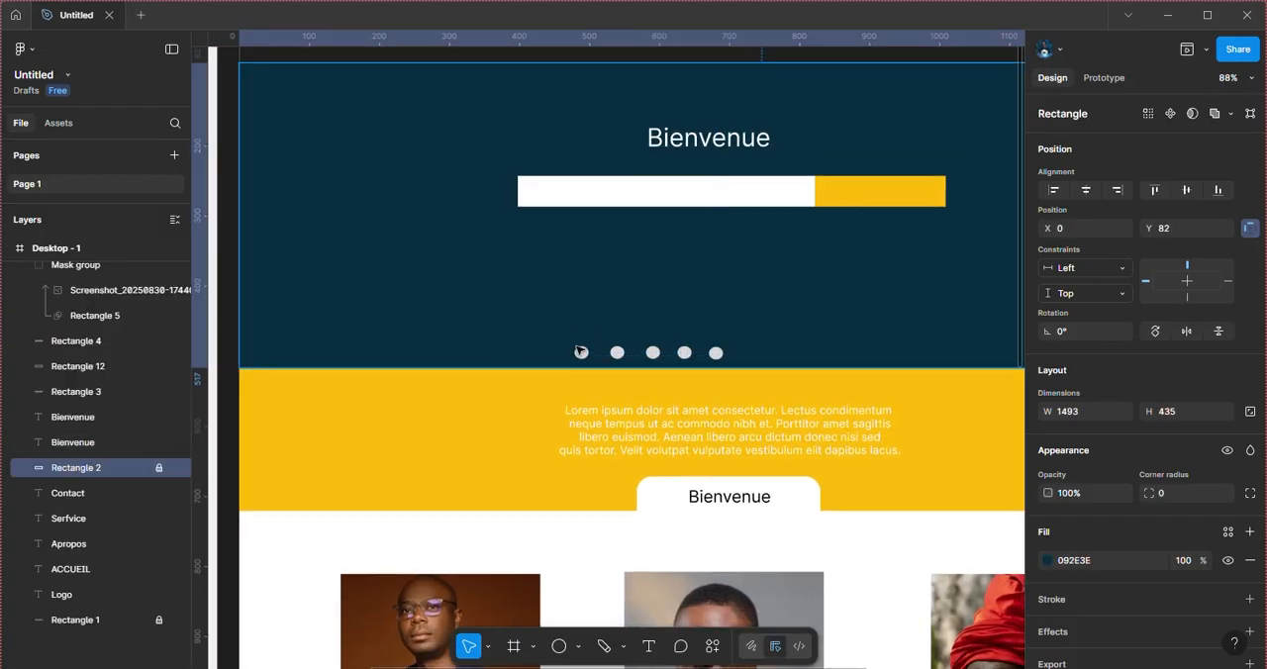
left_click(588, 340)
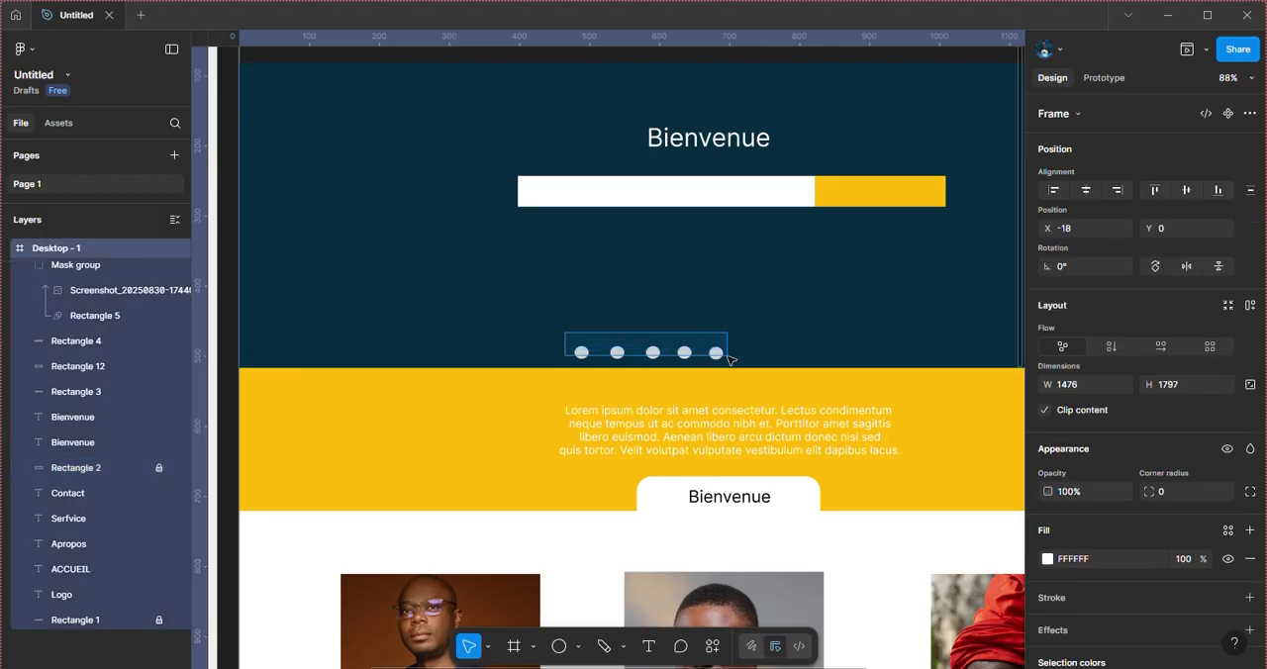
key("Escape")
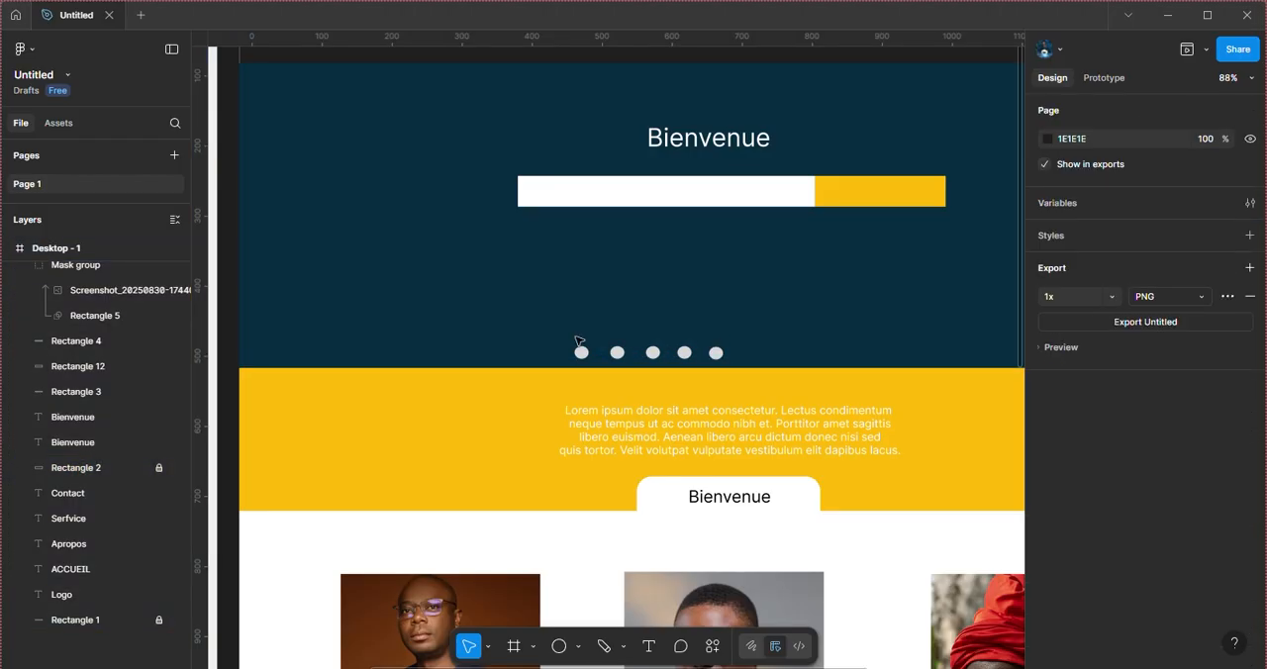
Step: Select all five header dots and move the row under the search bar, spanning X 569 to 781 at about Y 471
left_click_drag(567, 353, 721, 354)
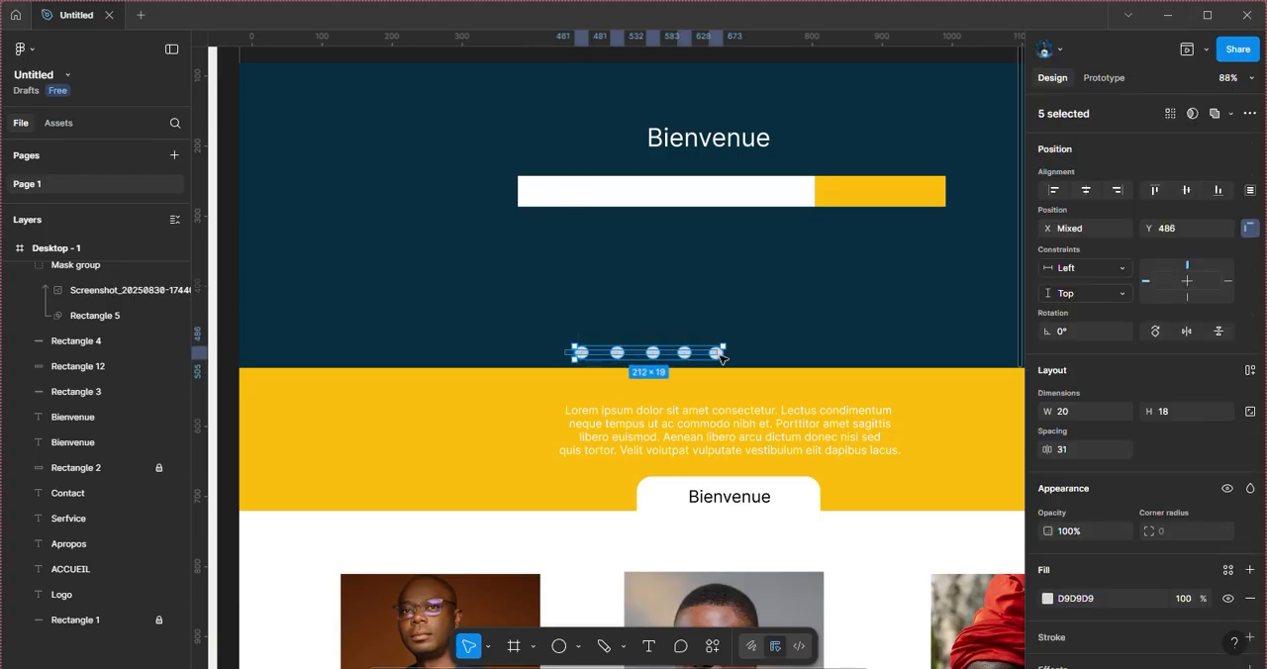
key("shift+1")
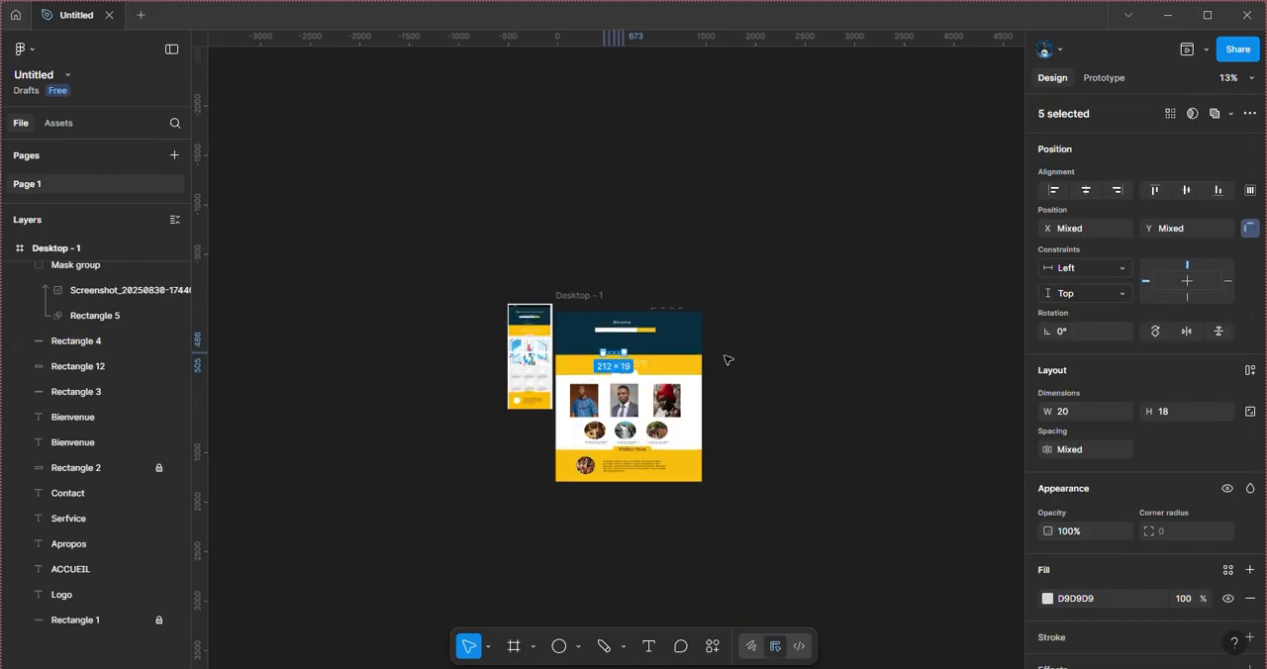
key("Right")
key("Right")
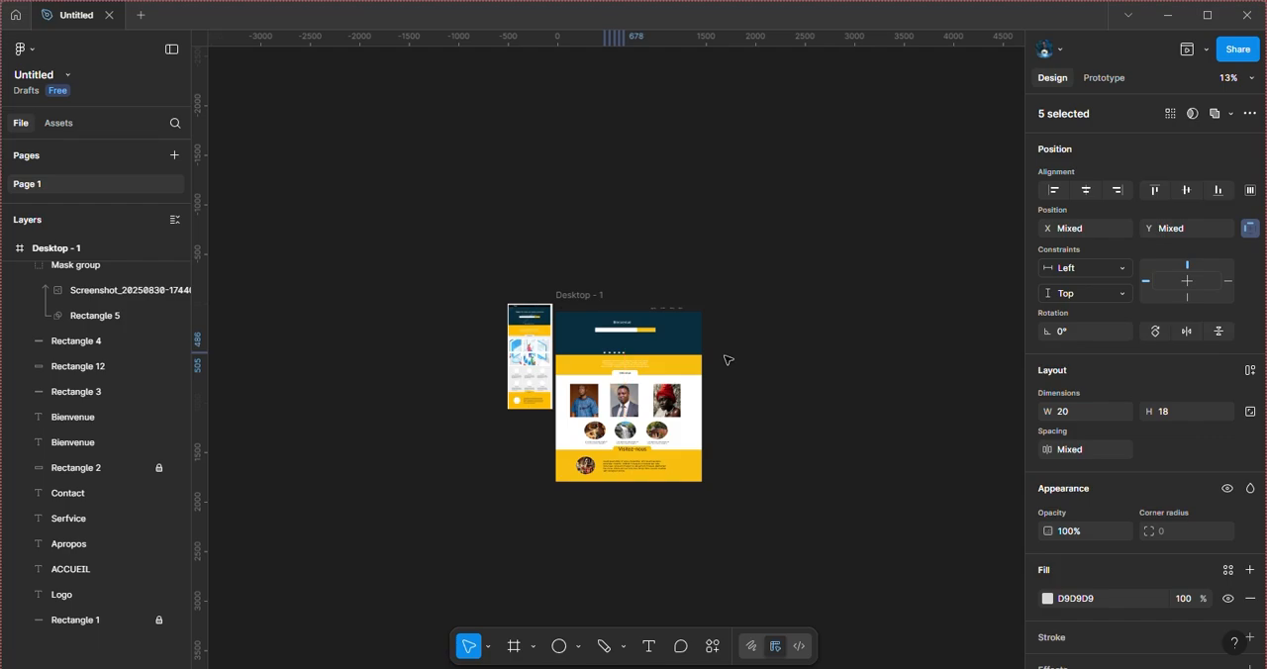
key("plus")
key("plus")
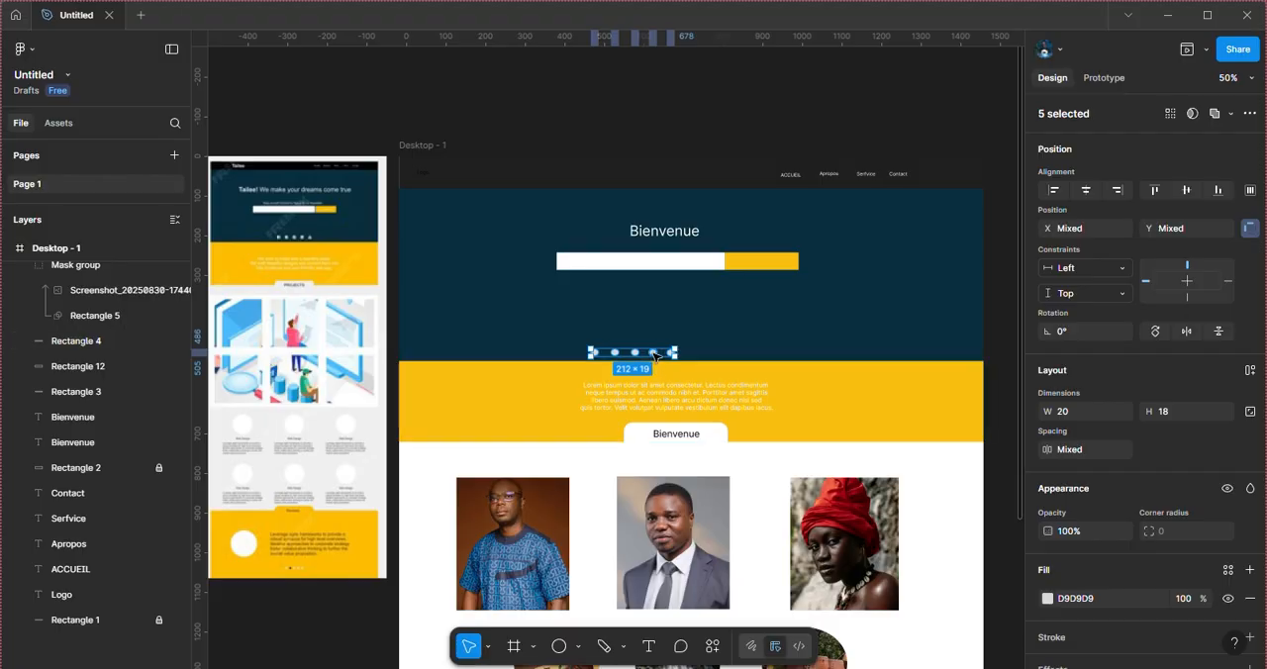
left_click_drag(655, 354, 695, 353)
scroll(820, 393, "down", 3)
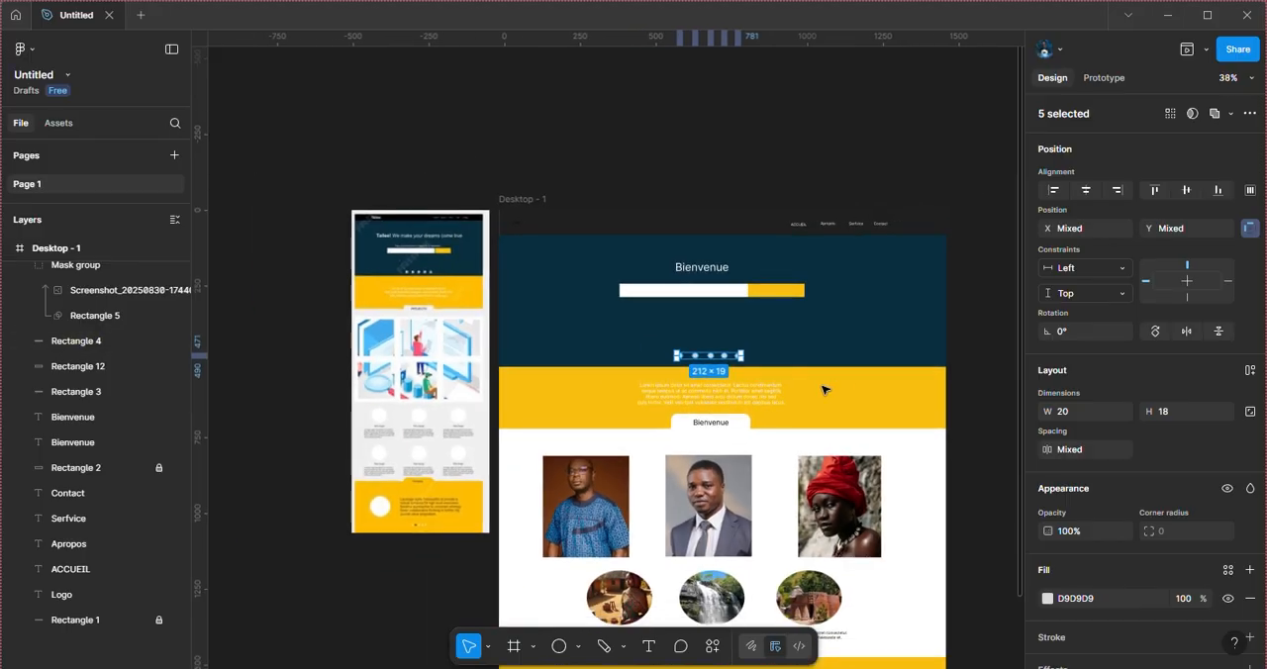
scroll(825, 390, "right", 1)
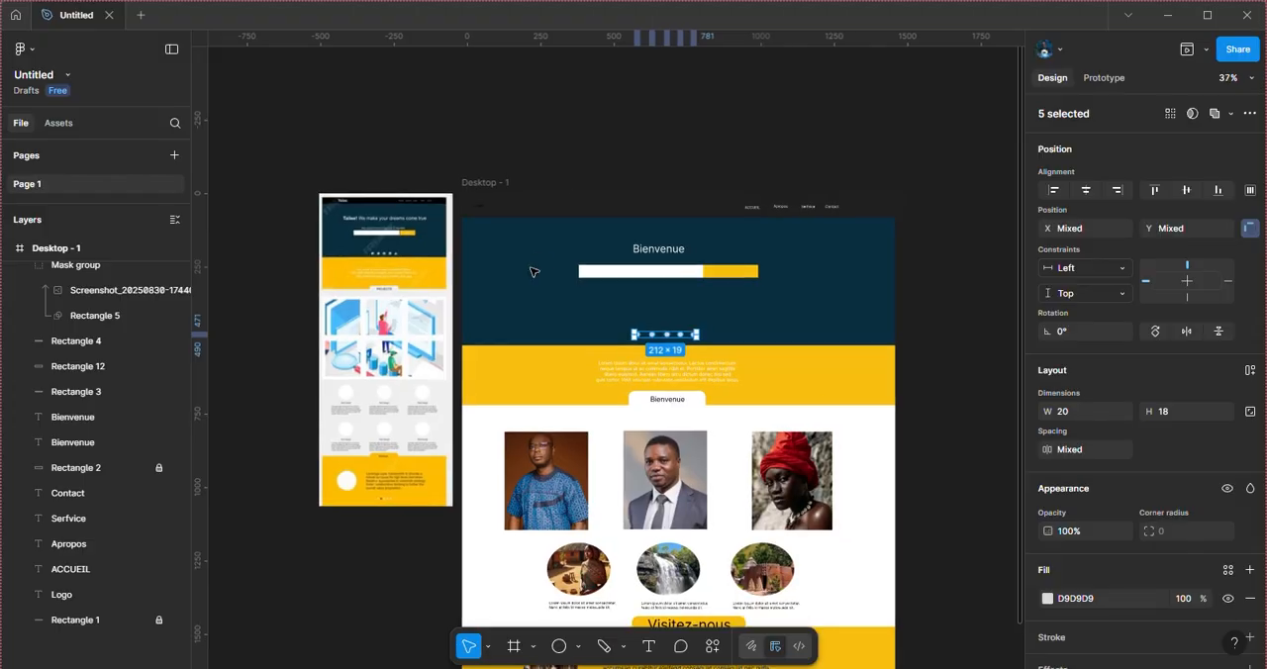
scroll(533, 271, "up", 4)
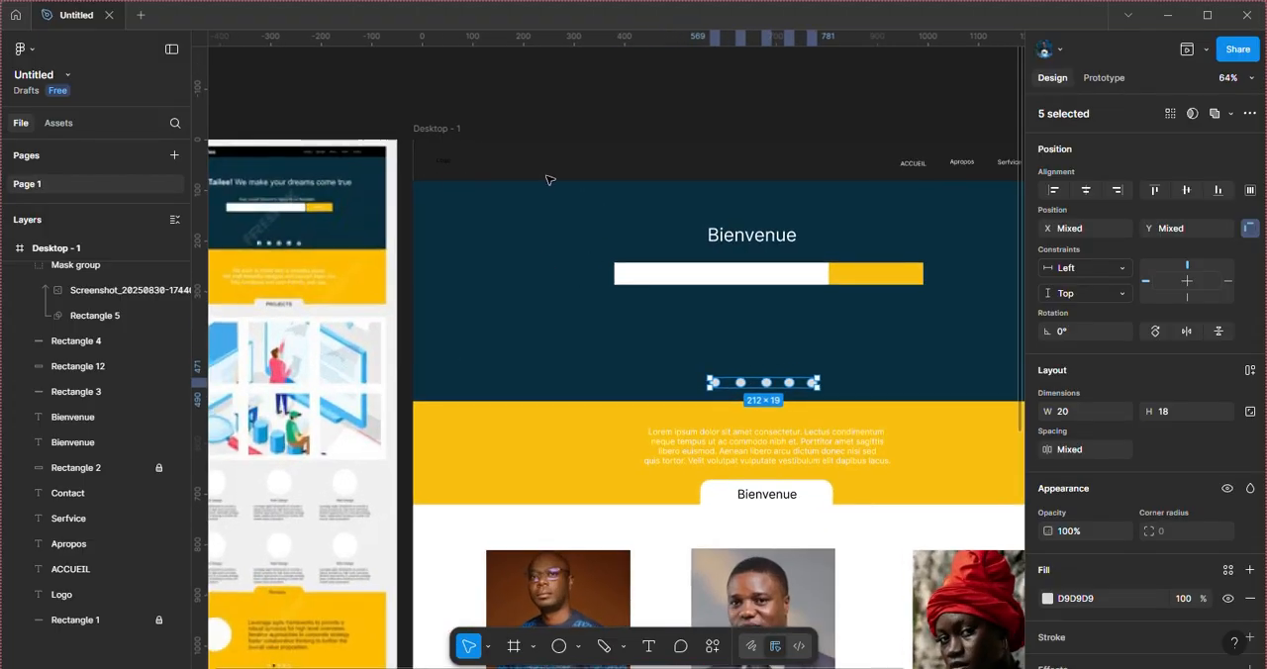
Step: Delete the placeholder Logo text from the page's navigation bar
left_click(550, 179)
scroll(520, 183, "up", 1)
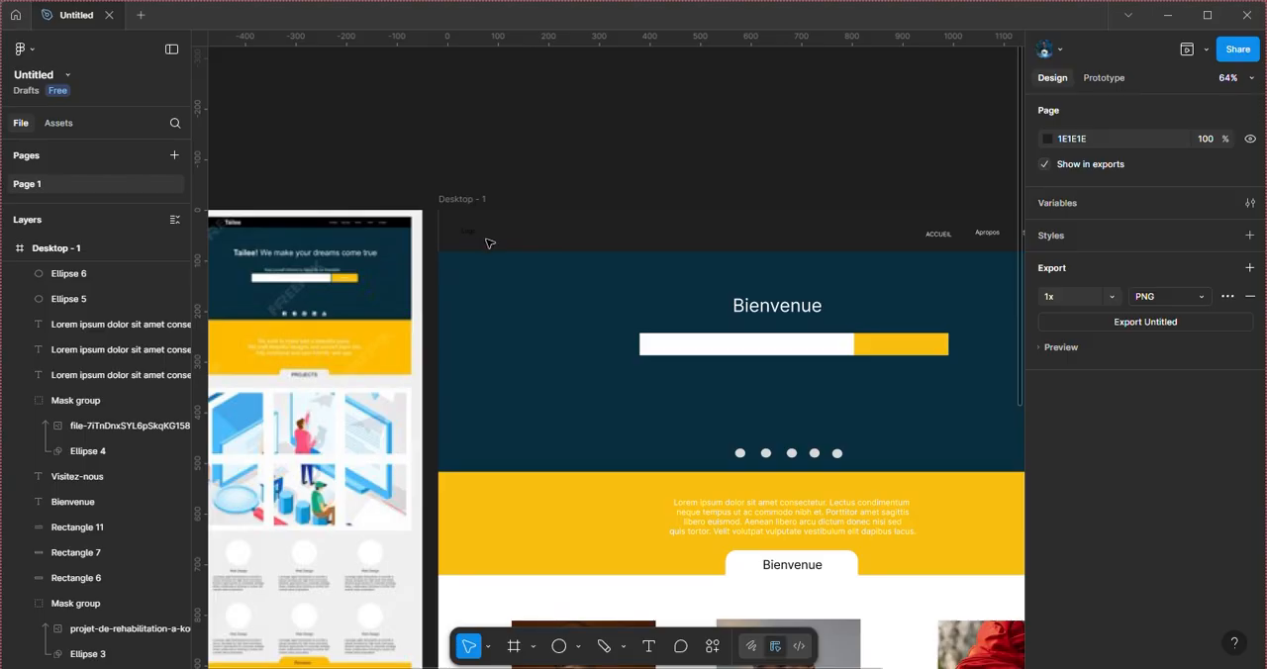
left_click(475, 237)
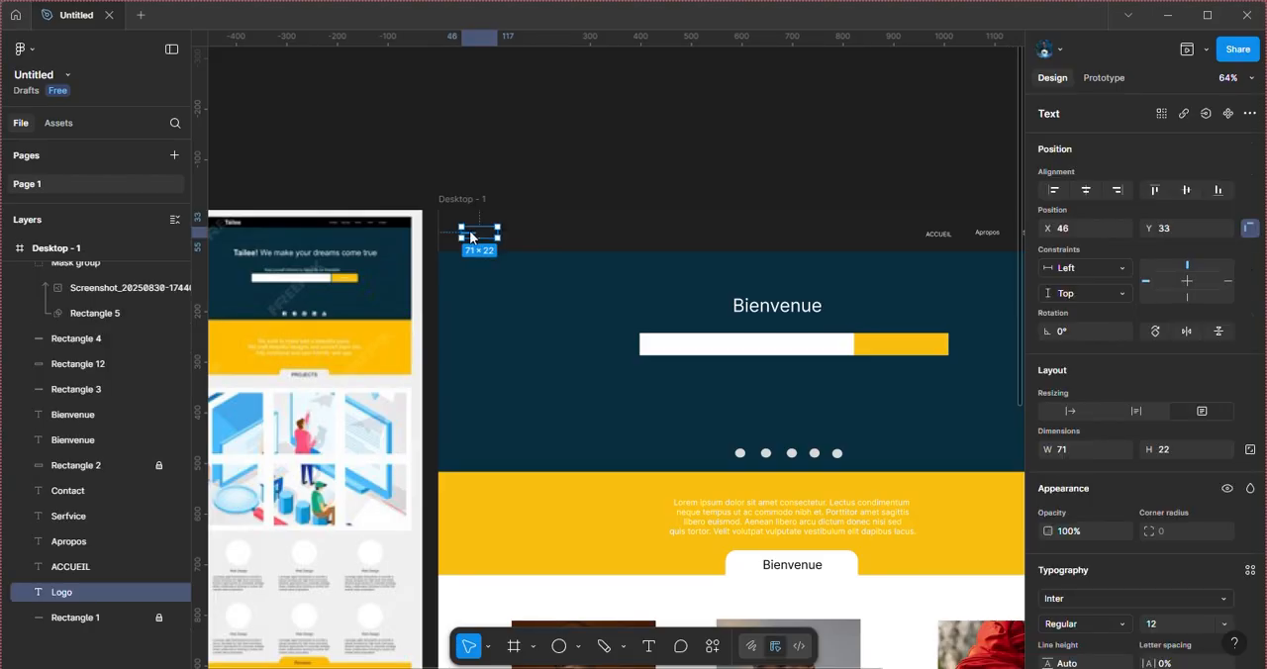
key("Delete")
Step: Switch to File Explorer and place LOGO 17 cerveaux PROD PNG A from the PNG folder in MON IDENTIE LOGO onto the canvas
mouse_move(685, 667)
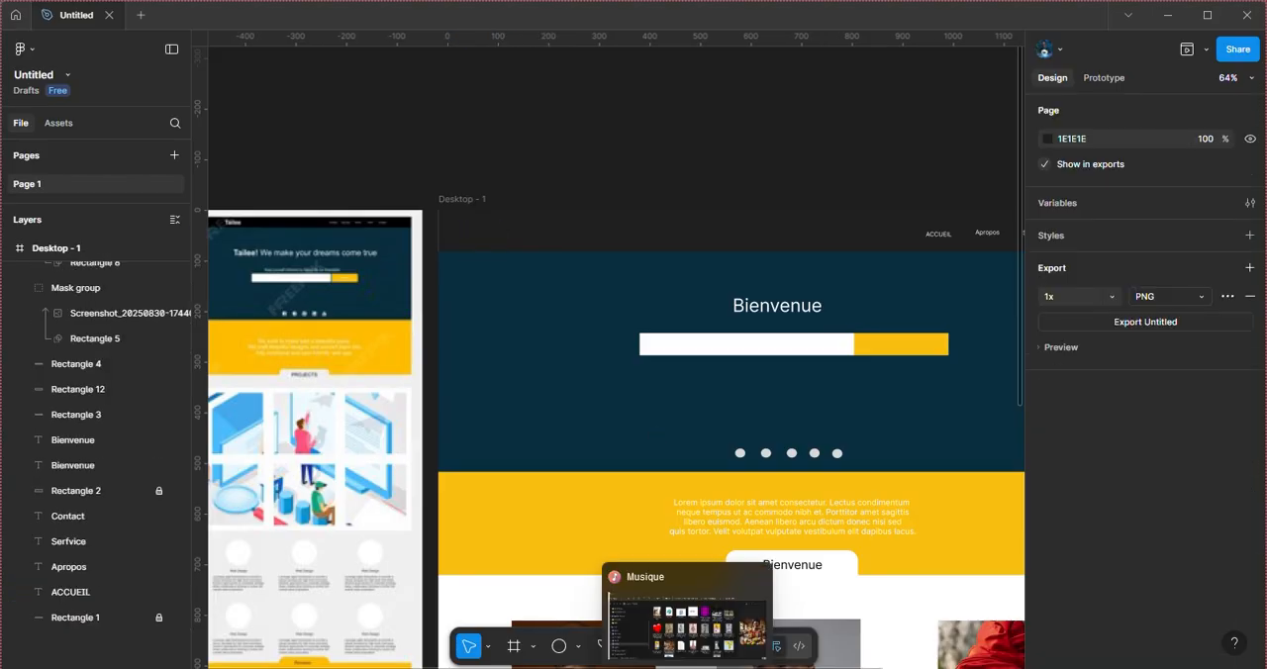
left_click(673, 641)
scroll(231, 492, "up", 3)
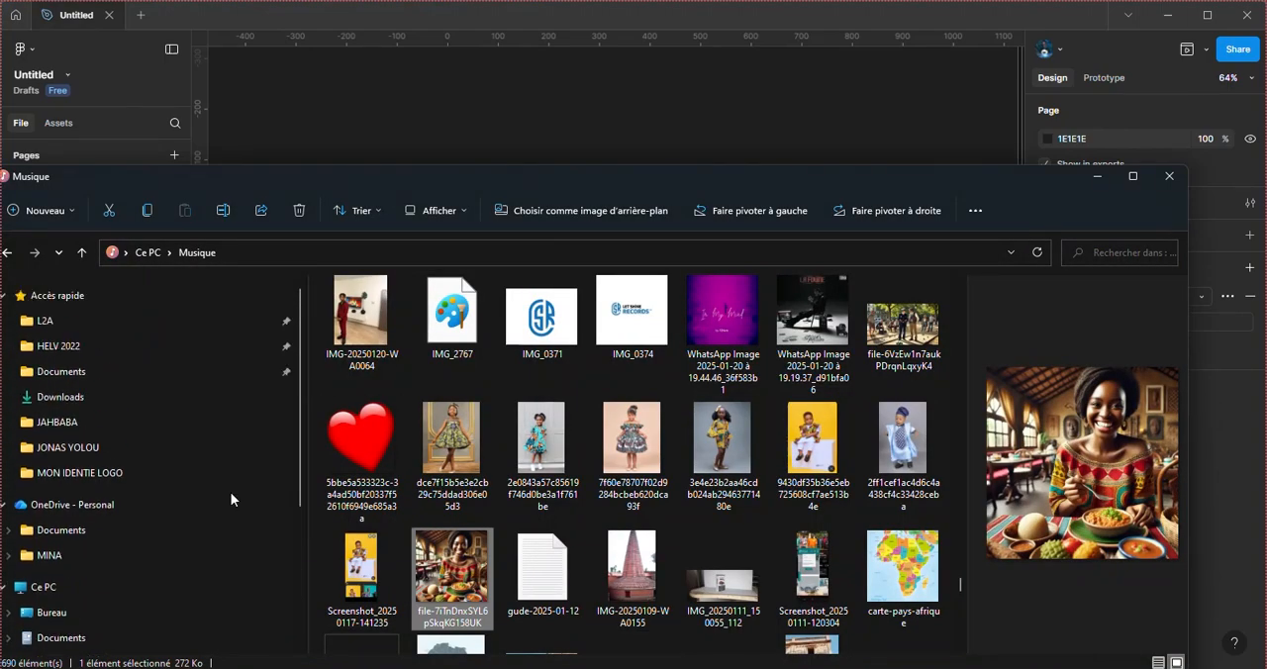
left_click(92, 482)
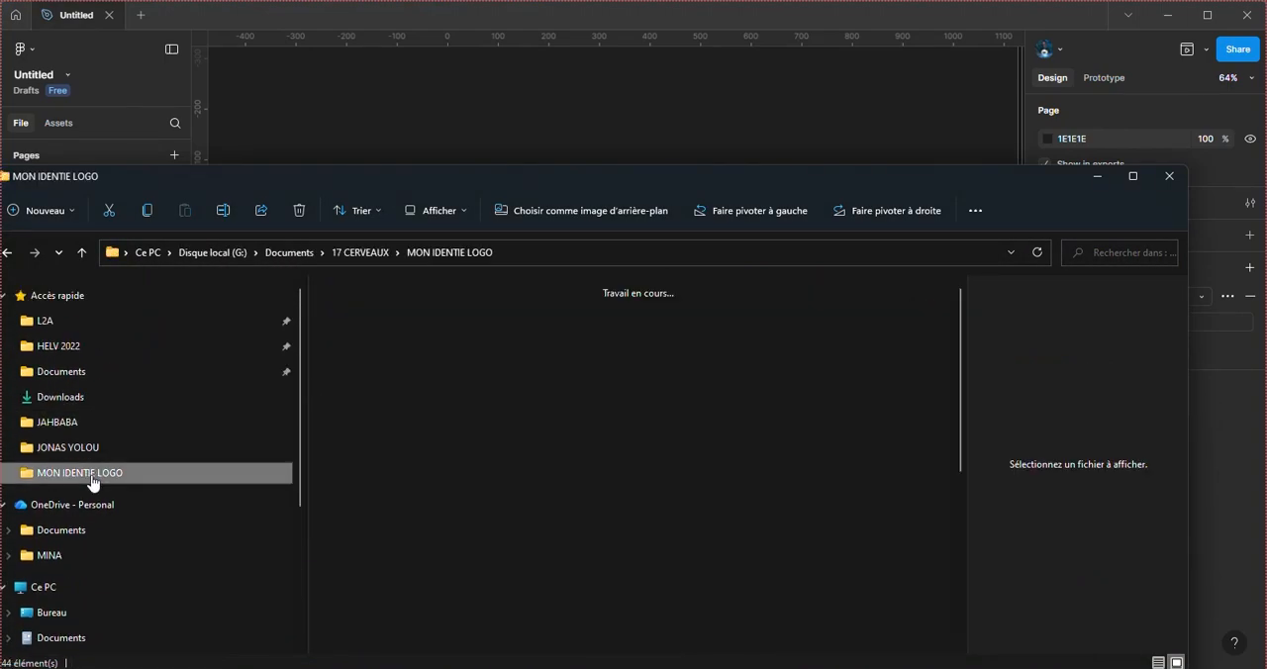
scroll(557, 527, "down", 2)
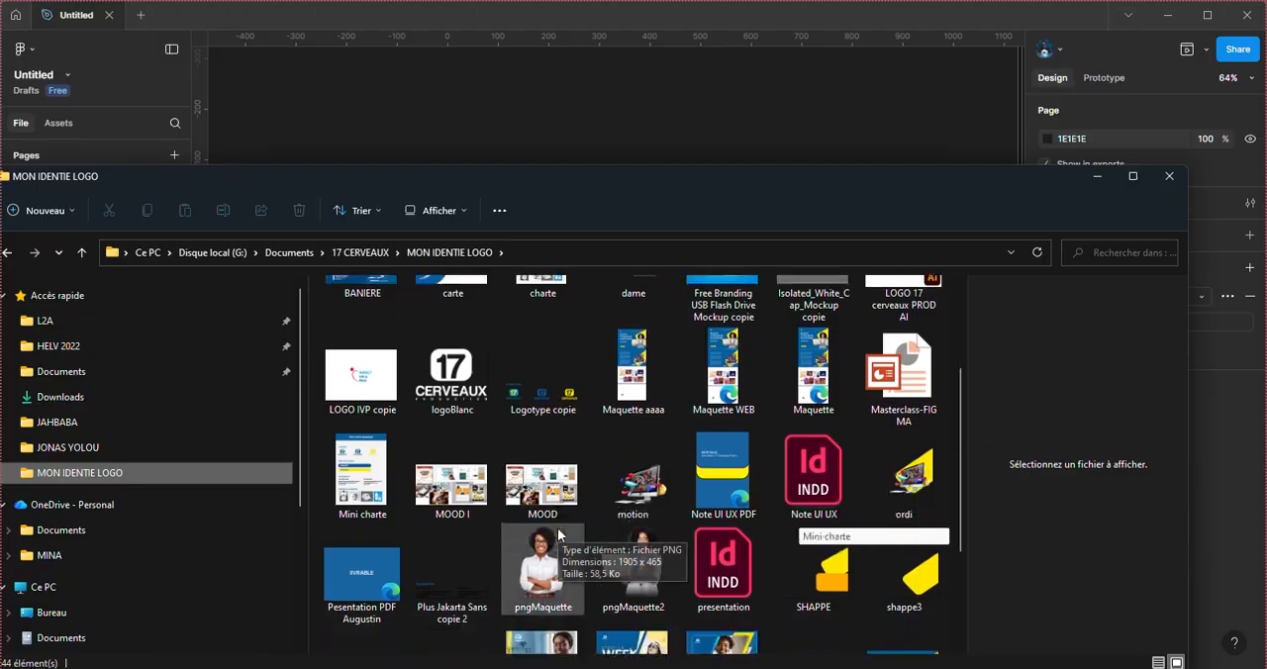
scroll(560, 534, "down", 5)
scroll(557, 527, "up", 6)
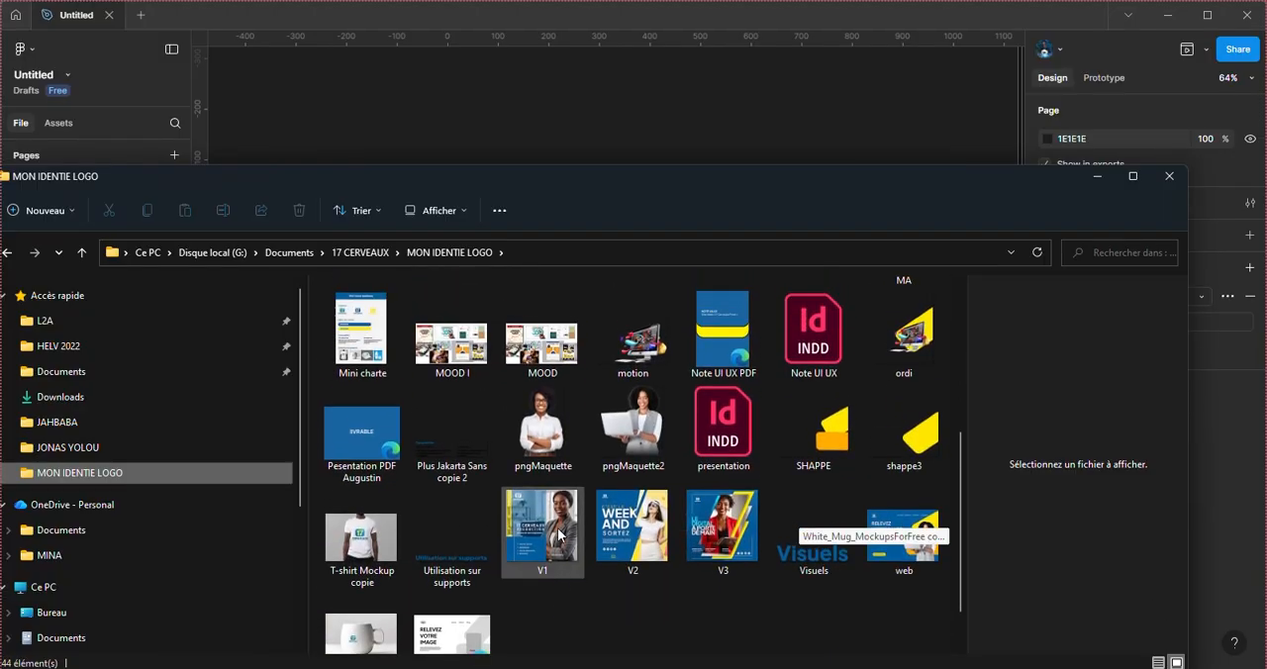
scroll(558, 528, "up", 2)
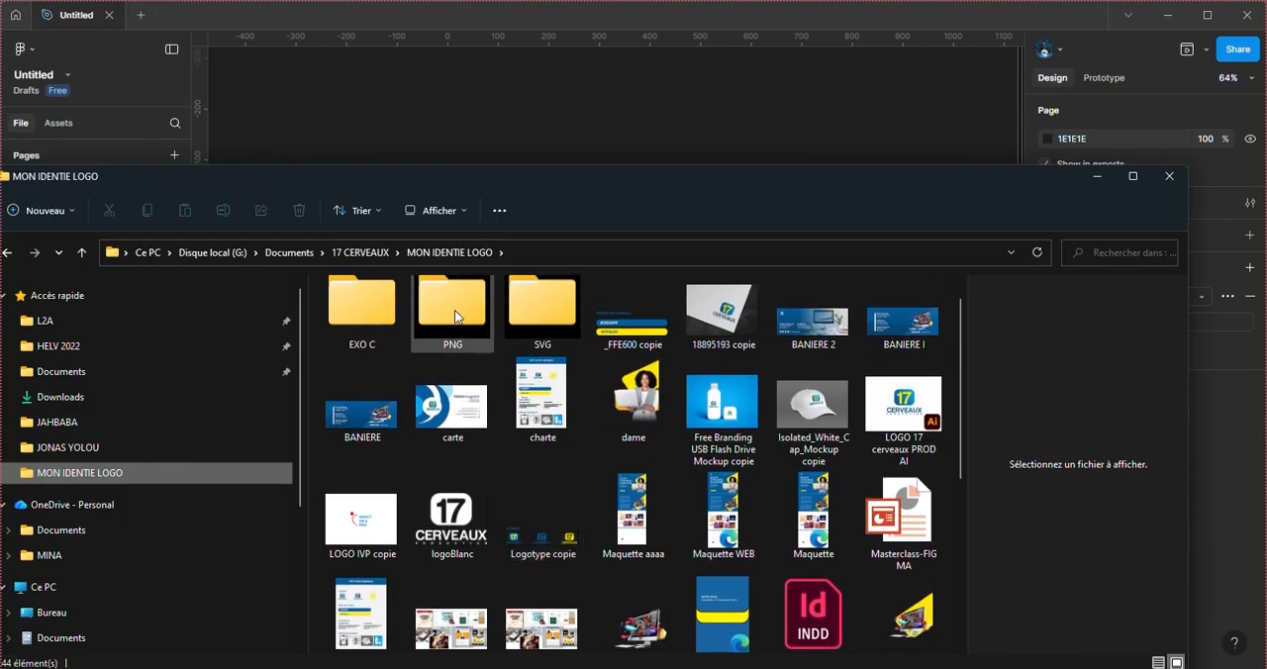
double_click(455, 315)
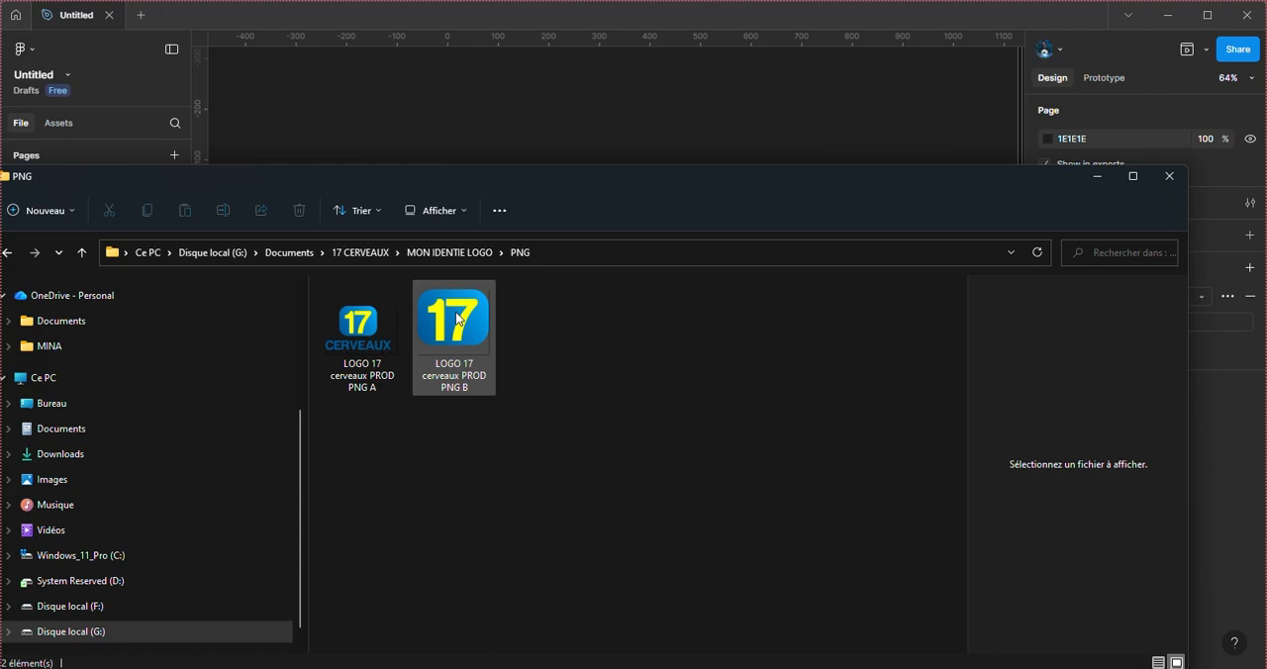
left_click(368, 342)
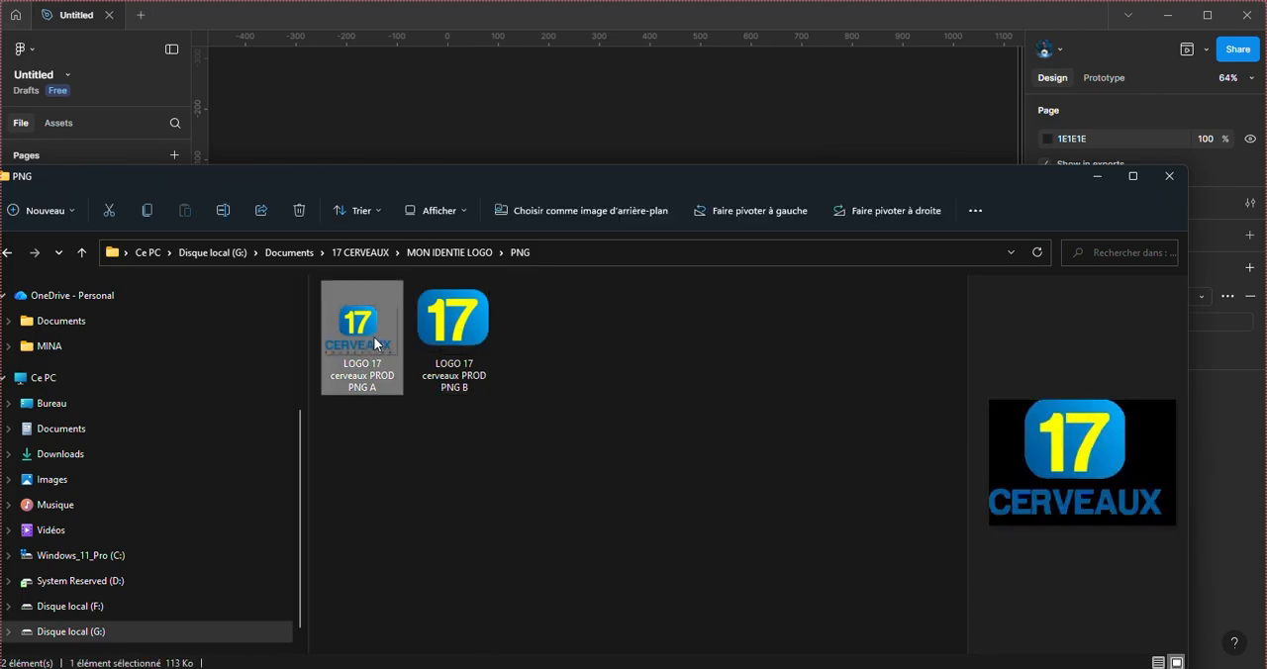
left_click_drag(385, 215, 478, 125)
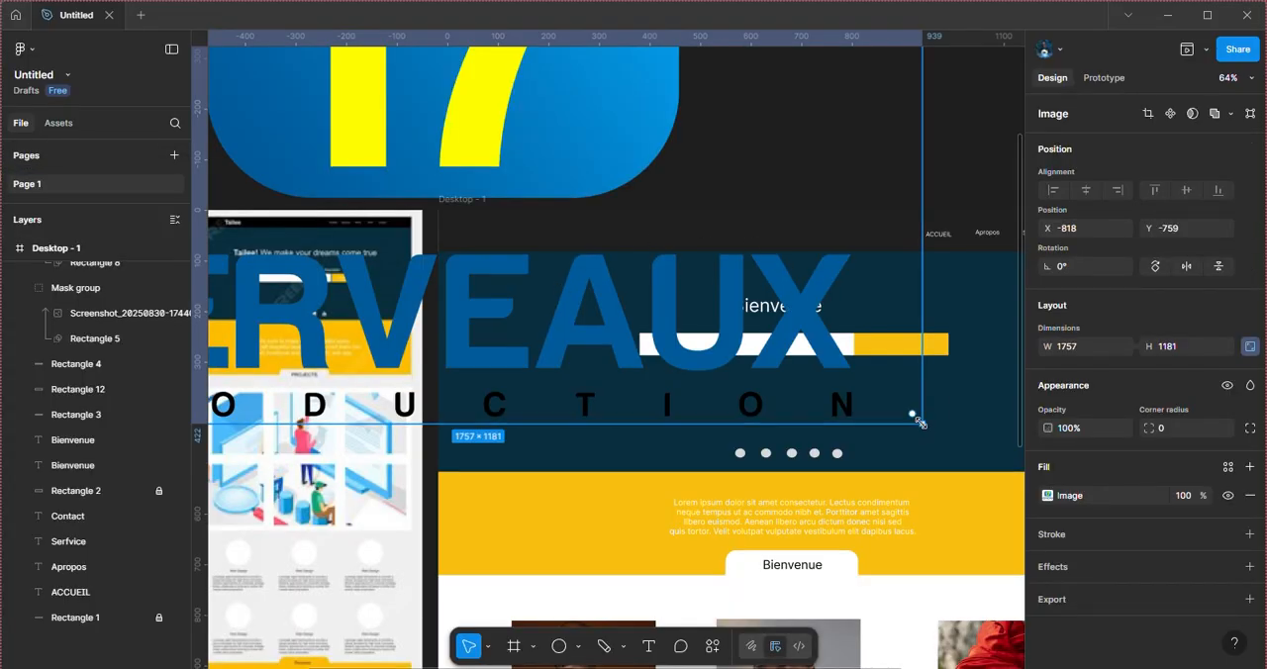
Step: Move the logo into the Desktop - 1 navigation bar at X 38, Y 17 and scale it down to 68 × 46
left_click_drag(920, 422, 657, 248)
left_click_drag(460, 201, 811, 501)
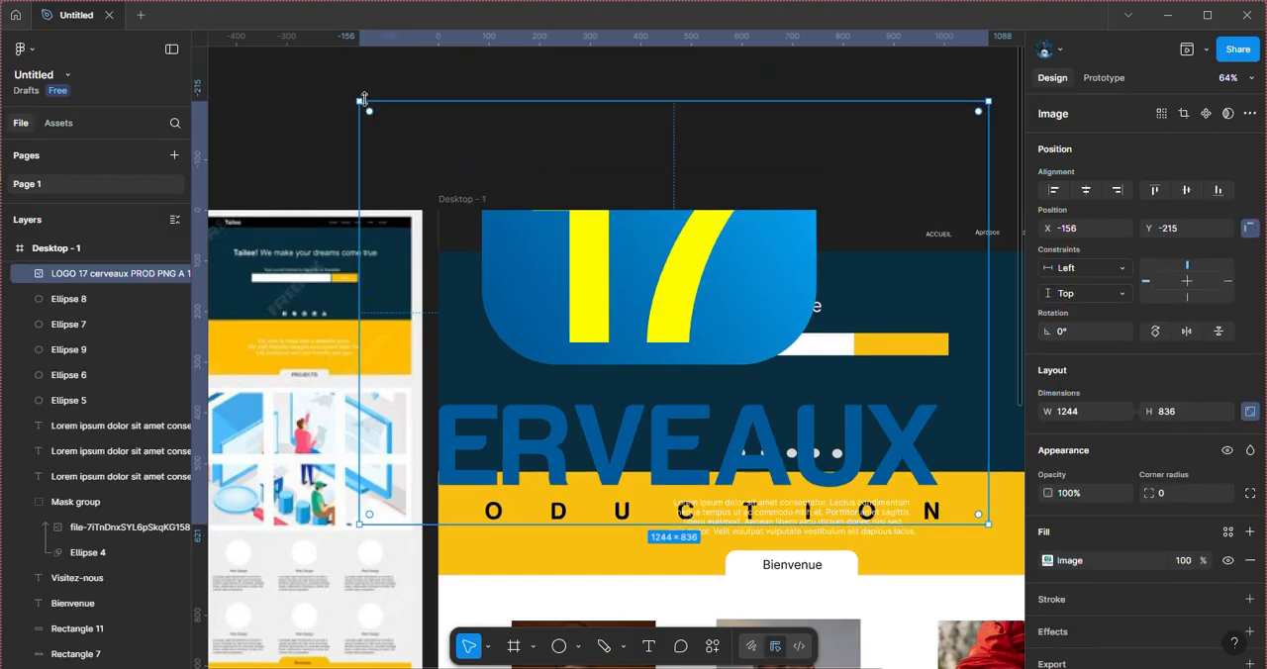
left_click_drag(364, 99, 571, 204)
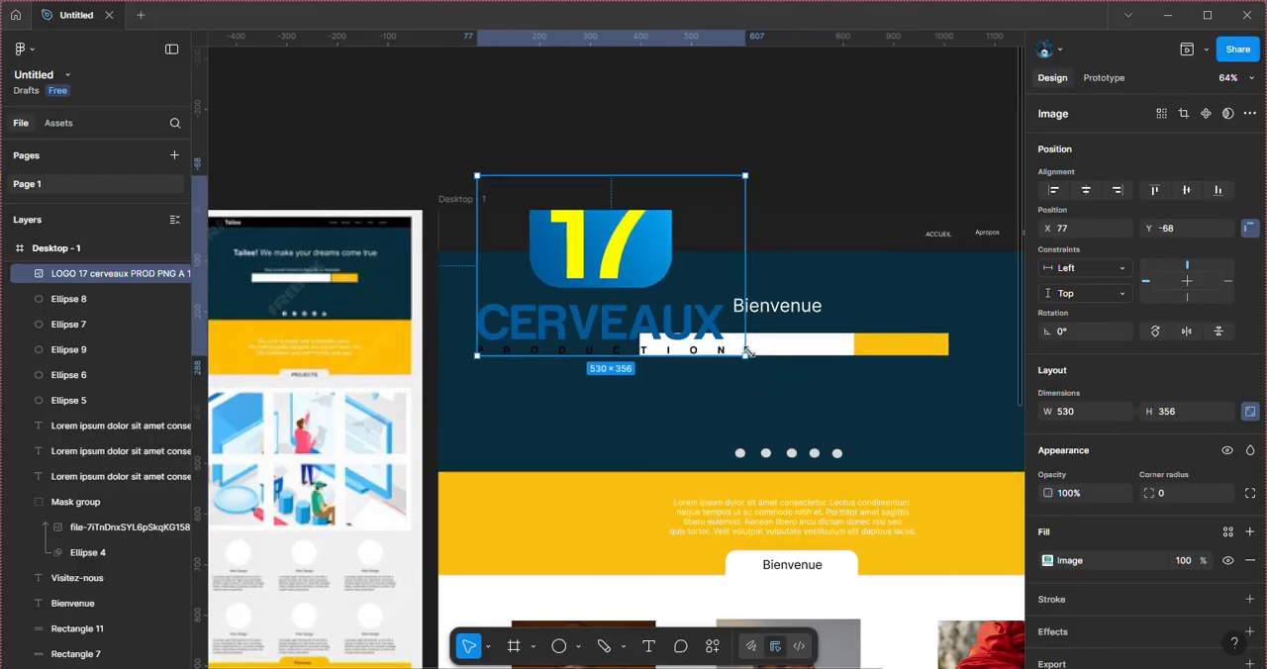
left_click_drag(748, 352, 482, 238)
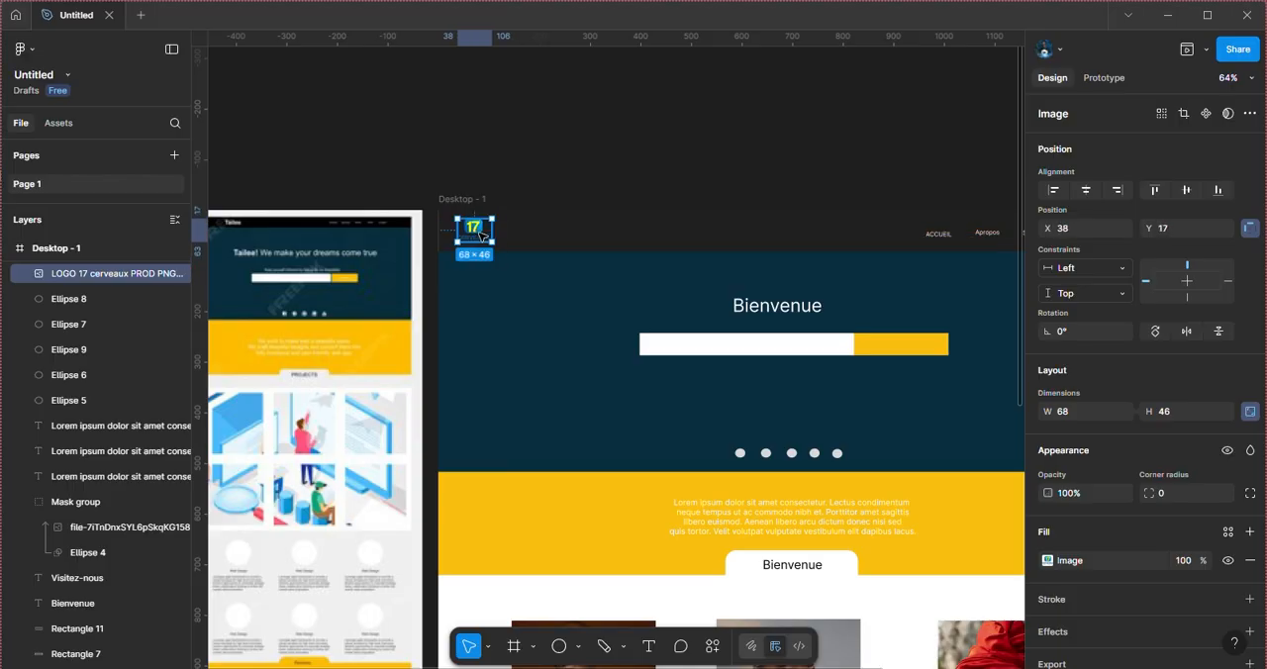
left_click(599, 192)
Step: Delete the reference screenshot beside the Desktop - 1 frame
scroll(593, 252, "down", 2)
scroll(593, 252, "down", 3)
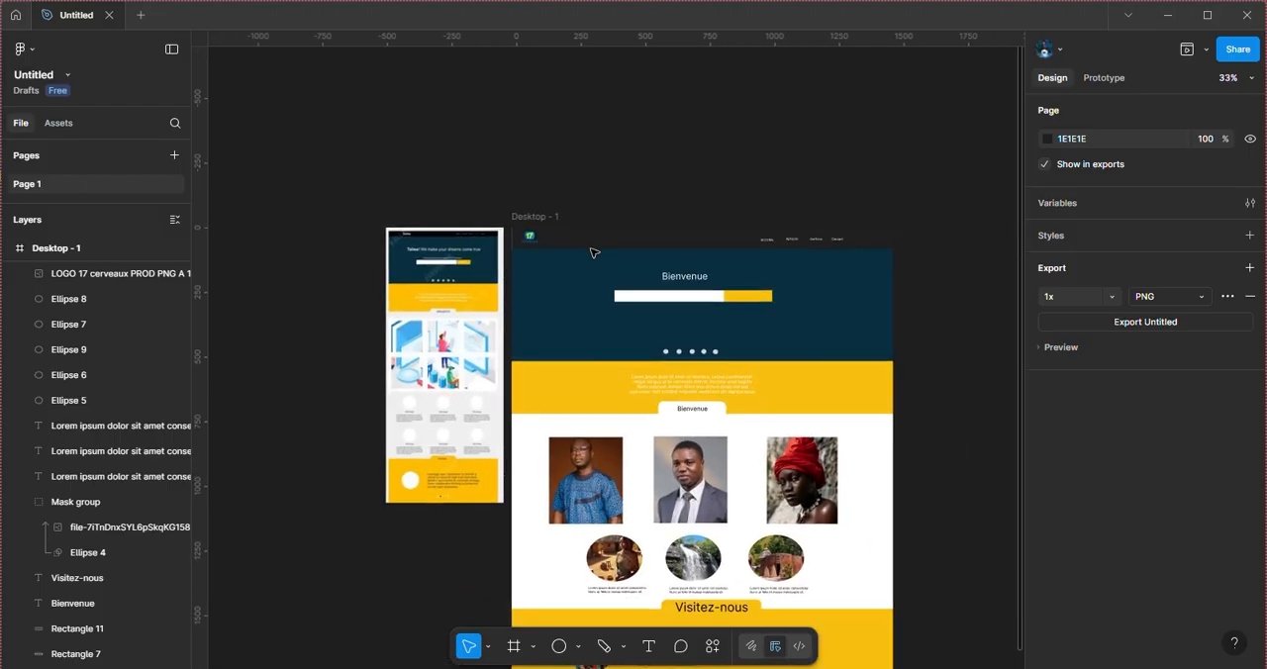
key("shift+1")
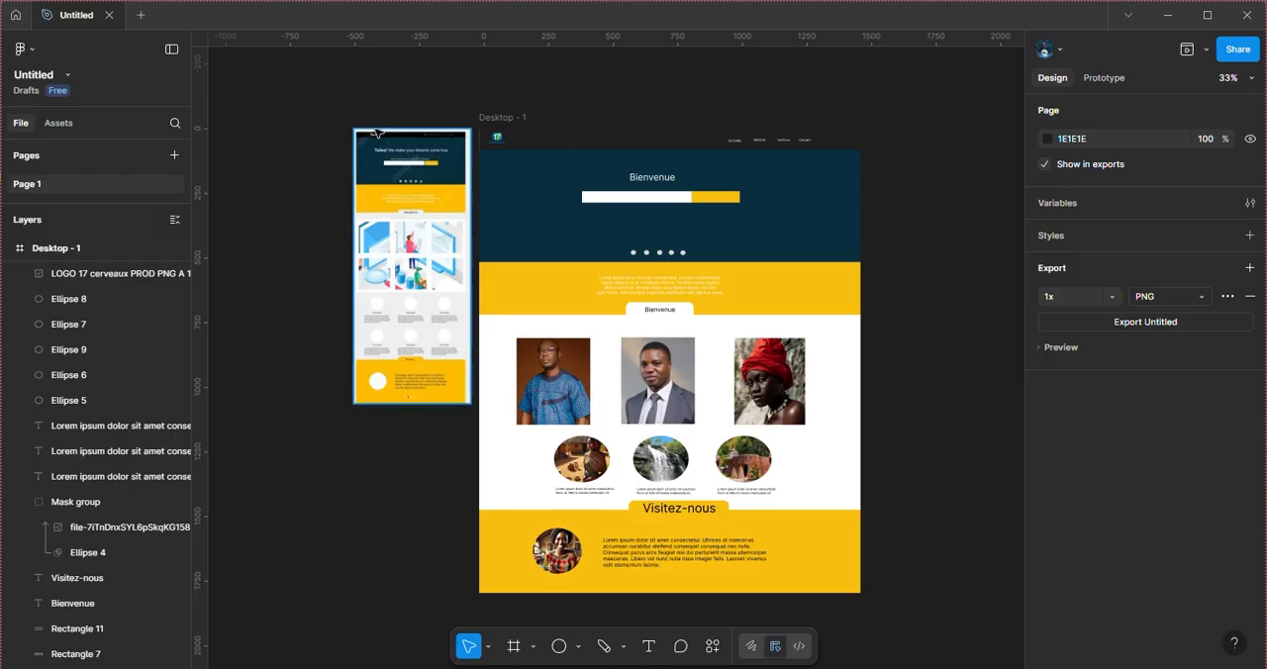
left_click(375, 130)
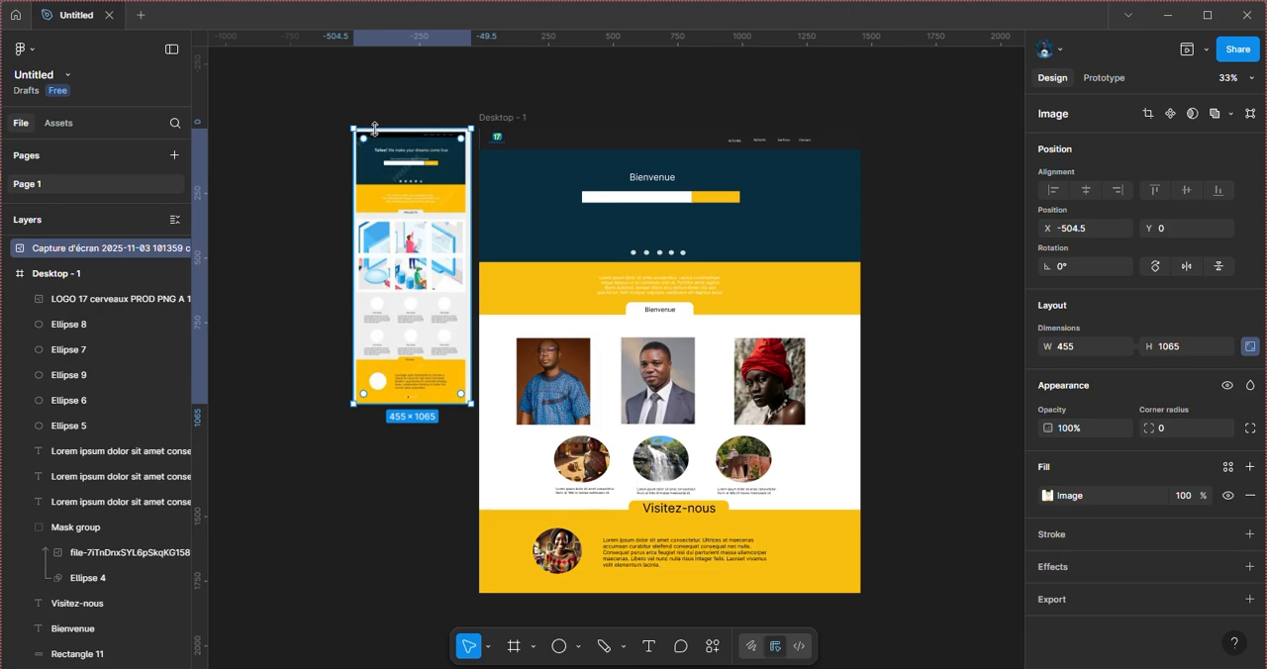
key("Delete")
scroll(623, 252, "down", 2)
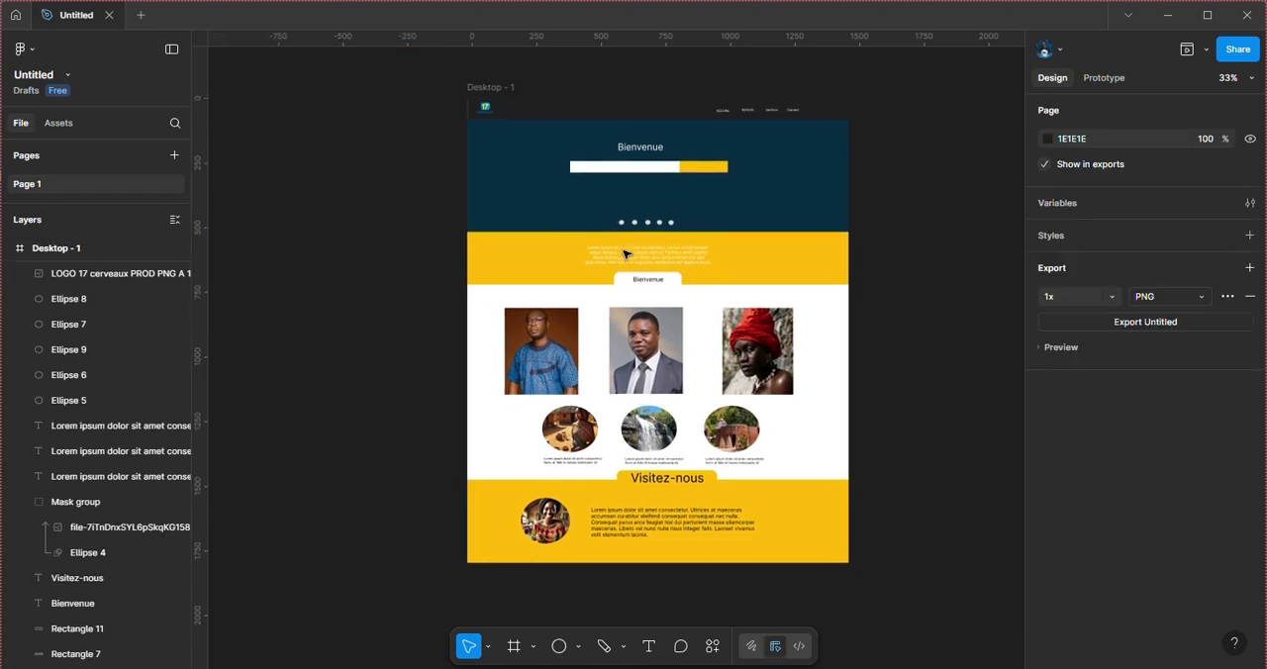
key("ctrl+plus")
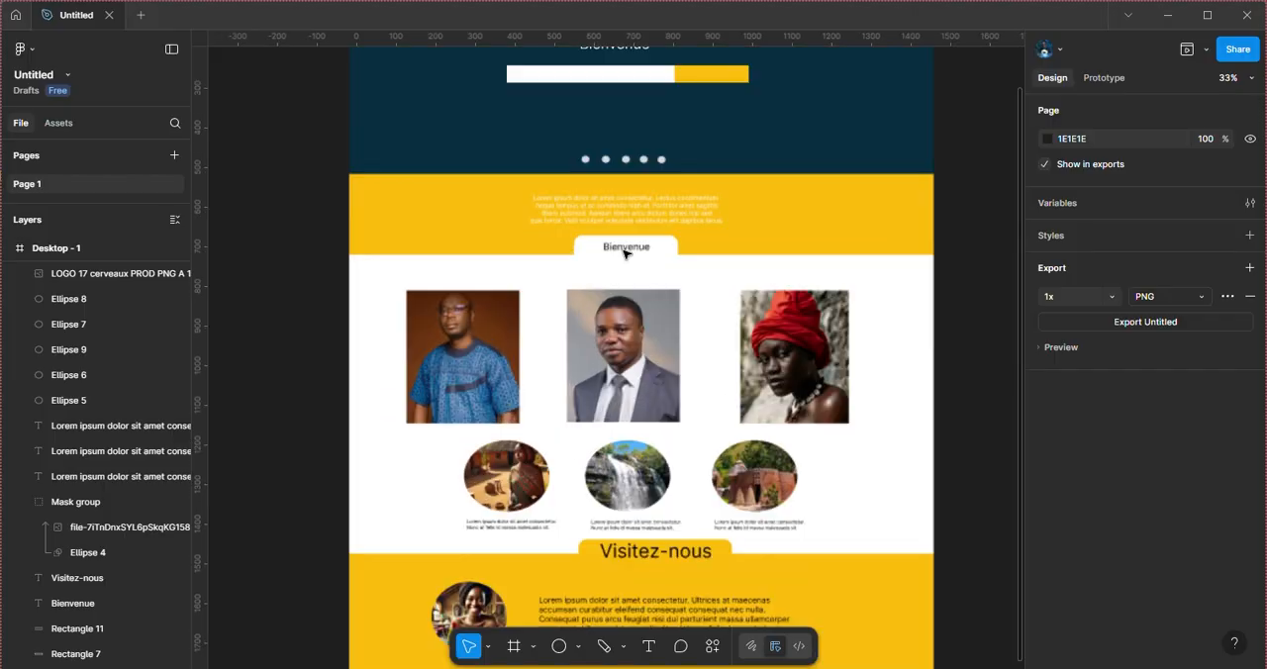
scroll(623, 253, "up", 3)
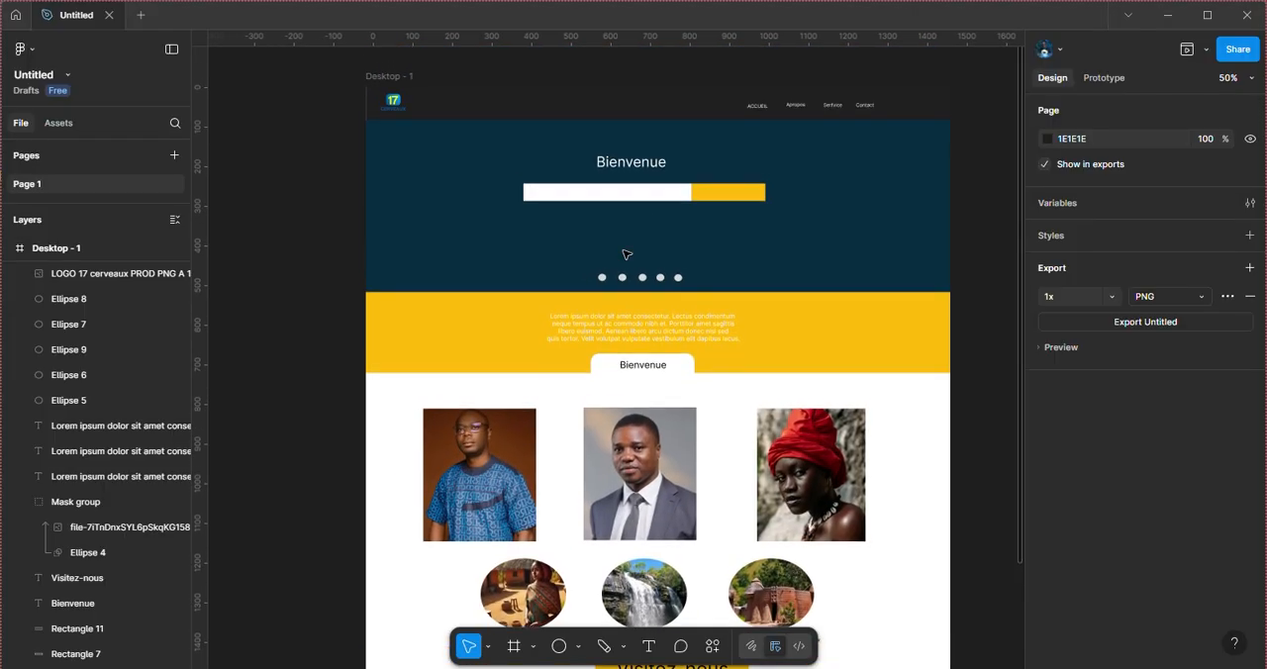
Step: Check the page's lower sections and the fit of the Visitez-nous heading on its yellow tab
scroll(627, 254, "down", 5)
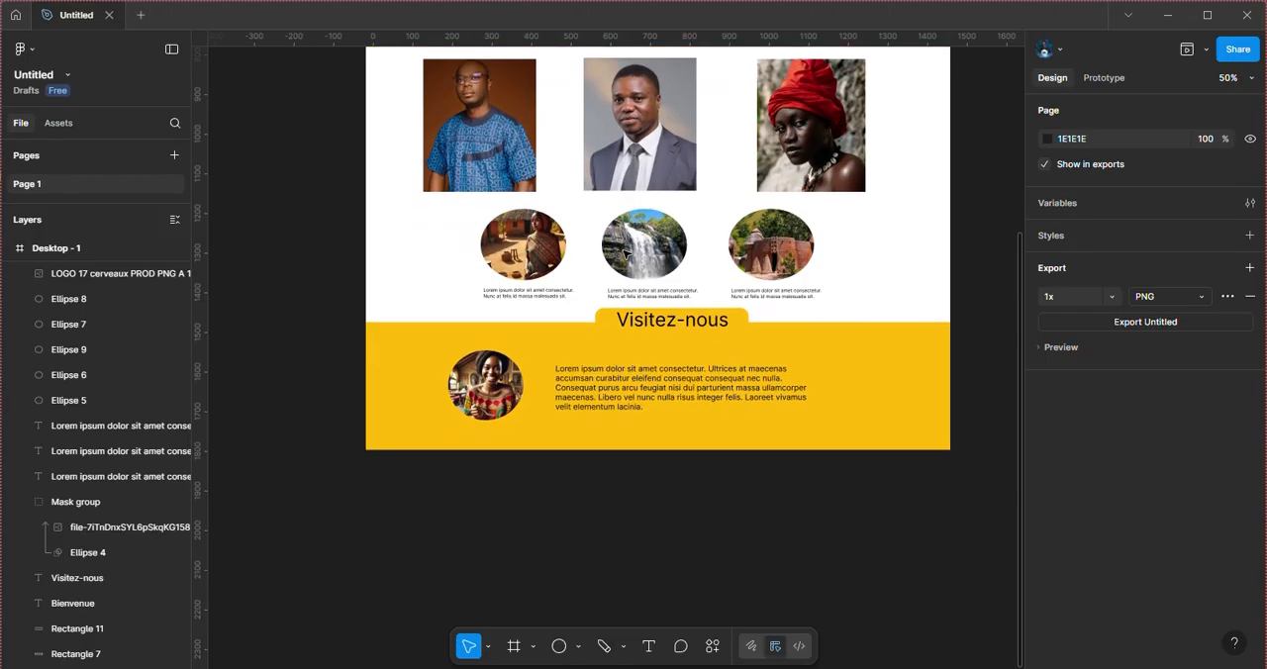
scroll(625, 255, "up", 4)
scroll(626, 254, "up", 2)
scroll(626, 254, "down", 5)
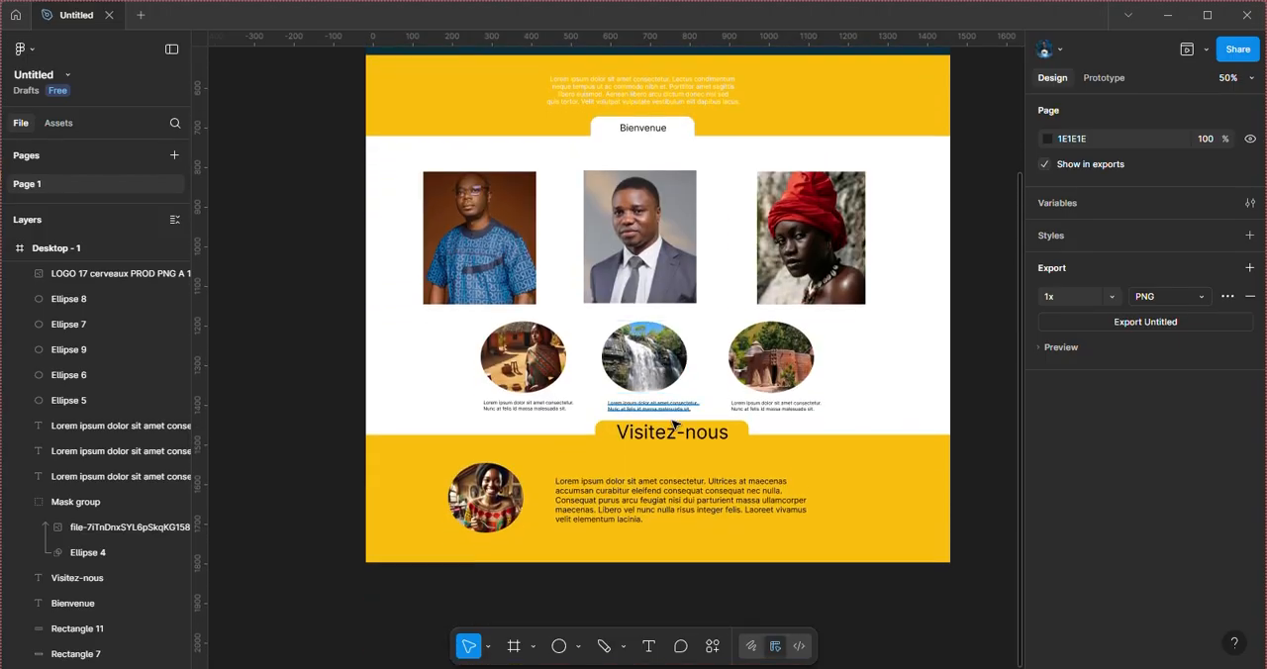
left_click(681, 442)
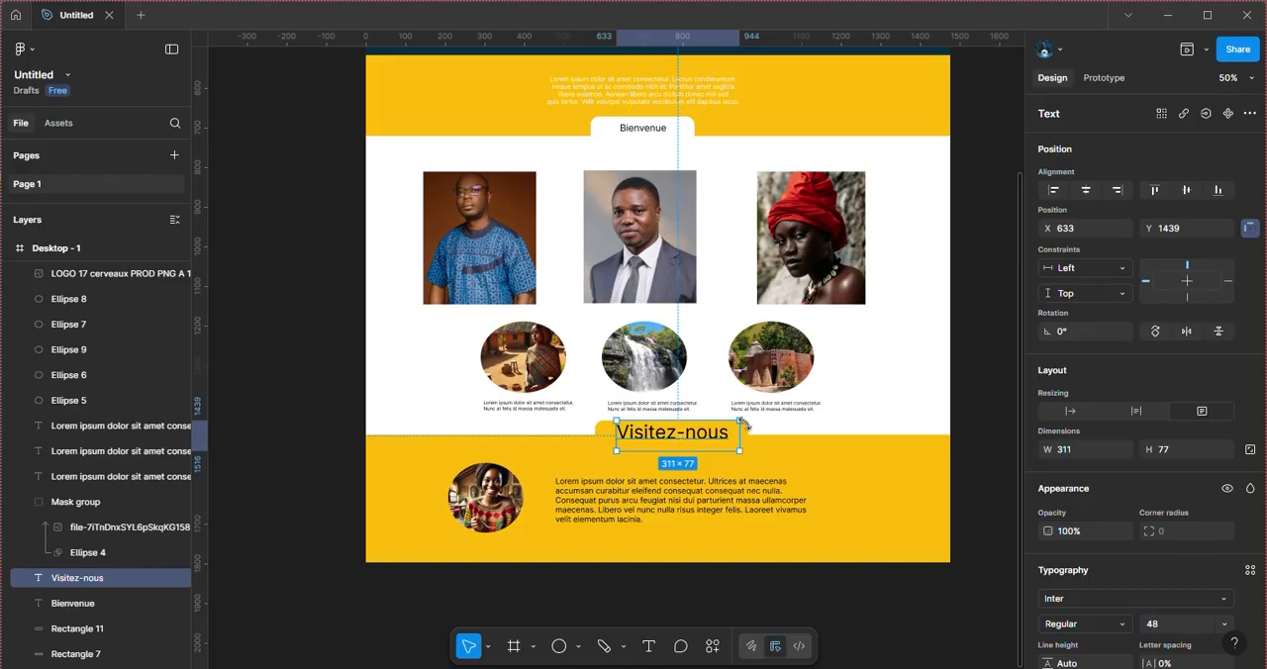
mouse_move(740, 420)
left_mouse_down()
mouse_move(715, 420)
mouse_move(742, 420)
left_mouse_up()
left_click(998, 376)
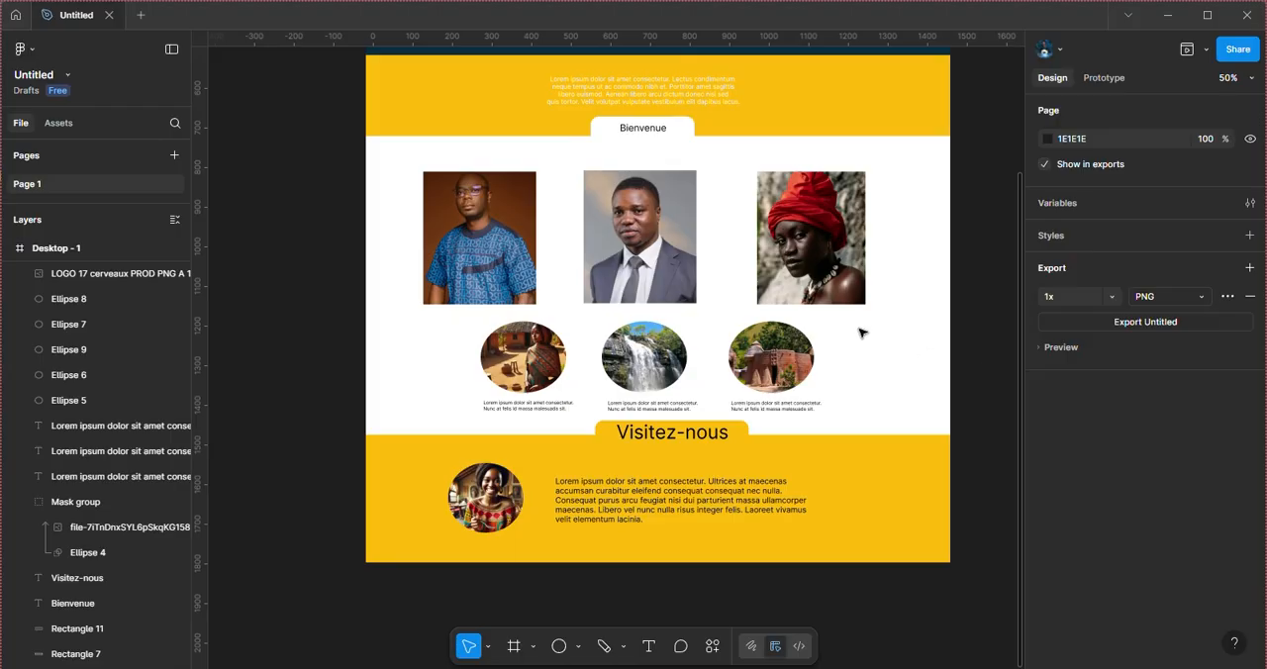
Step: Review the whole Desktop - 1 layout from header to footer, and select the red-headwrap portrait to inspect its placement
scroll(849, 329, "up", 5)
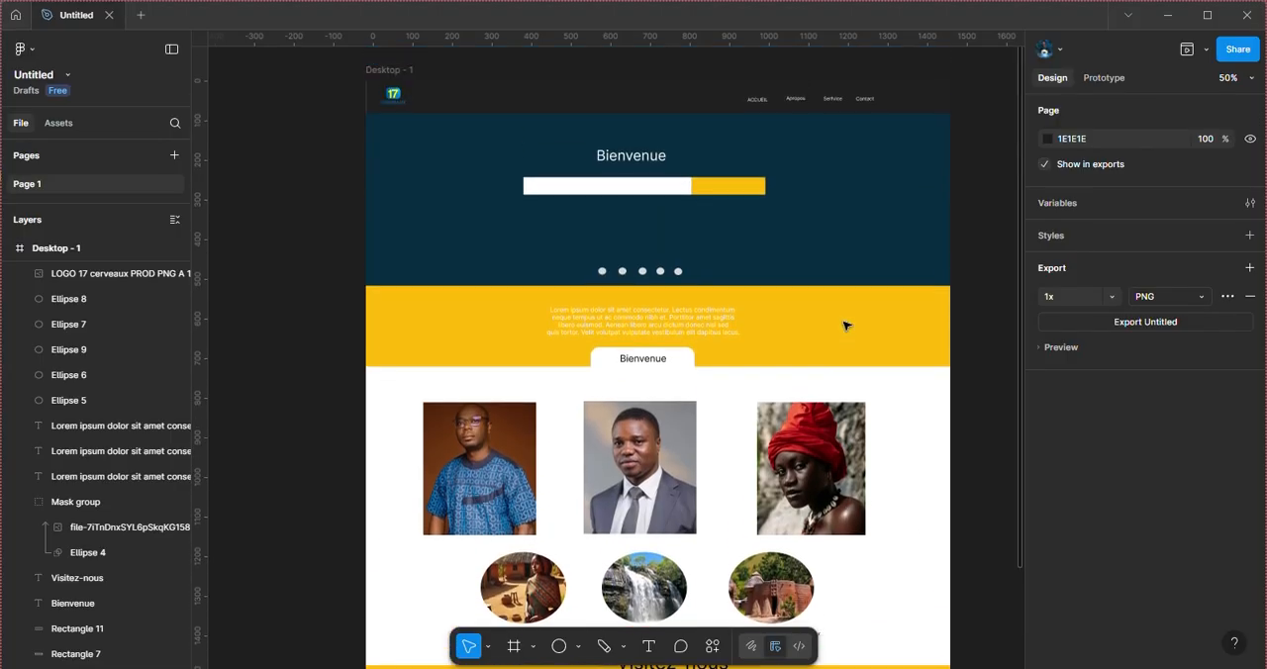
scroll(844, 326, "down", 5)
scroll(844, 326, "down", 3)
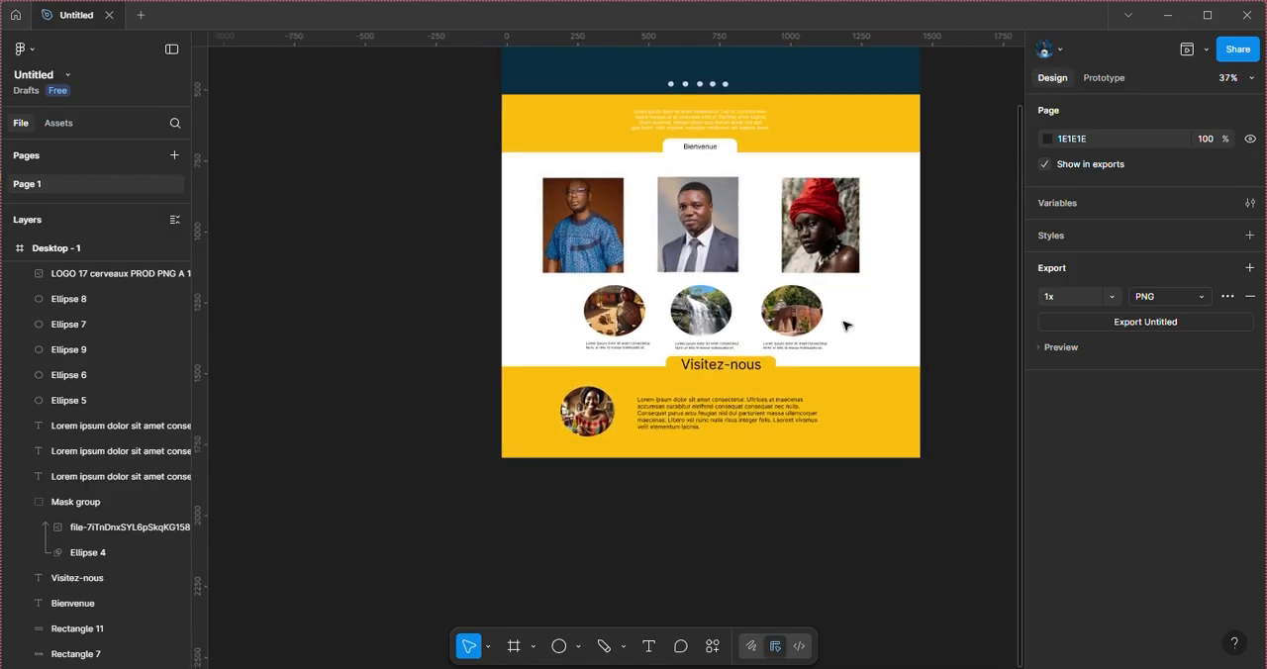
scroll(844, 326, "up", 3)
scroll(844, 325, "up", 1)
scroll(844, 326, "right", 1)
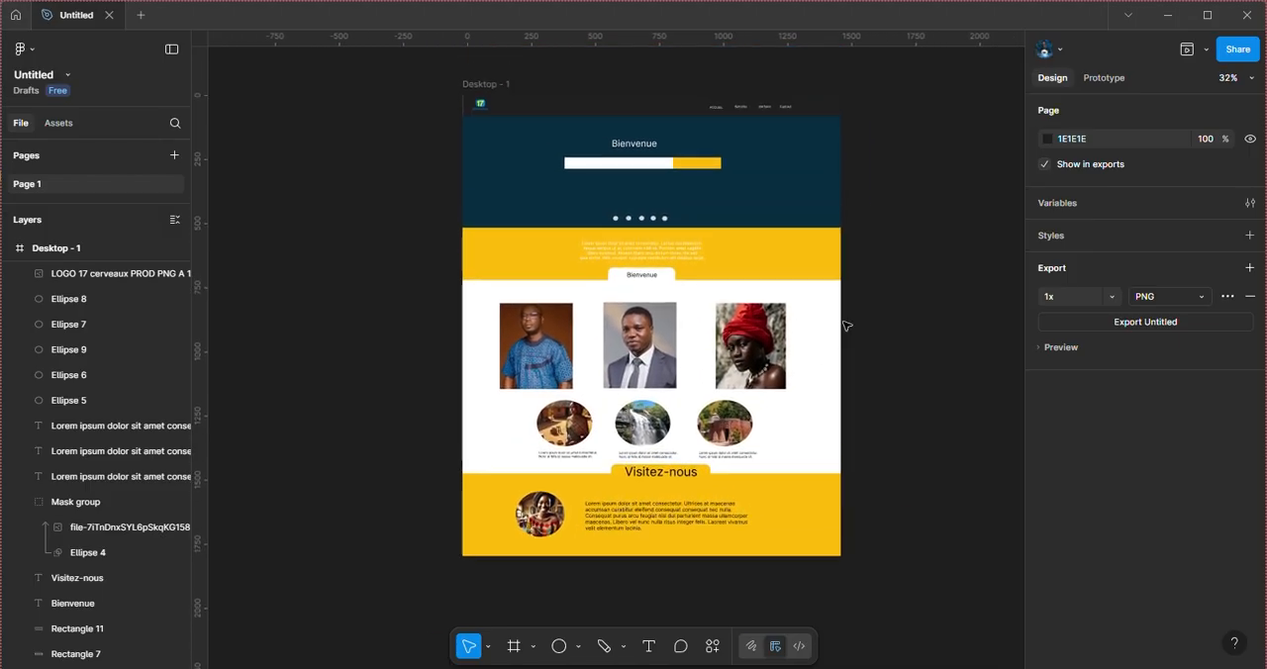
scroll(750, 290, "up", 2)
left_click(752, 335)
scroll(752, 335, "down", 3)
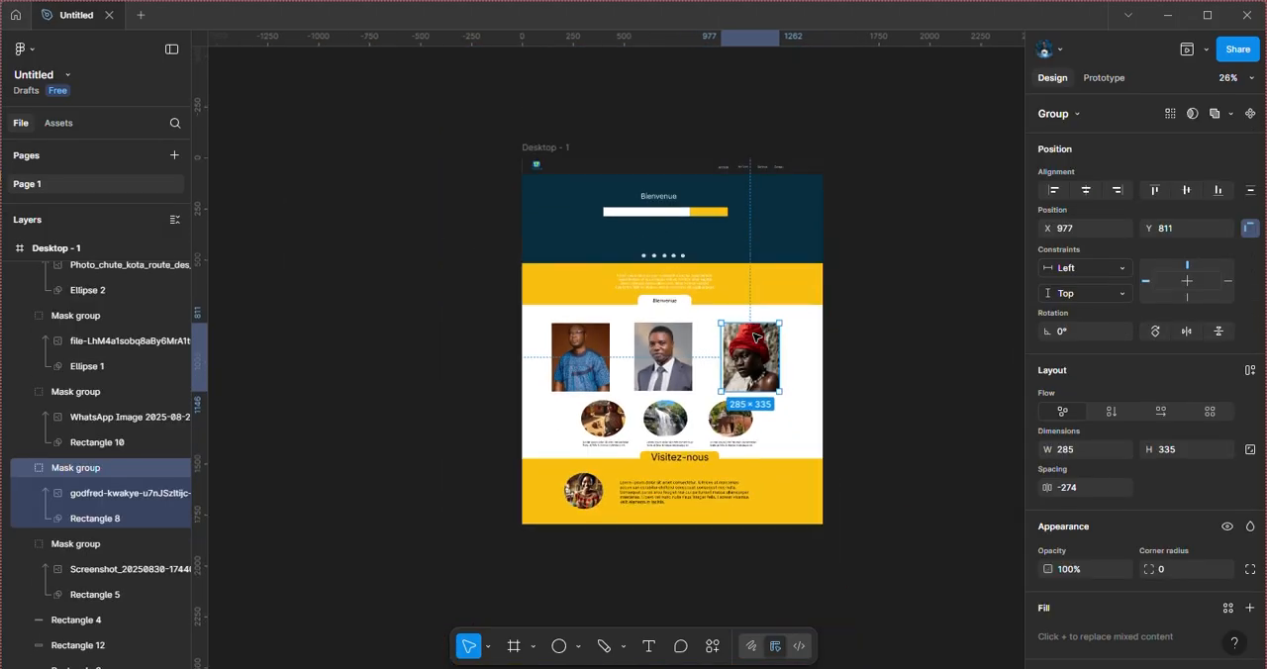